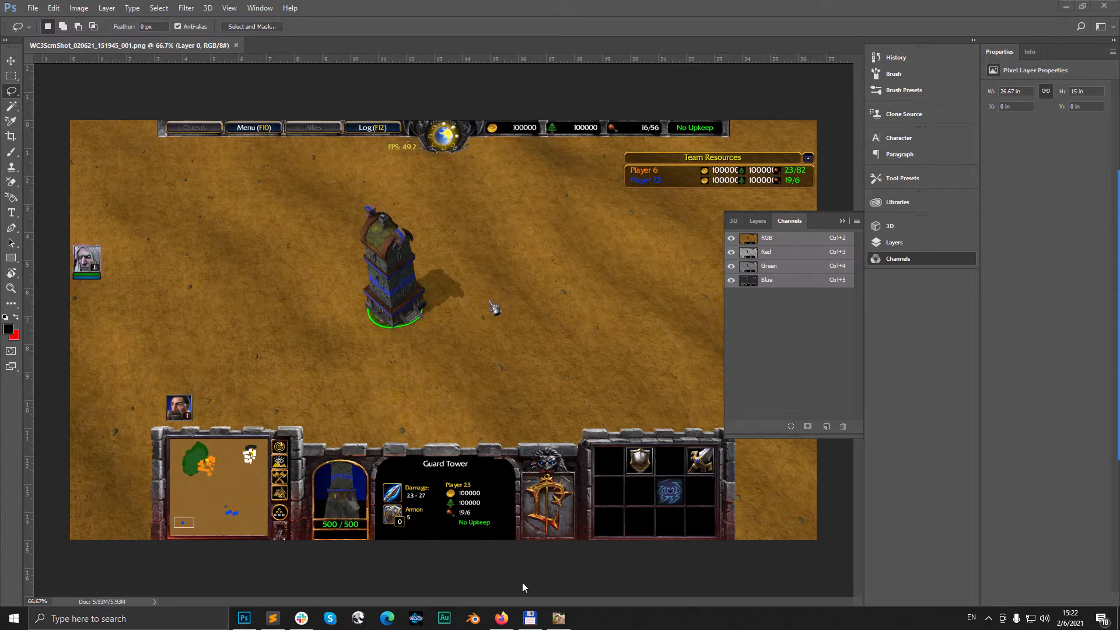
# Step: Switch to Retera Model Studio and show the mesh and cameras of WildHammerTower, with the Move tool active
pyautogui.click(558, 618)
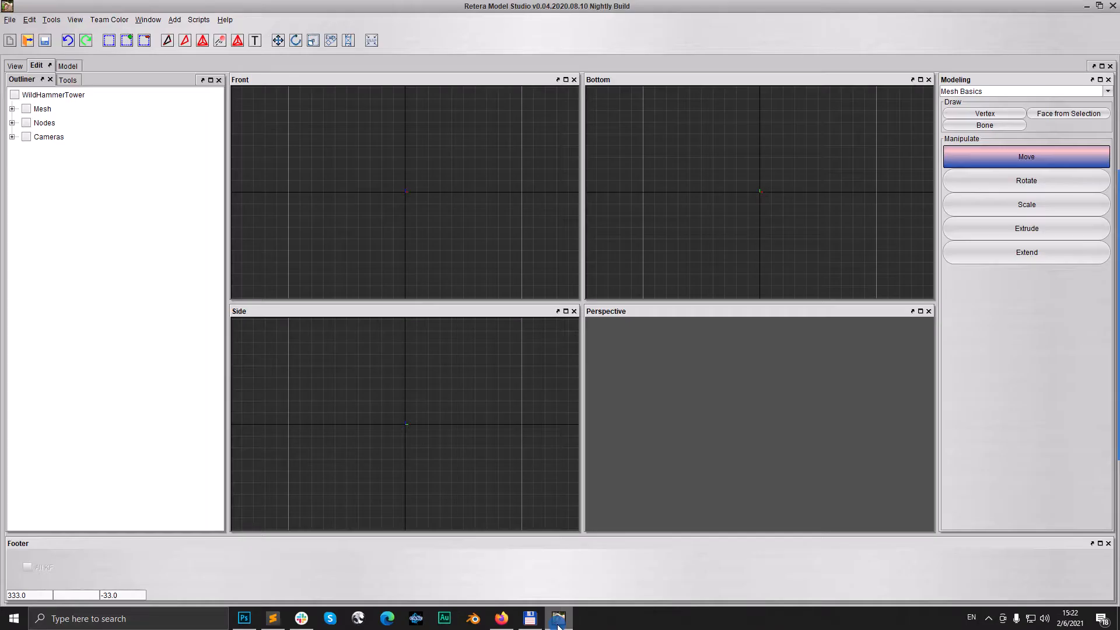
pyautogui.click(26, 137)
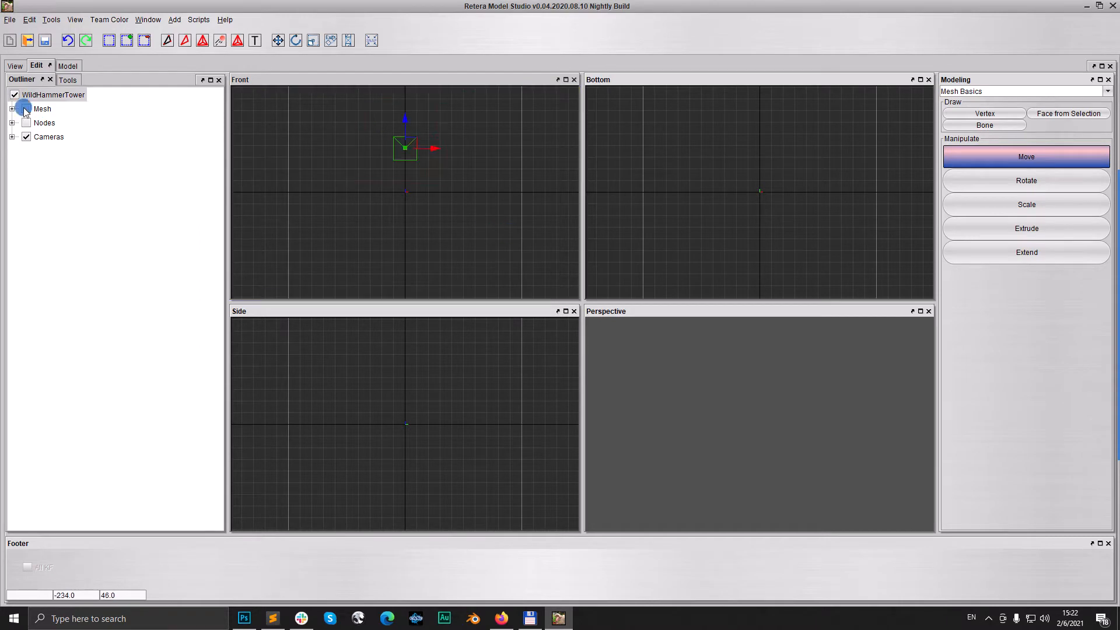
pyautogui.click(26, 109)
pyautogui.click(313, 40)
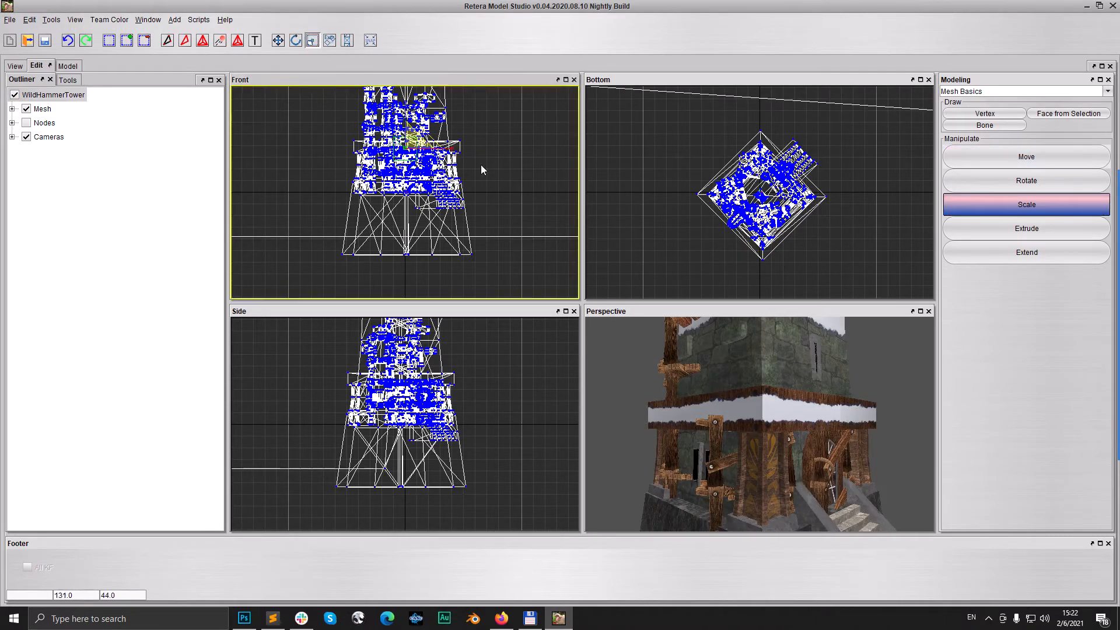
pyautogui.click(278, 41)
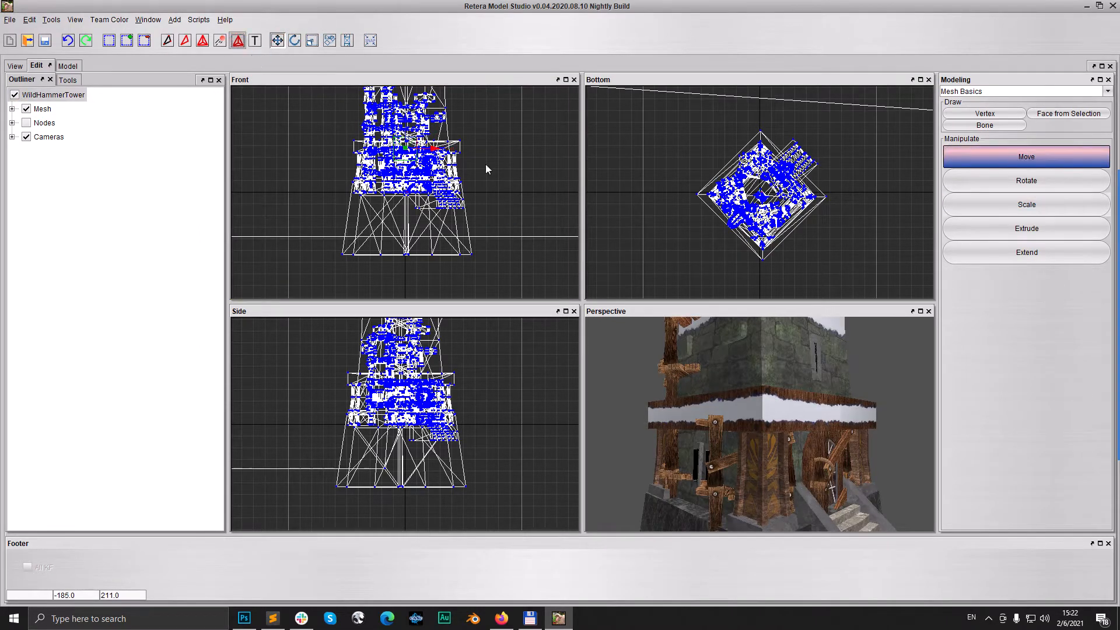
pyautogui.moveTo(465, 158); pyautogui.dragTo(454, 240, button='middle')
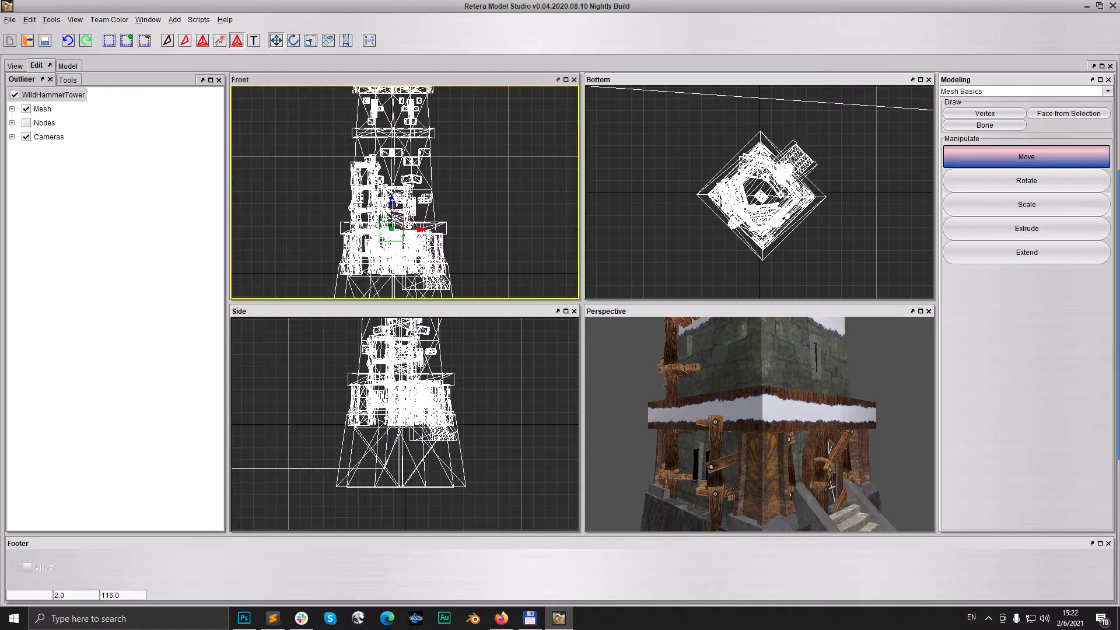
# Step: Undo the stray select-all and raise the portrait camera vertically along the tower in the Front view
pyautogui.hotkey('ctrl', 'a')
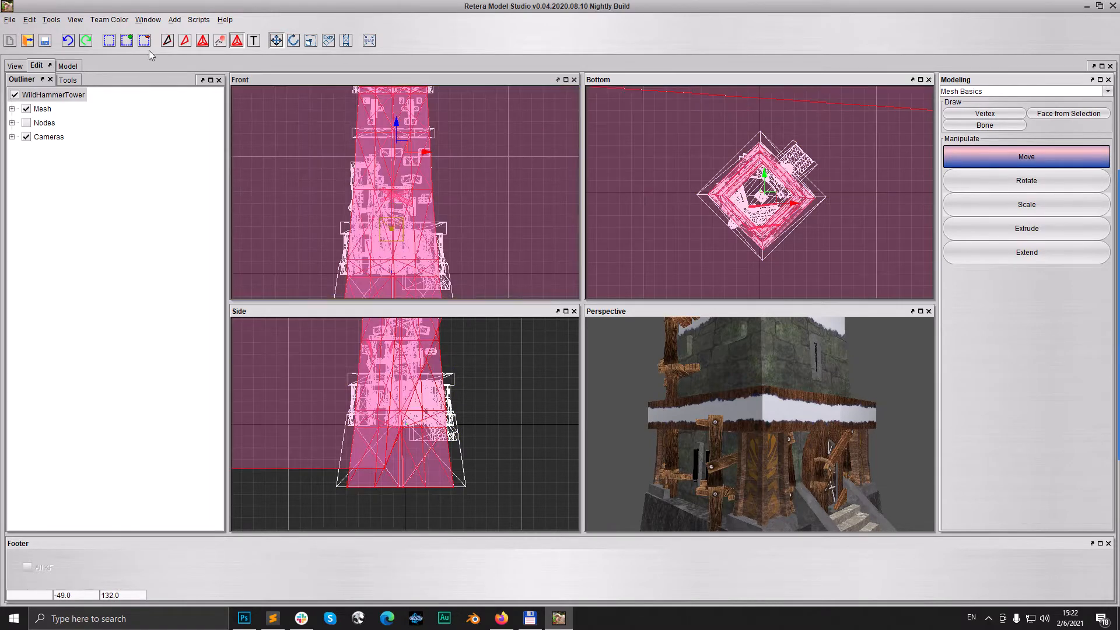
pyautogui.click(65, 40)
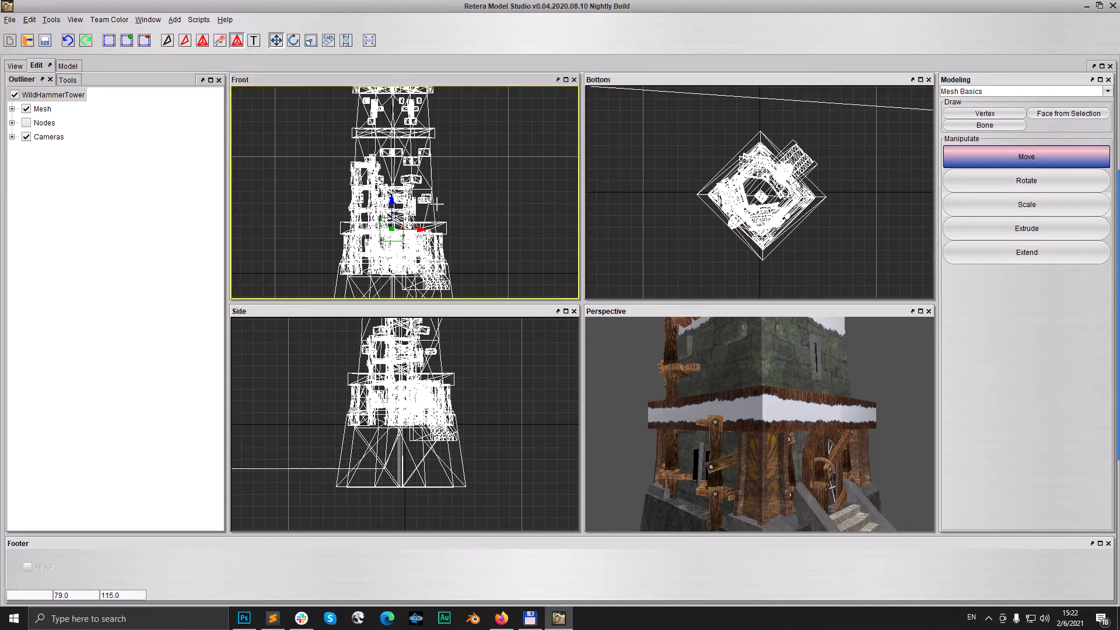
pyautogui.moveTo(389, 199); pyautogui.dragTo(389, 154)
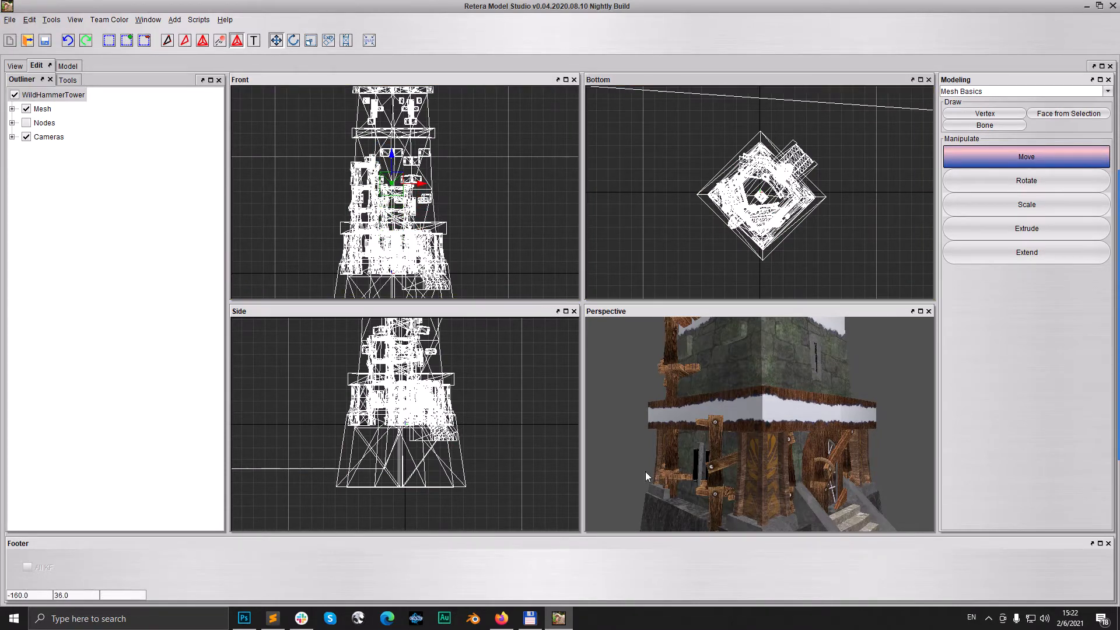
# Step: Check the in-game Guard Tower screenshot in Photoshop, and return to Retera Model Studio to examine the camera's placement relative to the tower
pyautogui.click(244, 619)
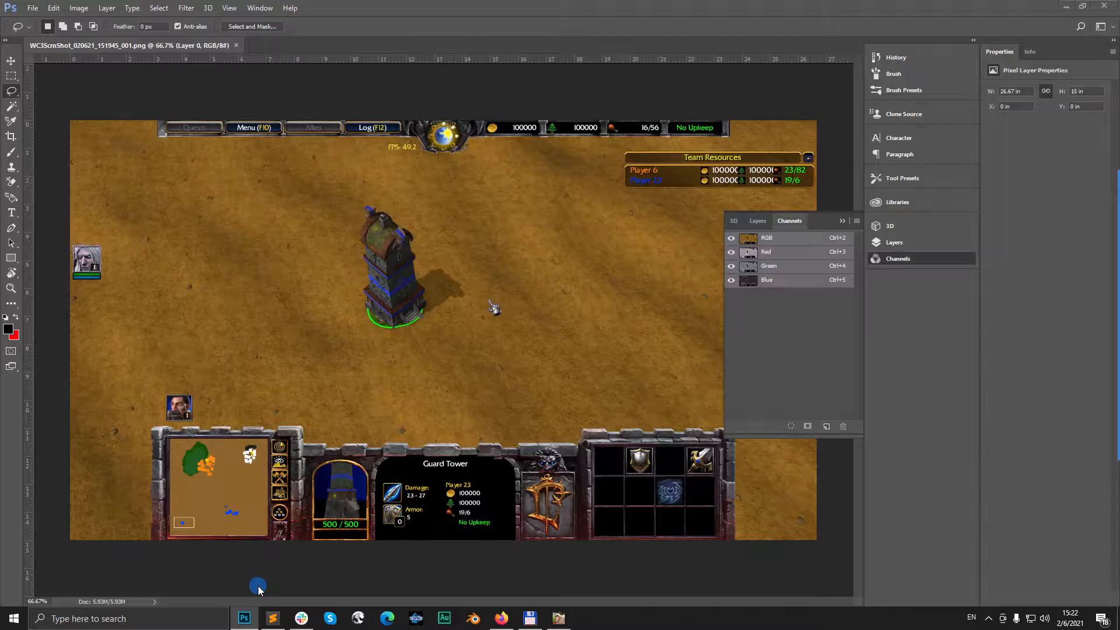
pyautogui.click(1066, 6)
pyautogui.moveTo(789, 134); pyautogui.dragTo(760, 221, button='middle')
pyautogui.scroll(-8, 748, 140)
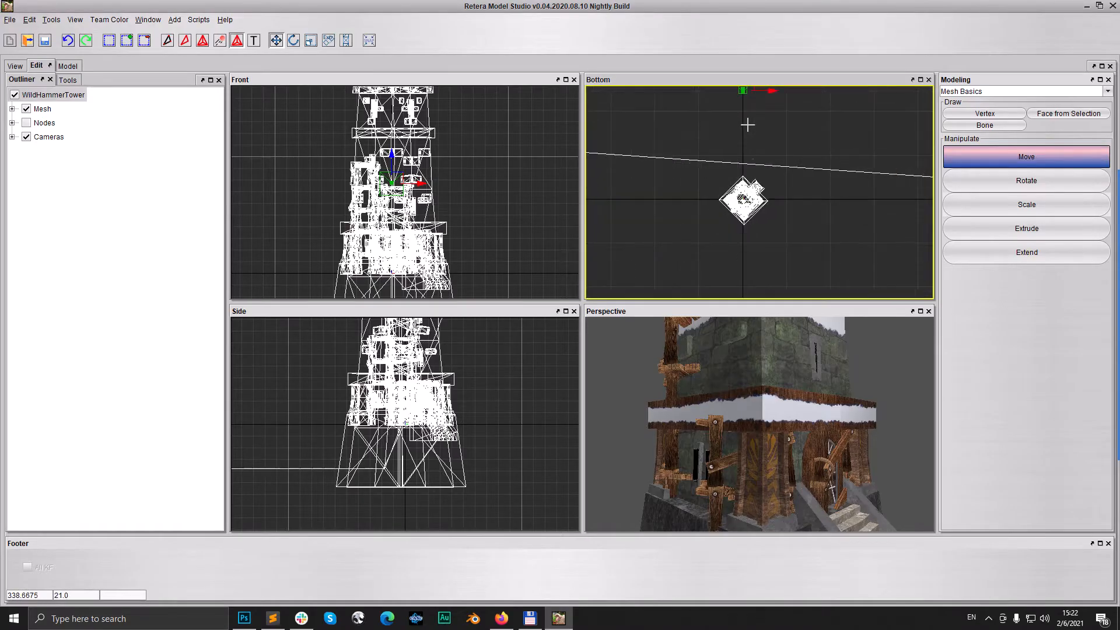
pyautogui.moveTo(748, 125); pyautogui.dragTo(747, 161, button='middle')
pyautogui.moveTo(742, 96); pyautogui.dragTo(742, 93)
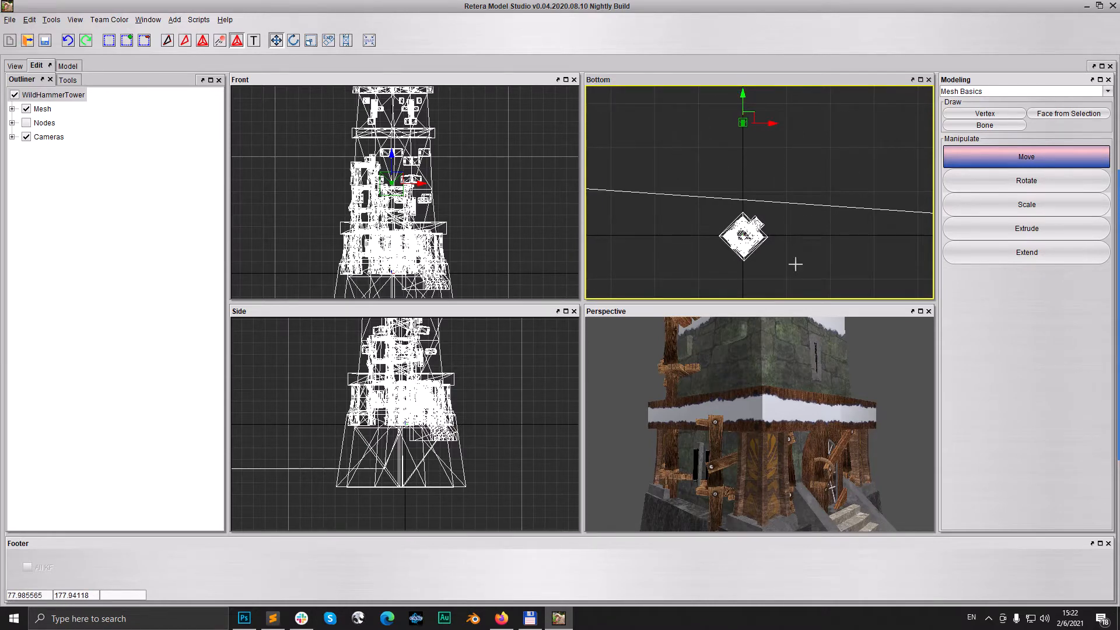
pyautogui.scroll(-1, 805, 290)
pyautogui.scroll(-6, 799, 405)
pyautogui.moveTo(800, 405); pyautogui.dragTo(789, 405)
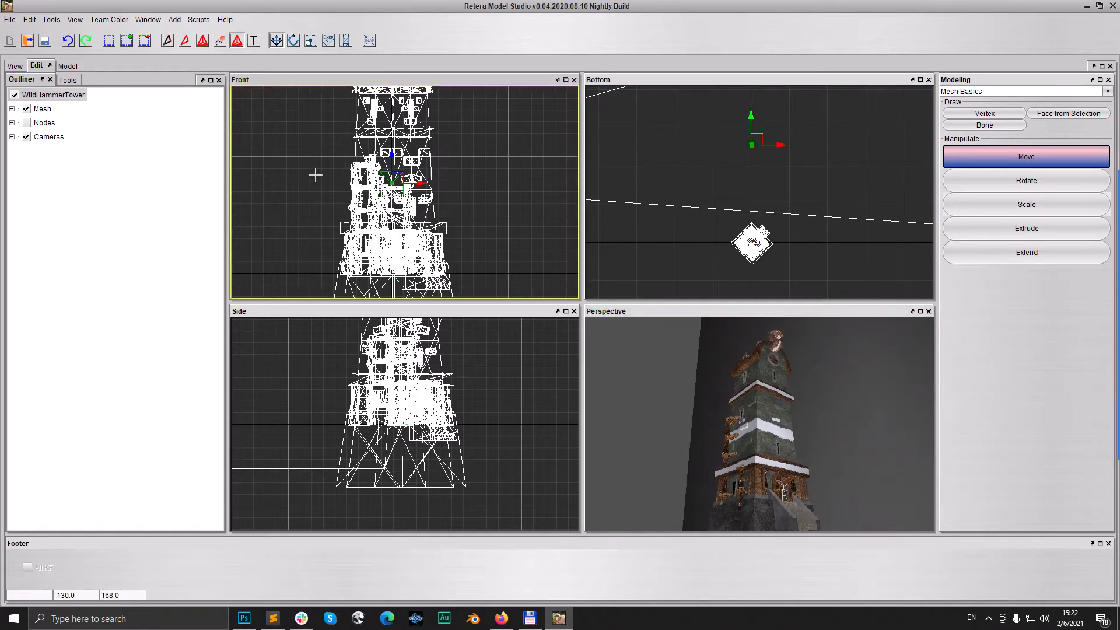
pyautogui.scroll(-4, 420, 178)
# Step: Hide the tower mesh to isolate Portrait_Camera, and select the camera's target point in the Bottom view
pyautogui.click(12, 137)
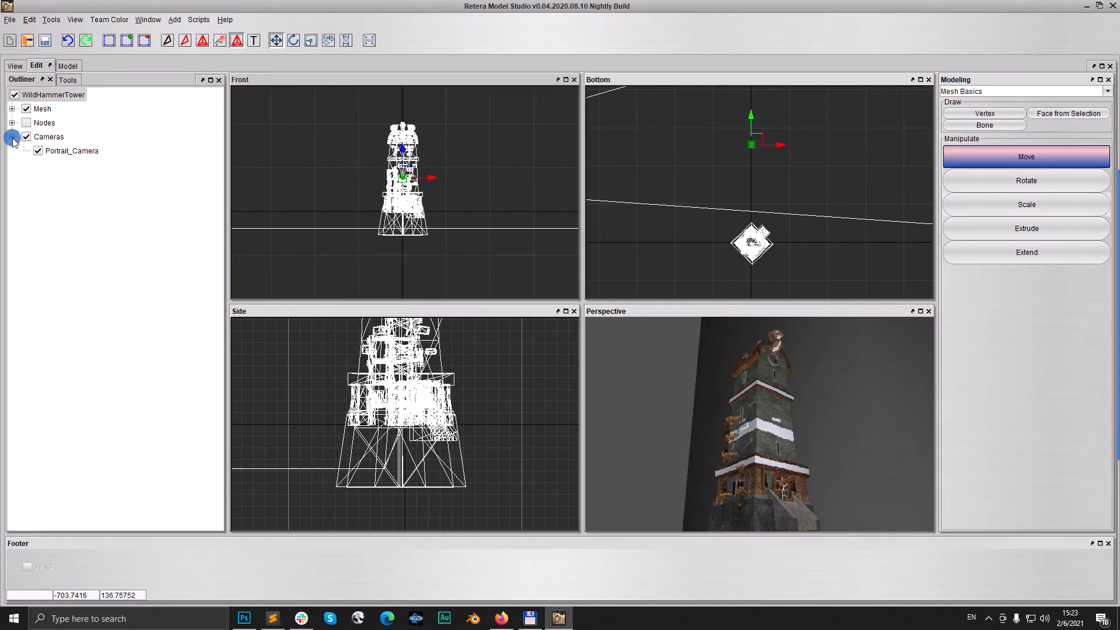
pyautogui.click(26, 109)
pyautogui.click(38, 151)
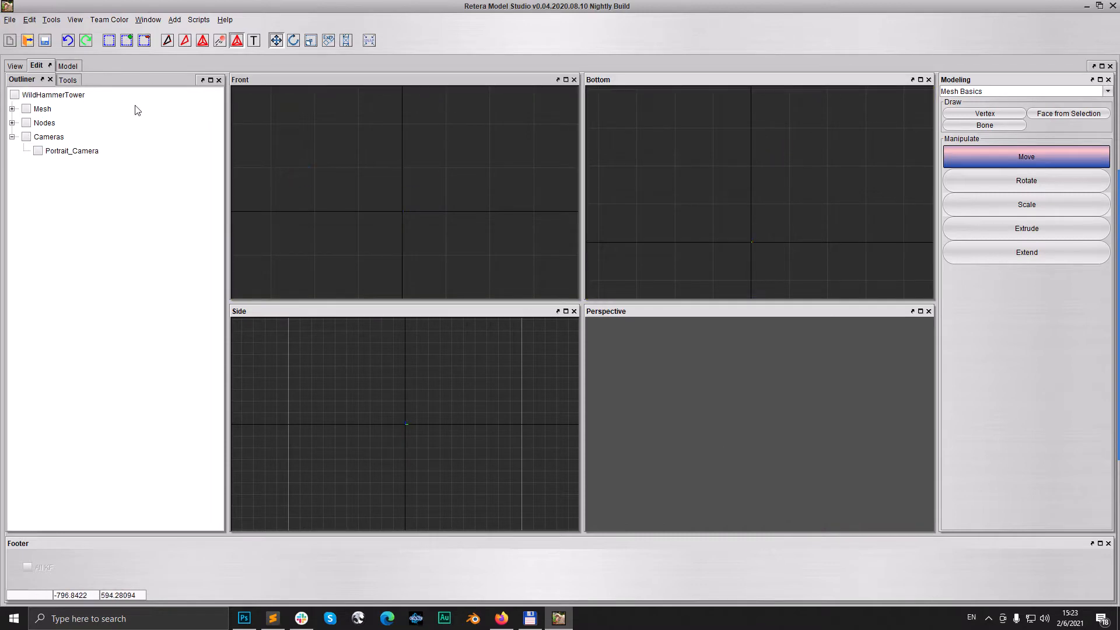
pyautogui.click(38, 151)
pyautogui.scroll(5, 758, 149)
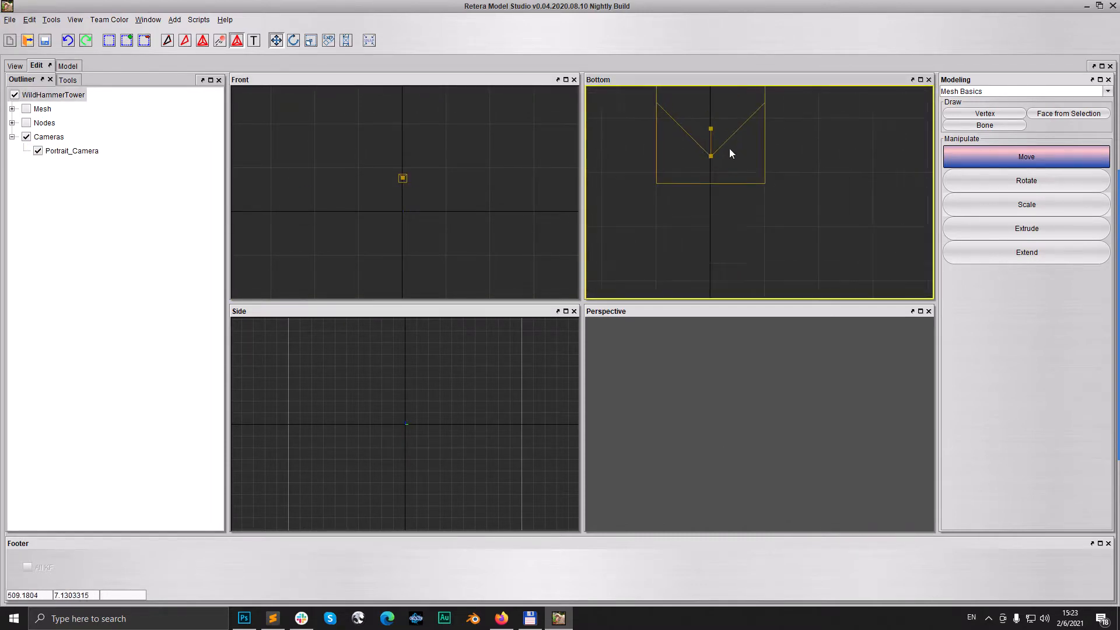
pyautogui.moveTo(732, 196); pyautogui.dragTo(733, 195)
pyautogui.scroll(-6, 734, 192)
pyautogui.scroll(5, 733, 190)
pyautogui.scroll(-4, 734, 193)
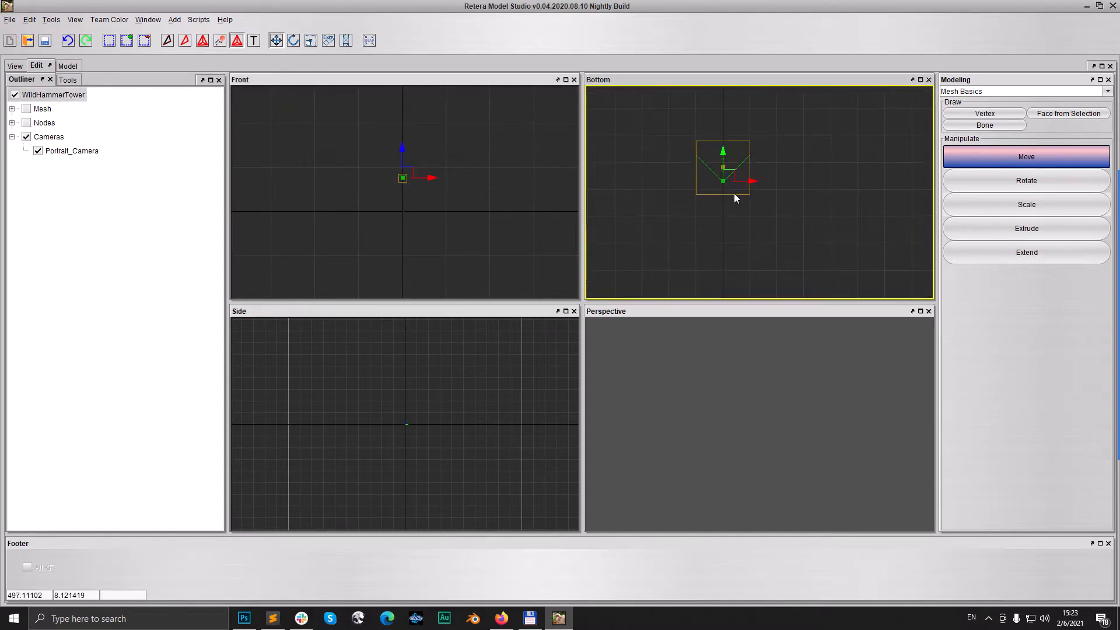
# Step: Show the tower mesh again, expand its parts, and move the camera's target point to the tower's centre in the Bottom view
pyautogui.click(26, 109)
pyautogui.click(12, 109)
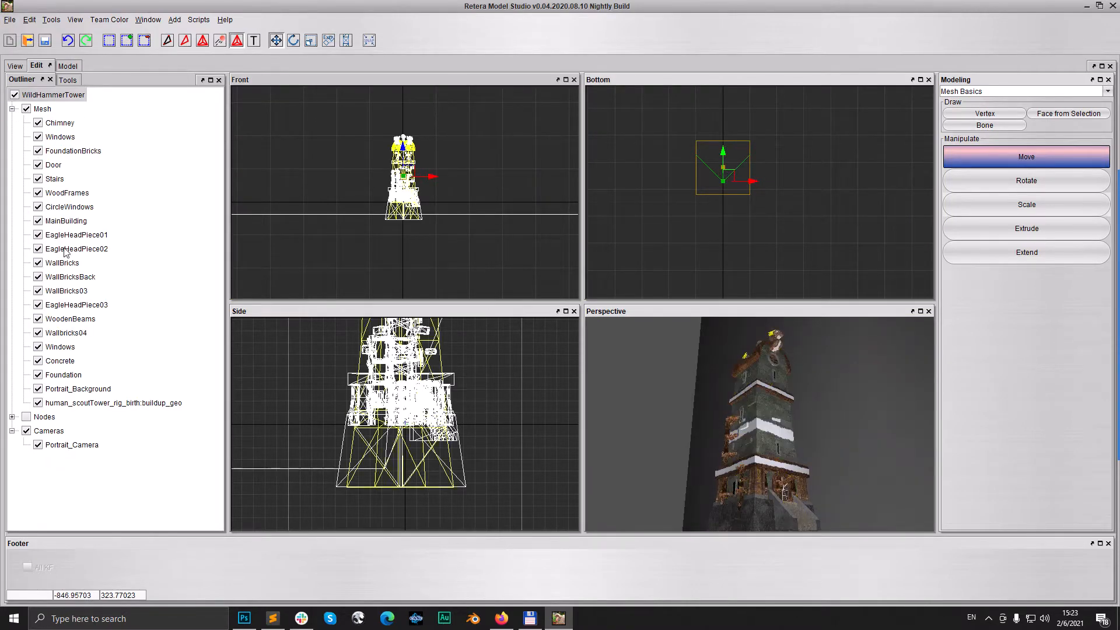
pyautogui.scroll(-4, 663, 222)
pyautogui.moveTo(835, 232); pyautogui.dragTo(830, 143, button='middle')
pyautogui.scroll(-5, 830, 143)
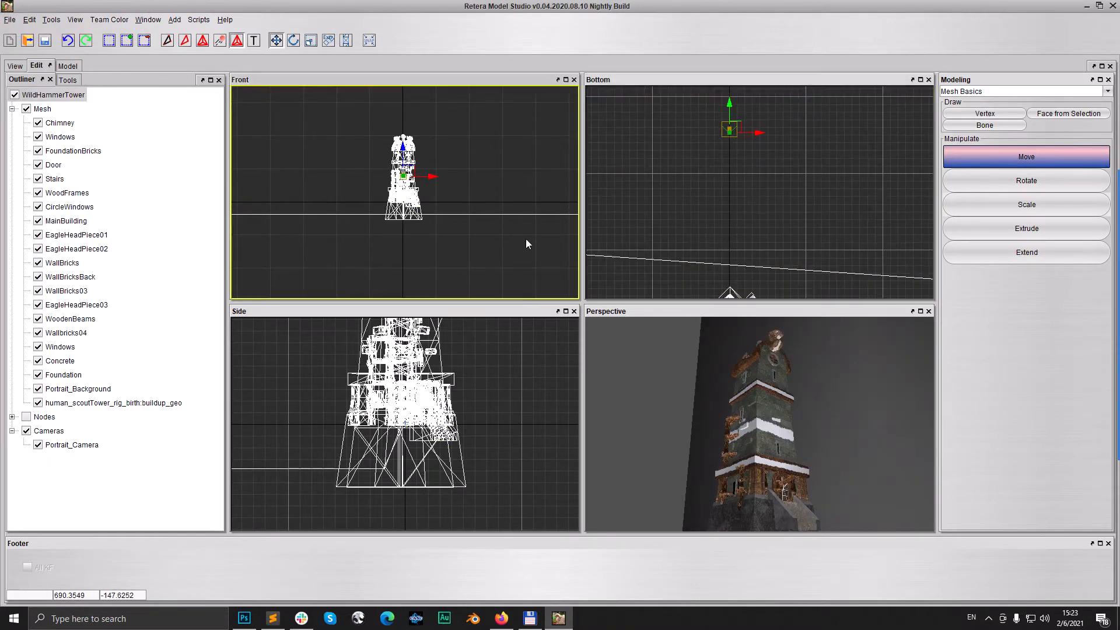
pyautogui.scroll(-4, 763, 171)
pyautogui.moveTo(773, 173); pyautogui.dragTo(775, 157, button='middle')
pyautogui.moveTo(745, 103); pyautogui.dragTo(756, 217)
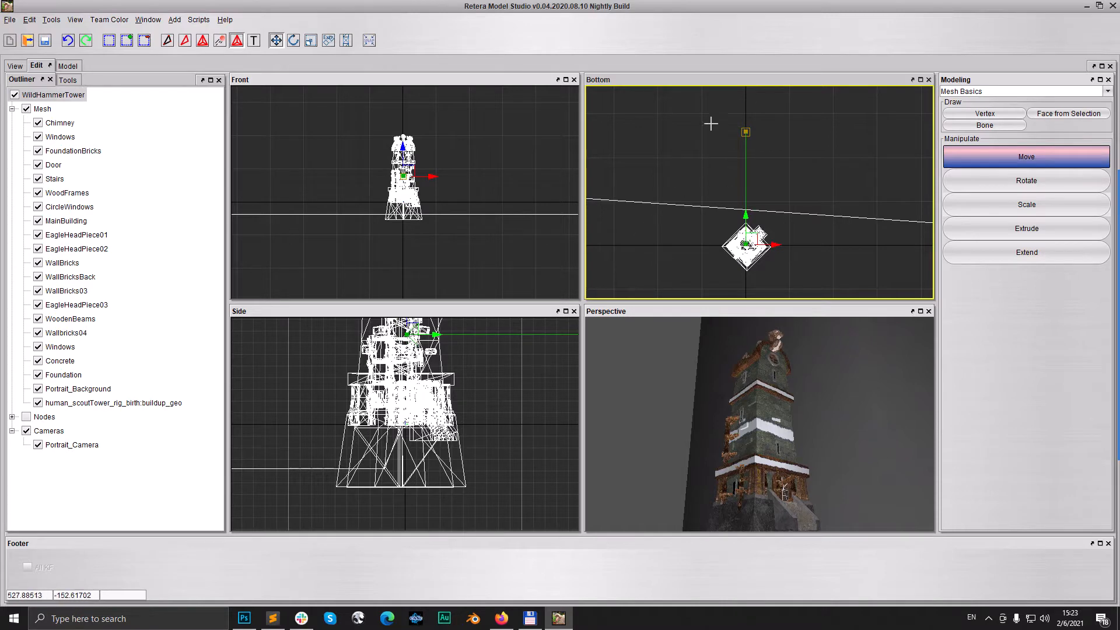
# Step: Hide Portrait_Background and move the camera's position closer to the tower and down to ground level in the Side view
pyautogui.hotkey('ctrl', 'a')
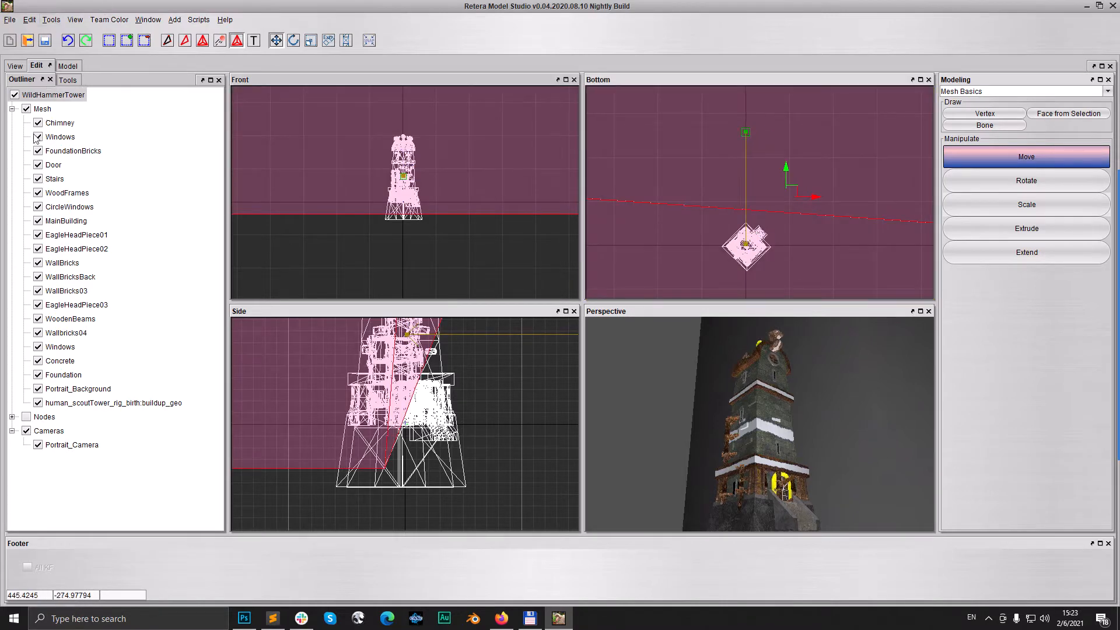
pyautogui.click(38, 389)
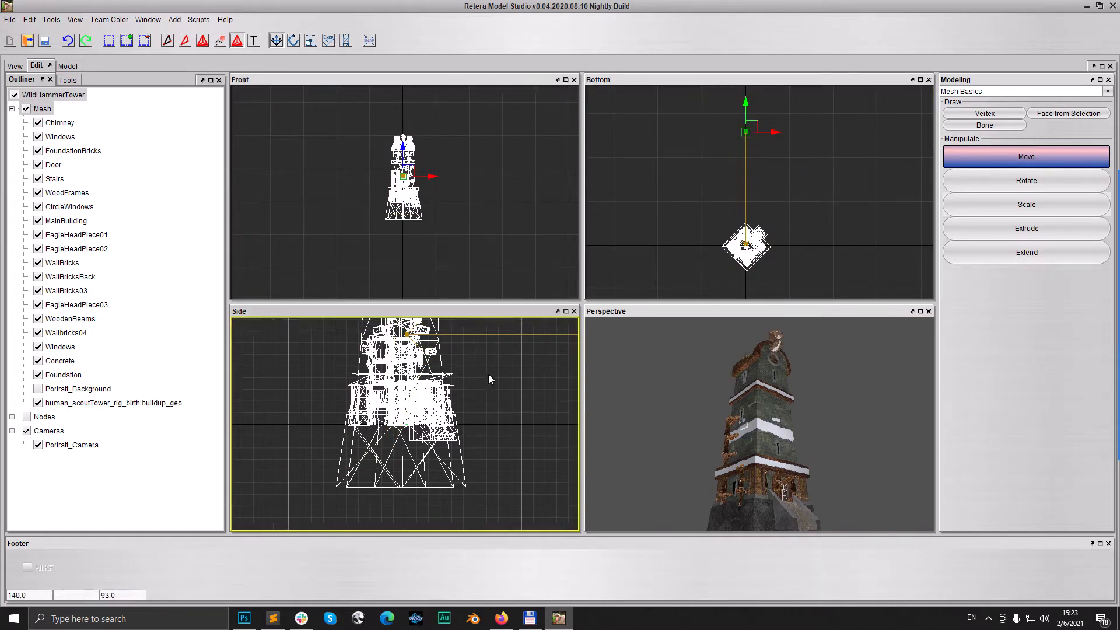
pyautogui.scroll(-7, 489, 374)
pyautogui.moveTo(566, 390); pyautogui.dragTo(445, 420, button='middle')
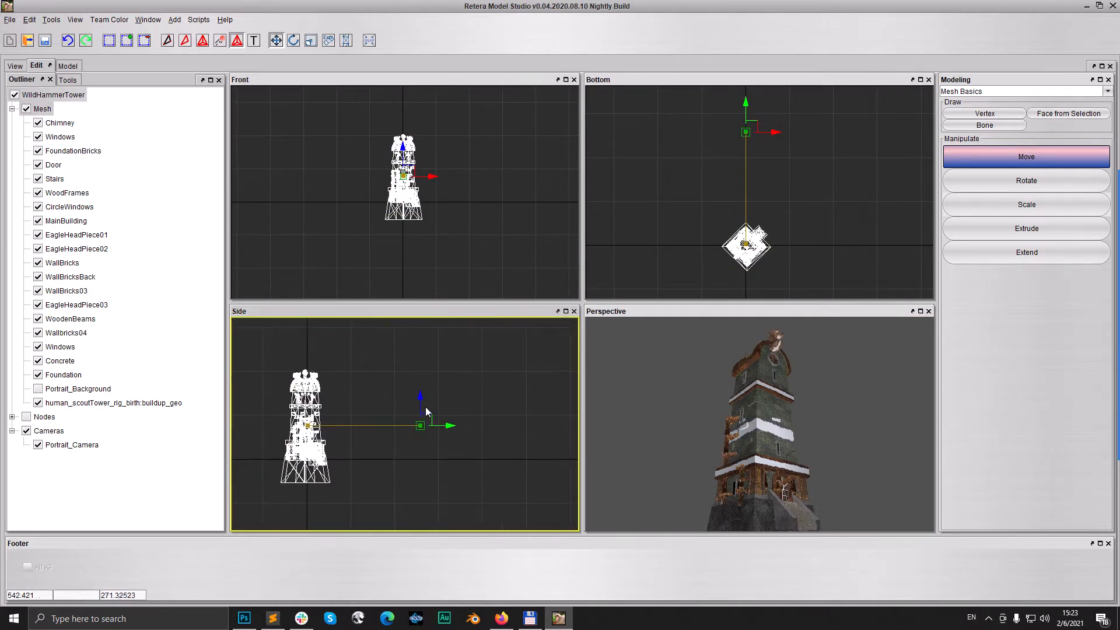
pyautogui.moveTo(444, 425); pyautogui.dragTo(396, 431)
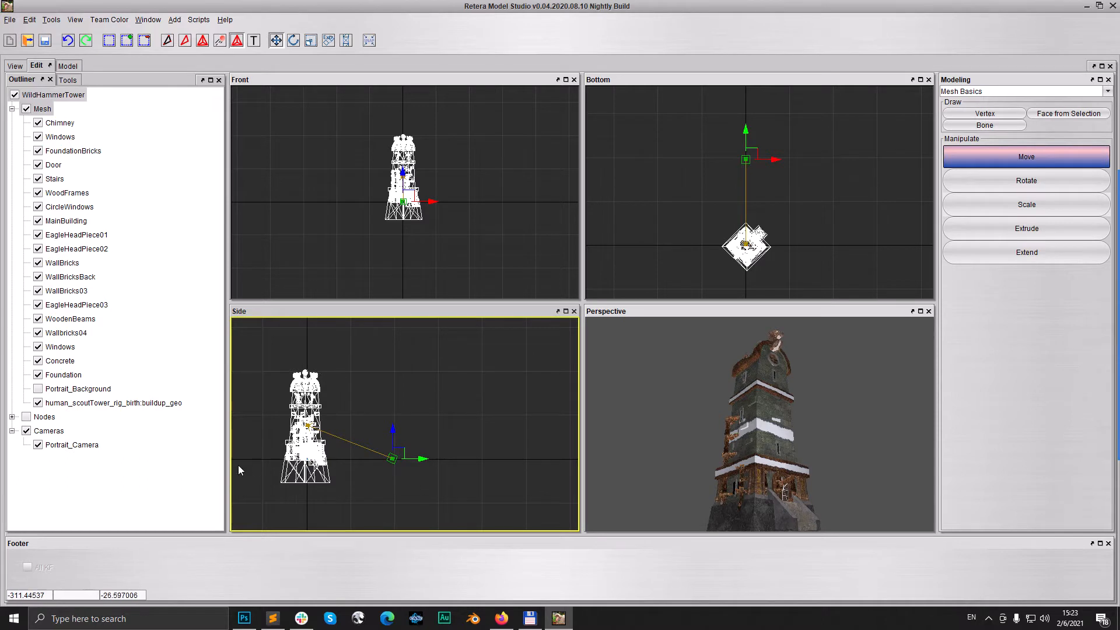
# Step: Select both the camera and its target with the mesh hidden, restore the mesh without Portrait_Background, and raise both points slightly in the Side view
pyautogui.click(27, 110)
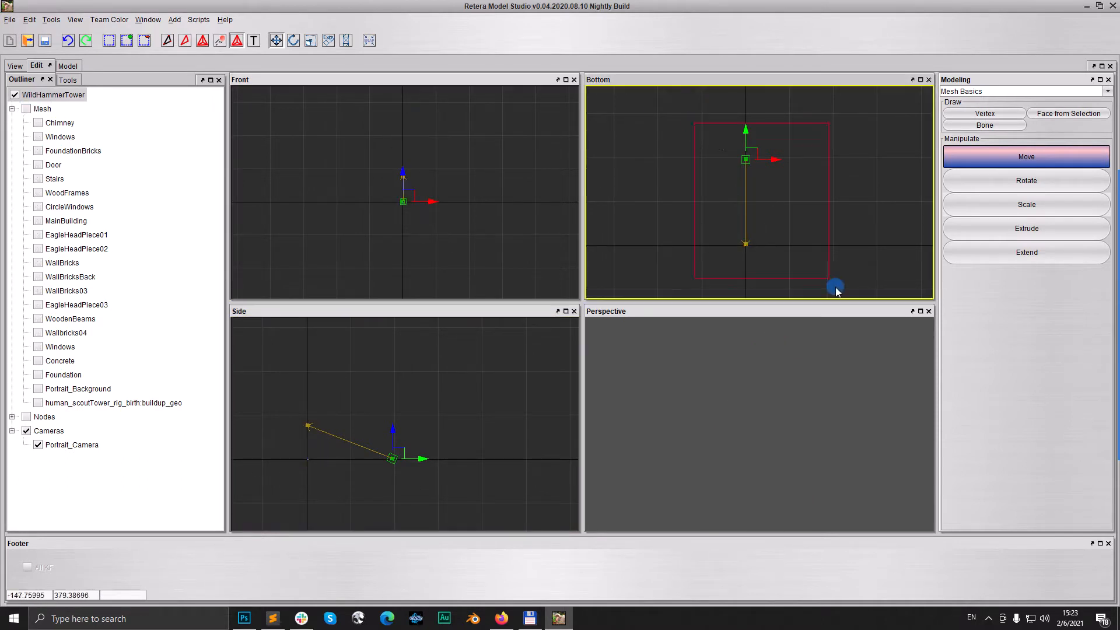
pyautogui.click(26, 108)
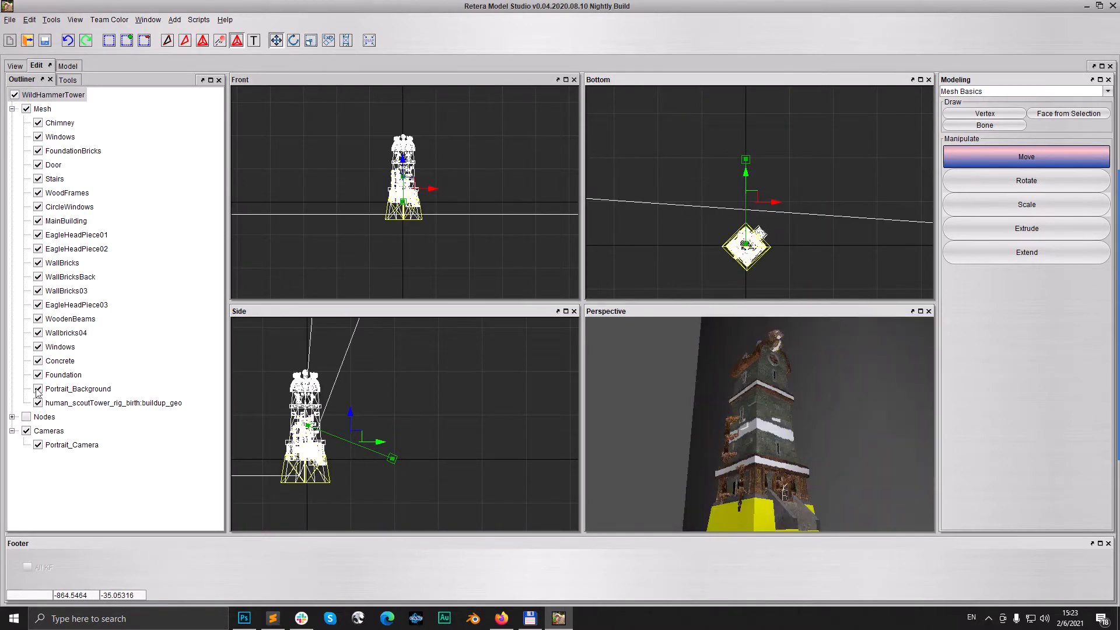
pyautogui.moveTo(349, 415); pyautogui.dragTo(349, 398)
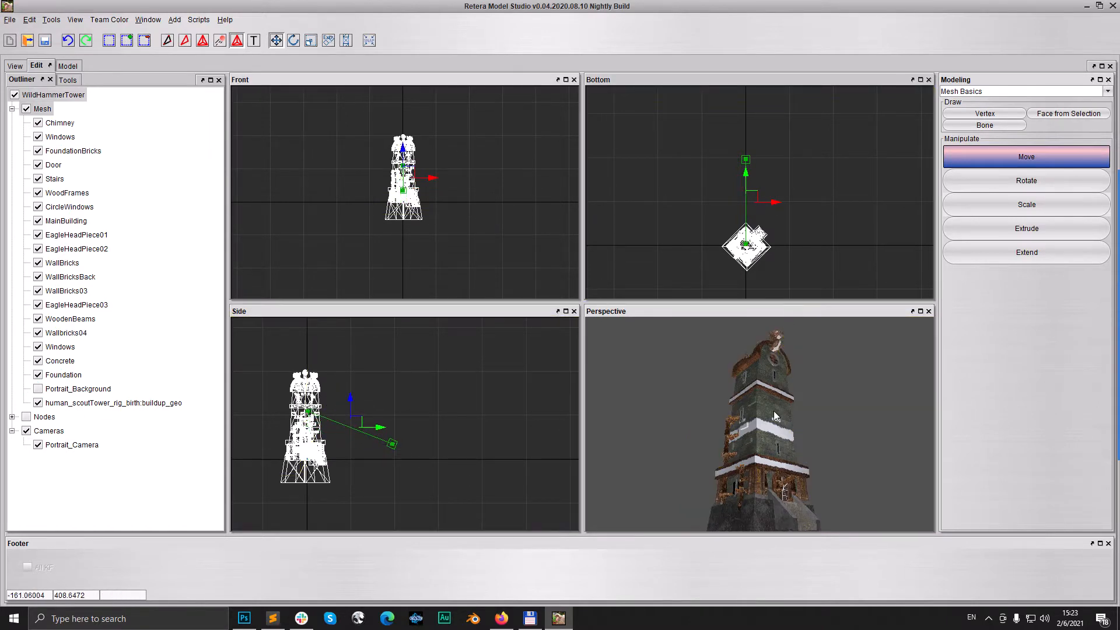
pyautogui.moveTo(779, 424); pyautogui.dragTo(785, 419)
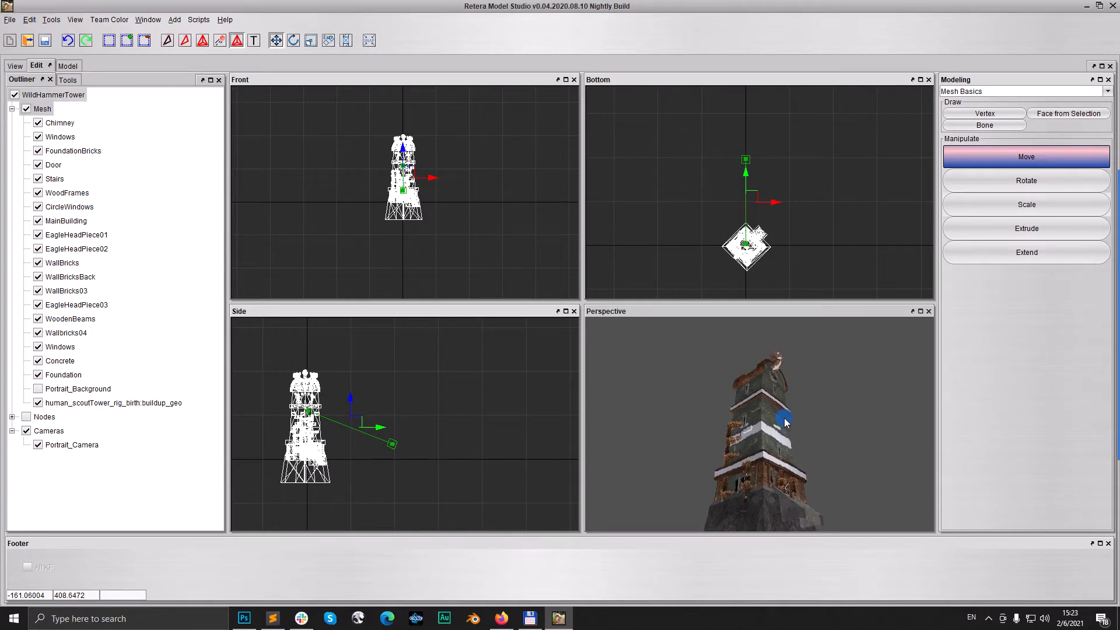
pyautogui.moveTo(784, 418); pyautogui.dragTo(775, 418)
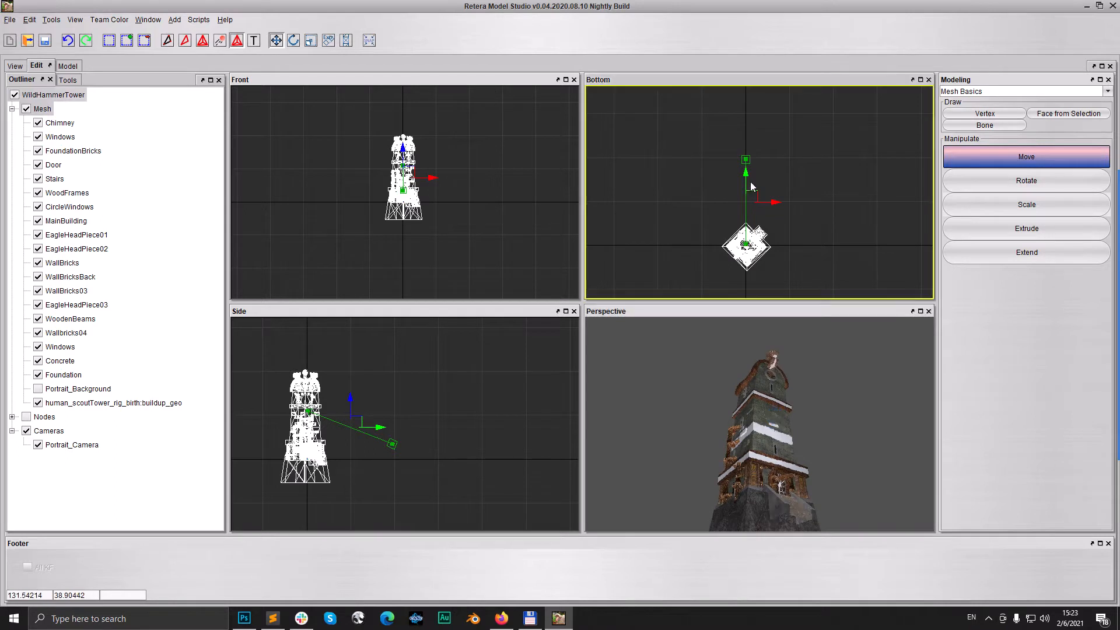
# Step: Shift the camera's position slightly sideways in the Bottom view, and hide and collapse the Cameras group
pyautogui.moveTo(721, 128); pyautogui.dragTo(762, 151)
pyautogui.click(857, 189)
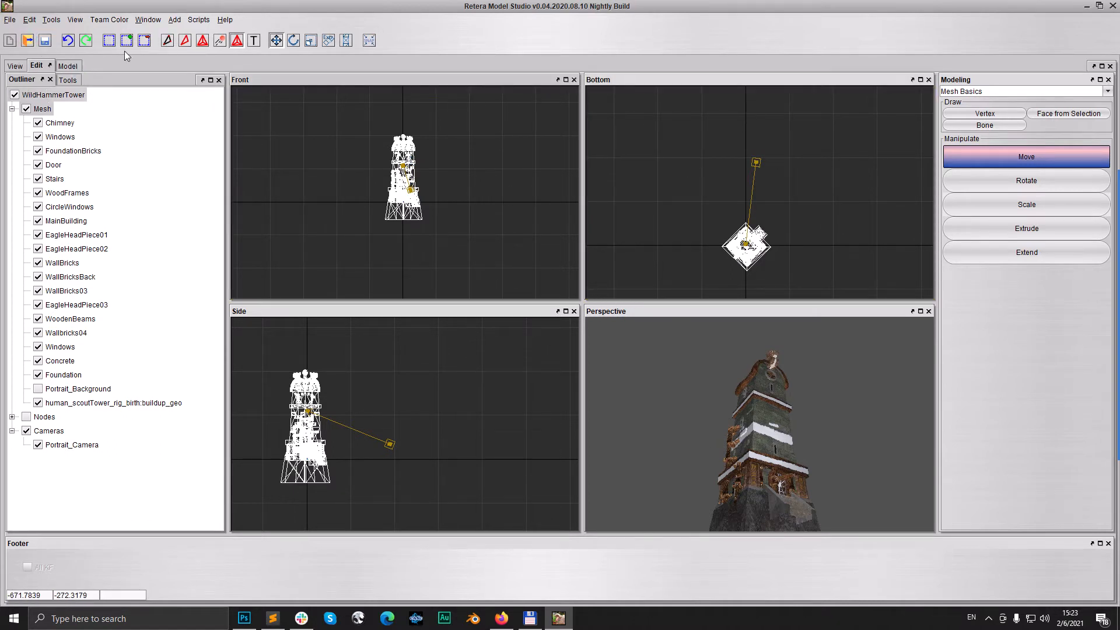
pyautogui.click(26, 430)
pyautogui.click(11, 431)
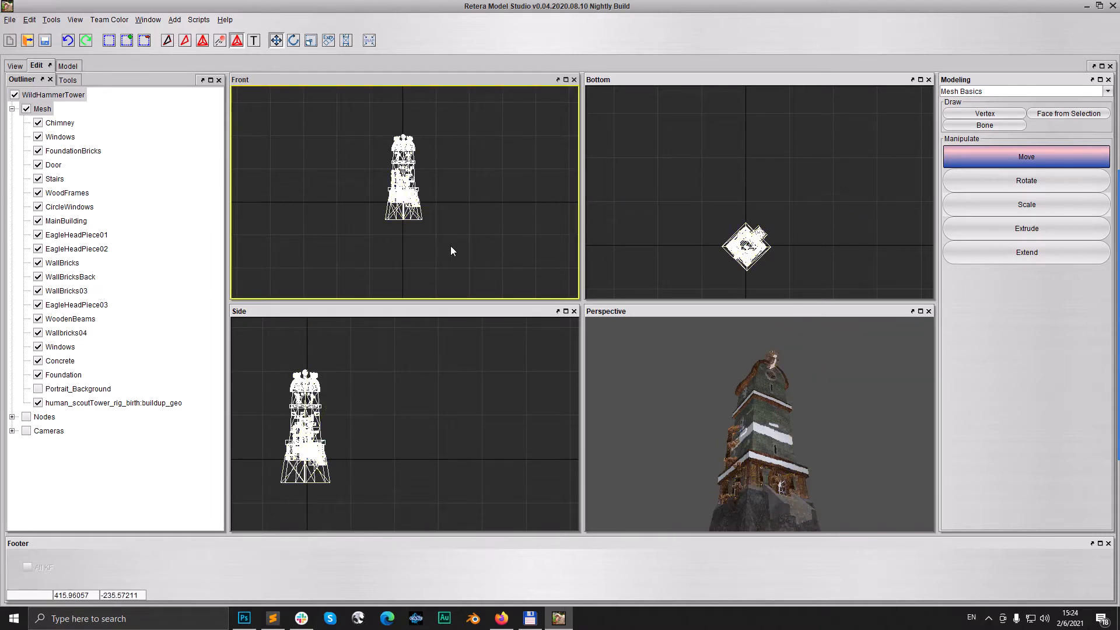
# Step: Show only the human_scoutTower_rig_birth:buildup_geo mesh and select all of its geometry
pyautogui.click(27, 108)
pyautogui.click(38, 402)
pyautogui.hotkey('ctrl', 'a')
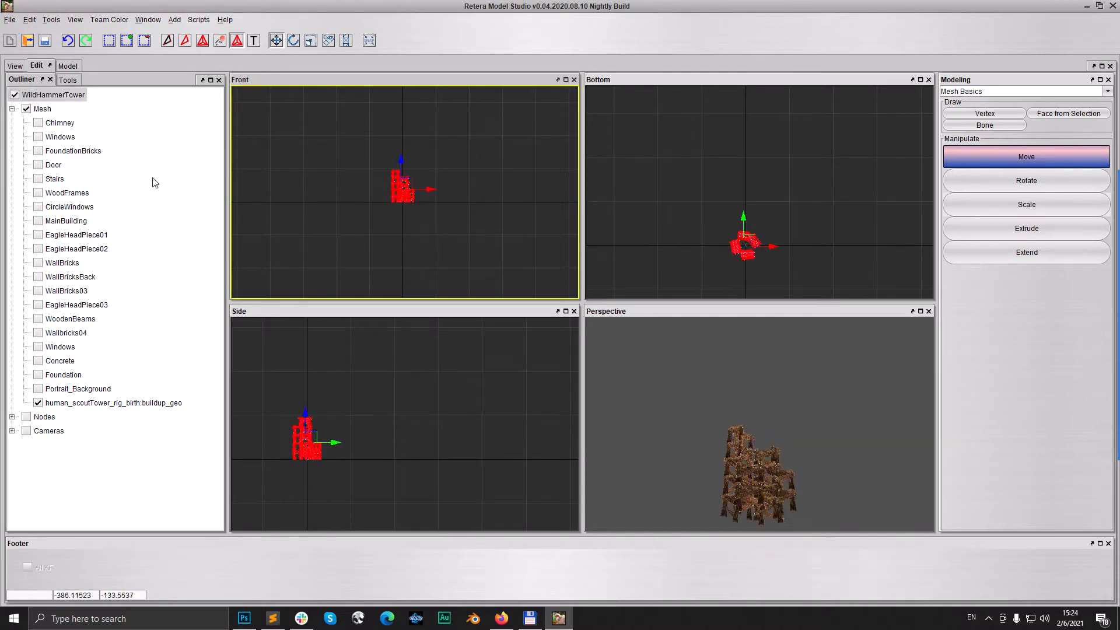
# Step: Enlarge the Perspective view and examine the wooden build-up scaffolding from several angles
pyautogui.click(757, 462)
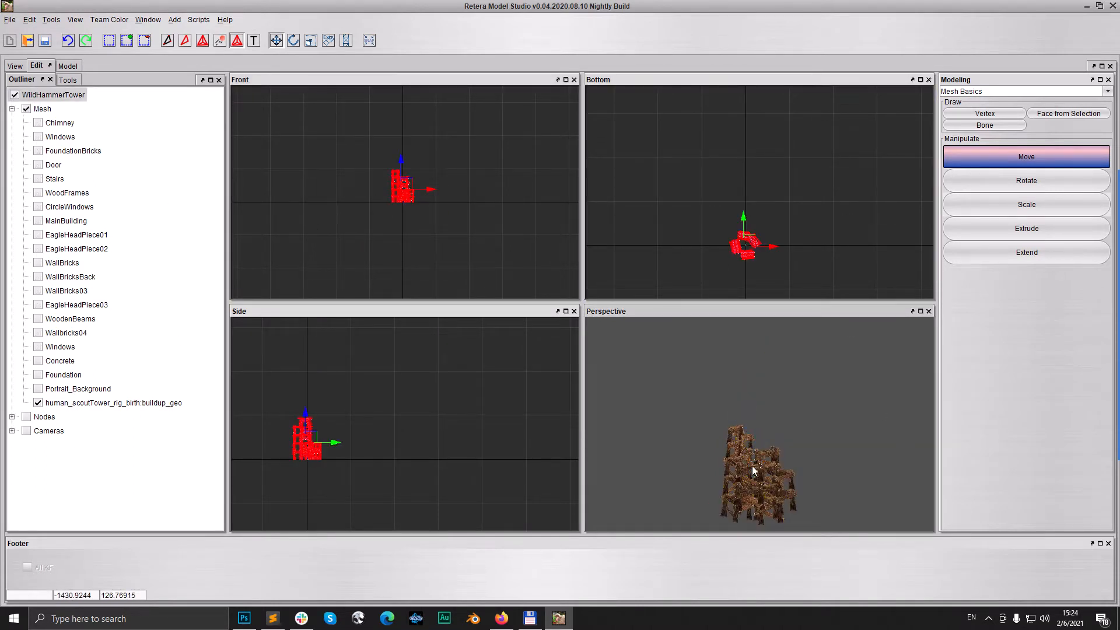
pyautogui.moveTo(580, 372); pyautogui.dragTo(445, 370)
pyautogui.moveTo(510, 306); pyautogui.dragTo(510, 188)
pyautogui.moveTo(671, 451); pyautogui.dragTo(677, 457)
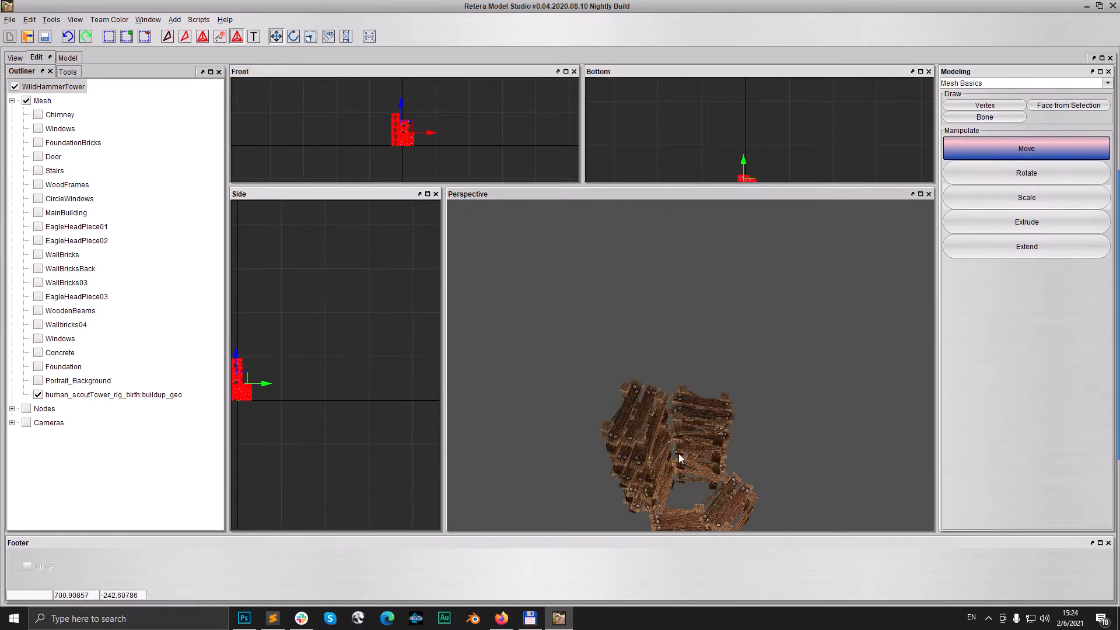
pyautogui.moveTo(675, 415); pyautogui.dragTo(673, 440)
pyautogui.scroll(-2, 674, 444)
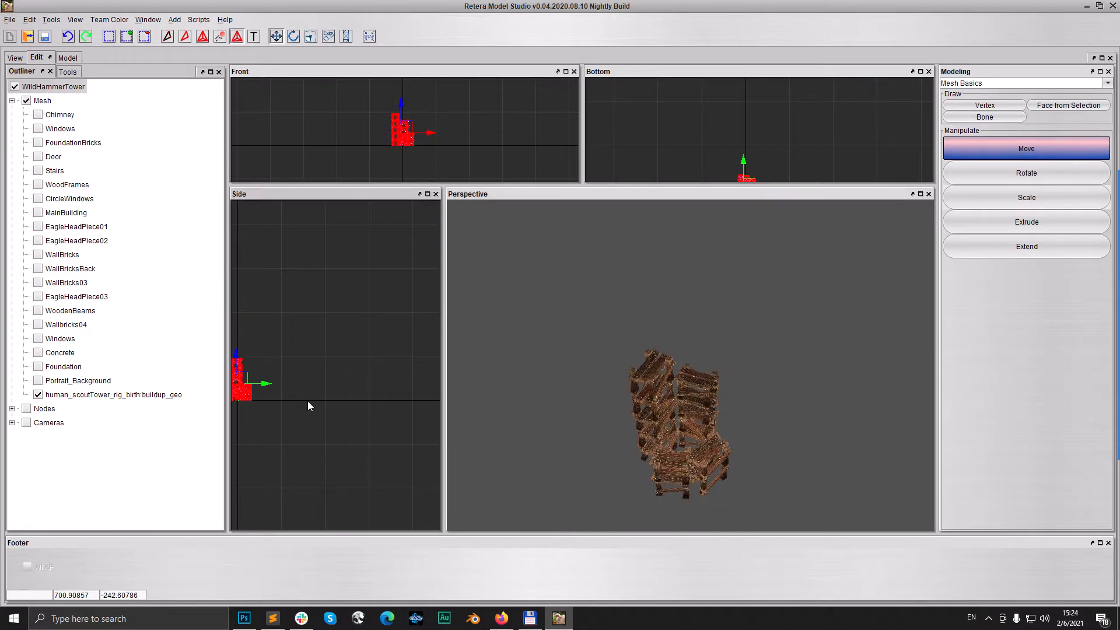
pyautogui.moveTo(676, 483); pyautogui.dragTo(669, 482)
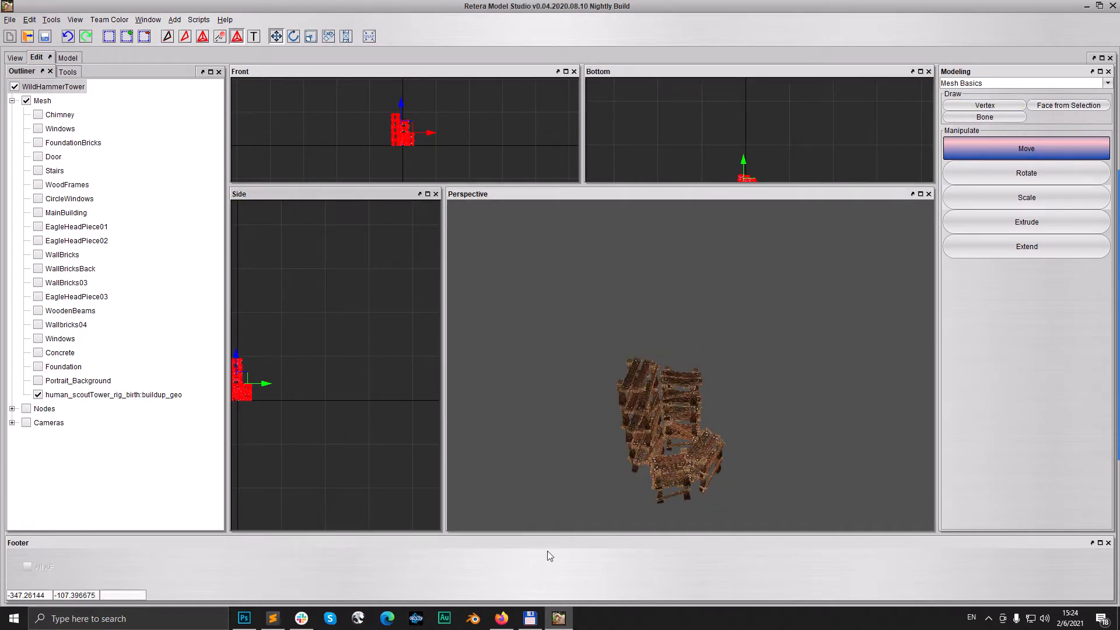
# Step: Show the Concrete, Foundation, Stairs and FoundationBricks meshes together with the build-up scaffolding
pyautogui.click(38, 366)
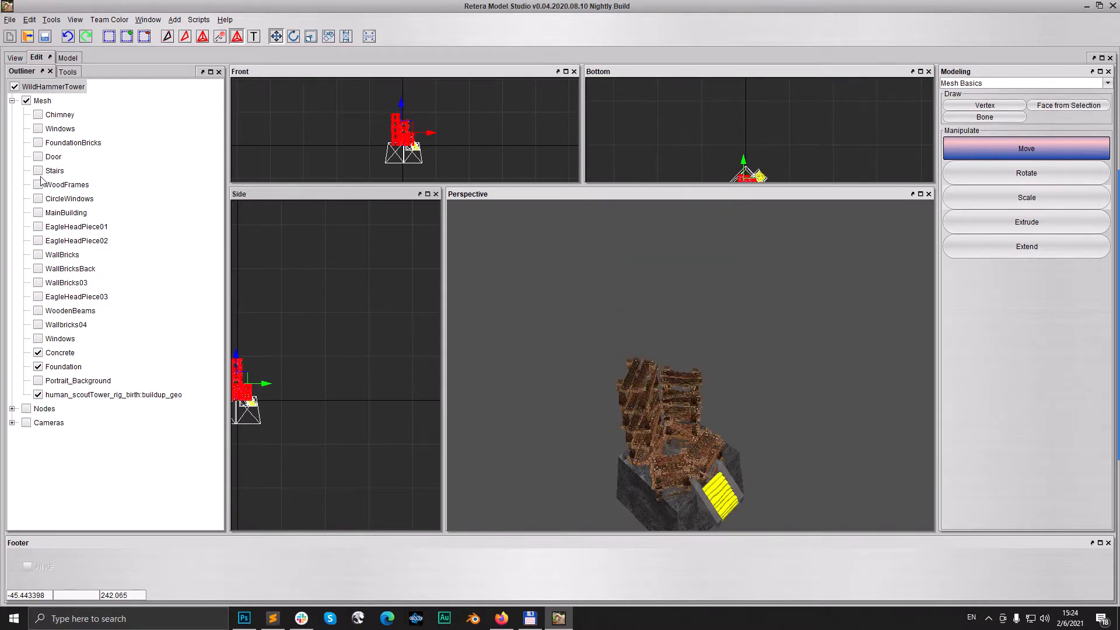
pyautogui.click(38, 142)
pyautogui.moveTo(712, 452)
pyautogui.mouseDown(button='middle')
pyautogui.moveTo(711, 441)
pyautogui.moveTo(703, 448)
pyautogui.mouseUp(button='middle')
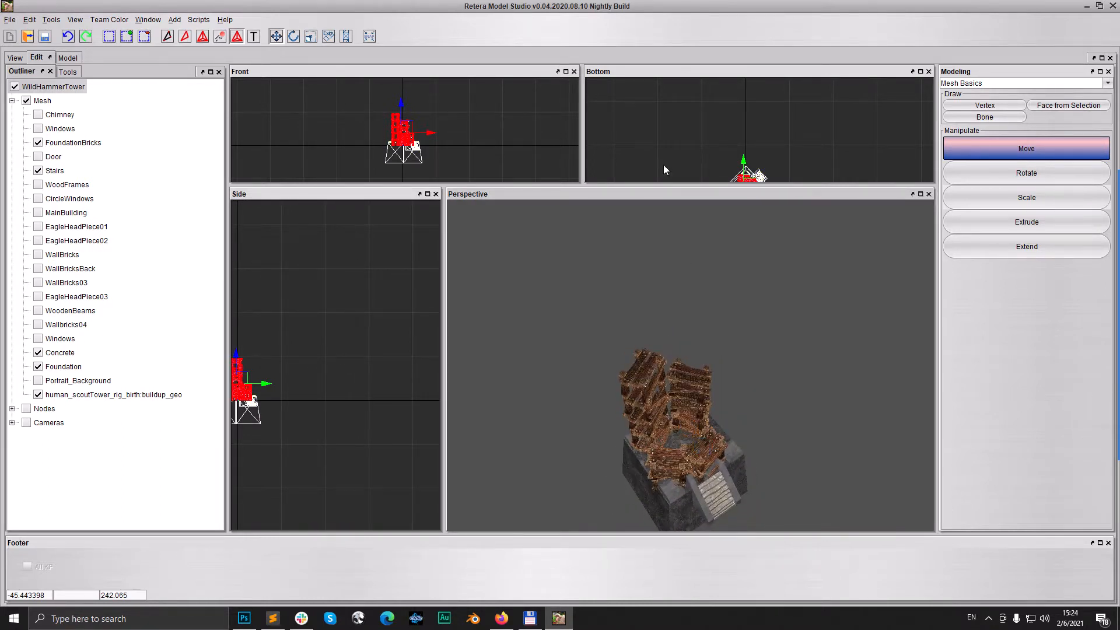
# Step: Move the entire selected scaffolding sideways off the stone foundation in the Bottom view
pyautogui.scroll(5, 767, 110)
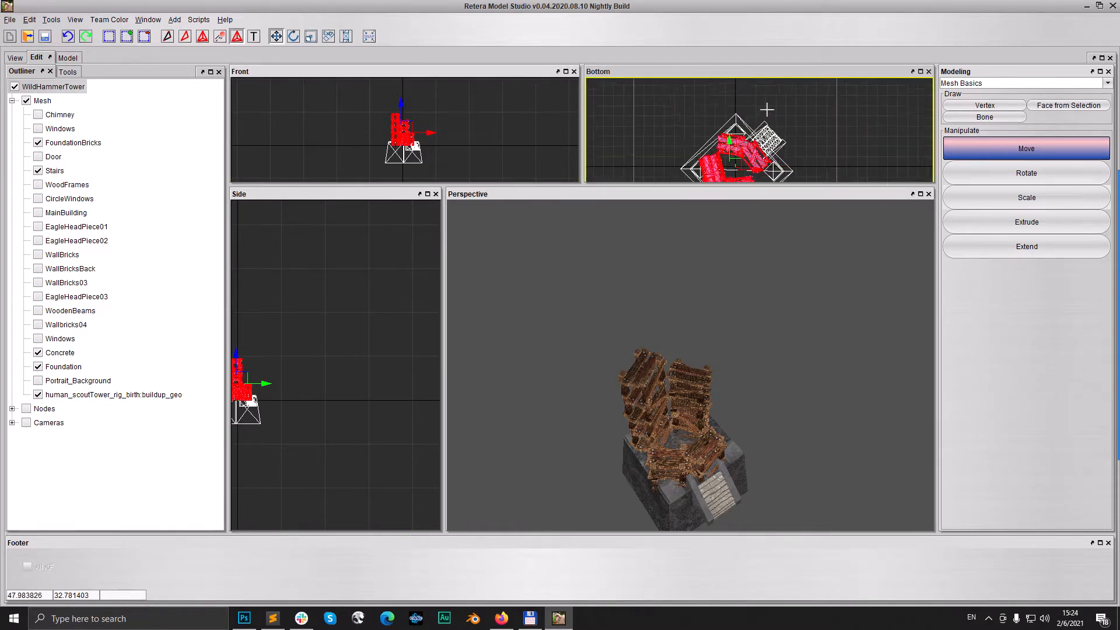
pyautogui.moveTo(719, 180); pyautogui.dragTo(749, 117, button='middle')
pyautogui.scroll(-4, 750, 124)
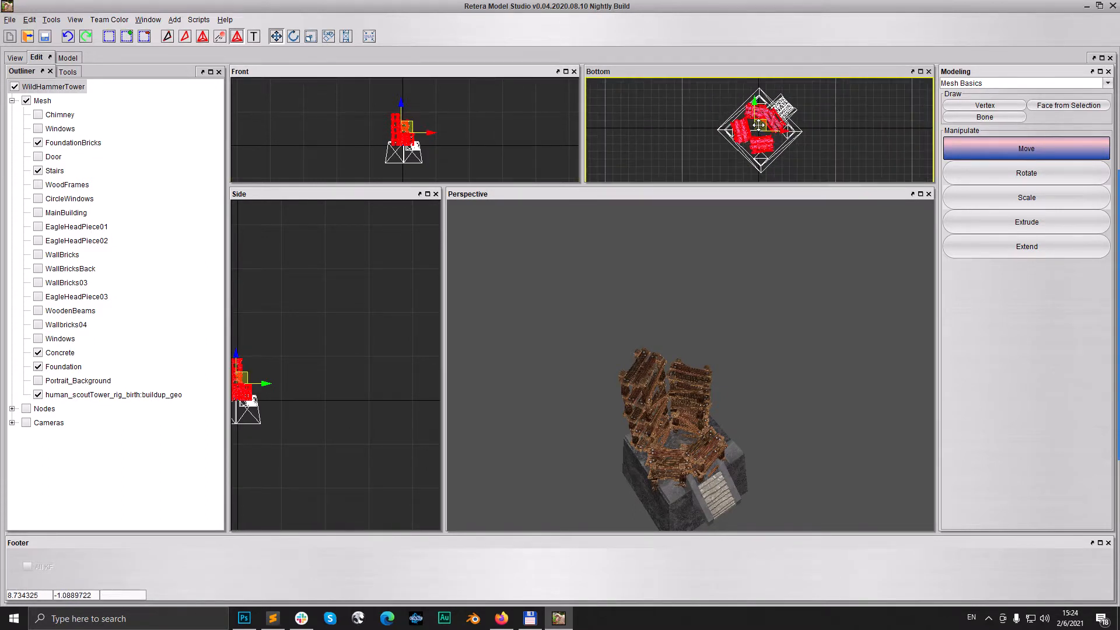
pyautogui.moveTo(791, 153); pyautogui.dragTo(726, 163)
# Step: Select the medium-height scaffold piece, move it onto the foundation, and rotate it to align with the edge opposite the scaffolding's low pieces
pyautogui.click(692, 137)
pyautogui.scroll(7, 641, 137)
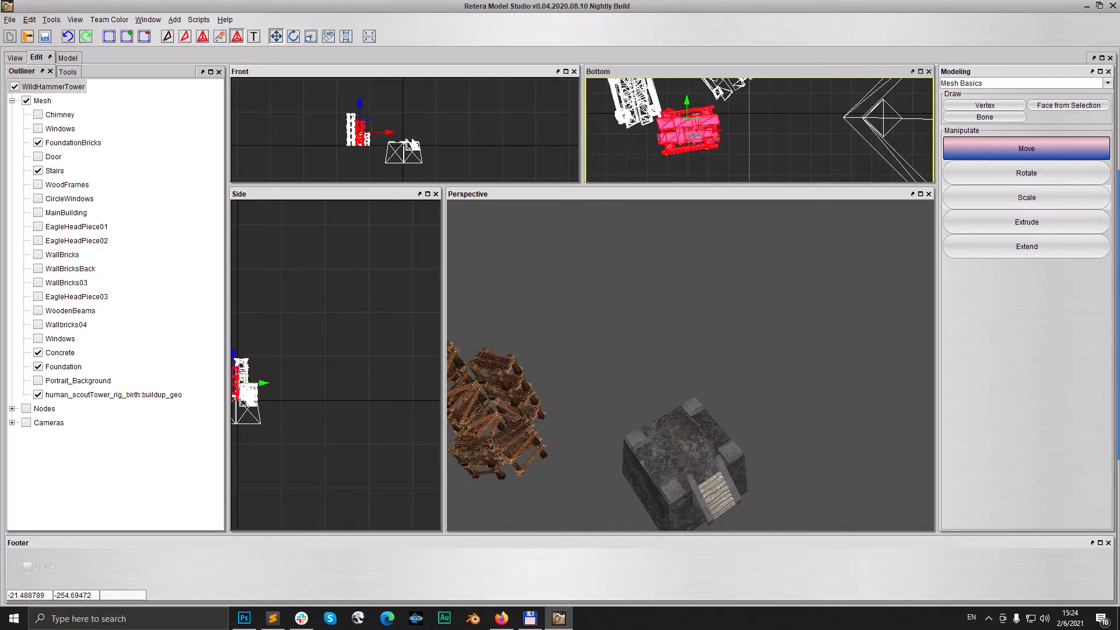
pyautogui.scroll(2, 693, 121)
pyautogui.moveTo(692, 121); pyautogui.dragTo(803, 118)
pyautogui.scroll(-4, 759, 128)
pyautogui.scroll(-2, 714, 127)
pyautogui.press('e')
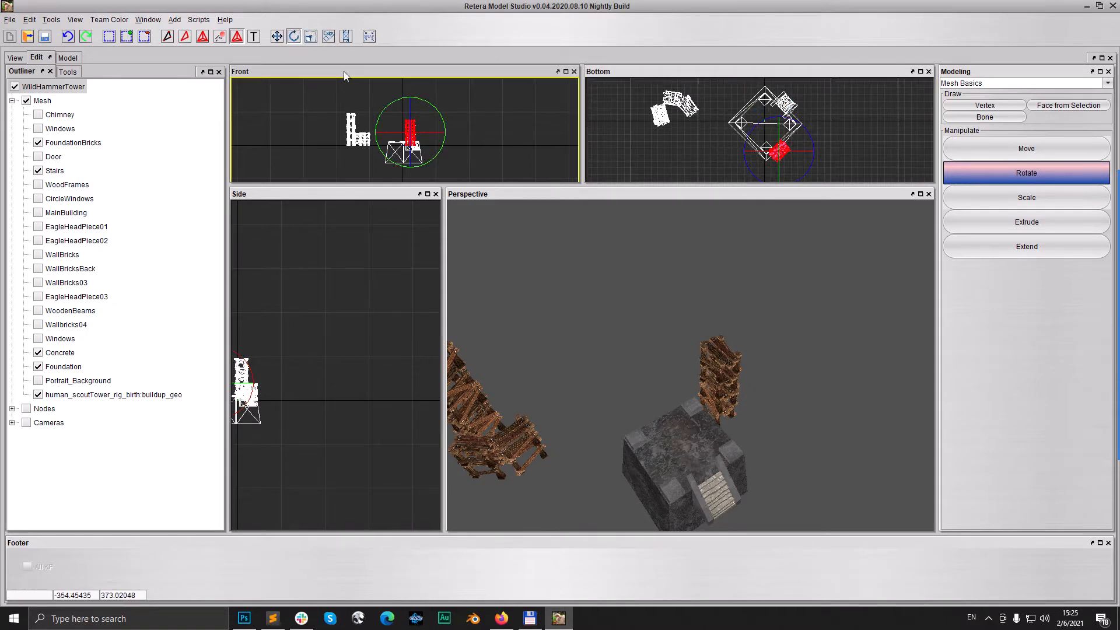
pyautogui.click(277, 36)
pyautogui.moveTo(784, 143); pyautogui.dragTo(789, 132)
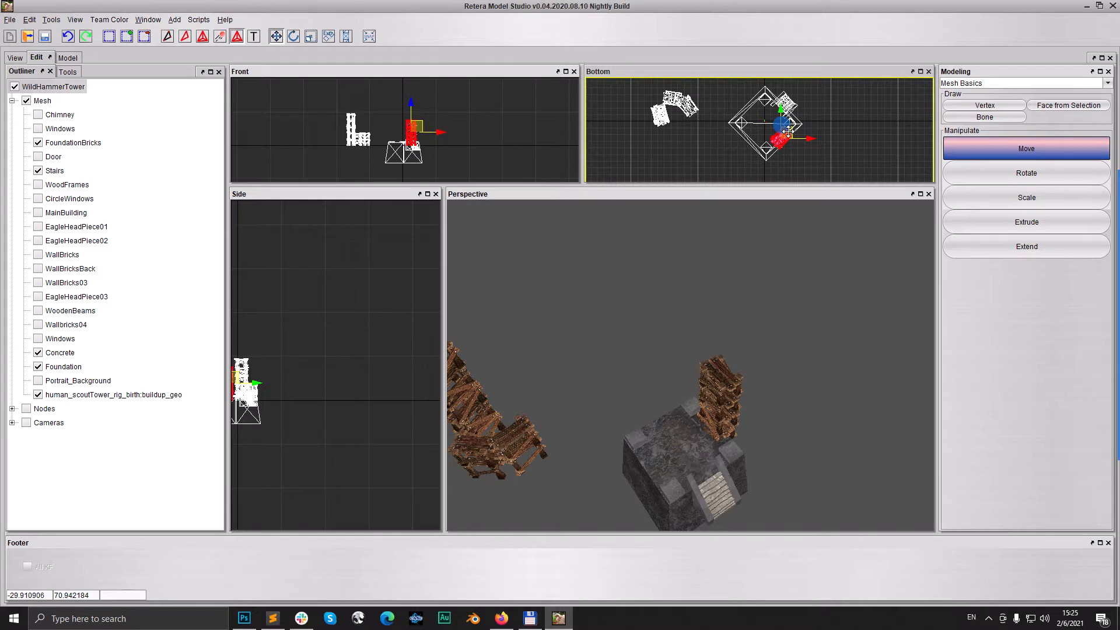
pyautogui.moveTo(749, 133); pyautogui.dragTo(787, 144, button='middle')
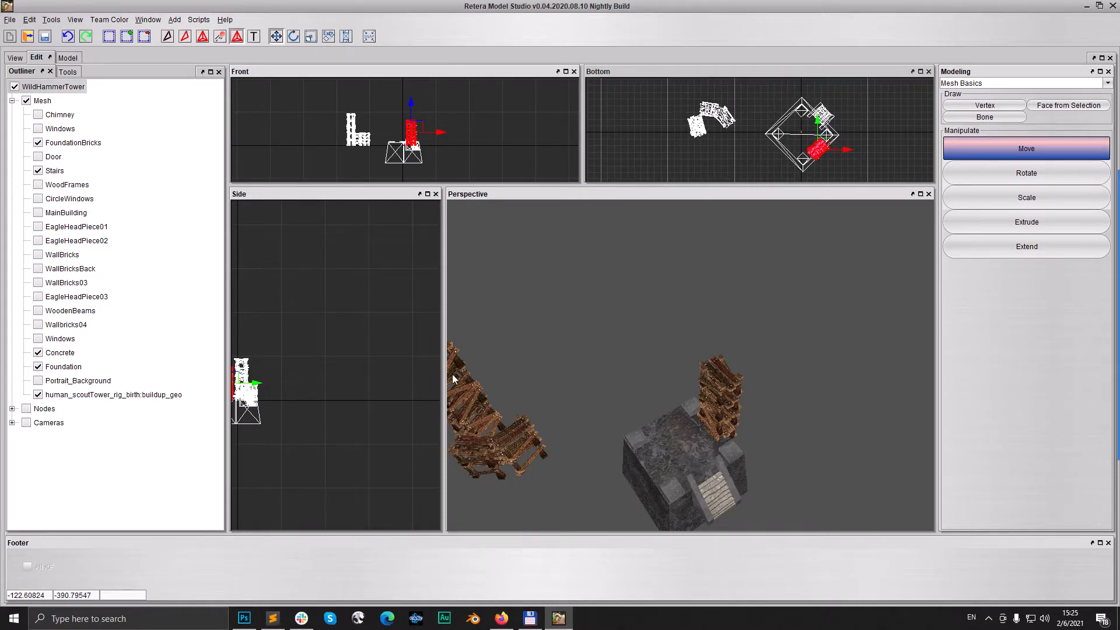
# Step: Select the tallest scaffold piece, move it onto the foundation beside the medium-height piece, and rotate it parallel to the adjacent edge
pyautogui.moveTo(294, 385); pyautogui.dragTo(345, 381, button='middle')
pyautogui.moveTo(499, 383); pyautogui.dragTo(537, 392, button='middle')
pyautogui.scroll(2, 671, 126)
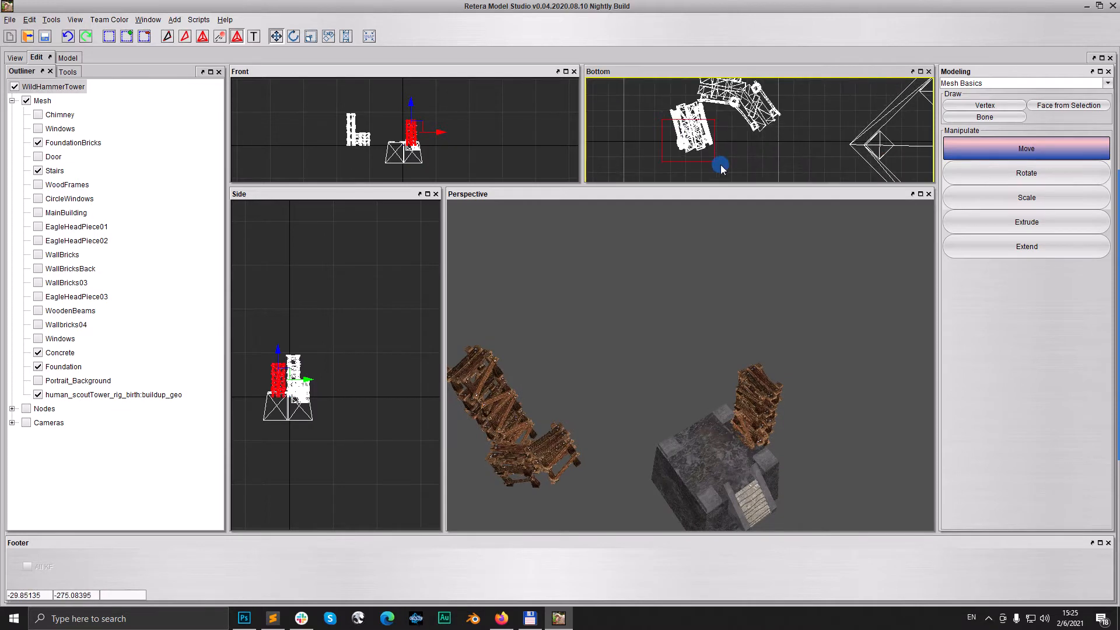
pyautogui.moveTo(720, 165); pyautogui.dragTo(722, 166)
pyautogui.scroll(4, 612, 86)
pyautogui.keyDown('shift'); pyautogui.moveTo(713, 115); pyautogui.dragTo(768, 113); pyautogui.keyUp('shift')
pyautogui.scroll(-5, 748, 126)
pyautogui.click(292, 36)
pyautogui.click(278, 37)
pyautogui.scroll(3, 874, 143)
pyautogui.moveTo(775, 411); pyautogui.dragTo(762, 399)
pyautogui.moveTo(717, 132); pyautogui.dragTo(740, 165, button='middle')
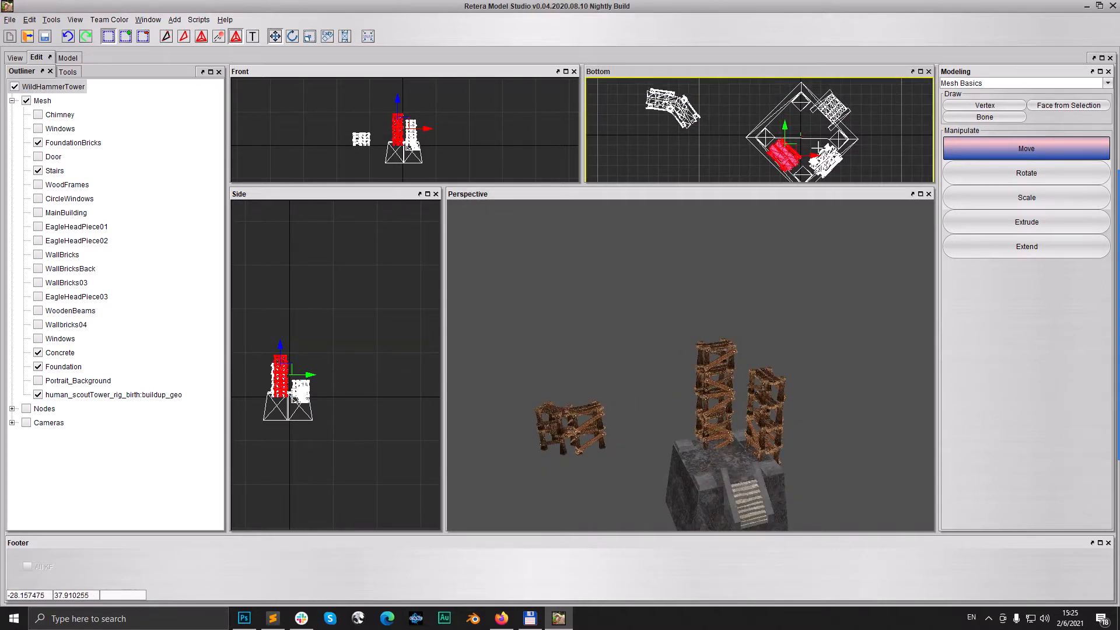
# Step: Select the two remaining low scaffold pieces together and move them onto the foundation's corner next to the stairs
pyautogui.scroll(2, 624, 105)
pyautogui.scroll(1, 738, 116)
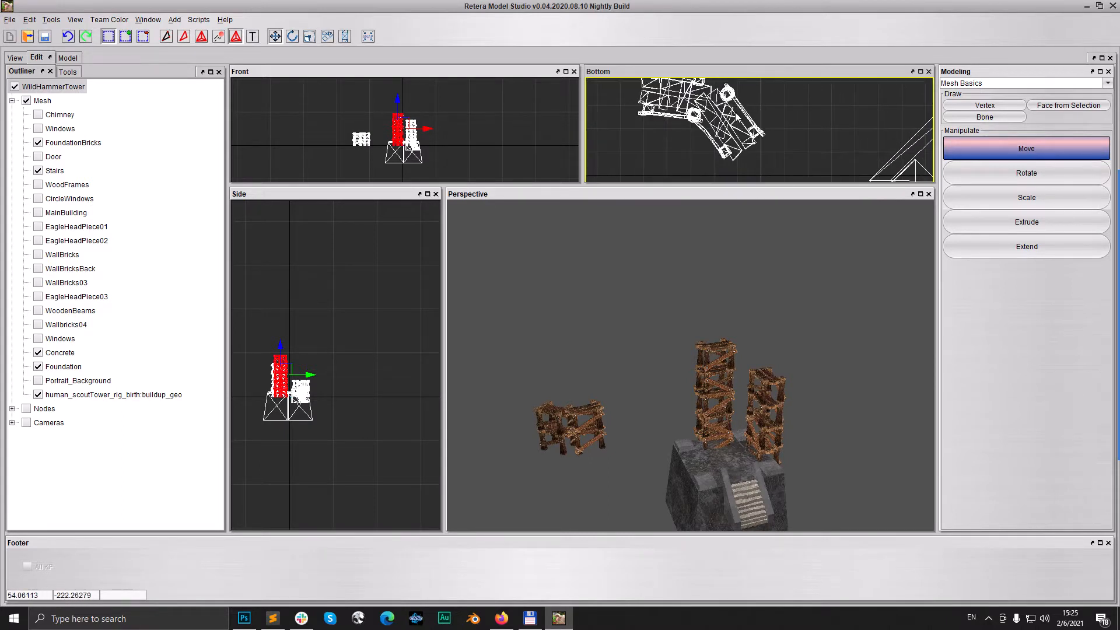
pyautogui.moveTo(704, 102); pyautogui.dragTo(711, 130, button='middle')
pyautogui.scroll(-2, 682, 125)
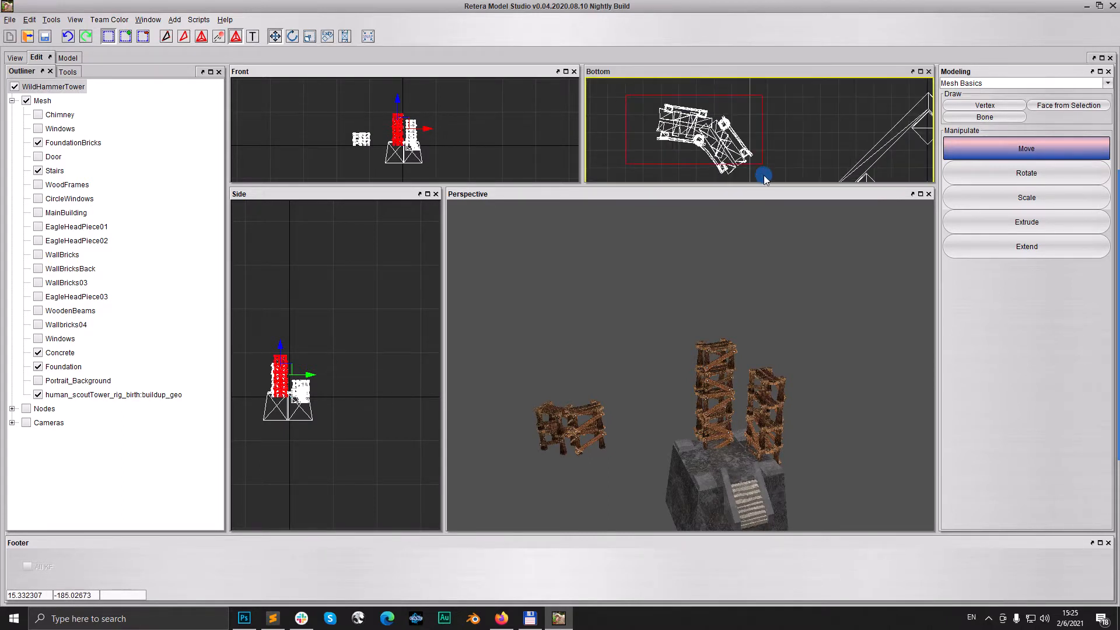
pyautogui.moveTo(764, 175); pyautogui.dragTo(759, 166)
pyautogui.scroll(-3, 714, 104)
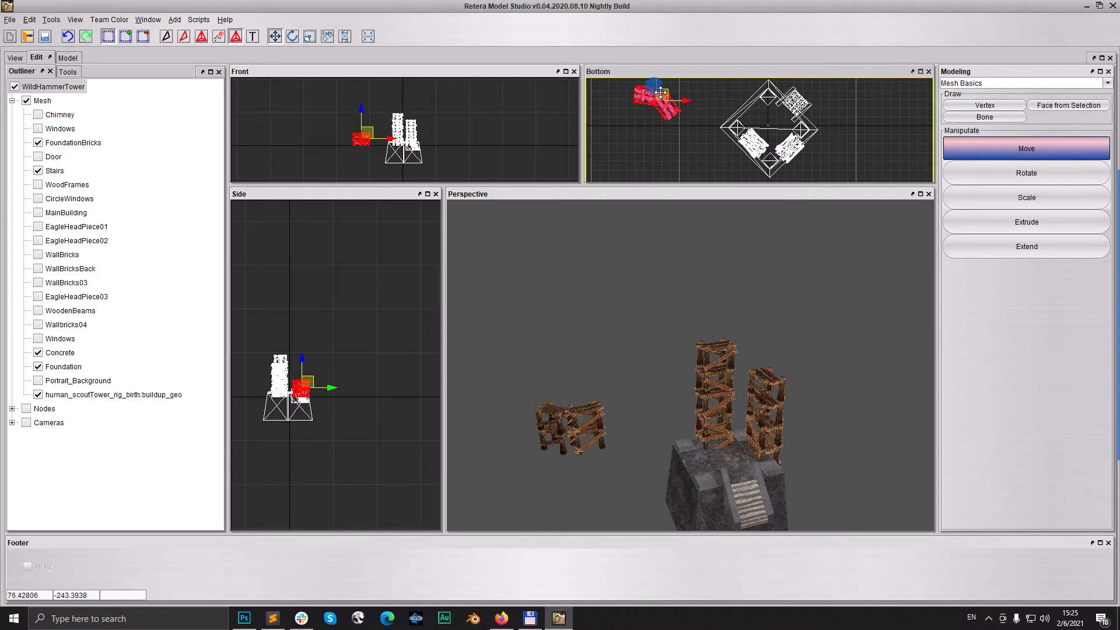
pyautogui.moveTo(661, 92); pyautogui.dragTo(779, 97)
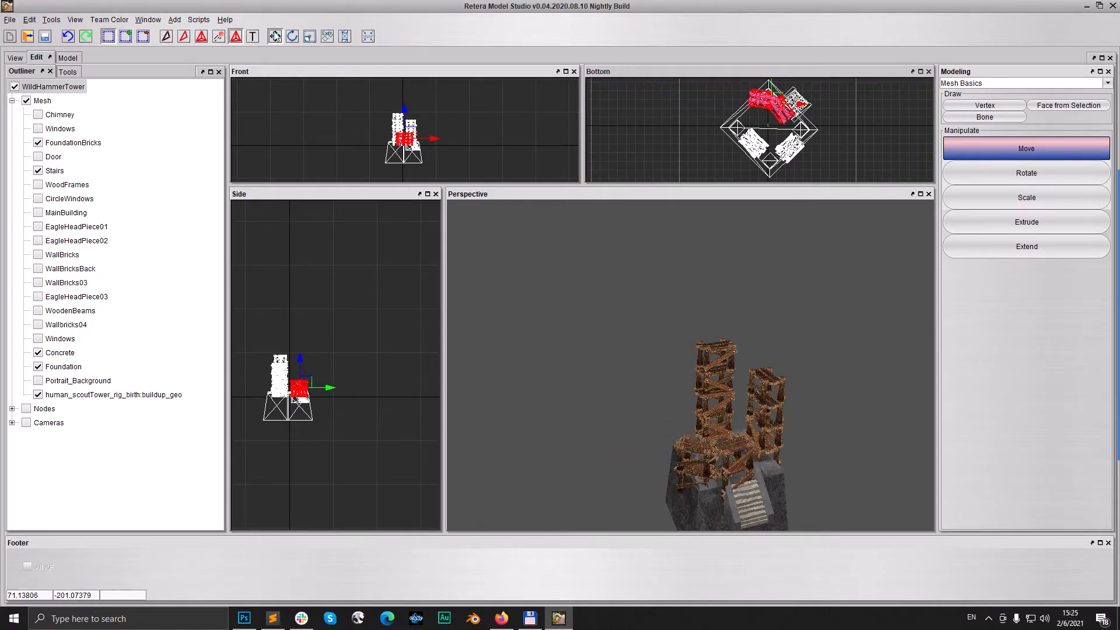
# Step: Rotate the two low scaffold pieces to wrap around the foundation's corner and shift them slightly away from the stairs
pyautogui.click(293, 36)
pyautogui.scroll(3, 816, 134)
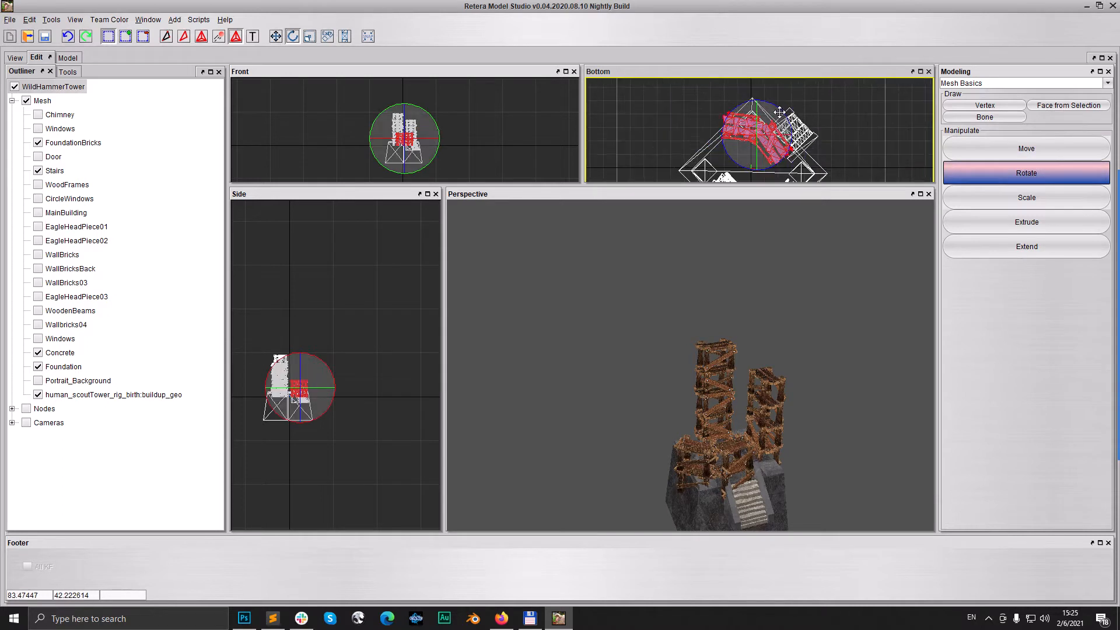
pyautogui.moveTo(780, 112); pyautogui.dragTo(754, 111)
pyautogui.click(275, 36)
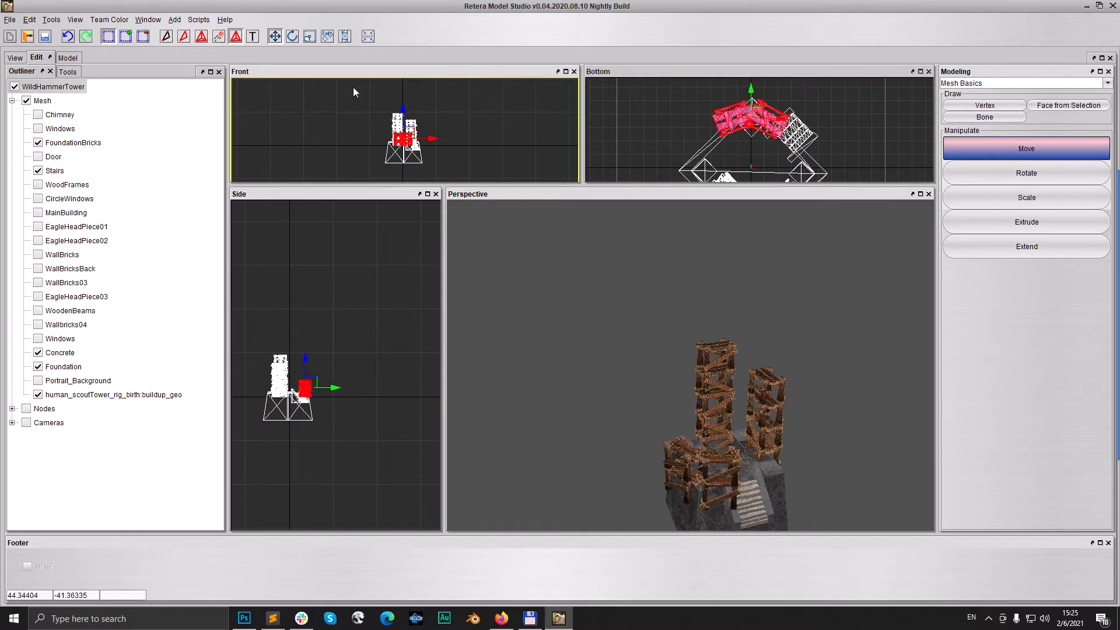
pyautogui.click(292, 36)
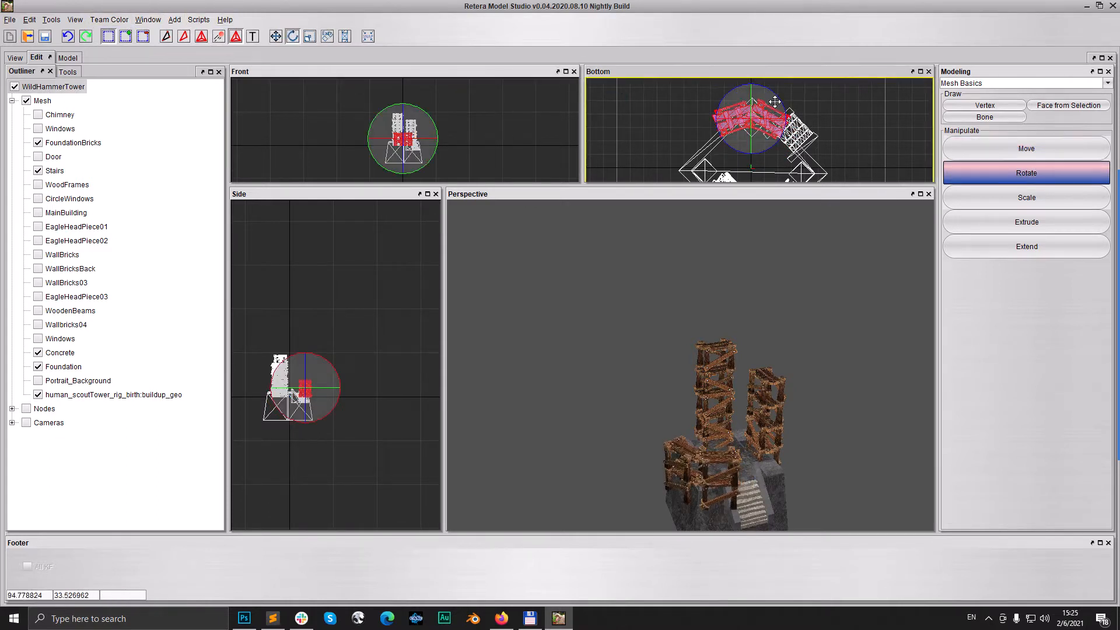
pyautogui.moveTo(775, 97); pyautogui.dragTo(750, 112)
pyautogui.click(275, 36)
pyautogui.moveTo(773, 394)
pyautogui.mouseDown()
pyautogui.moveTo(748, 413)
pyautogui.moveTo(765, 391)
pyautogui.moveTo(764, 400)
pyautogui.mouseUp()
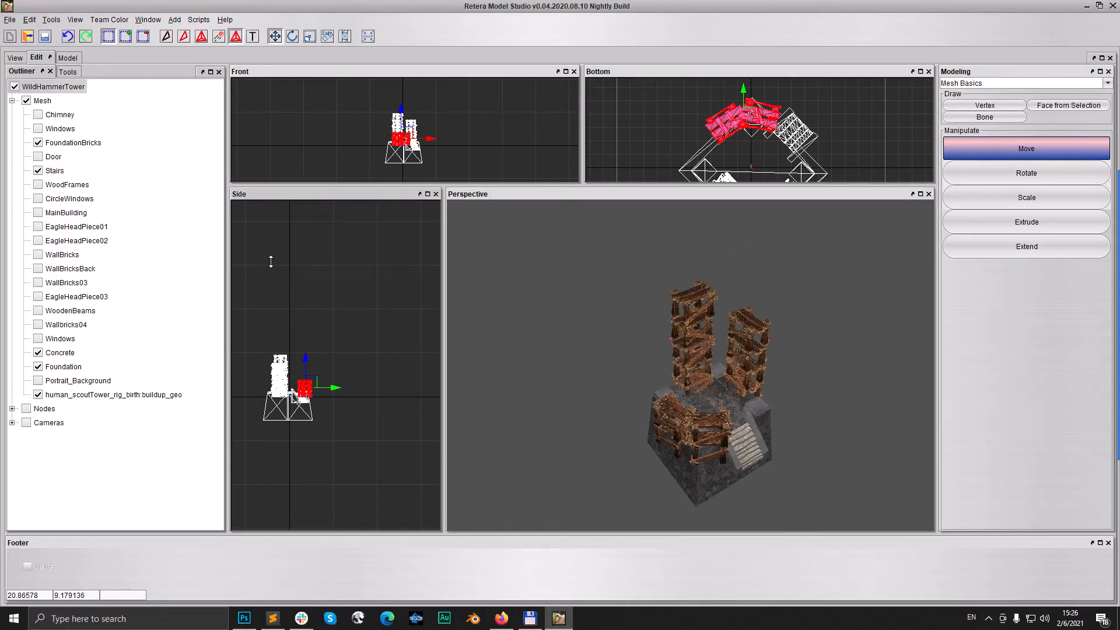
# Step: Save the model and check the rearranged scaffolding around the foundation in the Perspective view
pyautogui.click(44, 37)
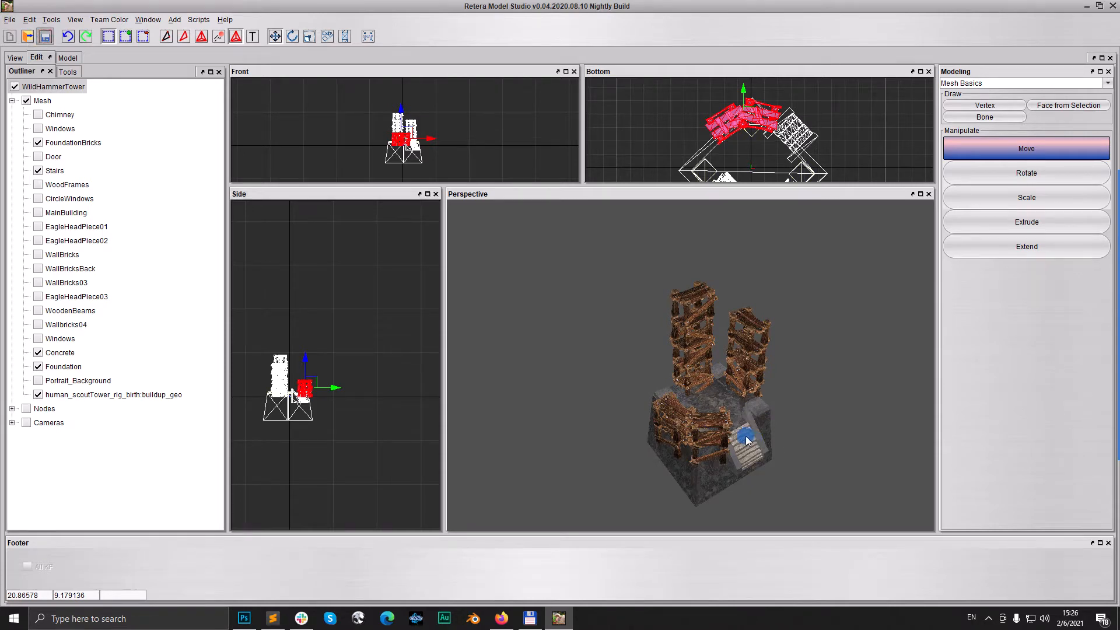
pyautogui.moveTo(747, 439)
pyautogui.mouseDown(button='middle')
pyautogui.moveTo(775, 470)
pyautogui.moveTo(795, 454)
pyautogui.moveTo(758, 443)
pyautogui.mouseUp(button='middle')
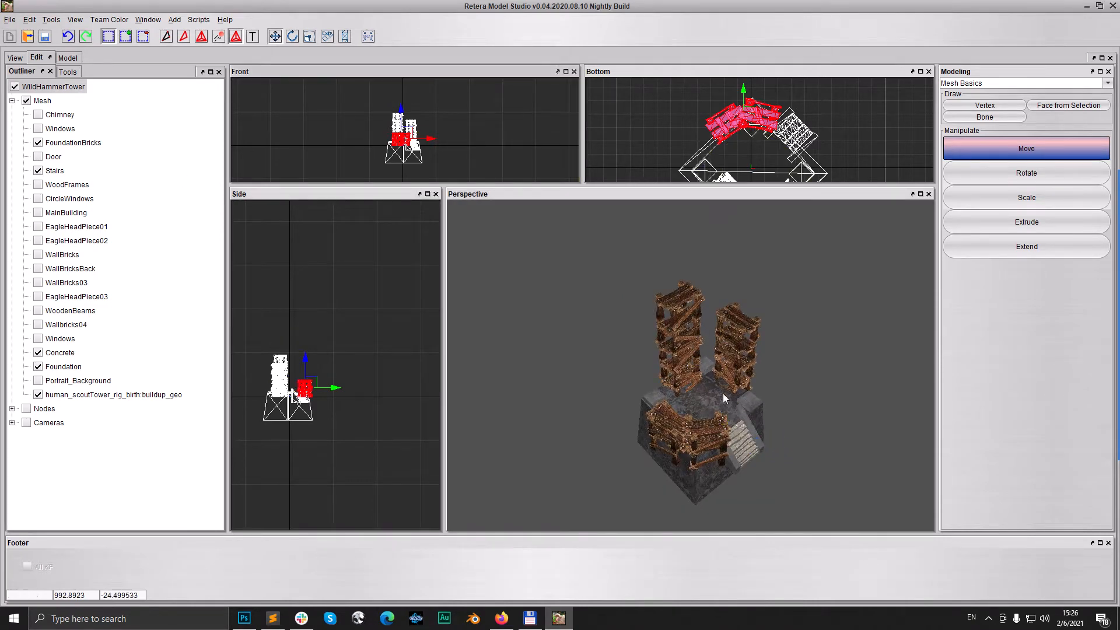
pyautogui.moveTo(723, 393); pyautogui.dragTo(709, 401, button='middle')
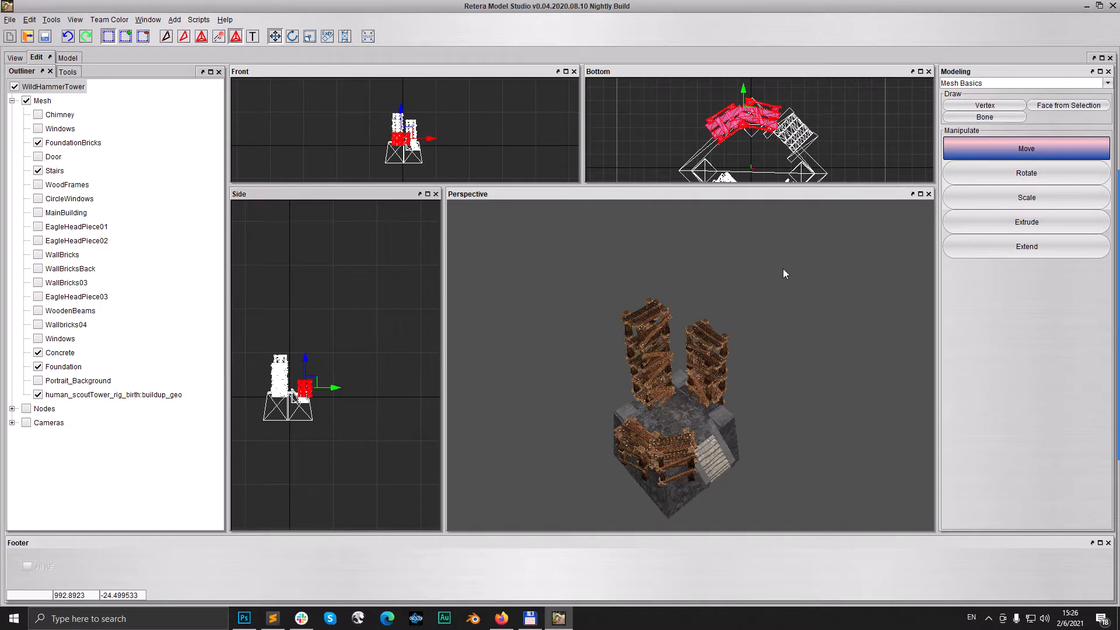
pyautogui.click(602, 427)
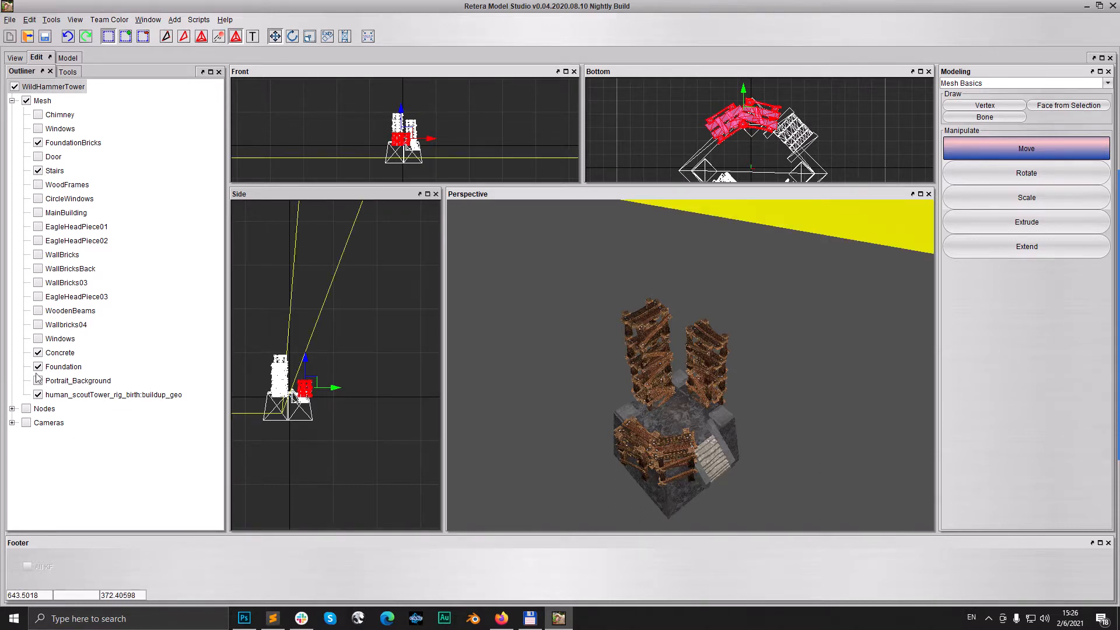
# Step: Show the WoodenBeams and WoodFrames meshes, compare them with the scaffolding, and hide the human_scoutTower_rig_birth:buildup_geo mesh
pyautogui.click(38, 310)
pyautogui.scroll(2, 714, 412)
pyautogui.moveTo(713, 408); pyautogui.dragTo(654, 390)
pyautogui.moveTo(729, 415); pyautogui.dragTo(670, 393)
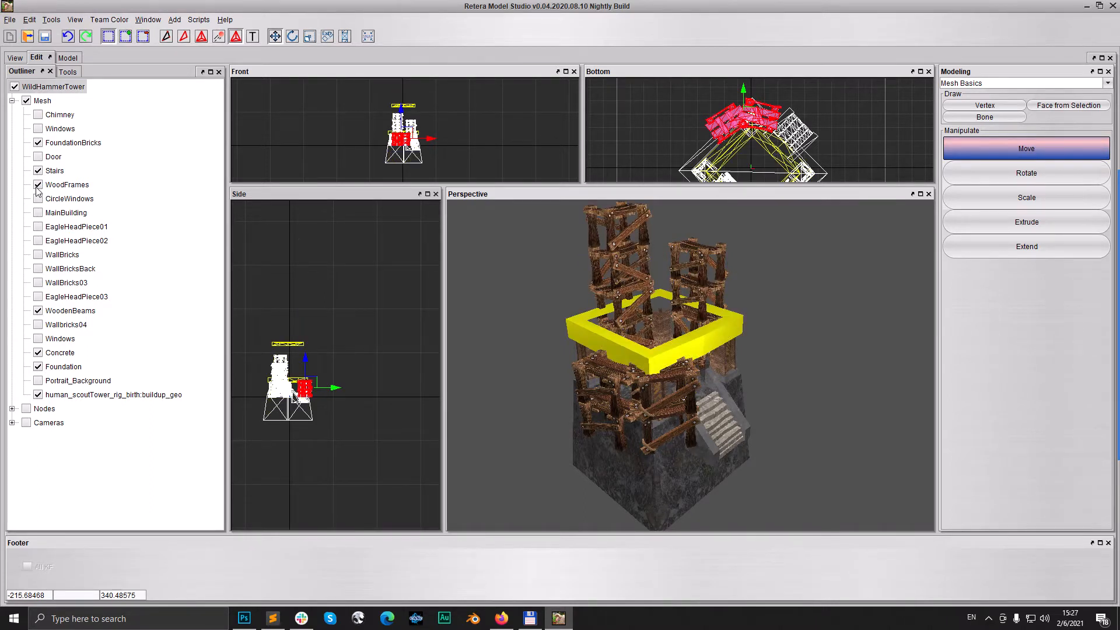
pyautogui.moveTo(698, 376)
pyautogui.mouseDown()
pyautogui.moveTo(693, 393)
pyautogui.moveTo(704, 375)
pyautogui.mouseUp()
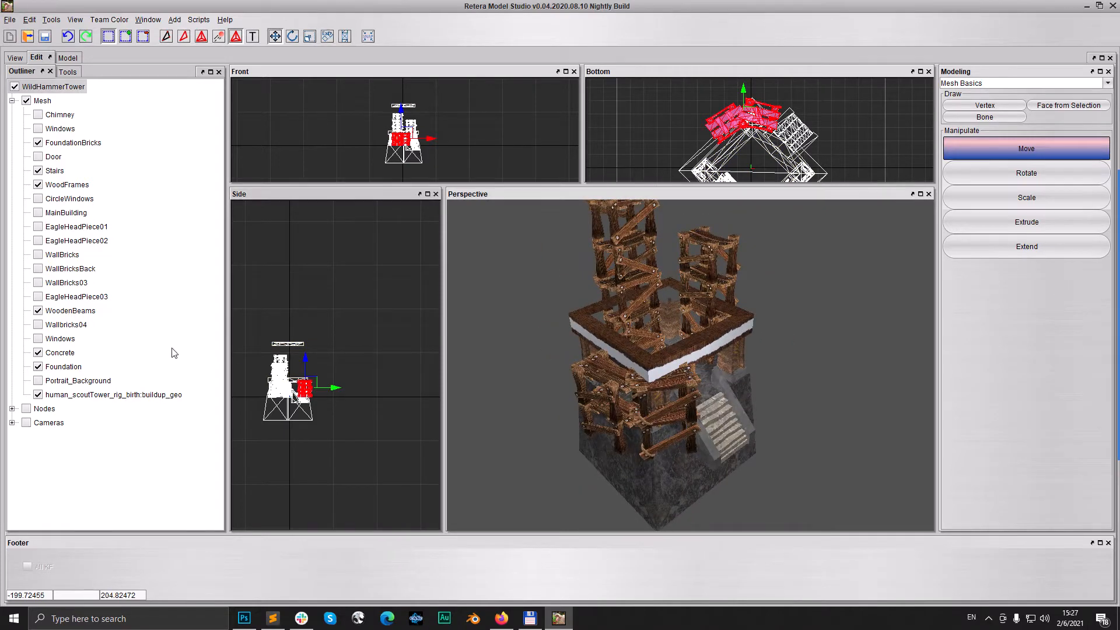
pyautogui.click(38, 395)
pyautogui.moveTo(695, 422); pyautogui.dragTo(701, 446)
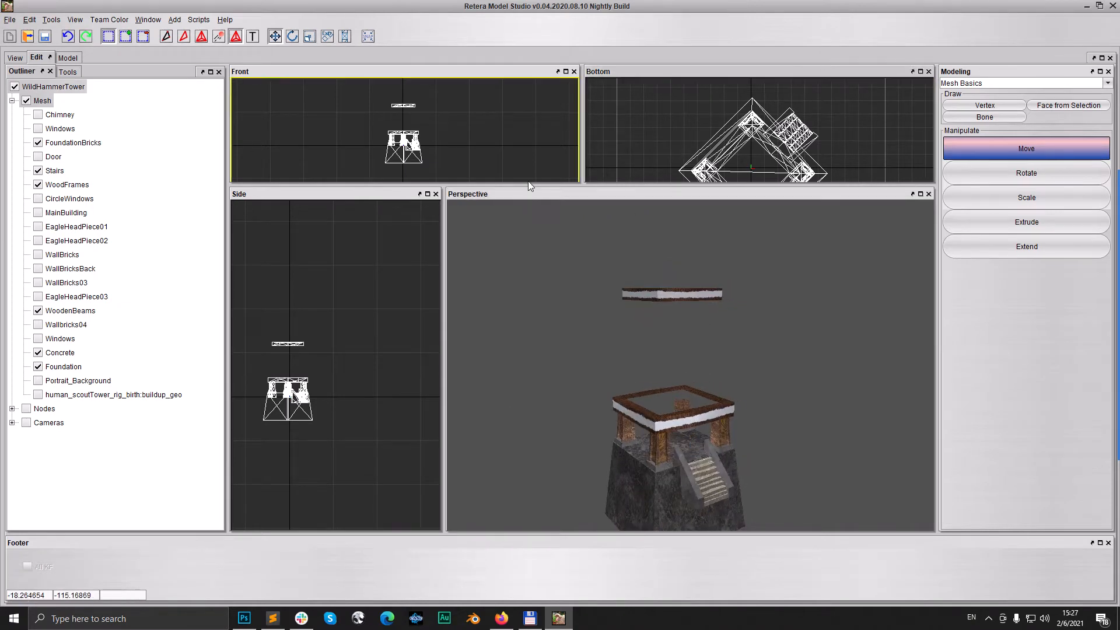
# Step: Enlarge the Front and Bottom views and draw a new bone at the tower's centre
pyautogui.moveTo(531, 188); pyautogui.dragTo(528, 280)
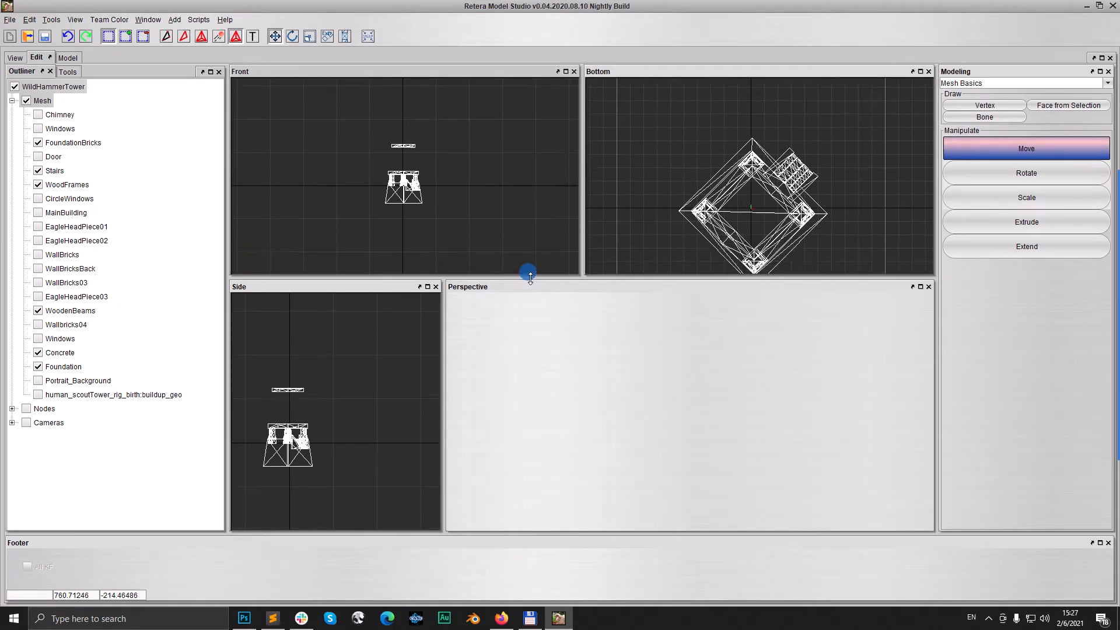
pyautogui.click(999, 119)
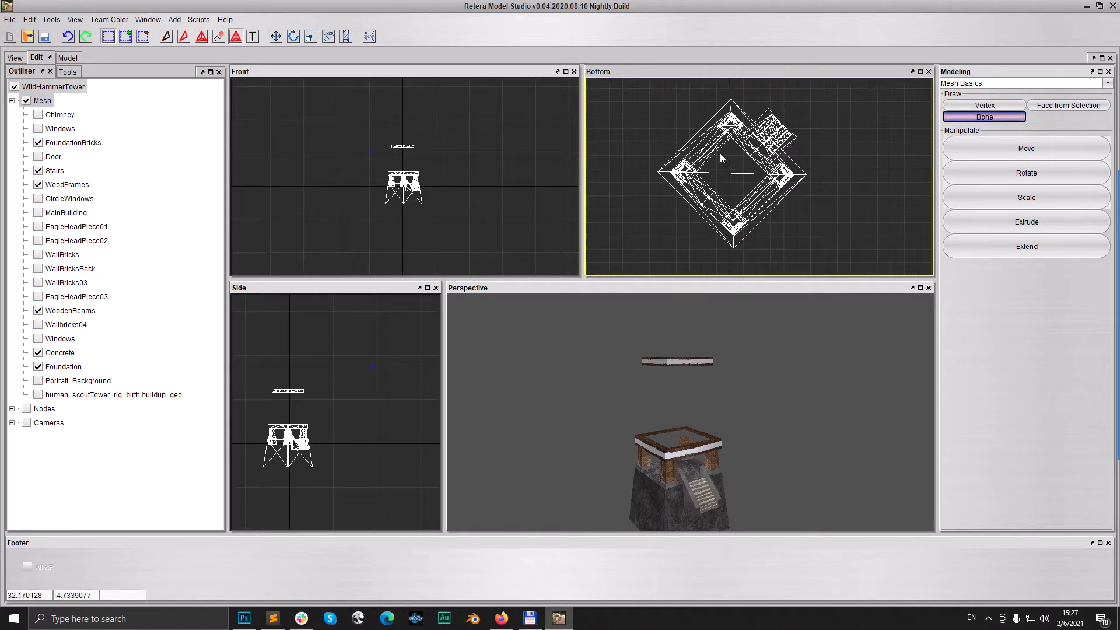
pyautogui.click(1017, 153)
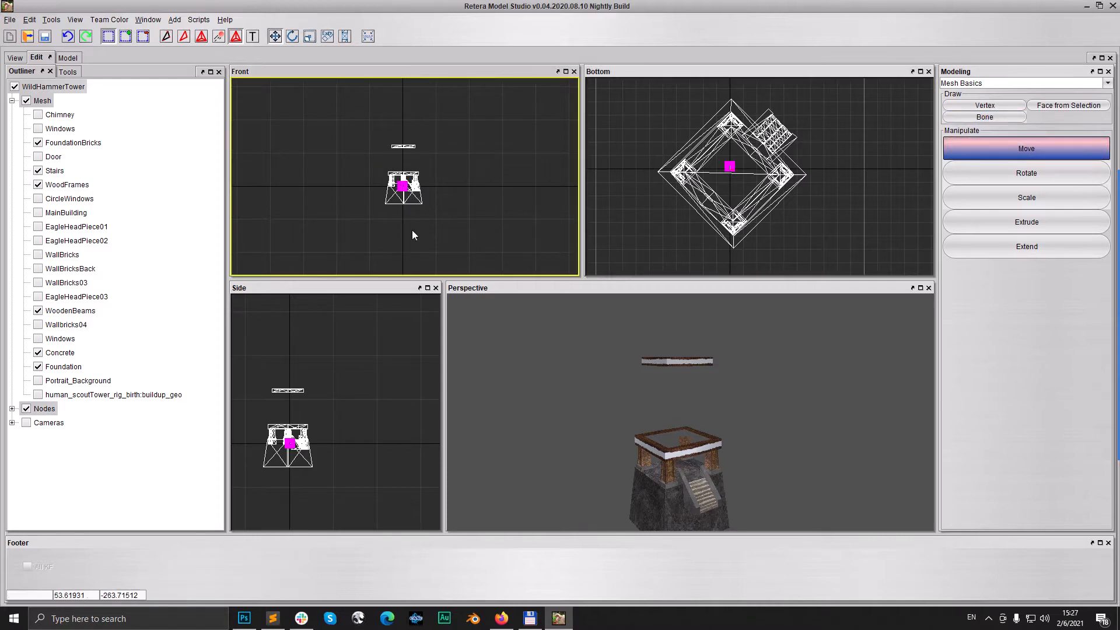
# Step: Select the lower wooden frame and its posts in the Side view and reassign their matrix to Bone001
pyautogui.scroll(8, 280, 396)
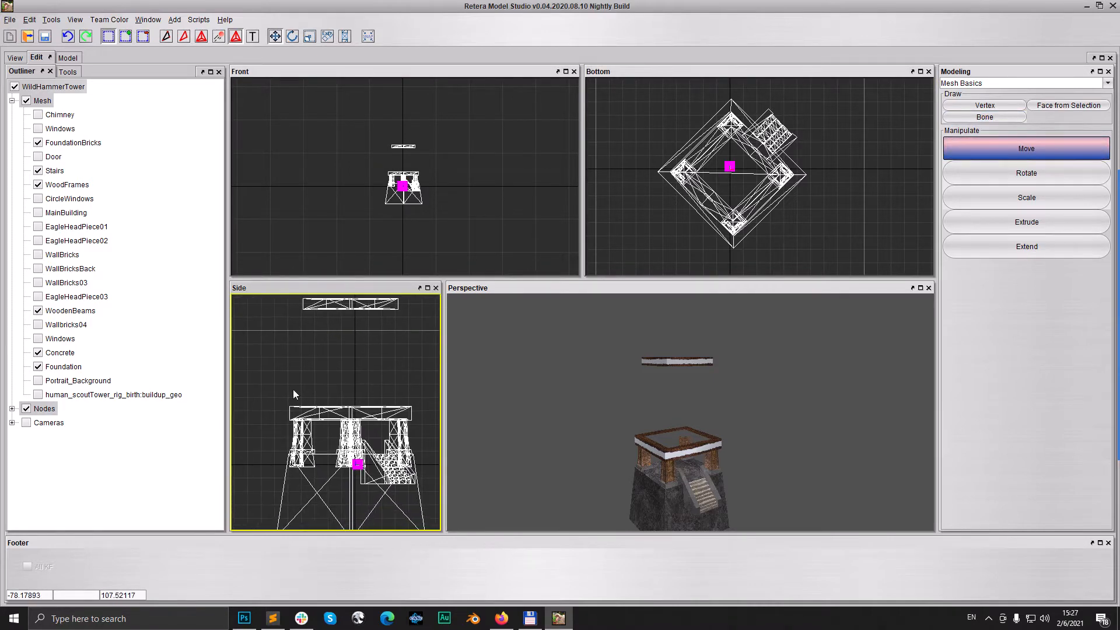
pyautogui.moveTo(294, 392); pyautogui.dragTo(430, 426)
pyautogui.moveTo(400, 406); pyautogui.dragTo(378, 374, button='middle')
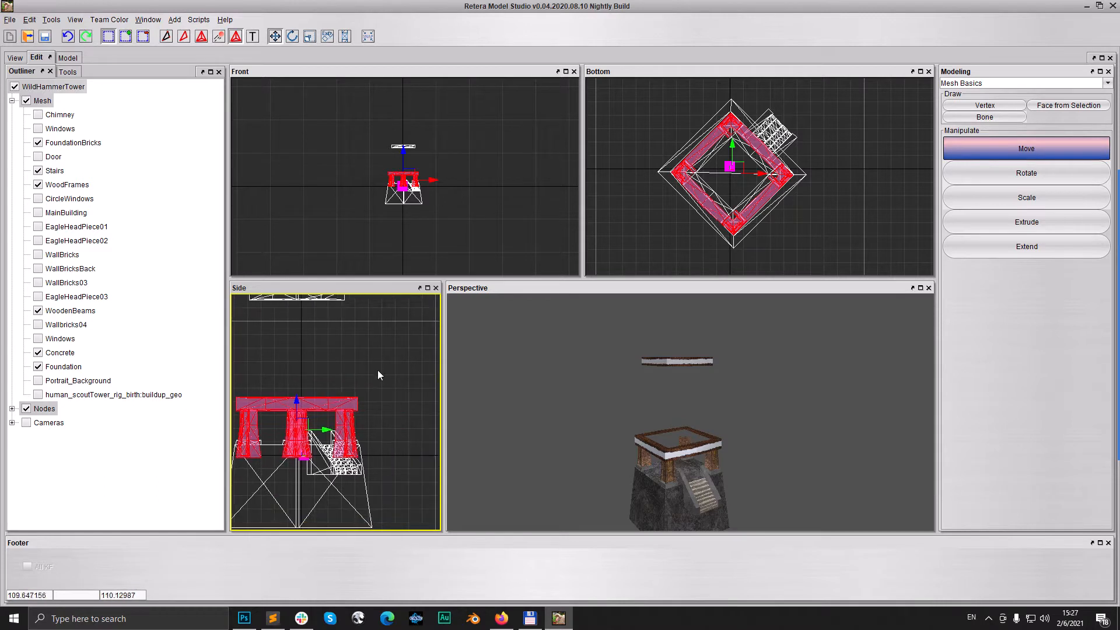
pyautogui.rightClick(374, 349)
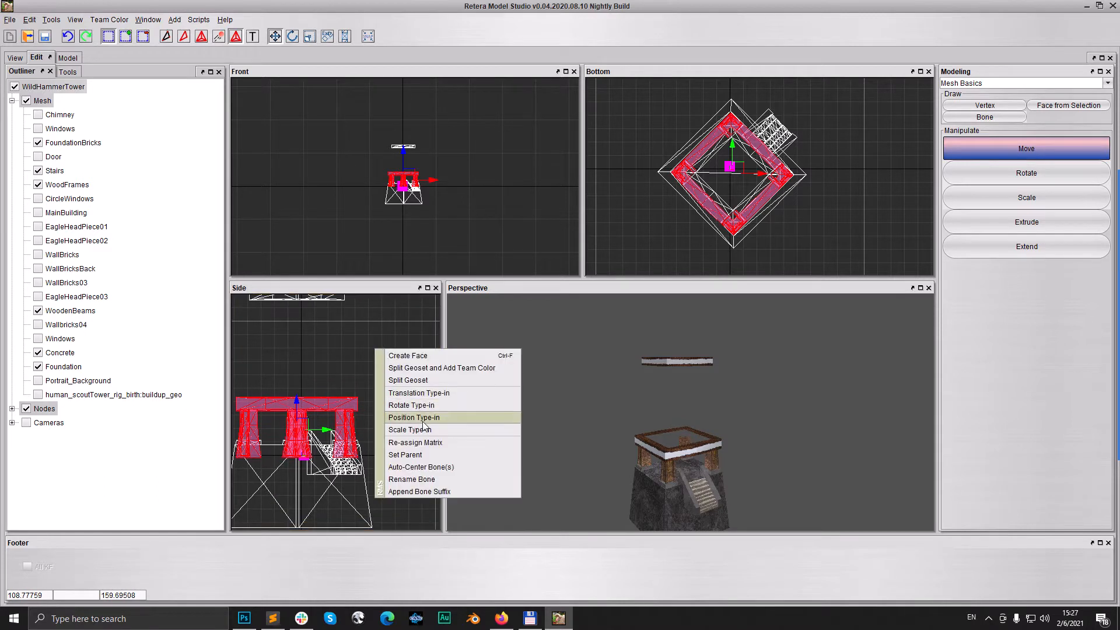
pyautogui.click(442, 443)
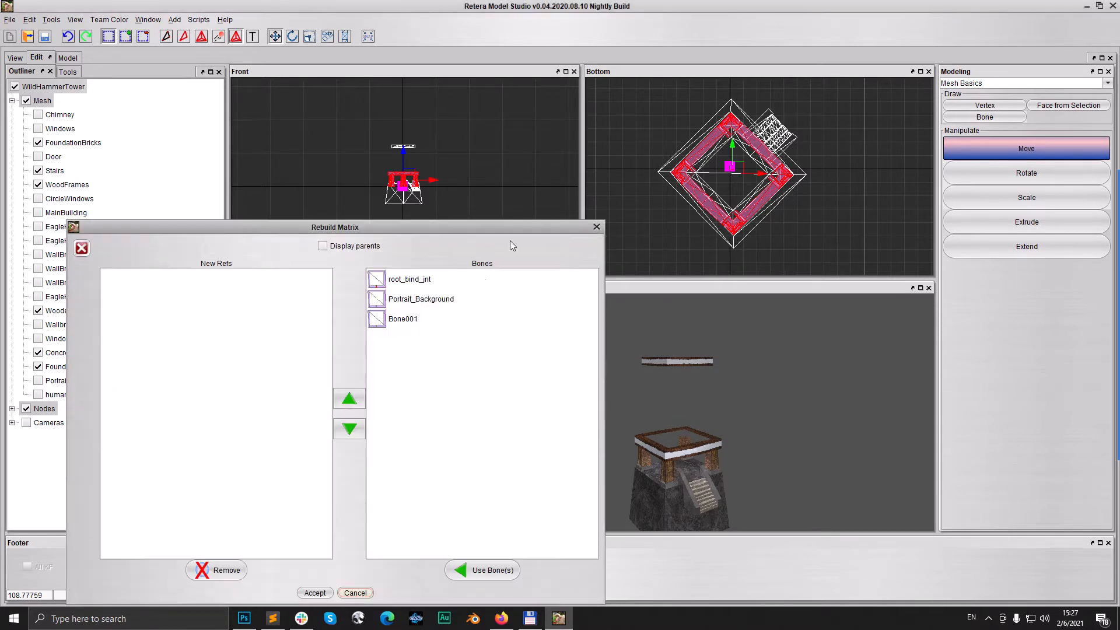
pyautogui.click(420, 322)
pyautogui.click(480, 571)
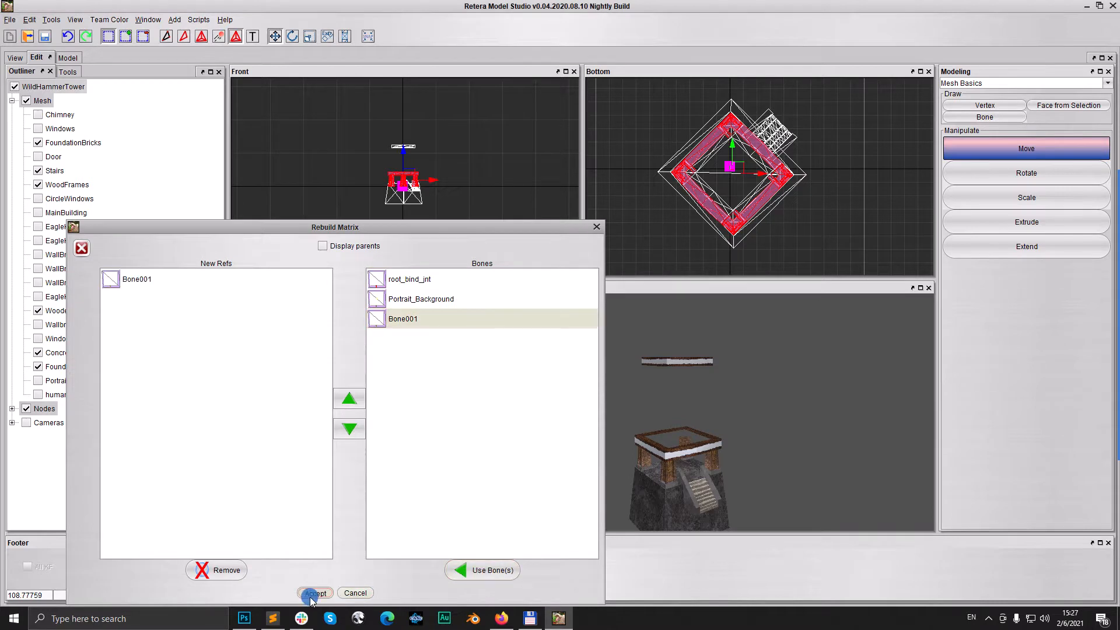
pyautogui.click(315, 592)
# Step: Hide all meshes, expand the Nodes group, and select the new bone Bone001
pyautogui.click(26, 102)
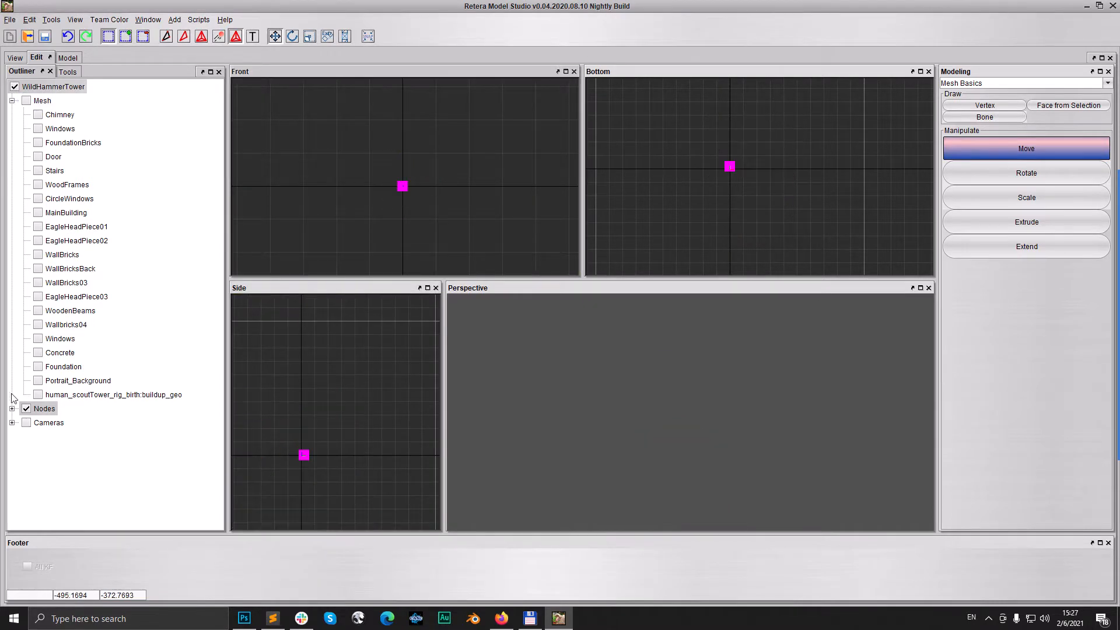
pyautogui.click(11, 408)
pyautogui.hotkey('ctrl', 'a')
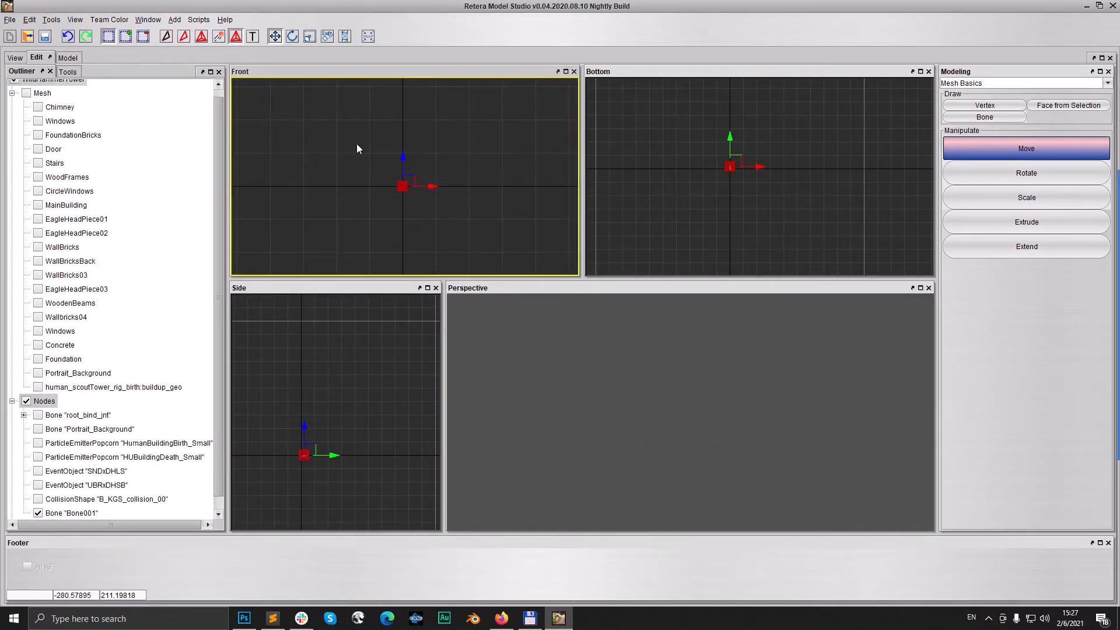
pyautogui.rightClick(354, 133)
pyautogui.click(407, 227)
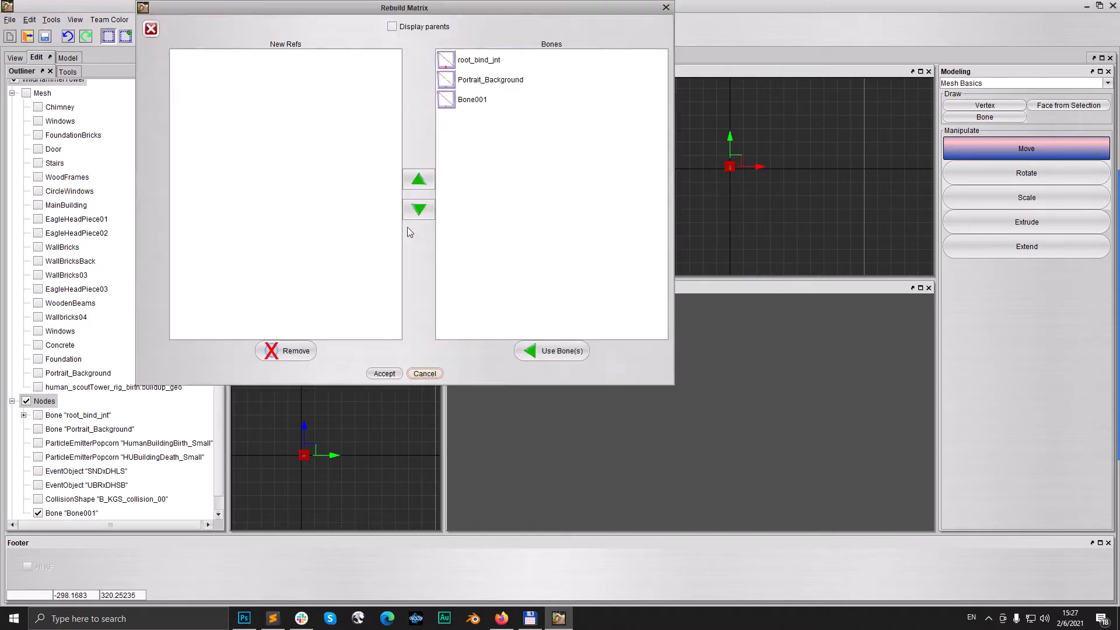
pyautogui.click(426, 373)
# Step: Rename the selected bone Bone001 as Floor01Build
pyautogui.rightClick(362, 155)
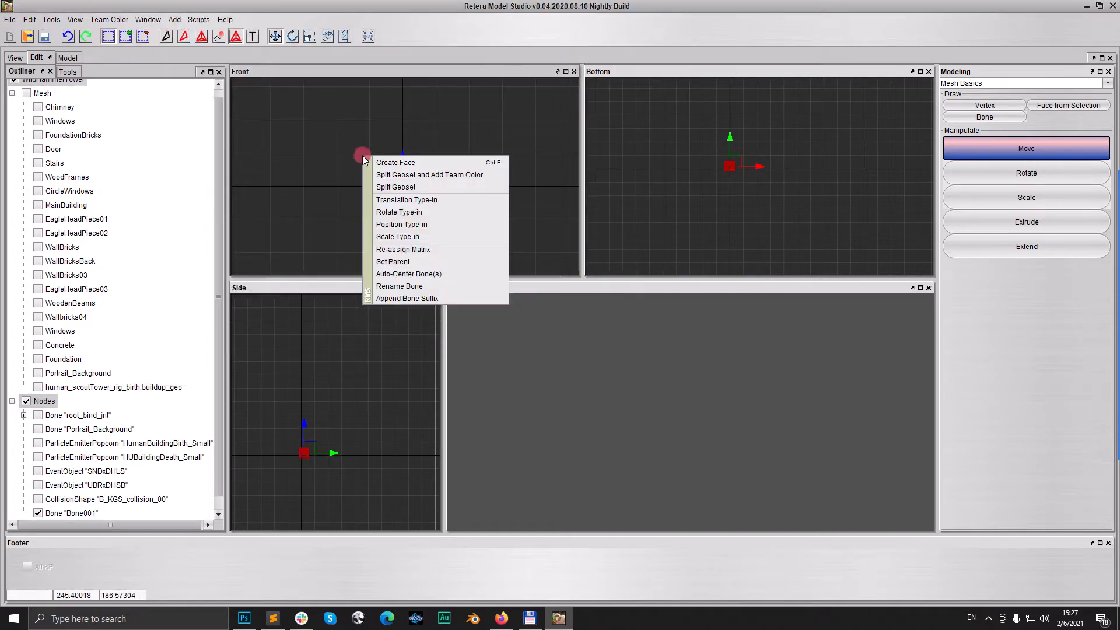
pyautogui.click(426, 285)
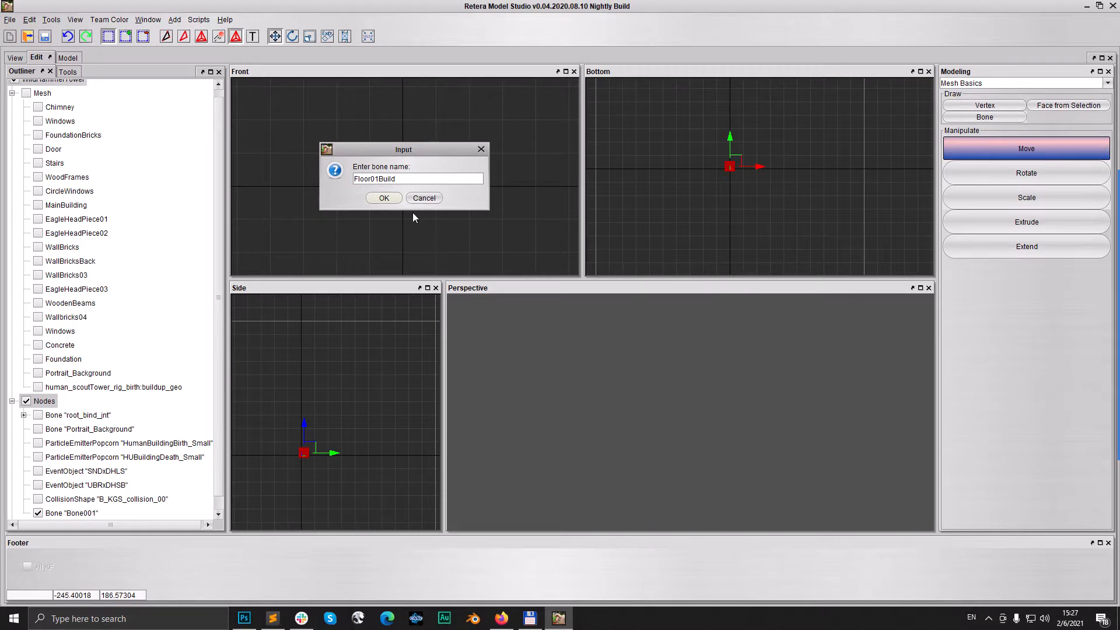
pyautogui.click(386, 199)
# Step: Set root_bind_jnt as the parent node of the Floor01Build bone
pyautogui.rightClick(433, 147)
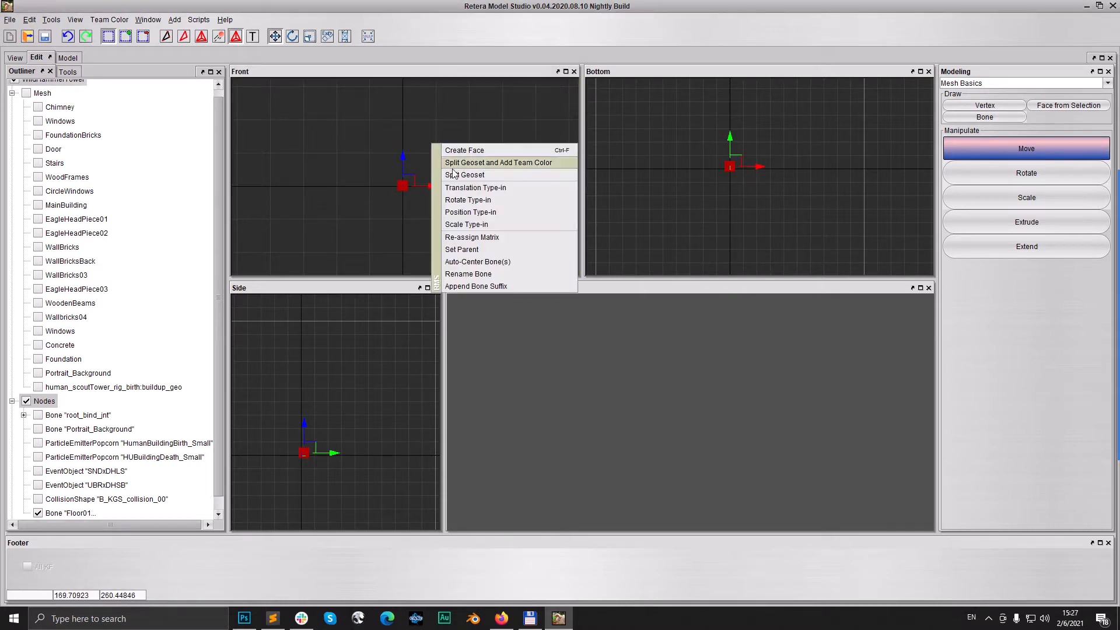
pyautogui.click(473, 249)
pyautogui.click(380, 178)
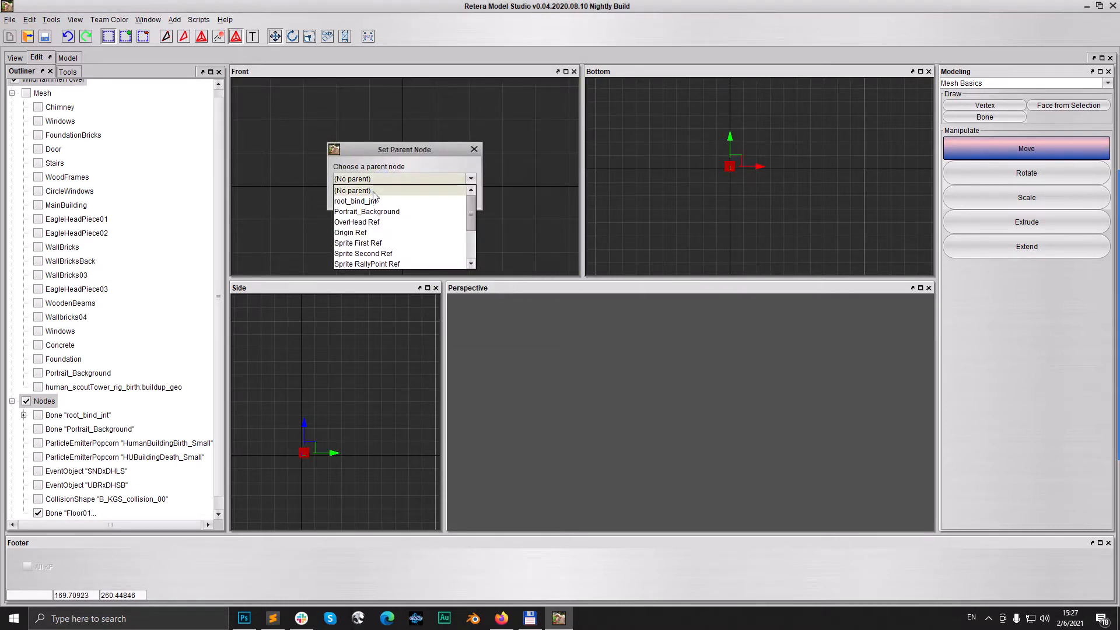
pyautogui.click(373, 193)
pyautogui.click(383, 198)
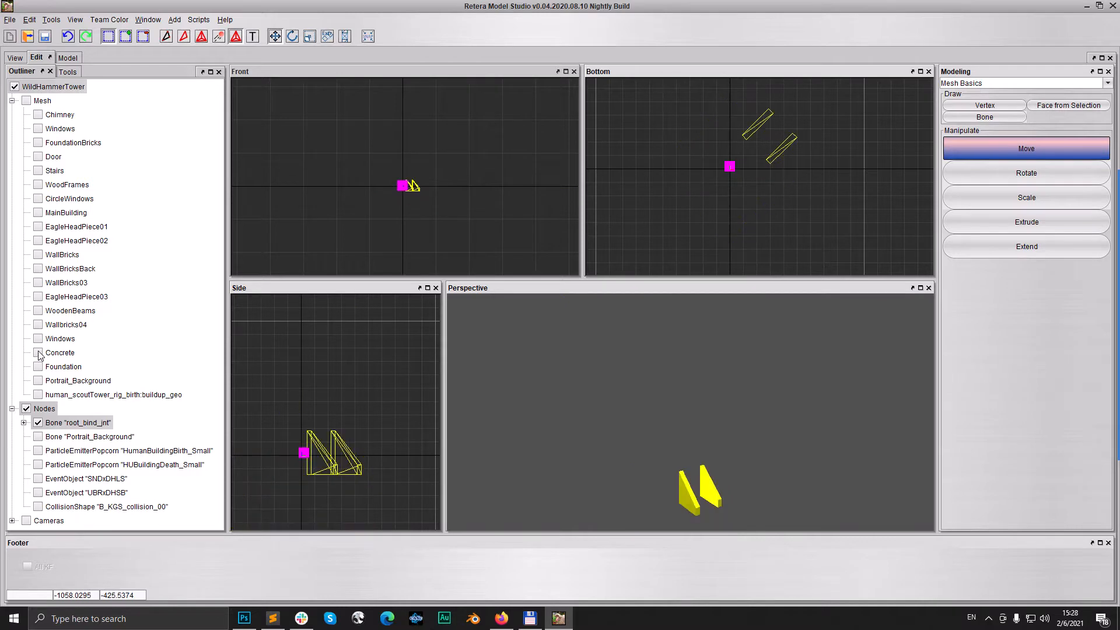
# Step: Show the Foundation, Concrete, WoodenBeams, FoundationBricks, Stairs and WoodFrames meshes
pyautogui.click(38, 367)
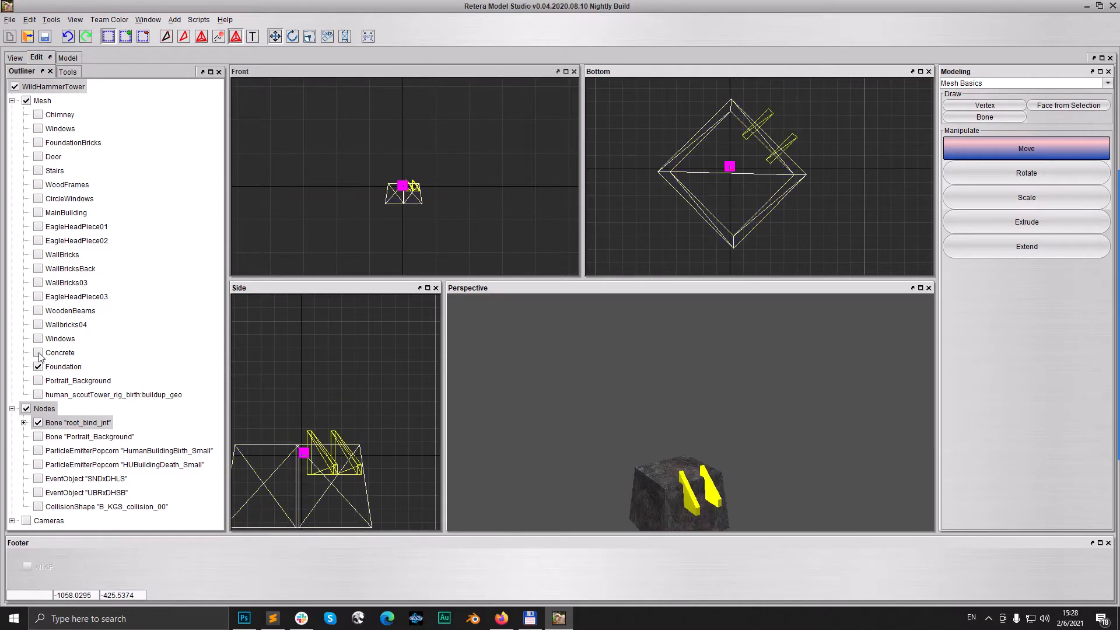
pyautogui.click(39, 354)
pyautogui.click(38, 312)
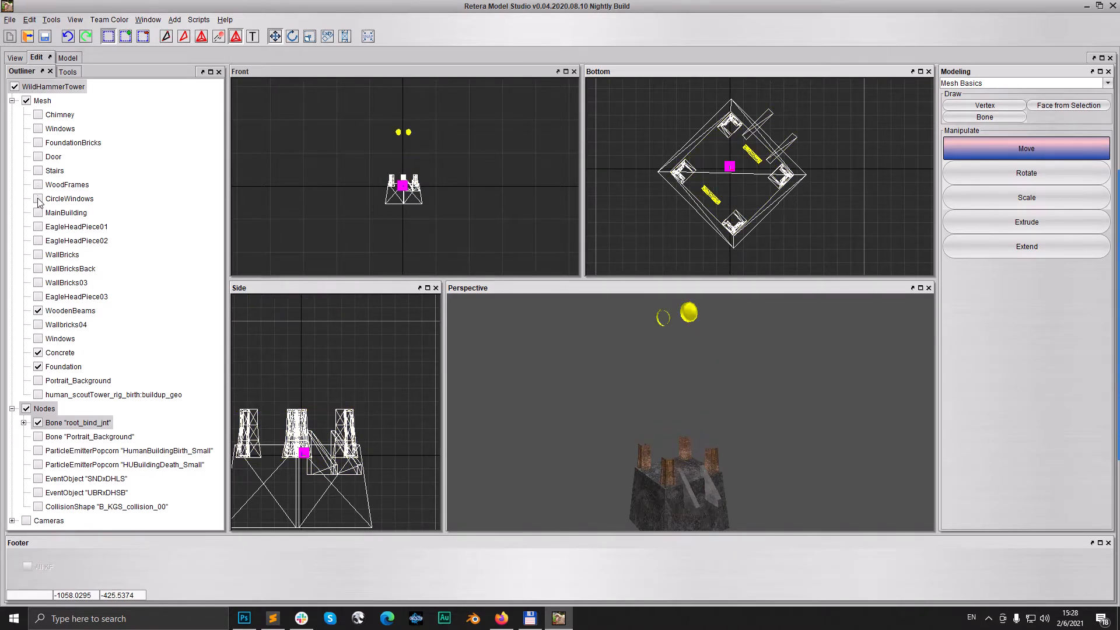
pyautogui.click(38, 143)
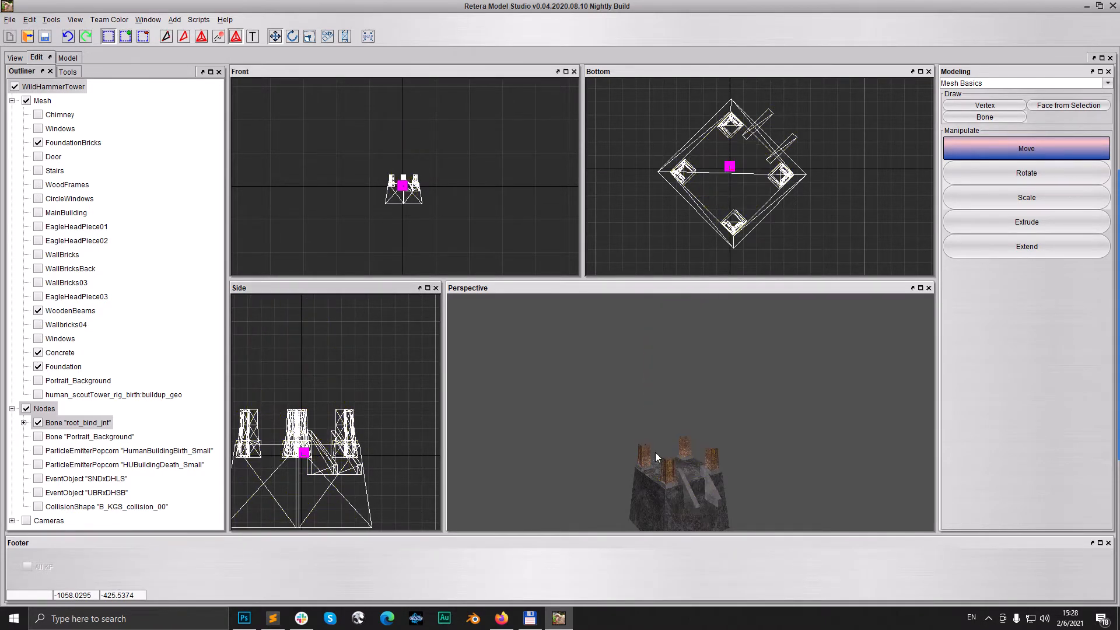
pyautogui.moveTo(666, 438); pyautogui.dragTo(733, 432)
pyautogui.scroll(5, 678, 433)
pyautogui.click(38, 171)
pyautogui.click(38, 184)
pyautogui.scroll(-3, 737, 430)
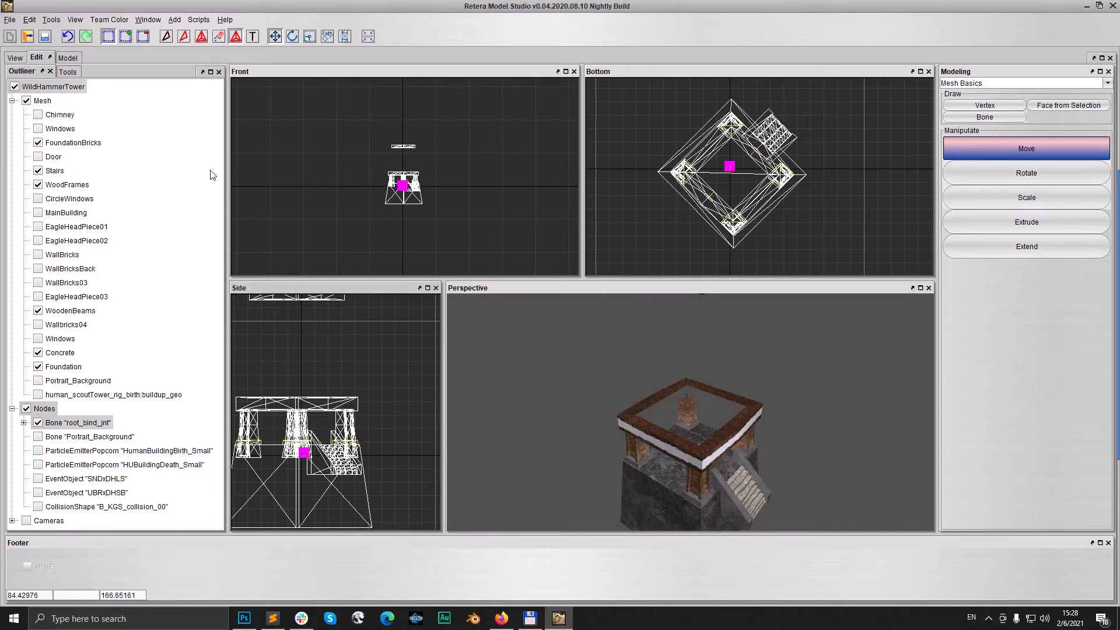
# Step: Show the upper-floor Windows, CircleWindows and MainBuilding meshes as well
pyautogui.moveTo(687, 352); pyautogui.dragTo(700, 379, button='middle')
pyautogui.scroll(-3, 701, 380)
pyautogui.moveTo(701, 381); pyautogui.dragTo(688, 388)
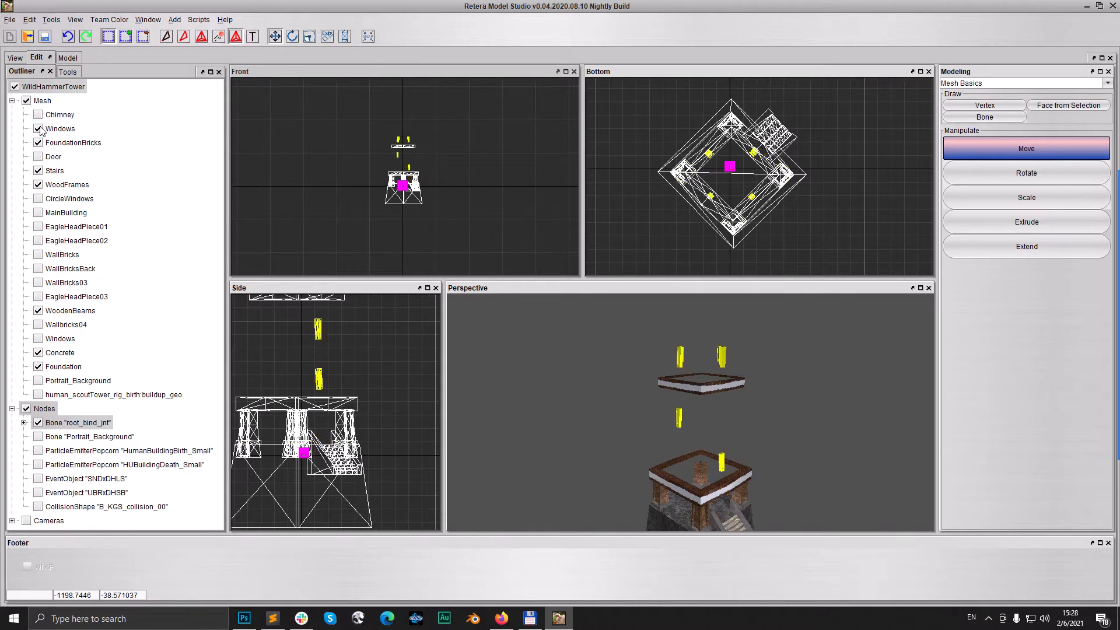
pyautogui.click(38, 212)
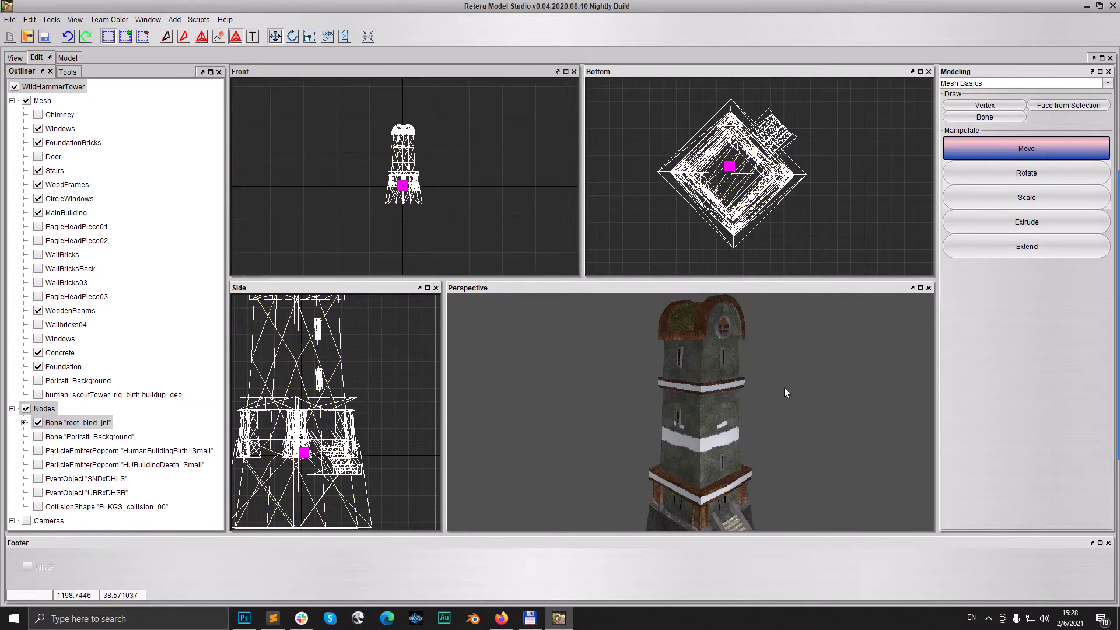
pyautogui.moveTo(751, 471); pyautogui.dragTo(748, 465, button='middle')
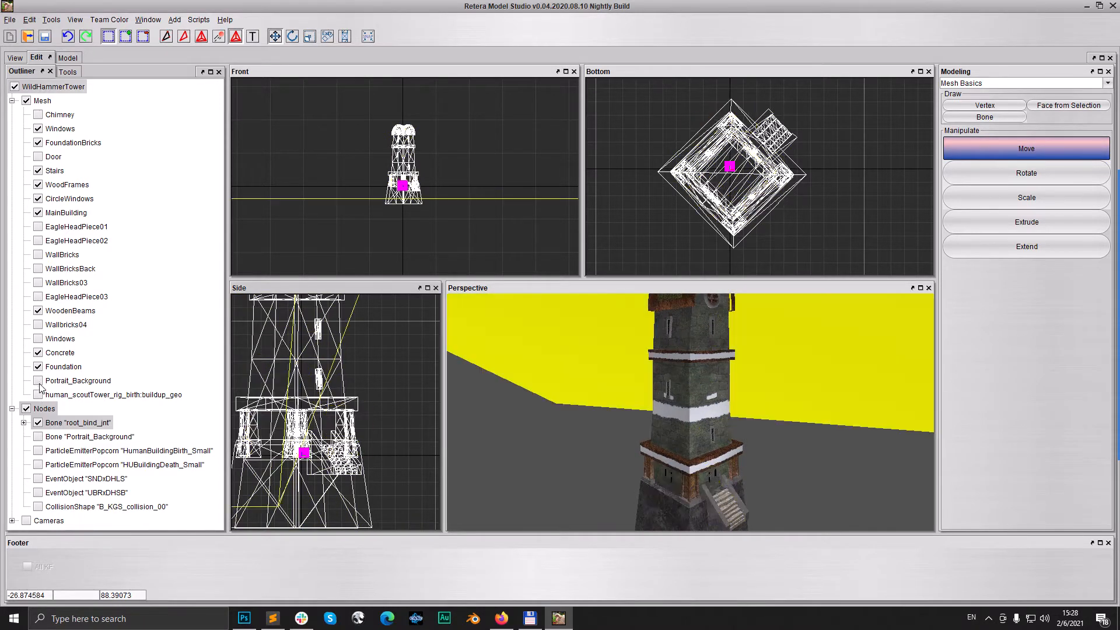
# Step: Show the ground-floor Windows, Door and all wall brick meshes: Wallbricks04, WallBricks03, WallBricksBack and WallBricks
pyautogui.click(38, 326)
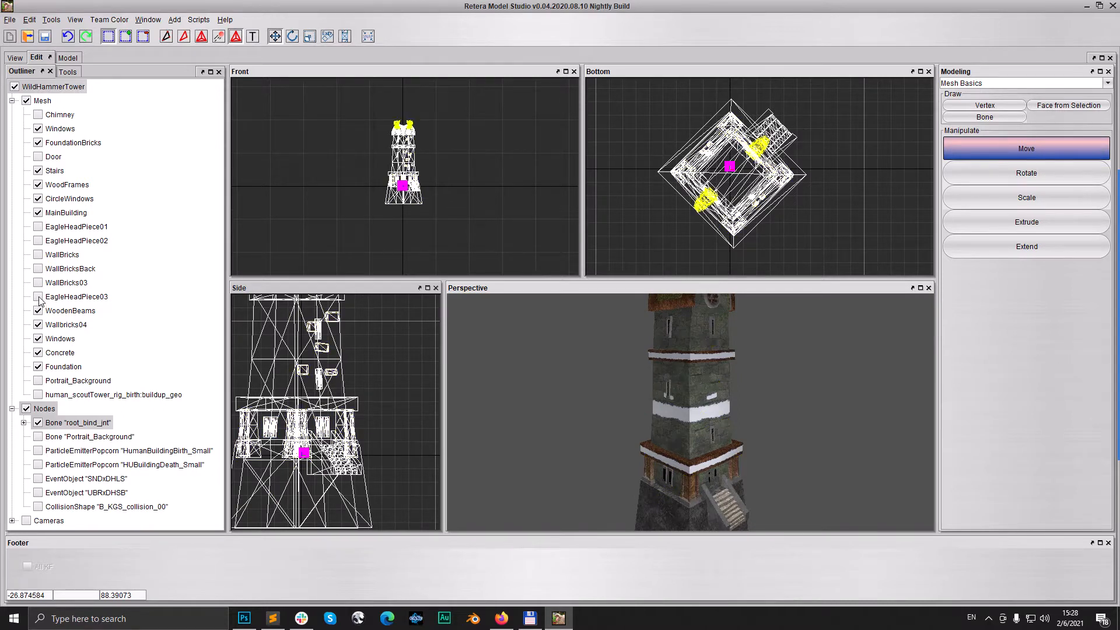
pyautogui.click(38, 256)
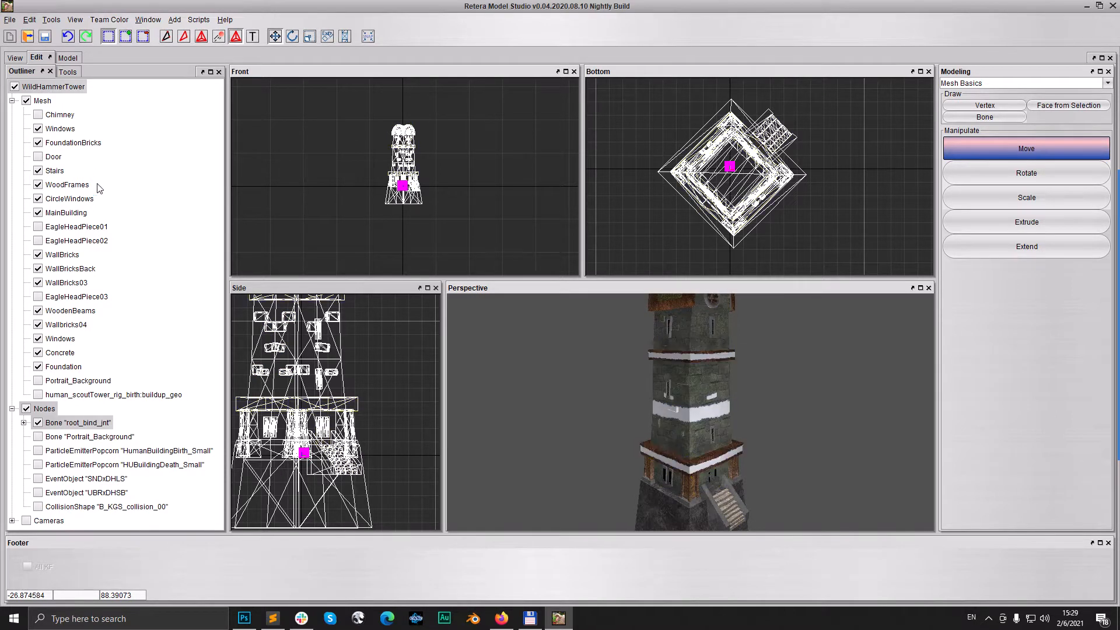
pyautogui.click(39, 157)
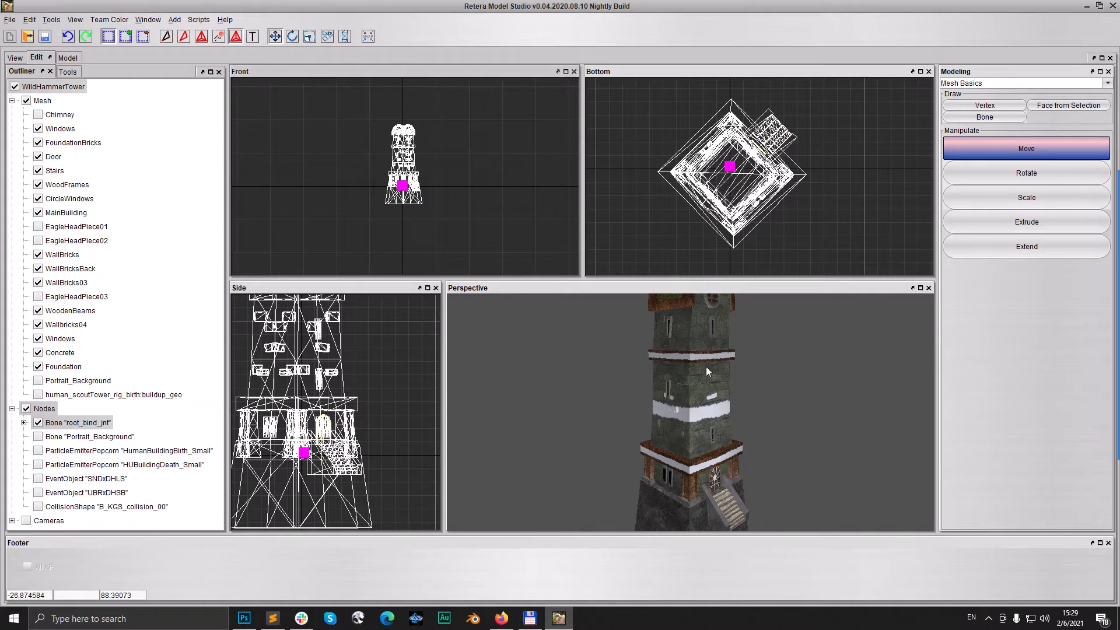
pyautogui.moveTo(774, 429); pyautogui.dragTo(709, 471)
pyautogui.scroll(-3, 729, 433)
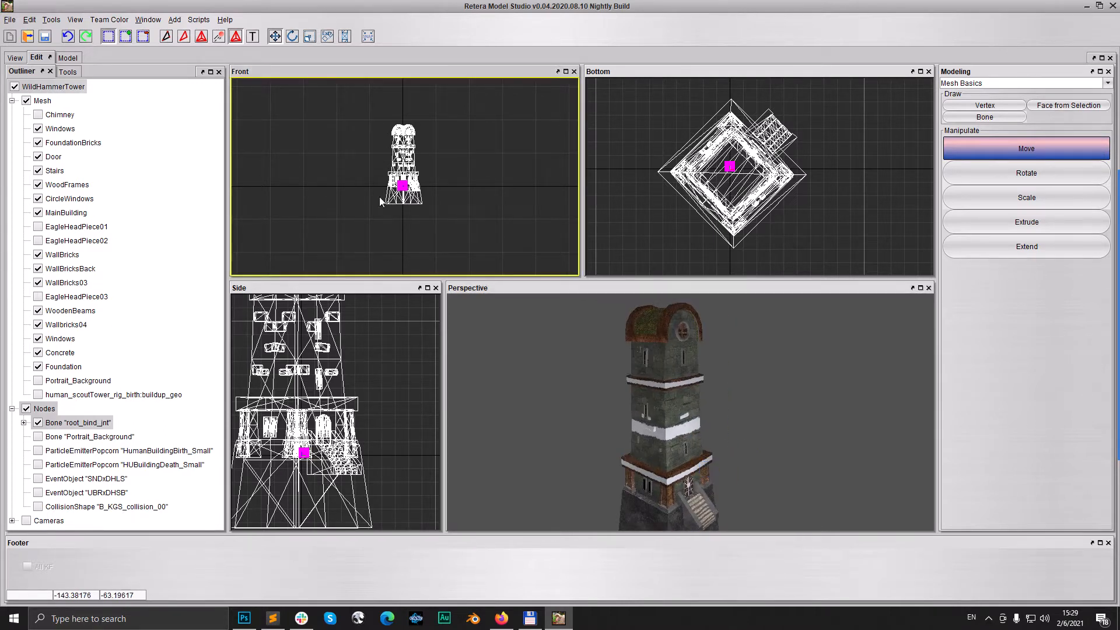
# Step: Draw a new bone beside the tower in the Bottom view and rename it as Floor02Build
pyautogui.click(978, 117)
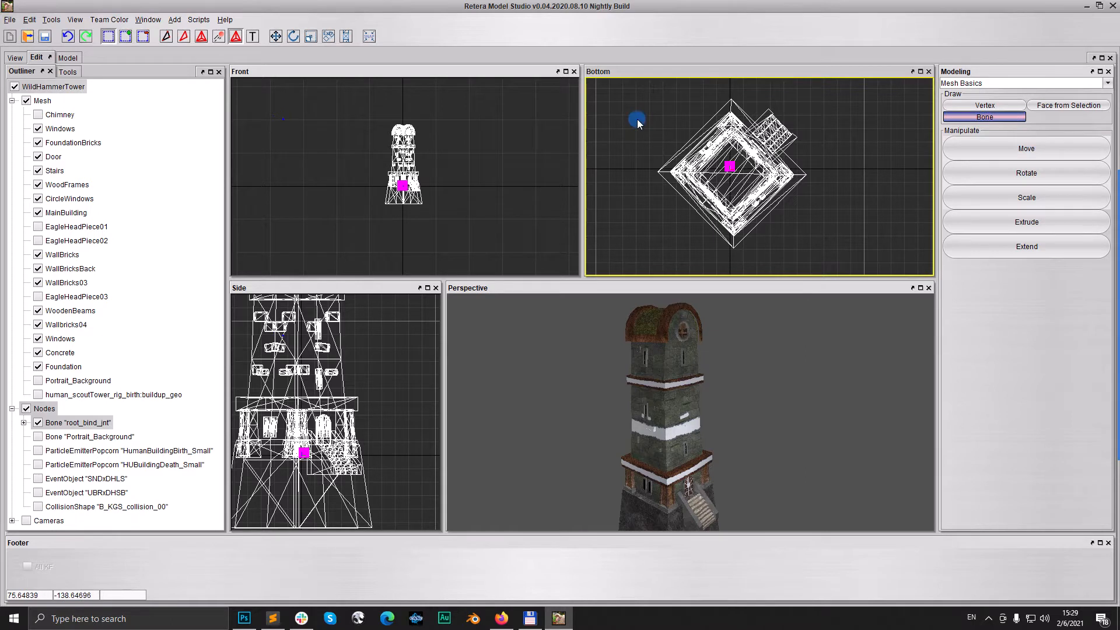
pyautogui.click(1031, 153)
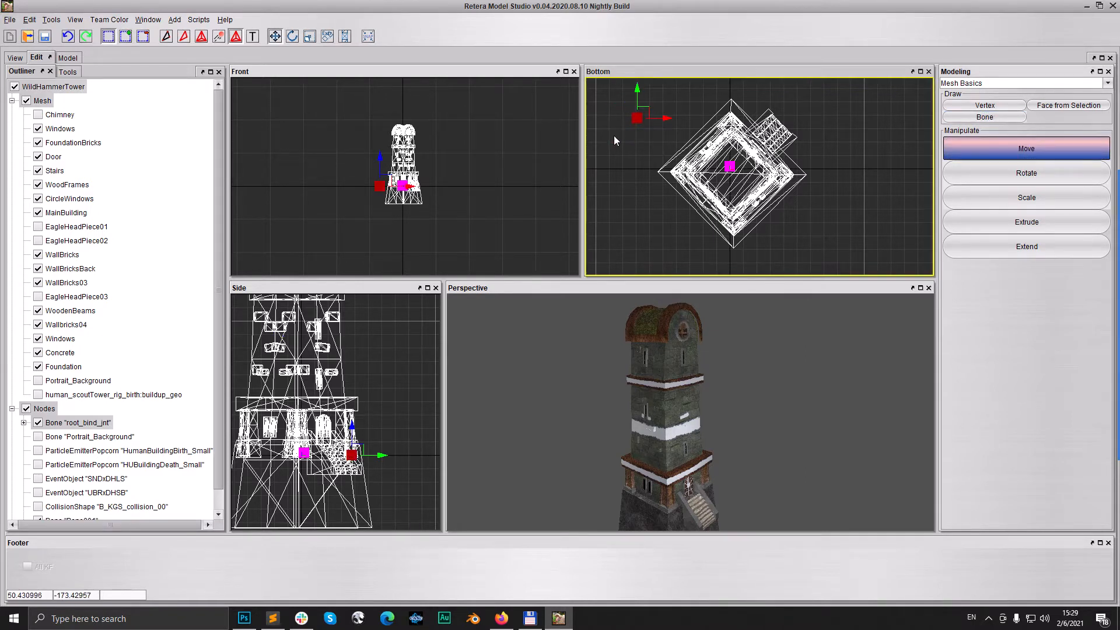
pyautogui.rightClick(613, 135)
pyautogui.click(663, 264)
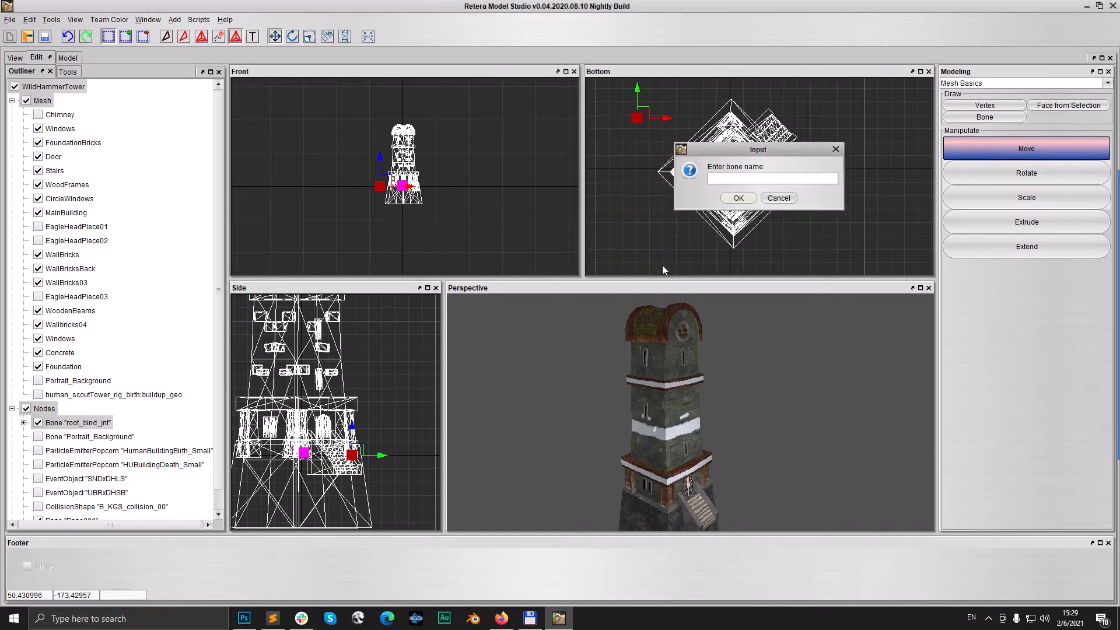
pyautogui.write('Floor02')
pyautogui.write('Bone')
pyautogui.press('Return')
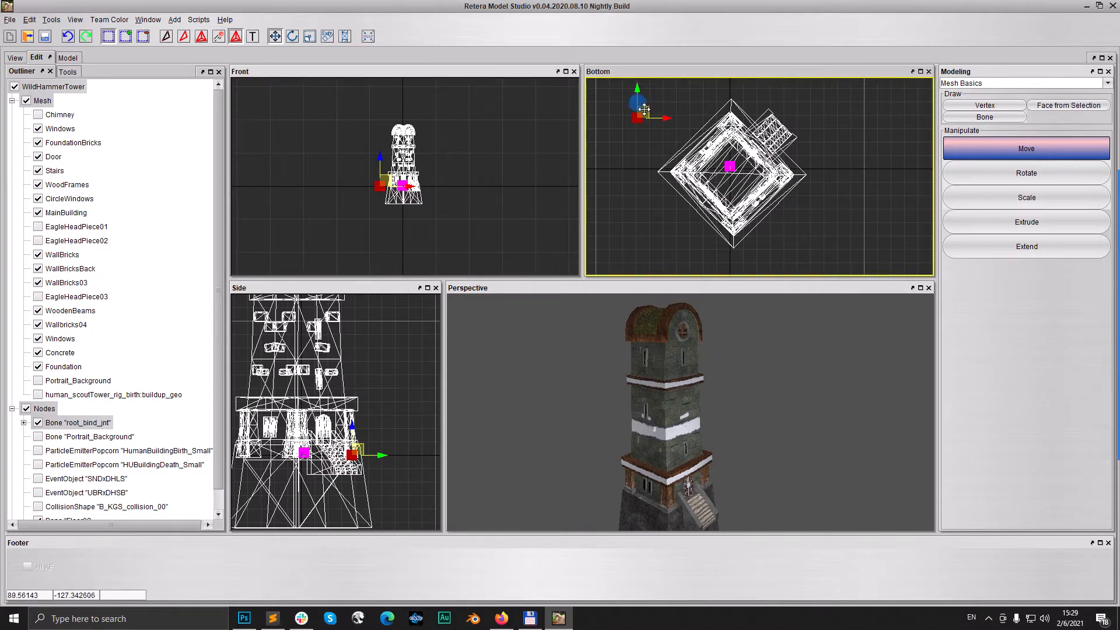
# Step: Set the Floor02Build bone's position to X 0, Y 0, Z 0 and raise it to the tower's second floor
pyautogui.moveTo(644, 109); pyautogui.dragTo(737, 161)
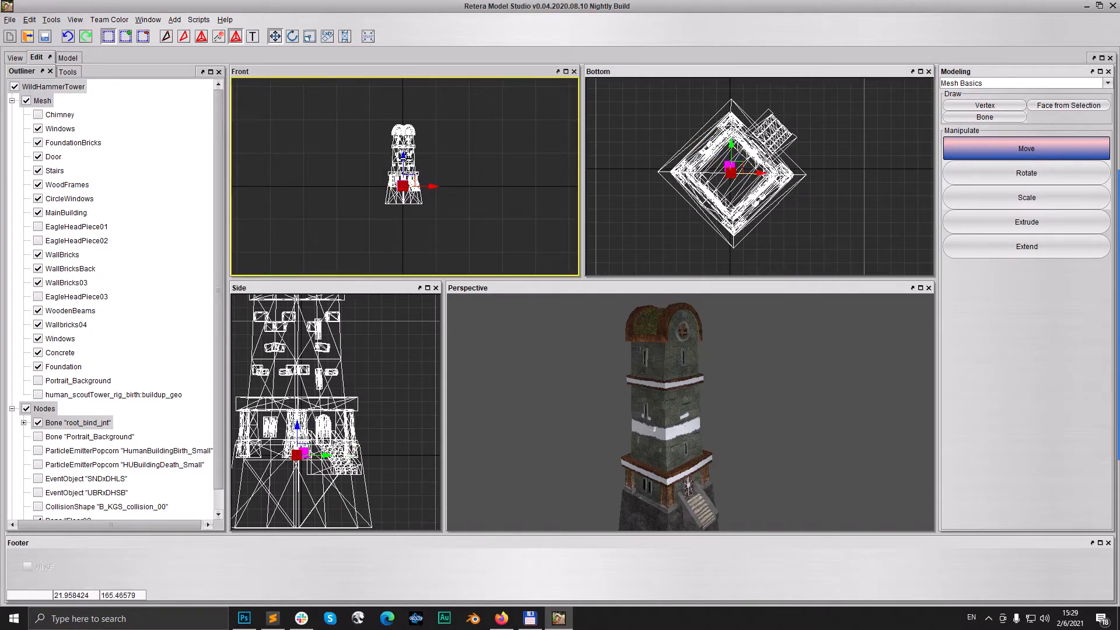
pyautogui.moveTo(404, 158); pyautogui.dragTo(404, 138)
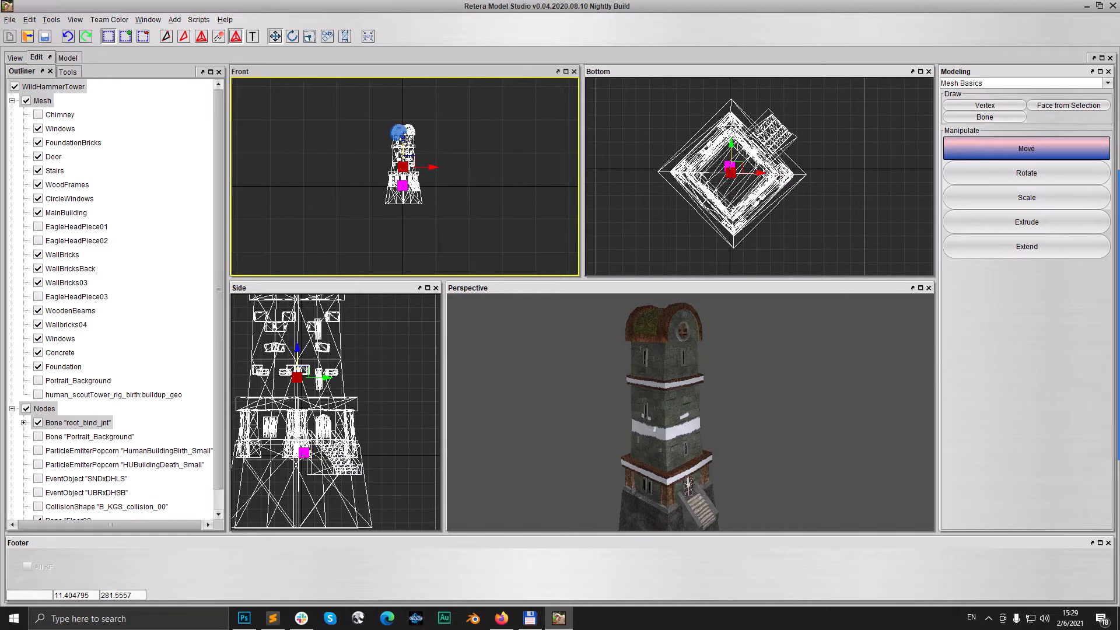
pyautogui.rightClick(661, 113)
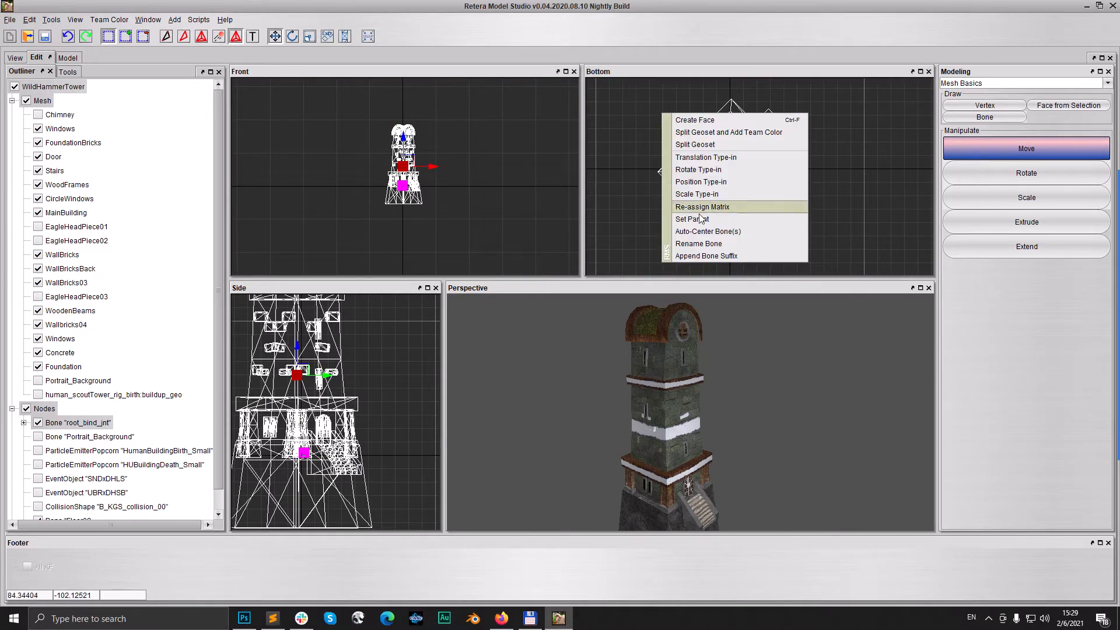
pyautogui.click(709, 183)
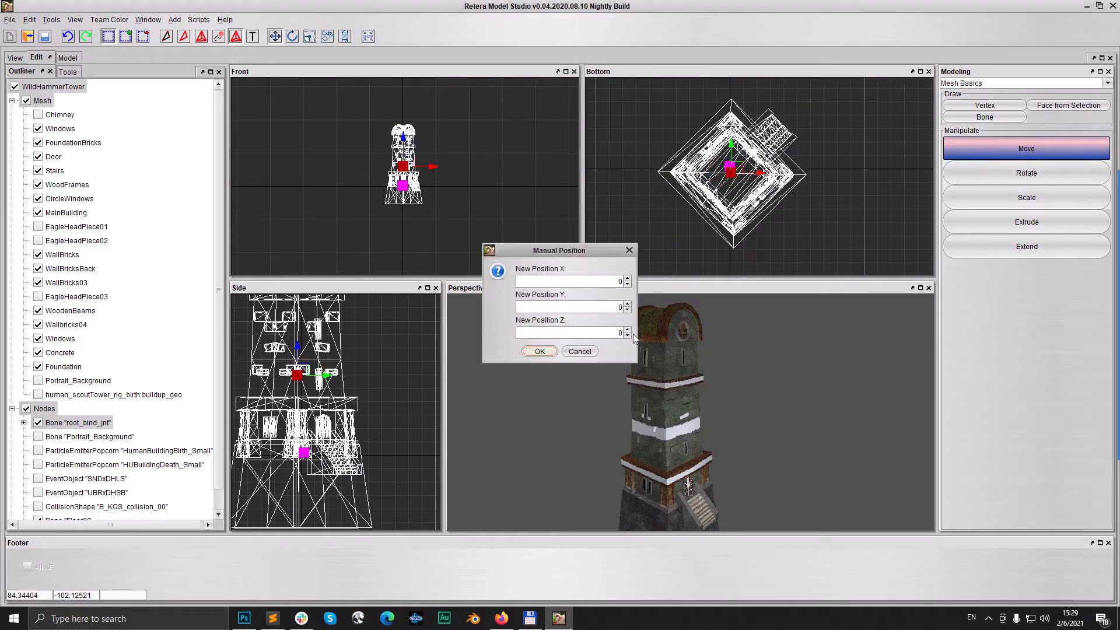
pyautogui.press('Return')
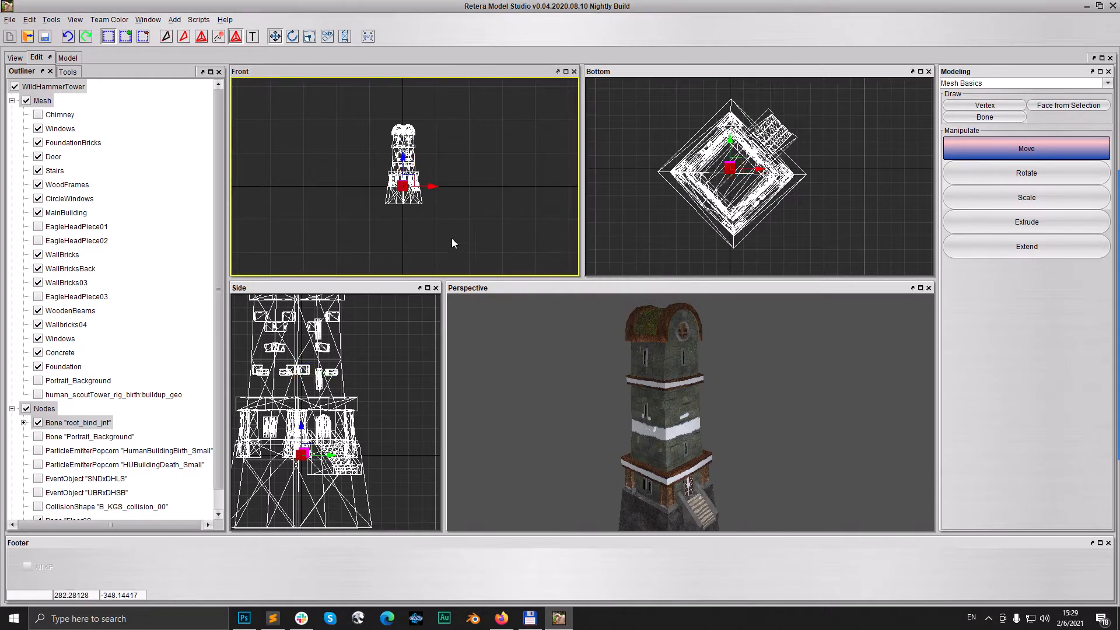
pyautogui.moveTo(402, 157); pyautogui.dragTo(482, 229)
# Step: Select the tower's main walls and the parts above the lower wooden frame, and reassign their matrix to Floor02Build
pyautogui.scroll(3, 420, 149)
pyautogui.moveTo(482, 228); pyautogui.dragTo(475, 154, button='middle')
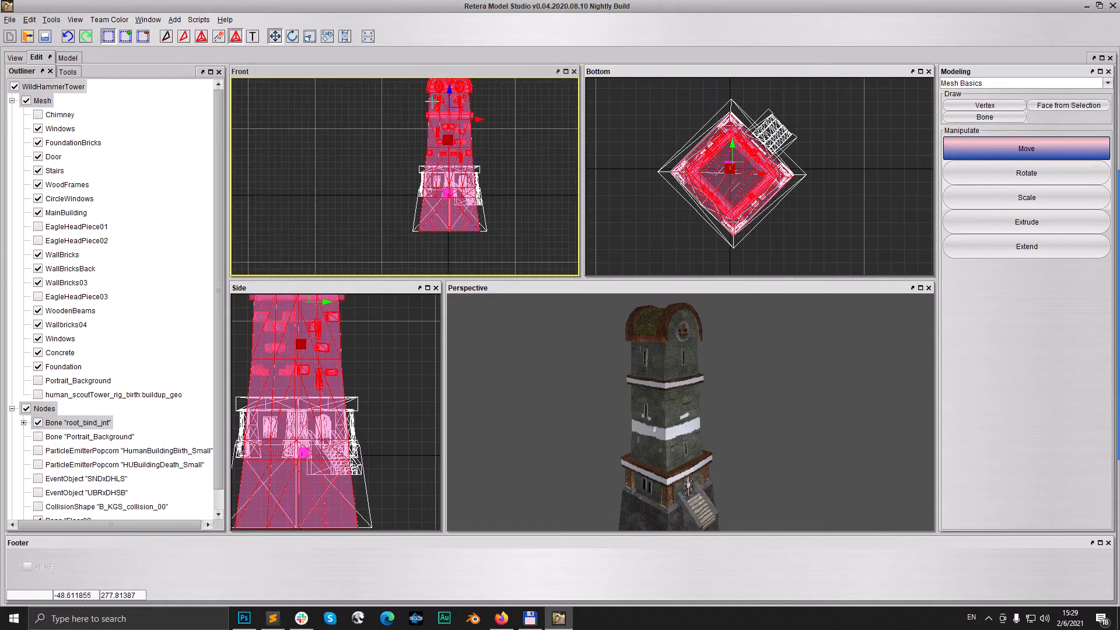
pyautogui.scroll(4, 509, 177)
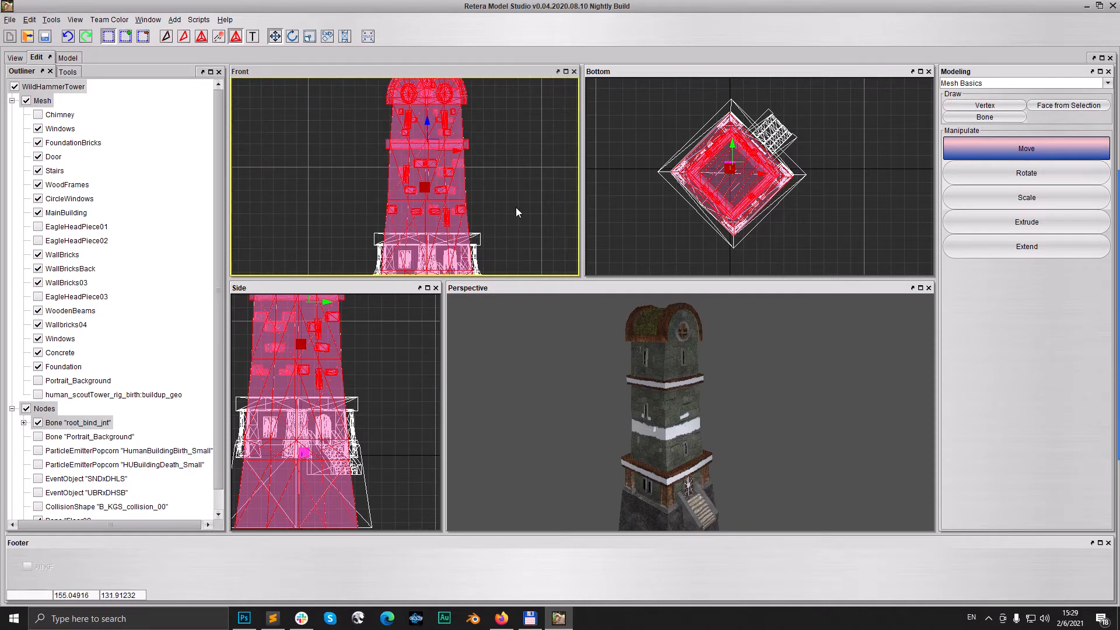
pyautogui.moveTo(516, 208); pyautogui.dragTo(478, 181, button='middle')
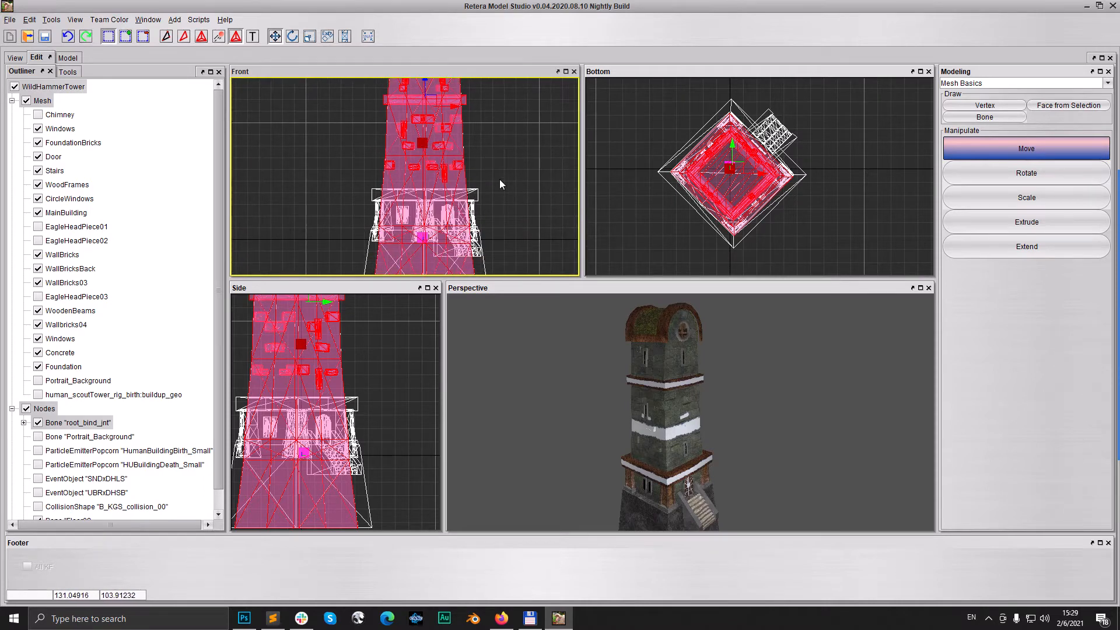
pyautogui.rightClick(508, 154)
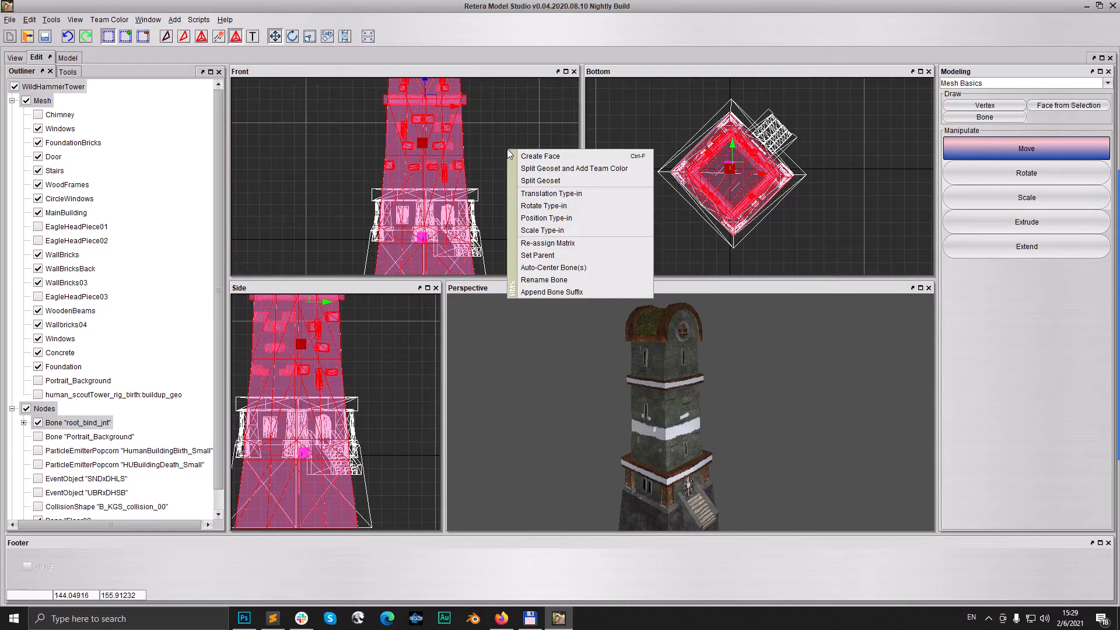
pyautogui.click(545, 239)
pyautogui.click(490, 119)
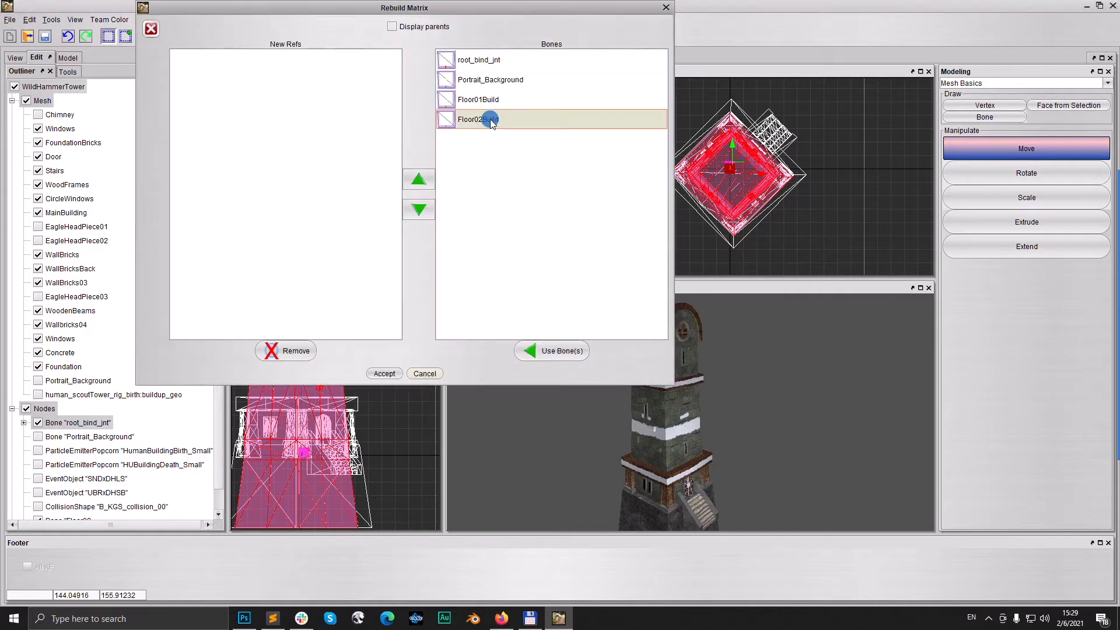
pyautogui.click(565, 355)
pyautogui.click(384, 373)
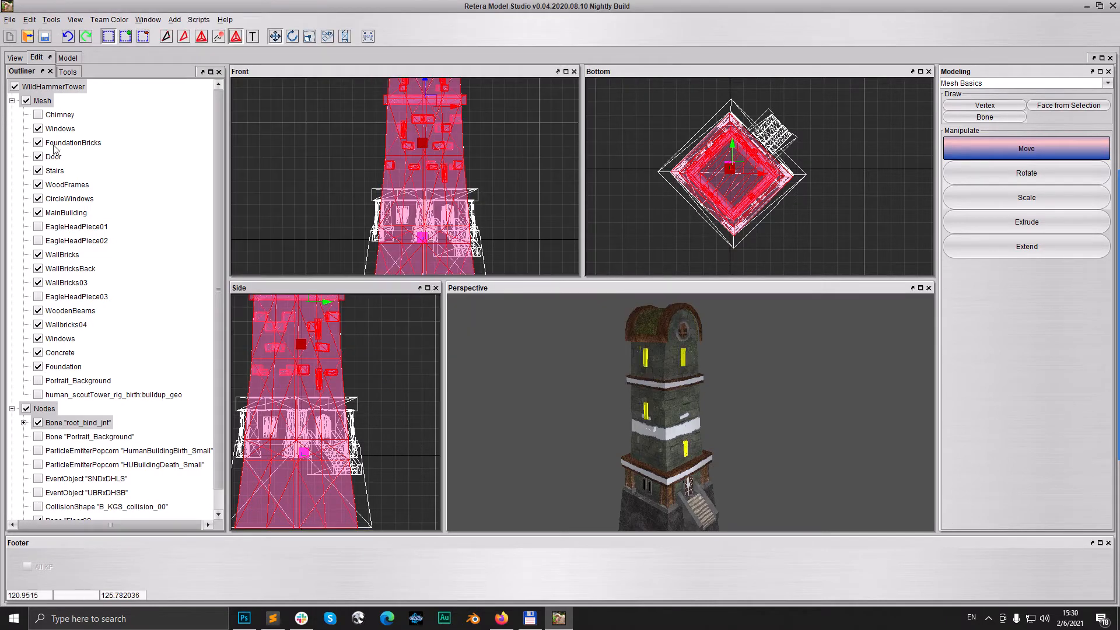
# Step: Isolate the Door and ground-floor Windows meshes and reassign their matrix to Floor02Build
pyautogui.click(26, 101)
pyautogui.click(38, 156)
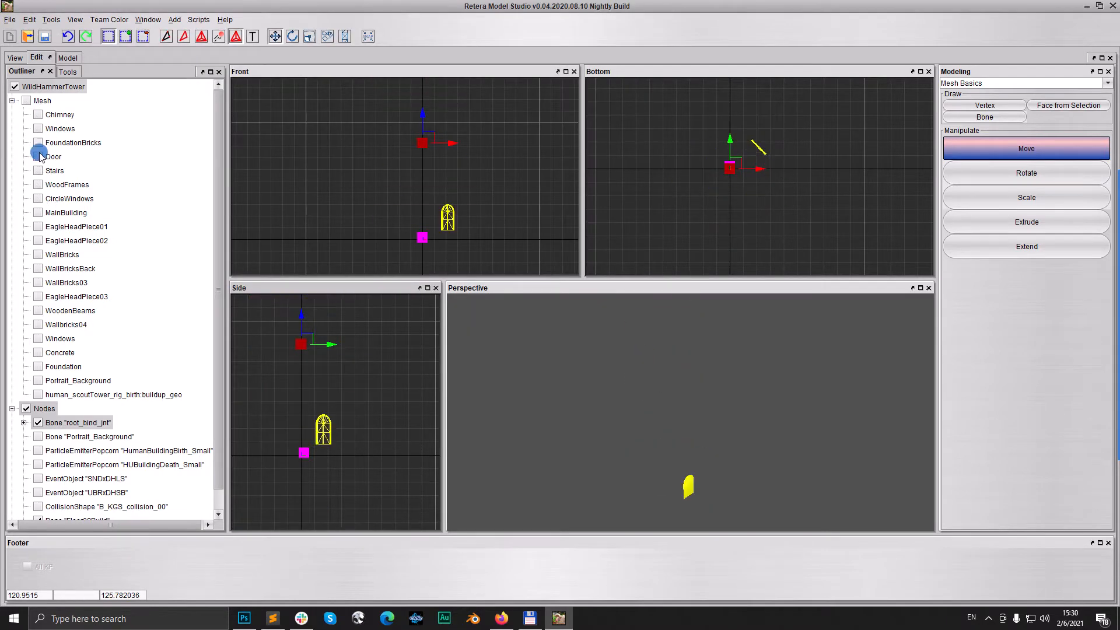
pyautogui.click(38, 339)
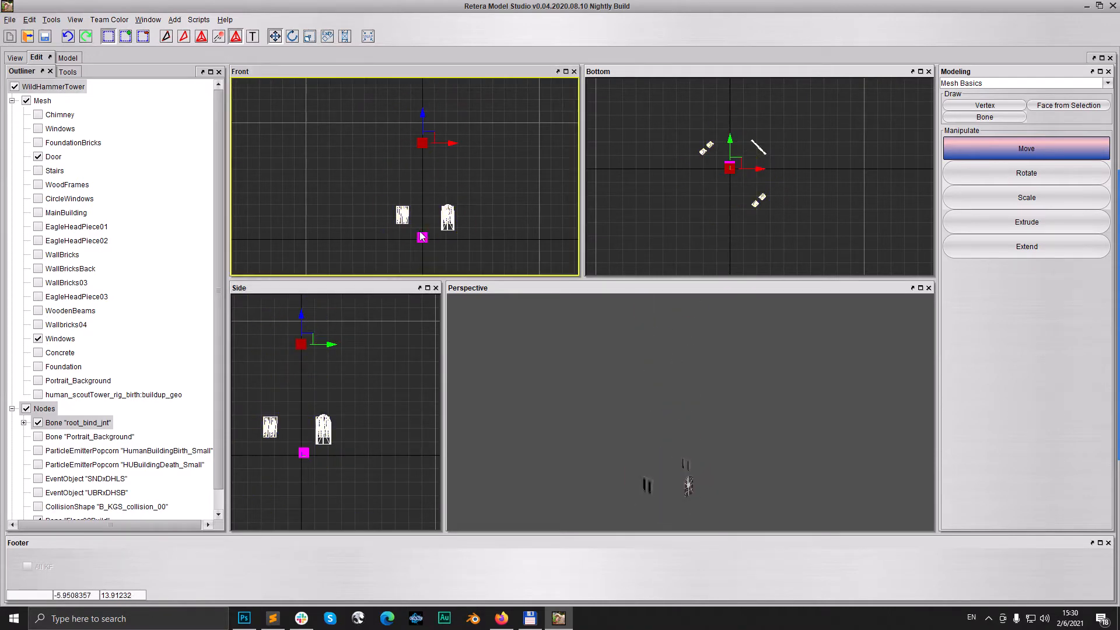
pyautogui.hotkey('ctrl', 'a')
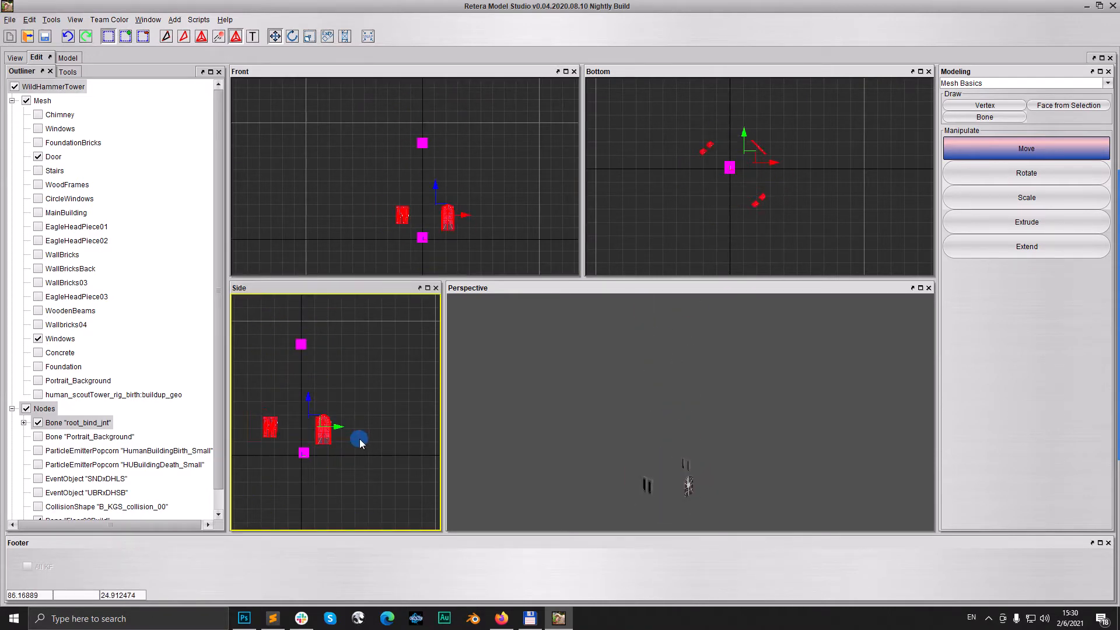
pyautogui.rightClick(366, 367)
pyautogui.click(409, 461)
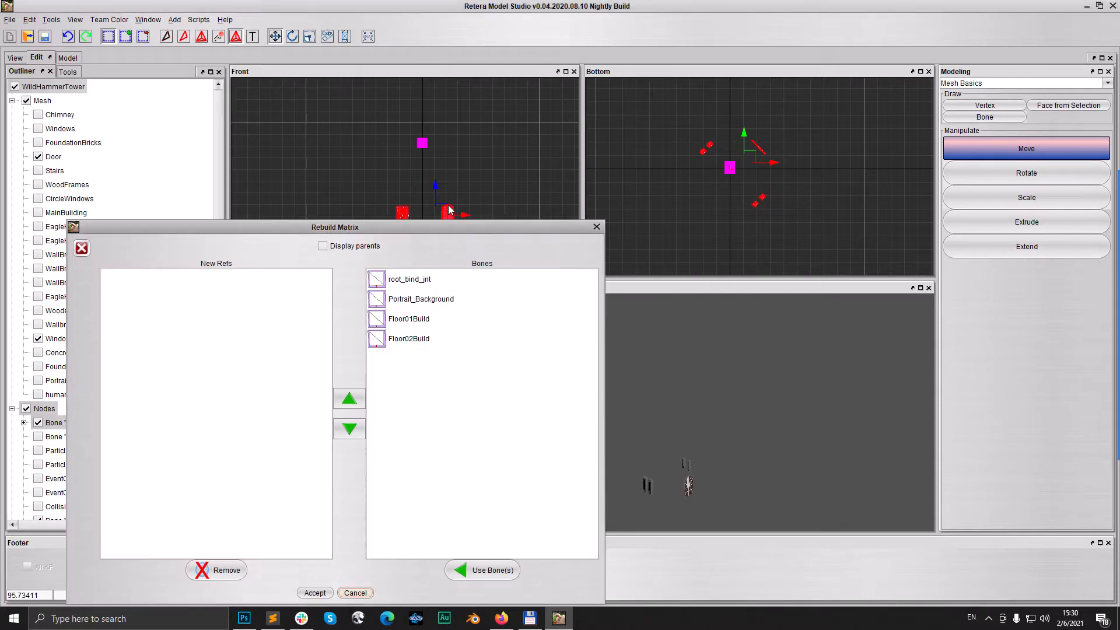
pyautogui.click(408, 339)
pyautogui.click(467, 571)
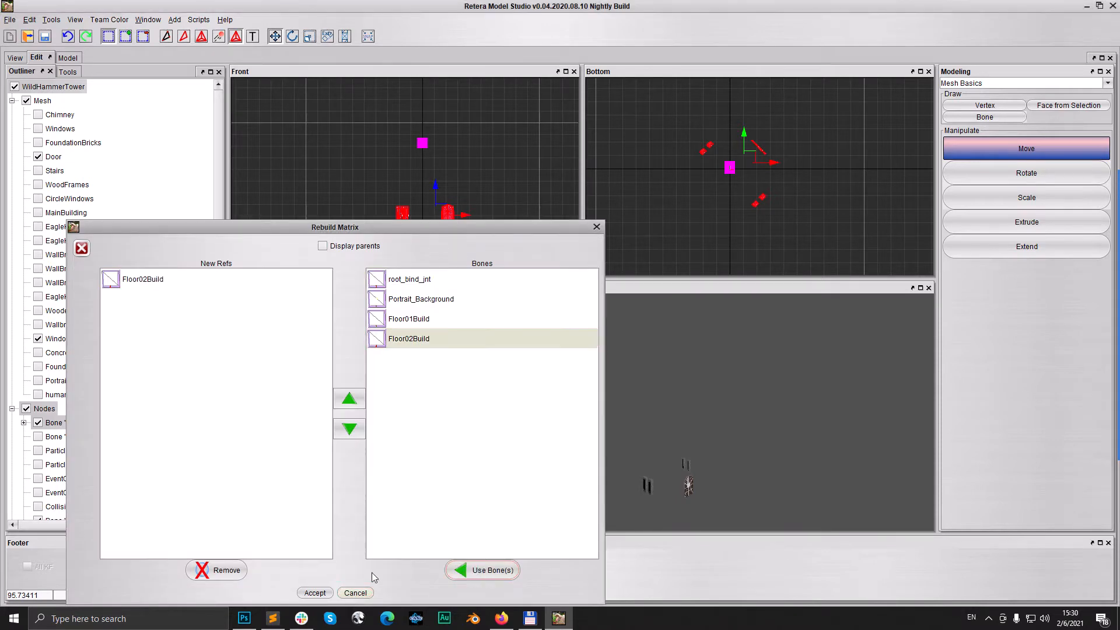
pyautogui.click(323, 592)
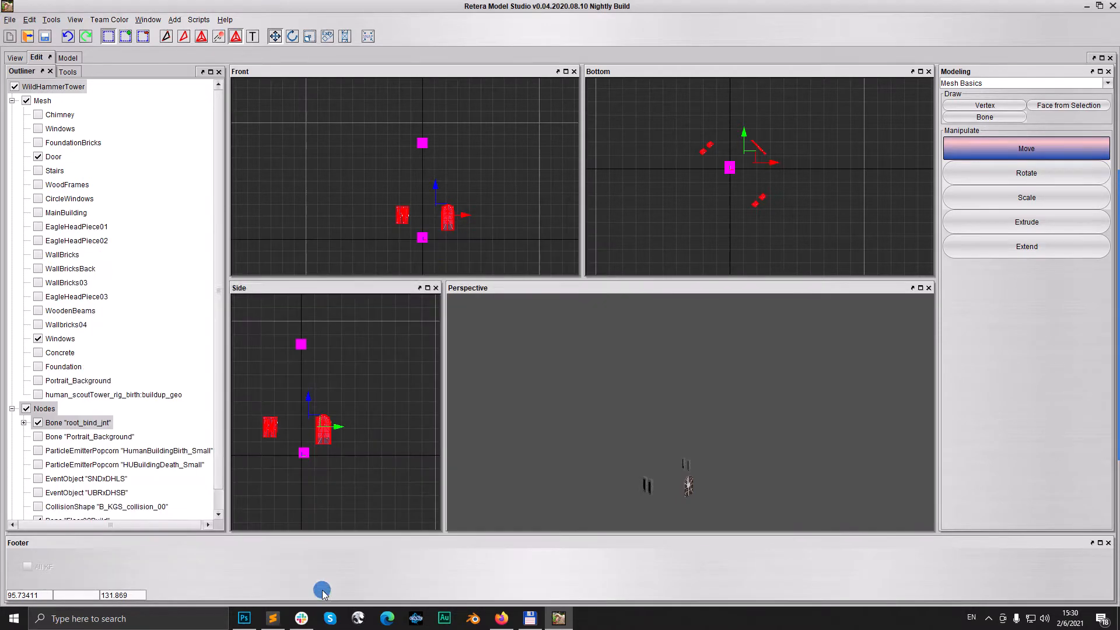
# Step: Show only the Chimney mesh, select its door arch and reassign the arch's matrix to Floor02Build
pyautogui.click(26, 101)
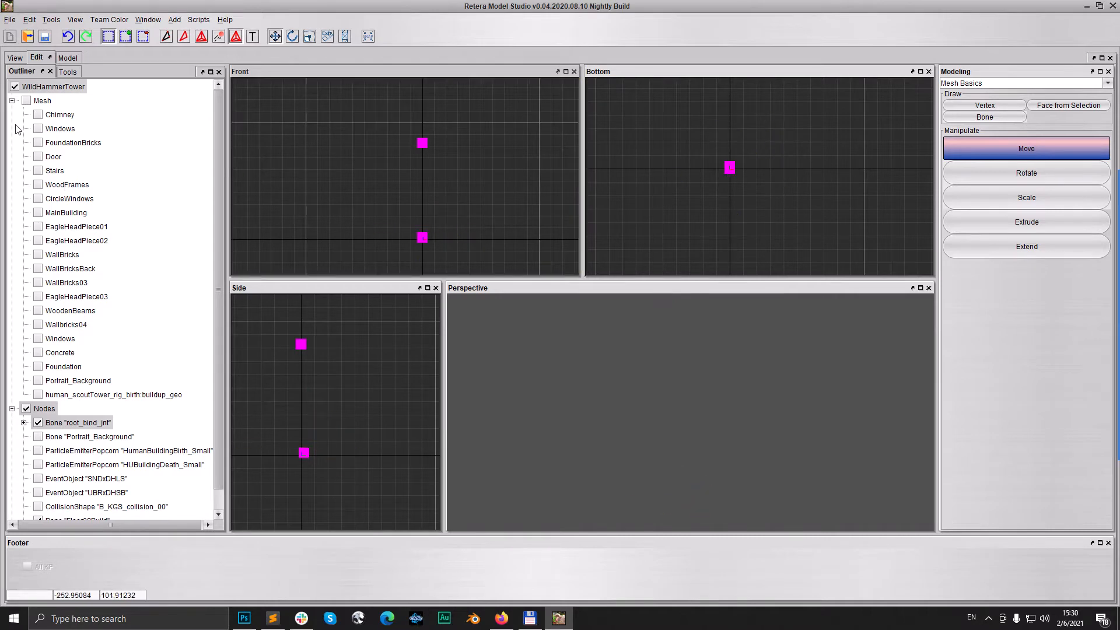
pyautogui.click(38, 115)
pyautogui.scroll(-3, 485, 190)
pyautogui.moveTo(476, 169); pyautogui.dragTo(468, 212, button='middle')
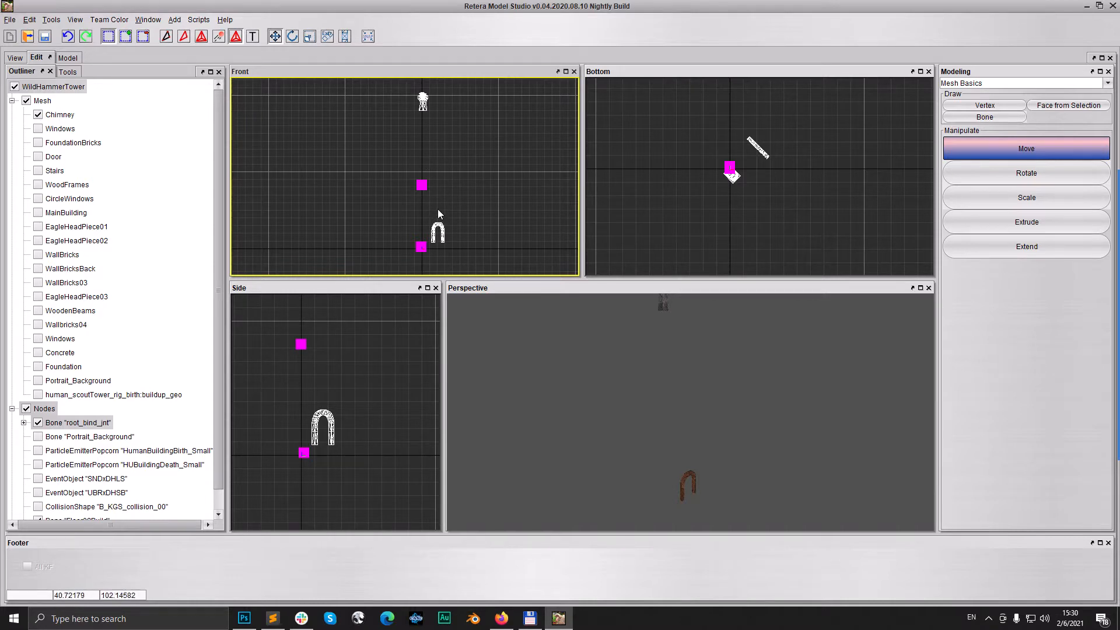
pyautogui.moveTo(439, 210); pyautogui.dragTo(459, 247)
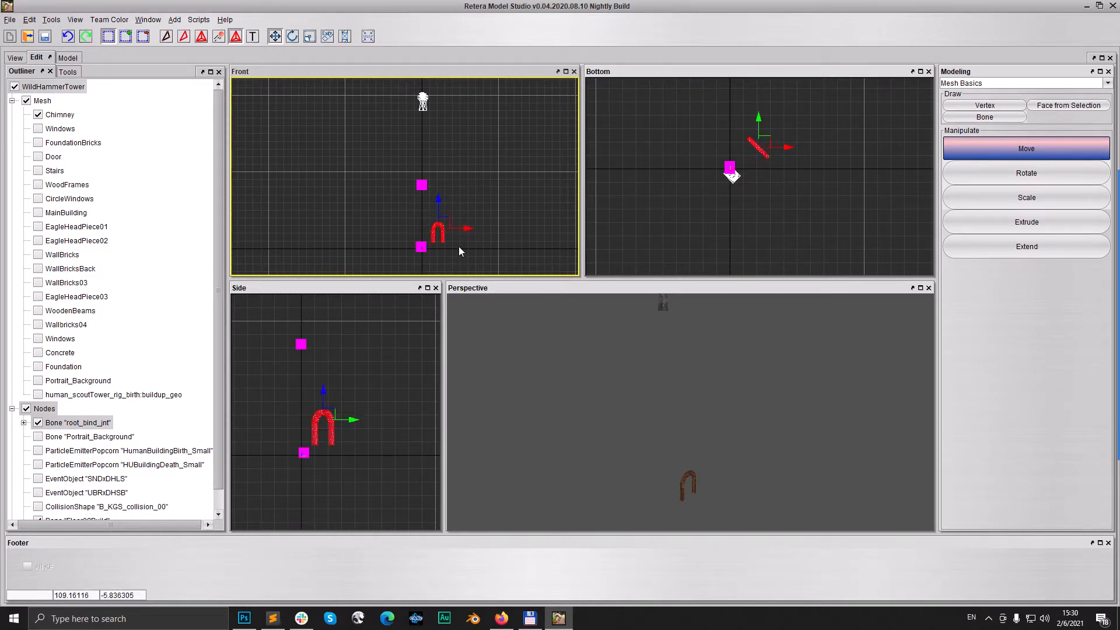
pyautogui.rightClick(456, 168)
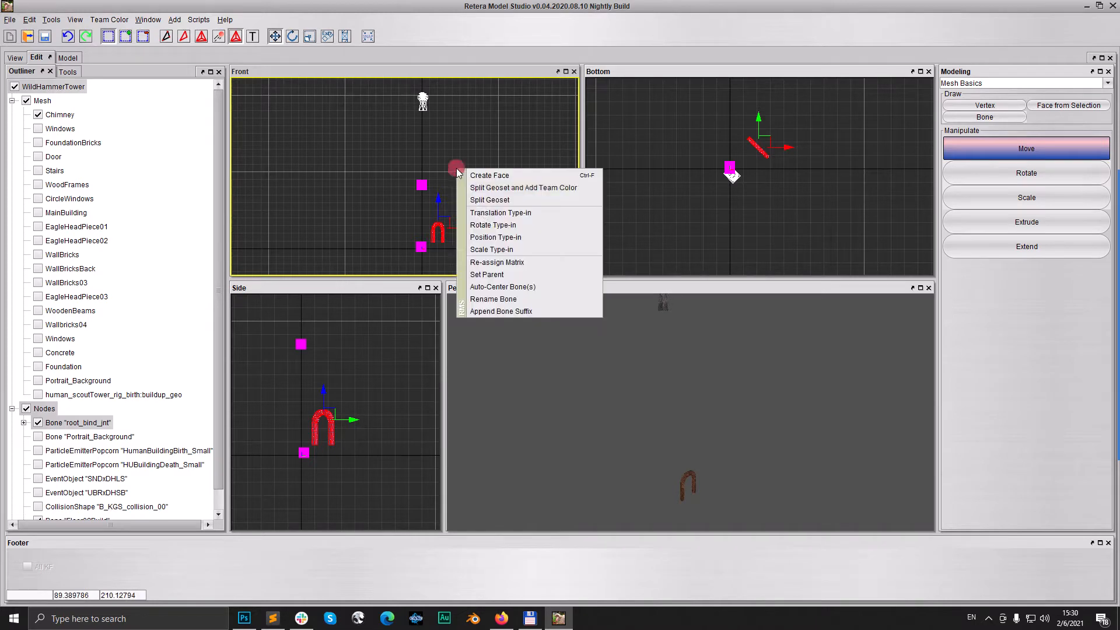
pyautogui.click(510, 258)
pyautogui.click(512, 178)
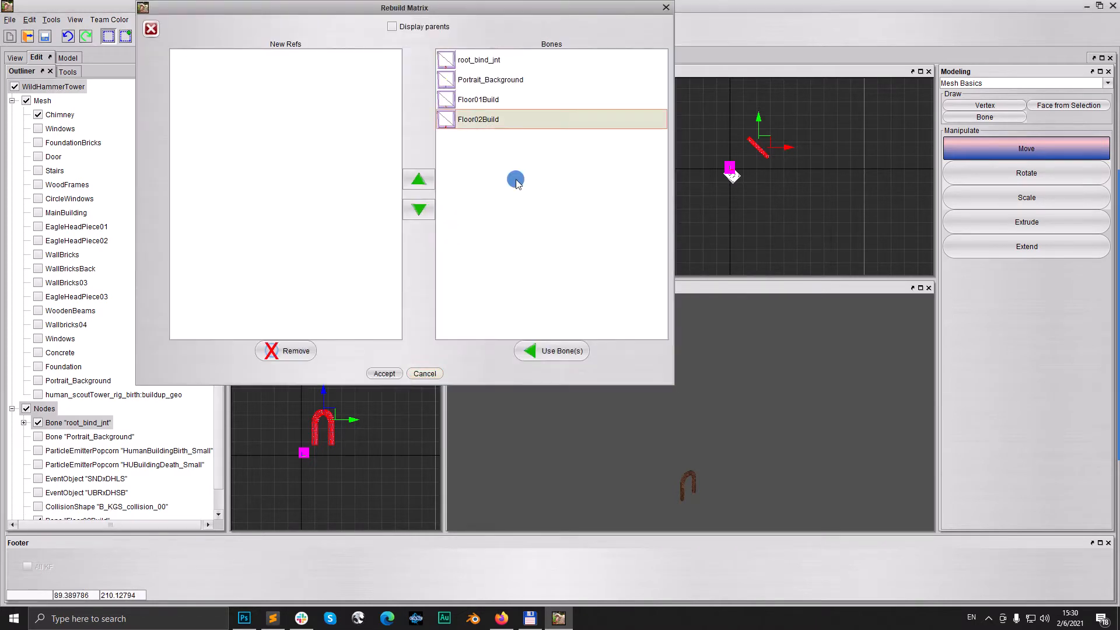
pyautogui.click(569, 351)
pyautogui.click(384, 373)
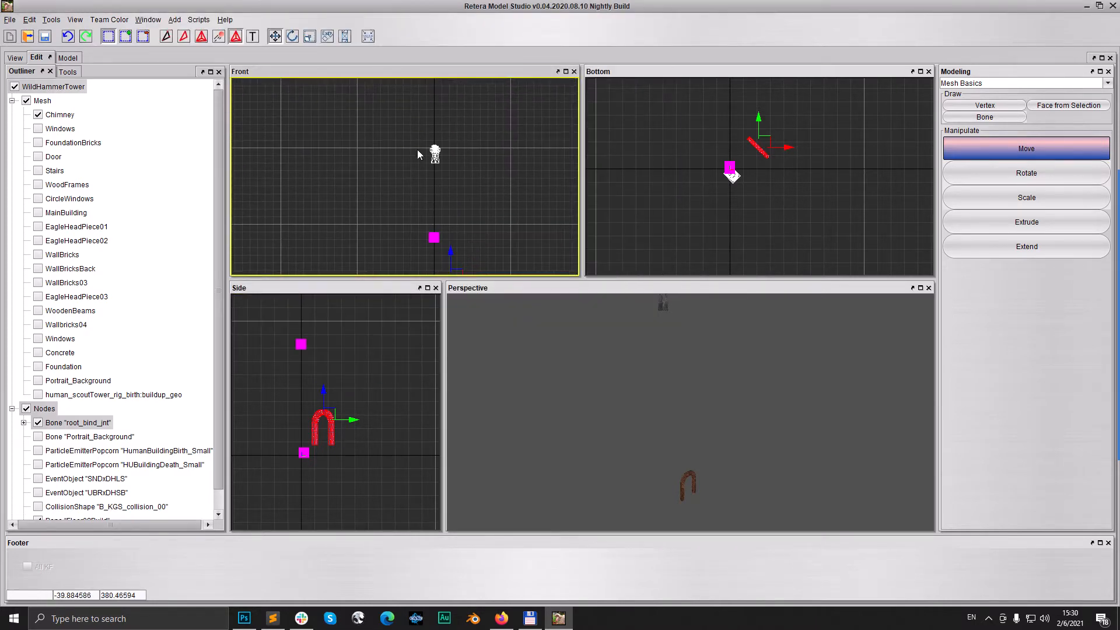
# Step: Draw a new bone beside the chimney in the Bottom view and rename it as Chimeny
pyautogui.click(457, 168)
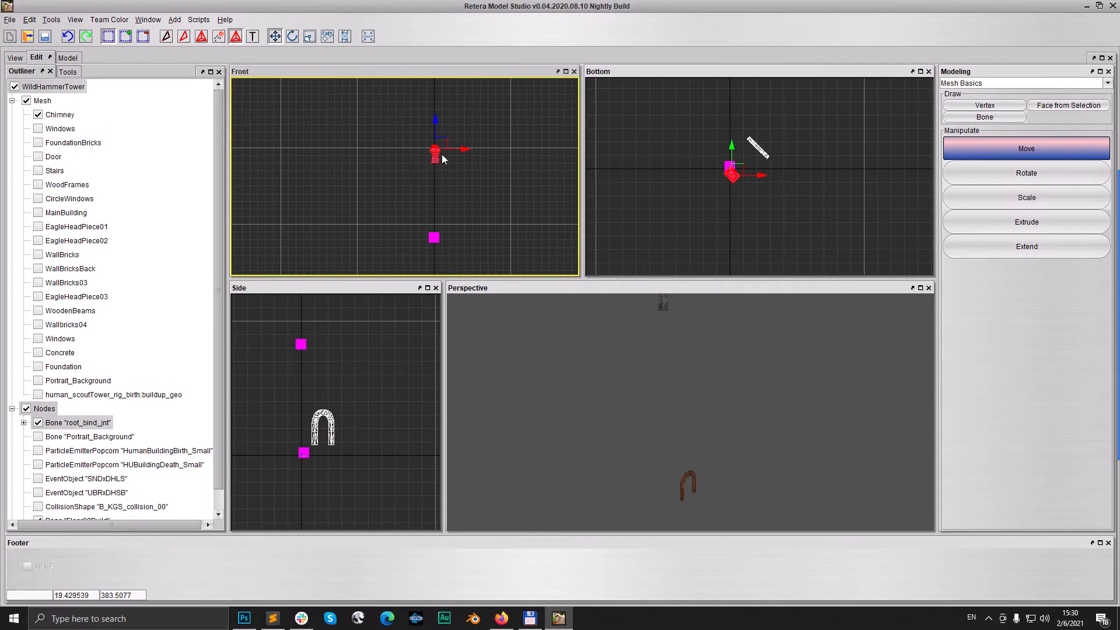
pyautogui.click(810, 162)
pyautogui.click(985, 117)
pyautogui.click(802, 199)
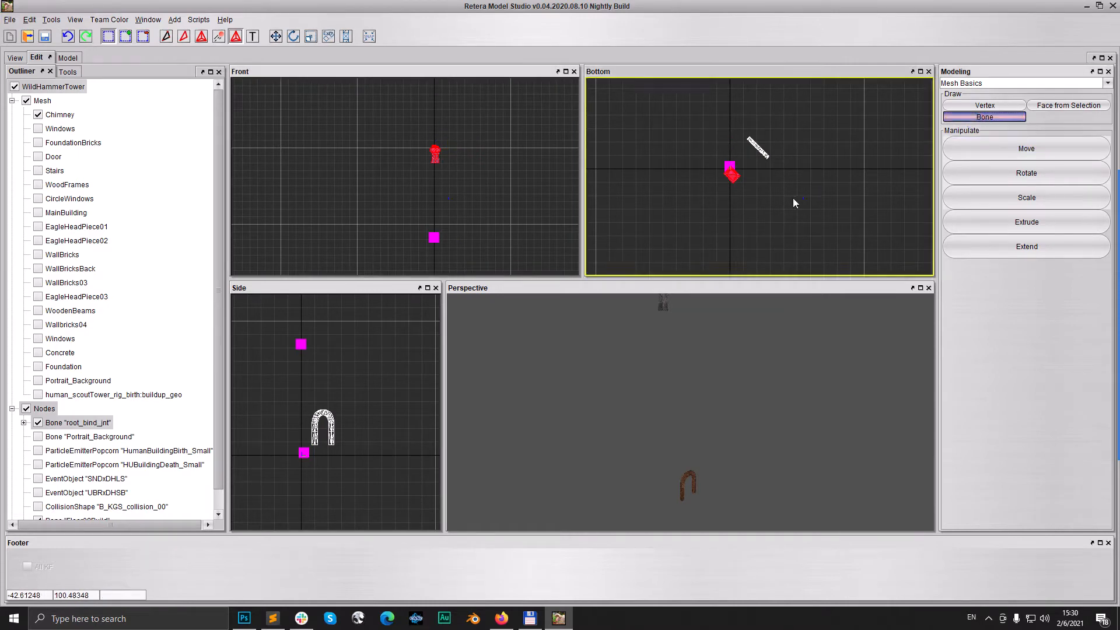
pyautogui.click(1003, 151)
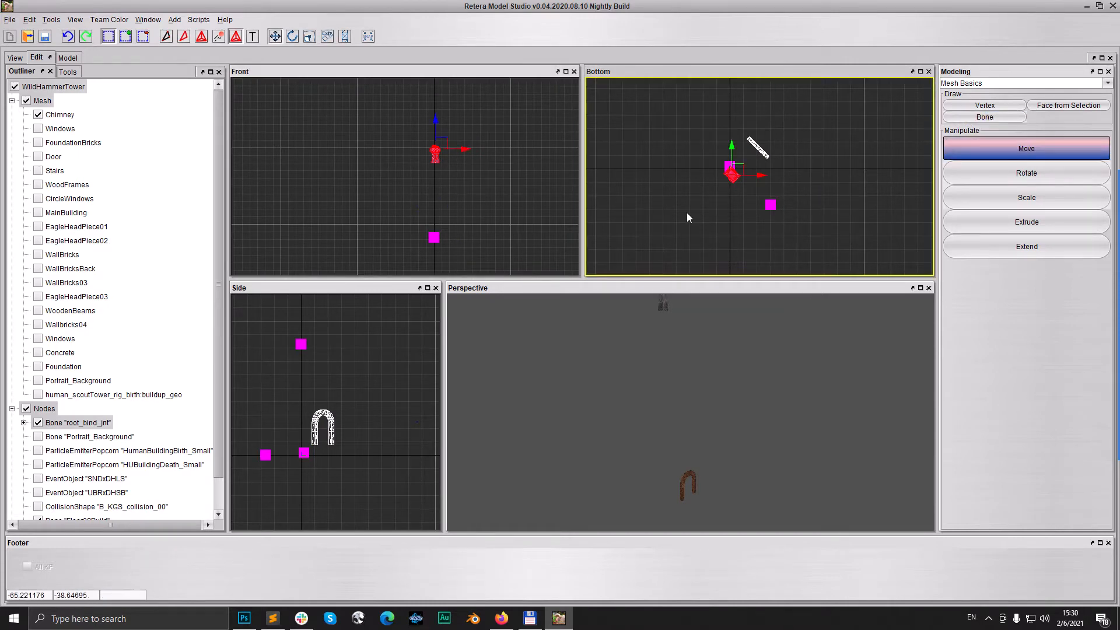
pyautogui.click(760, 198)
pyautogui.rightClick(744, 210)
pyautogui.click(785, 341)
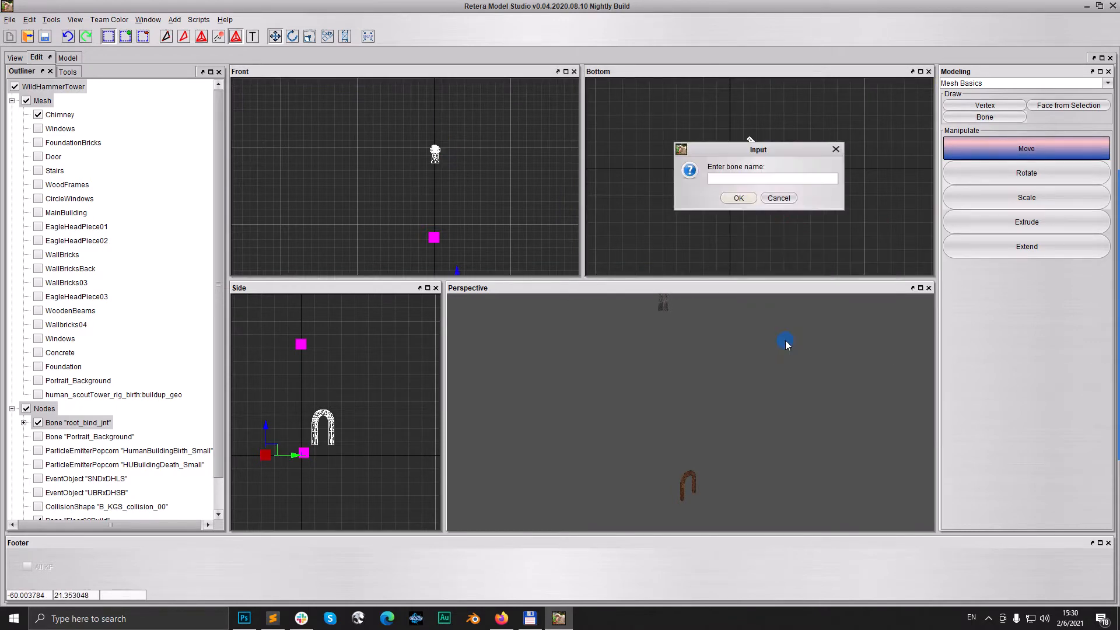
pyautogui.write('Chi')
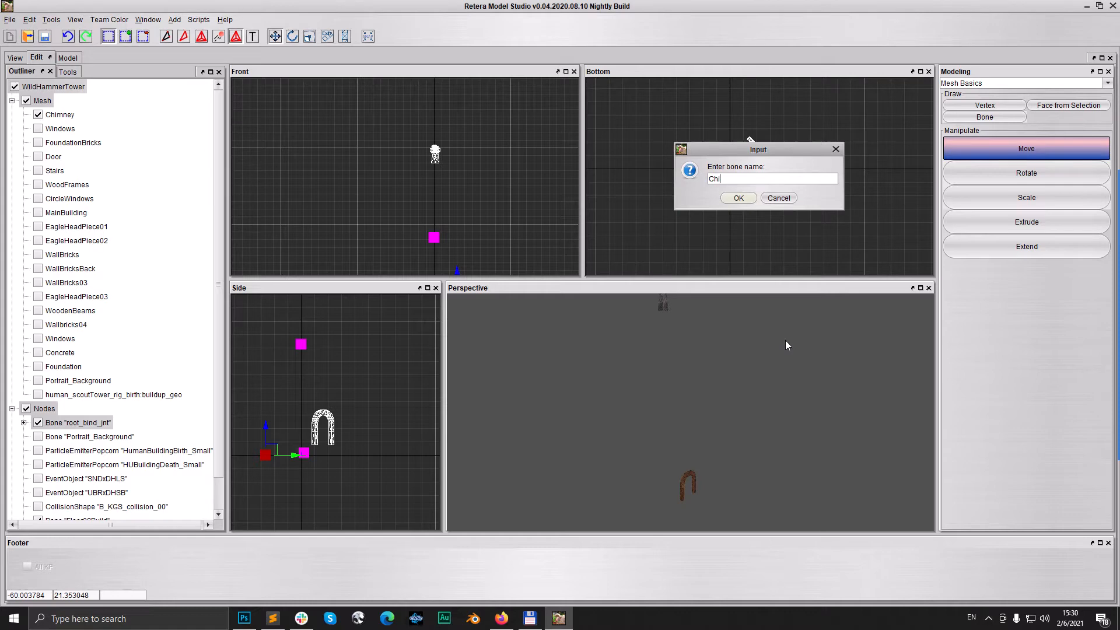
pyautogui.write('mney')
pyautogui.press('Return')
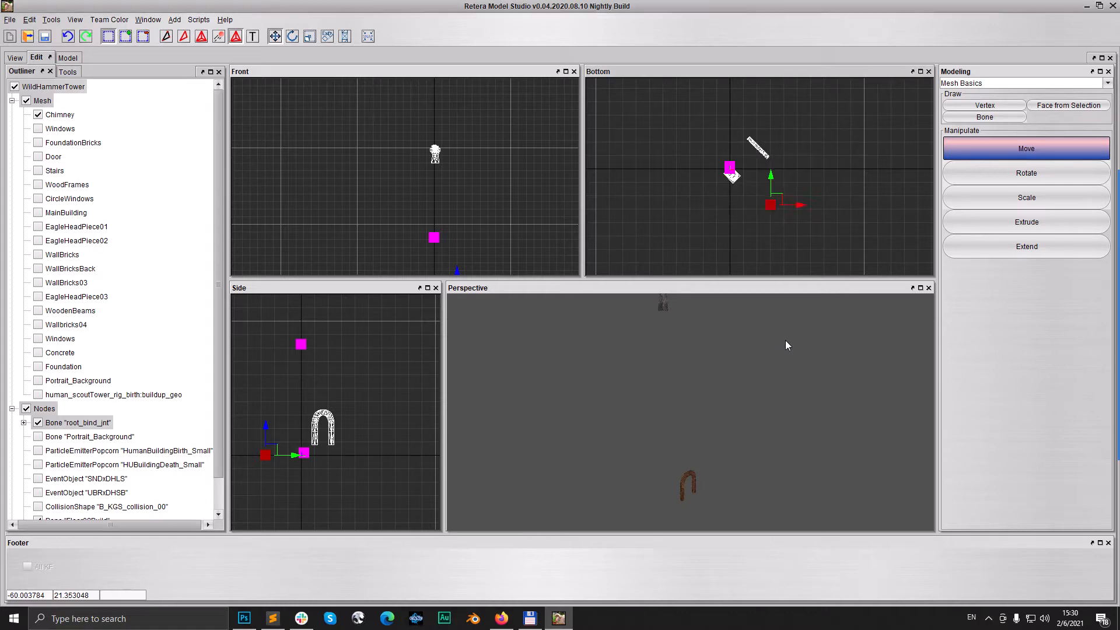
# Step: Move the Chimeny bone under the chimney and raise it to the chimney's height in the Front view
pyautogui.moveTo(772, 202); pyautogui.dragTo(733, 172)
pyautogui.moveTo(443, 239); pyautogui.dragTo(442, 208, button='middle')
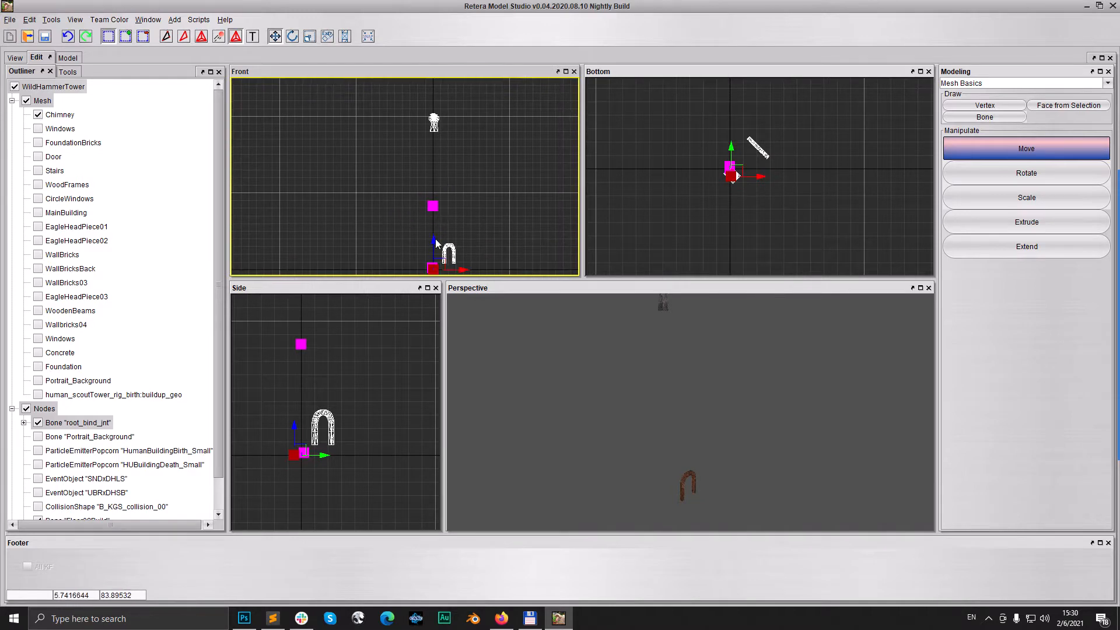
pyautogui.moveTo(435, 239); pyautogui.dragTo(433, 117)
# Step: Select the chimney geometry at the tower's top and reassign its matrix to the Chimeny bone
pyautogui.scroll(11, 438, 121)
pyautogui.moveTo(453, 136); pyautogui.dragTo(469, 174, button='middle')
pyautogui.moveTo(340, 108); pyautogui.dragTo(465, 197)
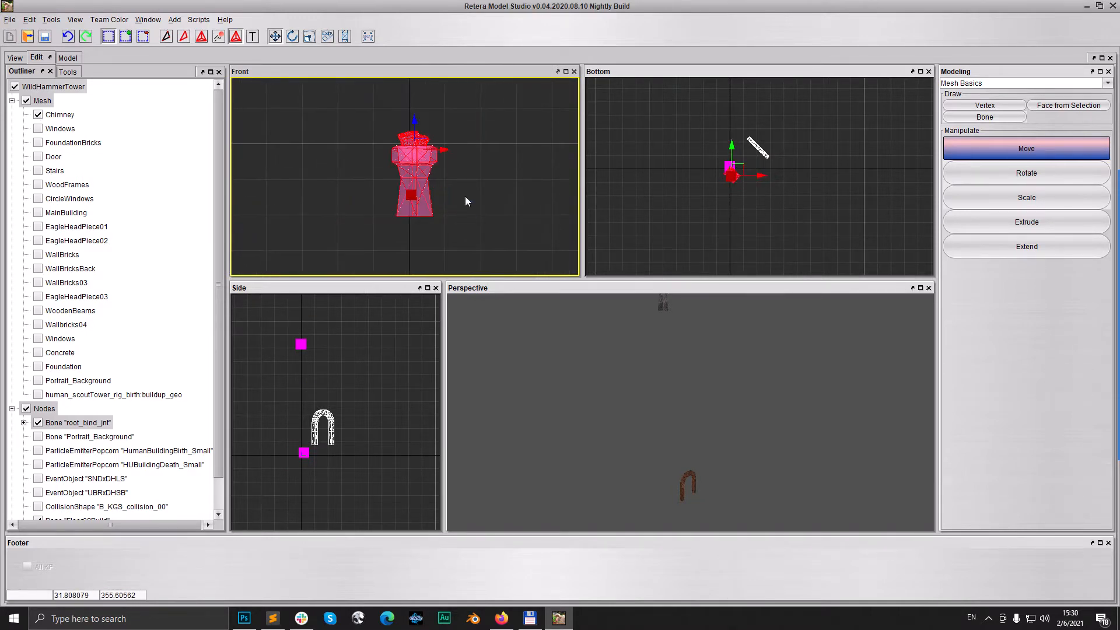
pyautogui.rightClick(493, 136)
pyautogui.click(545, 227)
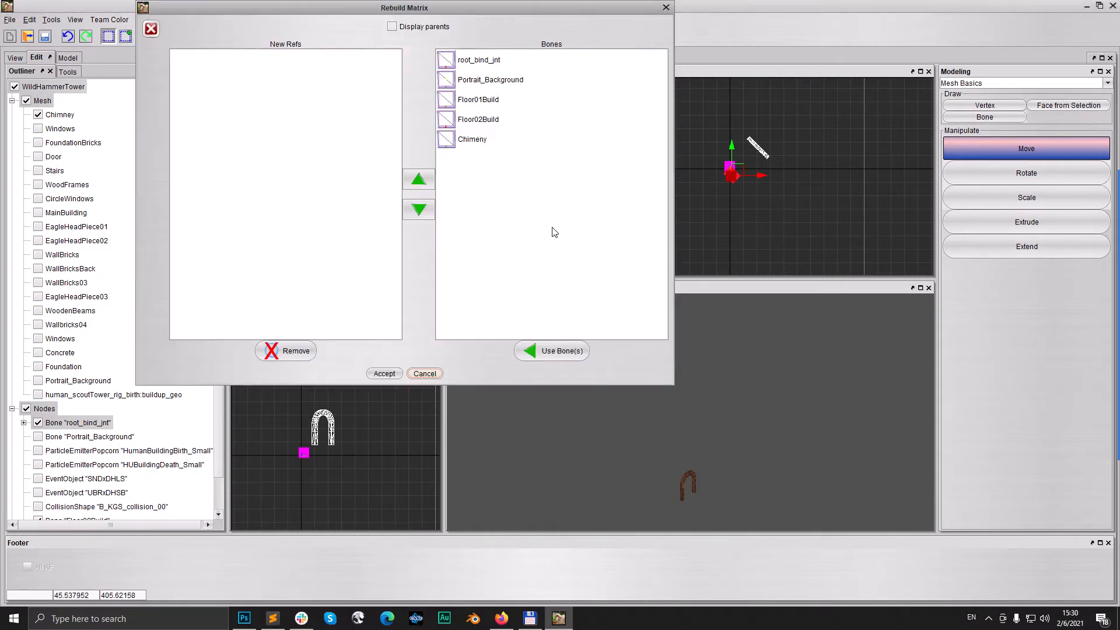
pyautogui.click(490, 139)
pyautogui.click(580, 350)
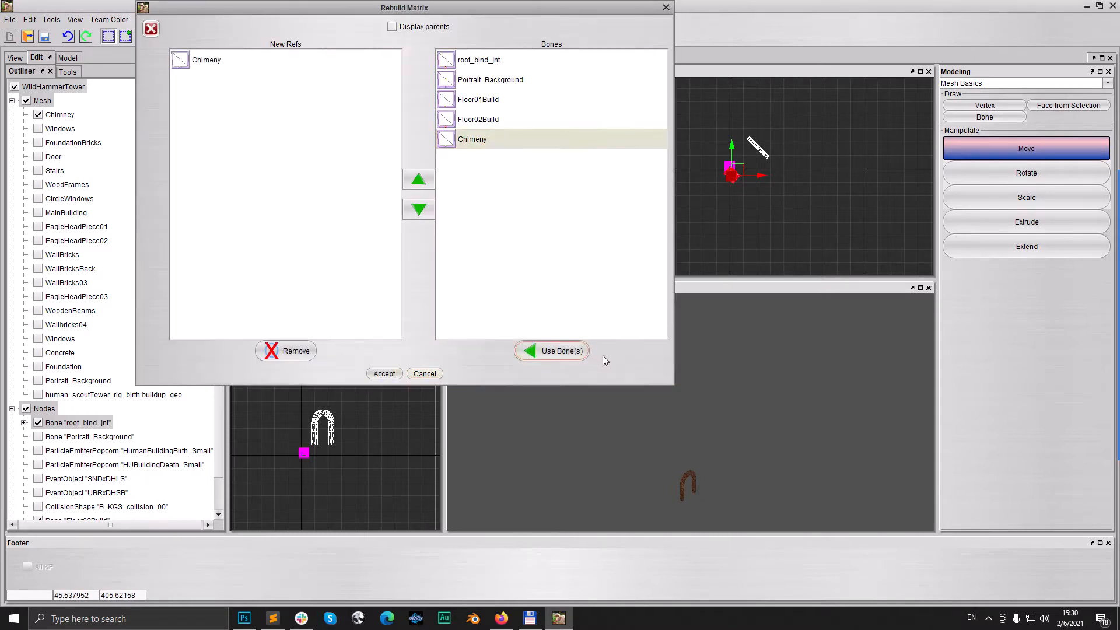
pyautogui.click(385, 373)
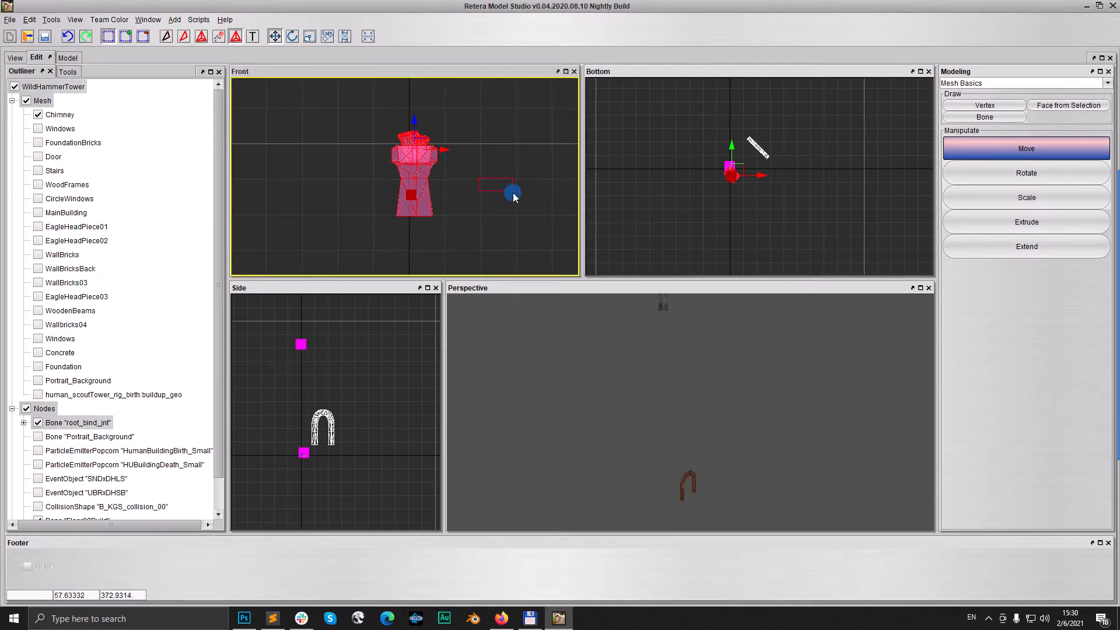
# Step: Hide the Chimney mesh and parent the Chimeny bone under root_bind_jnt
pyautogui.click(310, 169)
pyautogui.click(38, 114)
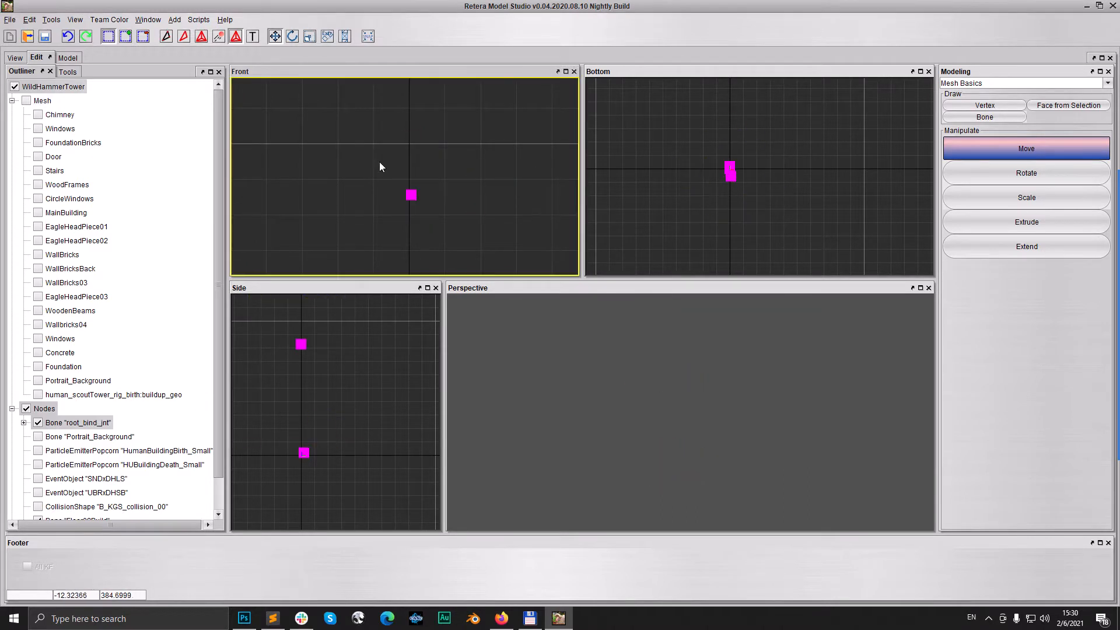
pyautogui.rightClick(438, 126)
pyautogui.click(484, 229)
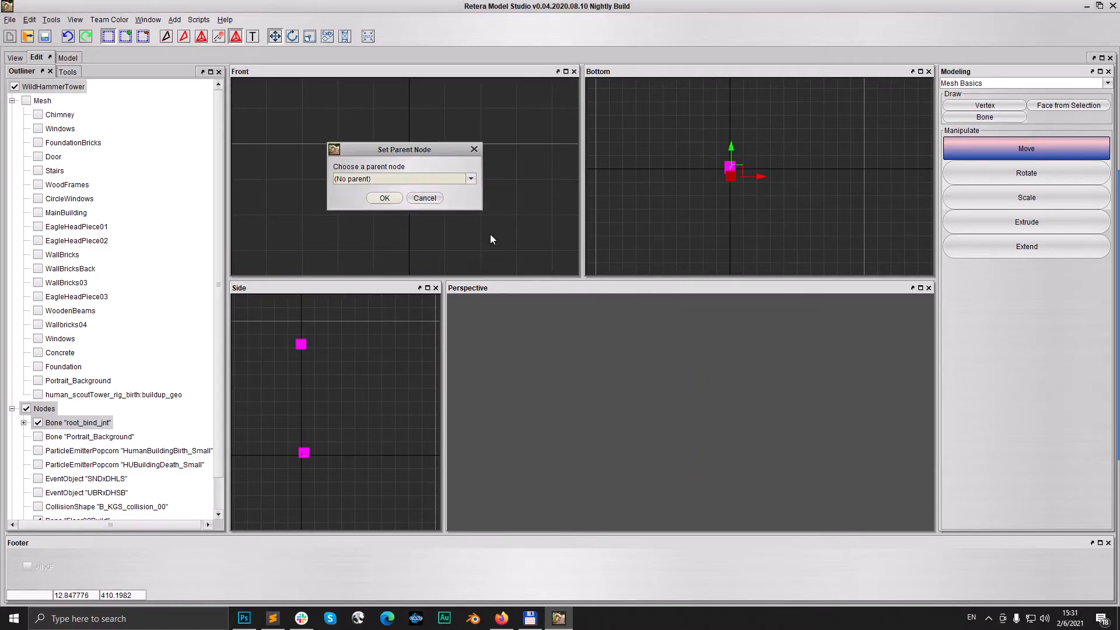
pyautogui.click(362, 181)
pyautogui.click(375, 197)
pyautogui.click(384, 197)
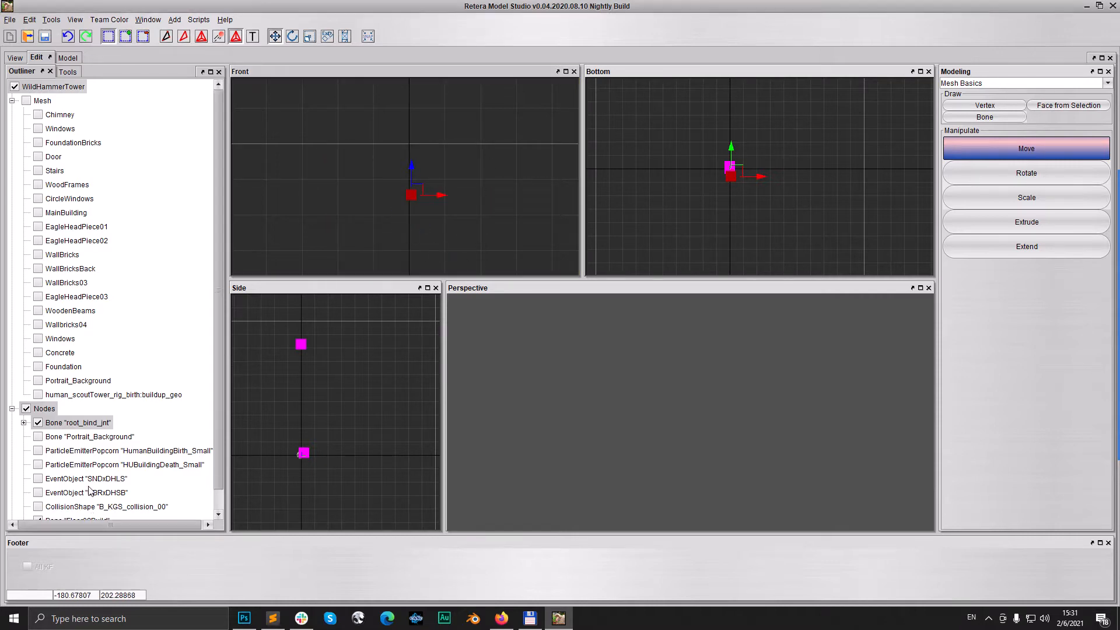
# Step: Isolate the Floor02Build bone, parent it under root_bind_jnt and save the model
pyautogui.scroll(-2, 113, 508)
pyautogui.click(38, 499)
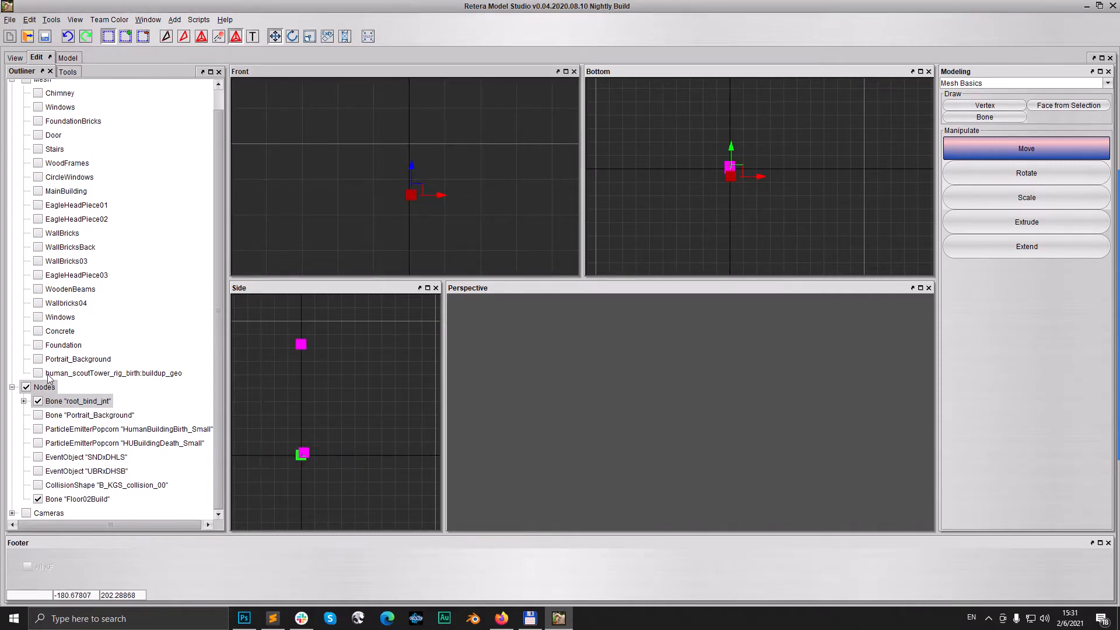
pyautogui.click(38, 401)
pyautogui.click(733, 180)
pyautogui.rightClick(667, 140)
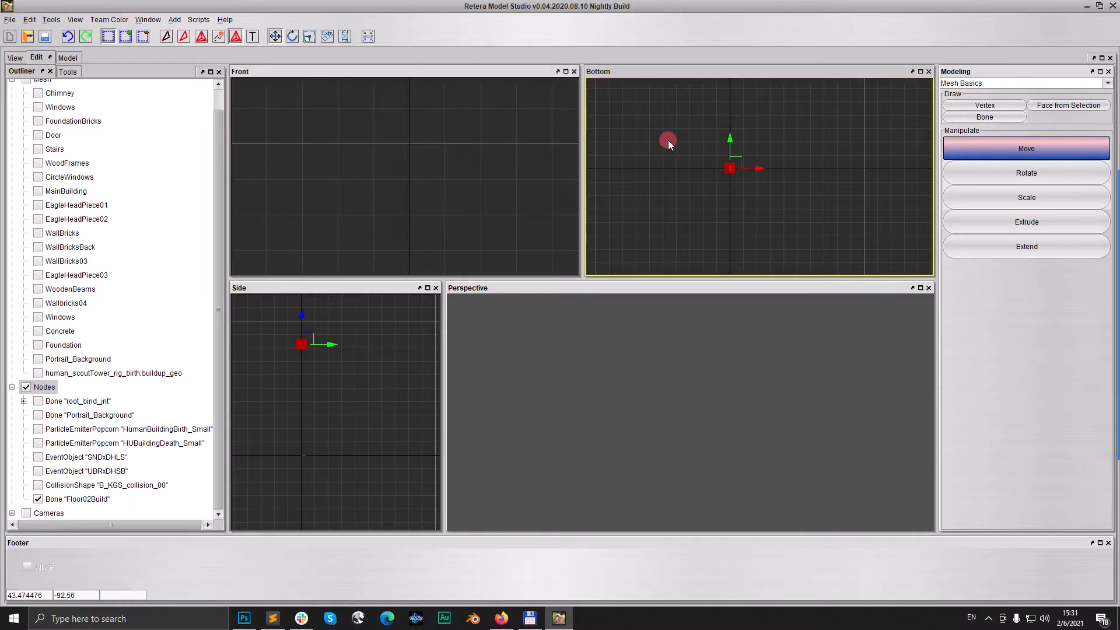
pyautogui.click(707, 243)
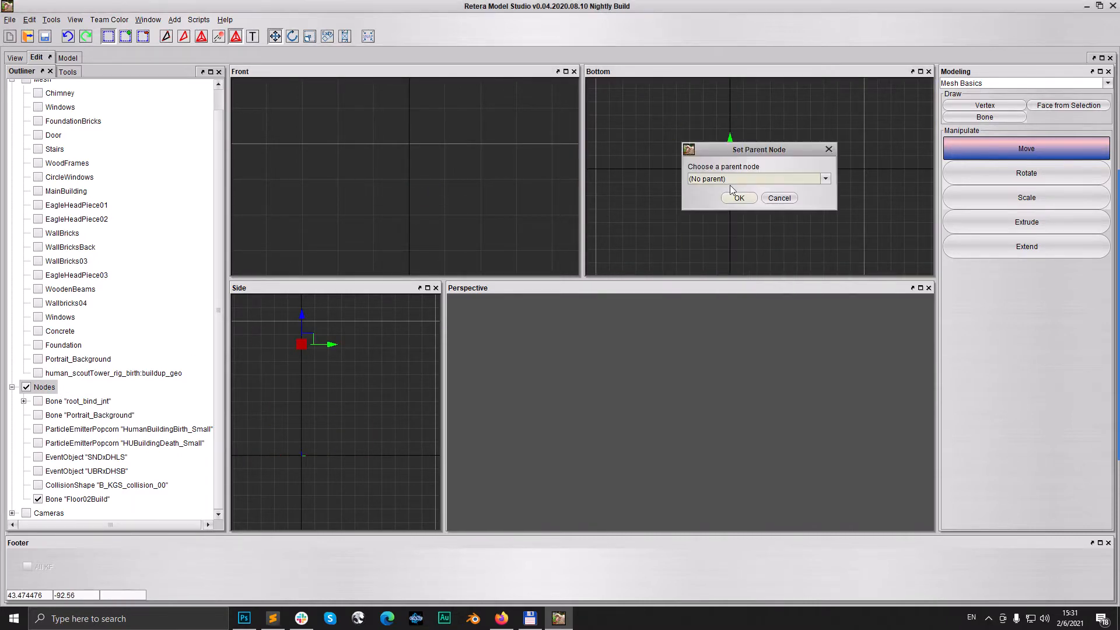
pyautogui.click(758, 178)
pyautogui.click(735, 193)
pyautogui.click(739, 198)
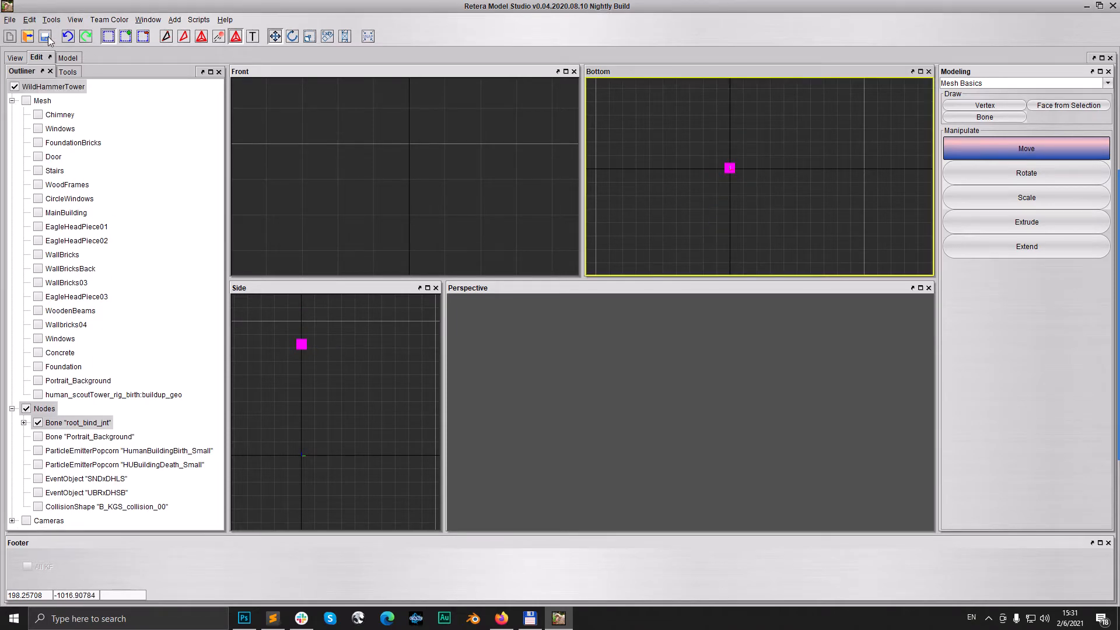
pyautogui.click(48, 37)
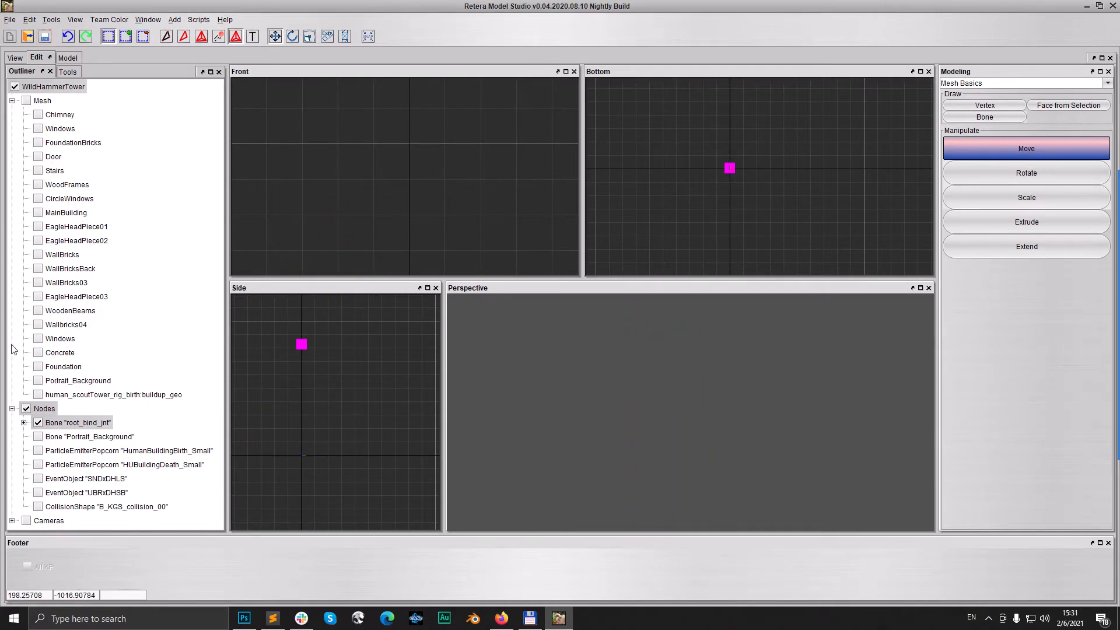
pyautogui.click(70, 115)
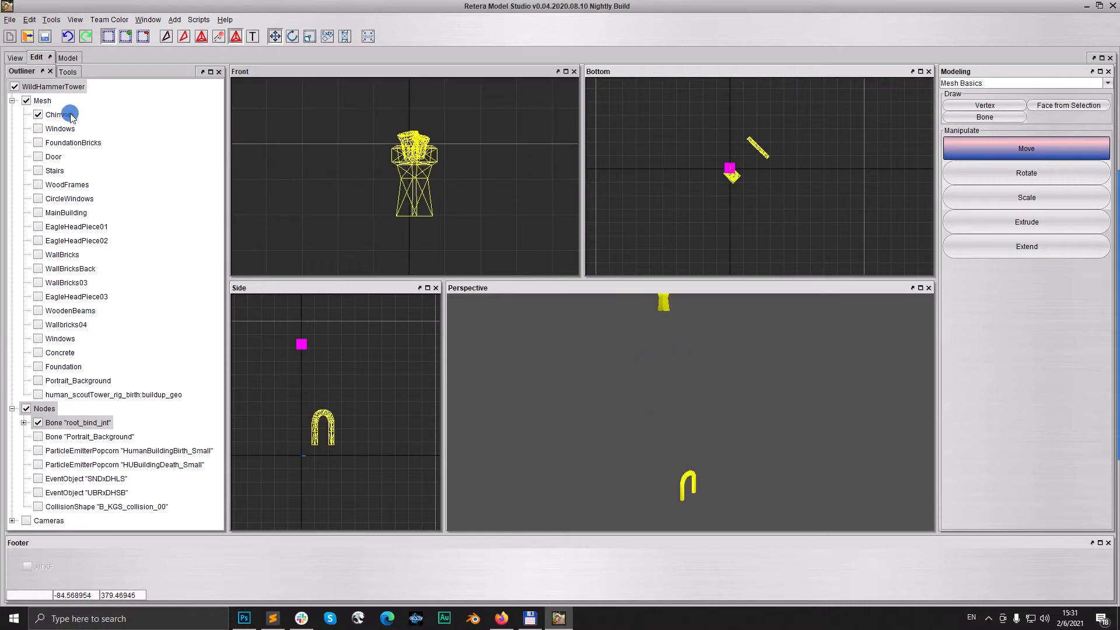
pyautogui.scroll(-9, 365, 193)
pyautogui.moveTo(455, 217); pyautogui.dragTo(438, 147, button='middle')
pyautogui.scroll(-2, 431, 172)
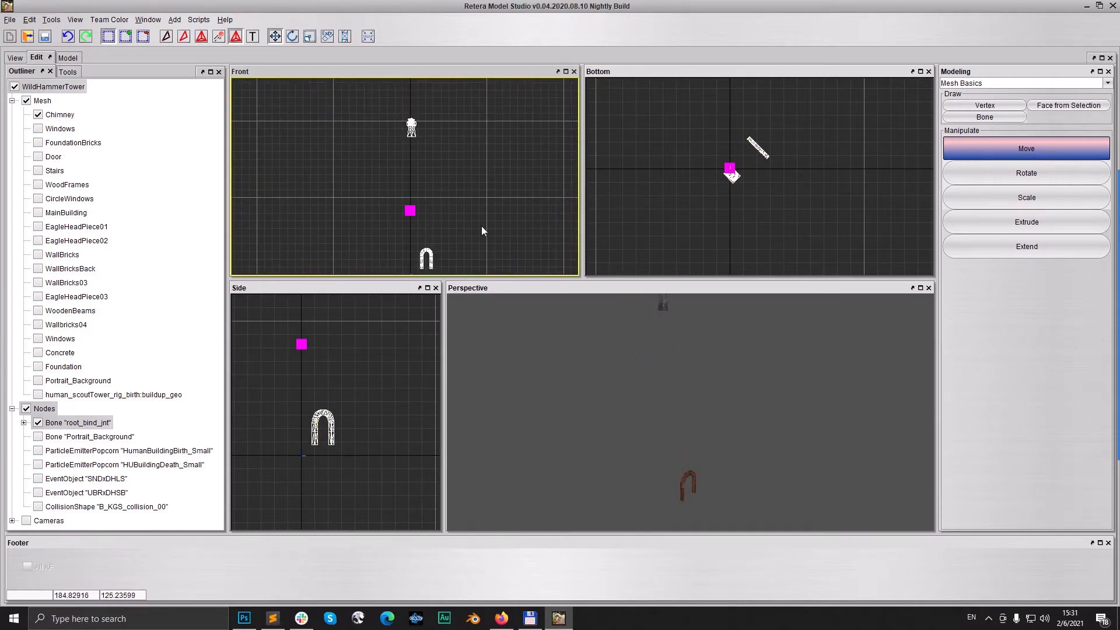
pyautogui.scroll(-1, 481, 231)
pyautogui.click(38, 115)
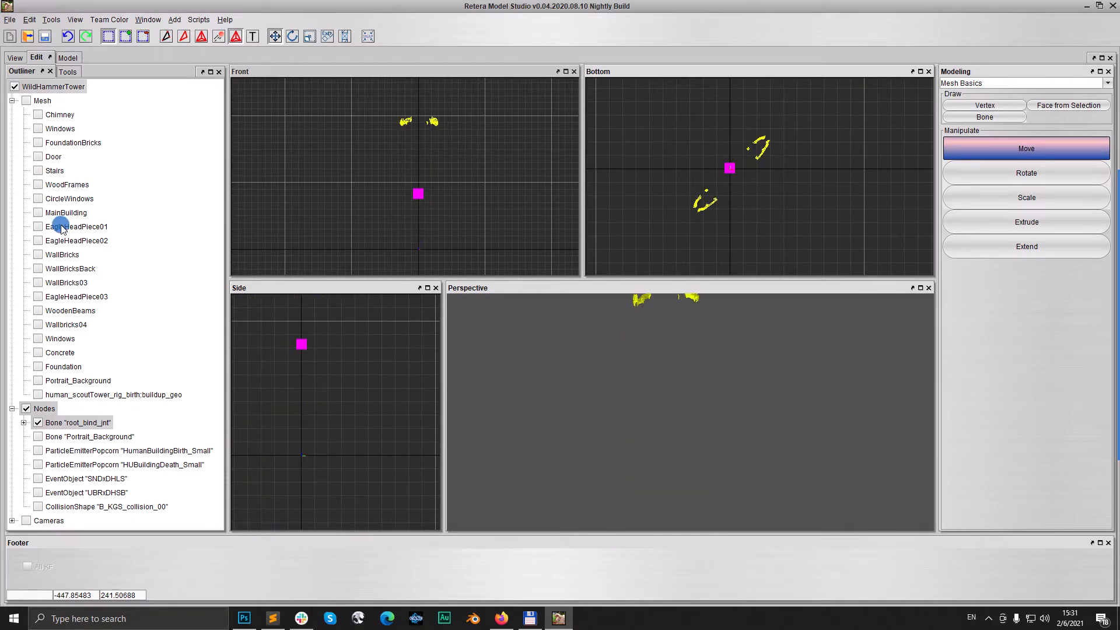
# Step: Show the EagleHeadPiece01, EagleHeadPiece02 and EagleHeadPiece03 meshes
pyautogui.click(38, 226)
pyautogui.click(38, 240)
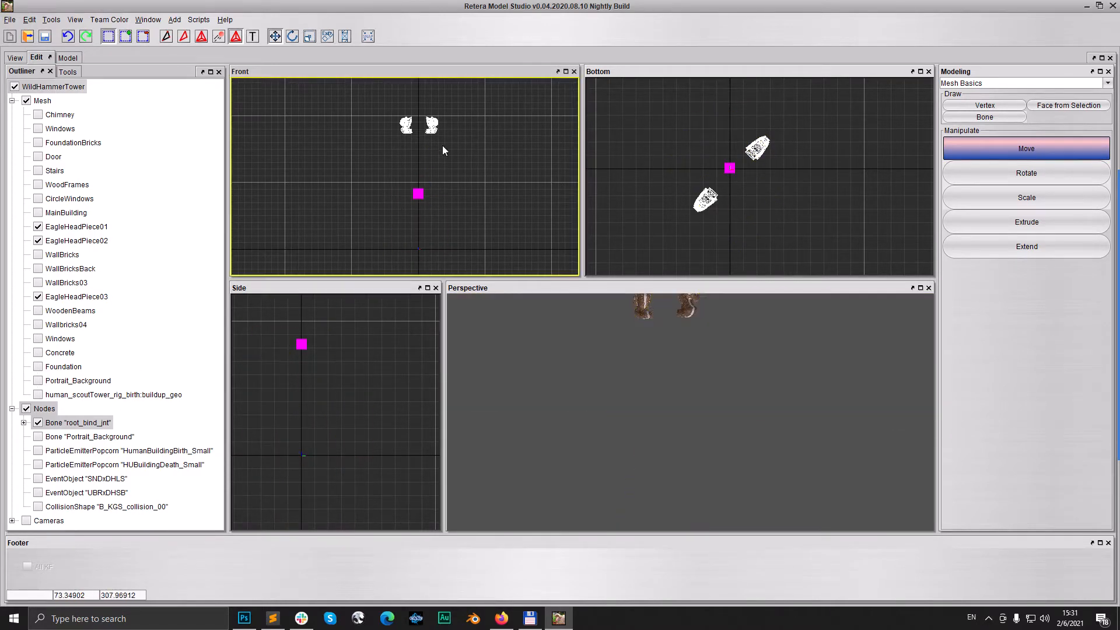
# Step: Create one bone at each of the two eagle heads and raise both bones to just below the heads
pyautogui.click(984, 117)
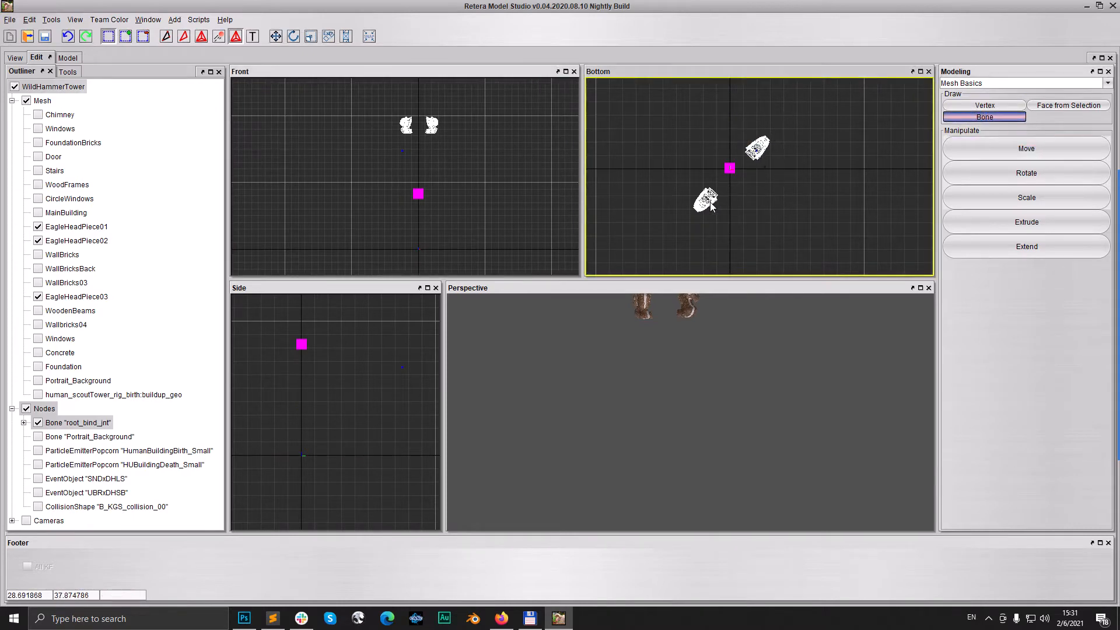
pyautogui.click(754, 150)
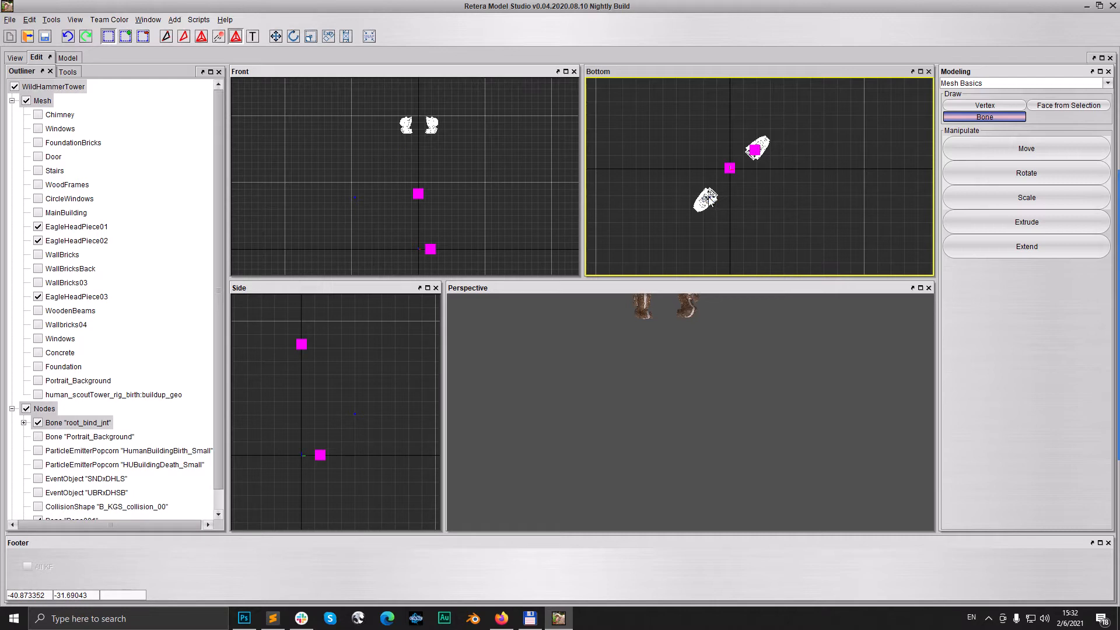
pyautogui.click(708, 197)
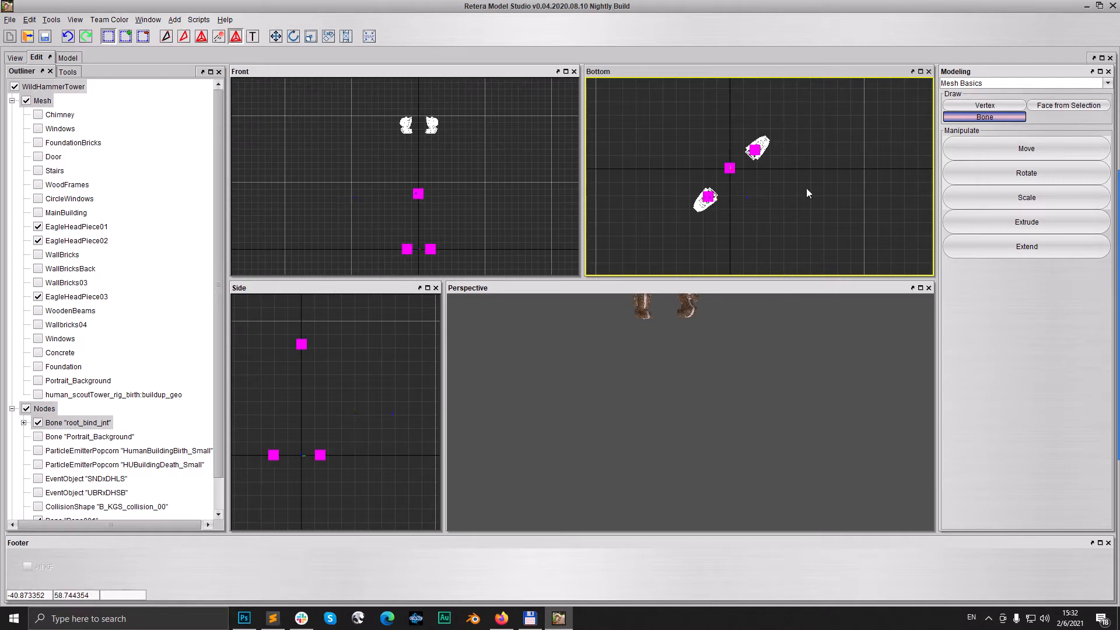
pyautogui.click(1027, 148)
pyautogui.moveTo(457, 263); pyautogui.dragTo(425, 103)
pyautogui.moveTo(471, 145); pyautogui.dragTo(461, 161)
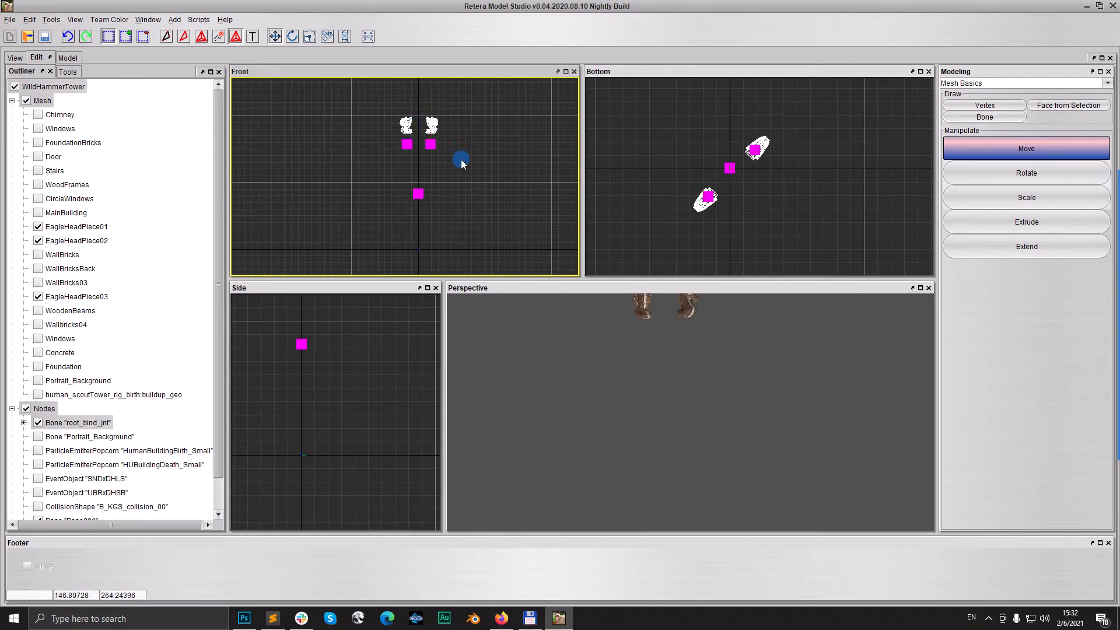
# Step: Rename the bone below the eagle head on the positive X side as EagleHead01
pyautogui.scroll(8, 442, 147)
pyautogui.moveTo(396, 123); pyautogui.dragTo(432, 159)
pyautogui.rightClick(482, 147)
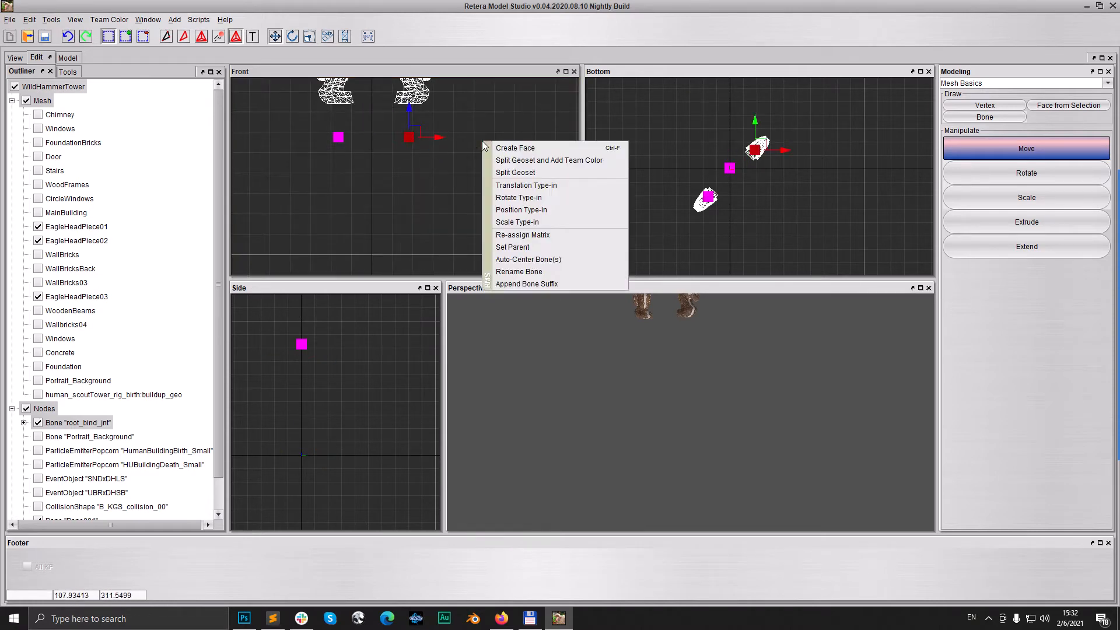
pyautogui.click(536, 272)
pyautogui.write('EagleHead01')
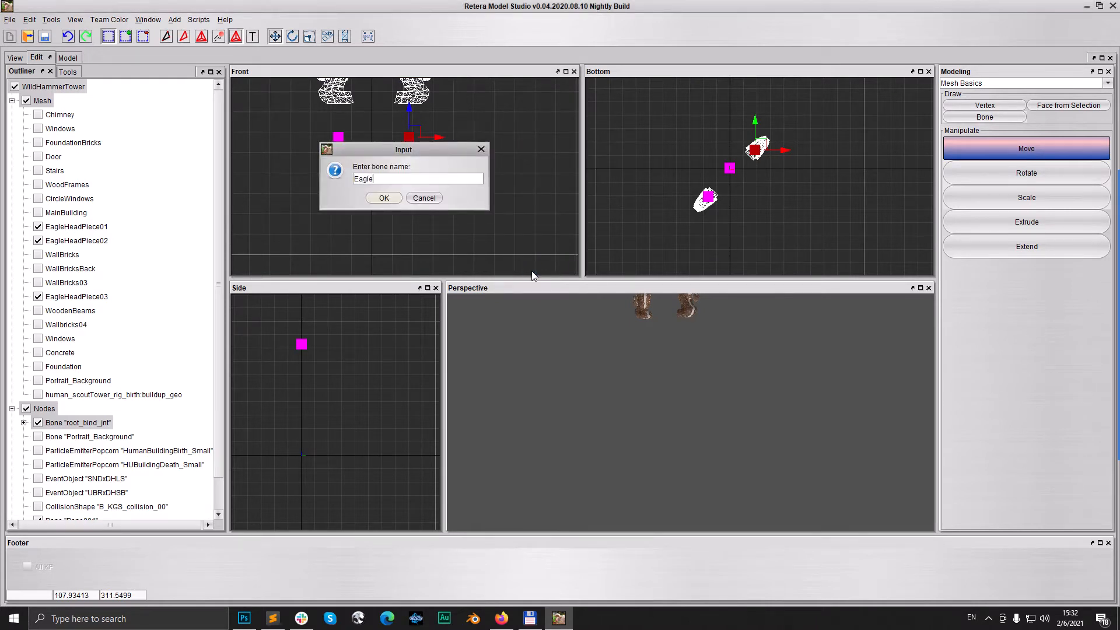
pyautogui.hotkey('shift', 'Left')
pyautogui.hotkey('shift', 'Left')
pyautogui.hotkey('shift', 'Left')
pyautogui.hotkey('shift', 'Left')
pyautogui.hotkey('shift', 'Left')
pyautogui.hotkey('shift', 'Left')
pyautogui.hotkey('shift', 'Left')
pyautogui.hotkey('shift', 'Left')
pyautogui.hotkey('shift', 'Left')
pyautogui.hotkey('shift', 'Left')
pyautogui.hotkey('shift', 'Left')
pyautogui.click(385, 199)
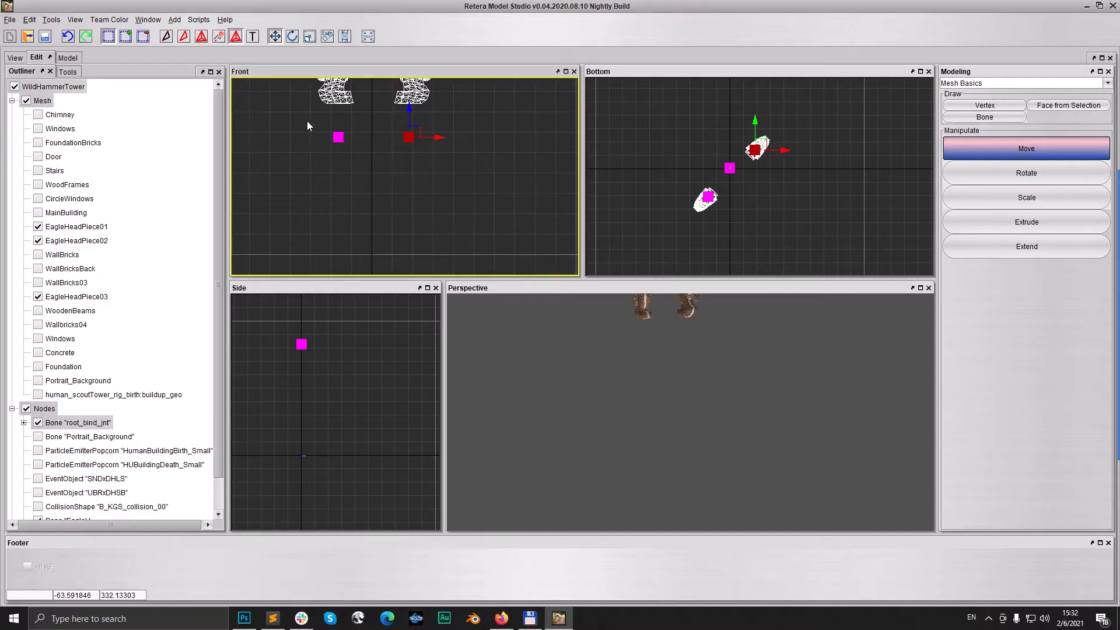
# Step: Rename the bone below the other eagle head as EagleHead02
pyautogui.click(338, 137)
pyautogui.rightClick(285, 141)
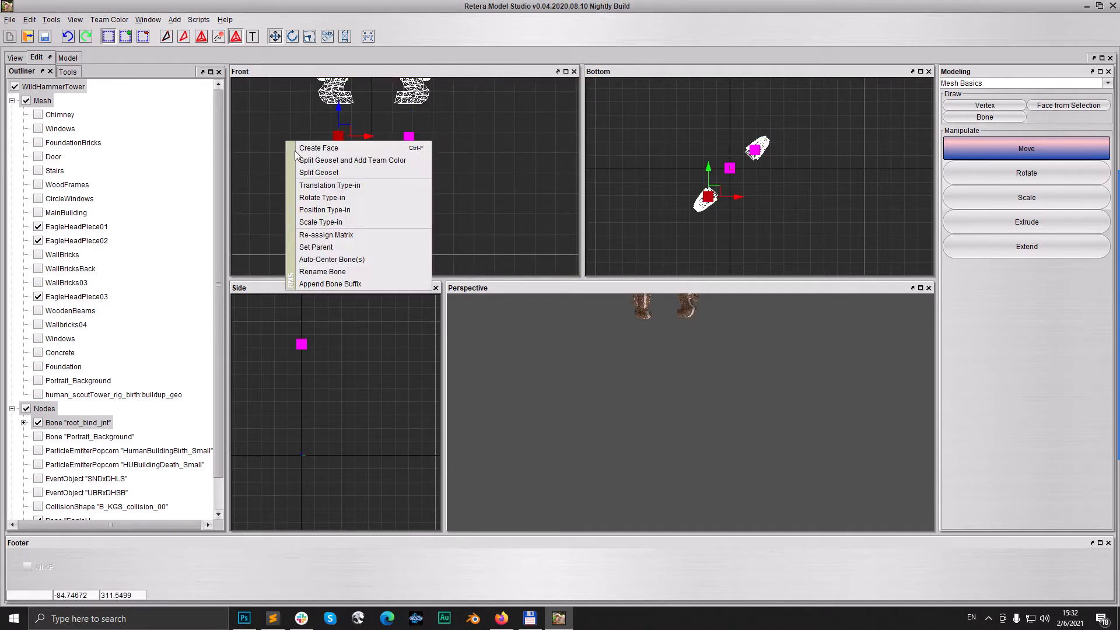
pyautogui.click(322, 272)
pyautogui.press('BackSpace')
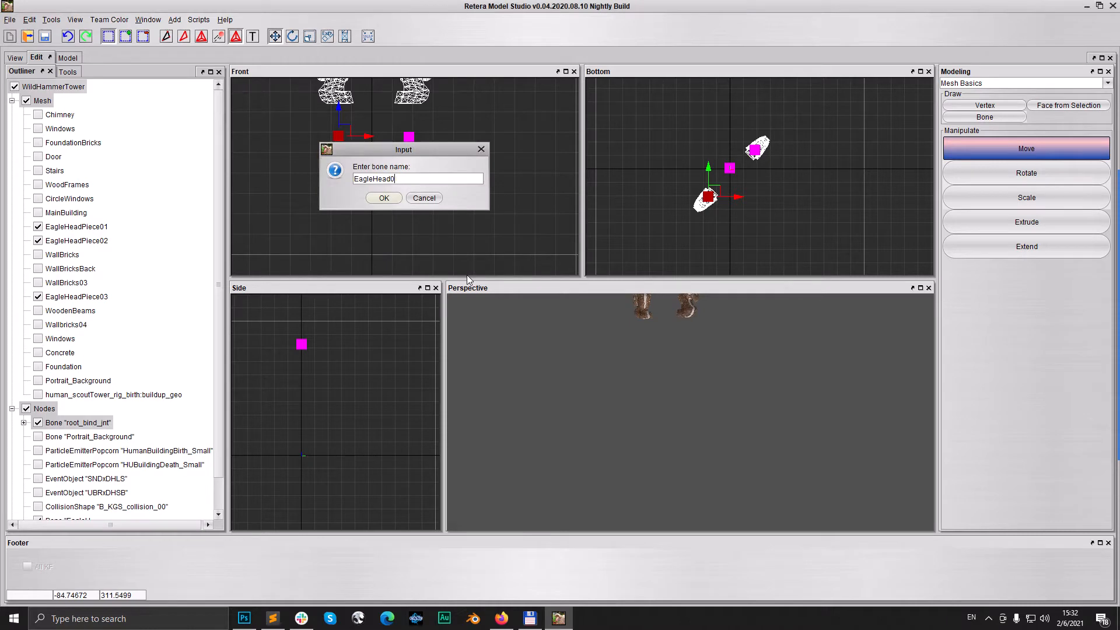
pyautogui.write('2')
pyautogui.press('Return')
# Step: Select the eagle head geometry above the EagleHead02 bone and reassign its matrix to EagleHead02
pyautogui.moveTo(431, 172); pyautogui.dragTo(461, 232, button='middle')
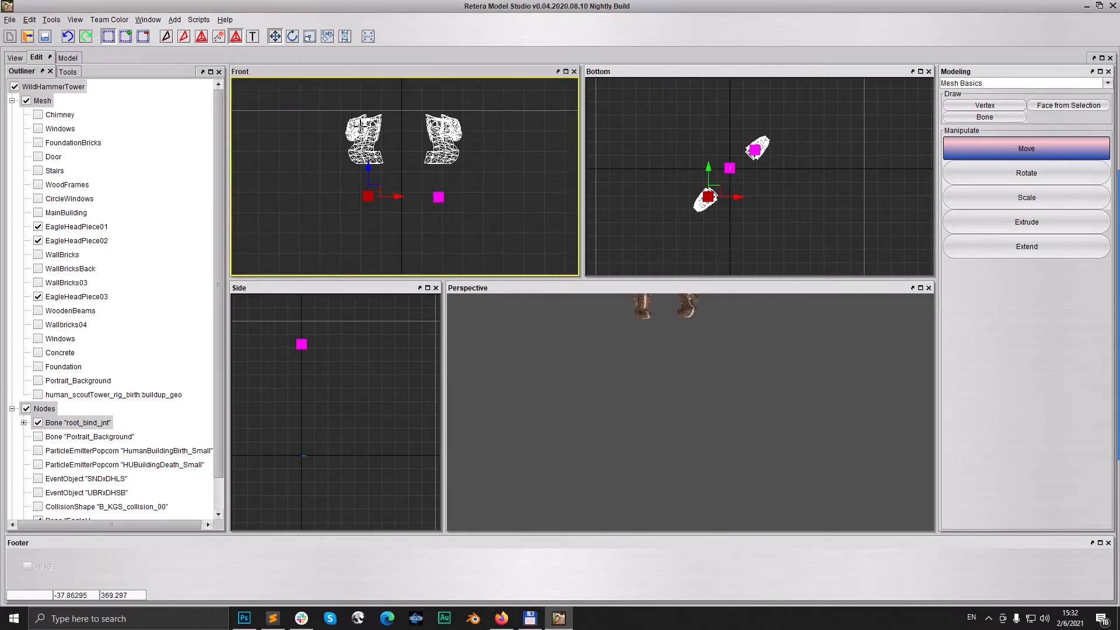
pyautogui.moveTo(323, 102); pyautogui.dragTo(391, 166)
pyautogui.rightClick(315, 156)
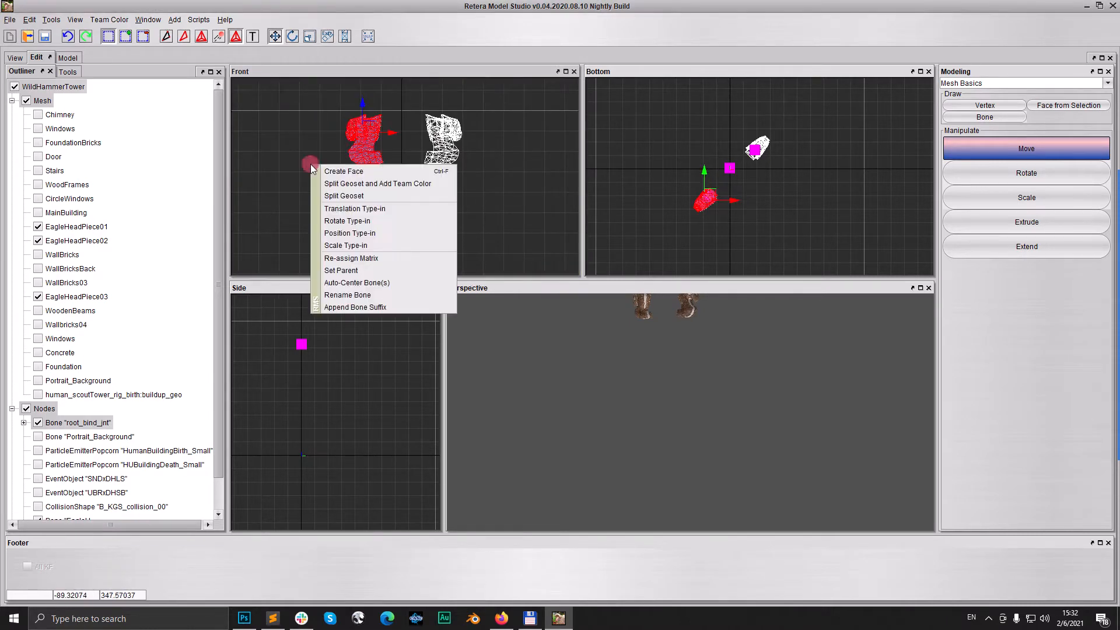
pyautogui.click(338, 244)
pyautogui.click(509, 180)
pyautogui.click(552, 351)
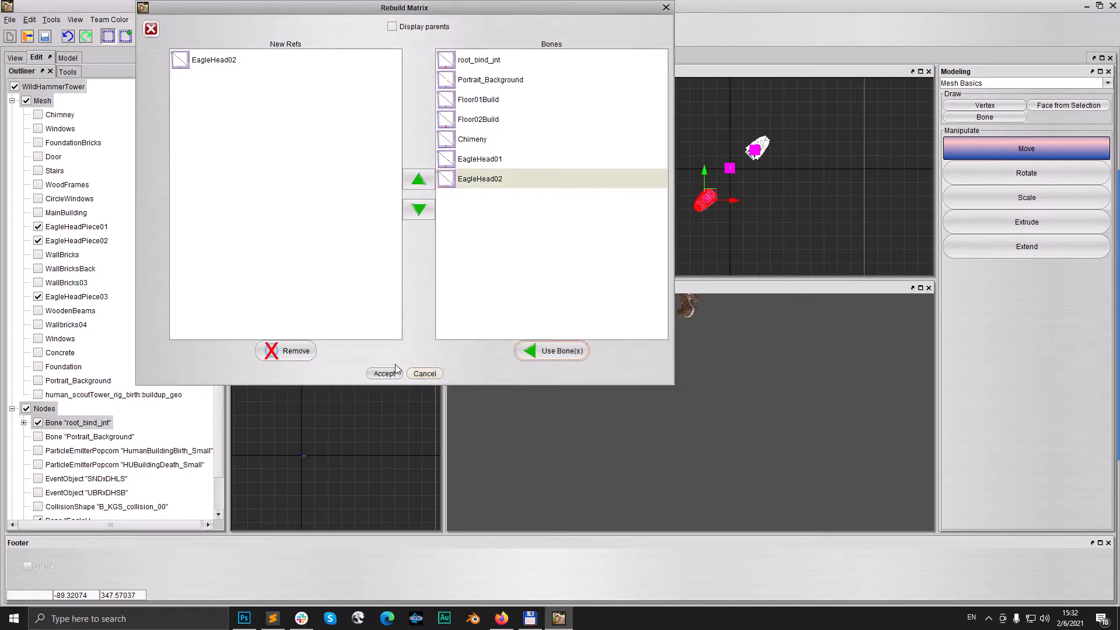
pyautogui.click(384, 374)
# Step: Select the remaining eagle head geometry and reassign its matrix to the EagleHead01 bone
pyautogui.click(441, 130)
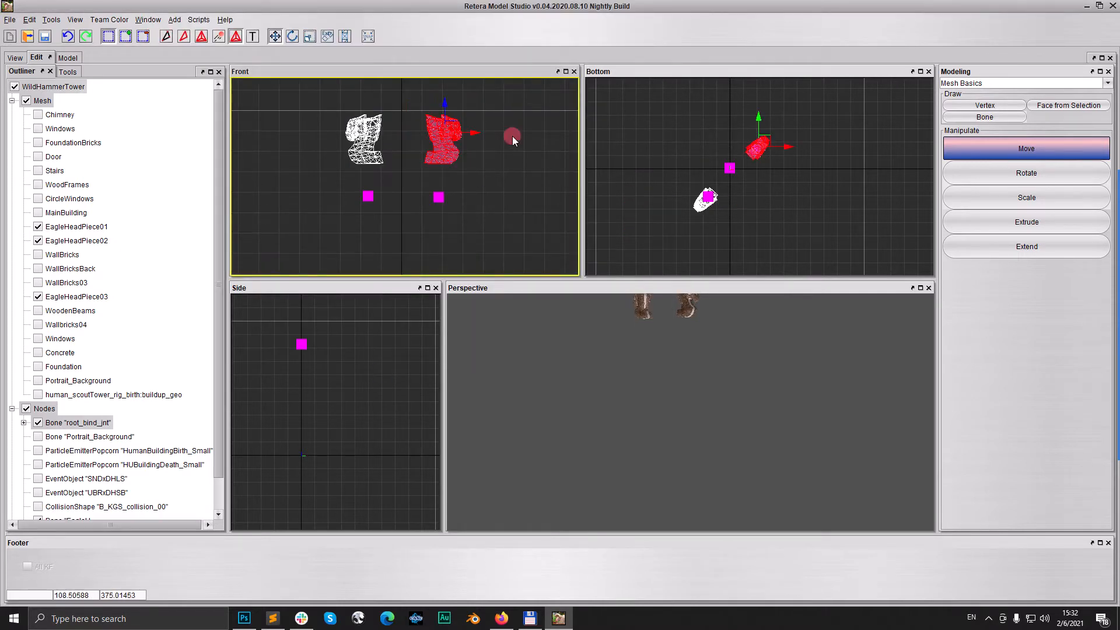
pyautogui.rightClick(513, 135)
pyautogui.click(551, 239)
pyautogui.click(479, 159)
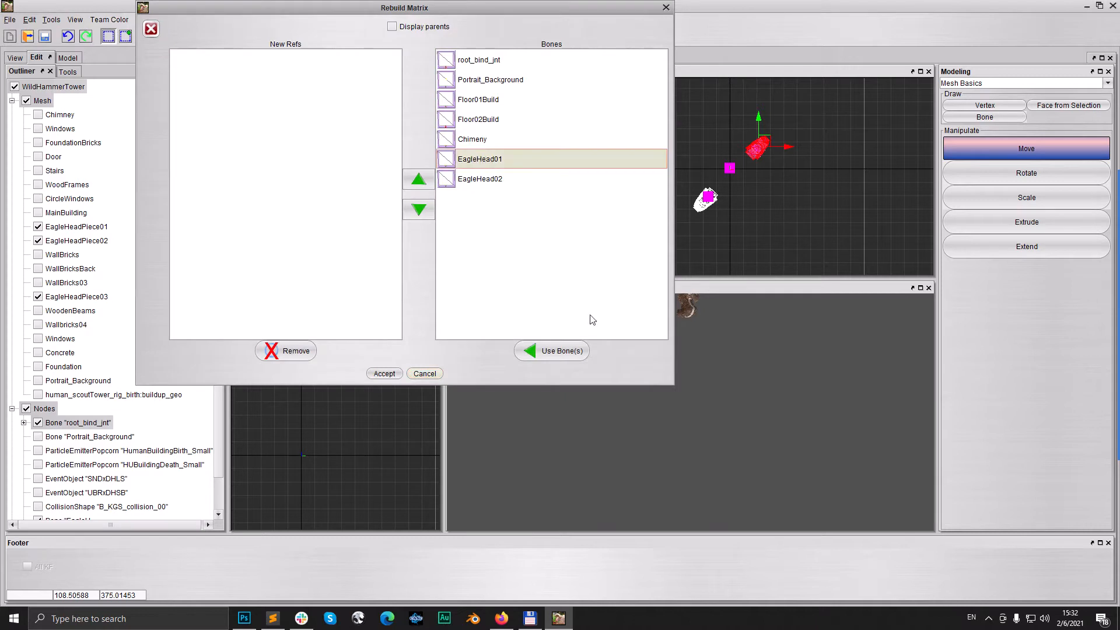
pyautogui.click(552, 351)
pyautogui.click(384, 374)
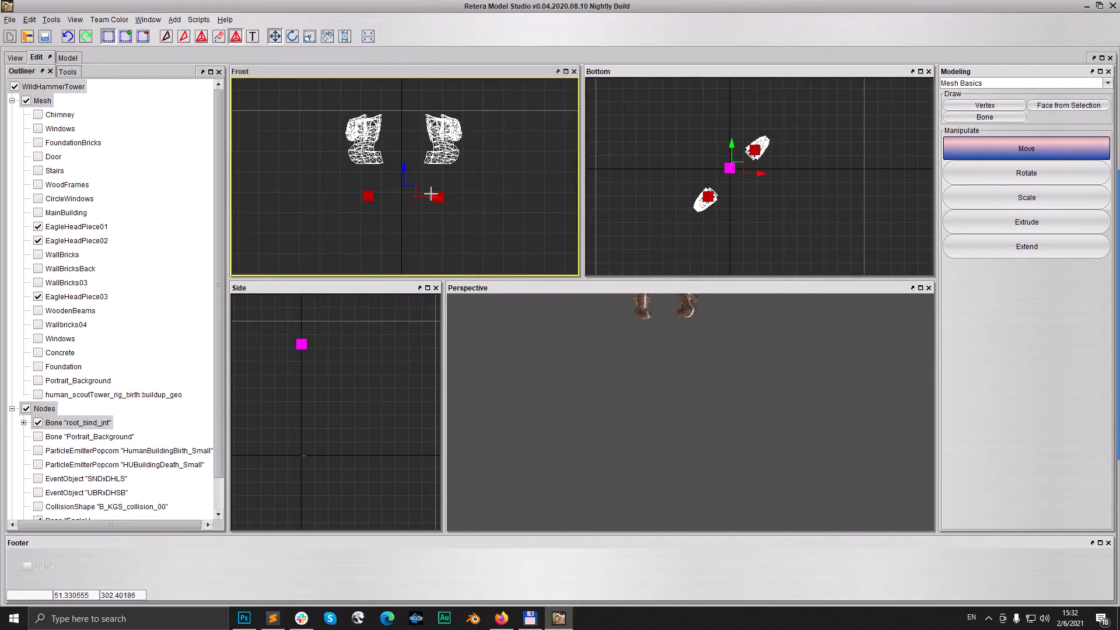
# Step: Raise both eagle head bones into the bases of the heads and parent them under root_bind_jnt
pyautogui.moveTo(404, 166); pyautogui.dragTo(406, 127)
pyautogui.click(437, 181)
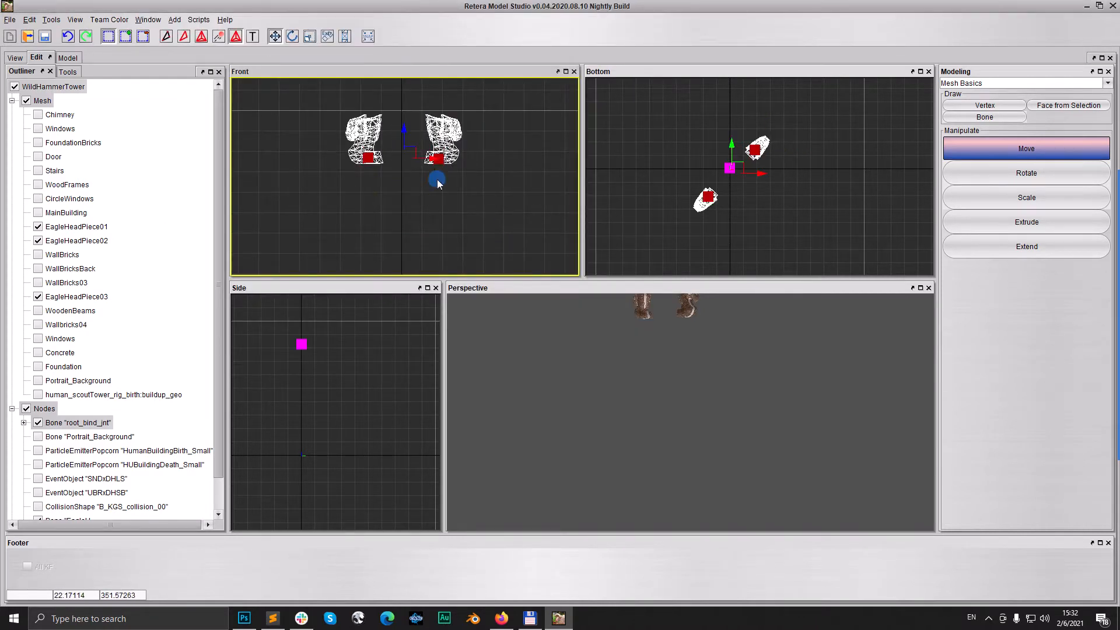
pyautogui.rightClick(455, 191)
pyautogui.click(490, 295)
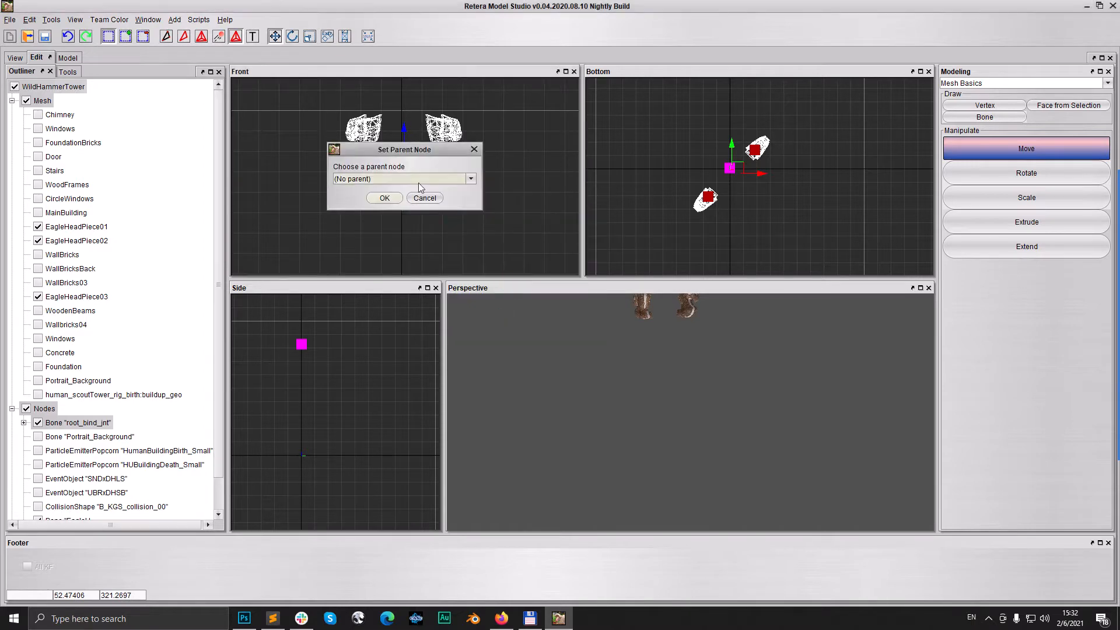
pyautogui.click(404, 181)
pyautogui.click(386, 201)
pyautogui.click(388, 200)
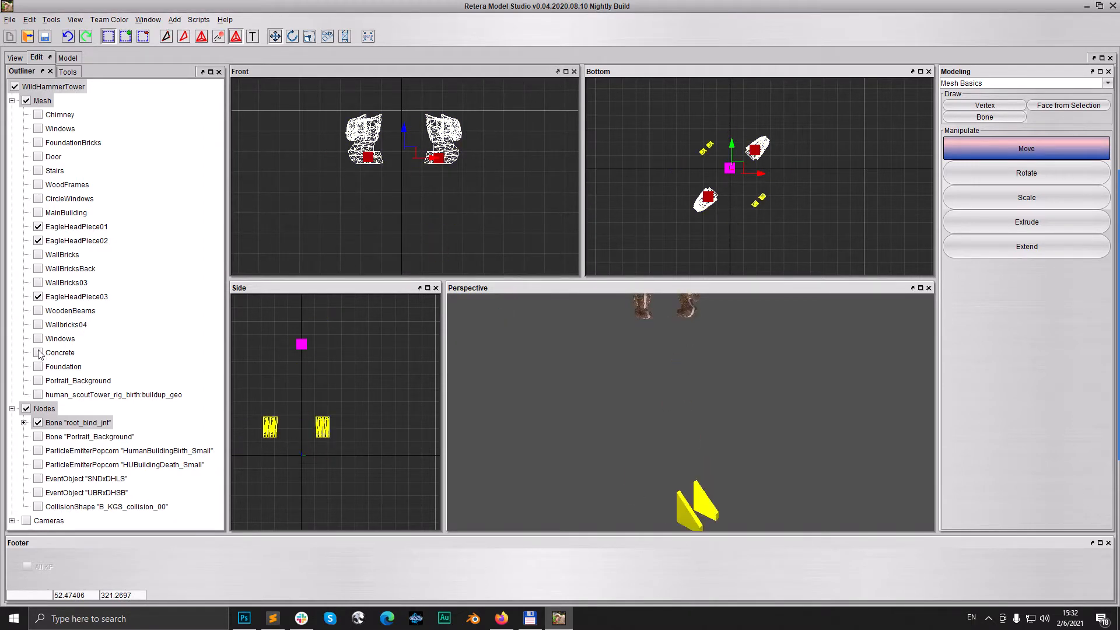
# Step: Hide all nodes and show every mesh except Portrait_Background and human_scoutTower_rig_birth:buildup_geo
pyautogui.click(26, 100)
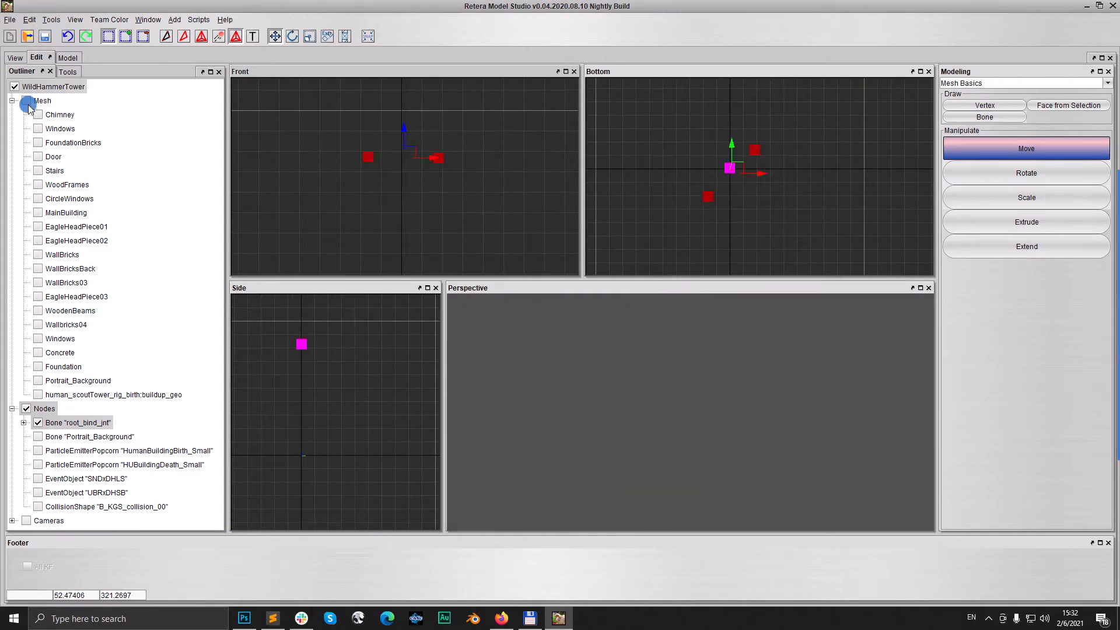
pyautogui.click(26, 100)
pyautogui.scroll(-3, 507, 228)
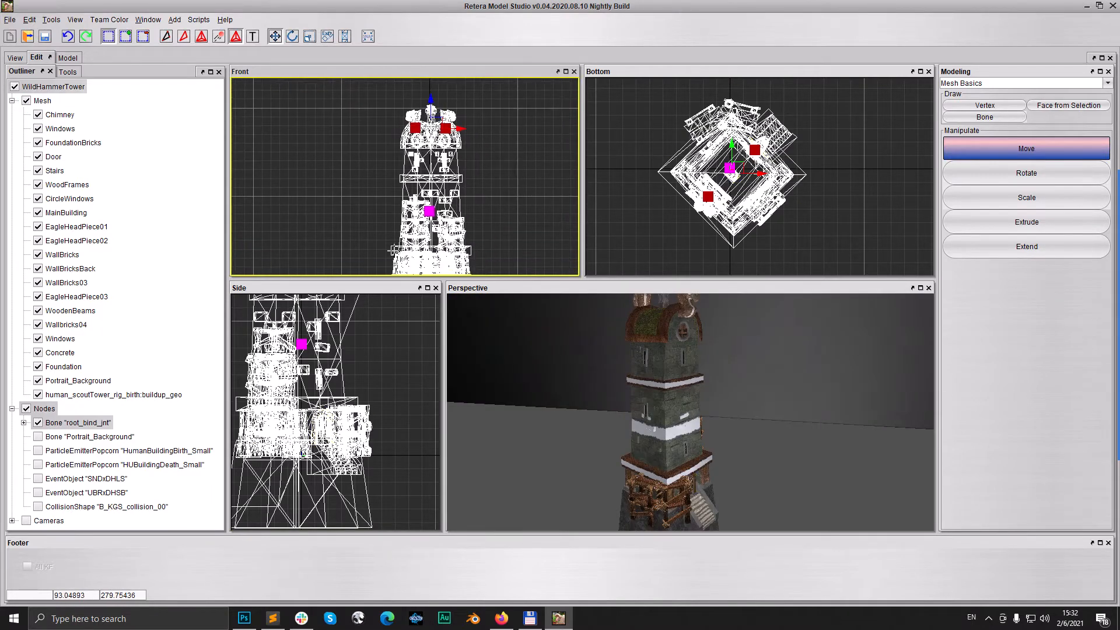
pyautogui.click(26, 409)
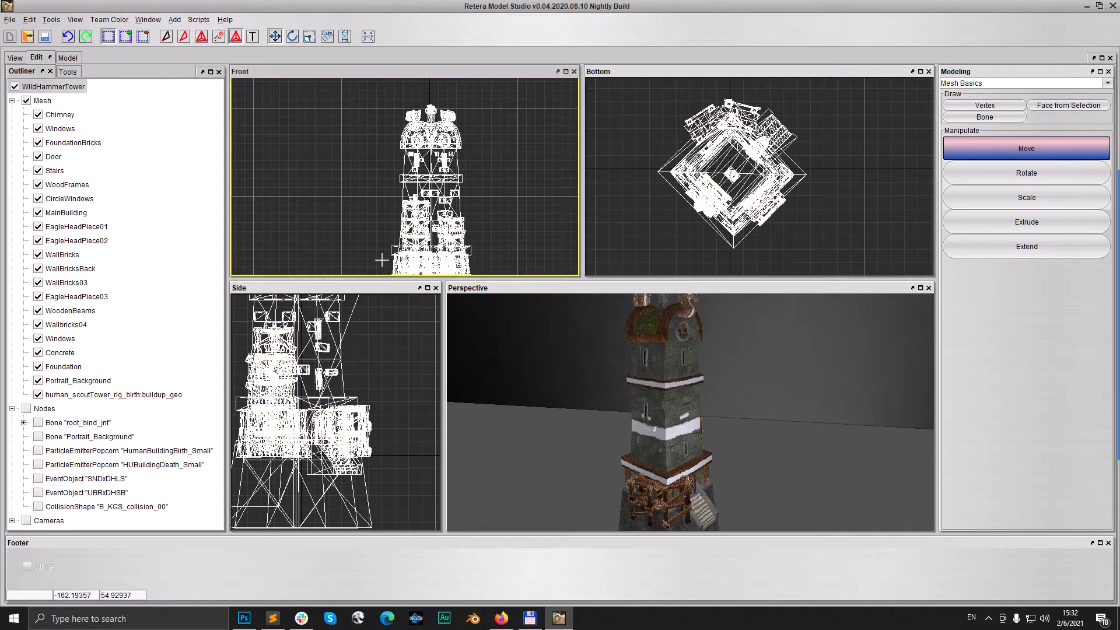
pyautogui.scroll(2, 387, 250)
pyautogui.click(38, 395)
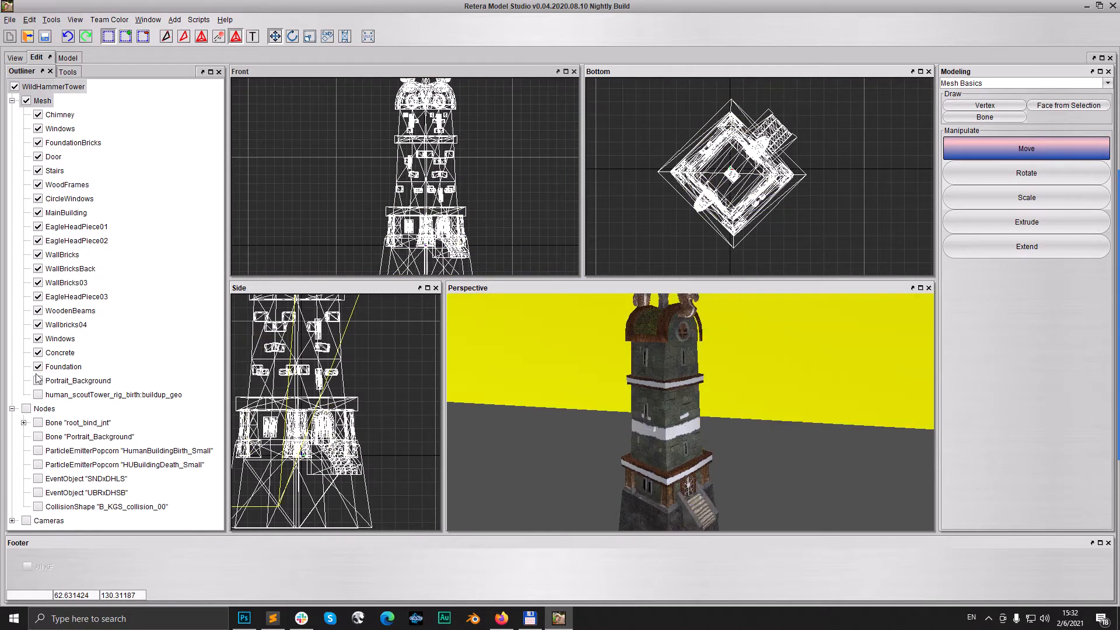
pyautogui.click(38, 380)
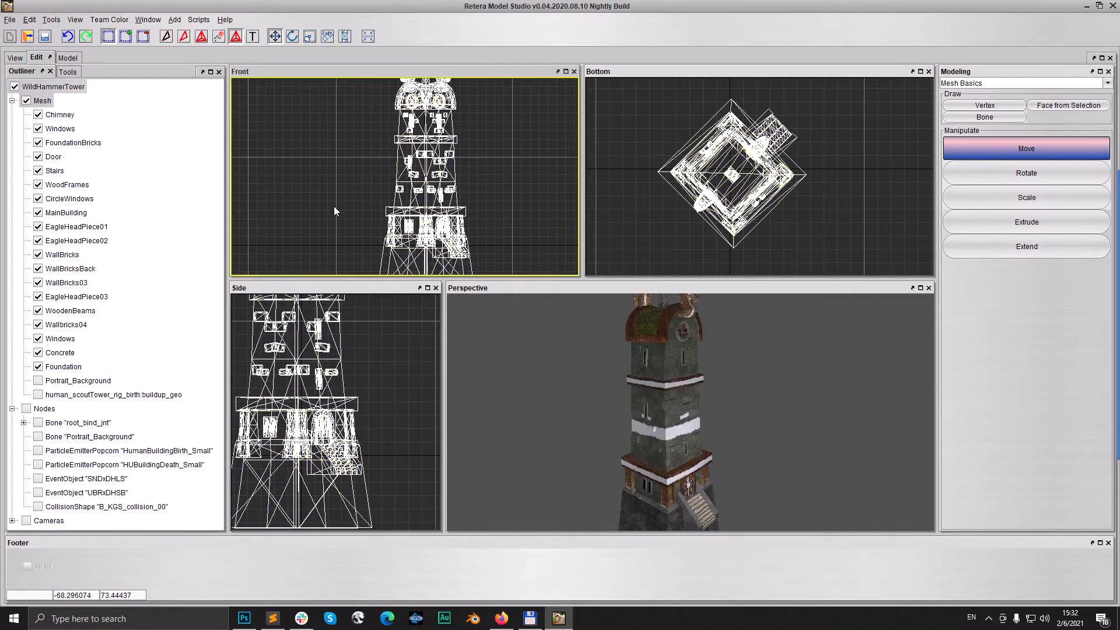
# Step: Isolate the MainBuilding mesh and select the arched roof trim at the tower's top to examine it
pyautogui.click(27, 100)
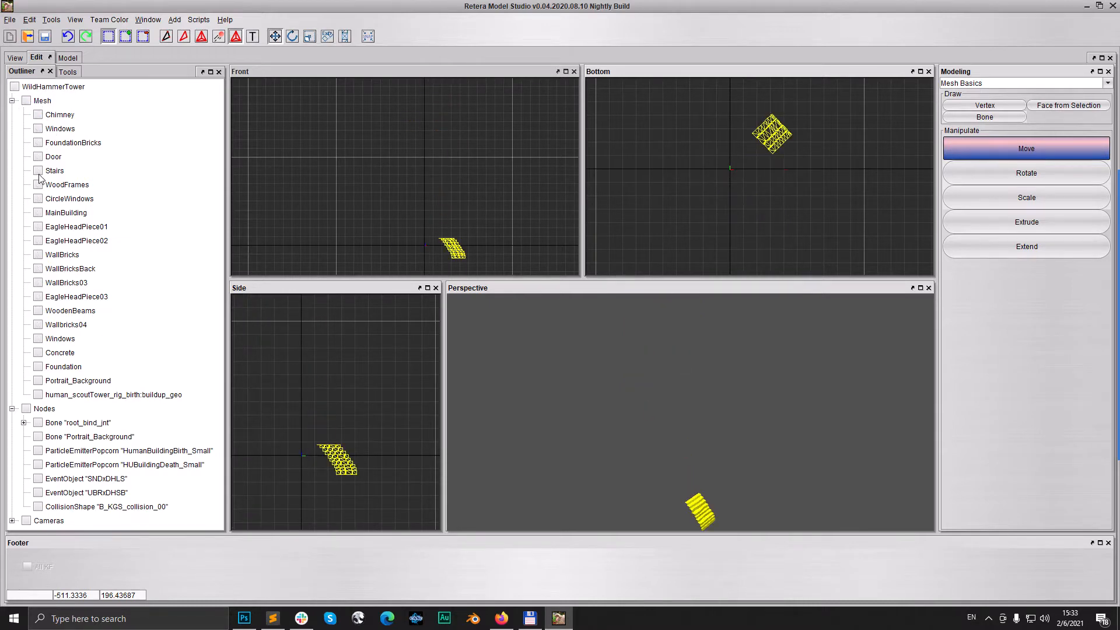
pyautogui.click(37, 212)
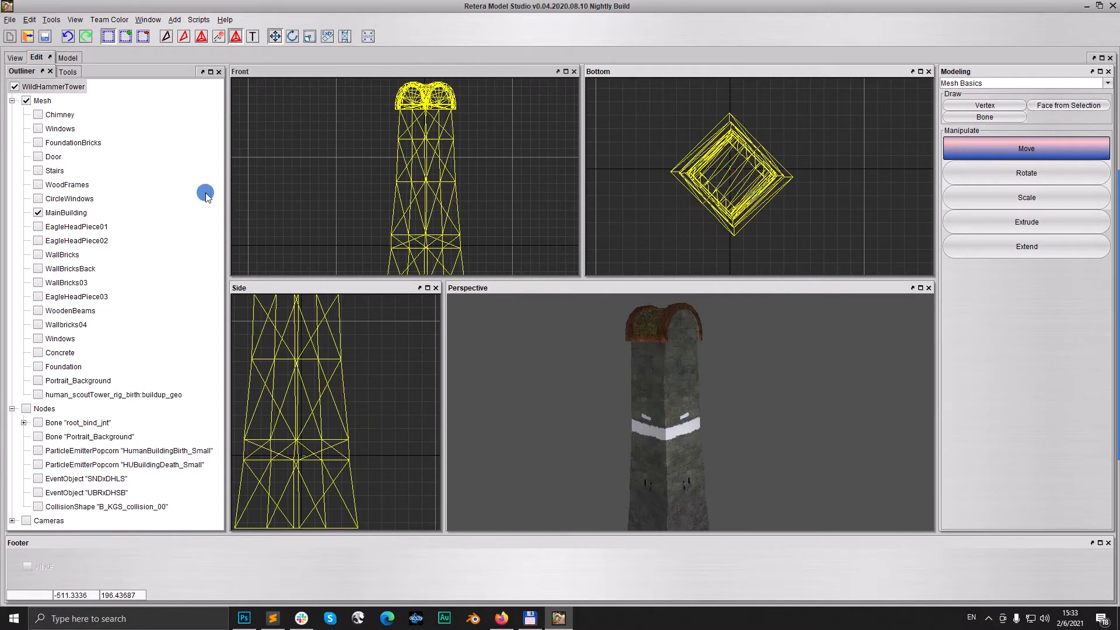
pyautogui.scroll(8, 474, 151)
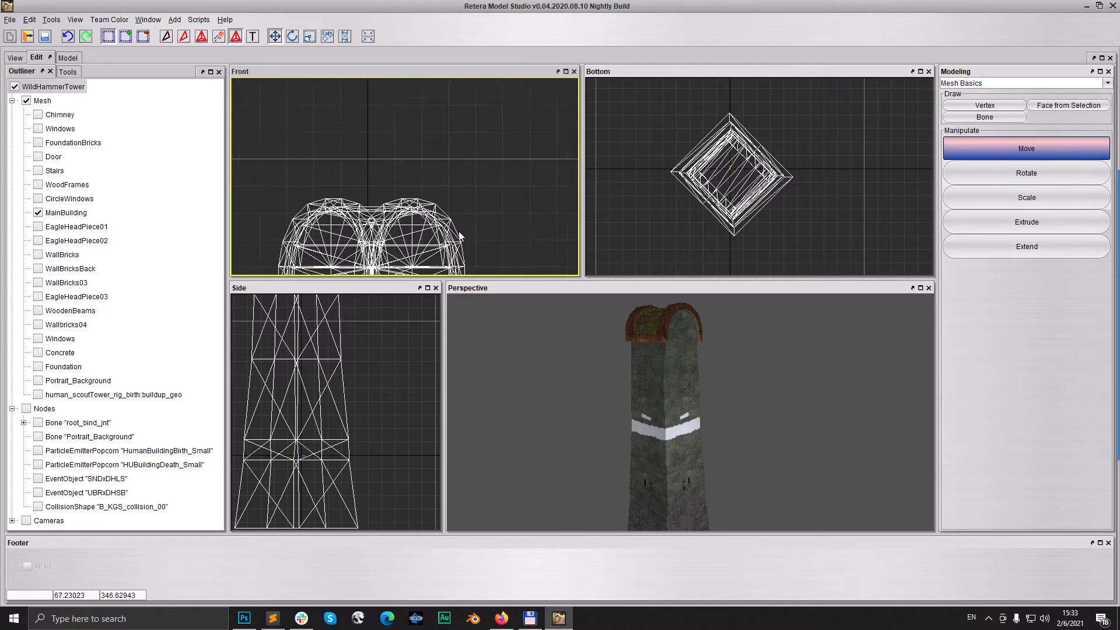
pyautogui.click(477, 219)
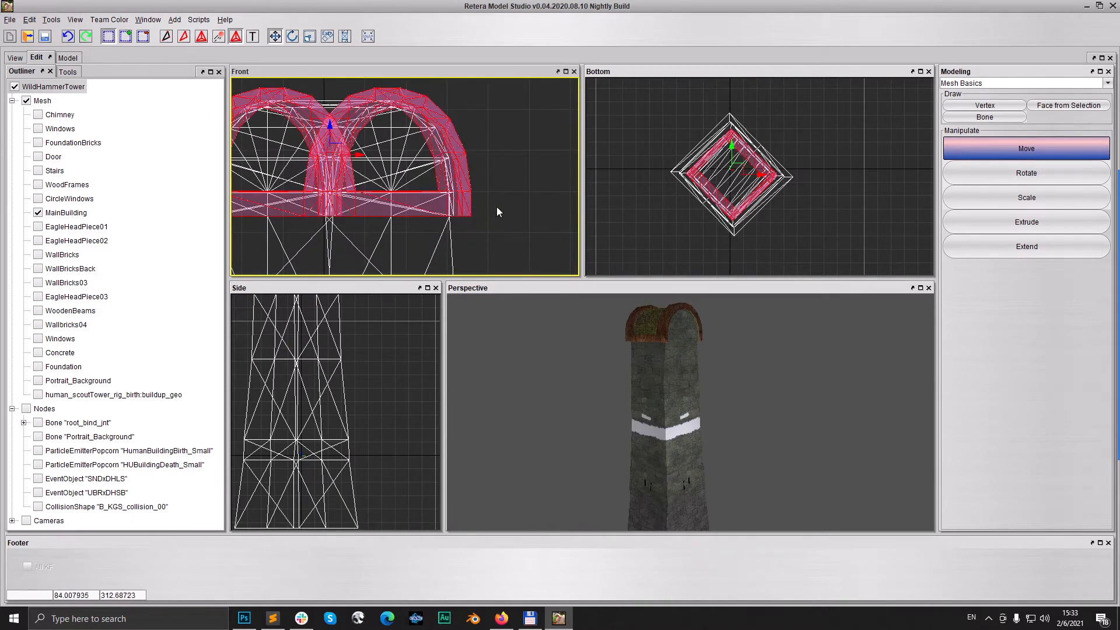
pyautogui.moveTo(697, 338); pyautogui.dragTo(736, 404, button='middle')
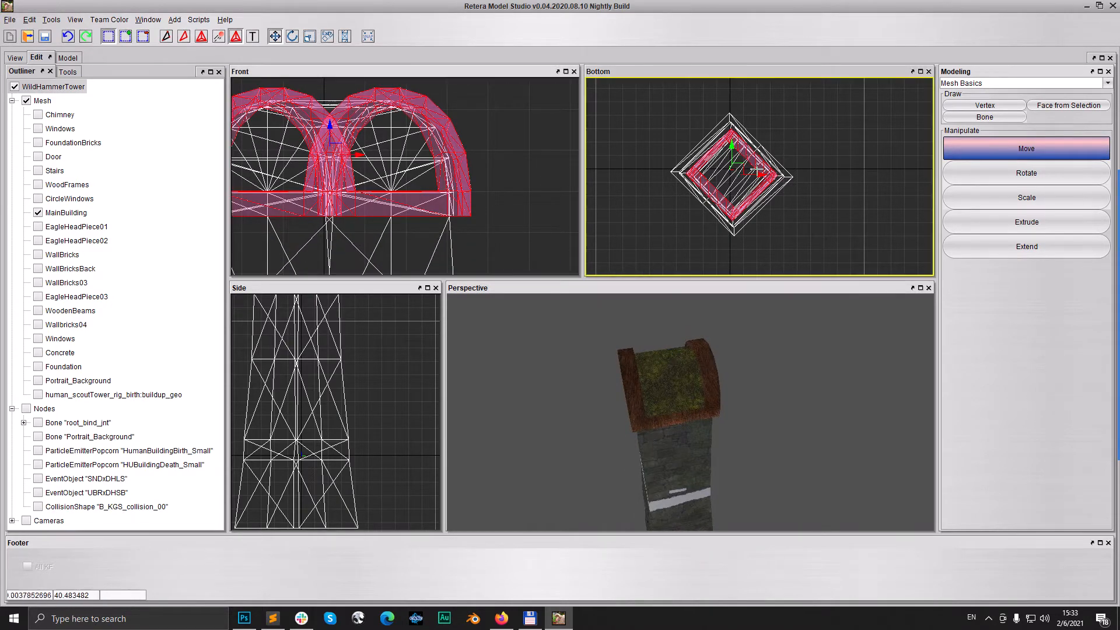
pyautogui.scroll(4, 746, 172)
pyautogui.scroll(10, 376, 432)
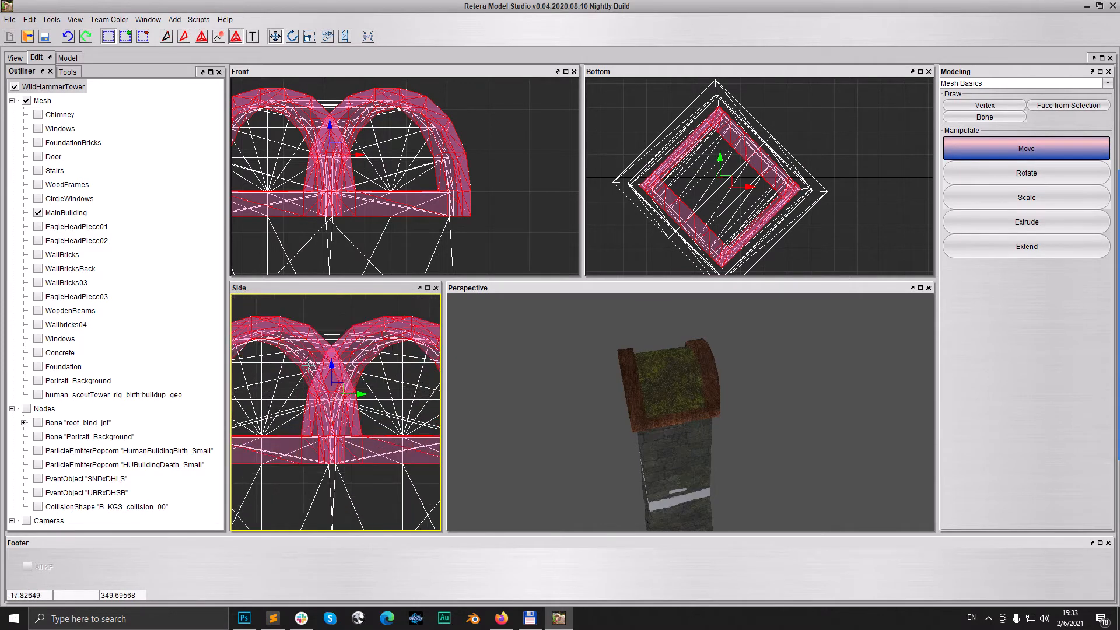
pyautogui.scroll(3, 376, 432)
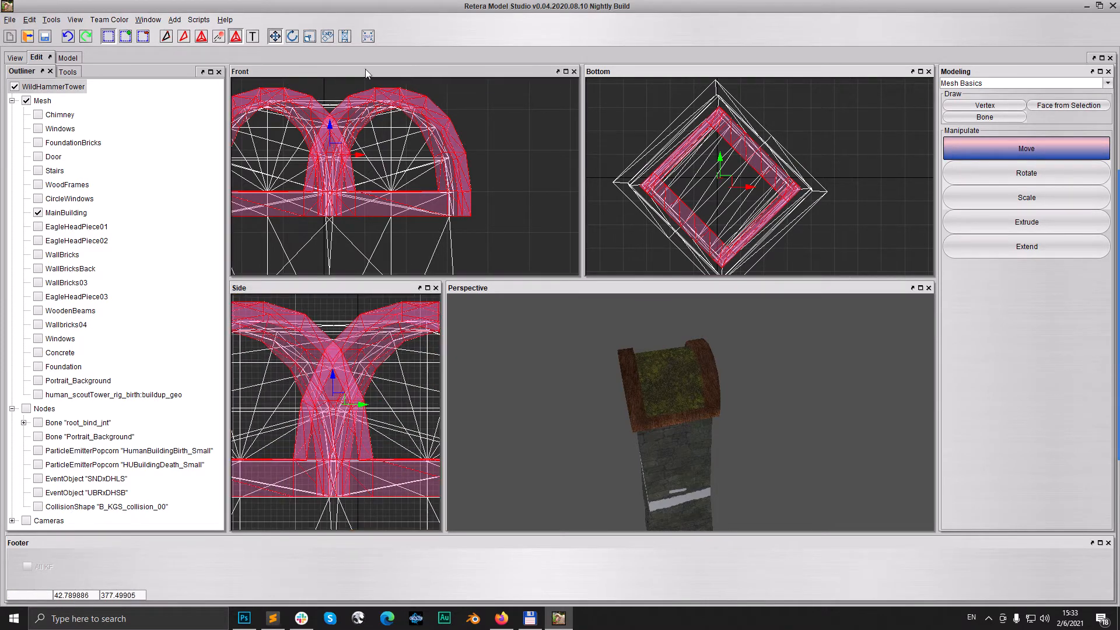
# Step: Select the mossy roof section inside the trim, try moving it upward, and undo the move
pyautogui.click(332, 104)
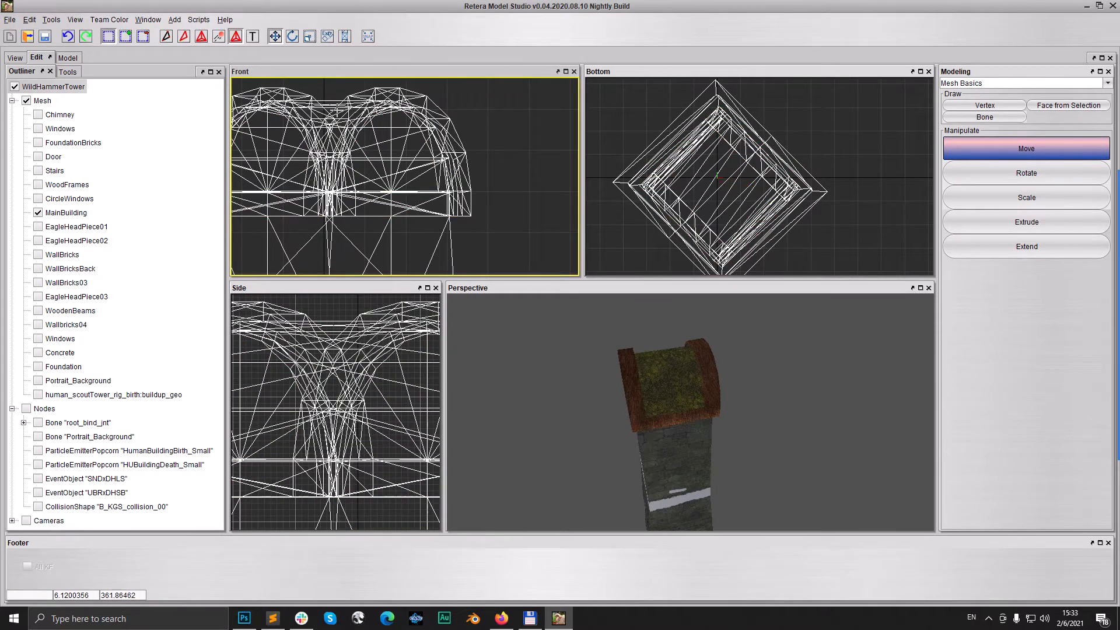
pyautogui.click(331, 107)
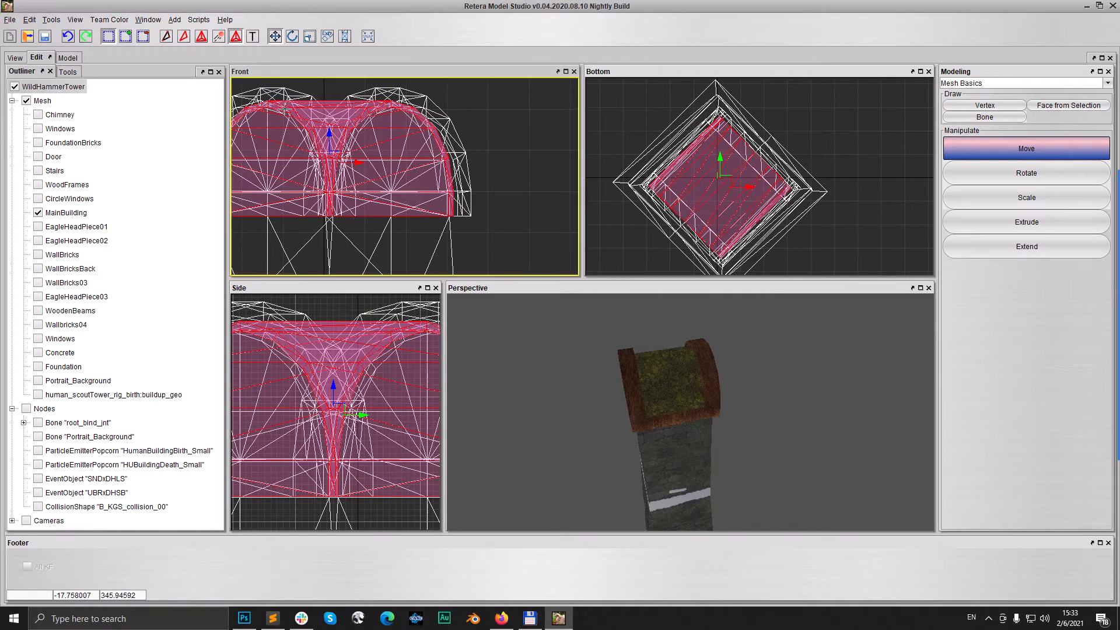
pyautogui.scroll(-1, 290, 116)
pyautogui.moveTo(320, 124); pyautogui.dragTo(320, 82)
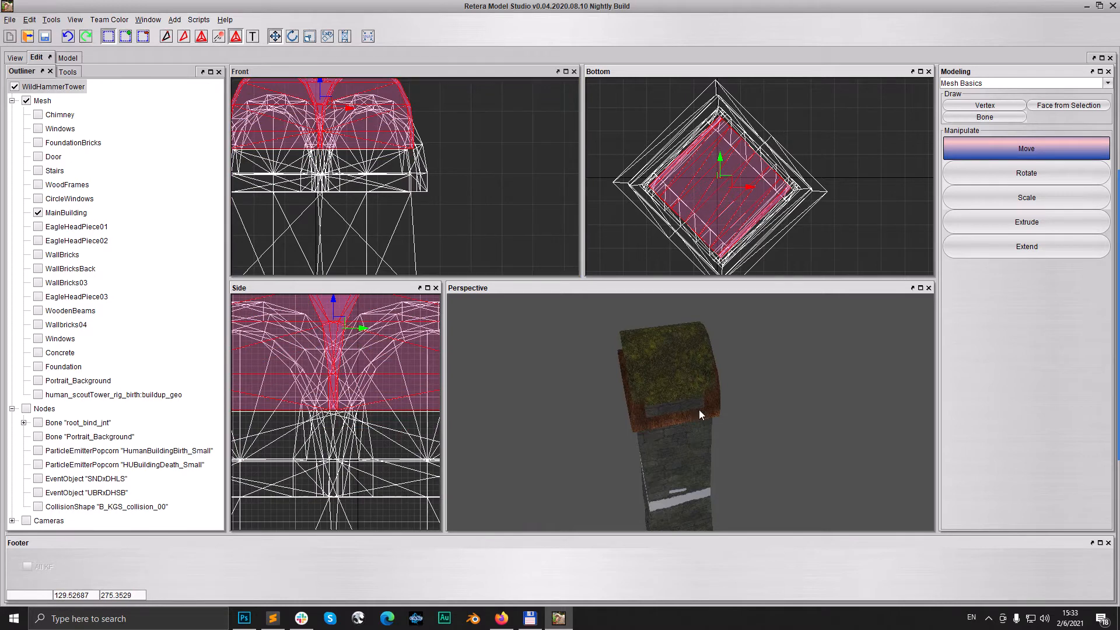
pyautogui.moveTo(669, 428); pyautogui.dragTo(732, 402)
pyautogui.click(69, 37)
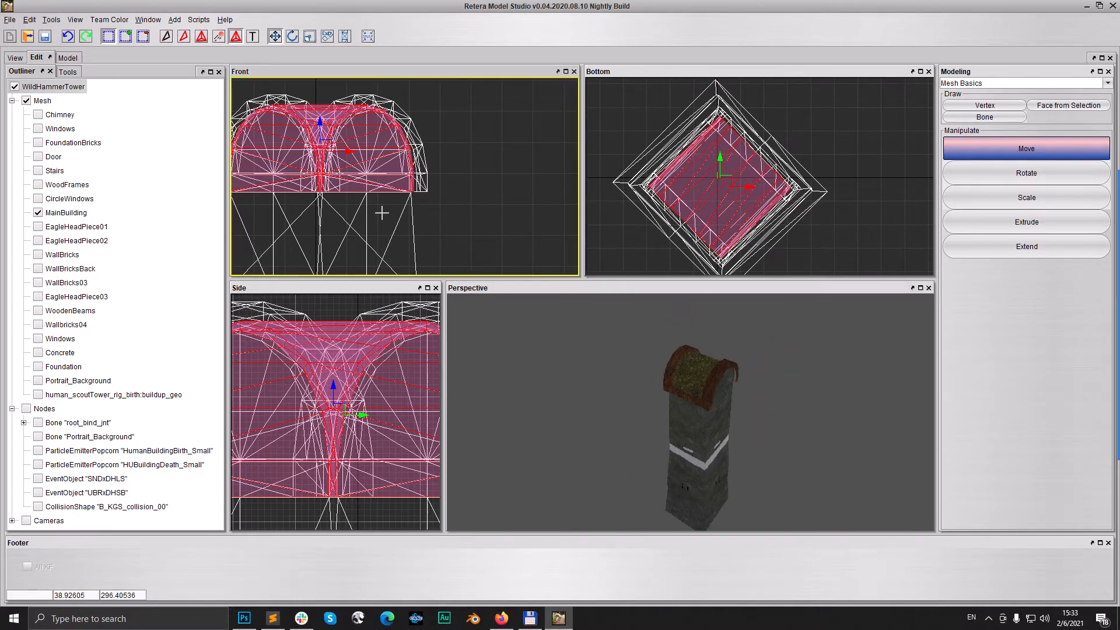
# Step: Clear the roof selection and hide all meshes
pyautogui.scroll(-5, 403, 215)
pyautogui.click(425, 216)
pyautogui.moveTo(673, 430); pyautogui.dragTo(694, 415)
pyautogui.click(27, 101)
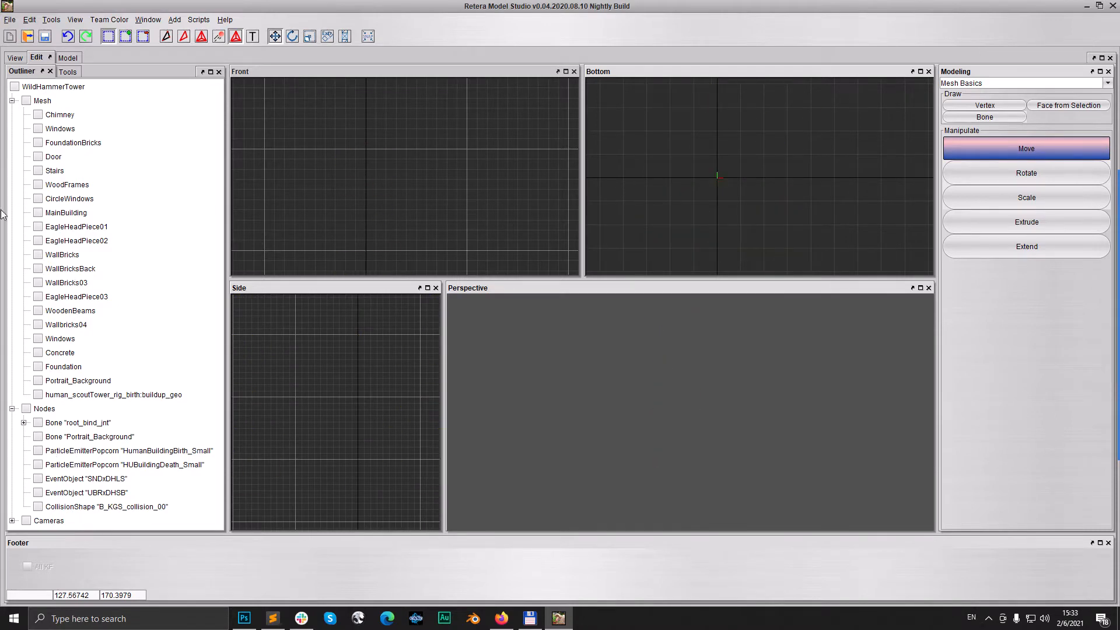
# Step: Expand root_bind_jnt and show only its child bones Floor01Build, Floor02Build, Chimeny, EagleHead01 and EagleHead02
pyautogui.click(23, 423)
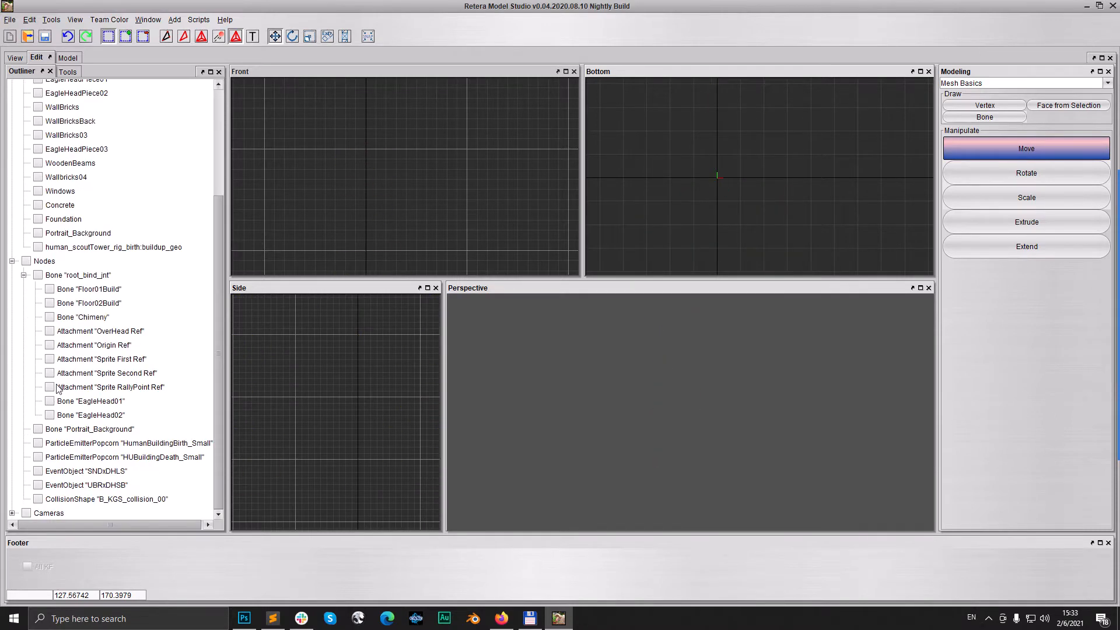
pyautogui.click(50, 289)
pyautogui.click(49, 303)
pyautogui.click(50, 317)
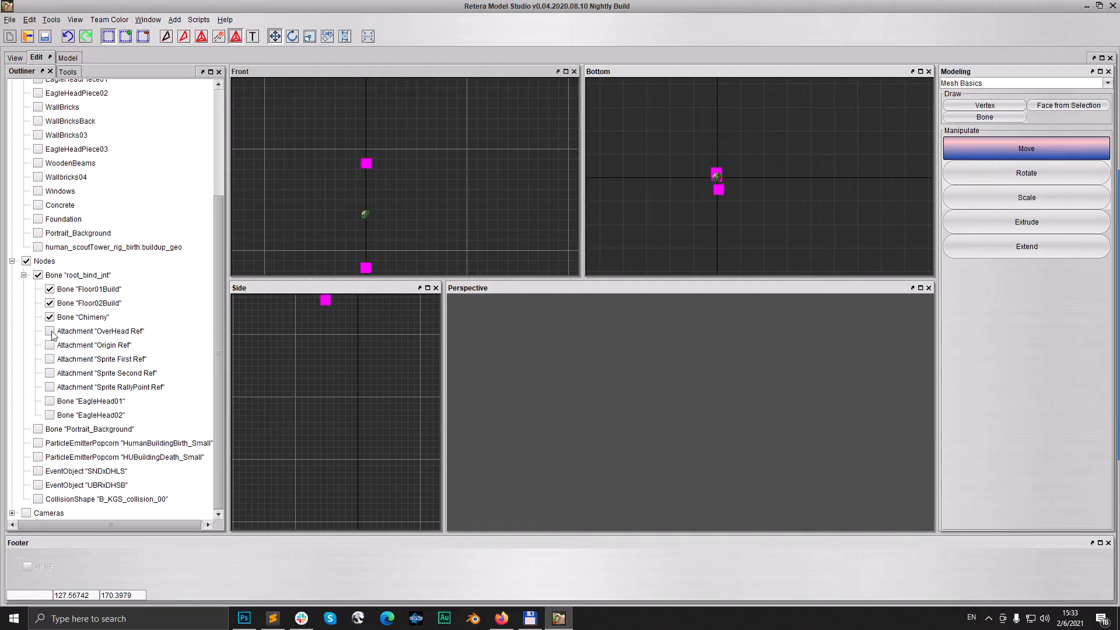
pyautogui.click(49, 401)
pyautogui.click(50, 415)
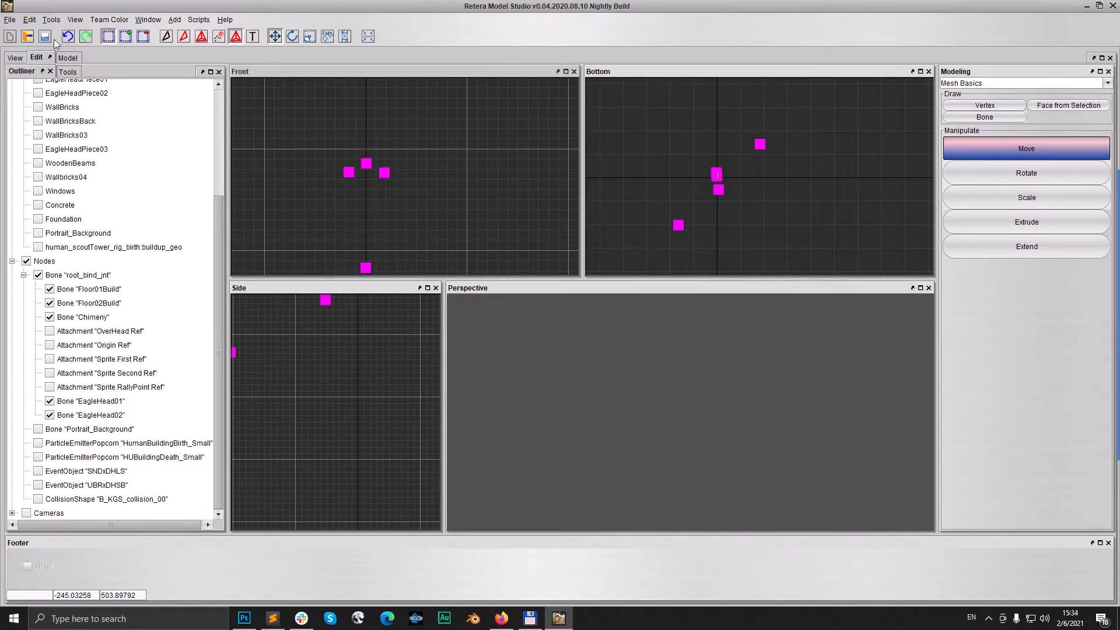
# Step: Open the animation preview and examine the whole tower from its base to the eagle heads
pyautogui.click(15, 58)
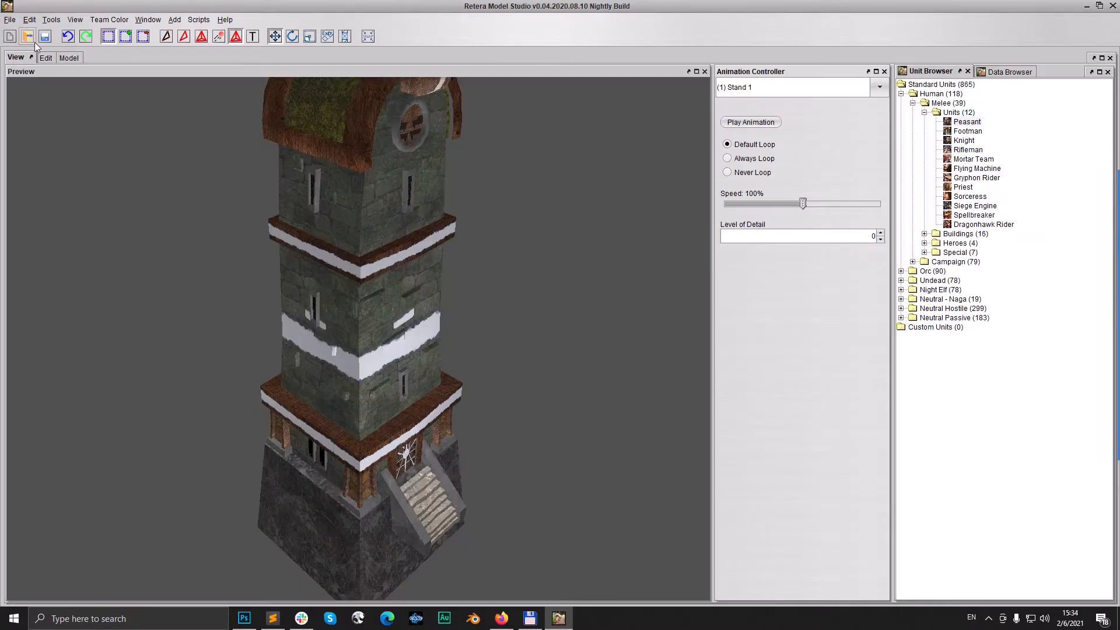
pyautogui.moveTo(432, 444); pyautogui.dragTo(428, 428)
pyautogui.moveTo(429, 405); pyautogui.dragTo(442, 420, button='middle')
pyautogui.moveTo(442, 420)
pyautogui.mouseDown()
pyautogui.moveTo(456, 452)
pyautogui.moveTo(492, 458)
pyautogui.moveTo(464, 466)
pyautogui.mouseUp()
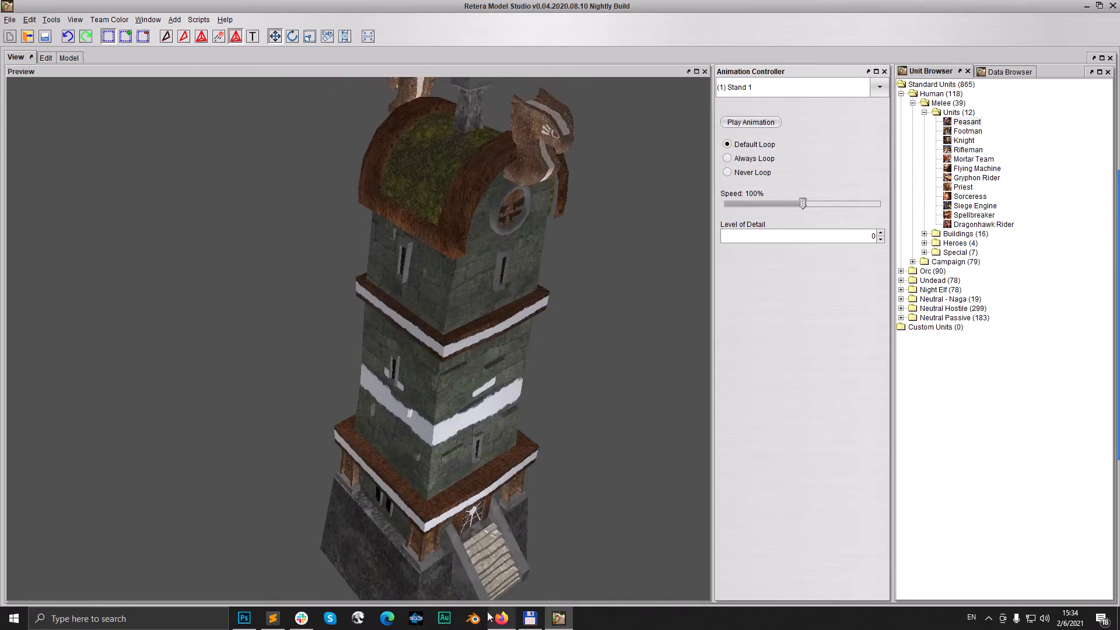
# Step: Switch to Sublime Text and search WildHammerTower.mdl for "bone" to examine the root_bind_jnt definition
pyautogui.click(272, 618)
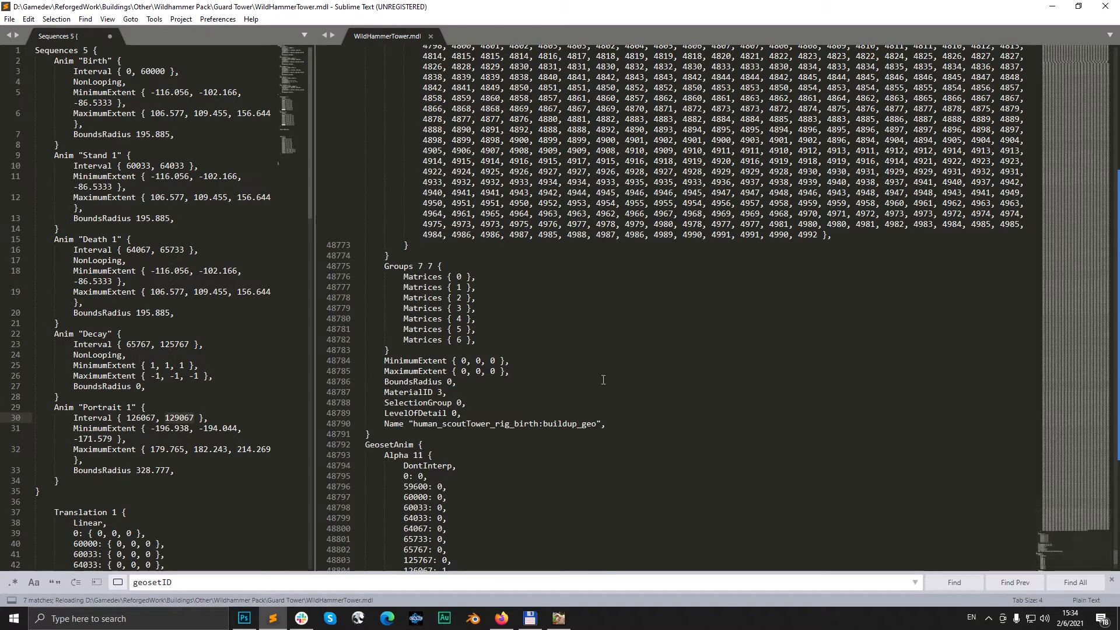
pyautogui.hotkey('ctrl', 'f')
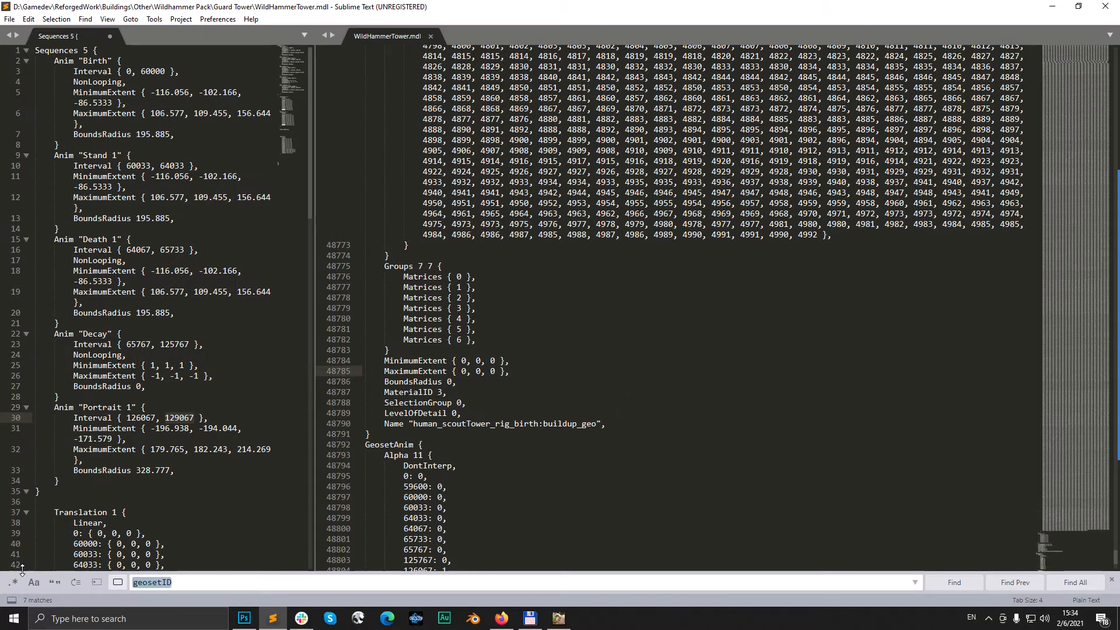
pyautogui.write('bones')
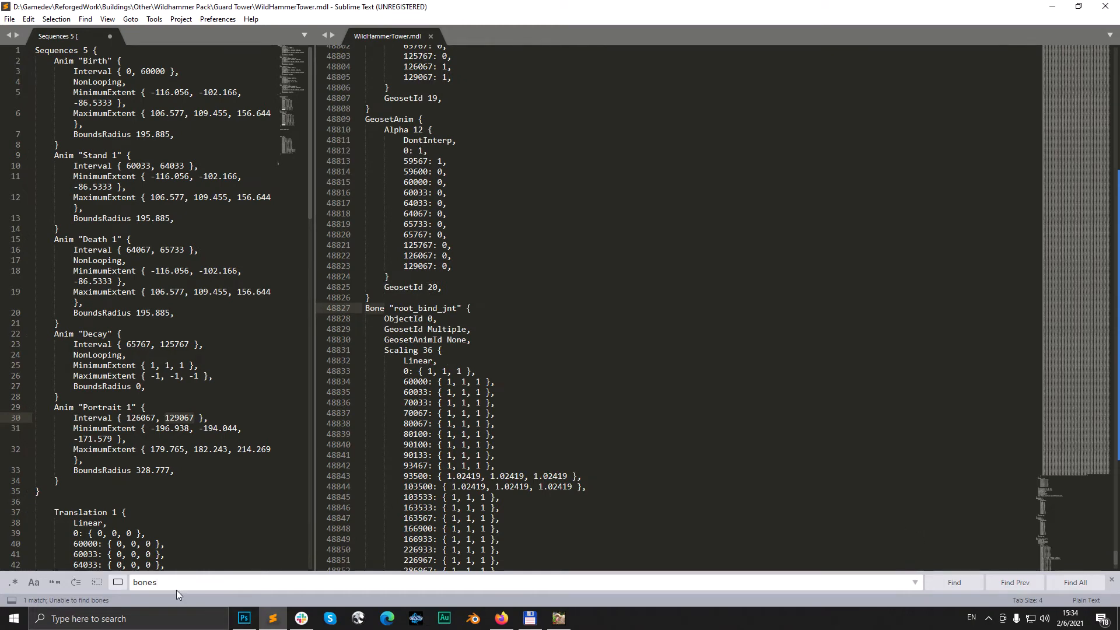
pyautogui.press('BackSpace')
pyautogui.scroll(-5, 468, 352)
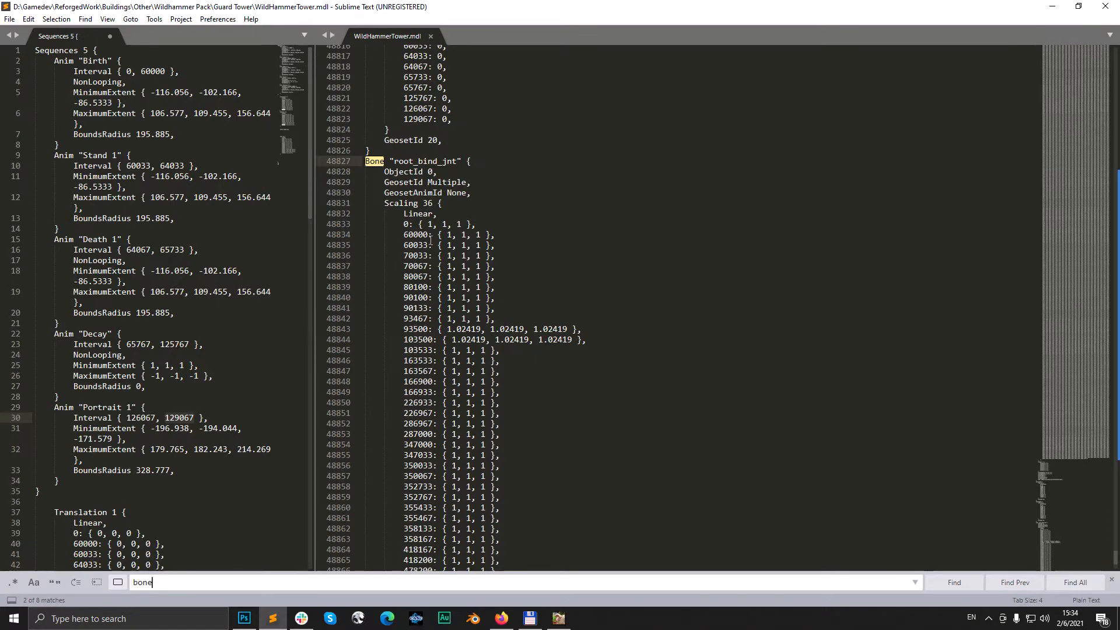
pyautogui.scroll(-14, 462, 221)
pyautogui.scroll(14, 473, 239)
pyautogui.scroll(5, 485, 252)
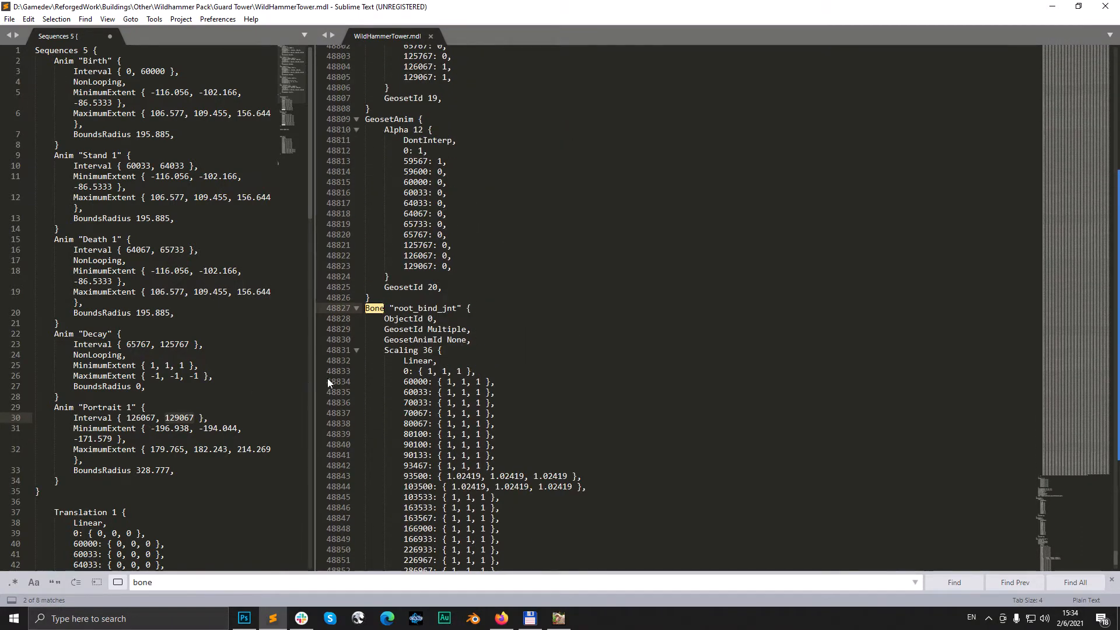
# Step: Widen the Sequences notes pane and add an empty line after GeosetAnimId in the Floor01Build bone
pyautogui.moveTo(314, 380); pyautogui.dragTo(571, 380)
pyautogui.scroll(-14, 738, 343)
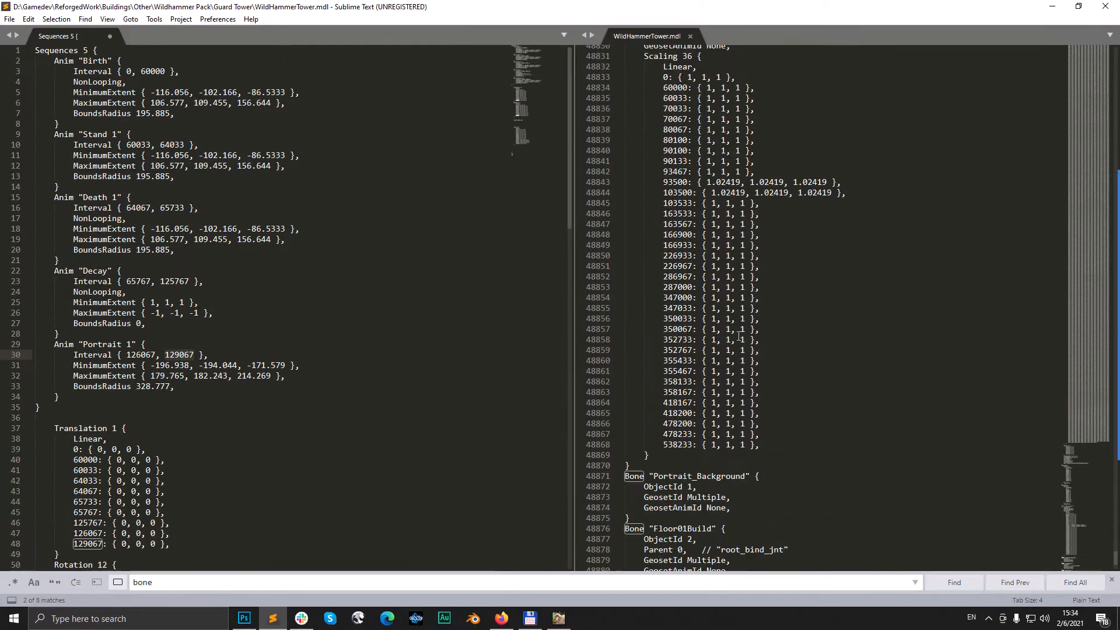
pyautogui.scroll(-5, 738, 343)
pyautogui.click(740, 216)
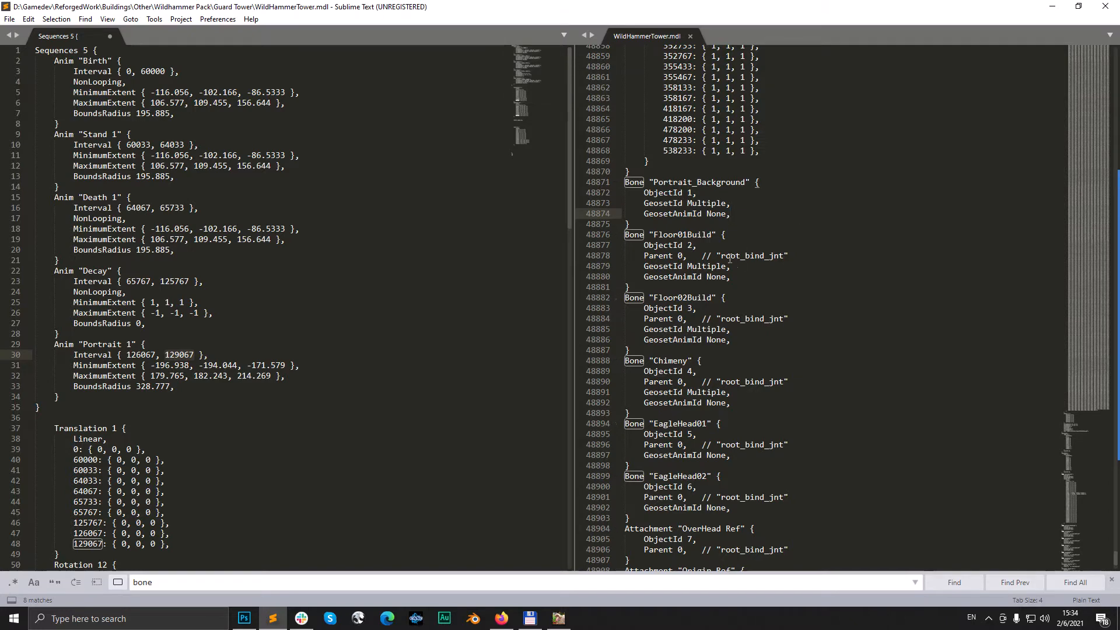
pyautogui.click(750, 274)
pyautogui.press('Return')
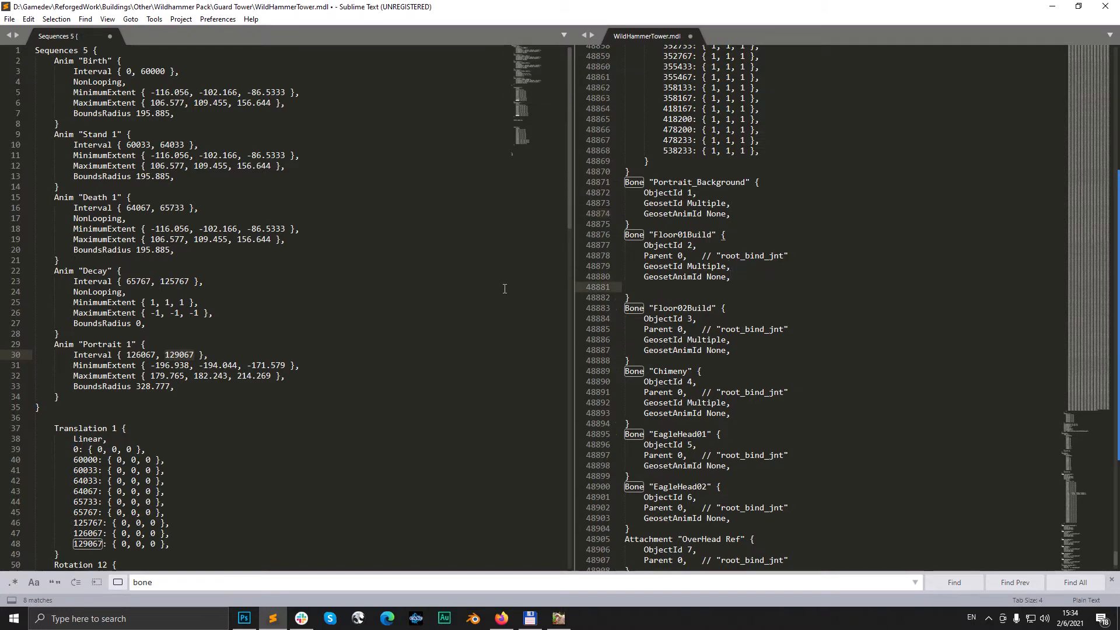
# Step: Compare the template Translation and Rotation keyframe times with the start and end intervals of the animation sequences
pyautogui.scroll(-5, 73, 436)
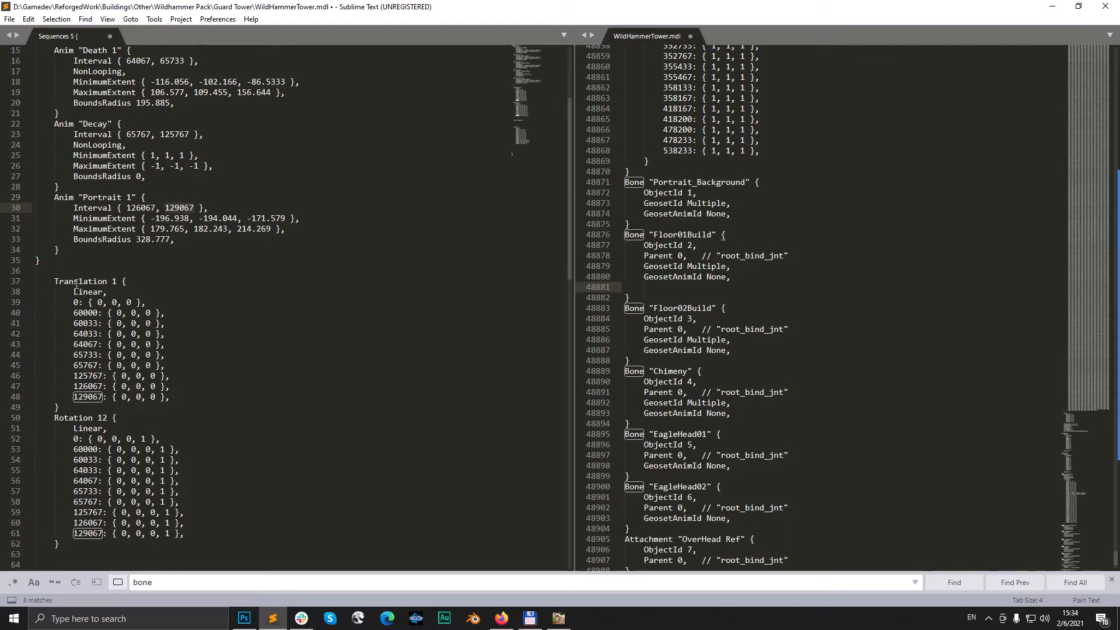
pyautogui.moveTo(56, 281); pyautogui.dragTo(90, 541)
pyautogui.click(98, 256)
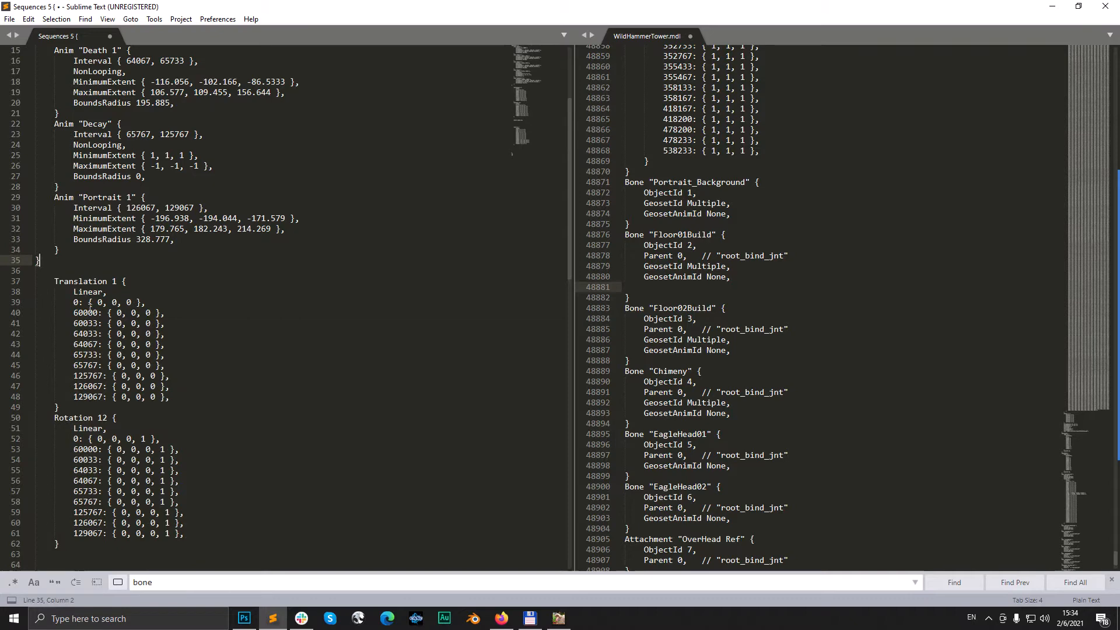
pyautogui.click(114, 419)
pyautogui.scroll(5, 168, 338)
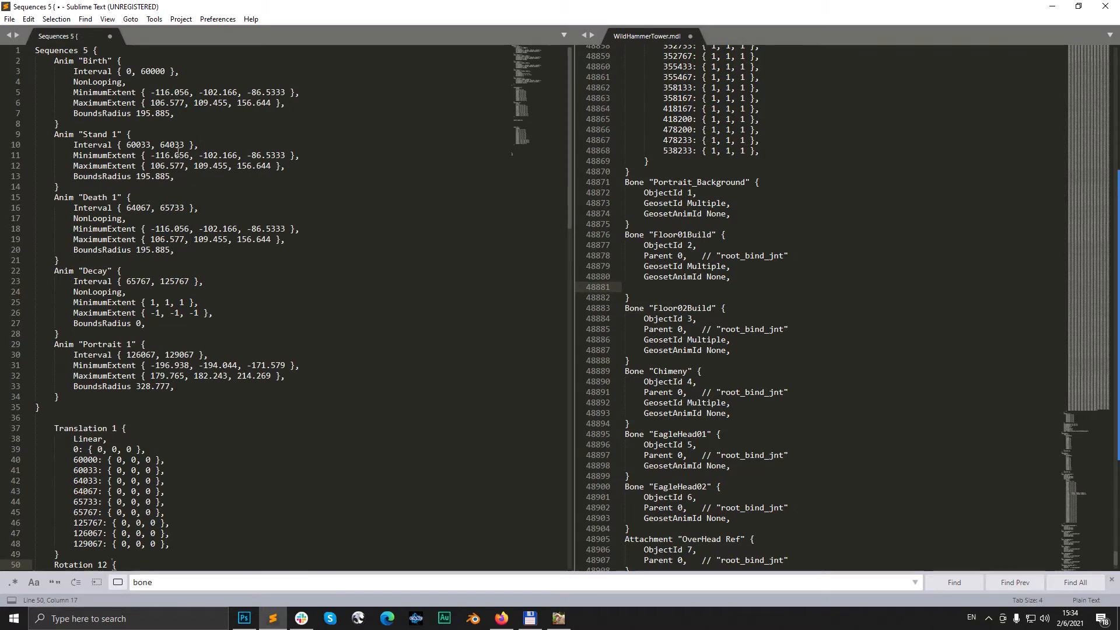
pyautogui.click(93, 501)
pyautogui.click(137, 282)
pyautogui.click(84, 512)
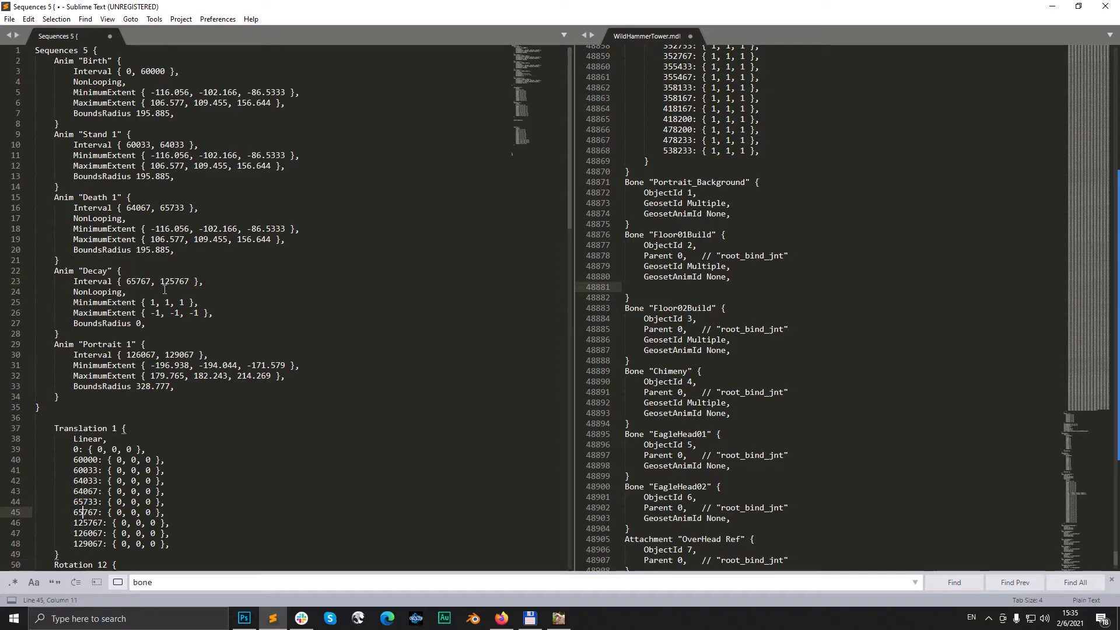
pyautogui.click(173, 279)
pyautogui.click(82, 523)
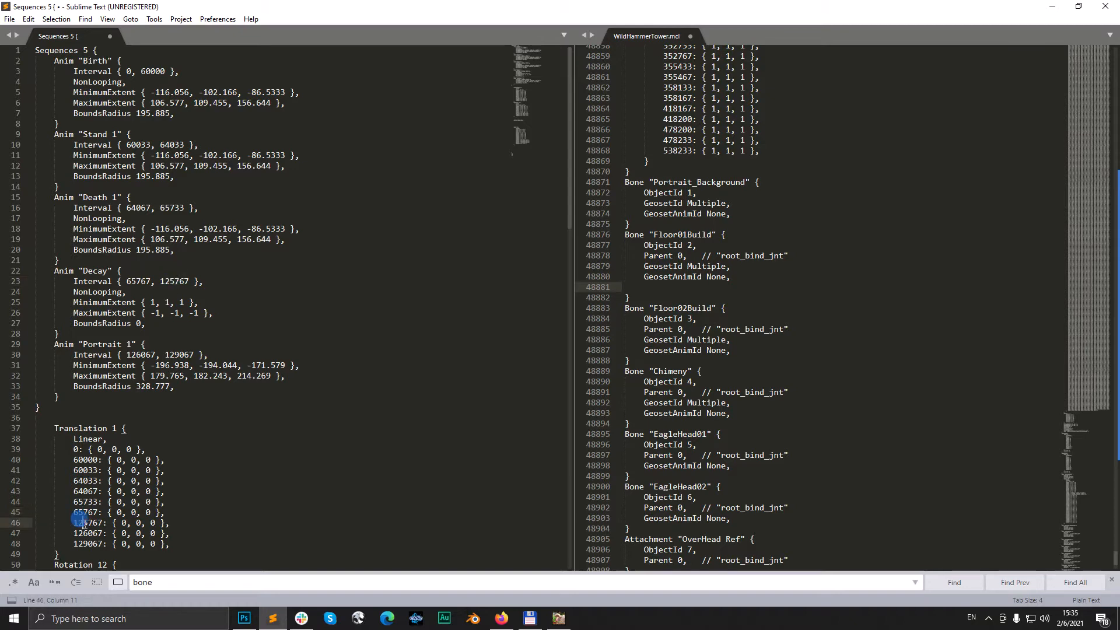
pyautogui.scroll(-5, 122, 489)
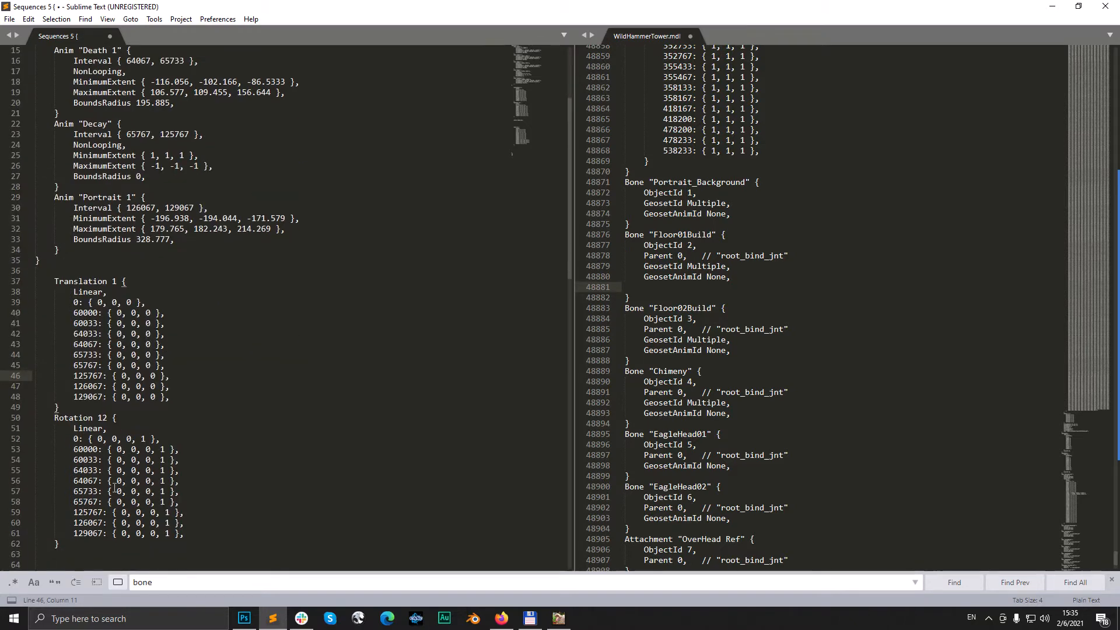
pyautogui.scroll(-5, 94, 468)
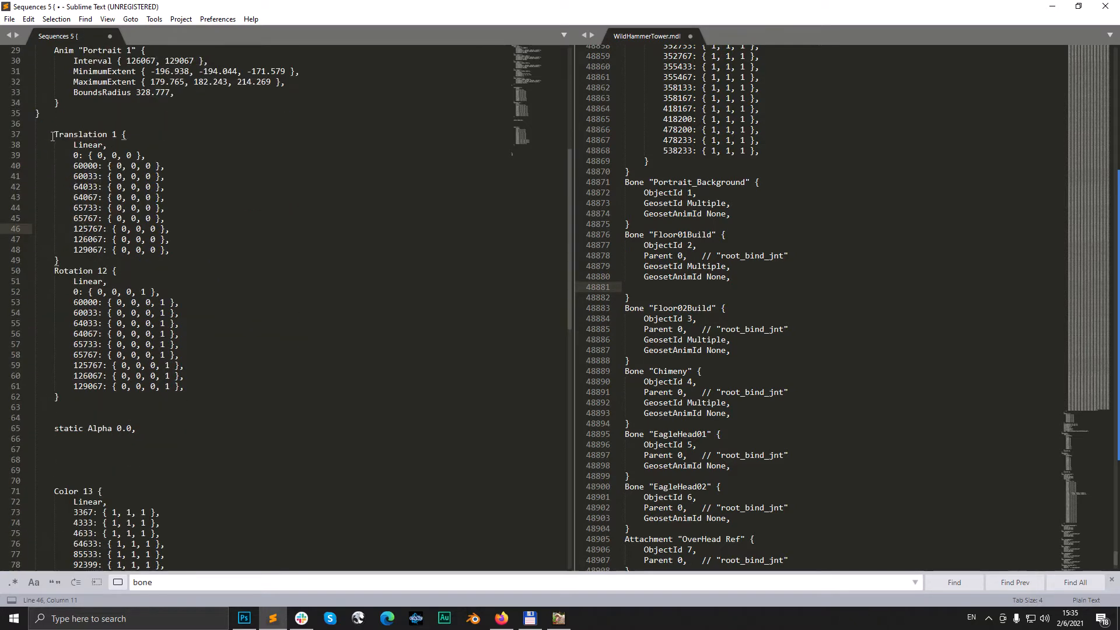
# Step: Copy the template Translation and Rotation blocks from the notes into the Floor01Build bone, below GeosetAnimId
pyautogui.moveTo(52, 136); pyautogui.dragTo(112, 396)
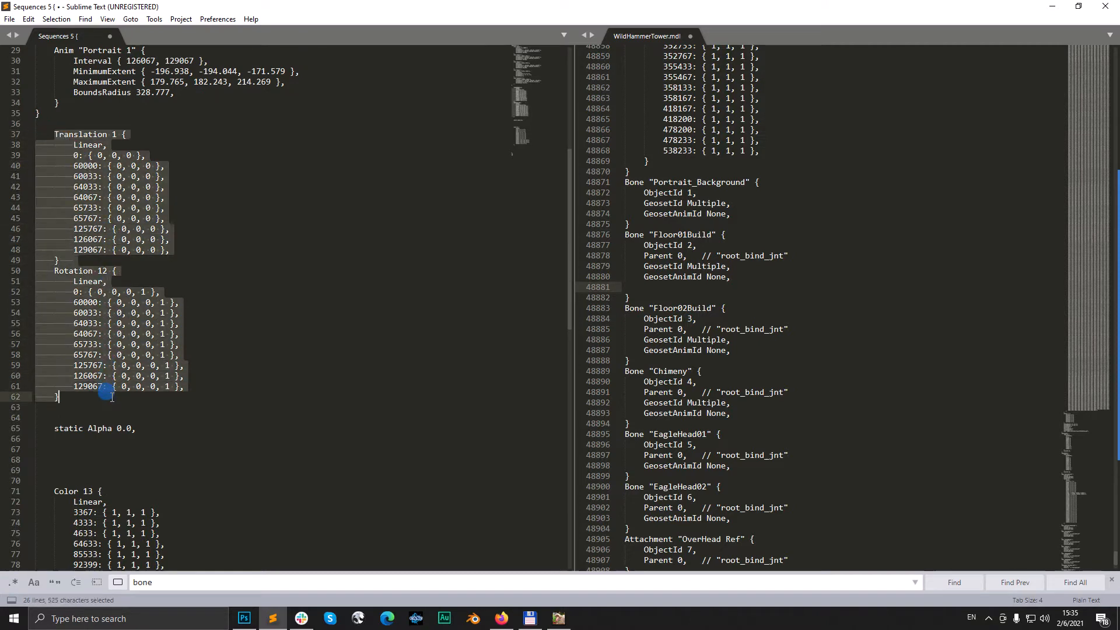
pyautogui.hotkey('ctrl', 'c')
pyautogui.click(649, 290)
pyautogui.hotkey('ctrl', 'v')
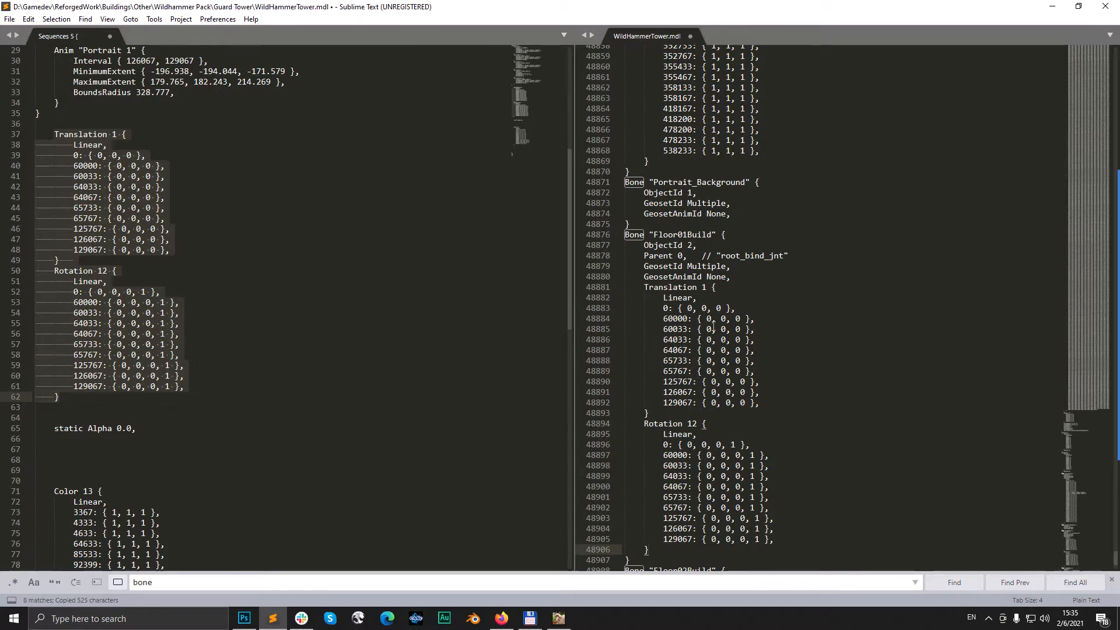
# Step: Insert the copied Translation and Rotation blocks after GeosetAnimId in the Floor02Build and Chimeny bones
pyautogui.scroll(-9, 713, 325)
pyautogui.click(738, 318)
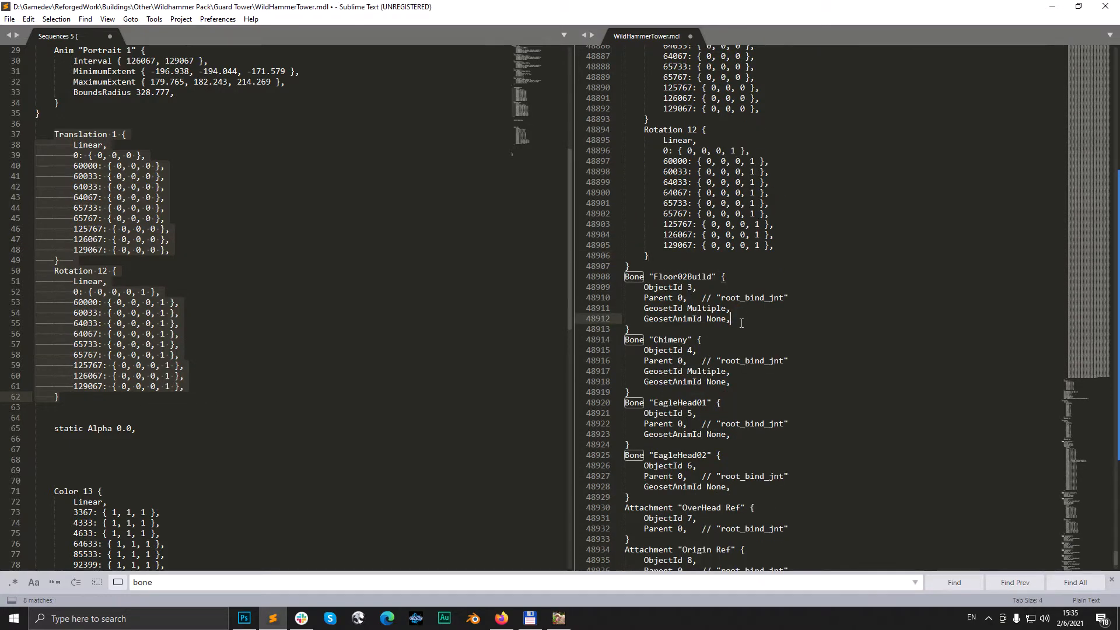
pyautogui.press('Return')
pyautogui.hotkey('ctrl', 'v')
pyautogui.scroll(-10, 752, 351)
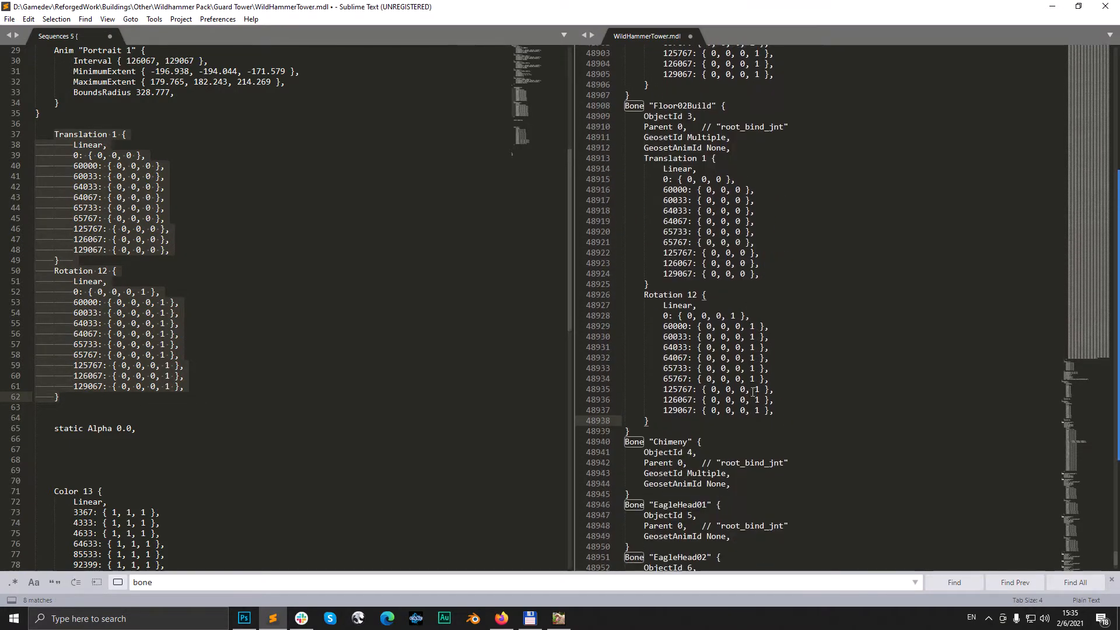
pyautogui.click(731, 335)
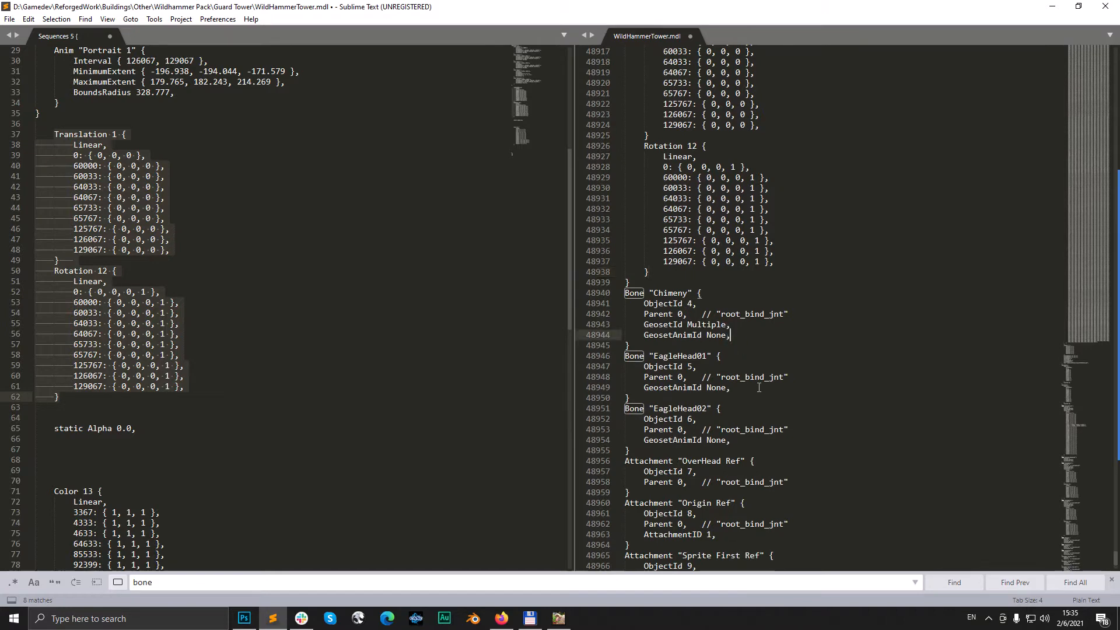
pyautogui.press('Return')
pyautogui.hotkey('ctrl', 'v')
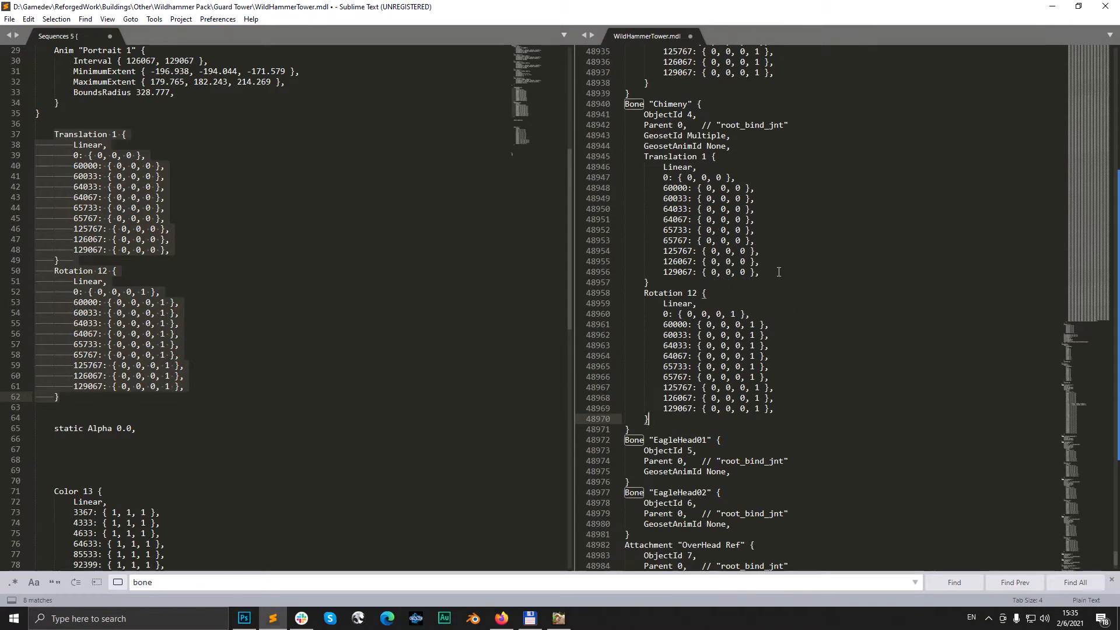
# Step: Insert the copied Translation and Rotation blocks after GeosetAnimId in the EagleHead01 and EagleHead02 bones
pyautogui.scroll(-5, 739, 284)
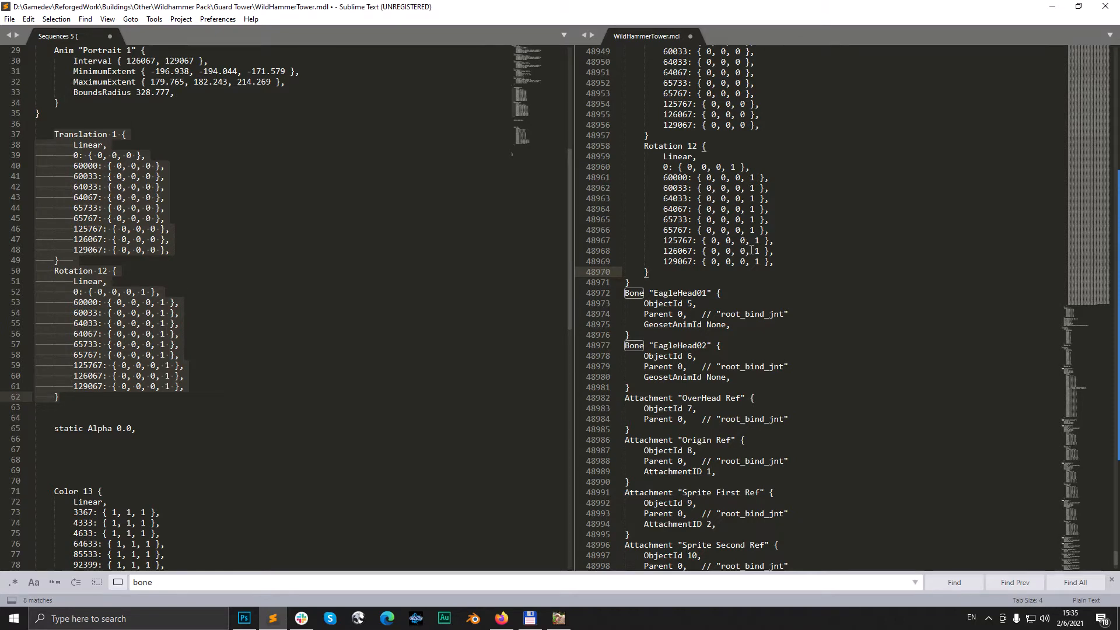
pyautogui.scroll(5, 752, 257)
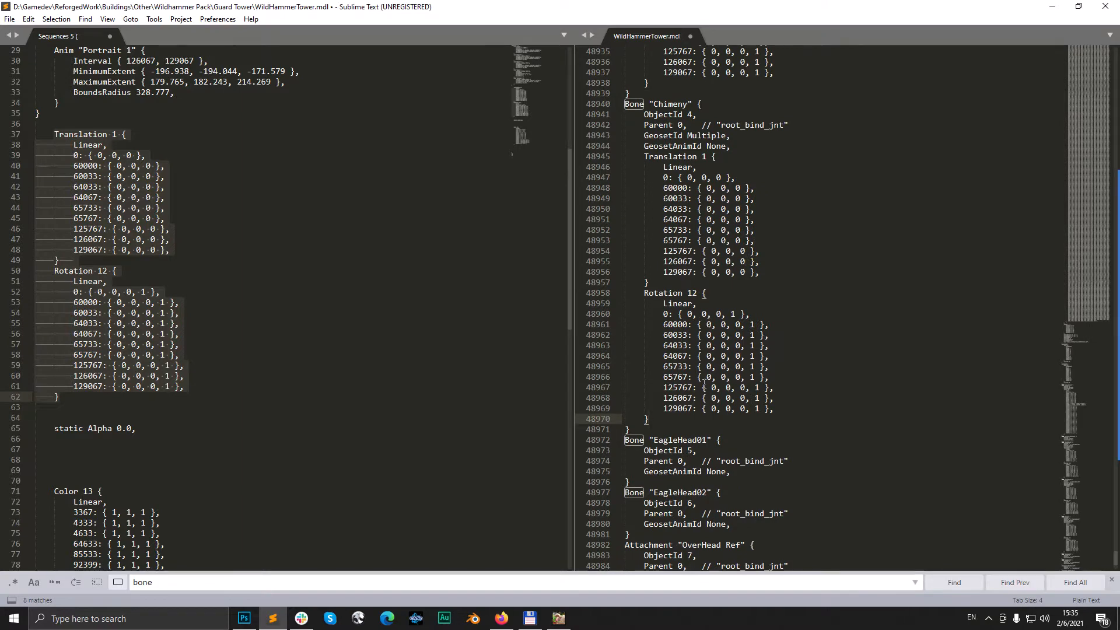
pyautogui.scroll(-5, 691, 276)
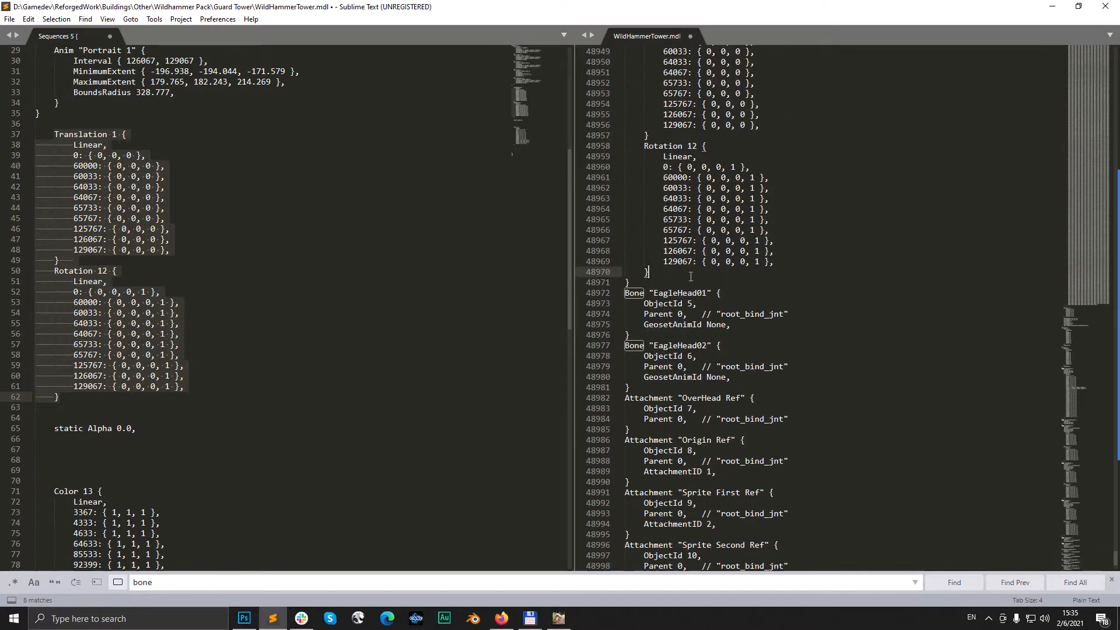
pyautogui.click(736, 330)
pyautogui.press('Return')
pyautogui.hotkey('ctrl', 'v')
pyautogui.scroll(-9, 745, 411)
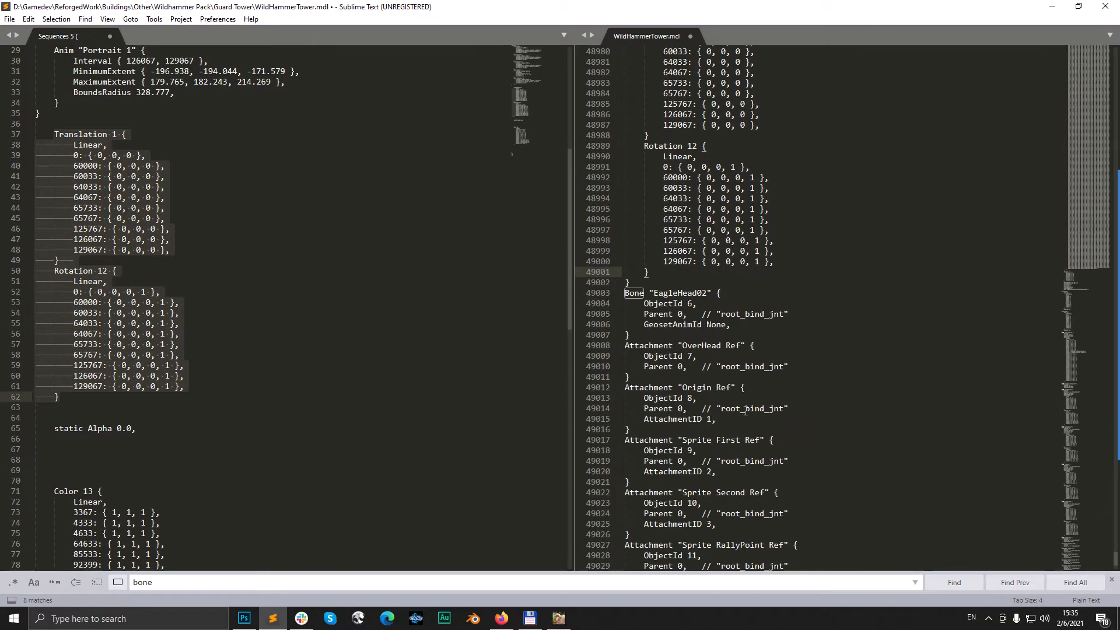
pyautogui.click(737, 325)
pyautogui.press('Return')
pyautogui.hotkey('ctrl', 'v')
pyautogui.scroll(-6, 746, 356)
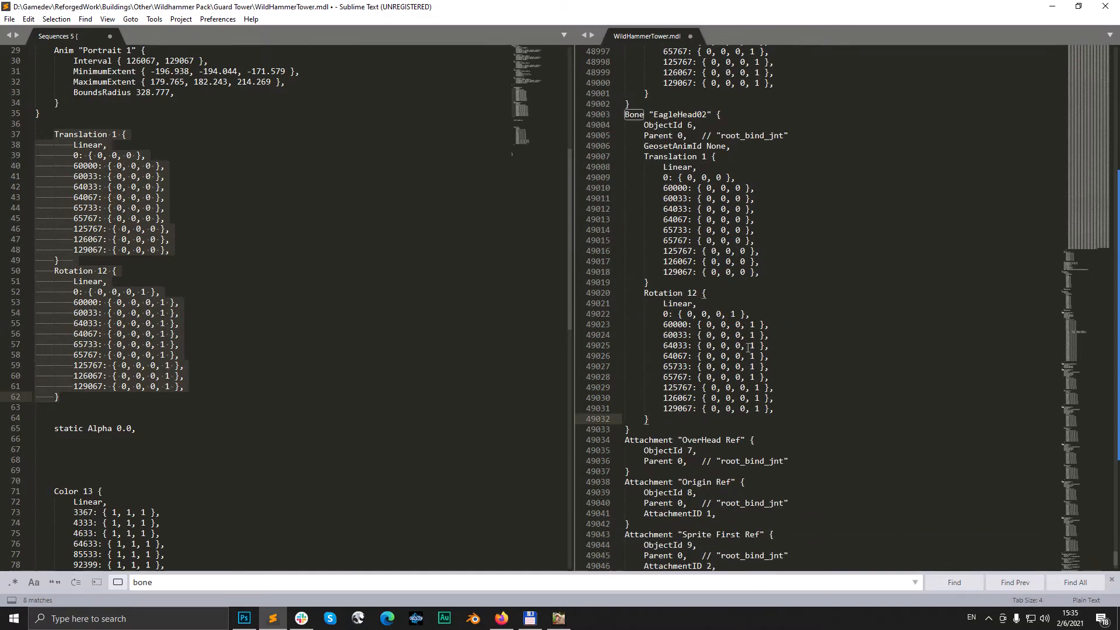
# Step: Insert the copied Translation and Rotation blocks before Scaling in the root_bind_jnt bone and save the MDL file
pyautogui.scroll(20, 750, 383)
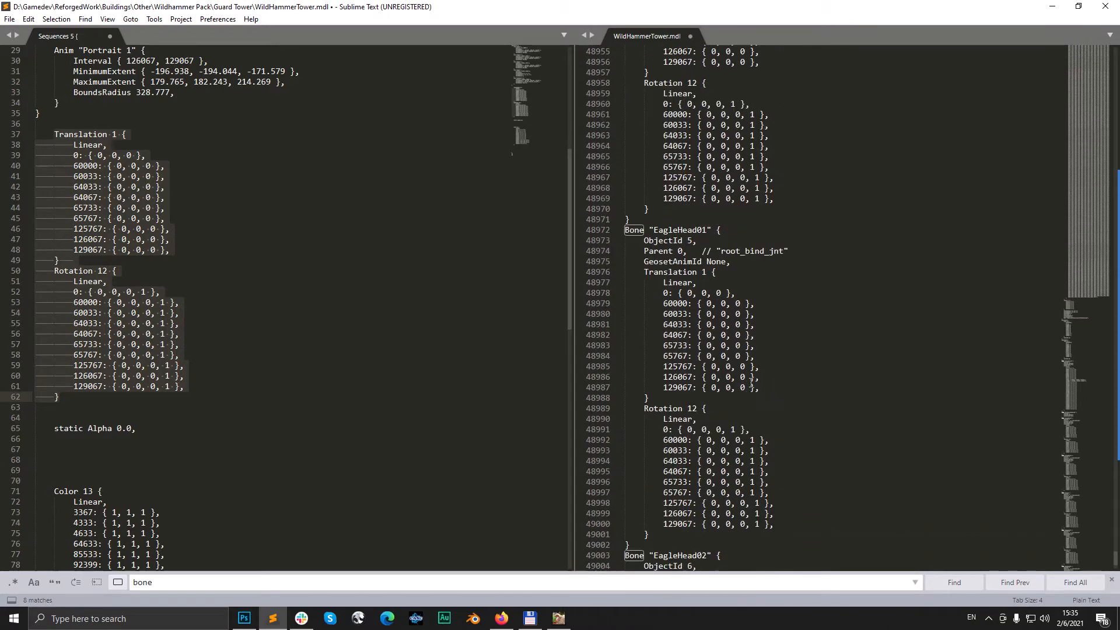
pyautogui.scroll(20, 750, 382)
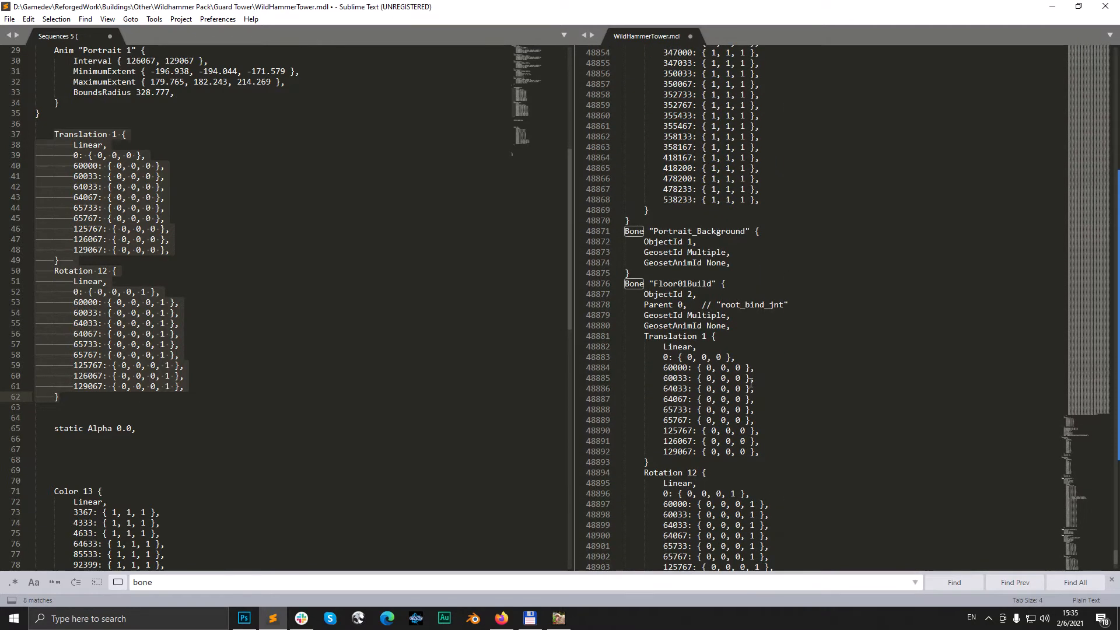
pyautogui.scroll(5, 718, 352)
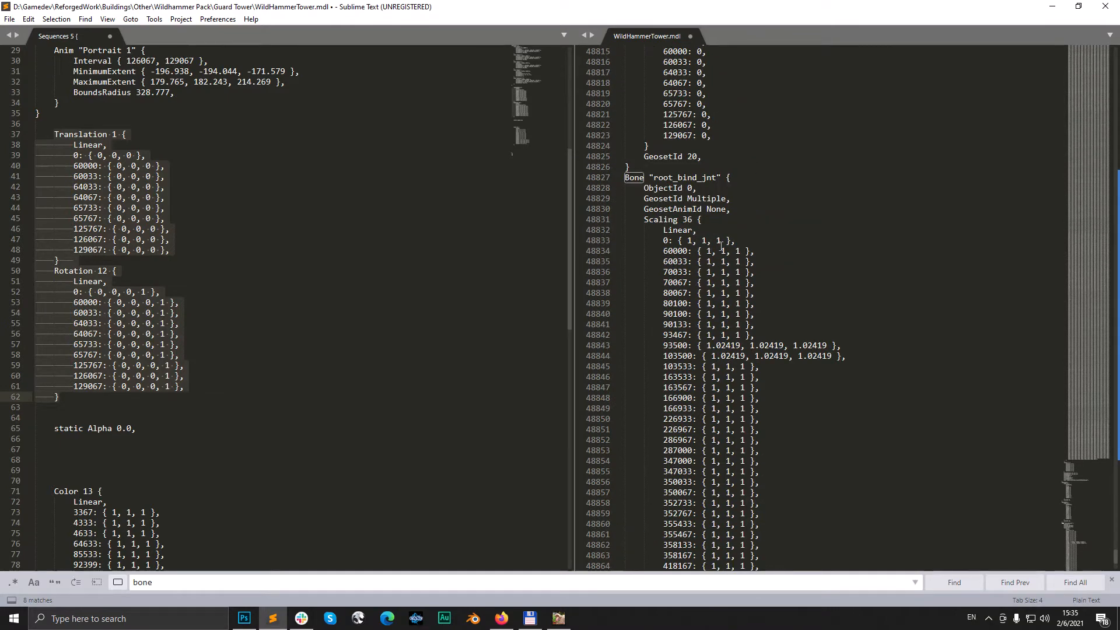
pyautogui.click(741, 208)
pyautogui.press('Return')
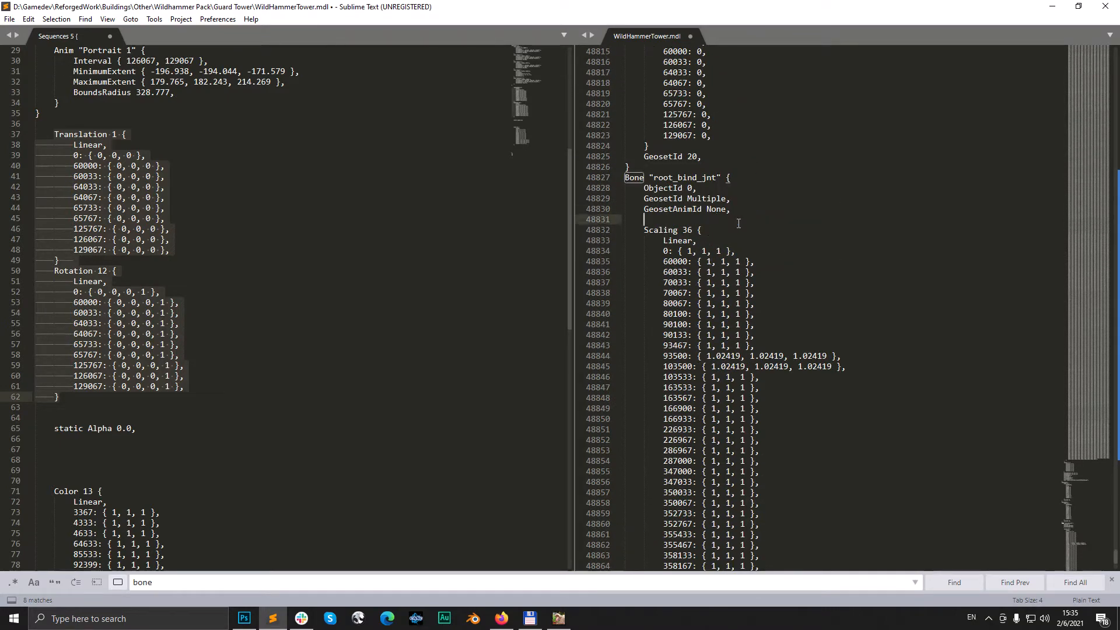
pyautogui.hotkey('ctrl', 'v')
pyautogui.scroll(5, 799, 363)
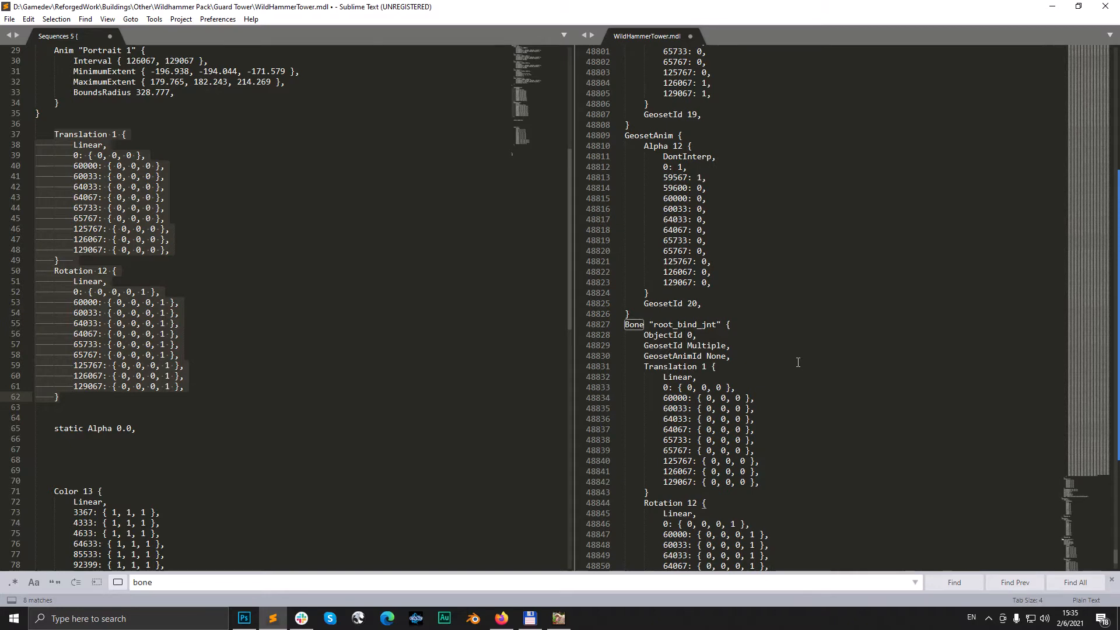
pyautogui.hotkey('ctrl', 's')
# Step: Examine the Color 13 template block in the notes, including its keyframe times and RGB values
pyautogui.scroll(11, 798, 368)
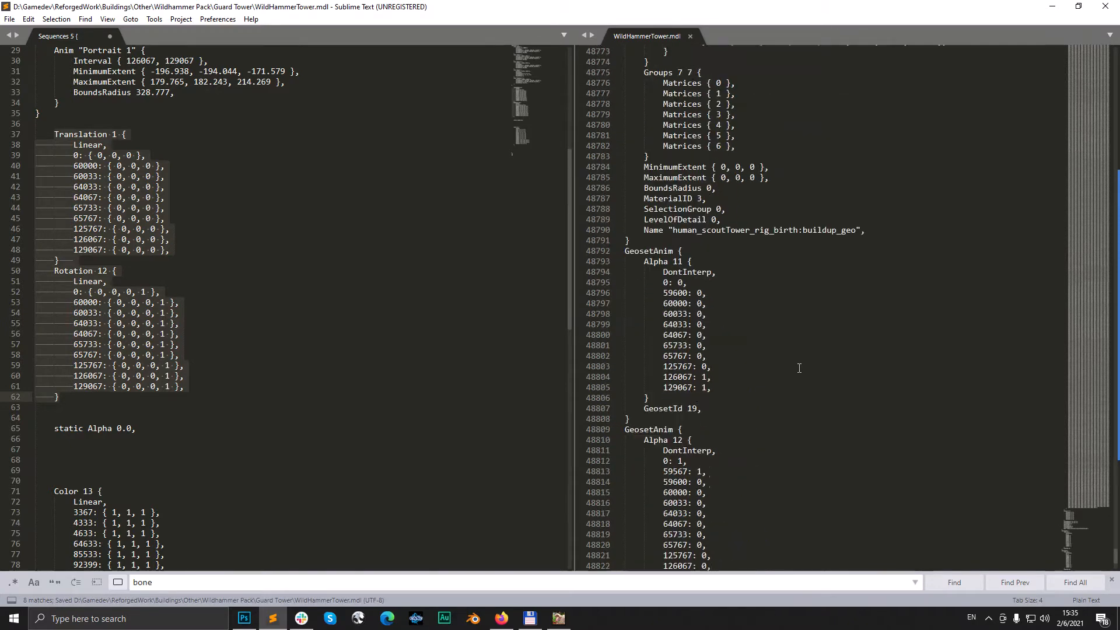
pyautogui.scroll(-2, 805, 373)
pyautogui.scroll(-9, 682, 387)
pyautogui.scroll(-9, 247, 467)
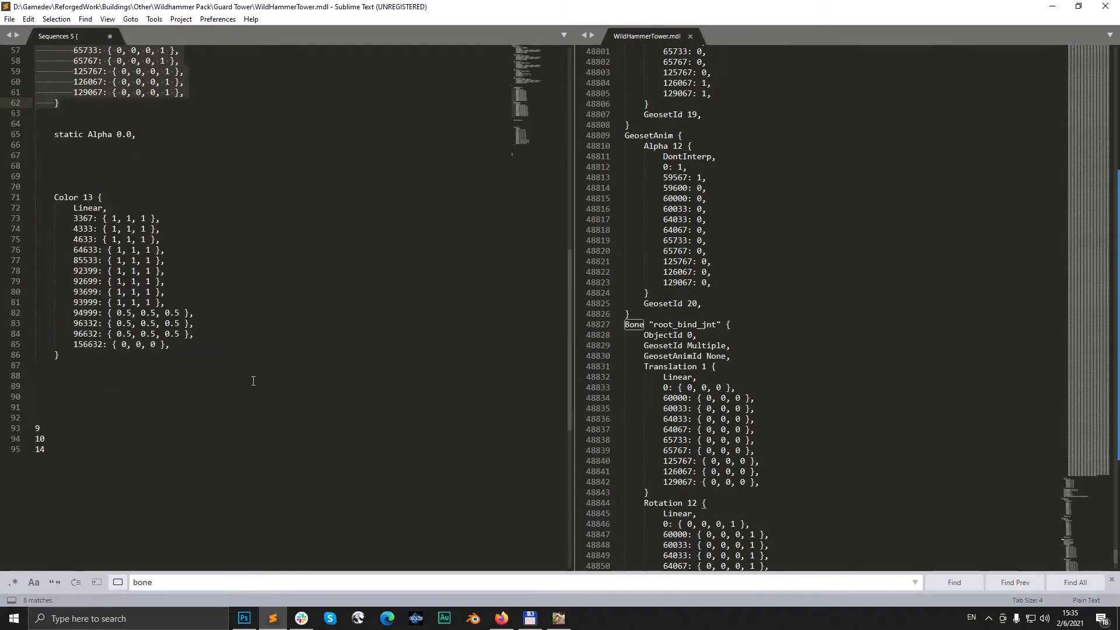
pyautogui.click(82, 187)
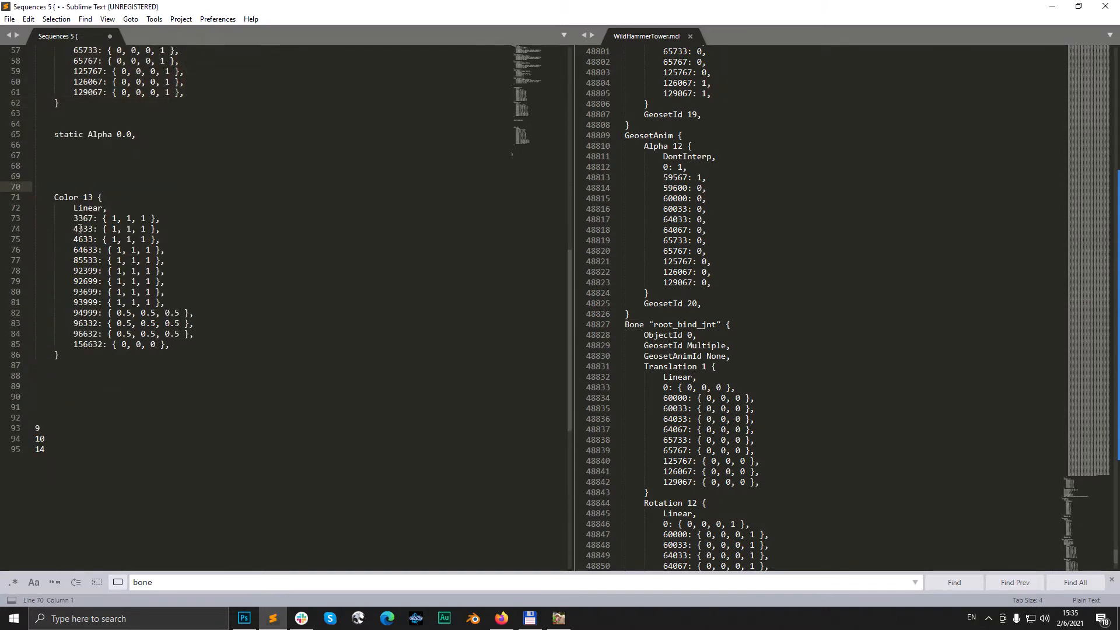
pyautogui.moveTo(54, 197); pyautogui.dragTo(108, 356)
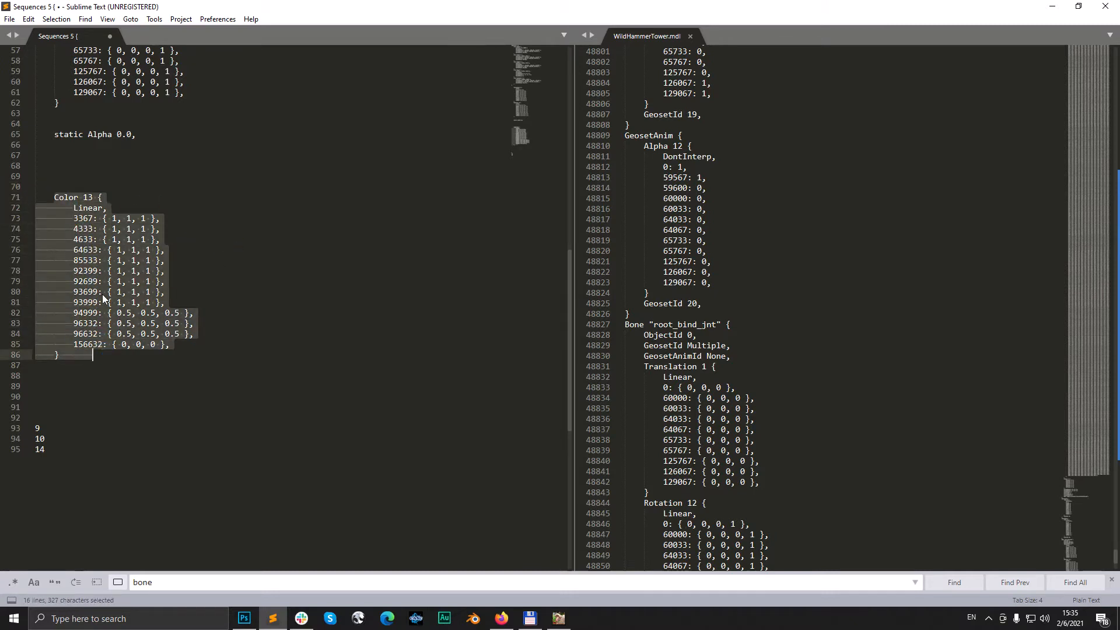
pyautogui.click(91, 374)
pyautogui.moveTo(63, 355); pyautogui.dragTo(54, 197)
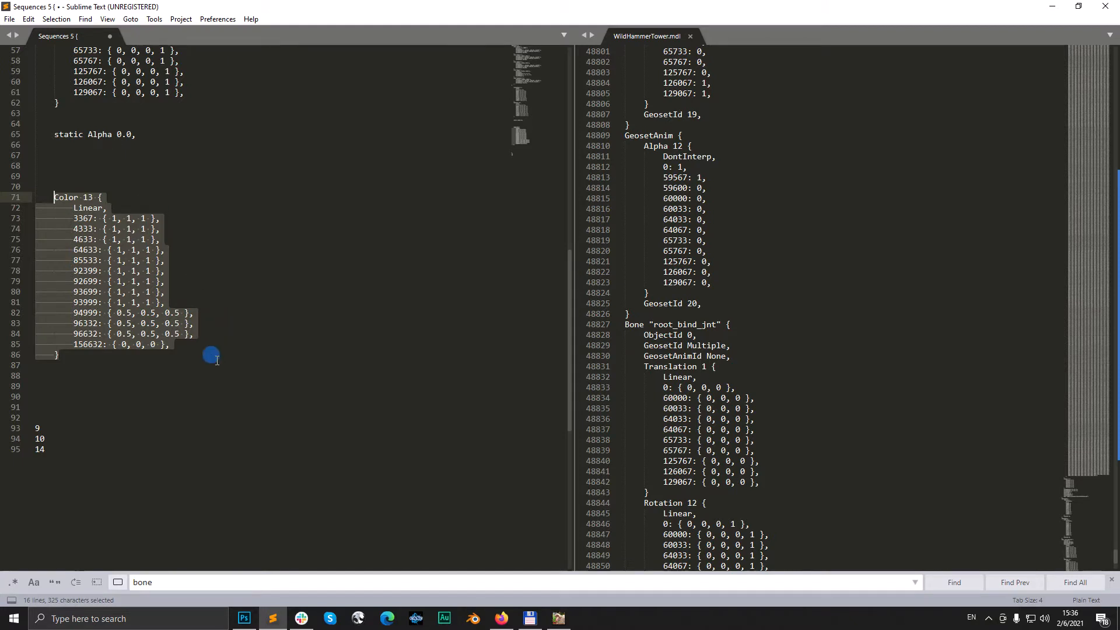
pyautogui.click(156, 417)
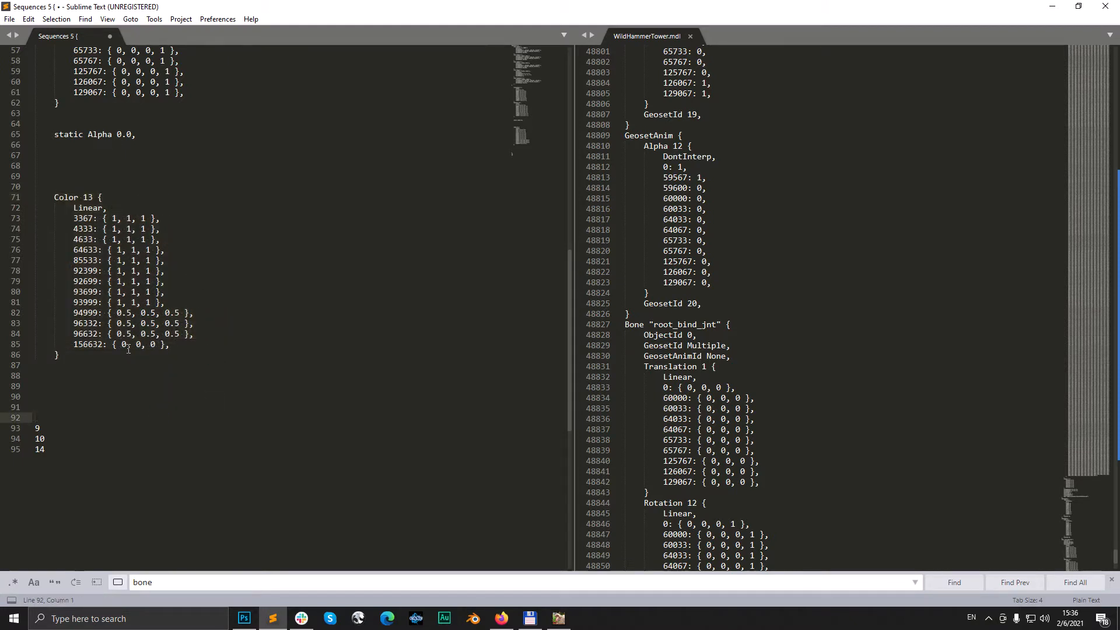
pyautogui.doubleClick(116, 218)
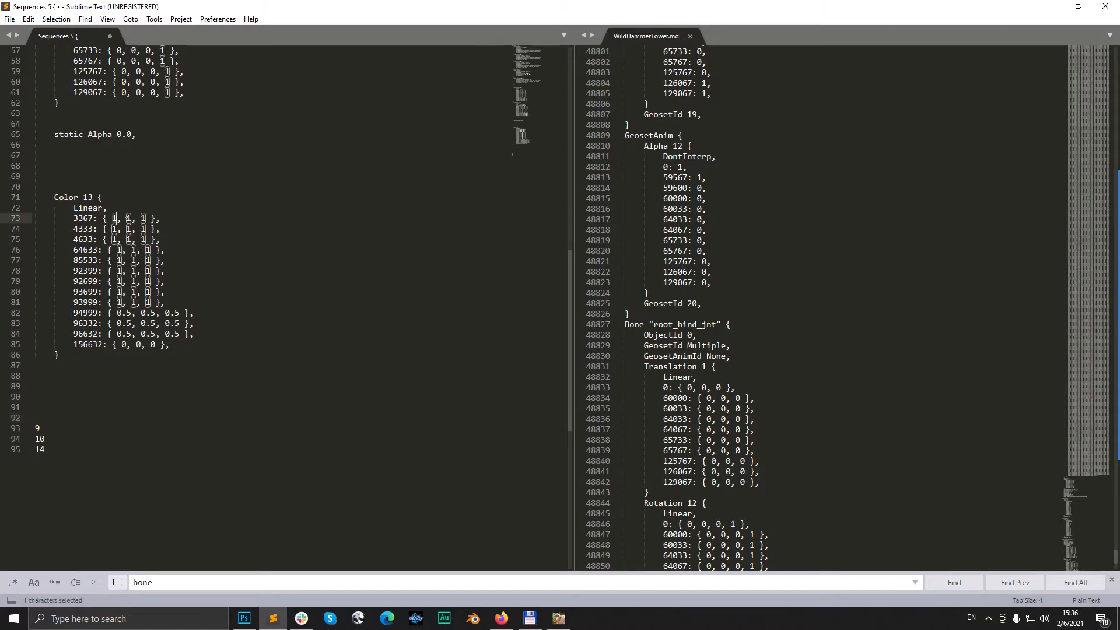
pyautogui.doubleClick(143, 218)
pyautogui.press('Up')
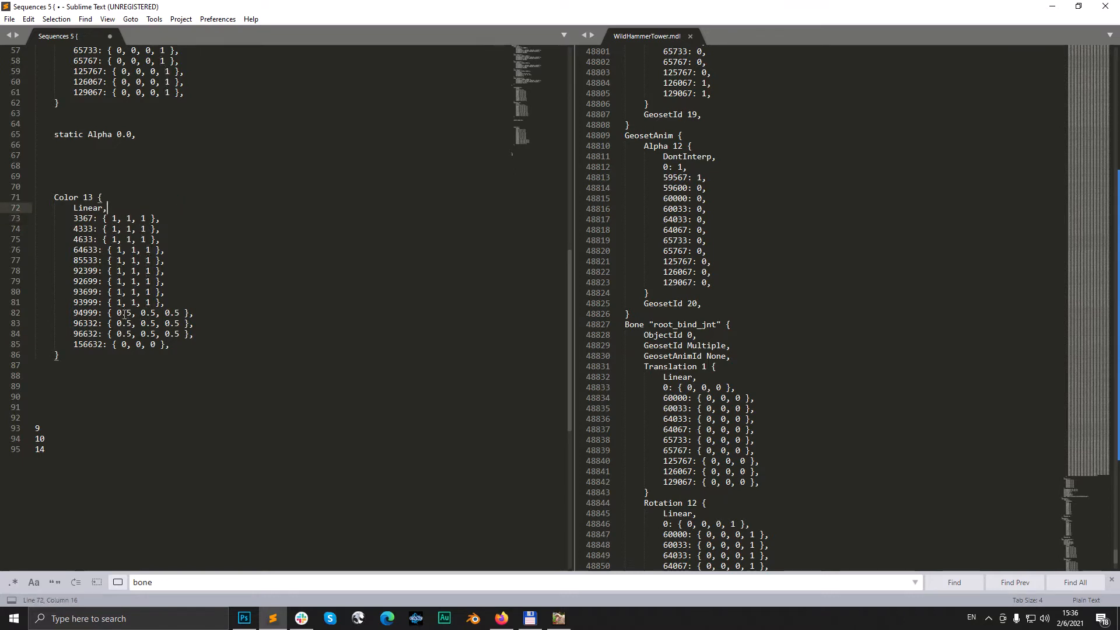
pyautogui.moveTo(108, 314); pyautogui.dragTo(144, 314)
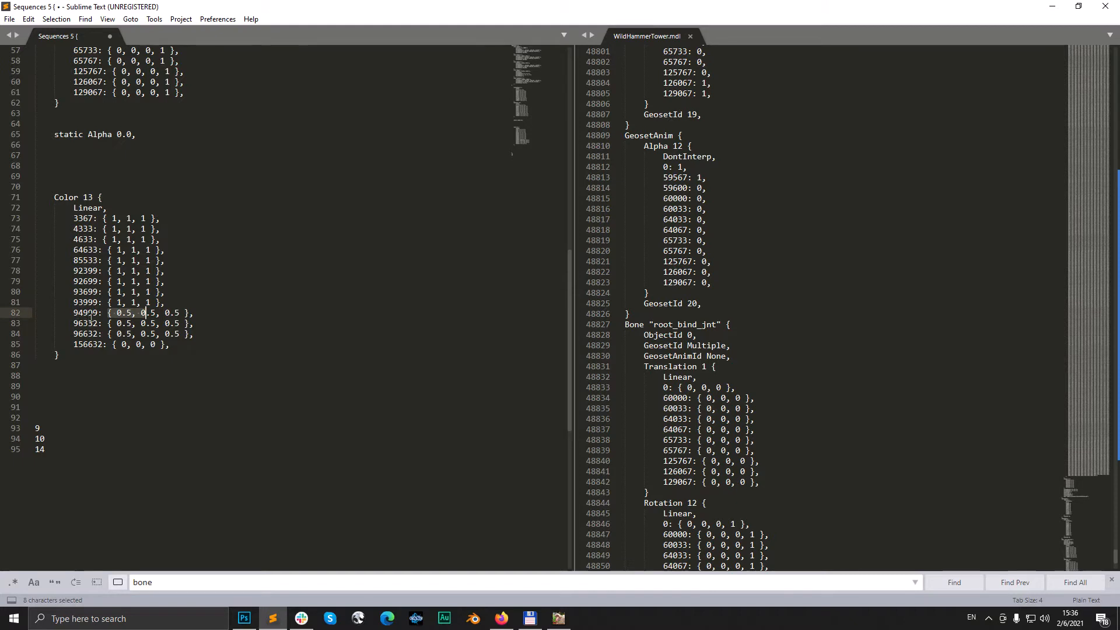
pyautogui.click(192, 281)
pyautogui.moveTo(109, 314); pyautogui.dragTo(194, 313)
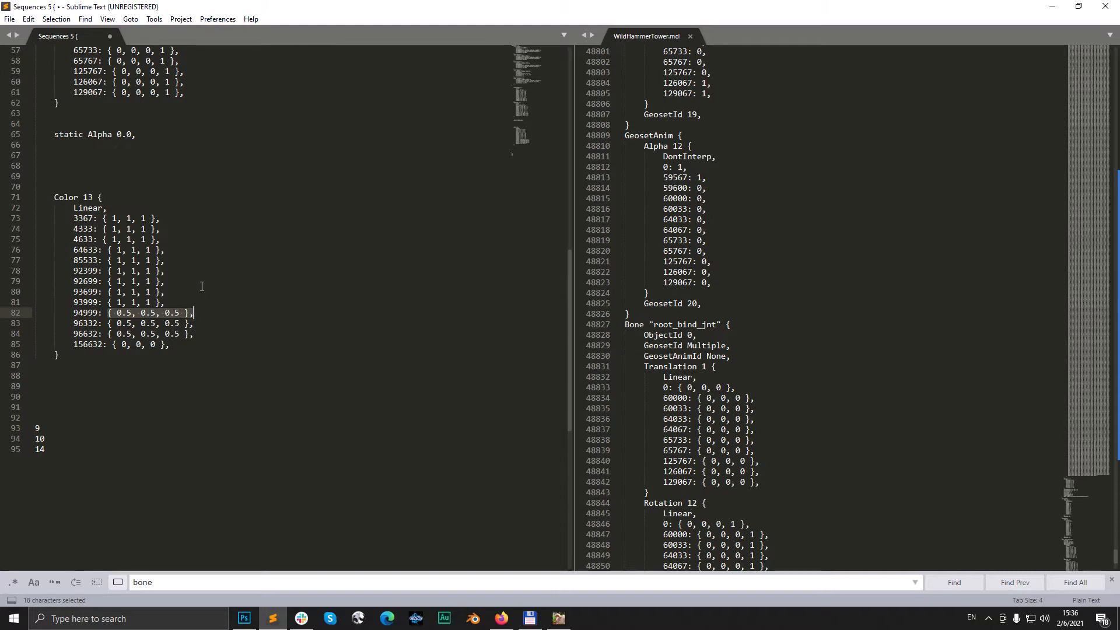
pyautogui.click(108, 210)
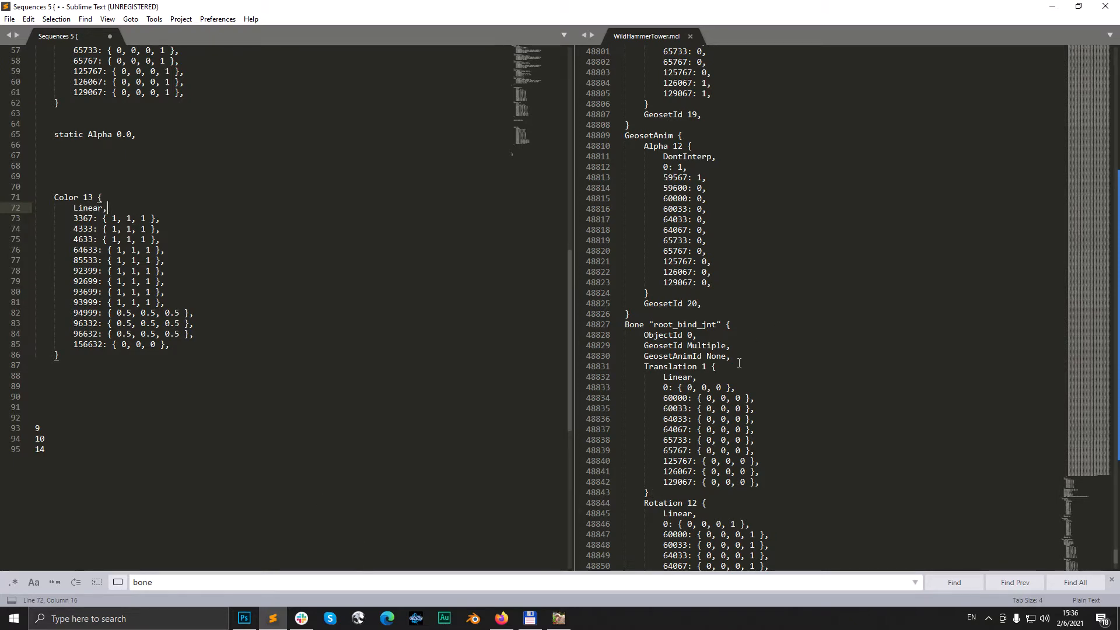
# Step: Check the order of the tower's meshes in Retera Model Studio's outliner with Nodes collapsed, and return to Sublime Text
pyautogui.click(559, 618)
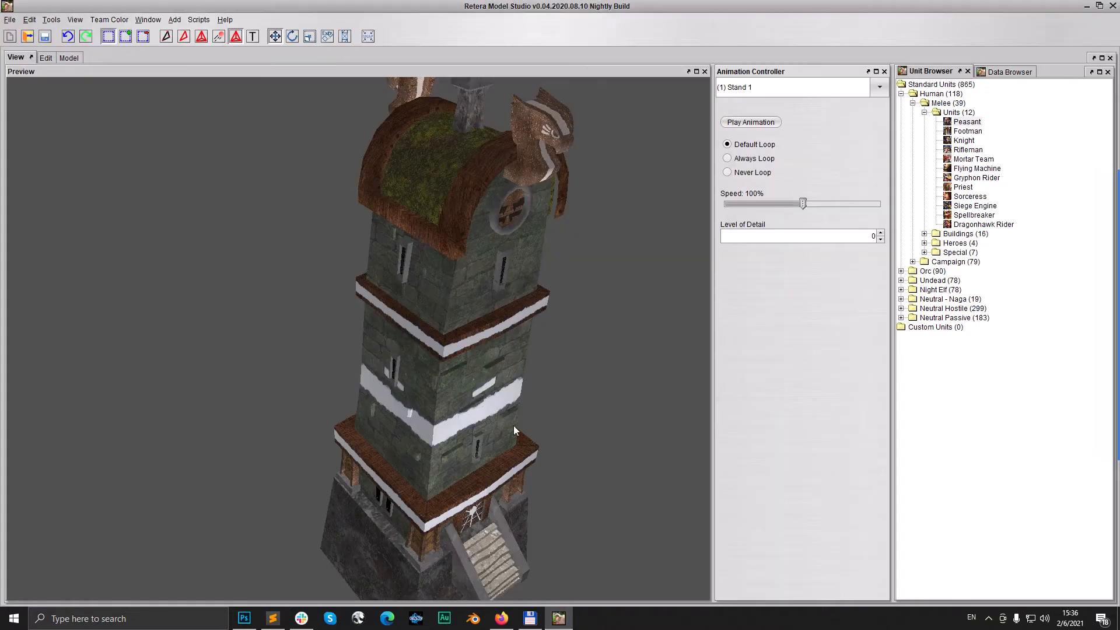
pyautogui.click(44, 58)
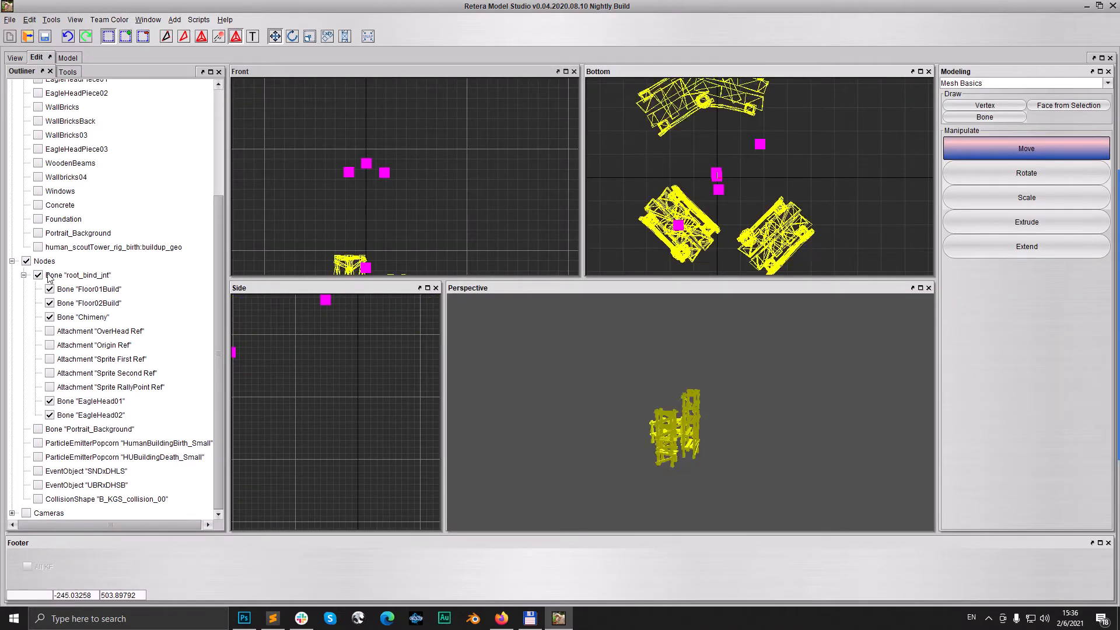
pyautogui.click(12, 263)
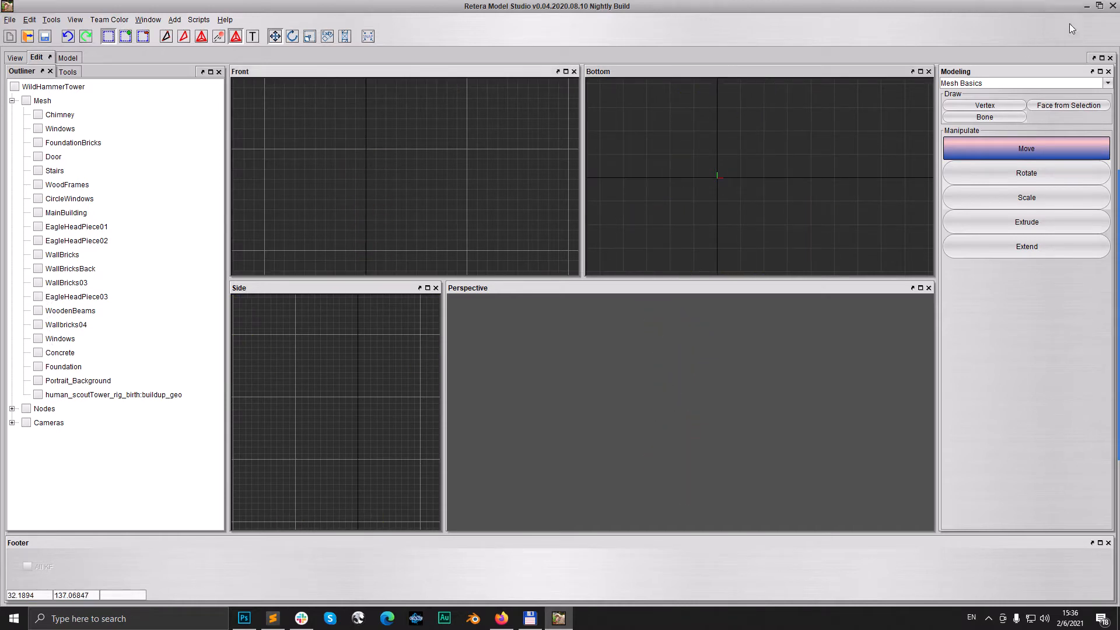
pyautogui.click(1083, 9)
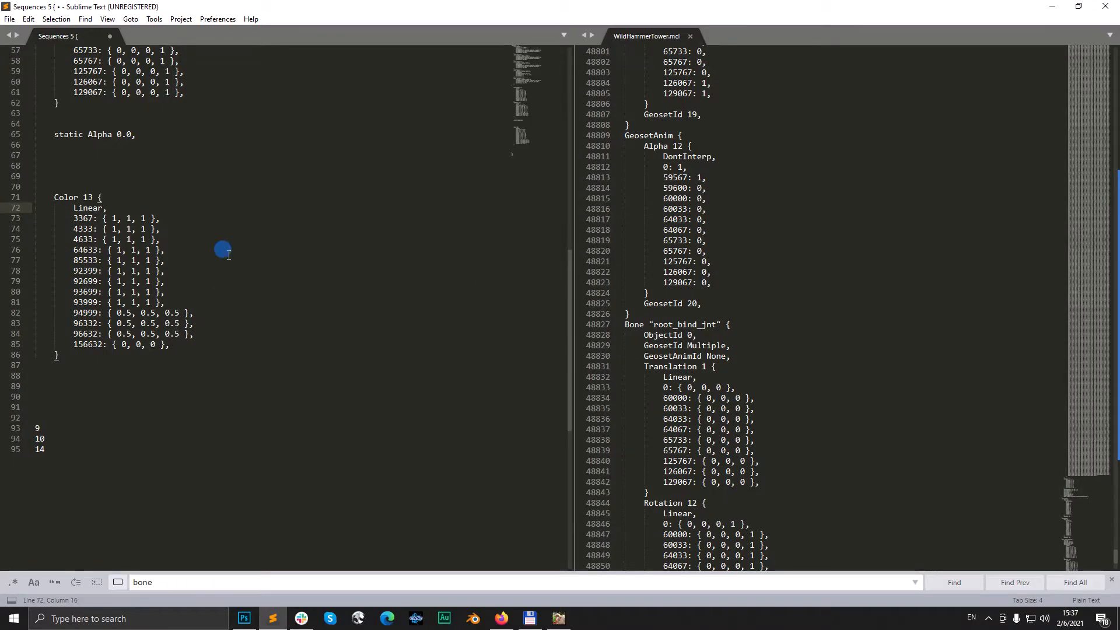
# Step: Duplicate the GeosetAnim block with GeosetId 19, placing the copy directly after the last geoset's closing brace
pyautogui.scroll(5, 744, 200)
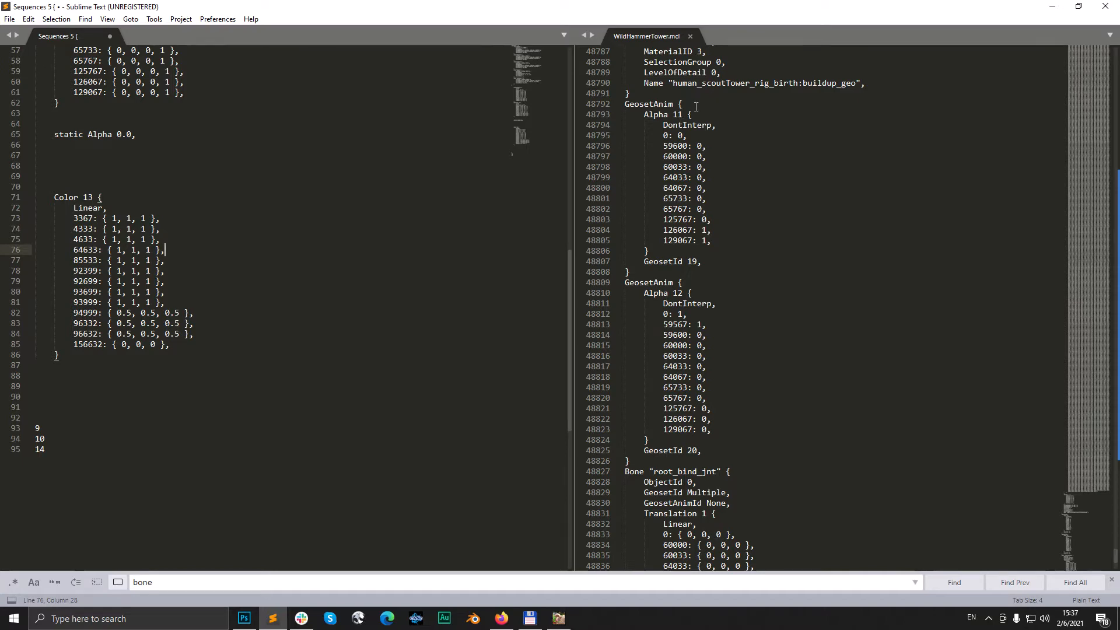
pyautogui.scroll(9, 696, 107)
pyautogui.click(668, 387)
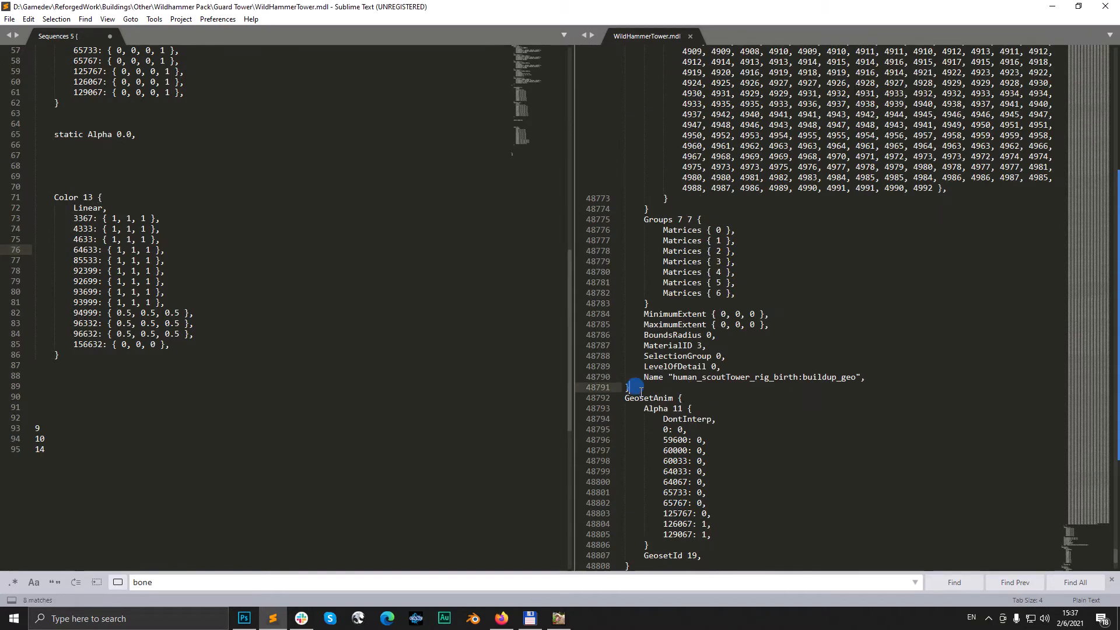
pyautogui.press('Return')
pyautogui.scroll(-5, 622, 267)
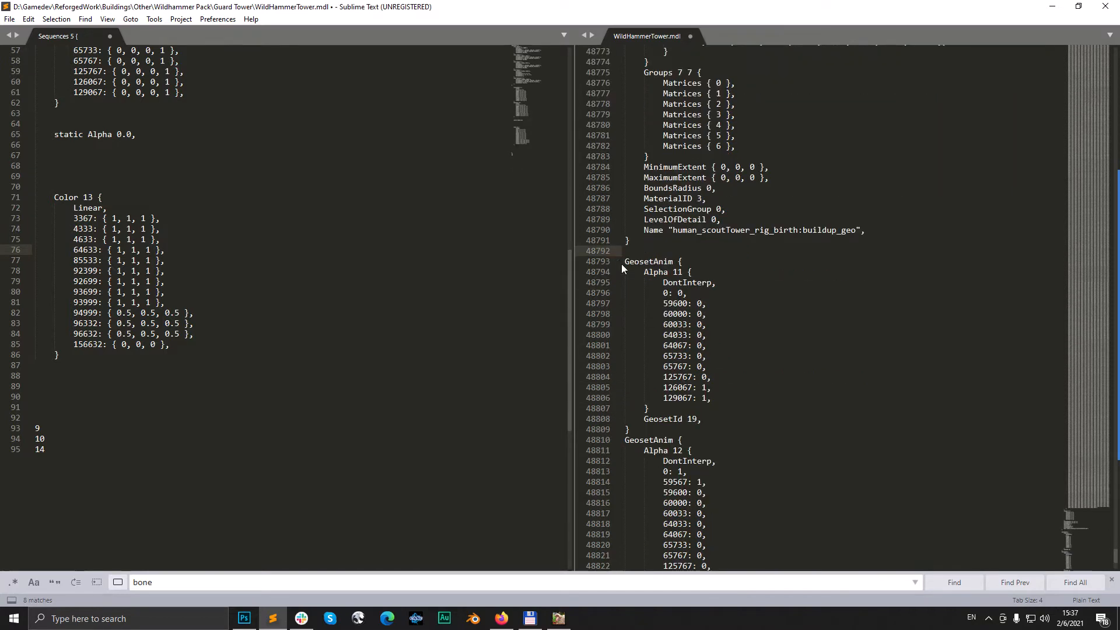
pyautogui.moveTo(625, 261); pyautogui.dragTo(684, 434)
pyautogui.hotkey('ctrl', 'c')
pyautogui.click(648, 253)
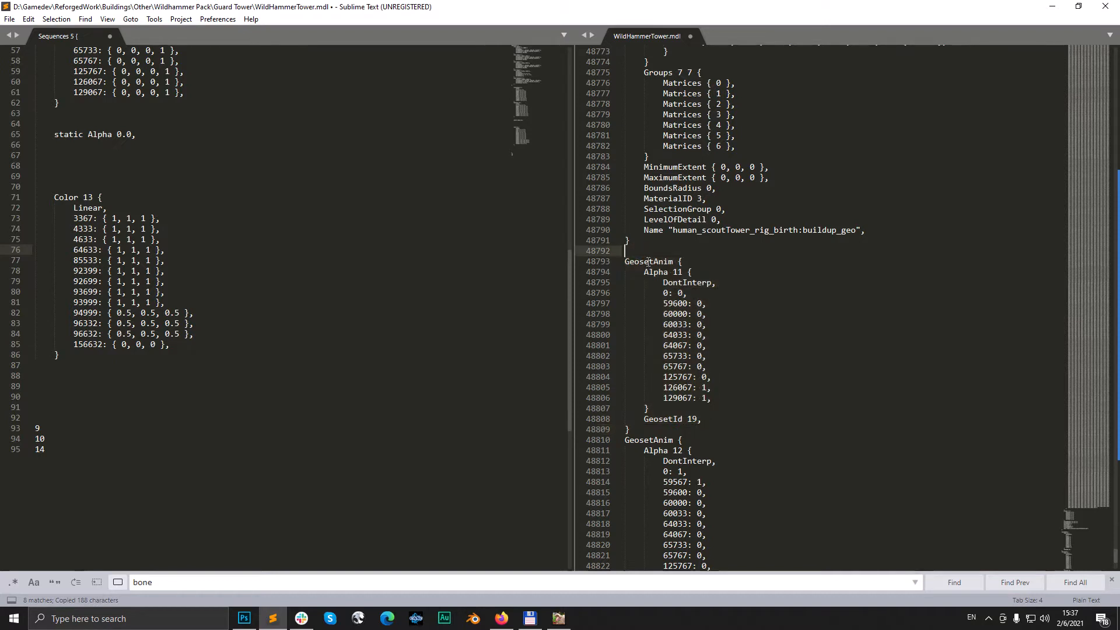
pyautogui.hotkey('ctrl', 'v')
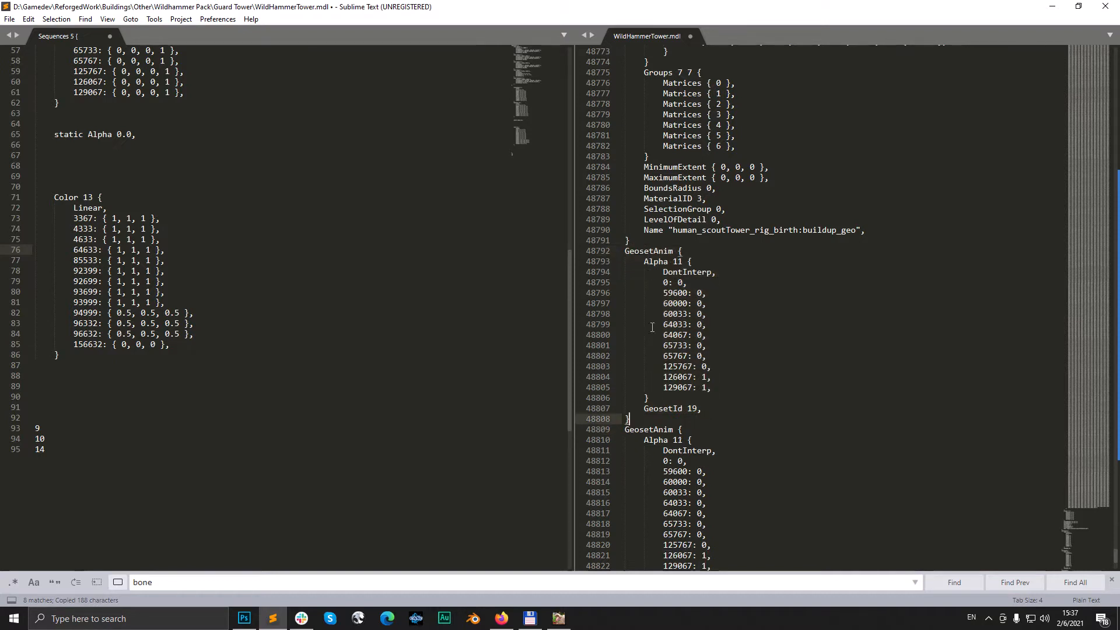
# Step: Set the GeosetId of the duplicated GeosetAnim block to 0
pyautogui.doubleClick(690, 409)
pyautogui.write('0')
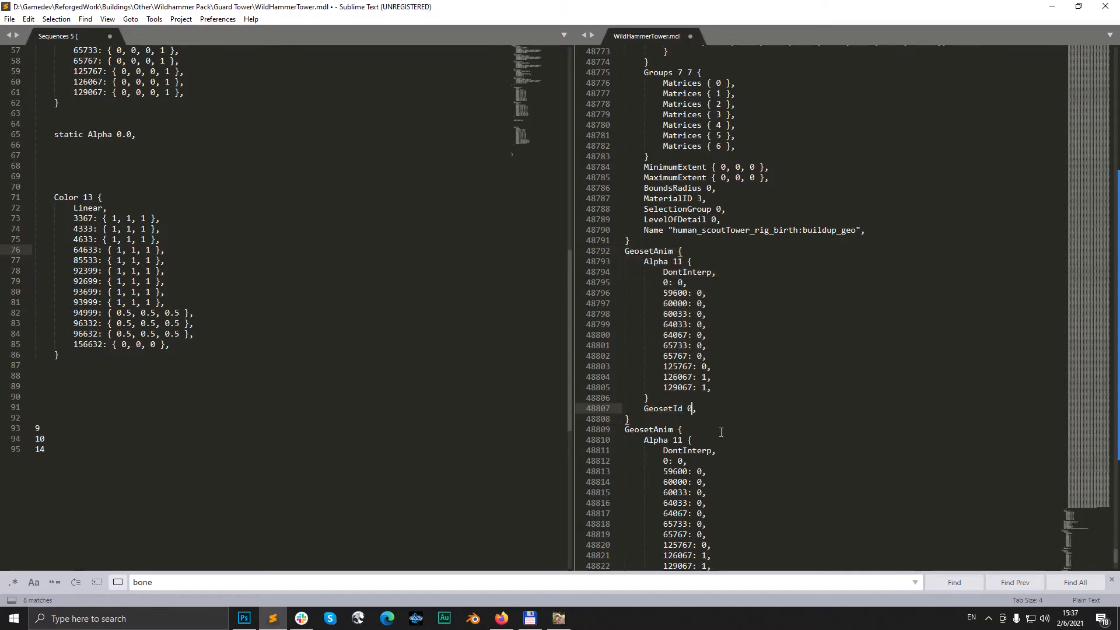
pyautogui.click(672, 418)
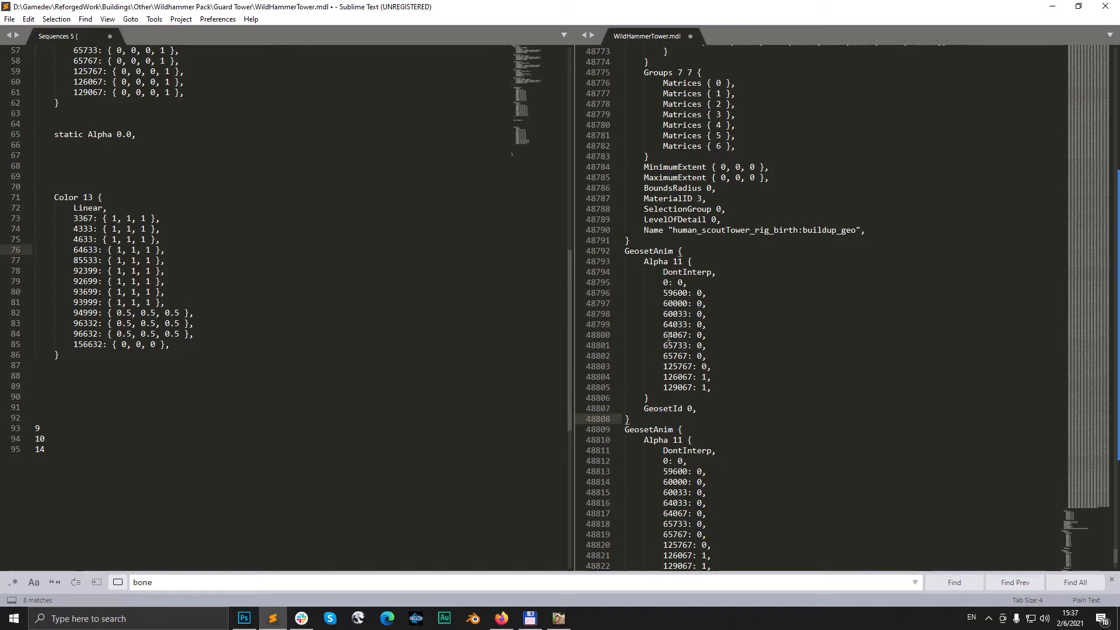
# Step: Set the Alpha values at keyframes 0, 59600 and 60000 to 1 in the GeosetId 0 block
pyautogui.click(686, 282)
pyautogui.press('BackSpace')
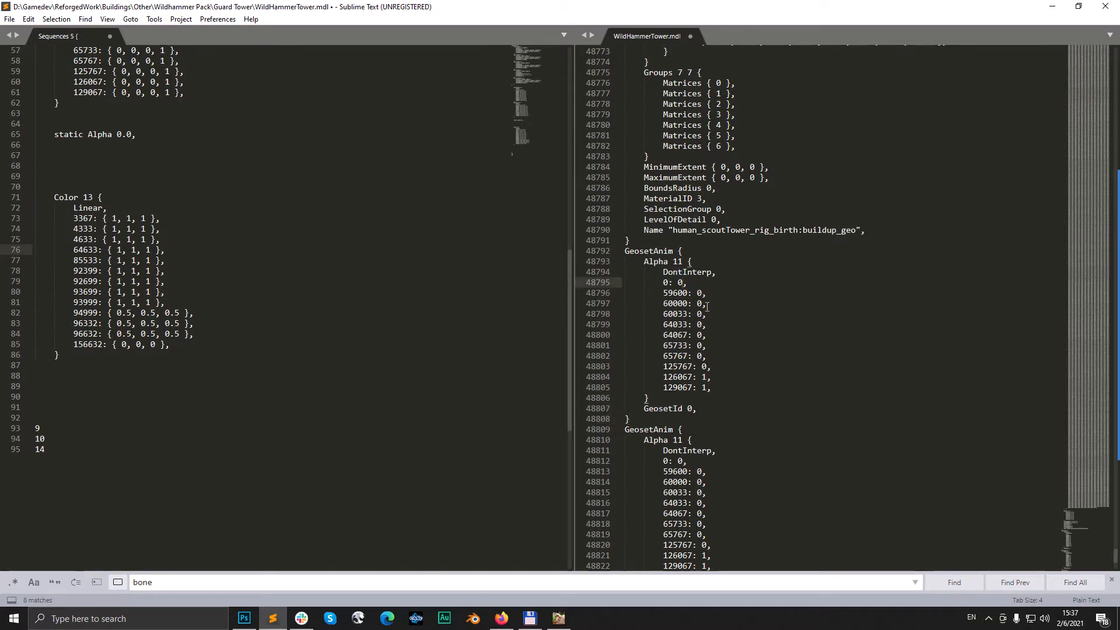
pyautogui.write('1')
pyautogui.click(698, 293)
pyautogui.press('Delete')
pyautogui.write('1')
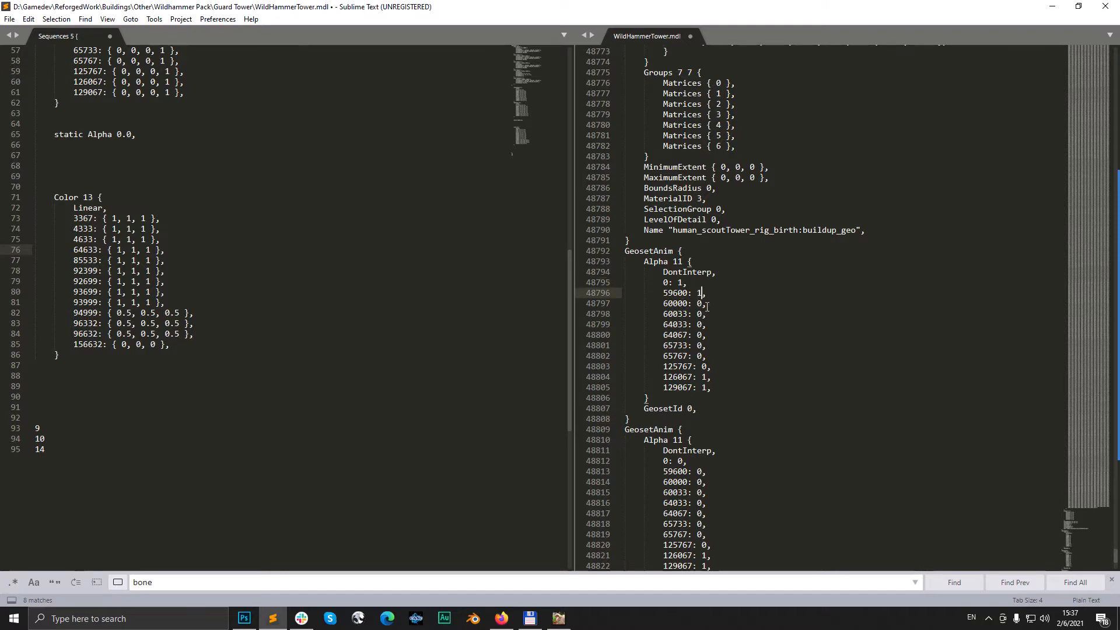
pyautogui.click(703, 305)
pyautogui.press('BackSpace')
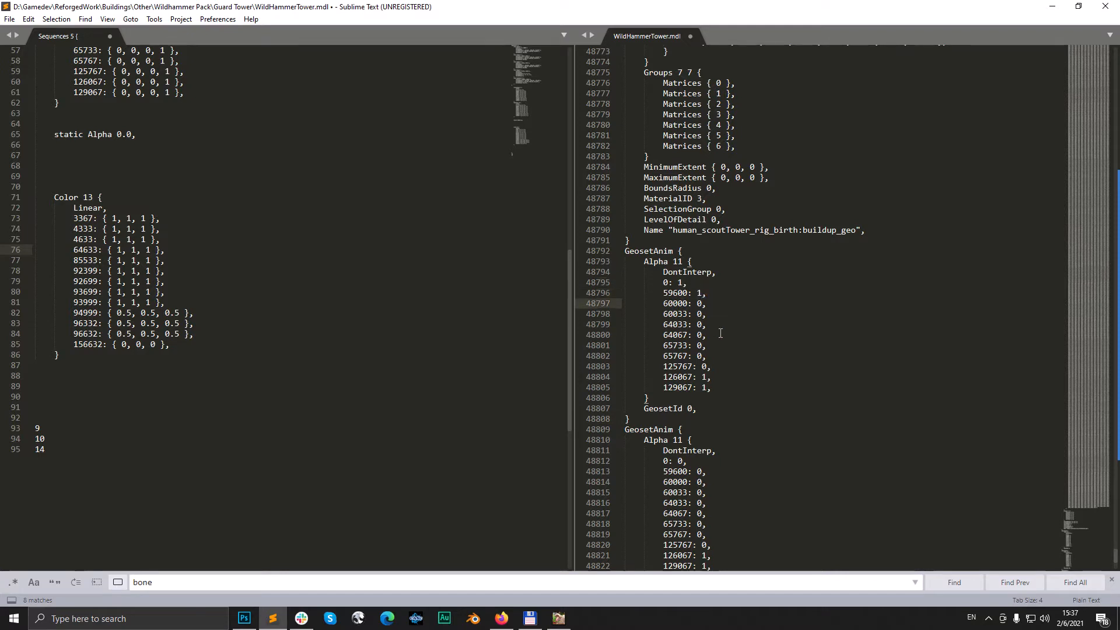
pyautogui.write('1')
# Step: Delete the 59600 keyframe line from the Alpha list of the GeosetId 0 block
pyautogui.moveTo(712, 294); pyautogui.dragTo(623, 293)
pyautogui.press('BackSpace')
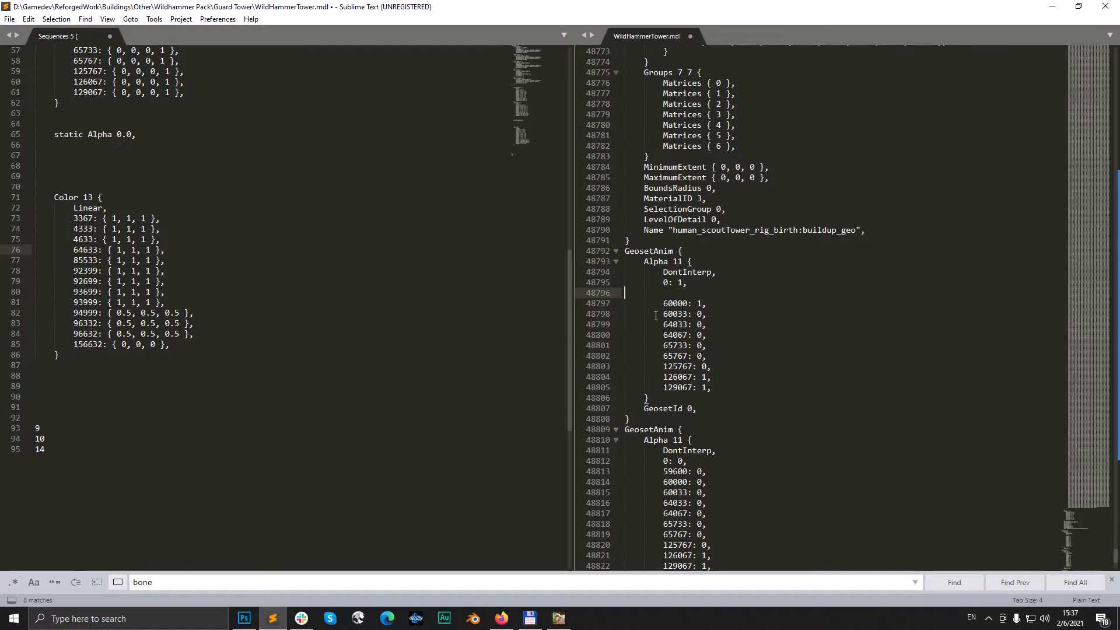
pyautogui.press('BackSpace')
# Step: Set the Alpha values at keyframes 60033, 64033, 64067, 65733 and 65767 to 1 in the GeosetId 0 block
pyautogui.click(702, 304)
pyautogui.press('Down')
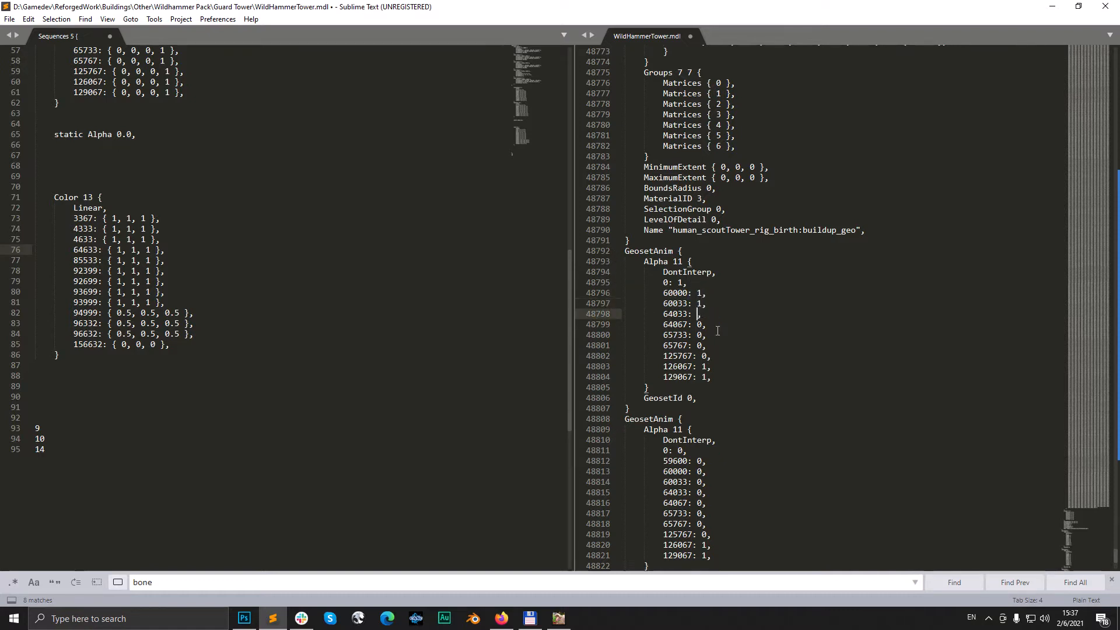
pyautogui.press('BackSpace')
pyautogui.write('1')
pyautogui.press('Down')
pyautogui.press('BackSpace')
pyautogui.write('1')
pyautogui.press('Down')
pyautogui.press('BackSpace')
pyautogui.write('1')
pyautogui.press('Down')
pyautogui.press('BackSpace')
pyautogui.write('1')
pyautogui.press('Down')
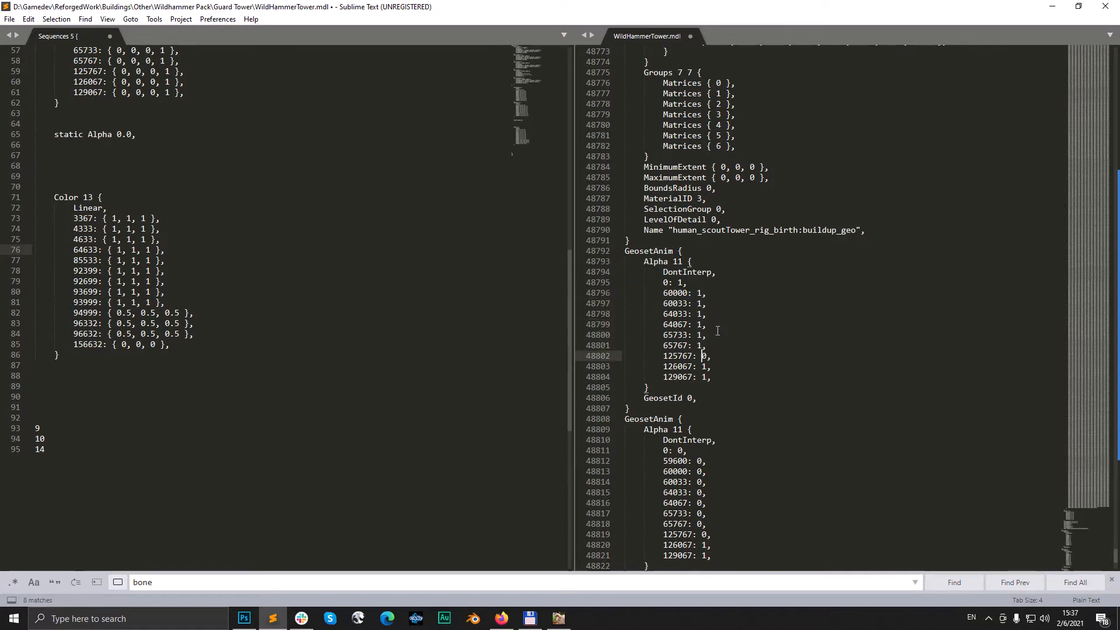
pyautogui.press('Right')
pyautogui.press('Right')
pyautogui.press('Right')
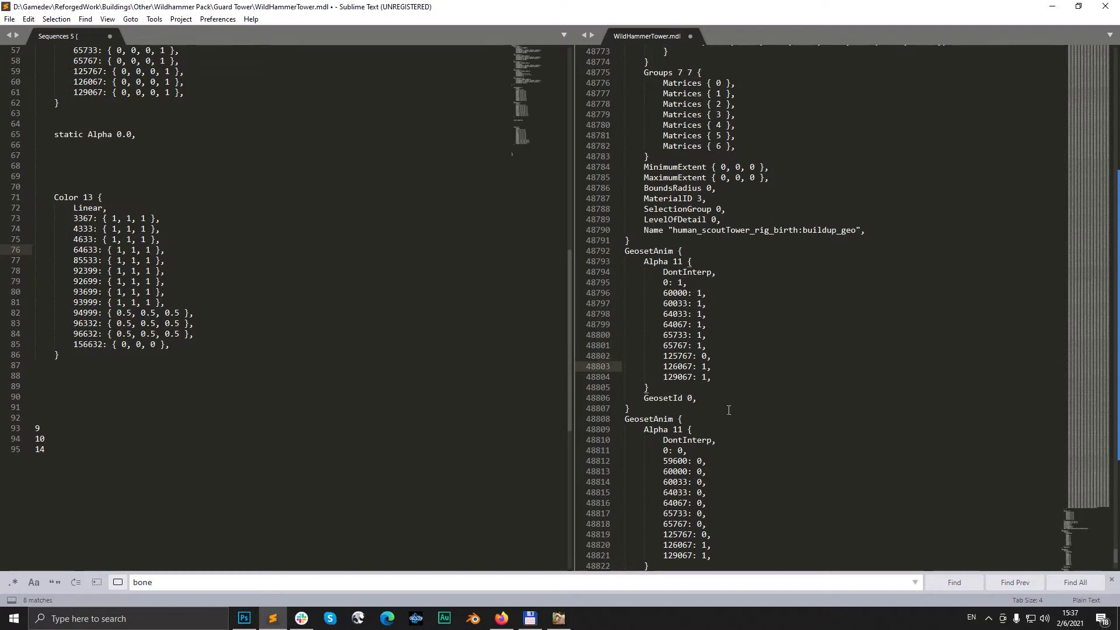
pyautogui.click(682, 356)
pyautogui.click(730, 356)
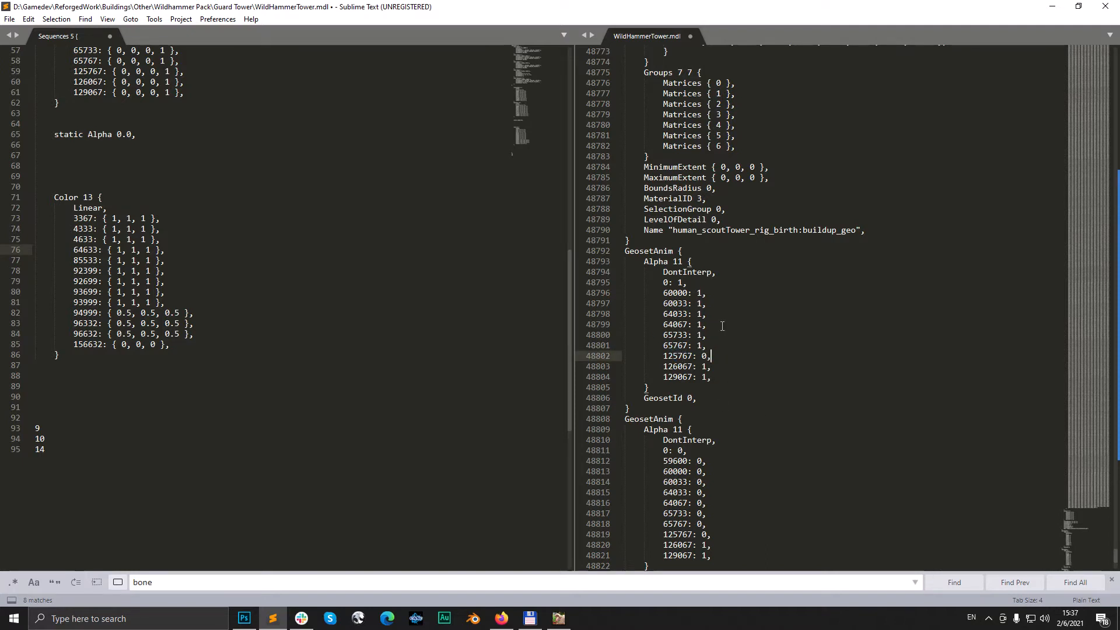
# Step: Copy the Color 13 block from the Sequences notes file and paste it below the Alpha block of the GeosetId 0 GeosetAnim
pyautogui.click(696, 280)
pyautogui.click(697, 272)
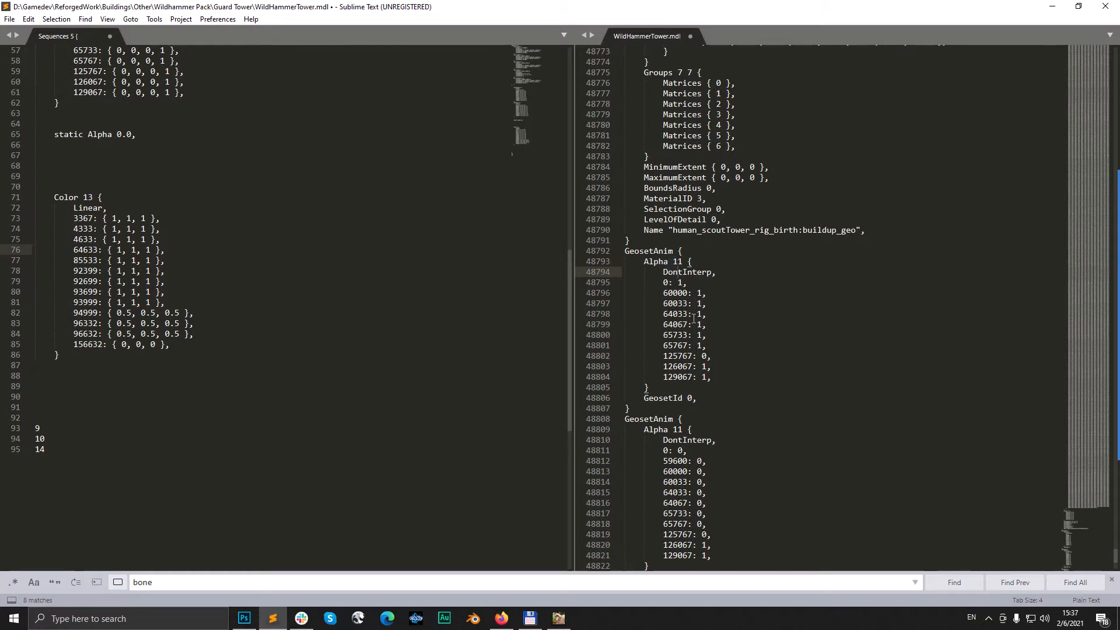
pyautogui.moveTo(60, 357); pyautogui.dragTo(54, 197)
pyautogui.hotkey('ctrl', 'c')
pyautogui.click(672, 388)
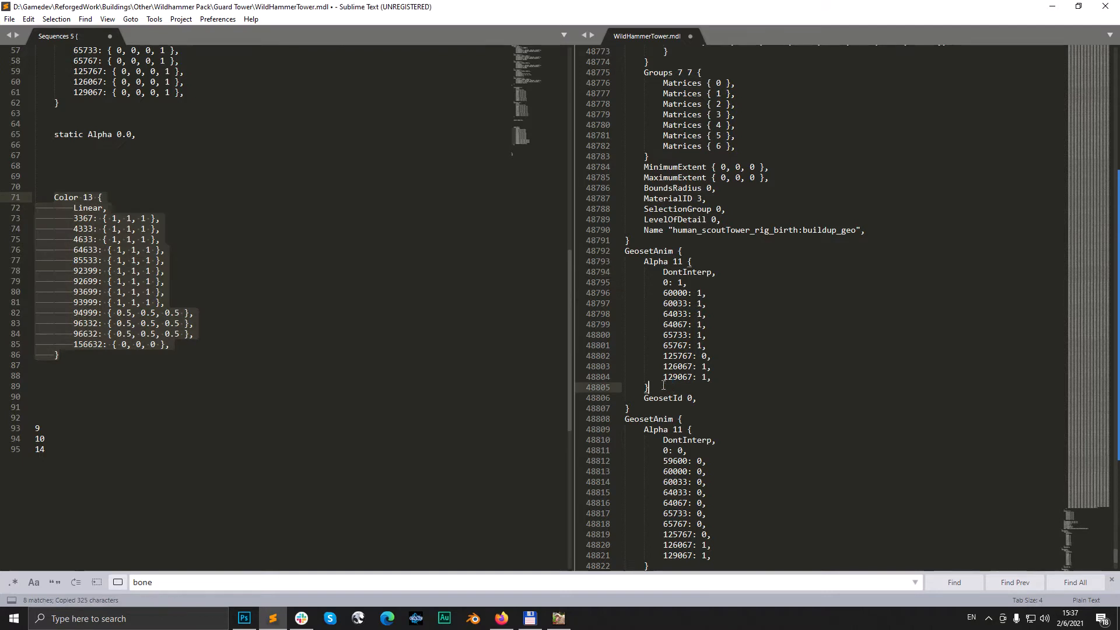
pyautogui.press('Return')
pyautogui.hotkey('ctrl', 'v')
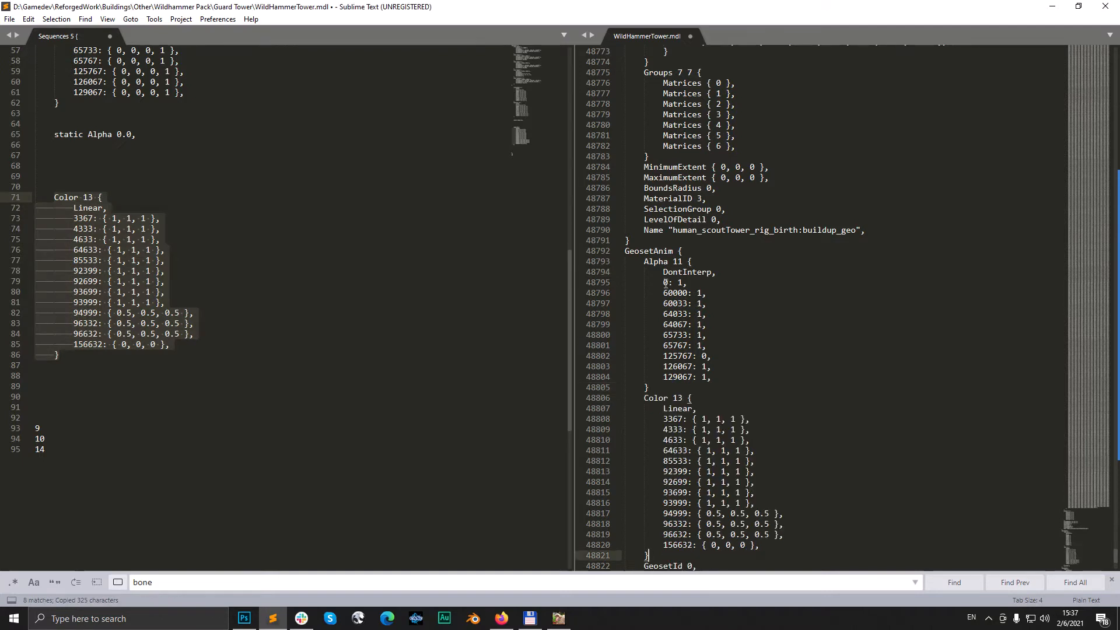
# Step: Change the first two keyframe times of the pasted Color block to 0 and 60000, matching the Alpha list
pyautogui.moveTo(663, 283); pyautogui.dragTo(673, 283)
pyautogui.hotkey('ctrl', 'c')
pyautogui.moveTo(663, 419); pyautogui.dragTo(689, 419)
pyautogui.hotkey('ctrl', 'v')
pyautogui.click(664, 294)
pyautogui.moveTo(664, 293); pyautogui.dragTo(694, 294)
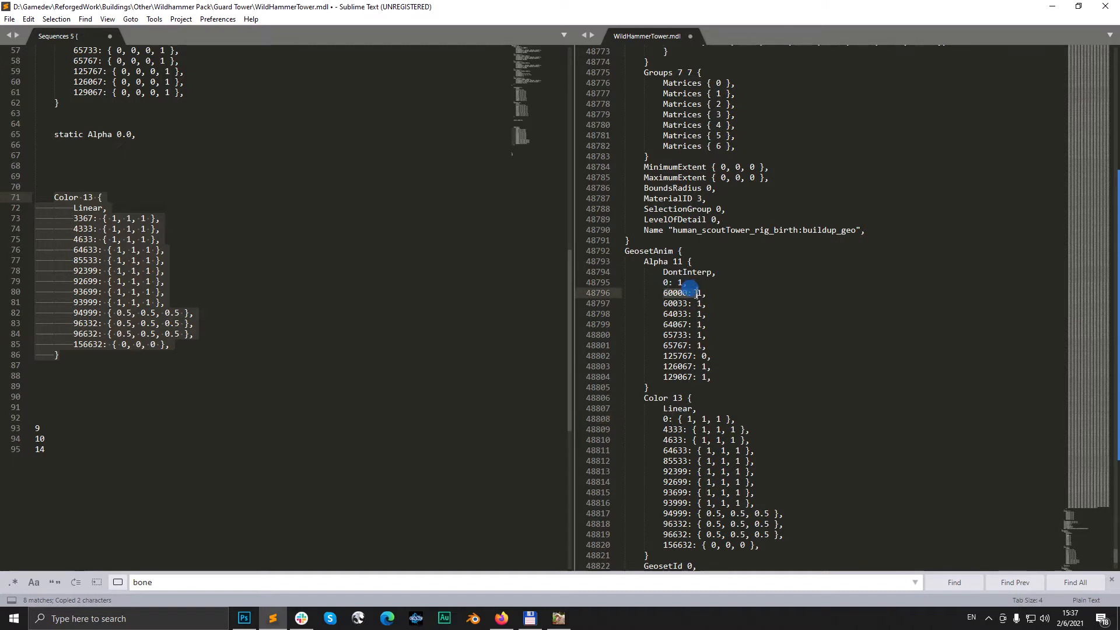
pyautogui.hotkey('ctrl', 'c')
pyautogui.moveTo(663, 430); pyautogui.dragTo(692, 430)
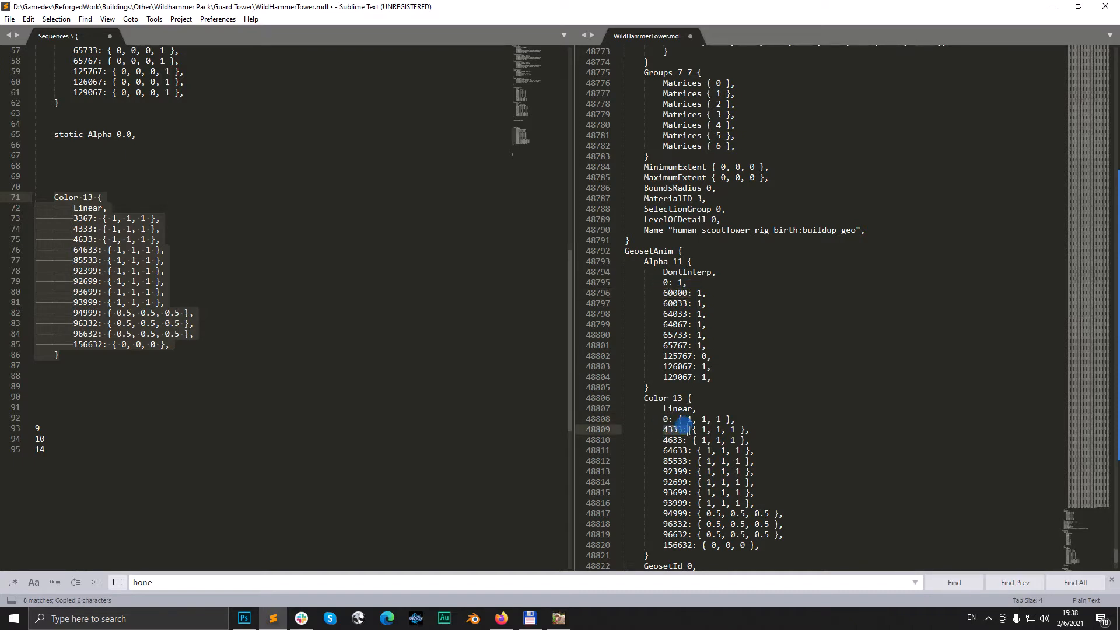
pyautogui.hotkey('ctrl', 'v')
# Step: Change the third and fourth Color keyframe times to 60033 and 64033
pyautogui.moveTo(663, 304); pyautogui.dragTo(686, 304)
pyautogui.hotkey('ctrl', 'c')
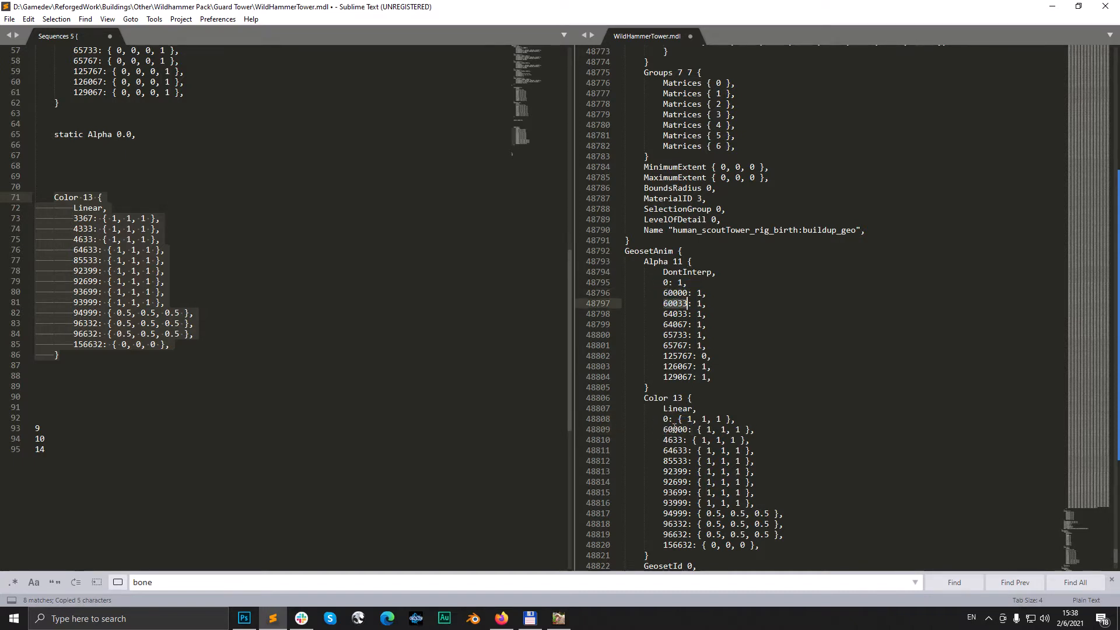
pyautogui.moveTo(663, 440); pyautogui.dragTo(683, 440)
pyautogui.hotkey('ctrl', 'v')
pyautogui.moveTo(663, 314); pyautogui.dragTo(688, 314)
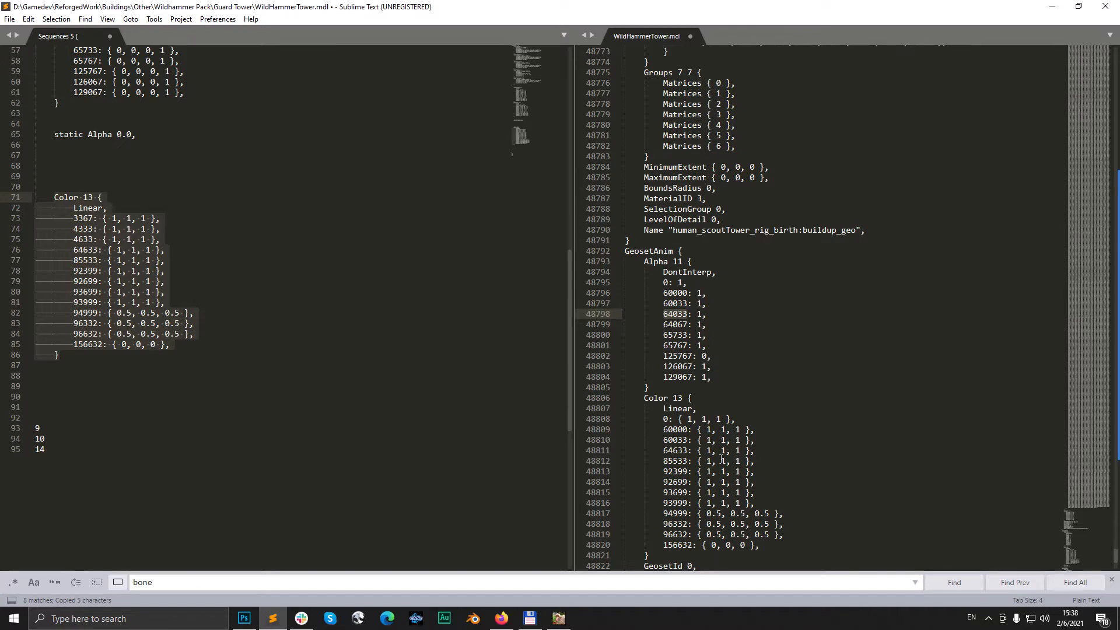
pyautogui.click(678, 455)
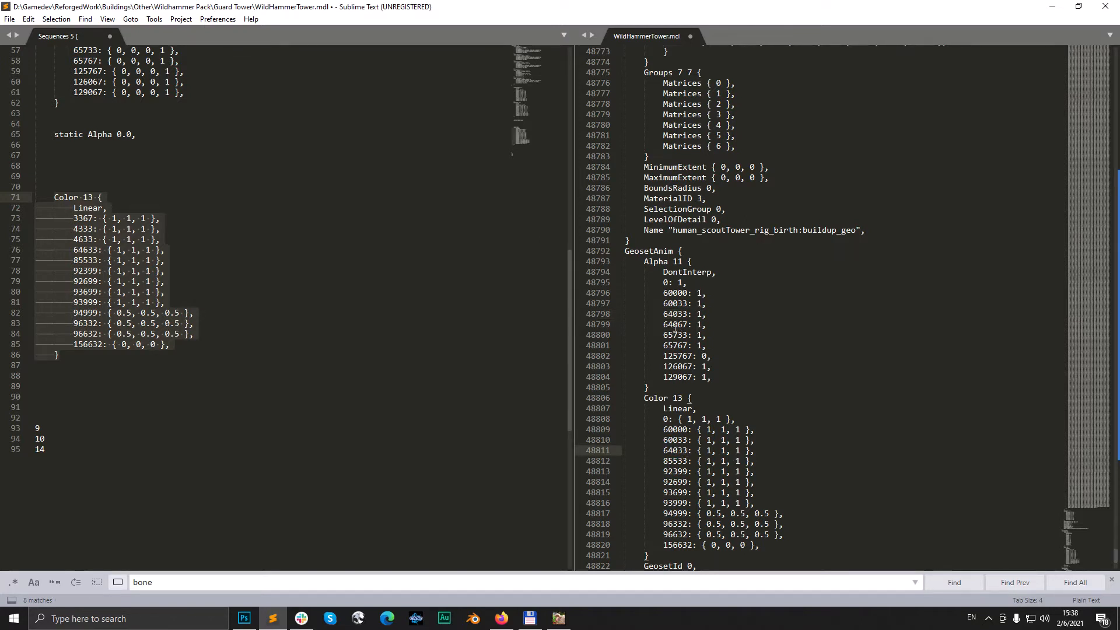
# Step: Change the fifth and sixth Color keyframe times to 64067 and 65733
pyautogui.doubleClick(675, 324)
pyautogui.hotkey('ctrl', 'c')
pyautogui.doubleClick(675, 461)
pyautogui.hotkey('ctrl', 'v')
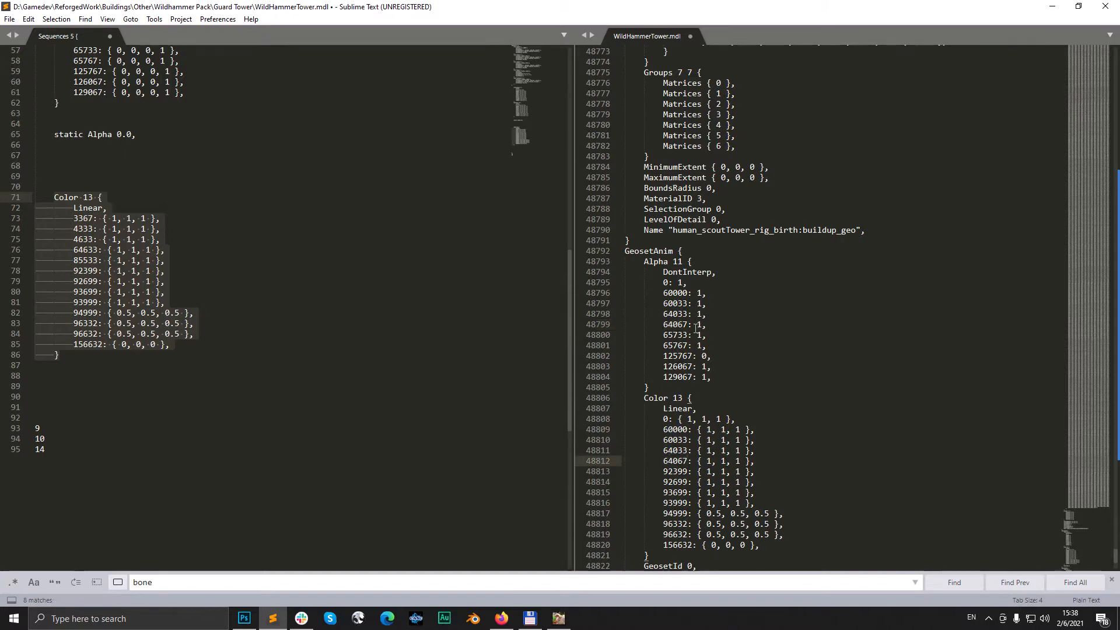
pyautogui.doubleClick(679, 336)
pyautogui.hotkey('ctrl', 'c')
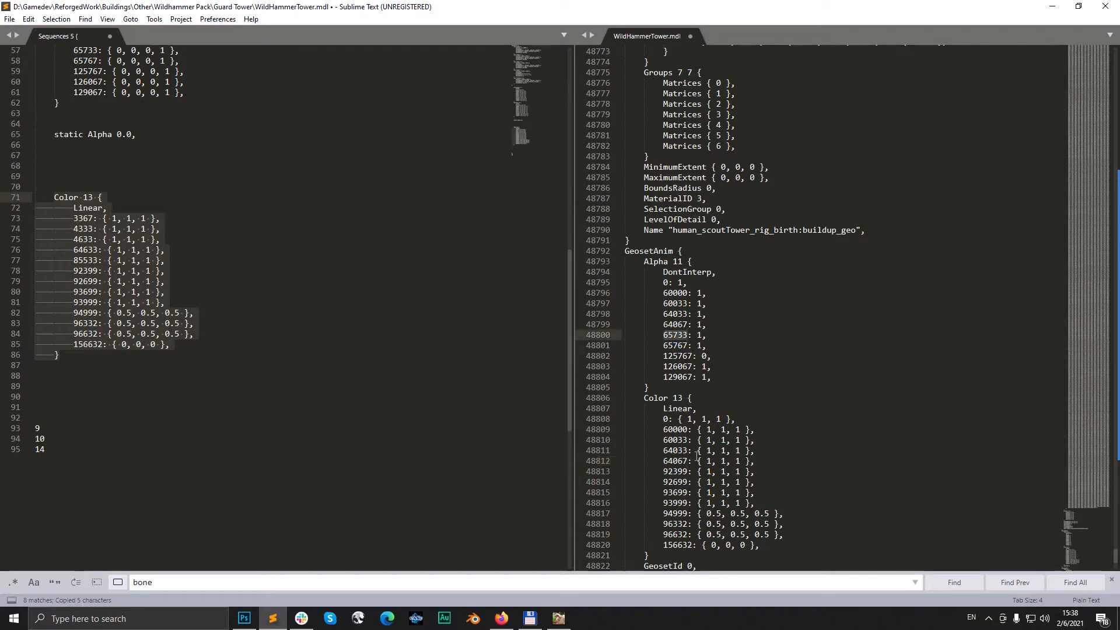
pyautogui.doubleClick(677, 472)
pyautogui.hotkey('ctrl', 'v')
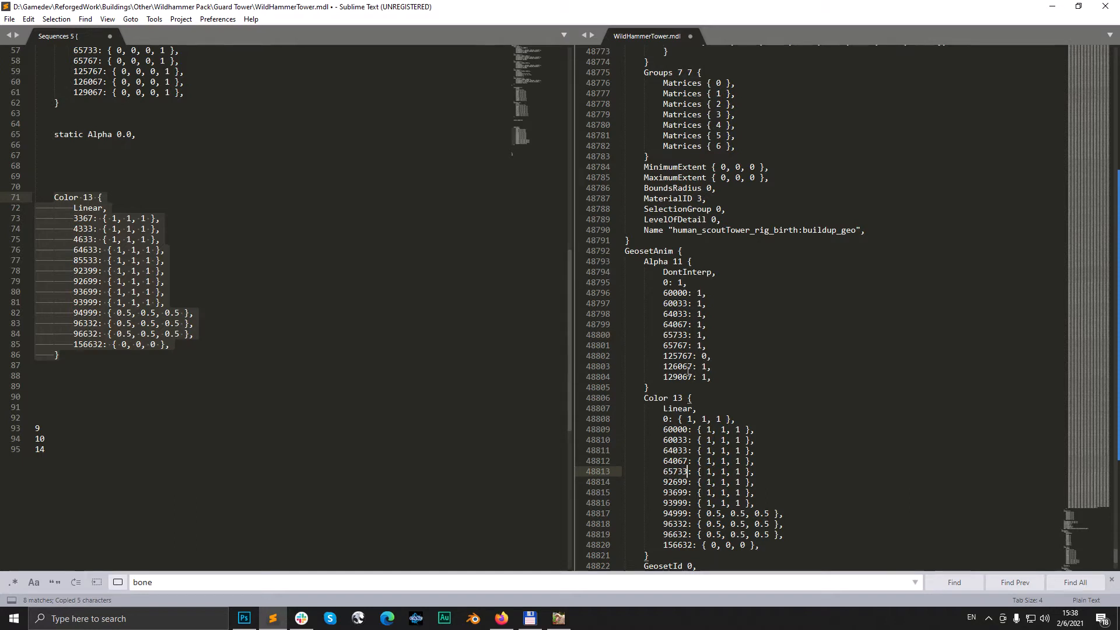
# Step: Change the seventh and eighth Color keyframe times to 65767 and 125767
pyautogui.doubleClick(676, 345)
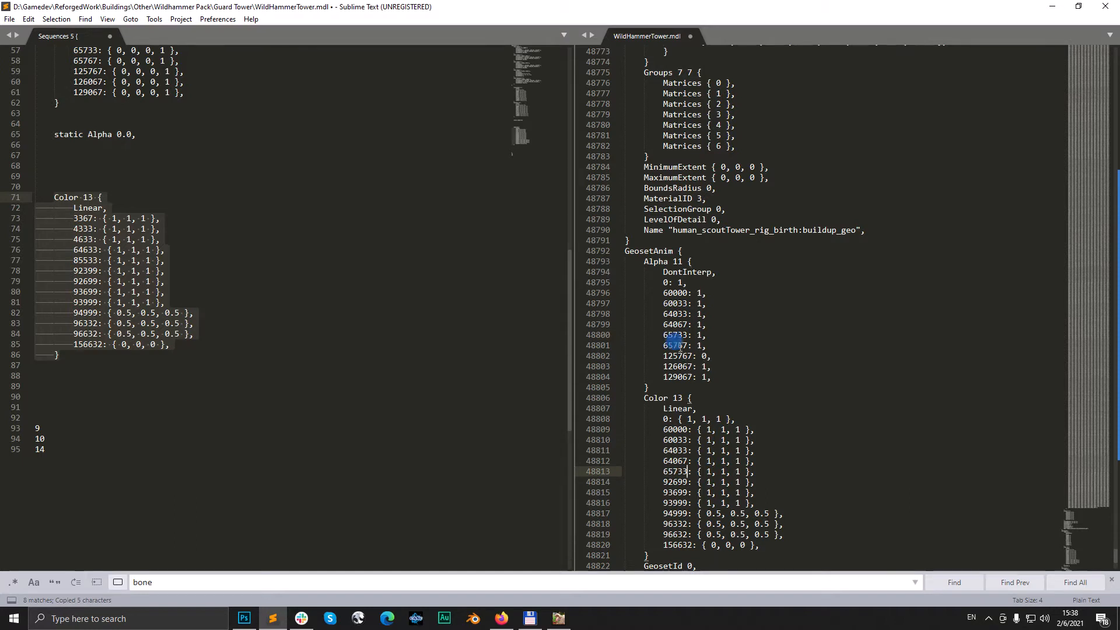
pyautogui.hotkey('ctrl', 'c')
pyautogui.doubleClick(677, 482)
pyautogui.hotkey('ctrl', 'v')
pyautogui.doubleClick(677, 356)
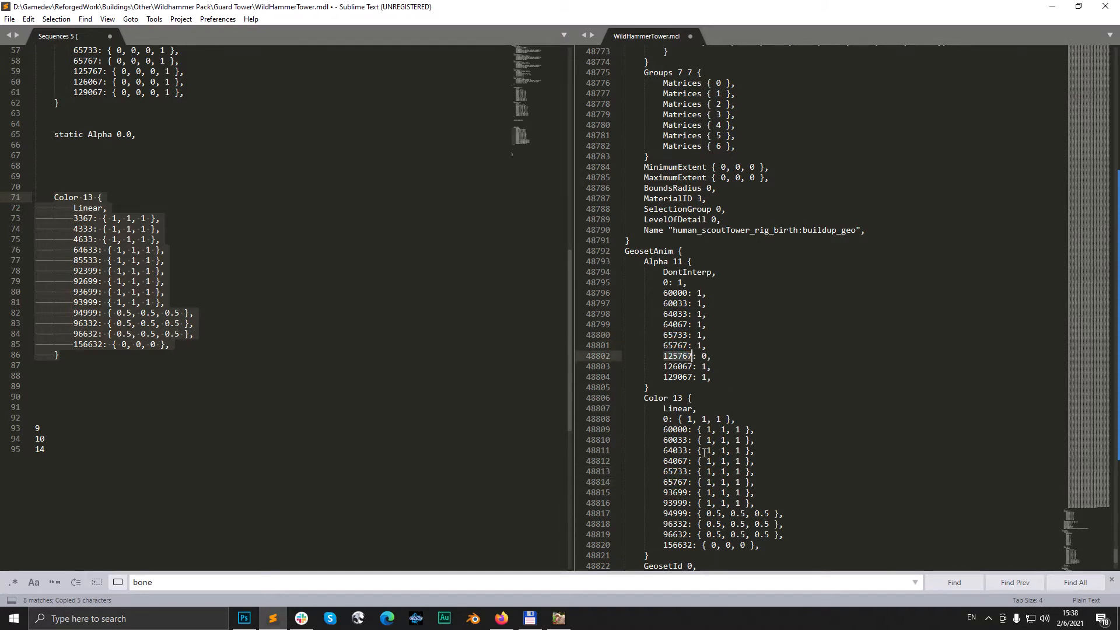
pyautogui.doubleClick(676, 493)
pyautogui.hotkey('ctrl', 'v')
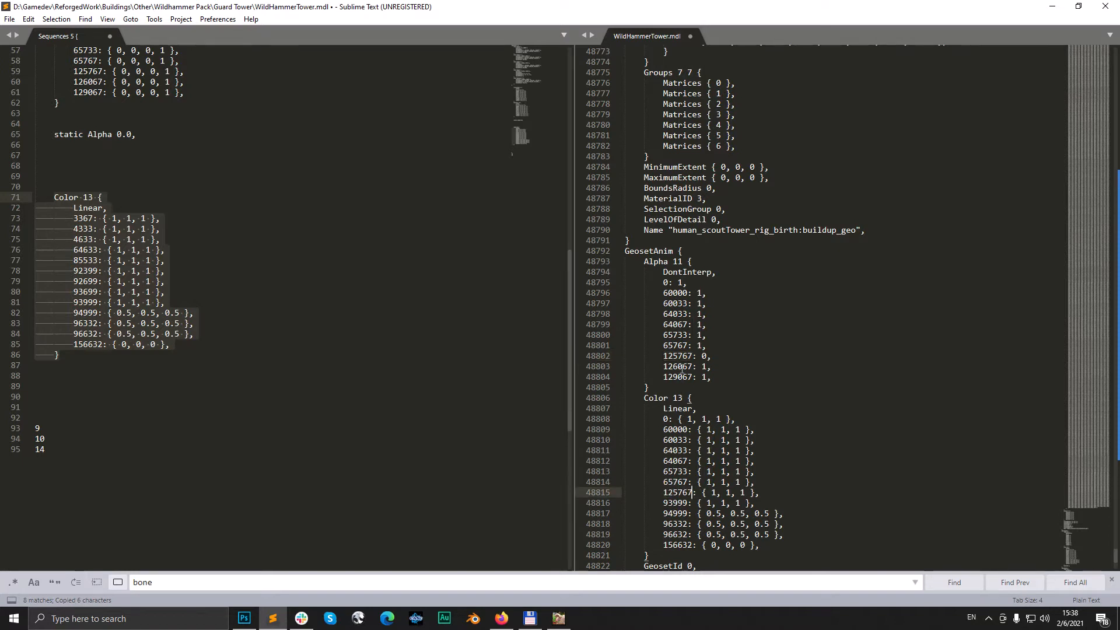
# Step: Change the ninth and tenth Color keyframe times to 126067 and 129067
pyautogui.doubleClick(677, 502)
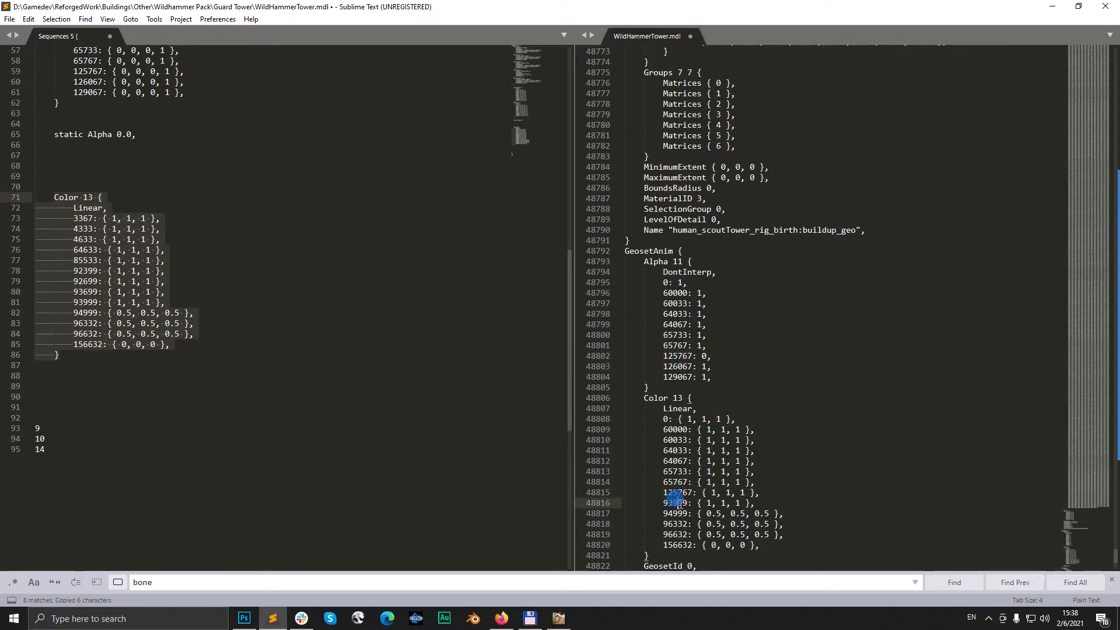
pyautogui.hotkey('ctrl', 'v')
pyautogui.doubleClick(677, 377)
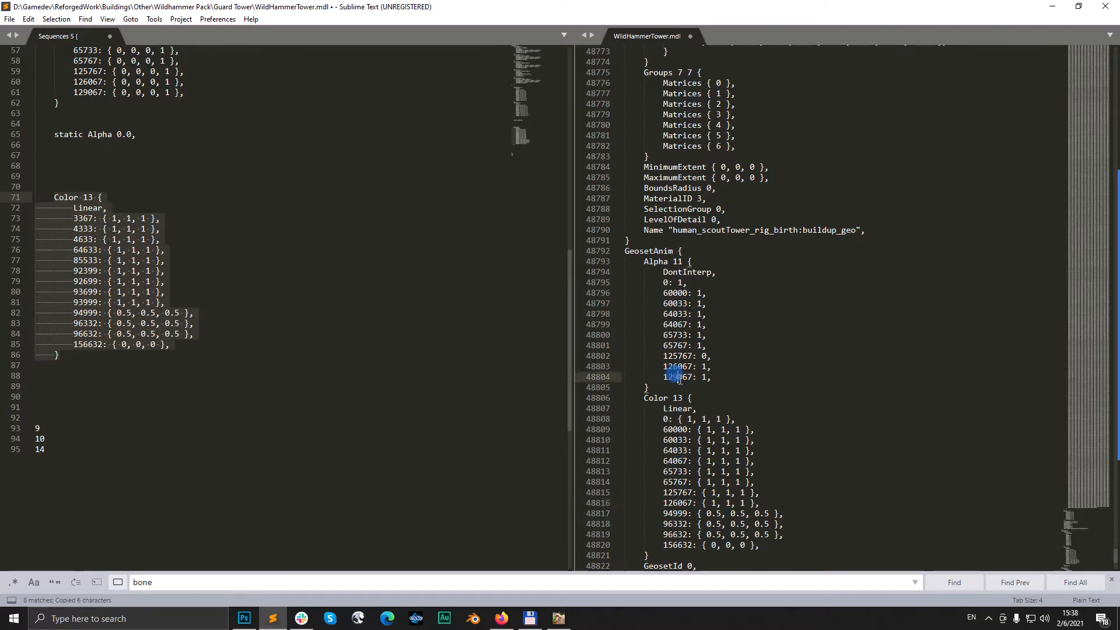
pyautogui.doubleClick(677, 514)
pyautogui.hotkey('ctrl', 'v')
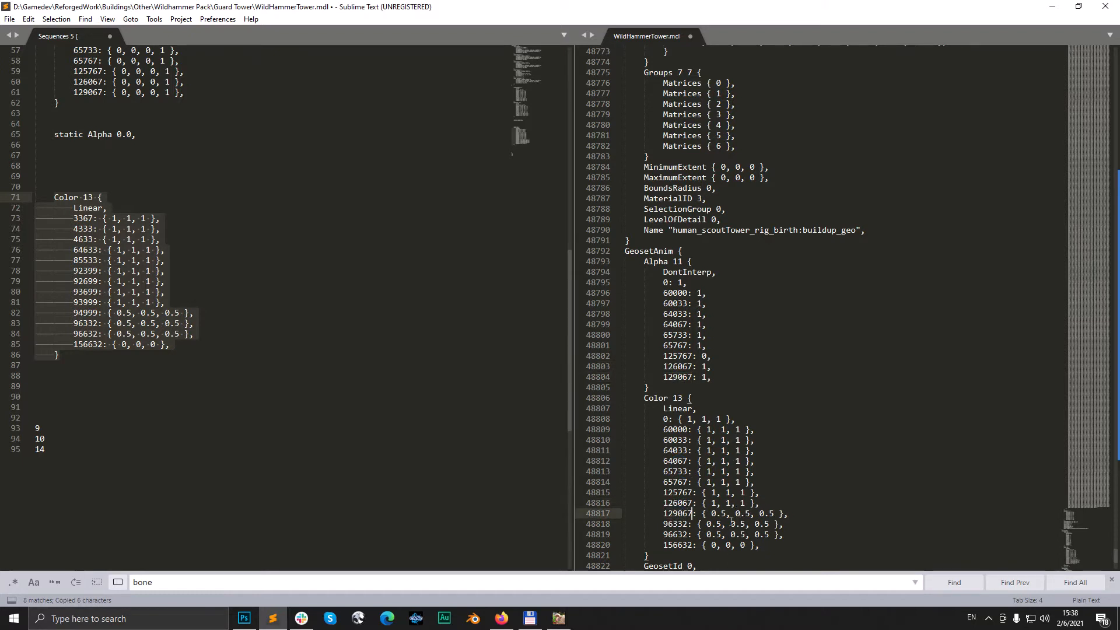
# Step: Set the Color value at keyframe 129067 to { 1, 1, 1 }
pyautogui.moveTo(760, 503); pyautogui.dragTo(802, 512)
pyautogui.hotkey('ctrl', 'c')
pyautogui.hotkey('ctrl', 'v')
pyautogui.click(760, 492)
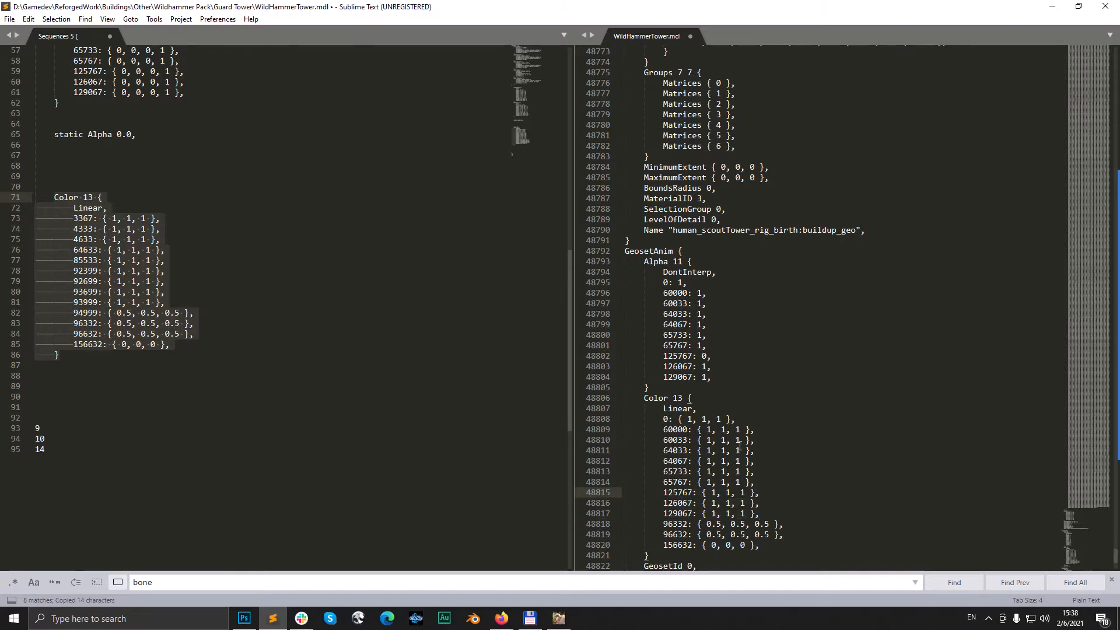
# Step: Separate the Color keyframes into pairs by adding blank lines after keyframes 60000, 64033 and 65733
pyautogui.click(758, 429)
pyautogui.press('Return')
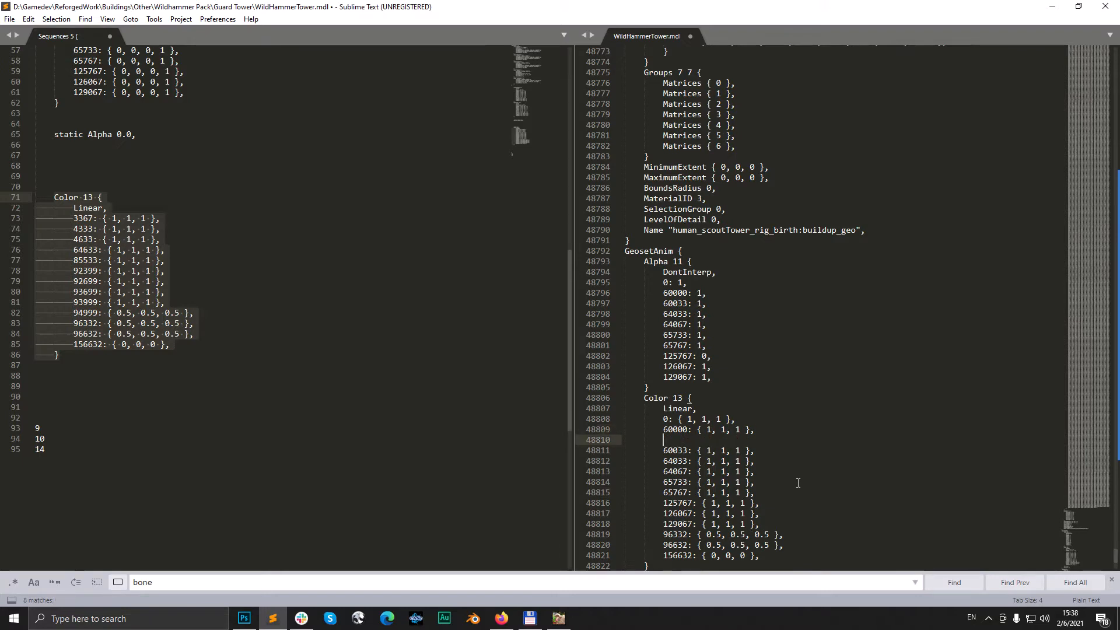
pyautogui.click(772, 462)
pyautogui.press('Return')
pyautogui.press('Return')
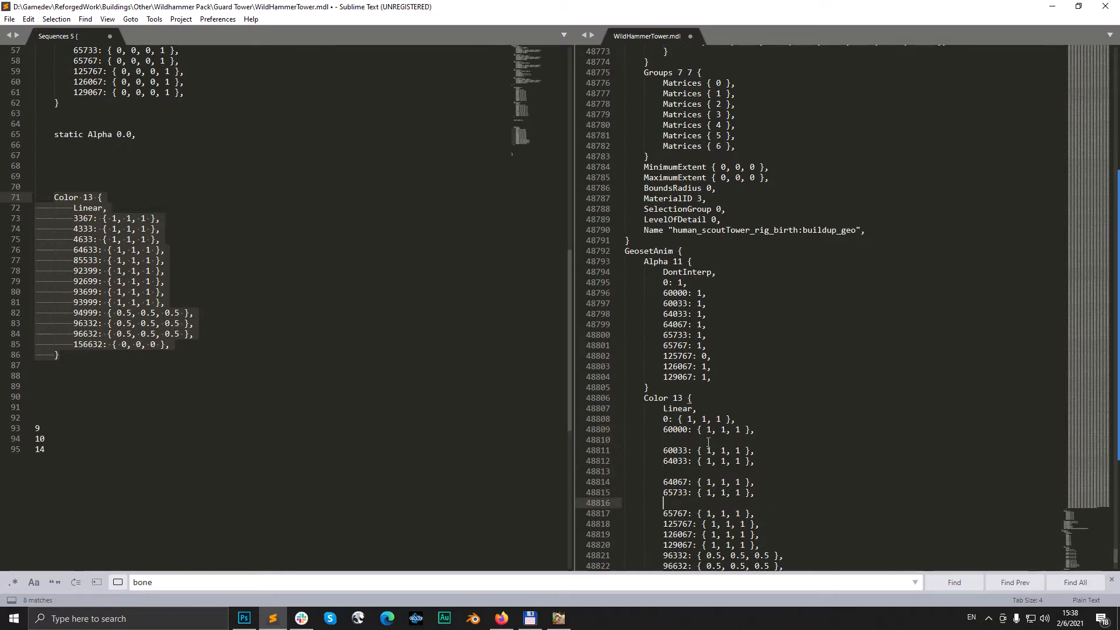
# Step: Check the Color keyframe pairs against the sequence intervals and add blank lines after keyframes 125767 and 129067
pyautogui.moveTo(754, 429); pyautogui.dragTo(645, 419)
pyautogui.scroll(-5, 752, 427)
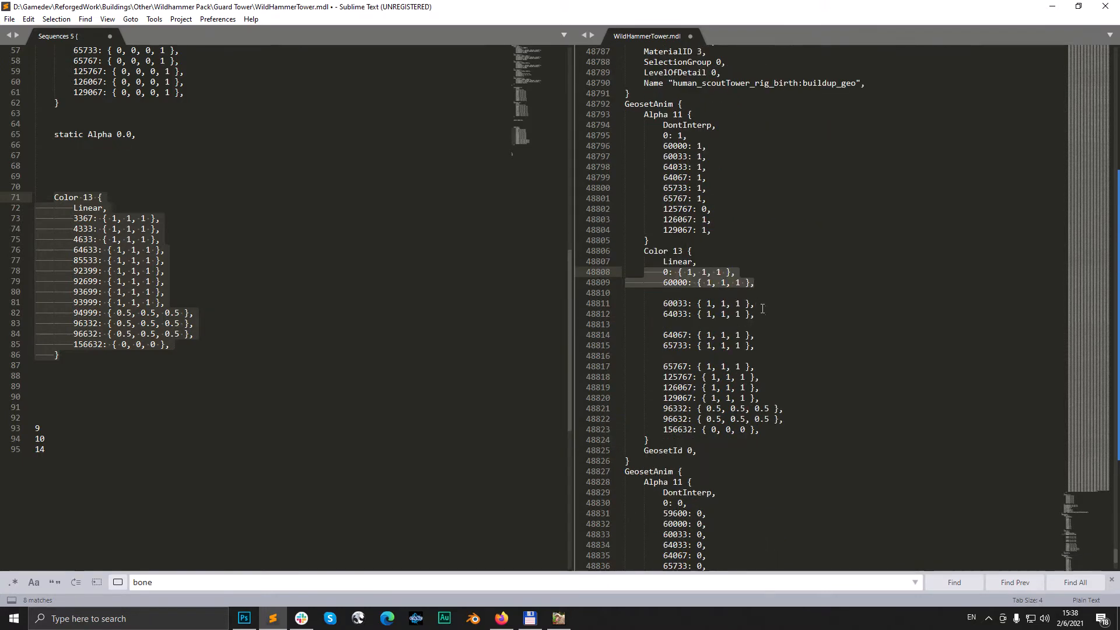
pyautogui.moveTo(757, 314); pyautogui.dragTo(664, 303)
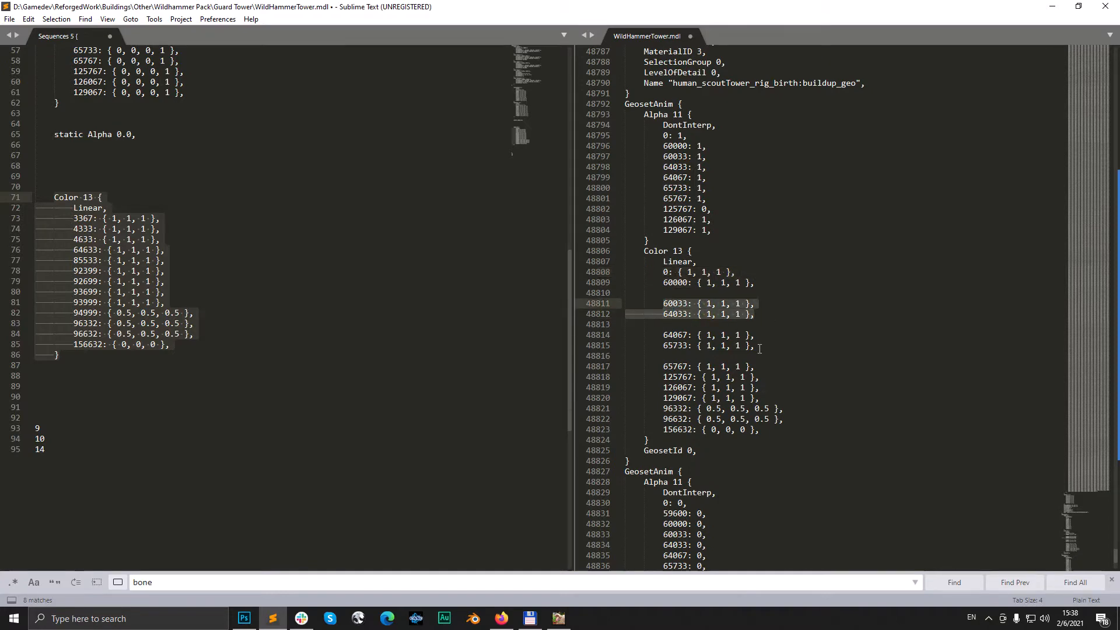
pyautogui.moveTo(756, 346); pyautogui.dragTo(663, 335)
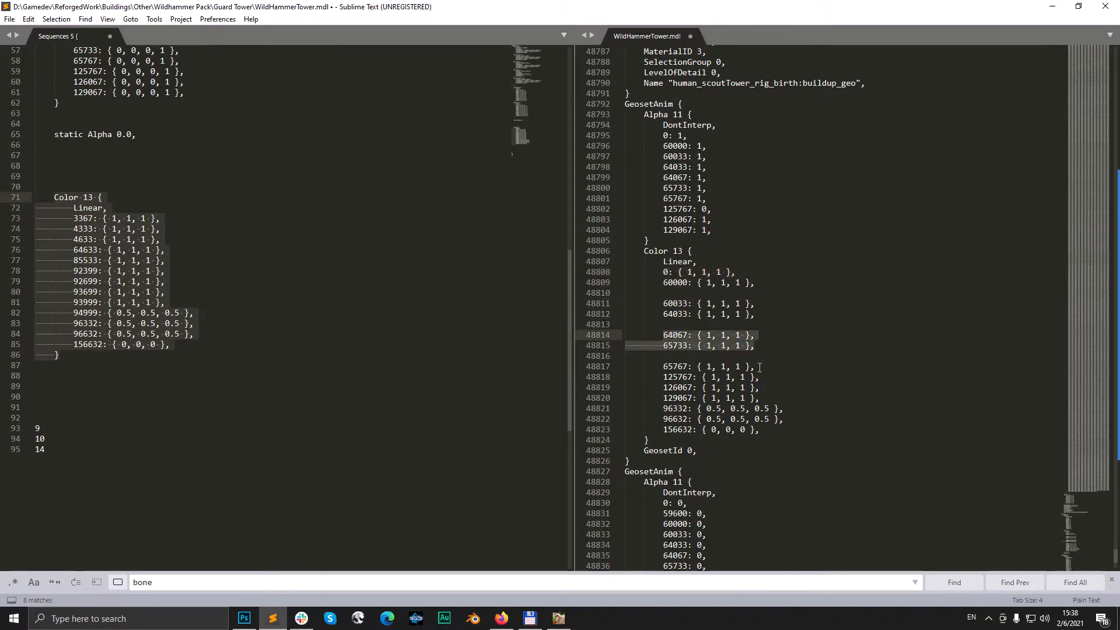
pyautogui.scroll(15, 95, 438)
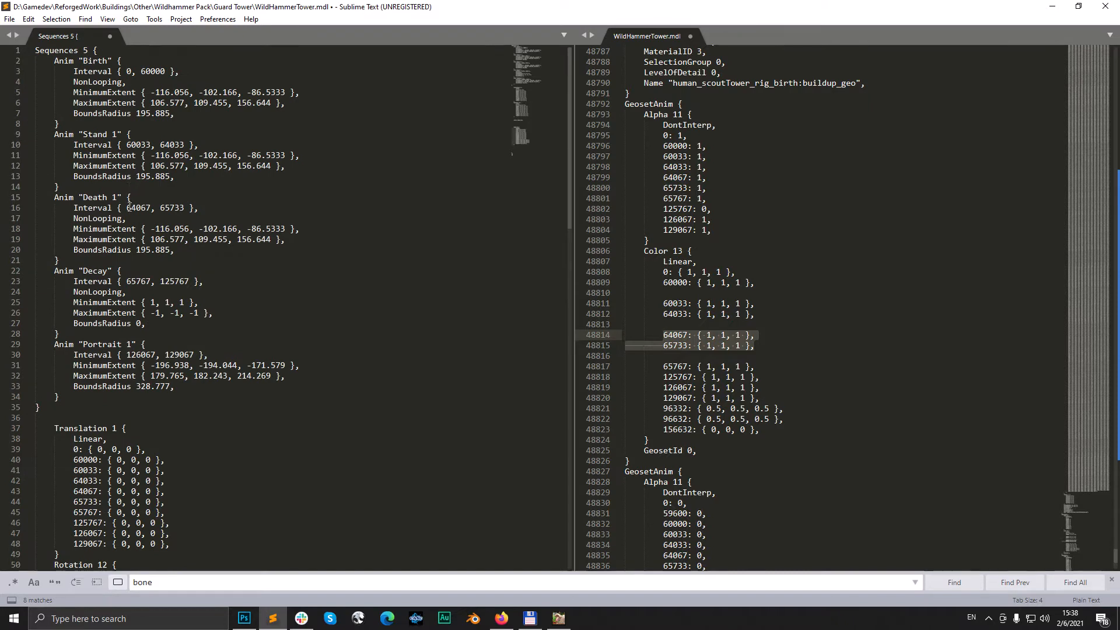
pyautogui.click(760, 377)
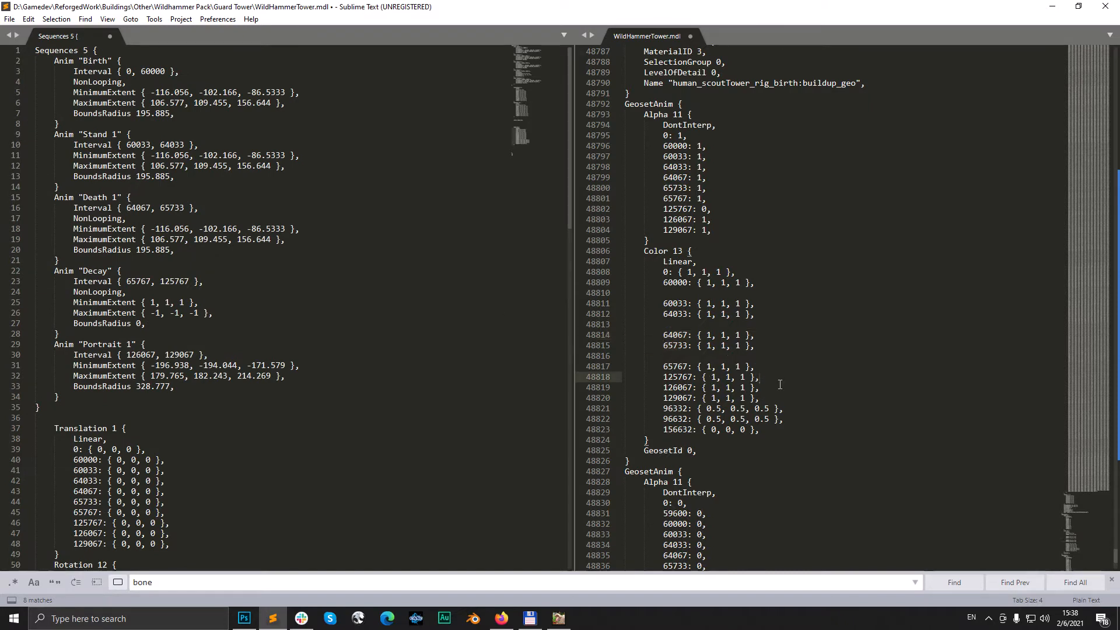
pyautogui.press('Return')
pyautogui.click(773, 408)
pyautogui.press('Return')
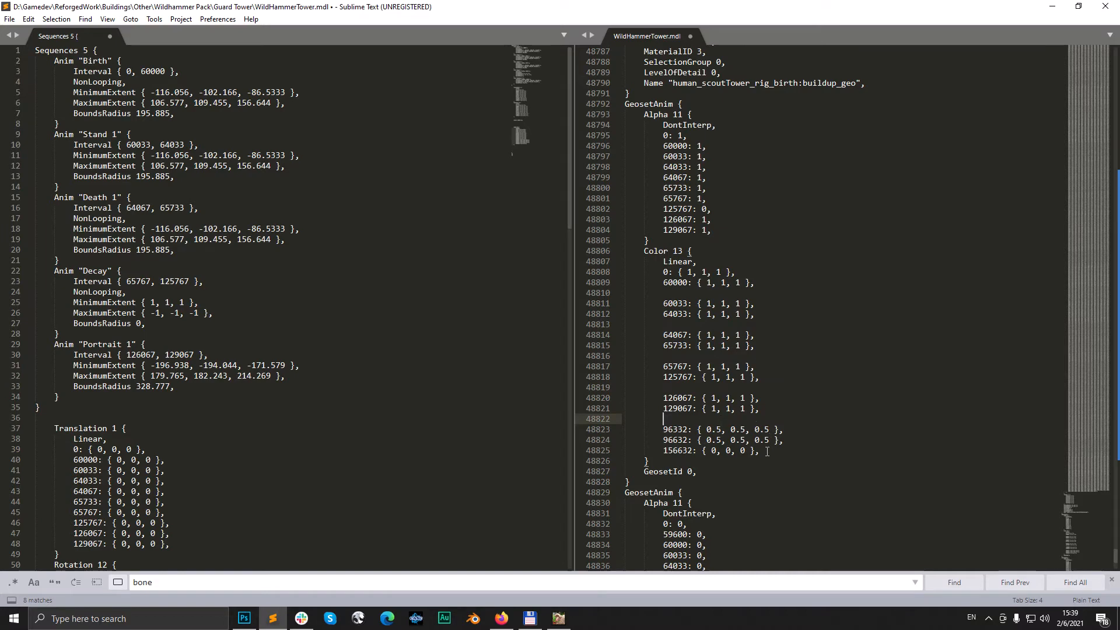
# Step: Set the Color value at keyframe 125767 to { 0, 0, 0 }, copied from the 156632 line, and remove the extra closing brace
pyautogui.moveTo(760, 450); pyautogui.dragTo(693, 453)
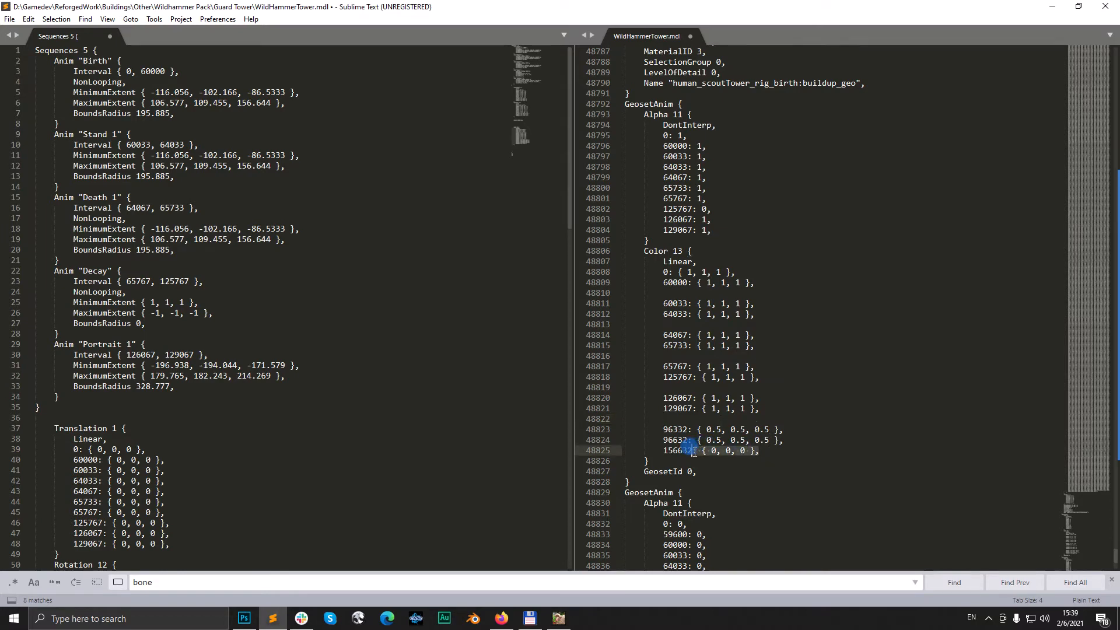
pyautogui.hotkey('ctrl', 'c')
pyautogui.moveTo(786, 431); pyautogui.dragTo(693, 450)
pyautogui.hotkey('ctrl', 'c')
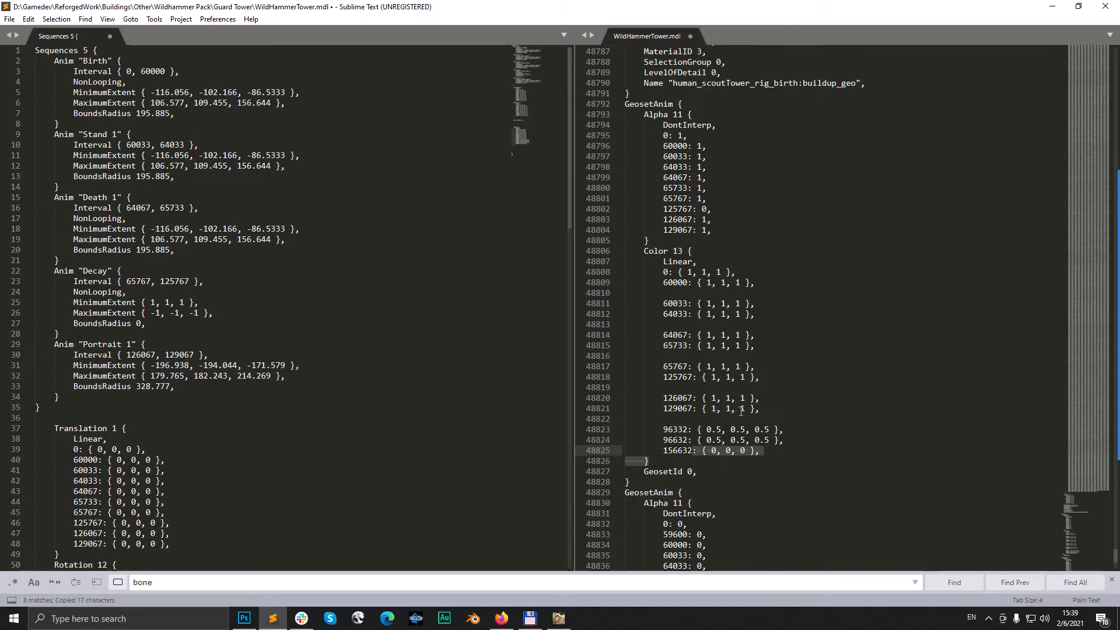
pyautogui.moveTo(760, 377); pyautogui.dragTo(693, 378)
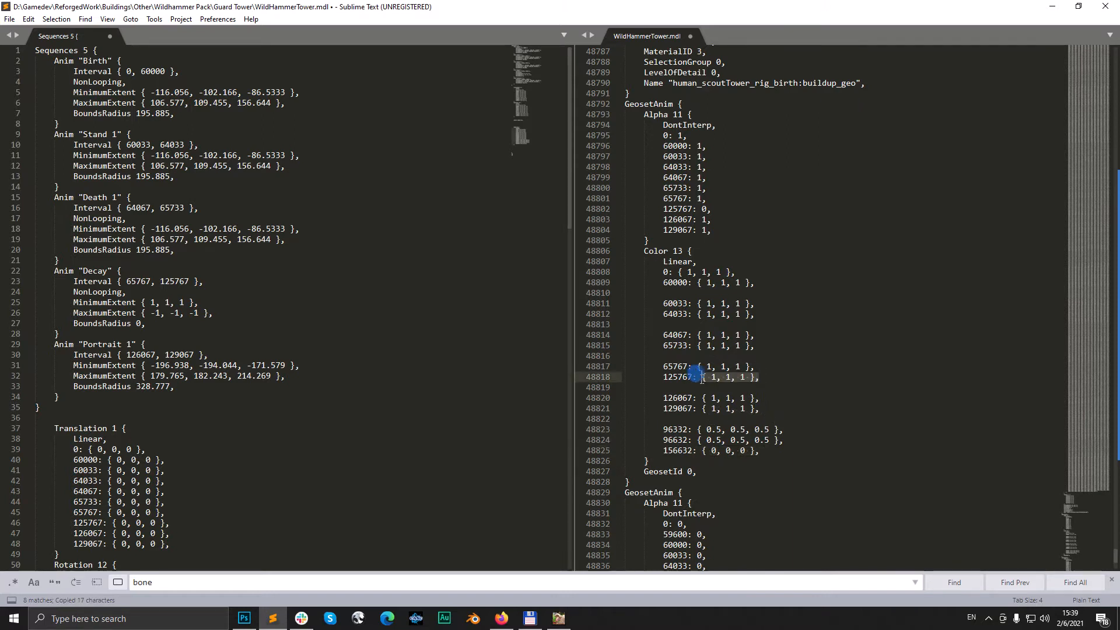
pyautogui.hotkey('ctrl', 'v')
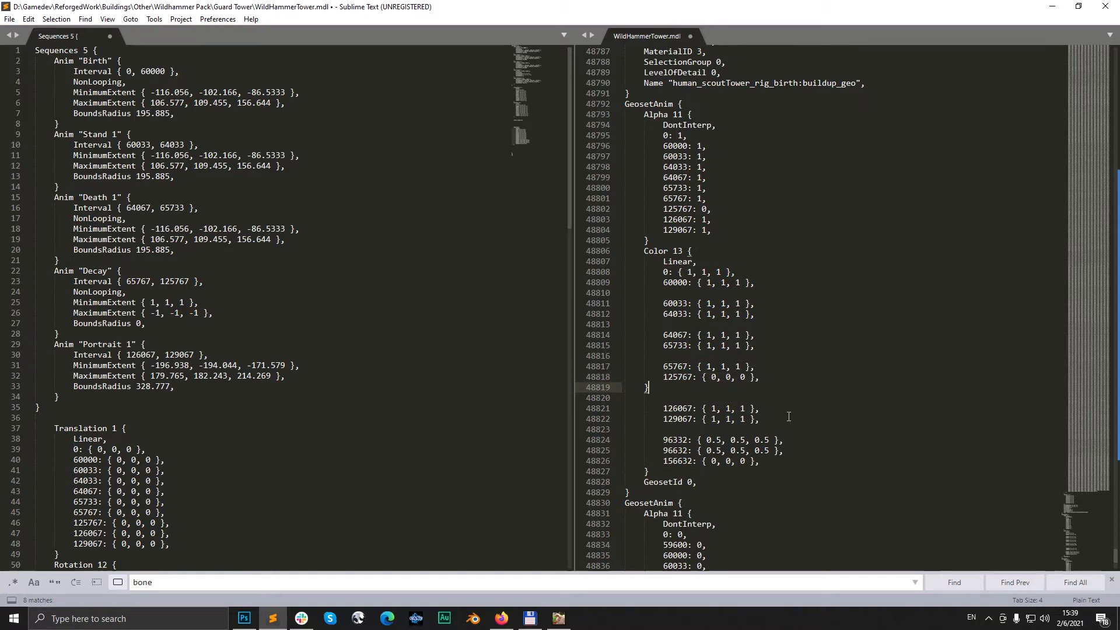
pyautogui.press('BackSpace')
pyautogui.press('BackSpace')
pyautogui.press('BackSpace')
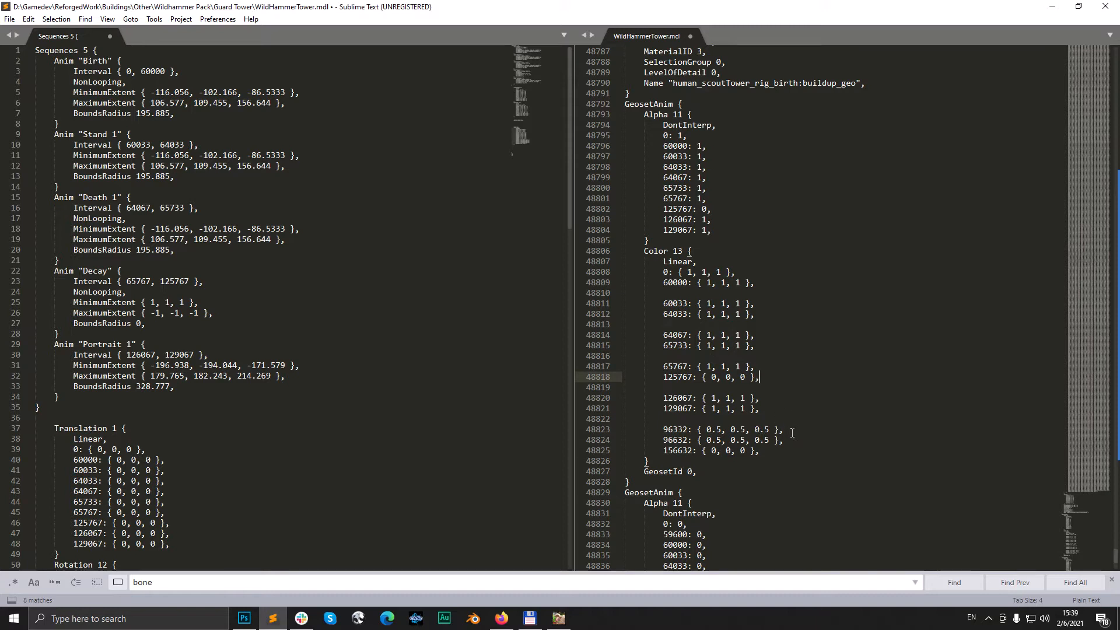
# Step: Set the Color value at keyframe 65767 to { 0.5, 0.5, 0.5 }, copied from the 96632 line
pyautogui.moveTo(789, 439); pyautogui.dragTo(691, 442)
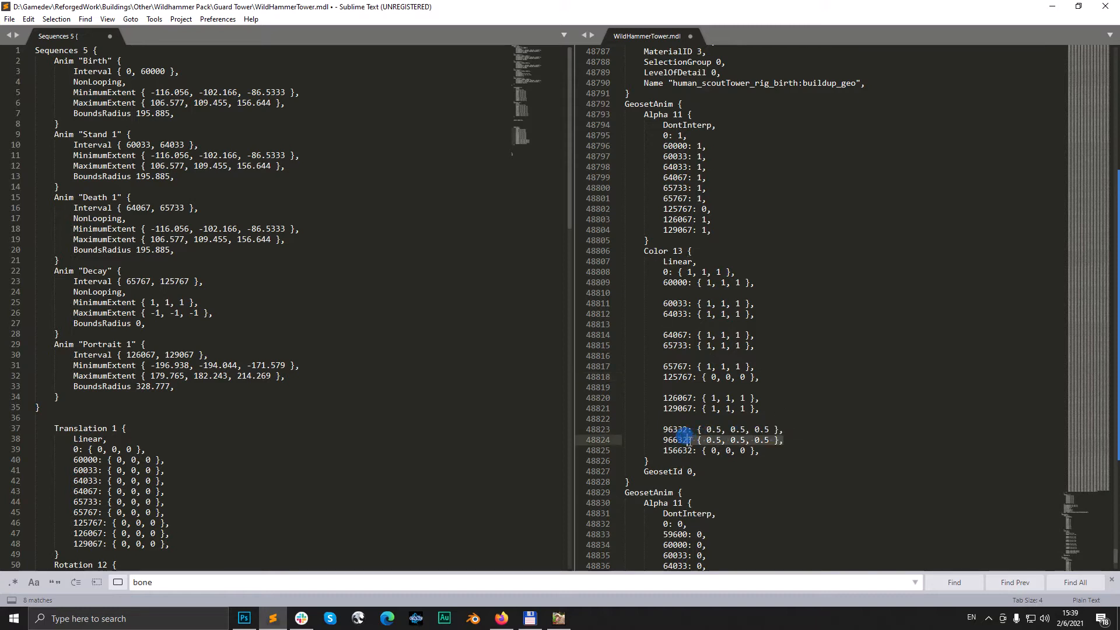
pyautogui.hotkey('ctrl', 'c')
pyautogui.moveTo(755, 367); pyautogui.dragTo(700, 367)
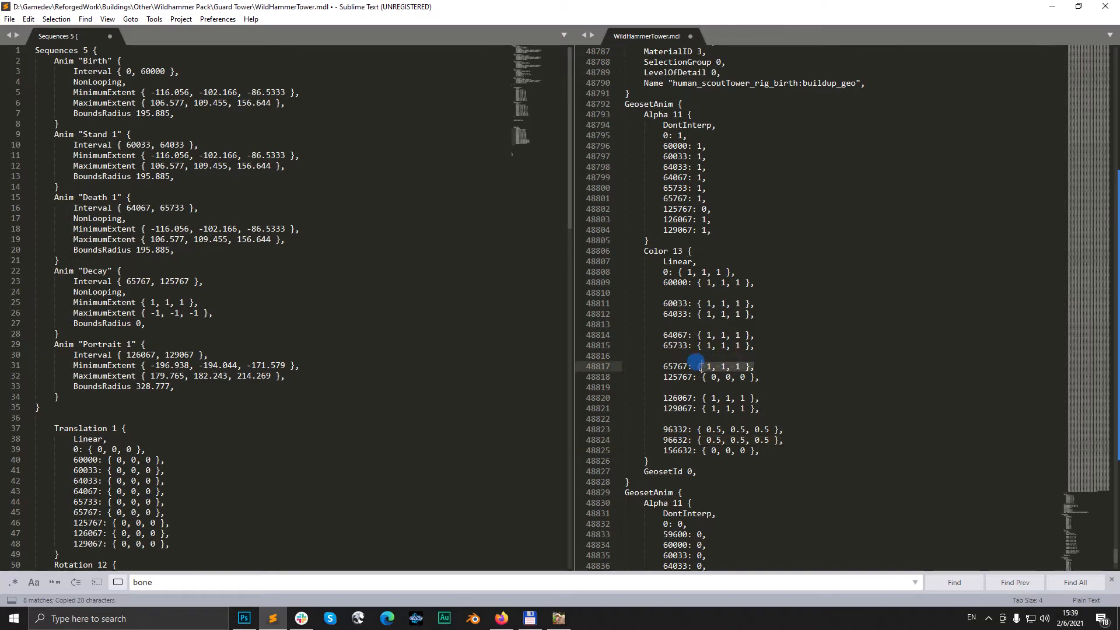
pyautogui.hotkey('ctrl', 'v')
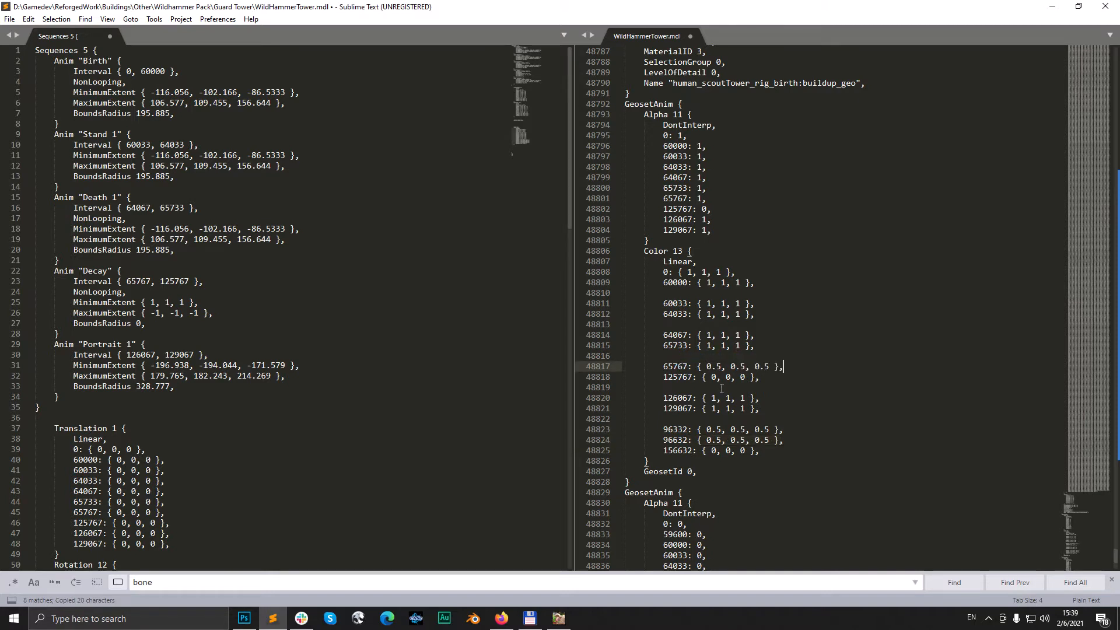
# Step: Add blank lines below Color keyframe 65733 and set its value to { 0.5, 0.5, 0.5 }
pyautogui.click(755, 347)
pyautogui.press('Return')
pyautogui.press('Return')
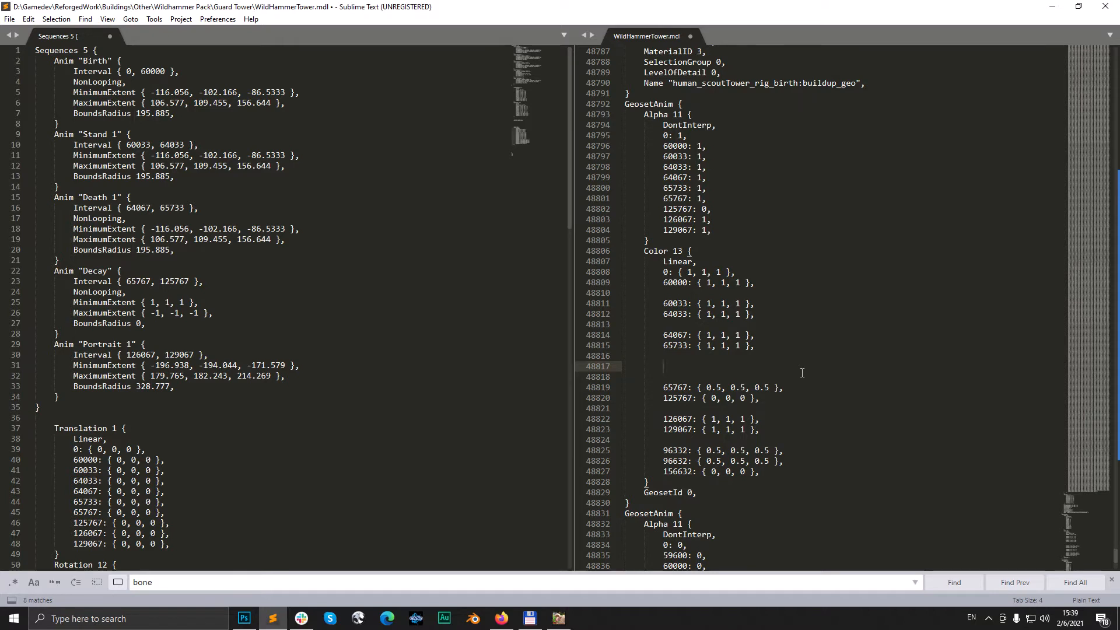
pyautogui.moveTo(758, 346); pyautogui.dragTo(690, 344)
pyautogui.hotkey('ctrl', 'v')
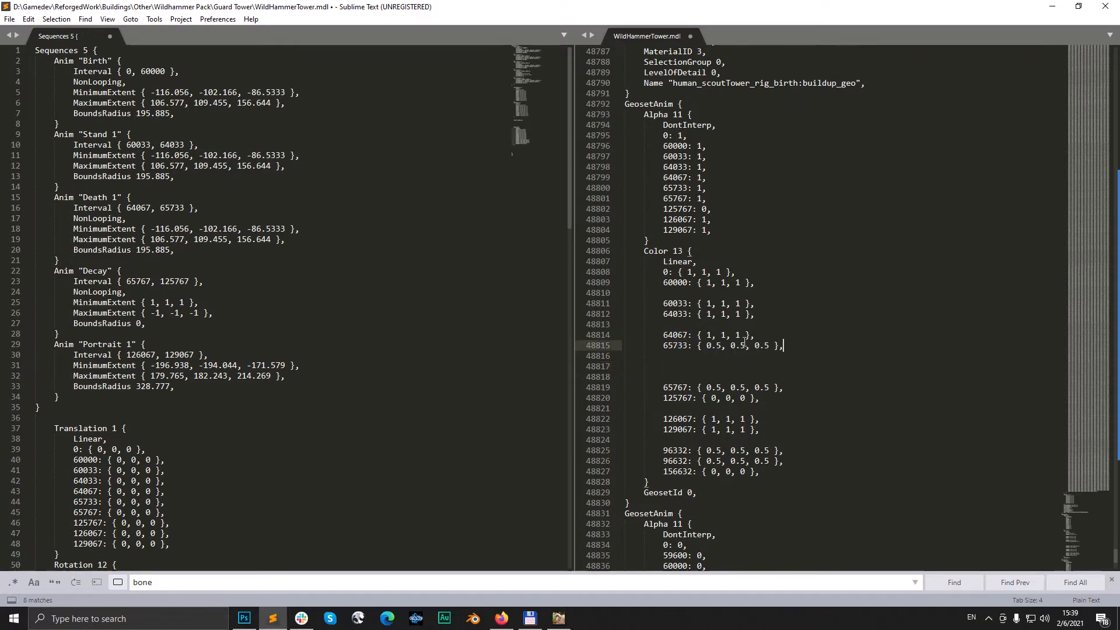
# Step: Insert a Color keyframe 65067 with the value { 0.5, 0.5, 0.5 } between keyframes 64067 and 65733
pyautogui.click(763, 335)
pyautogui.press('Return')
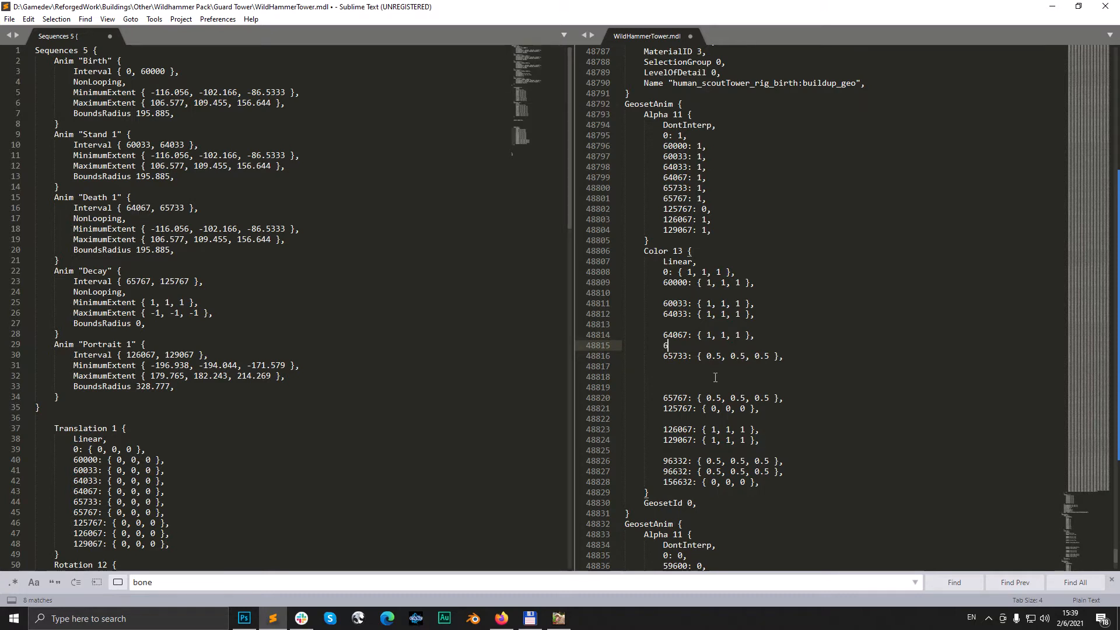
pyautogui.write('65067: { 0.5, 0.5, 0.5 },')
pyautogui.click(755, 335)
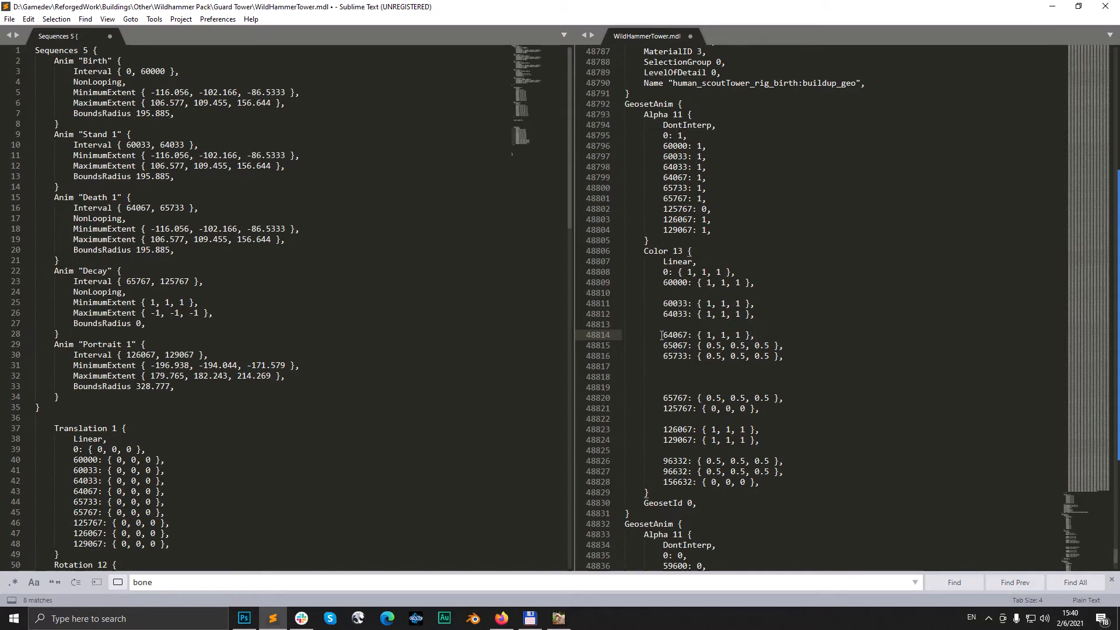
pyautogui.click(720, 345)
pyautogui.click(784, 354)
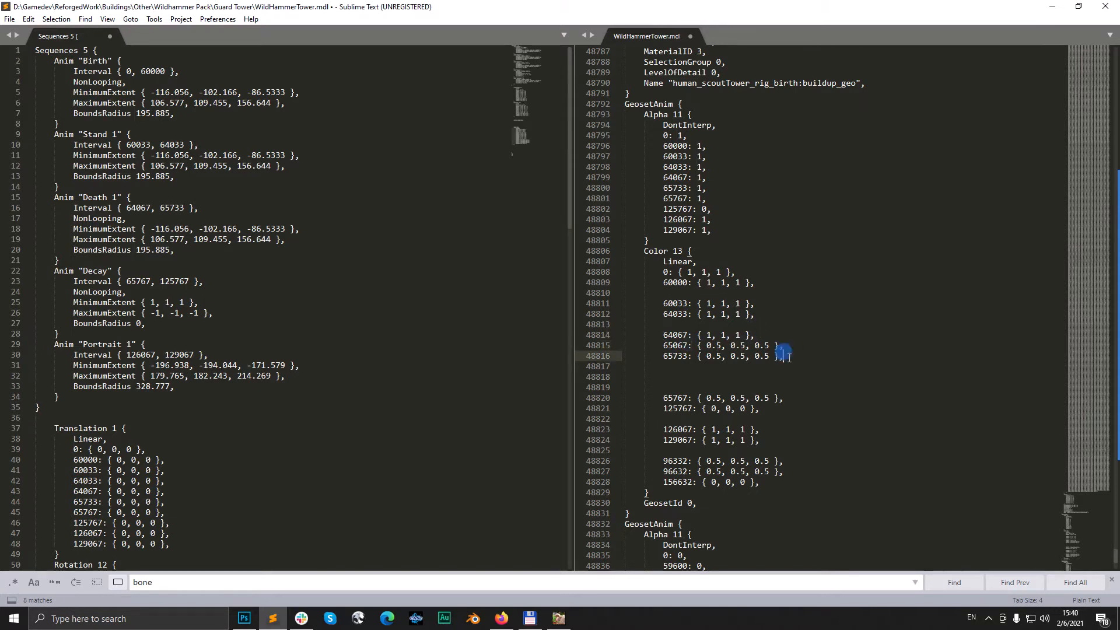
# Step: Remove the two surplus blank lines above Color keyframe 65767
pyautogui.click(662, 388)
pyautogui.press('BackSpace')
pyautogui.press('BackSpace')
pyautogui.click(715, 376)
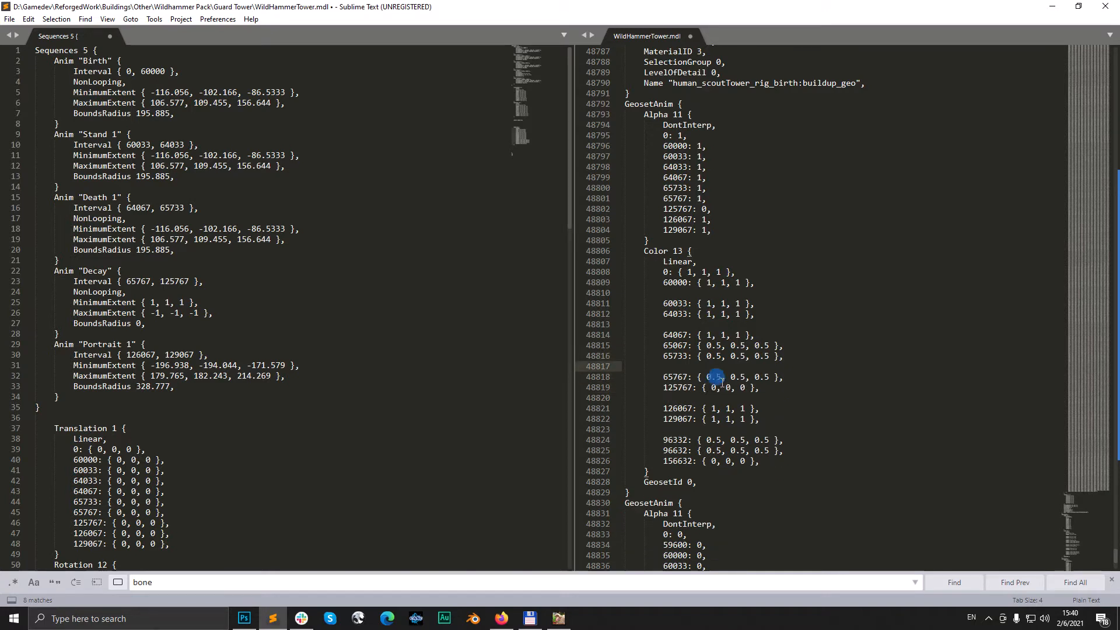
pyautogui.click(760, 385)
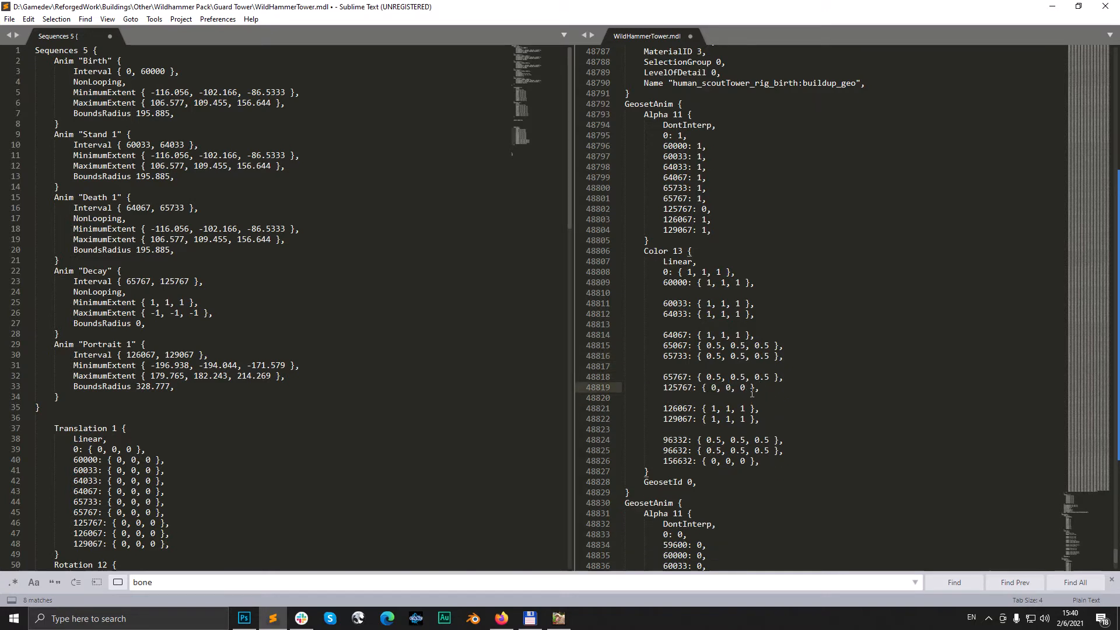
# Step: Delete the leftover Color keyframes 96332, 96632 and 156632 together with the blank lines before the closing brace
pyautogui.moveTo(767, 461); pyautogui.dragTo(625, 440)
pyautogui.press('BackSpace')
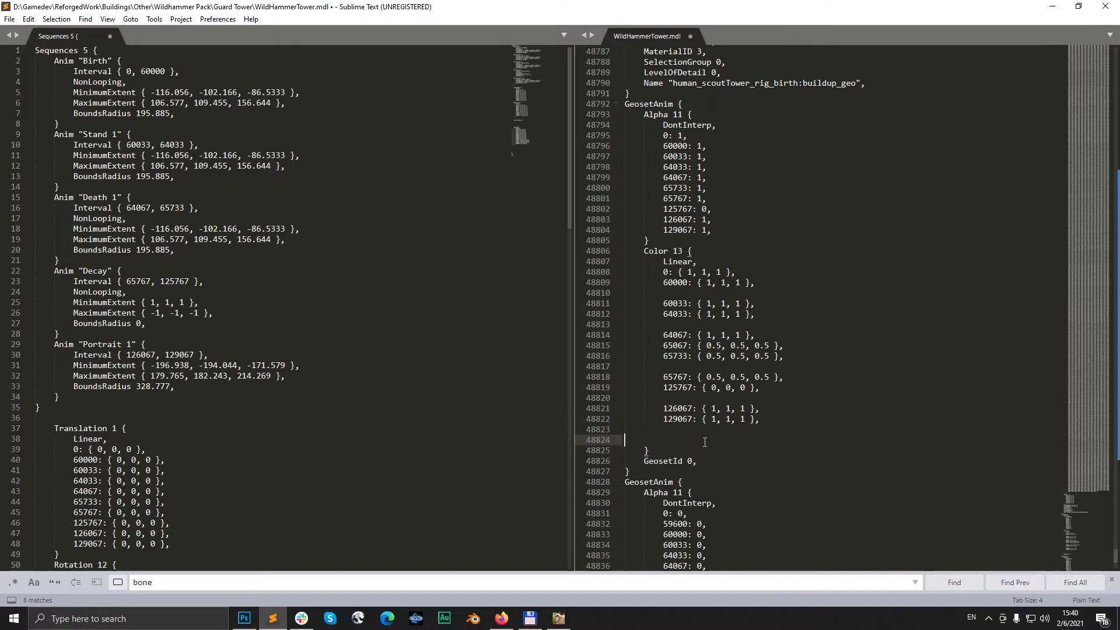
pyautogui.press('BackSpace')
pyautogui.press('BackSpace')
# Step: Remove the blank lines separating the Color keyframe pairs after keyframes 125767, 65733, 64033 and 60000
pyautogui.click(662, 398)
pyautogui.press('BackSpace')
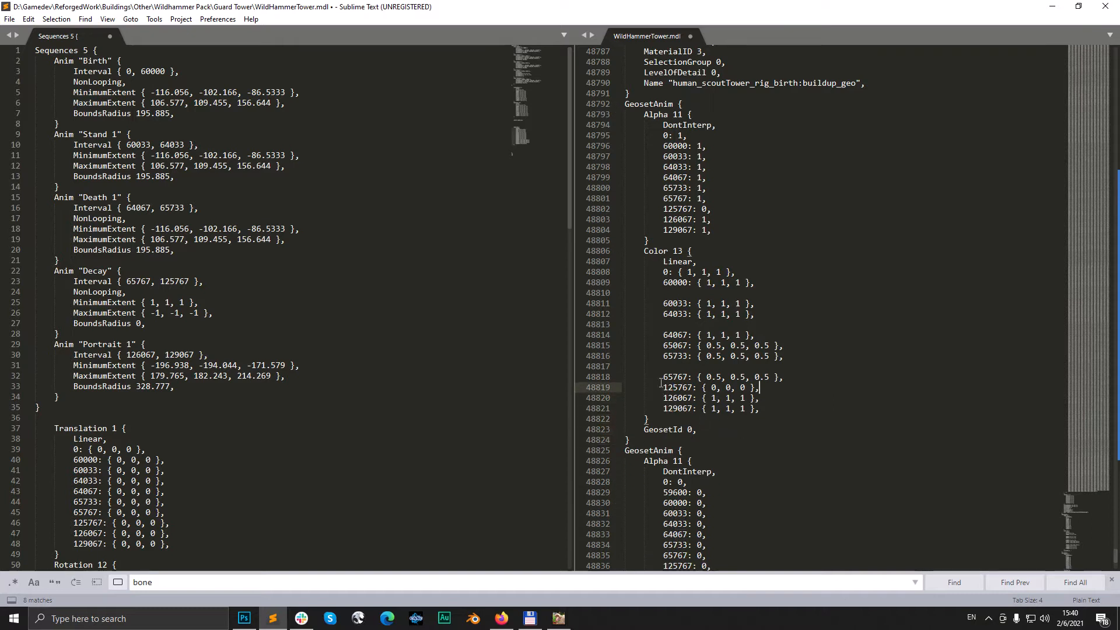
pyautogui.click(627, 366)
pyautogui.press('BackSpace')
pyautogui.click(628, 324)
pyautogui.press('BackSpace')
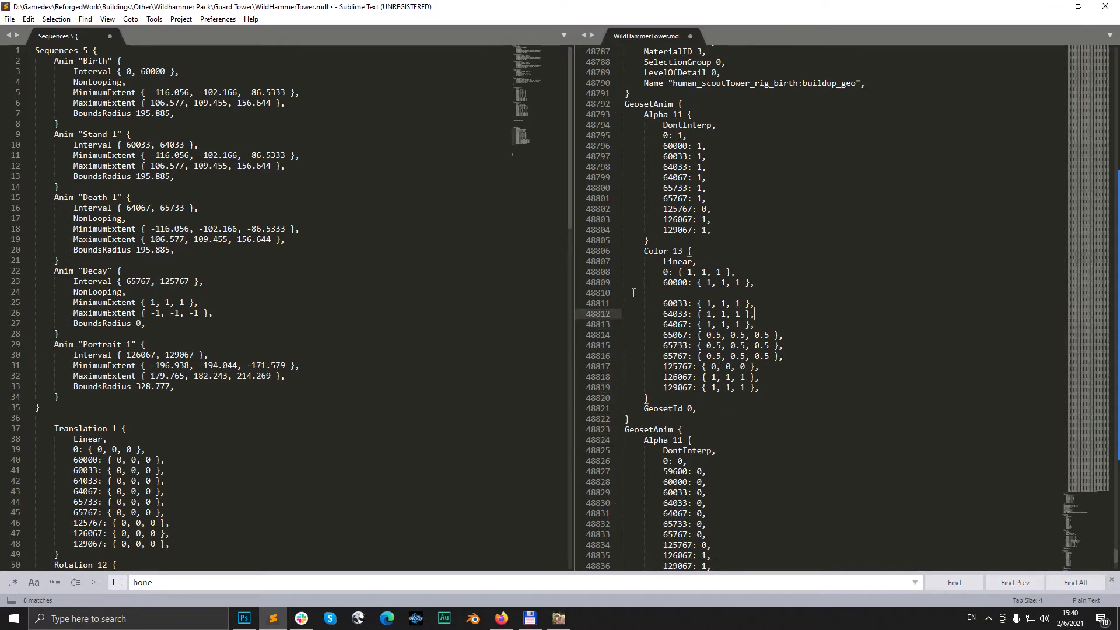
pyautogui.click(633, 292)
pyautogui.press('BackSpace')
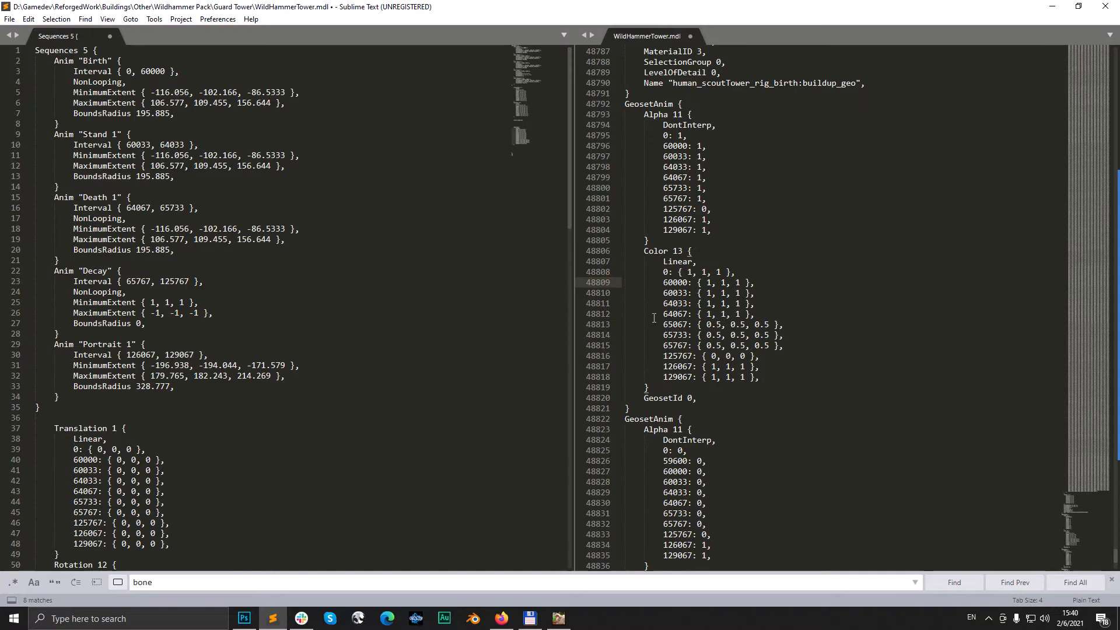
# Step: Duplicate the complete GeosetAnim block of GeosetId 0, including its Alpha and Color keyframes, directly below the original
pyautogui.moveTo(644, 251); pyautogui.dragTo(684, 387)
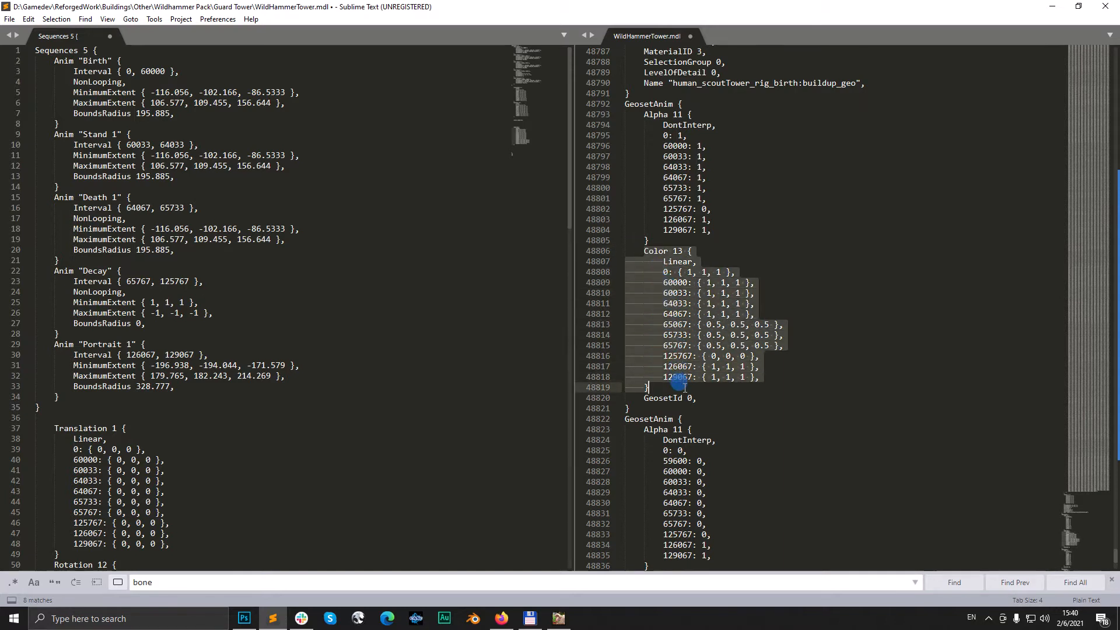
pyautogui.hotkey('ctrl', 'c')
pyautogui.click(729, 125)
pyautogui.moveTo(636, 408); pyautogui.dragTo(600, 103)
pyautogui.hotkey('ctrl', 'c')
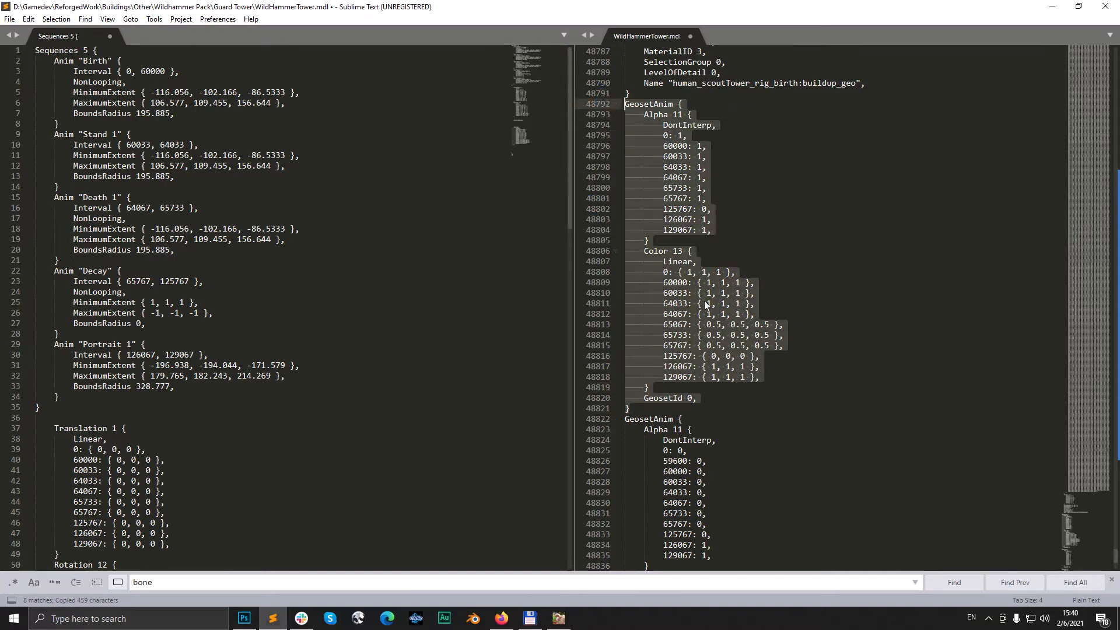
pyautogui.click(649, 410)
pyautogui.press('Return')
pyautogui.hotkey('ctrl', 'v')
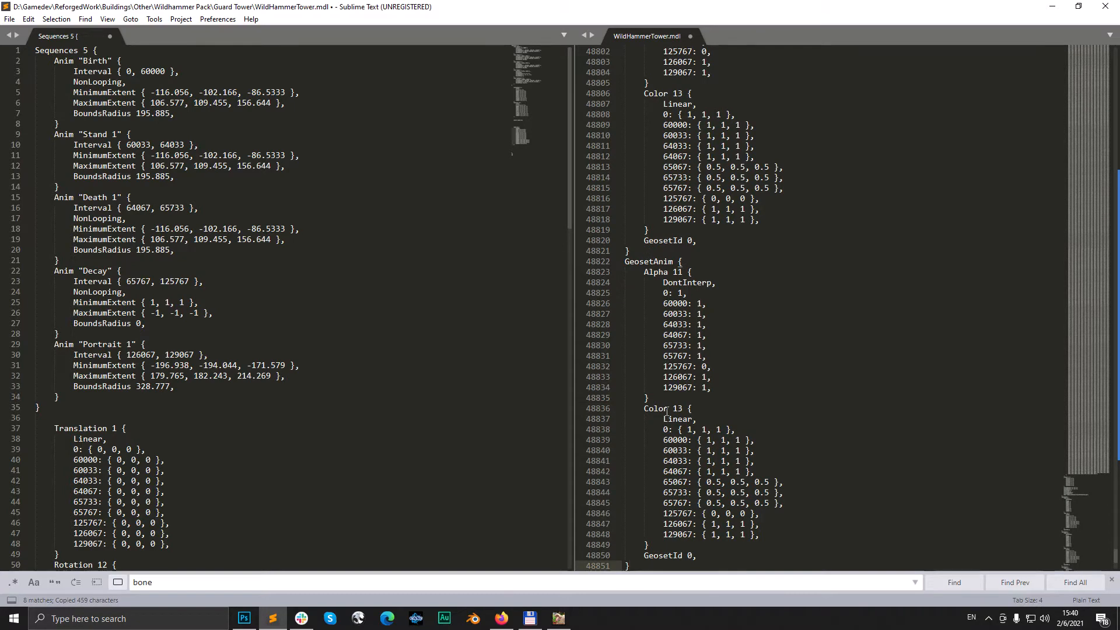
# Step: Set the GeosetId of the duplicated GeosetAnim block to 1
pyautogui.scroll(-5, 667, 412)
pyautogui.click(690, 409)
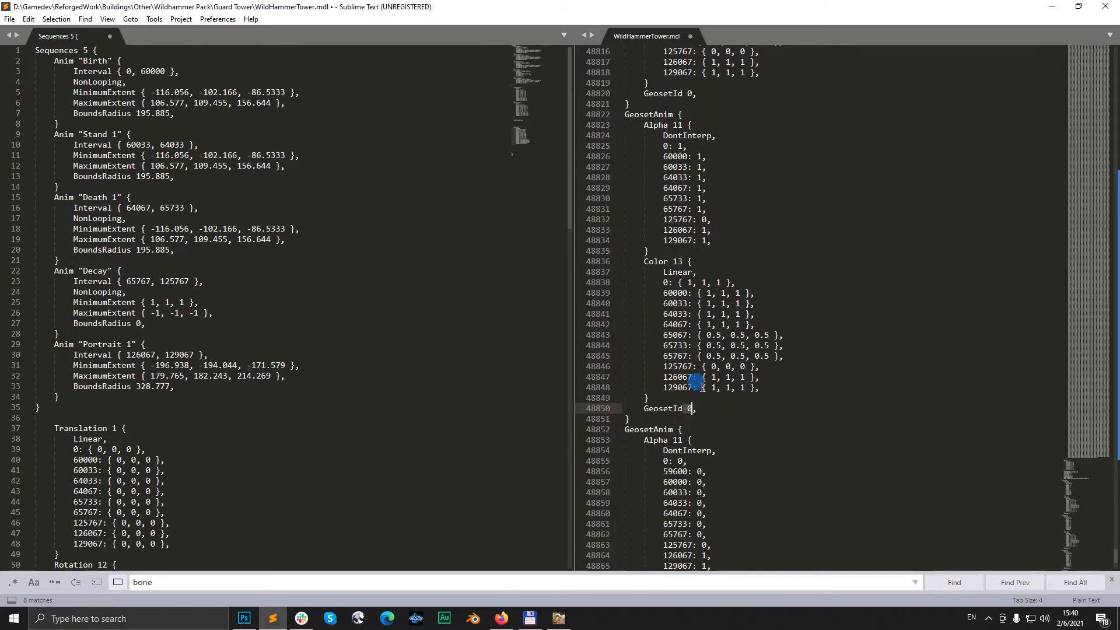
pyautogui.click(700, 386)
pyautogui.click(691, 410)
pyautogui.scroll(-9, 690, 412)
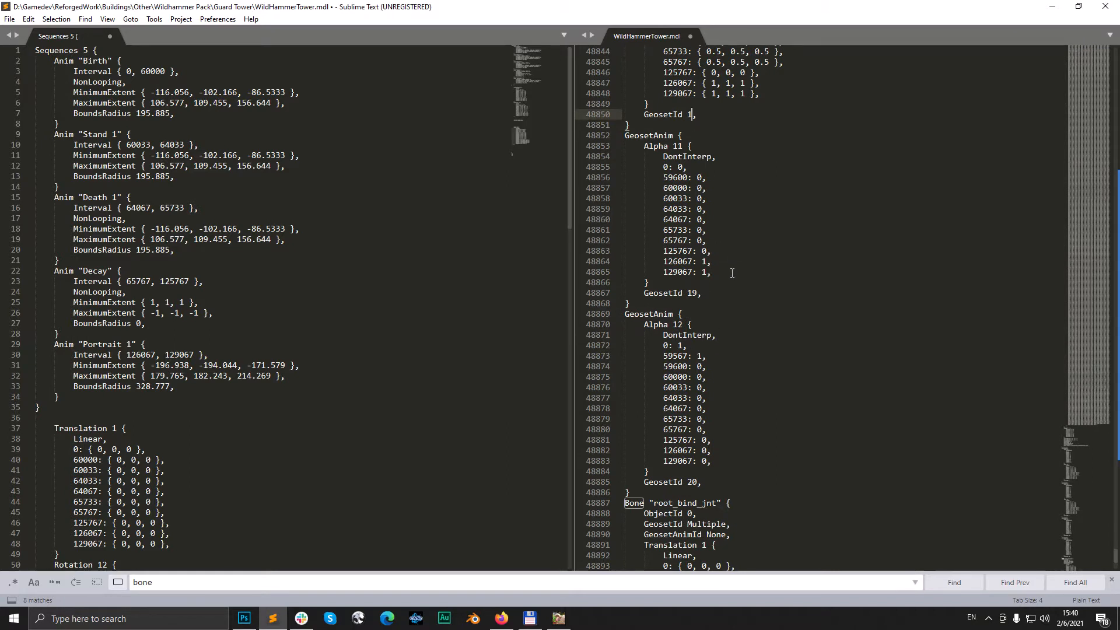
pyautogui.click(722, 249)
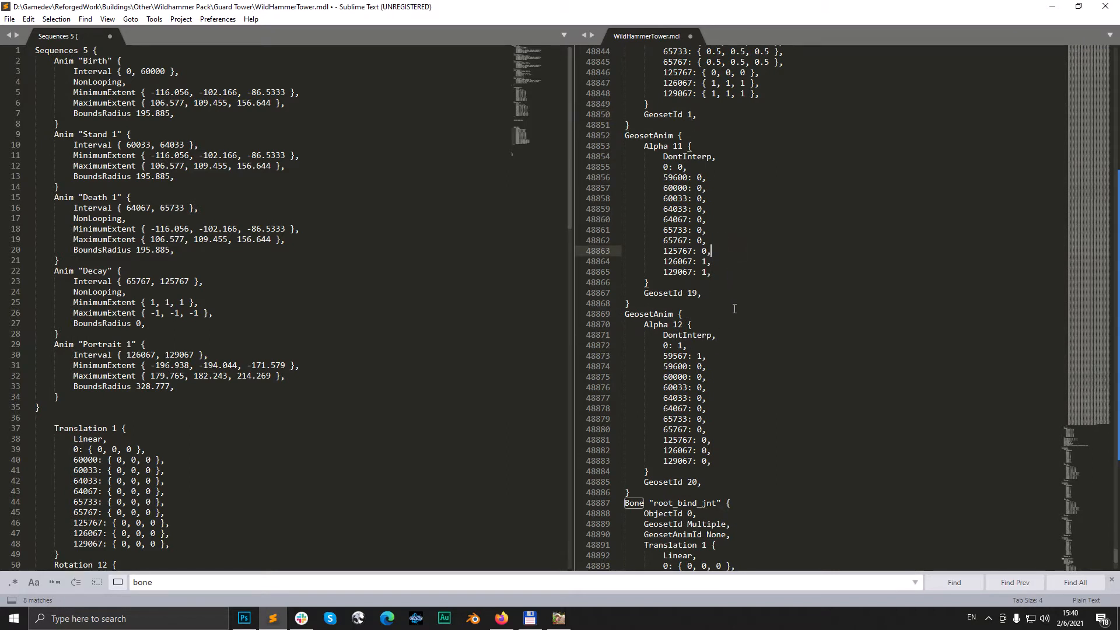
pyautogui.click(739, 378)
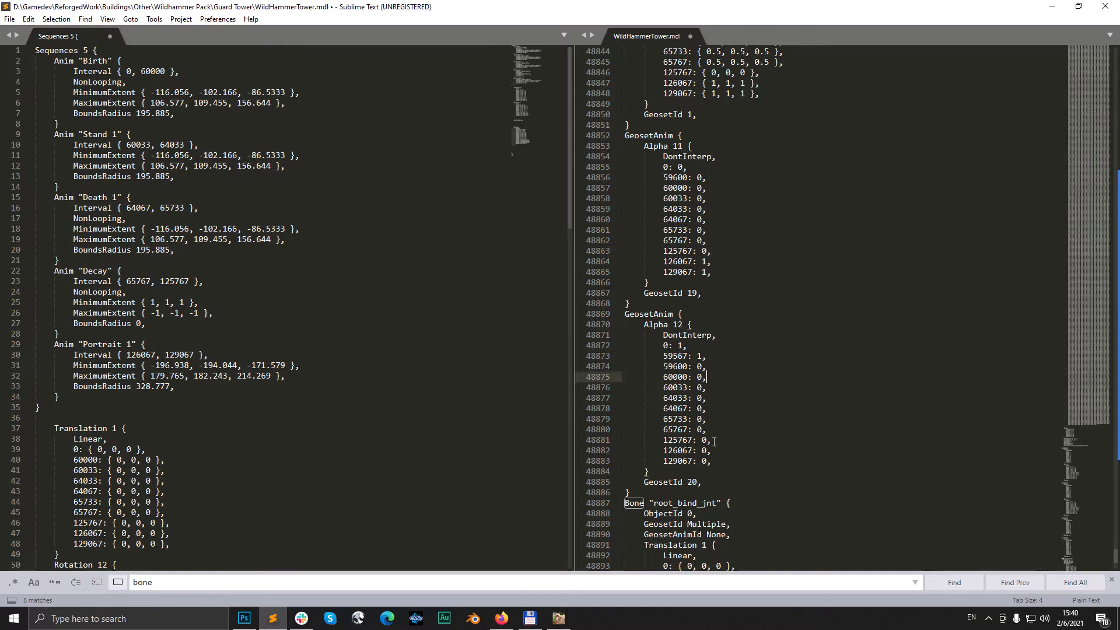
# Step: Paste the copied GeosetAnim block directly after the GeosetId 1 block in WildHammerTower.mdl and set its GeosetId to 2
pyautogui.click(650, 129)
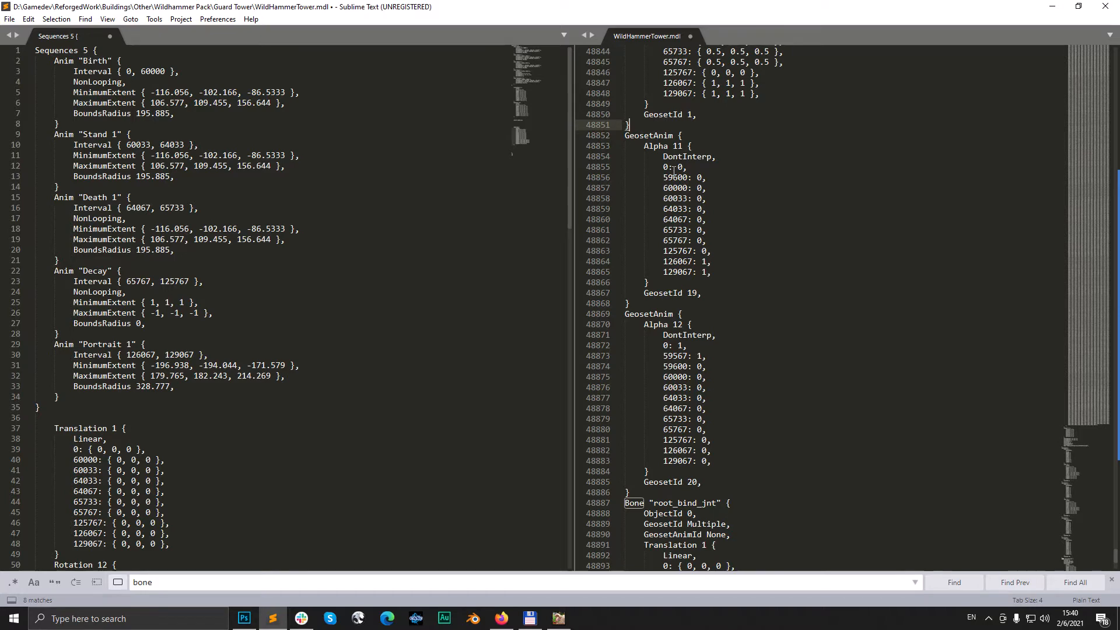
pyautogui.press('Return')
pyautogui.hotkey('ctrl', 'v')
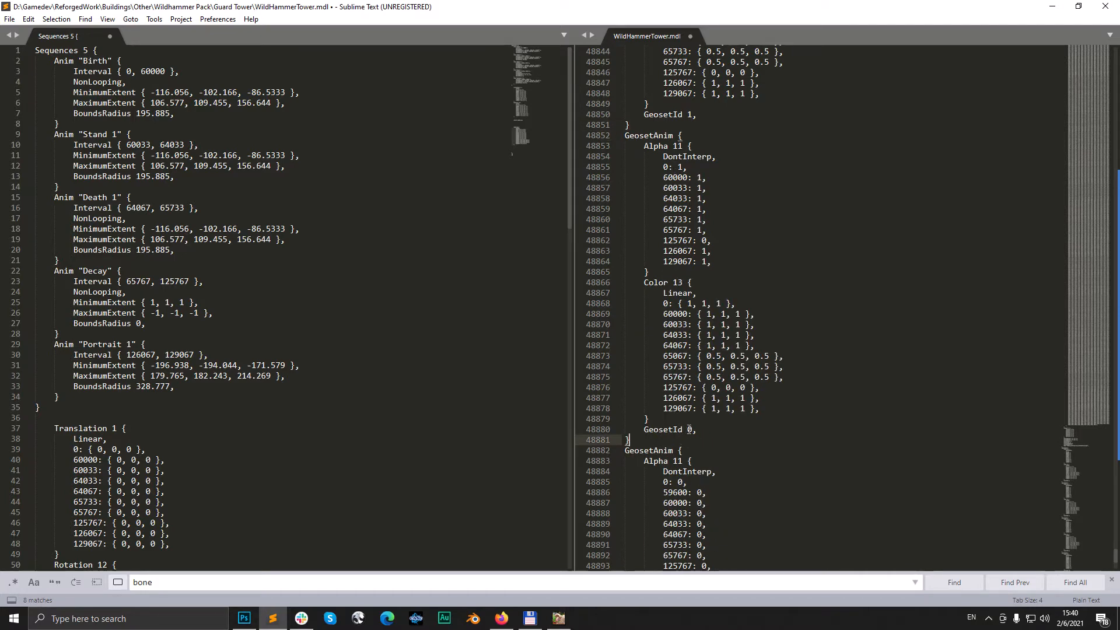
pyautogui.doubleClick(689, 430)
pyautogui.write('2')
# Step: Paste another copy of the GeosetAnim block below the GeosetId 2 block and set its GeosetId to 3
pyautogui.press('Down')
pyautogui.press('Return')
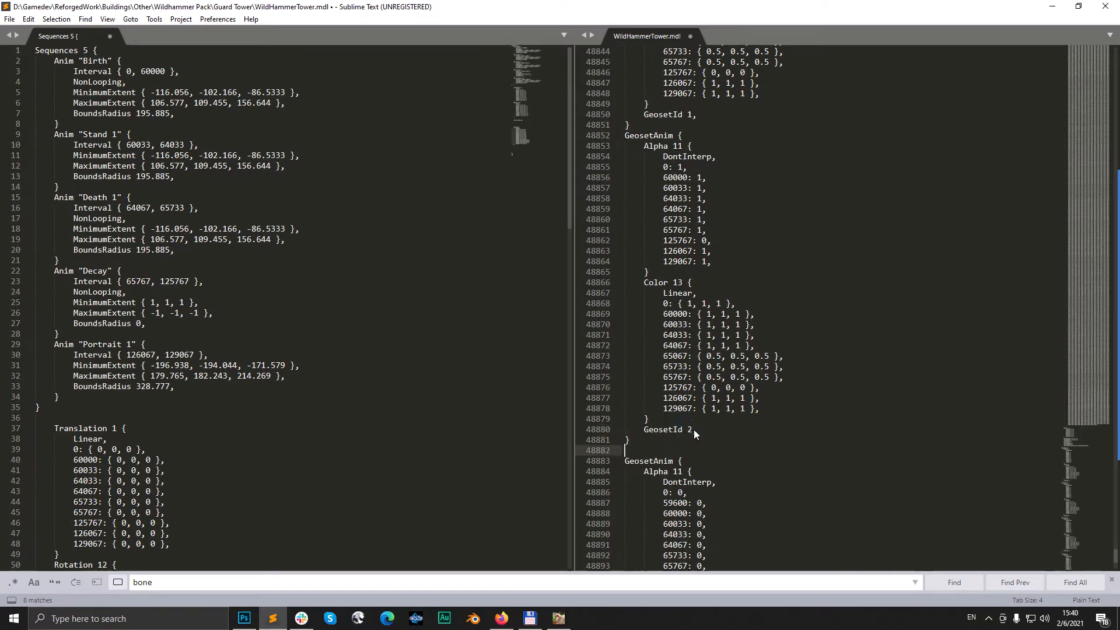
pyautogui.hotkey('ctrl', 'v')
pyautogui.scroll(5, 739, 246)
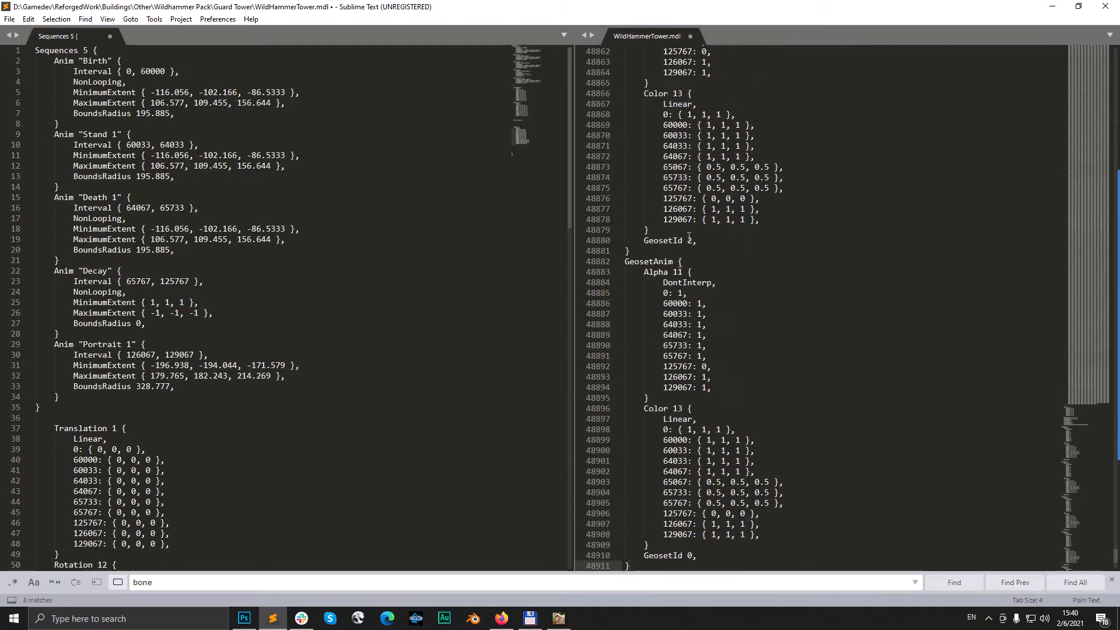
pyautogui.moveTo(570, 294); pyautogui.dragTo(348, 350)
pyautogui.scroll(-5, 461, 408)
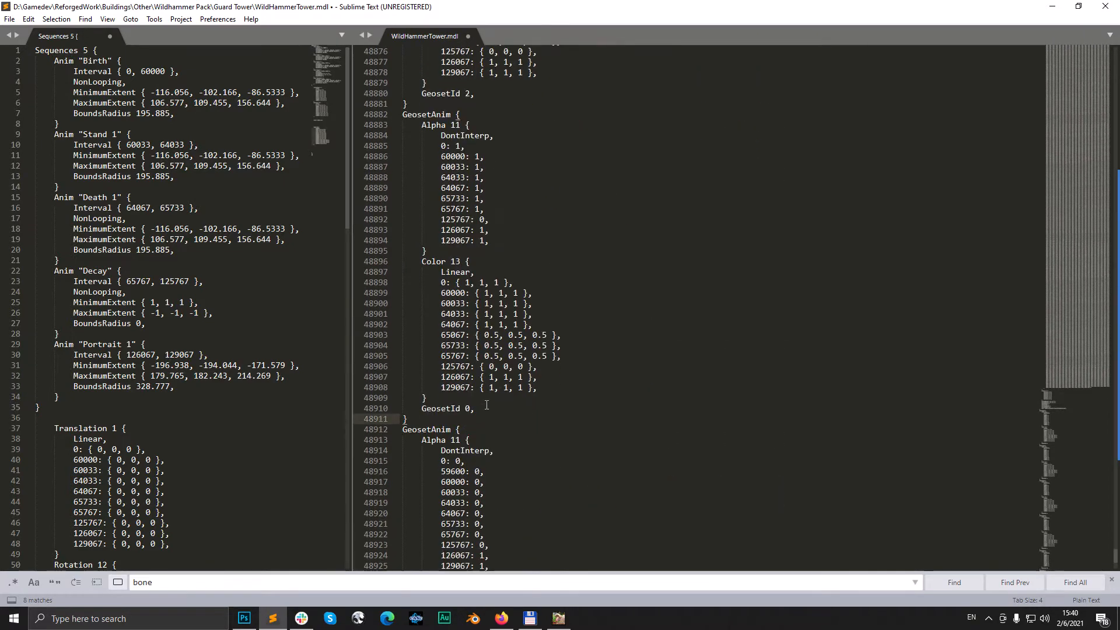
pyautogui.doubleClick(470, 408)
# Step: Paste another copy of the GeosetAnim block below the GeosetId 3 block and set its GeosetId to 4
pyautogui.press('Down')
pyautogui.press('Return')
pyautogui.hotkey('ctrl', 'v')
pyautogui.scroll(-5, 508, 405)
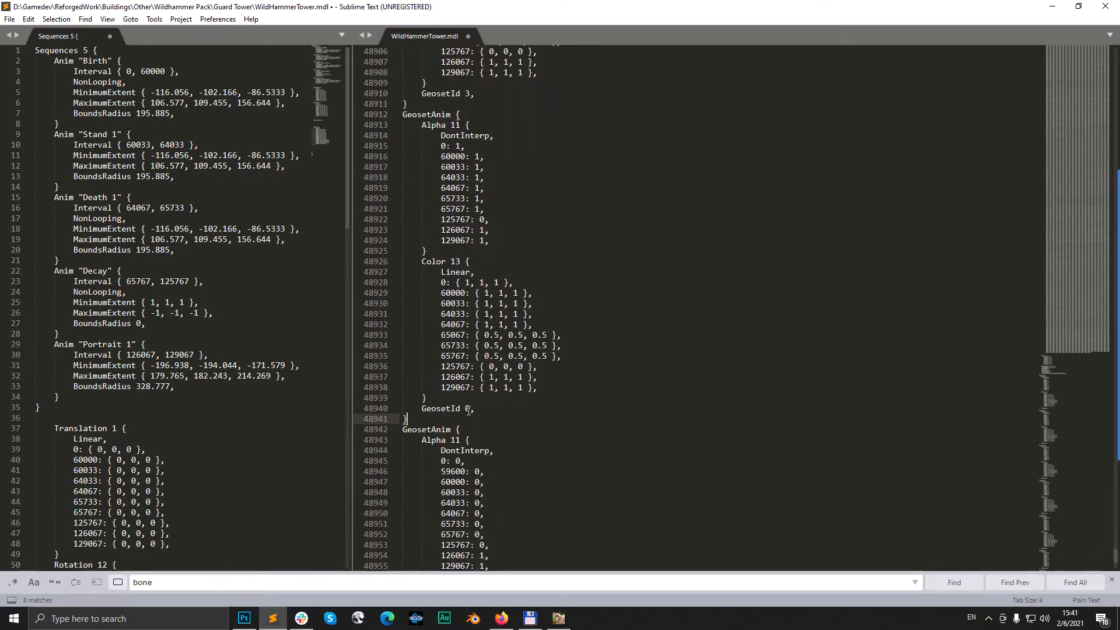
pyautogui.doubleClick(469, 408)
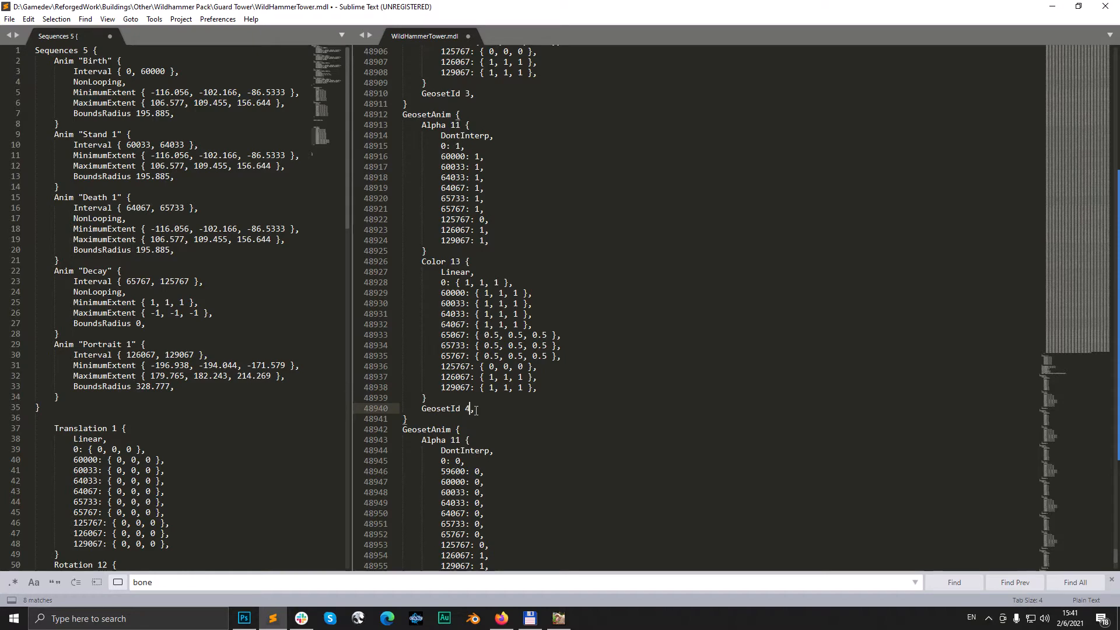
pyautogui.write('4')
# Step: Paste another copy of the GeosetAnim block below the GeosetId 4 block and set its GeosetId to 5
pyautogui.press('Down')
pyautogui.press('Return')
pyautogui.hotkey('ctrl', 'v')
pyautogui.scroll(-5, 475, 410)
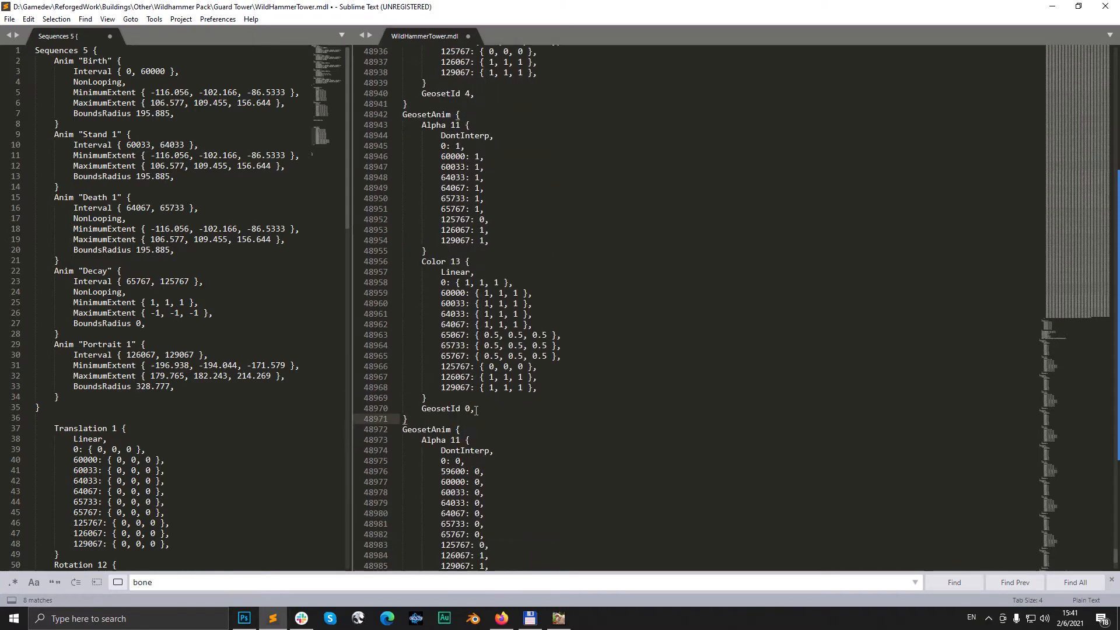
pyautogui.doubleClick(468, 409)
pyautogui.write('5')
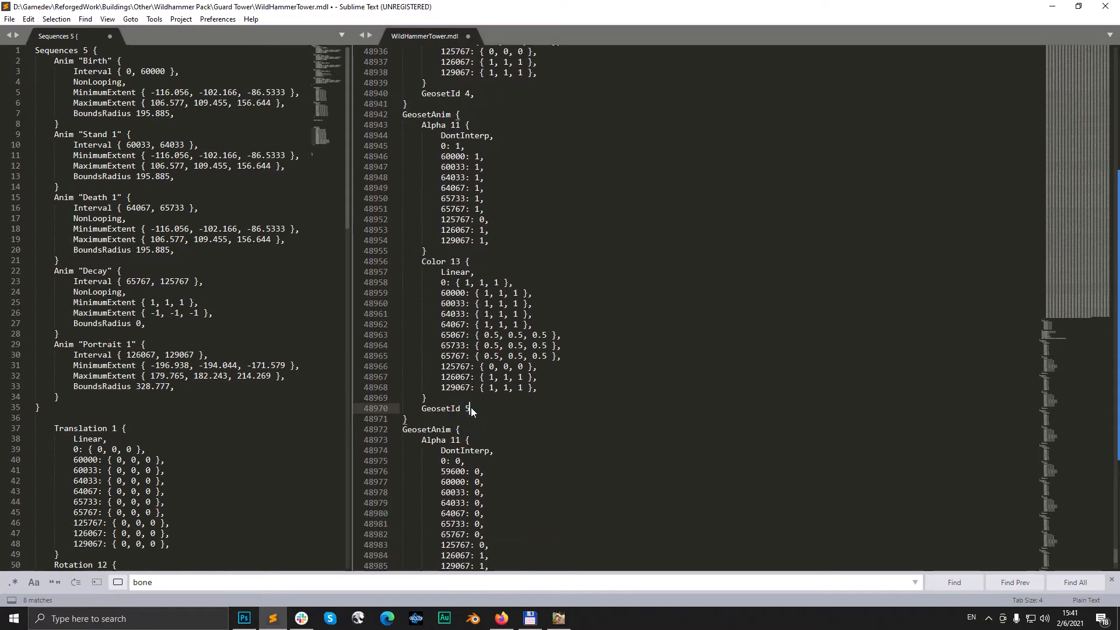
# Step: Paste another copy of the GeosetAnim block below the GeosetId 5 block and set its GeosetId to 6
pyautogui.press('Down')
pyautogui.press('Return')
pyautogui.hotkey('ctrl', 'v')
pyautogui.scroll(-4, 471, 407)
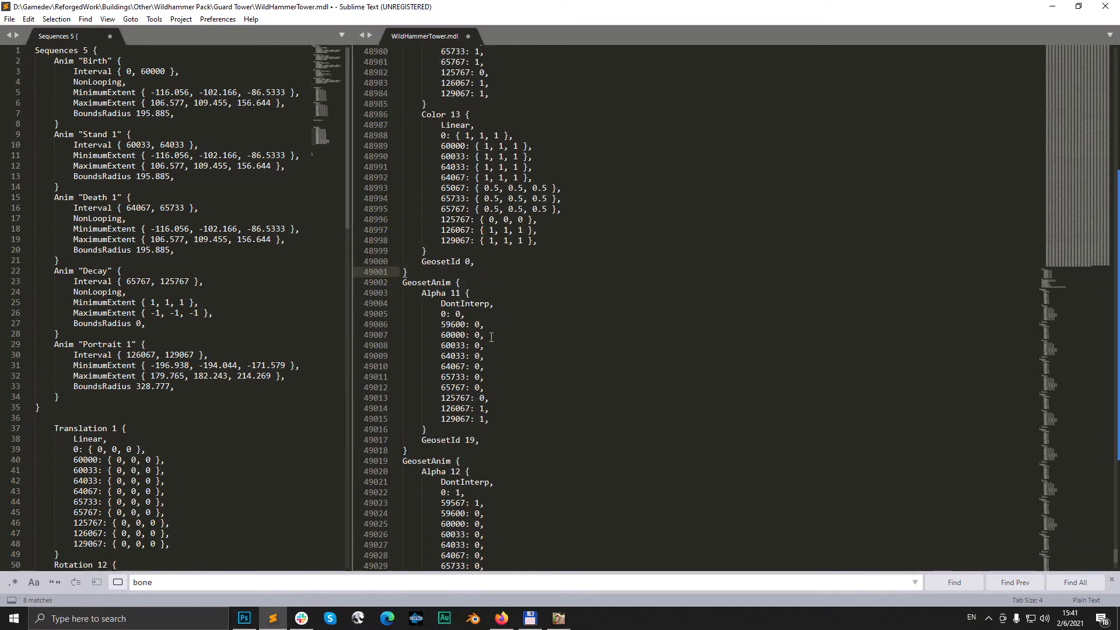
pyautogui.doubleClick(467, 261)
pyautogui.doubleClick(468, 261)
pyautogui.write('6')
# Step: Paste another copy of the GeosetAnim block below the GeosetId 6 block and set its GeosetId to 7
pyautogui.press('Down')
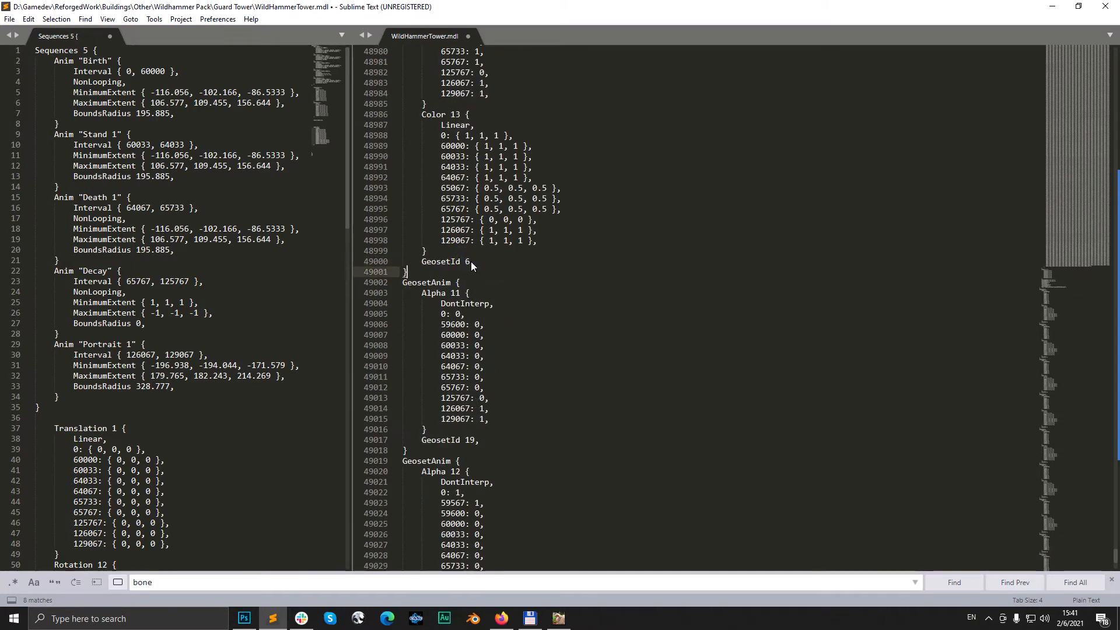
pyautogui.press('Return')
pyautogui.hotkey('ctrl', 'v')
pyautogui.scroll(-5, 486, 413)
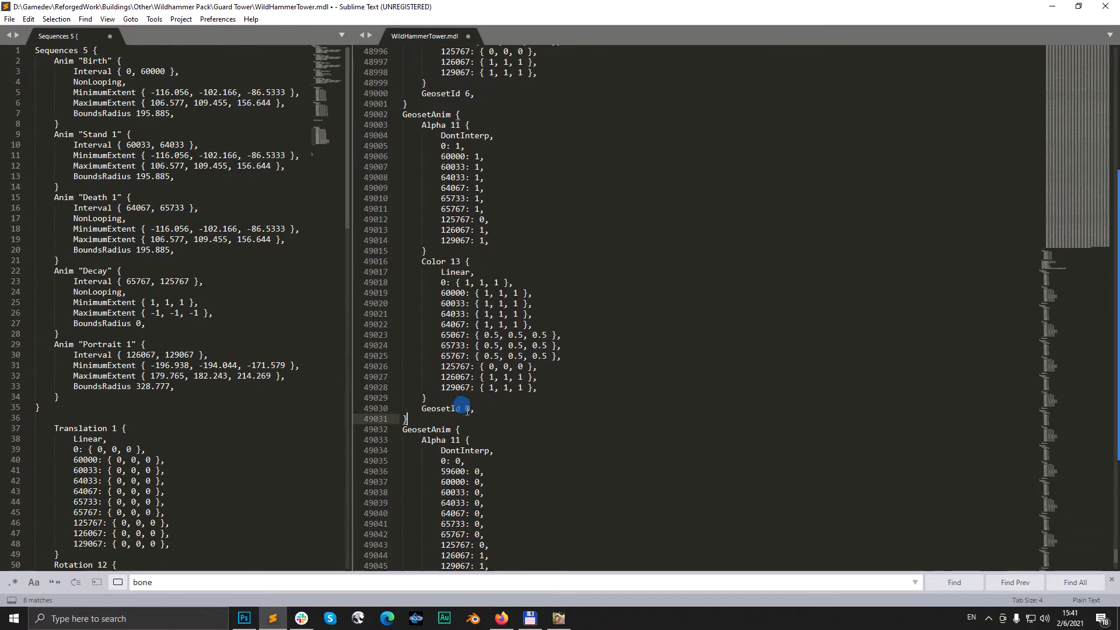
pyautogui.doubleClick(467, 409)
pyautogui.write('7')
# Step: Paste another copy of the GeosetAnim block below the GeosetId 7 block and give it the next consecutive GeosetId
pyautogui.press('Down')
pyautogui.press('Return')
pyautogui.hotkey('ctrl', 'v')
pyautogui.scroll(-5, 470, 410)
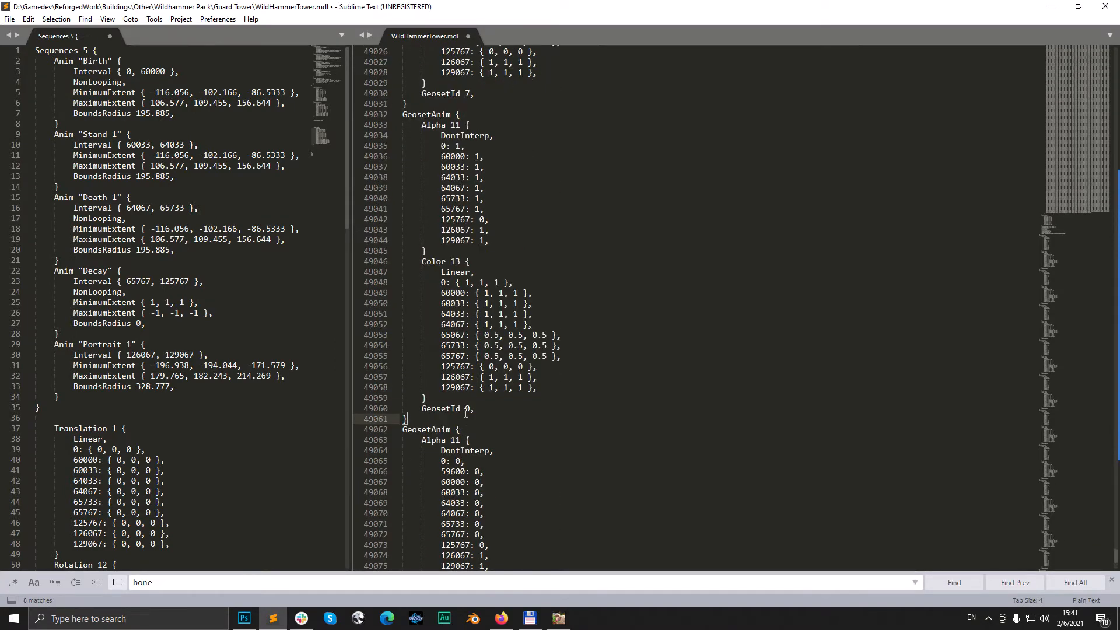
pyautogui.click(470, 409)
# Step: Paste another copy of the GeosetAnim block below the last pasted one and set its GeosetId to 9
pyautogui.press('Down')
pyautogui.press('Return')
pyautogui.hotkey('ctrl', 'v')
pyautogui.scroll(-10, 471, 411)
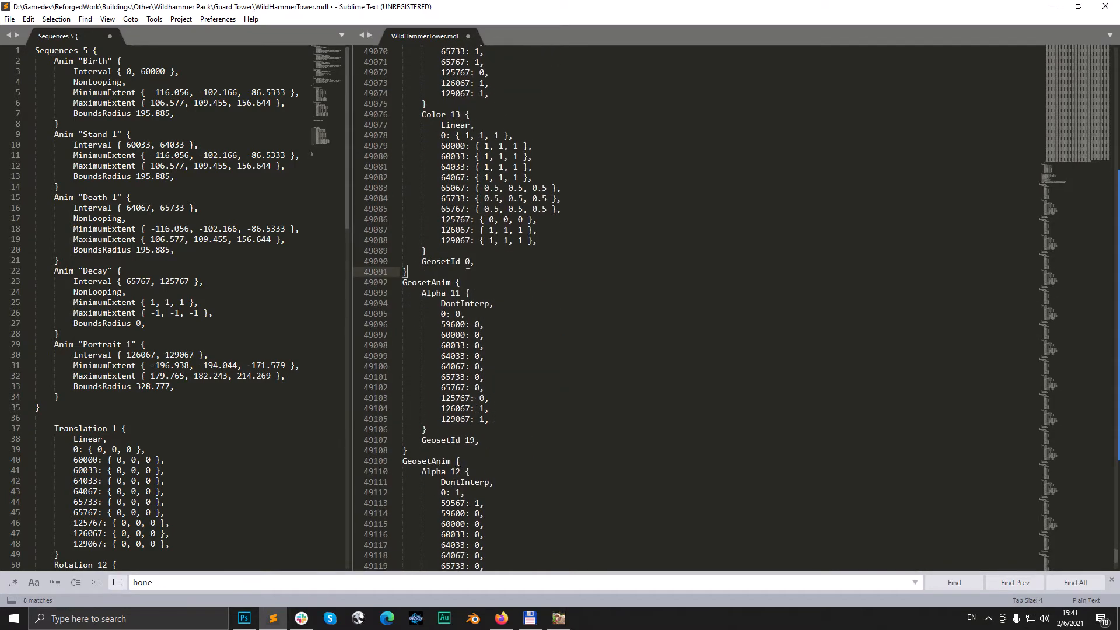
pyautogui.click(468, 262)
pyautogui.press('BackSpace')
pyautogui.write('9')
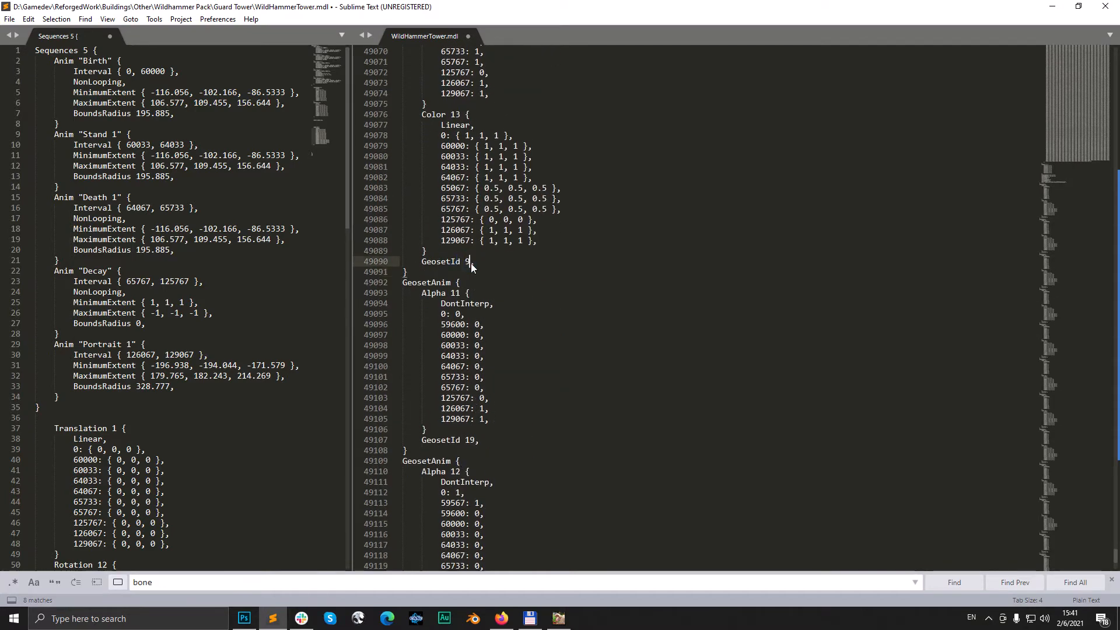
# Step: Paste another copy of the GeosetAnim block below the GeosetId 9 block and set its GeosetId to 10
pyautogui.press('Down')
pyautogui.press('Return')
pyautogui.hotkey('ctrl', 'v')
pyautogui.scroll(-3, 506, 354)
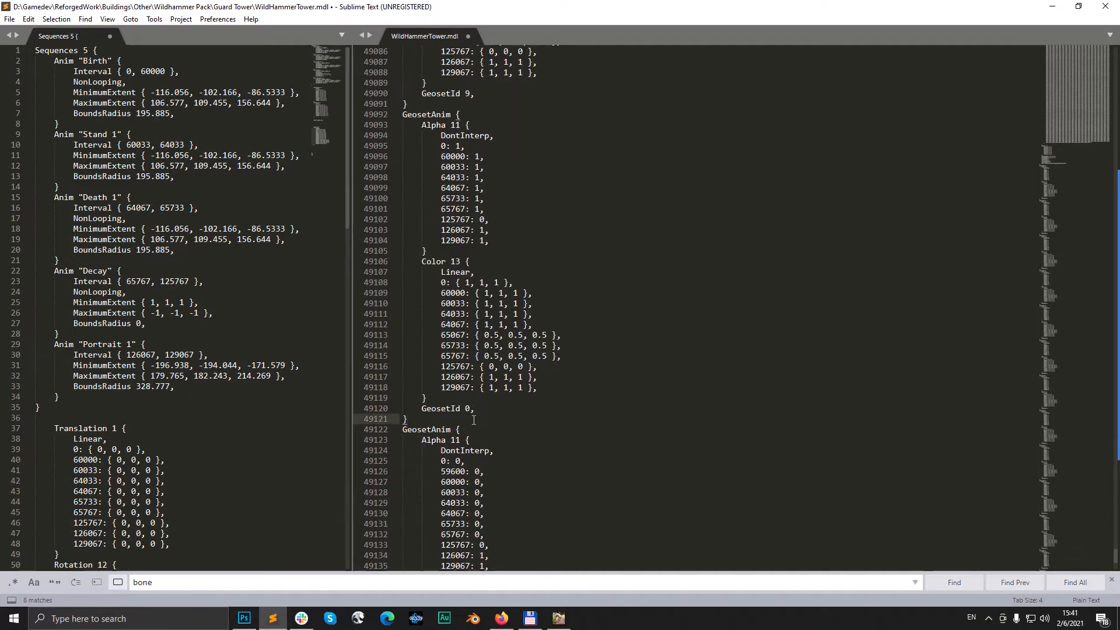
pyautogui.click(467, 409)
pyautogui.write('1')
# Step: Paste another copy of the GeosetAnim block below the GeosetId 10 block and set its GeosetId to 11
pyautogui.press('Down')
pyautogui.press('Return')
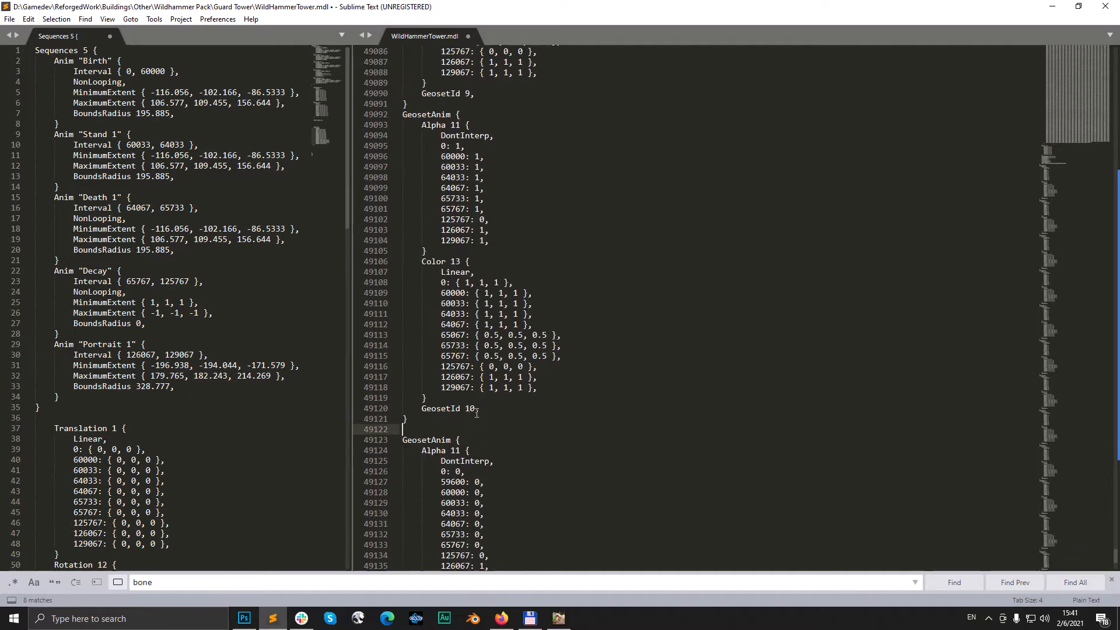
pyautogui.hotkey('ctrl', 'v')
pyautogui.doubleClick(468, 408)
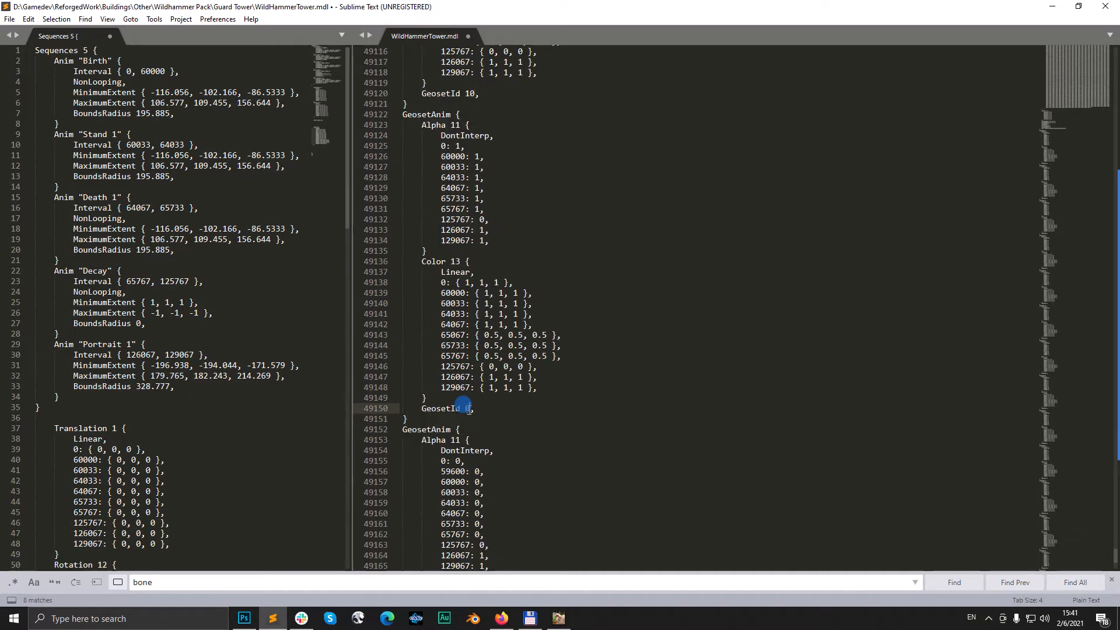
pyautogui.write('11')
# Step: Paste another copy of the GeosetAnim block below the GeosetId 11 block and set its GeosetId to 12
pyautogui.press('Down')
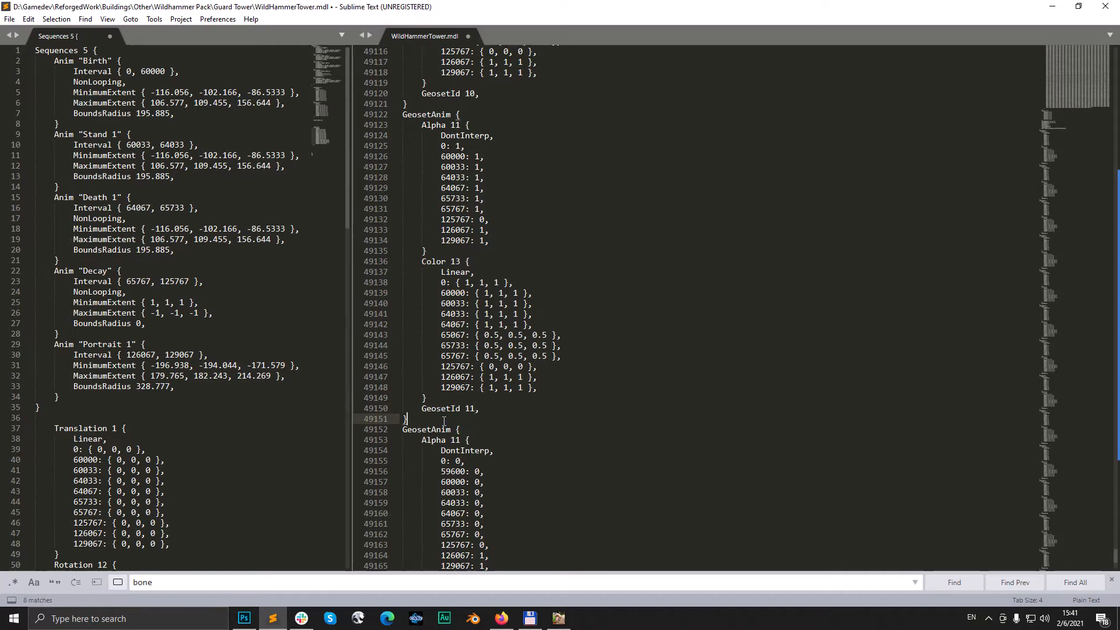
pyautogui.press('Return')
pyautogui.write('GeosetAnim {     Alpha 11 {         DontInterp,         0: 1,         60000: 1,         60033: 1,         64033: 1,         64067: 1,         65733: 1,         65767: 1,         125767: 0,         126067: 1,         129067: 1,     }     Color 13 {         Linear,         0: { 1, 1, 1 },         60000: { 1, 1, 1 },         60033: { 1, 1, 1 },         64033: { 1, 1, 1 },         64067: { 1, 1, 1 },         65067: { 0.5, 0.5, 0.5 },         65733: { 0.5, 0.5, 0.5 },         65767: { 0.5, 0.5, 0.5 },         125767: { 0, 0, 0 },         126067: { 1, 1, 1 },         129067: { 1, 1, 1 },     }     GeosetId 0, }')
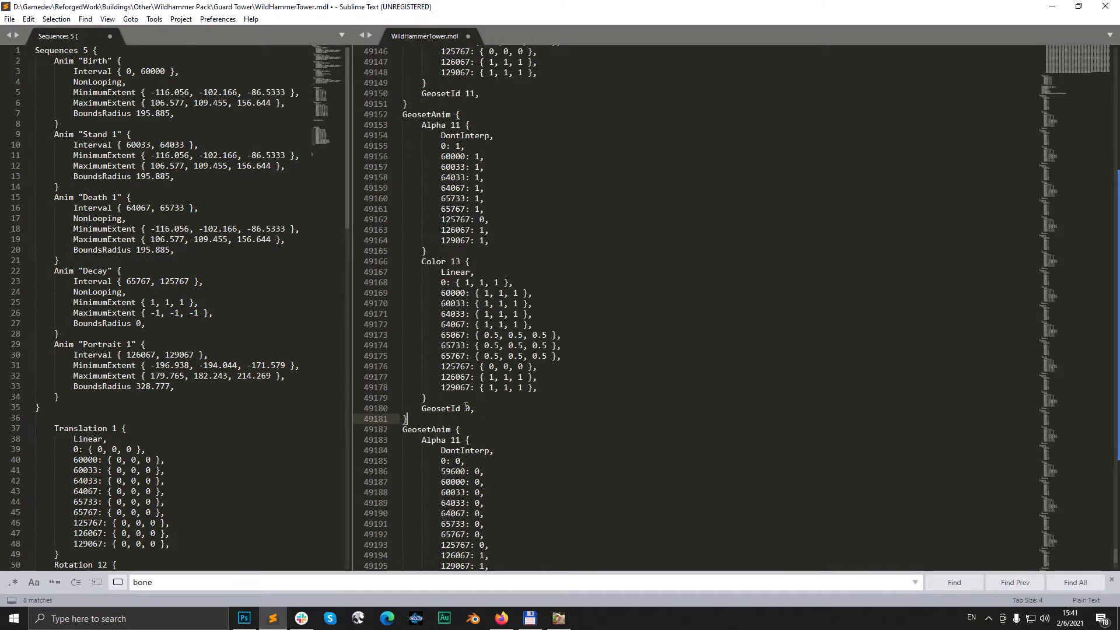
pyautogui.doubleClick(469, 408)
pyautogui.write('12')
# Step: Paste another copy of the GeosetAnim block below the GeosetId 12 block and set its GeosetId to 13
pyautogui.press('Down')
pyautogui.press('Return')
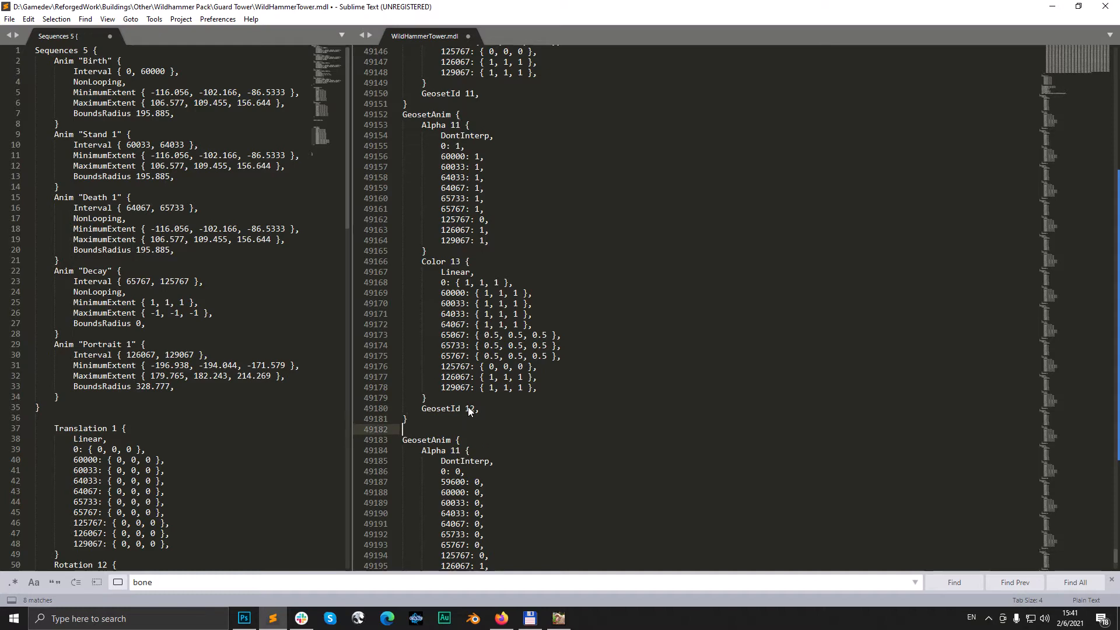
pyautogui.write('GeosetAnim { \tAlpha 11 { \t\tDontInterp, \t\t0: 1, \t\t60000: 1, \t\t60033: 1, \t\t64033: 1, \t\t64067: 1, \t\t65733: 1, \t\t65767: 1, \t\t125767: 0, \t\t126067: 1, \t\t129067: 1, \t} \tColor 13 { \t\tLinear, \t\t0: { 1, 1, 1 }, \t\t60000: { 1, 1, 1 }, \t\t60033: { 1, 1, 1 }, \t\t64033: { 1, 1, 1 }, \t\t64067: { 1, 1, 1 }, \t\t65067: { 0.5, 0.5, 0.5 }, \t\t65733: { 0.5, 0.5, 0.5 }, \t\t65767: { 0.5, 0.5, 0.5 }, \t\t125767: { 0, 0, 0 }, \t\t126067: { 1, 1, 1 }, \t\t129067: { 1, 1, 1 }, \t} \tGeosetId 0, }')
pyautogui.click(467, 409)
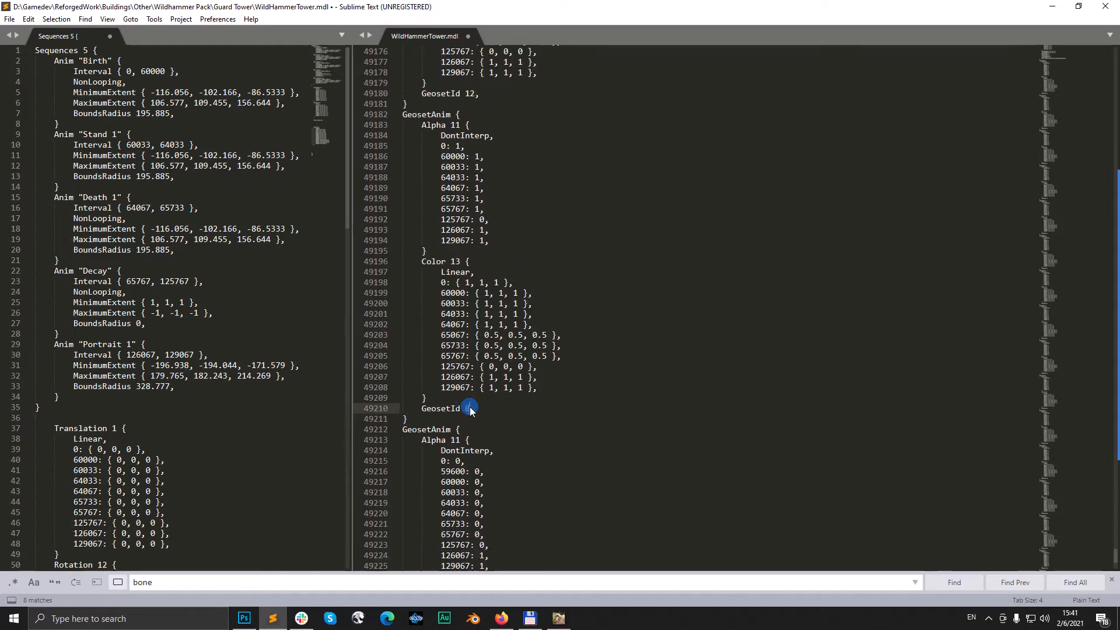
pyautogui.doubleClick(471, 408)
pyautogui.write('13,')
# Step: Paste another copy of the GeosetAnim block below the GeosetId 13 block and set its GeosetId to 14
pyautogui.click(417, 421)
pyautogui.press('Return')
pyautogui.hotkey('ctrl', 'v')
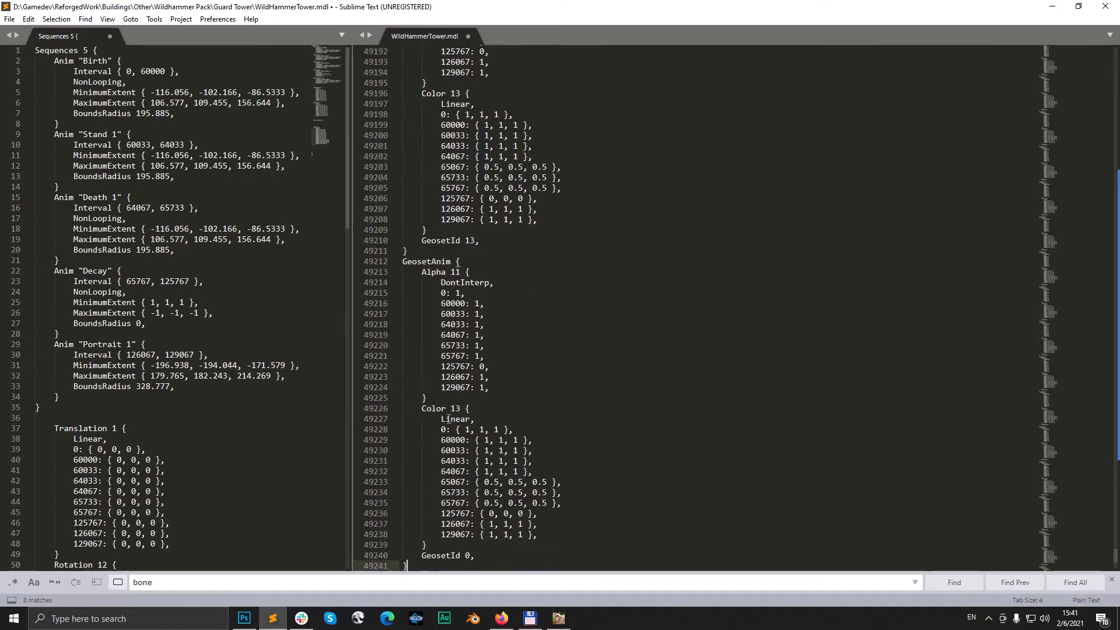
pyautogui.doubleClick(469, 409)
pyautogui.write('14')
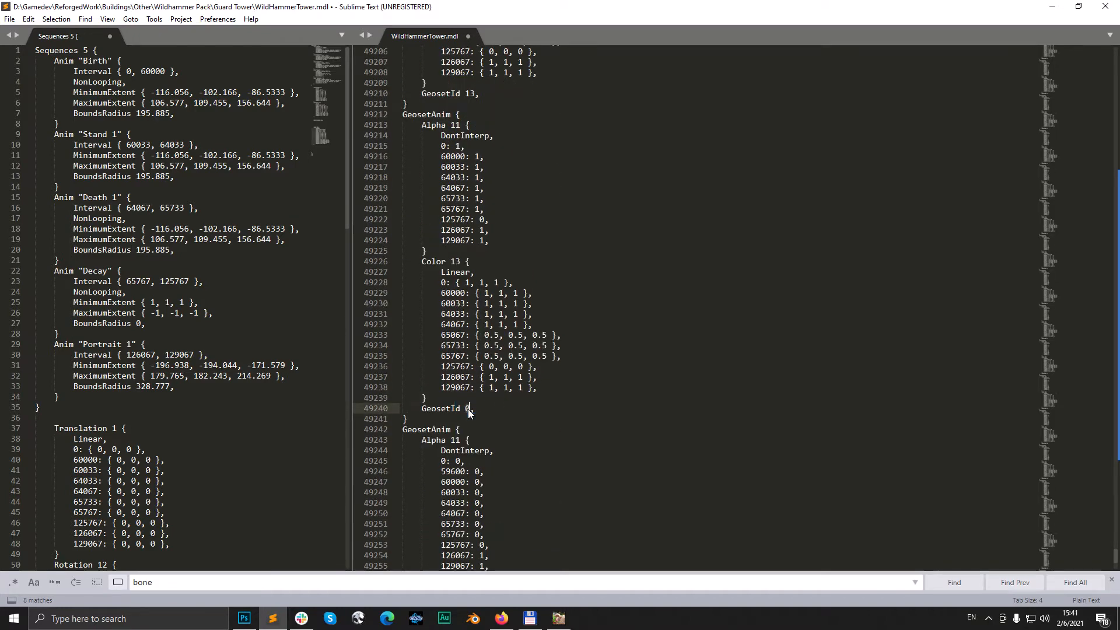
# Step: Paste another copy of the GeosetAnim block below the GeosetId 14 block and set its GeosetId to 15
pyautogui.click(471, 418)
pyautogui.press('Return')
pyautogui.hotkey('ctrl', 'v')
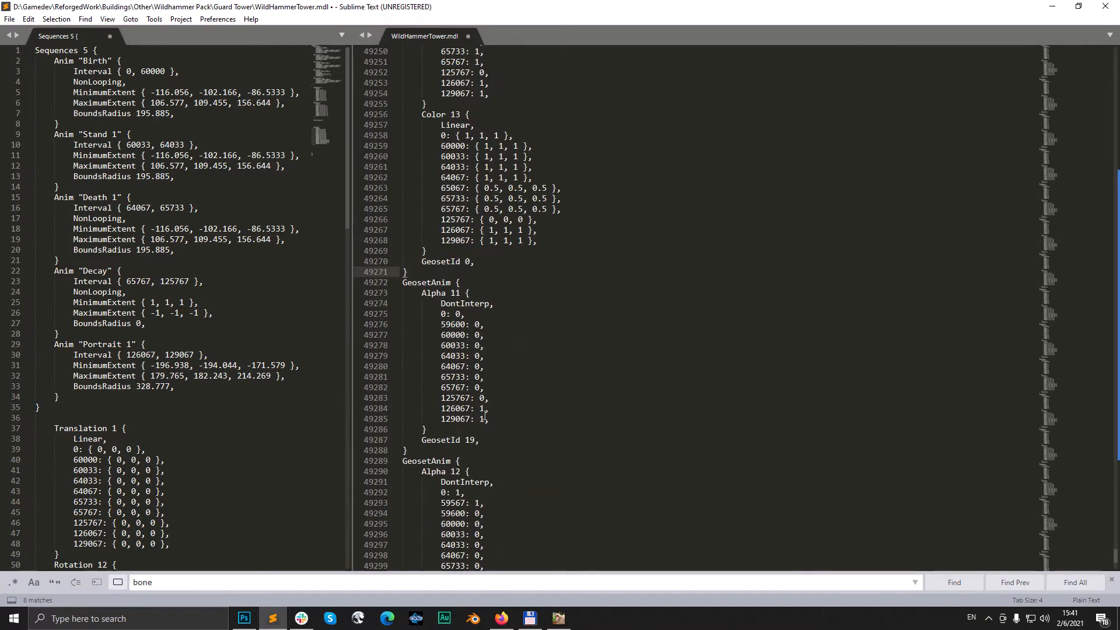
pyautogui.doubleClick(469, 261)
pyautogui.write('15')
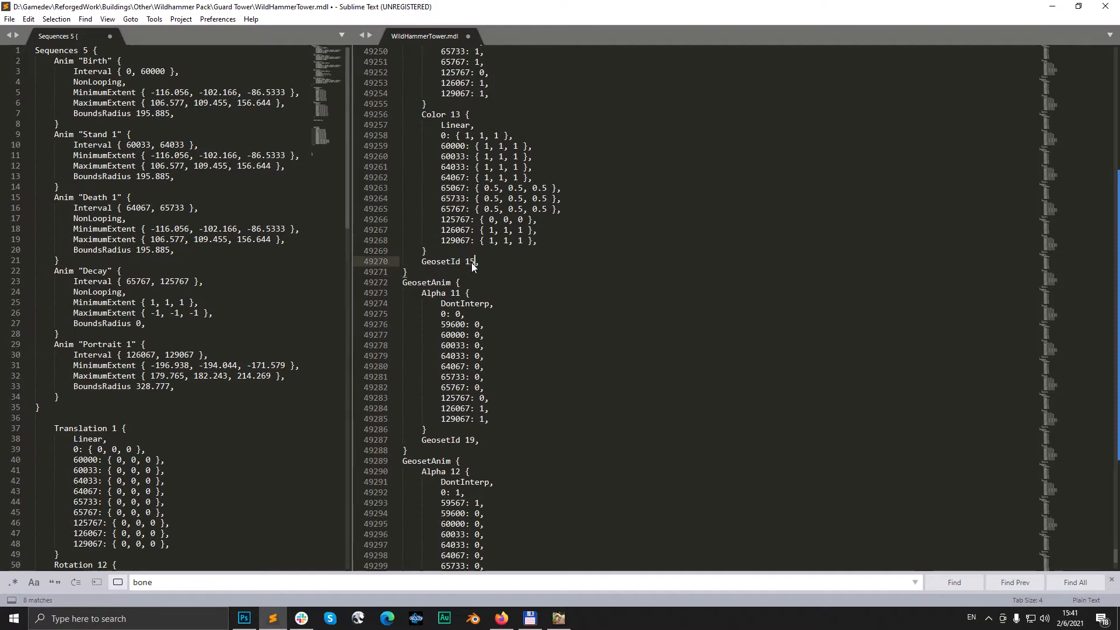
# Step: Paste another copy of the GeosetAnim block below the GeosetId 15 block and set its GeosetId to 16
pyautogui.click(473, 268)
pyautogui.press('Return')
pyautogui.hotkey('ctrl', 'v')
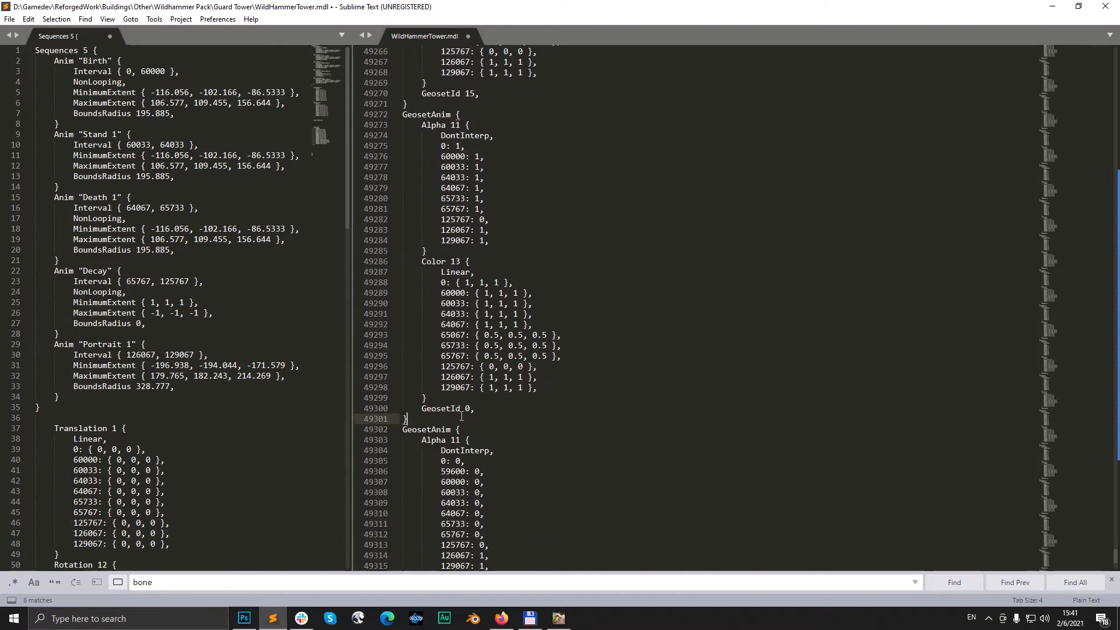
pyautogui.doubleClick(468, 408)
pyautogui.write('16')
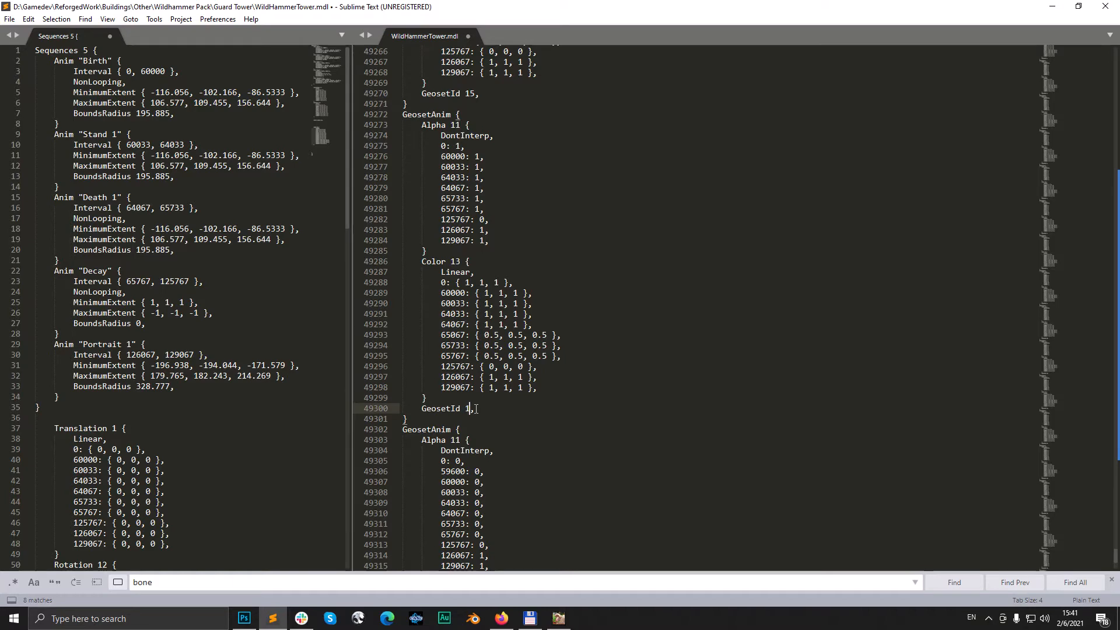
# Step: Paste another copy of the GeosetAnim block below the GeosetId 16 block and set its GeosetId to 17
pyautogui.scroll(-5, 474, 304)
pyautogui.click(417, 272)
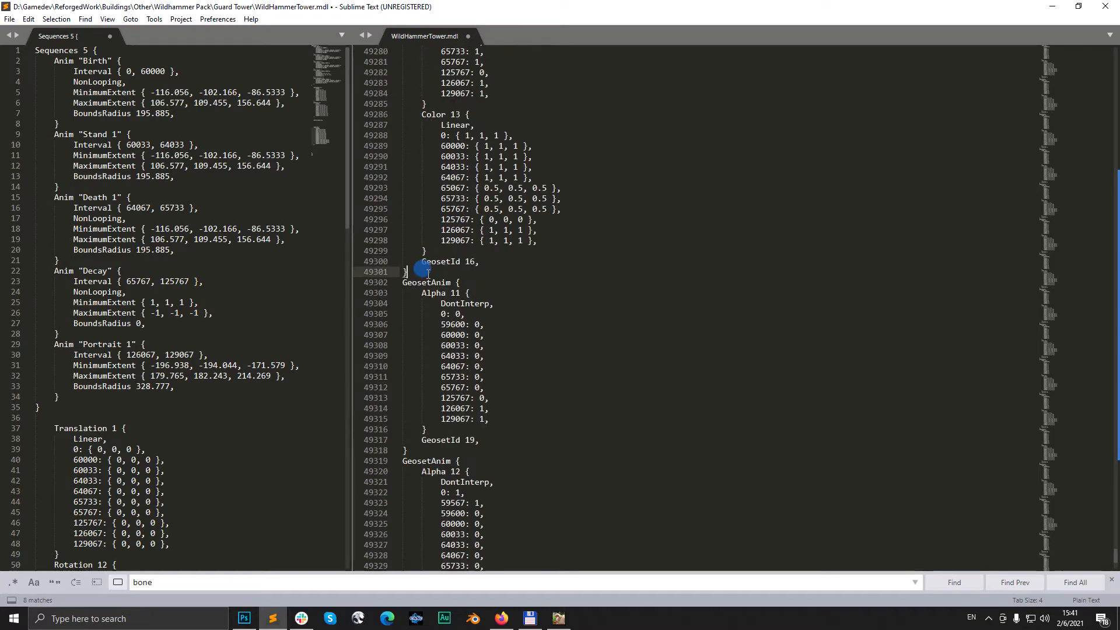
pyautogui.press('Return')
pyautogui.hotkey('ctrl', 'v')
pyautogui.scroll(-5, 473, 258)
pyautogui.doubleClick(468, 262)
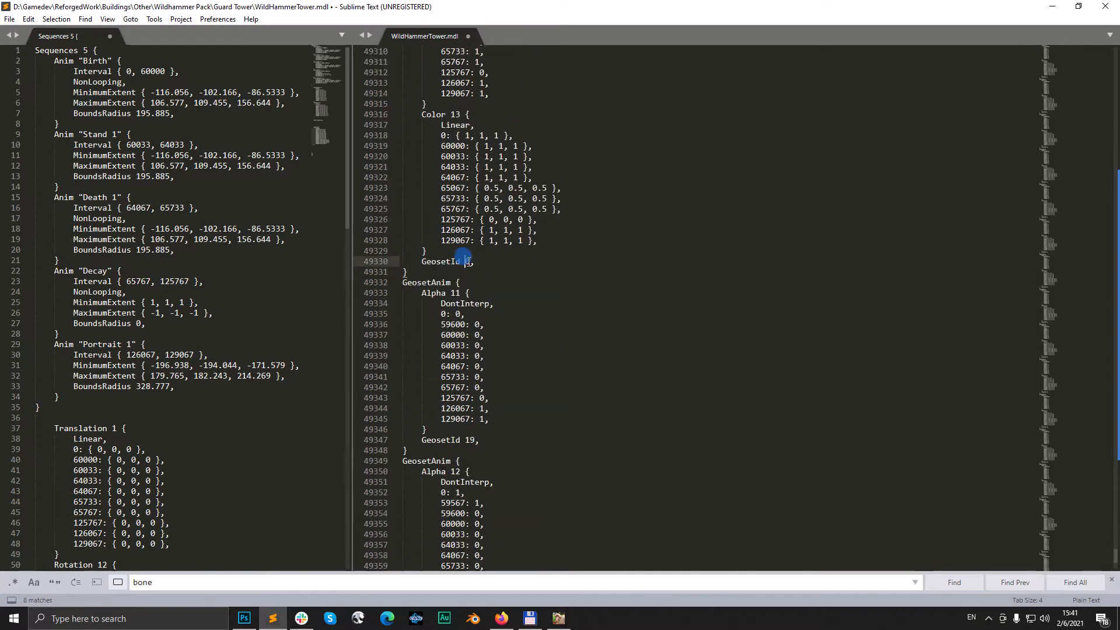
pyautogui.write('17')
# Step: Paste another copy of the GeosetAnim block below the GeosetId 17 block and set its GeosetId to 18
pyautogui.click(470, 272)
pyautogui.press('Return')
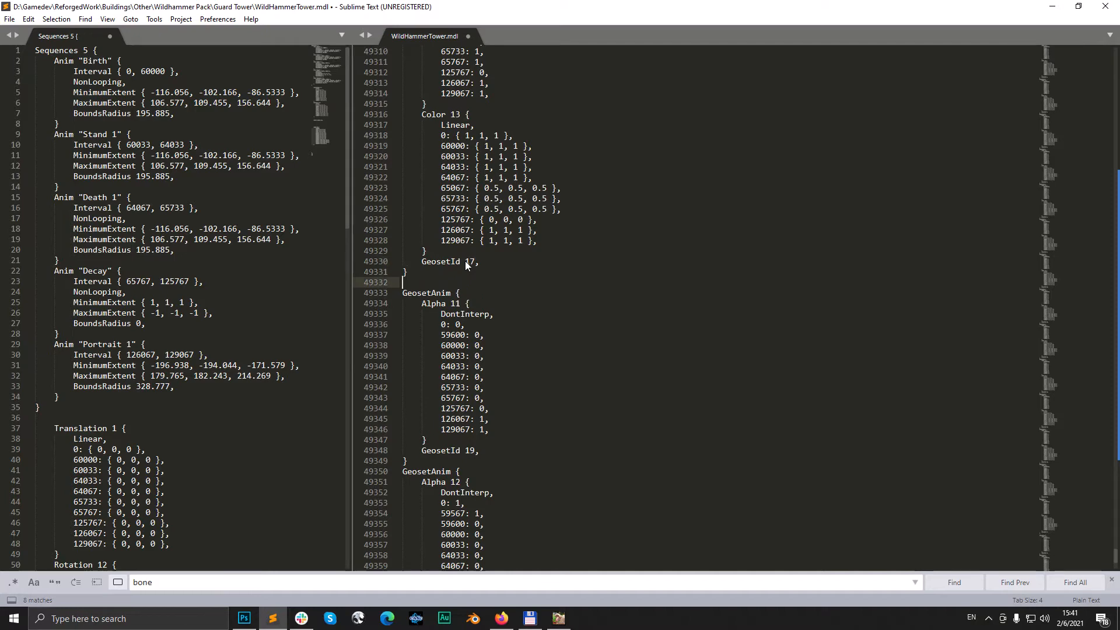
pyautogui.write('GeosetAnim { \tAlpha 11 { \t\tDontInterp, \t\t0: 1, \t\t60000: 1, \t\t60033: 1, \t\t64033: 1, \t\t64067: 1, \t\t65733: 1, \t\t65767: 1, \t\t125767: 0, \t\t126067: 1, \t\t129067: 1, \t} \tColor 13 { \t\tLinear, \t\t0: { 1, 1, 1 }, \t\t60000: { 1, 1, 1 }, \t\t60033: { 1, 1, 1 }, \t\t64033: { 1, 1, 1 }, \t\t64067: { 1, 1, 1 }, \t\t65067: { 0.5, 0.5, 0.5 }, \t\t65733: { 0.5, 0.5, 0.5 }, \t\t65767: { 0.5, 0.5, 0.5 }, \t\t125767: { 0, 0, 0 }, \t\t126067: { 1, 1, 1 }, \t\t129067: { 1, 1, 1 }, \t} \tGeosetId 0, }')
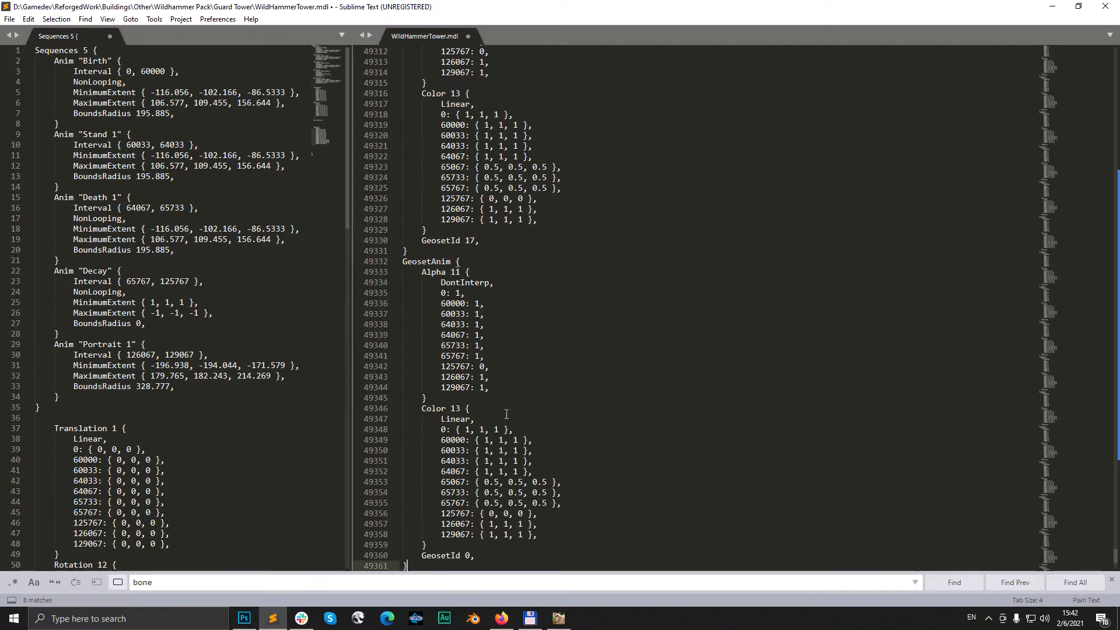
pyautogui.scroll(-5, 539, 357)
pyautogui.doubleClick(468, 409)
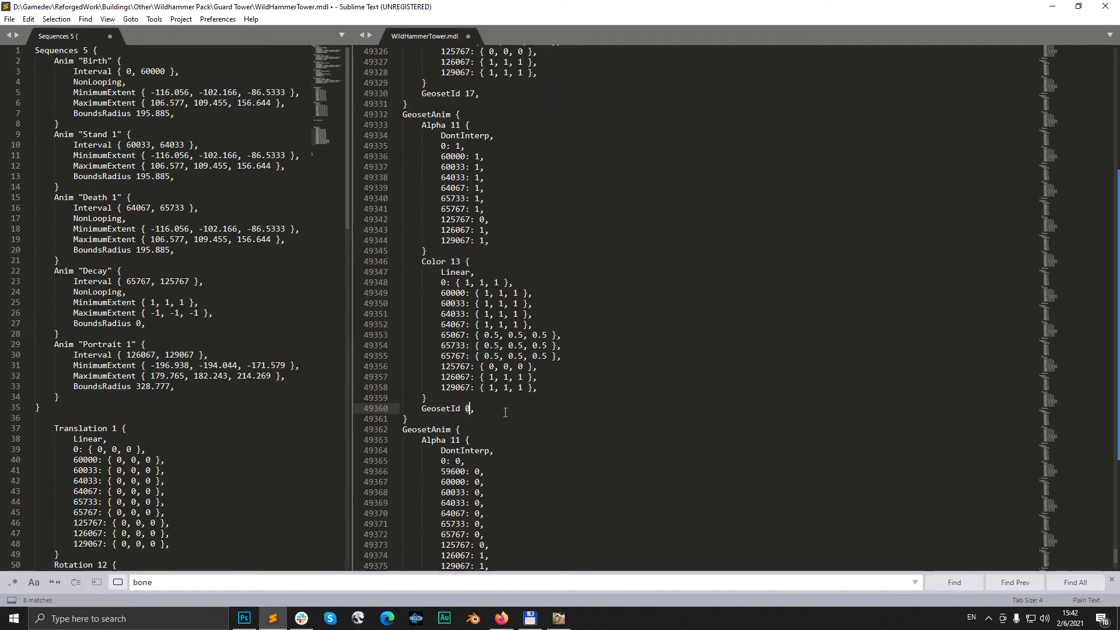
pyautogui.write('18')
# Step: Save WildHammerTower.mdl and switch to Retera Model Studio
pyautogui.scroll(-9, 576, 404)
pyautogui.hotkey('ctrl', 's')
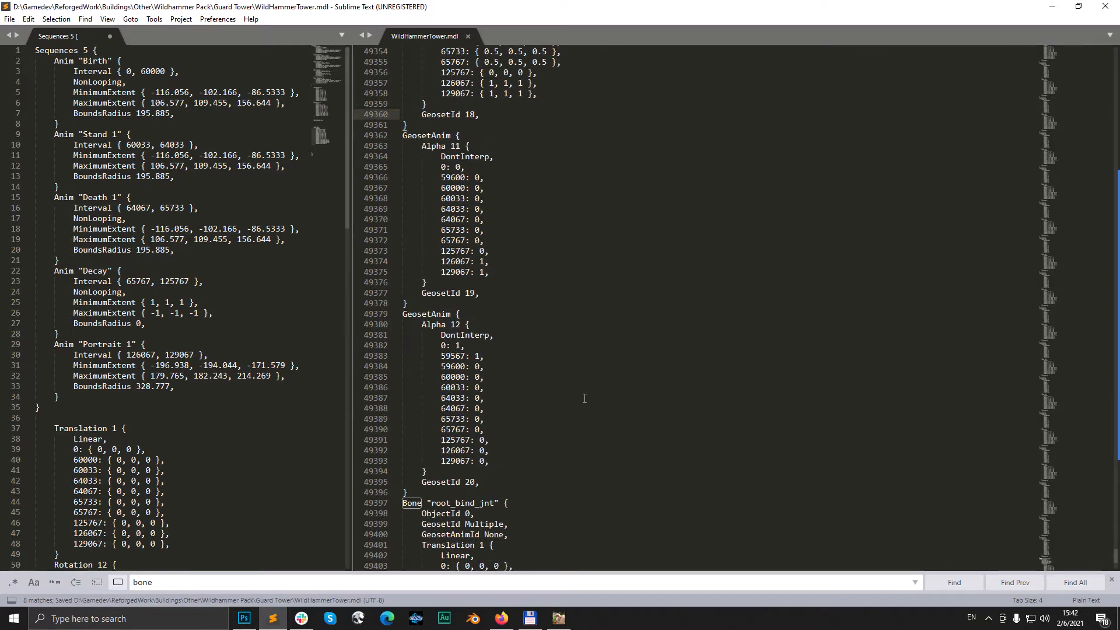
pyautogui.scroll(14, 599, 441)
pyautogui.click(558, 619)
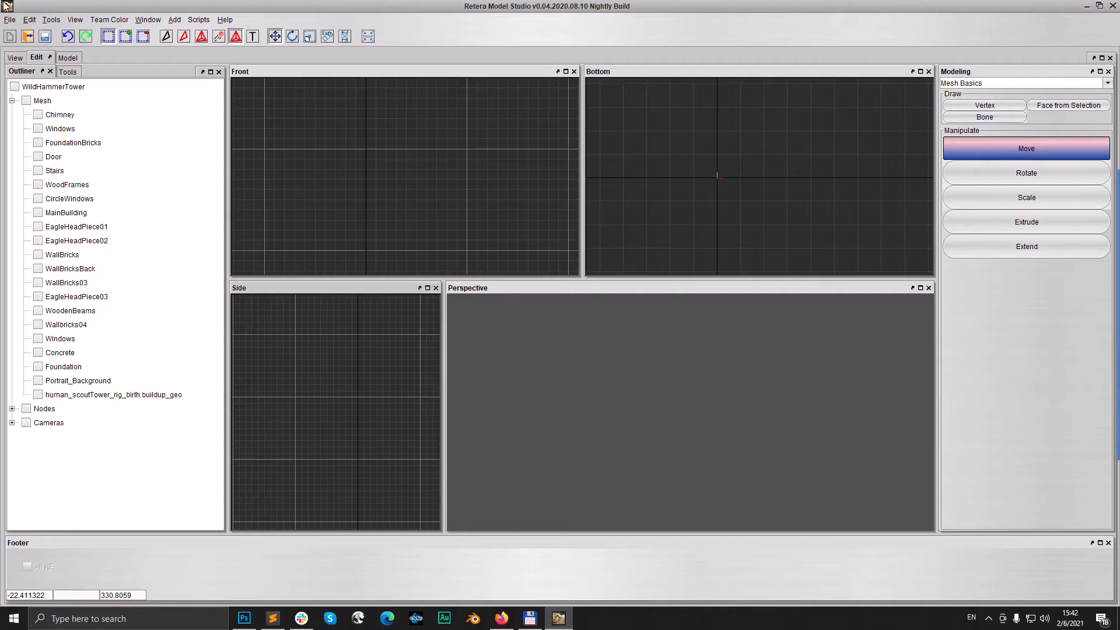
# Step: Close the loaded tower model without saving it and reopen WildHammerTower.mdl from the Guard Tower folder
pyautogui.click(10, 19)
pyautogui.click(24, 149)
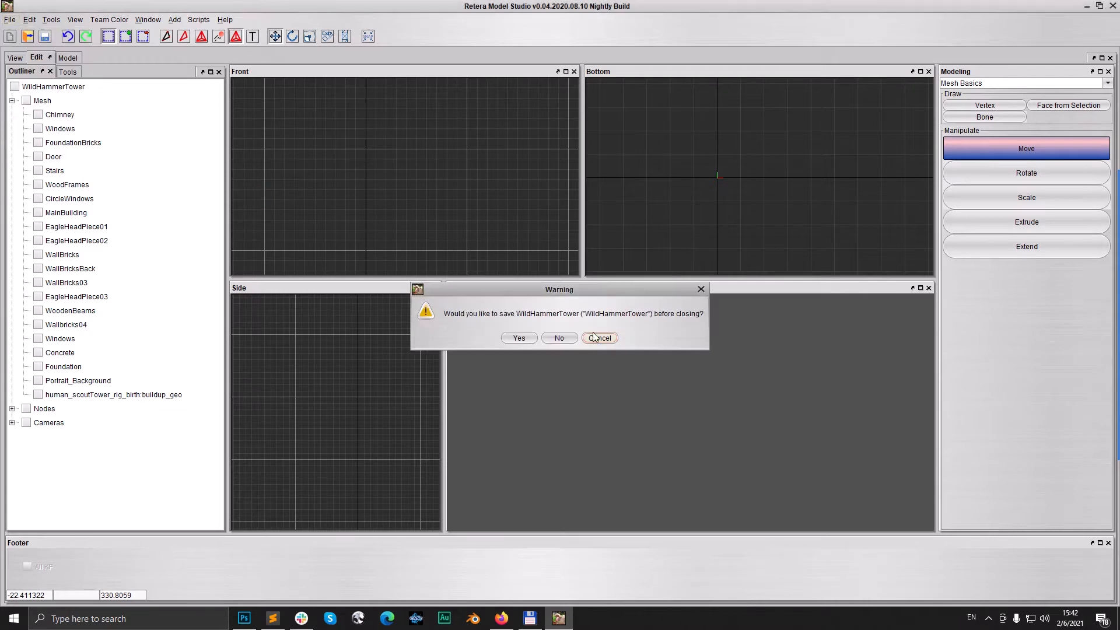
pyautogui.click(558, 338)
pyautogui.click(26, 42)
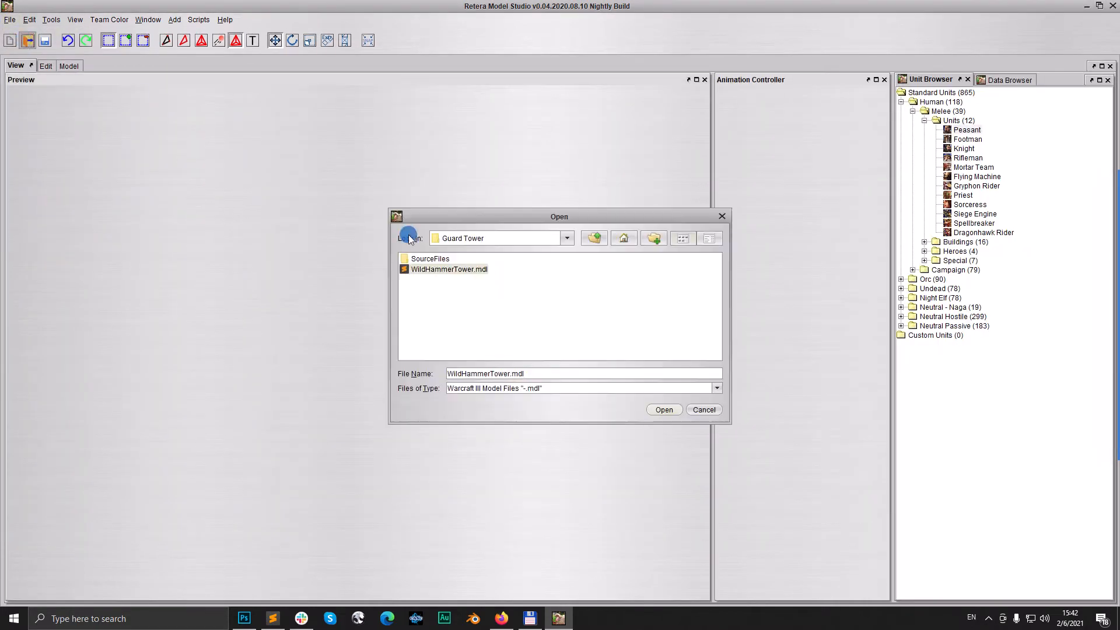
pyautogui.click(419, 269)
pyautogui.click(665, 408)
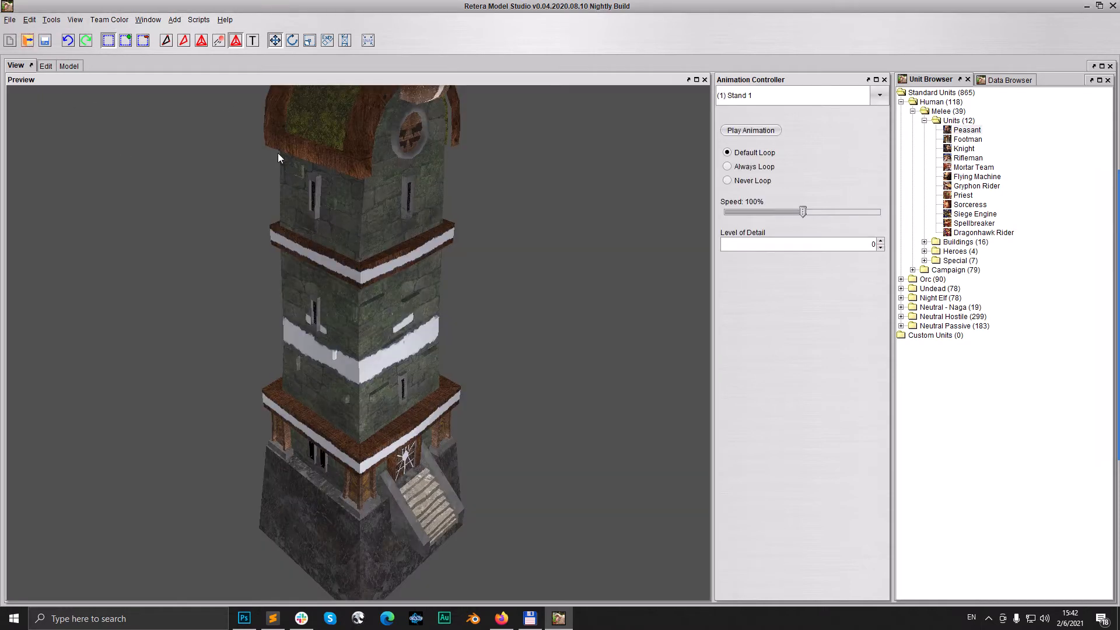
# Step: Preview the tower's Death 1 animation at normal speed and its Decay animation at 200% speed
pyautogui.scroll(-5, 459, 319)
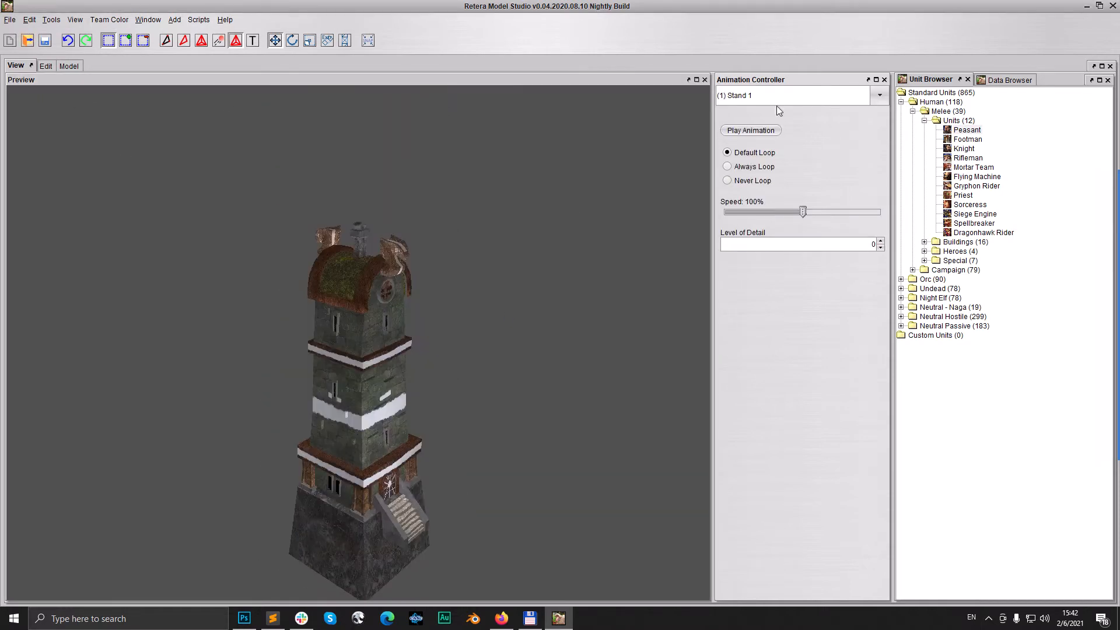
pyautogui.click(769, 95)
pyautogui.click(752, 143)
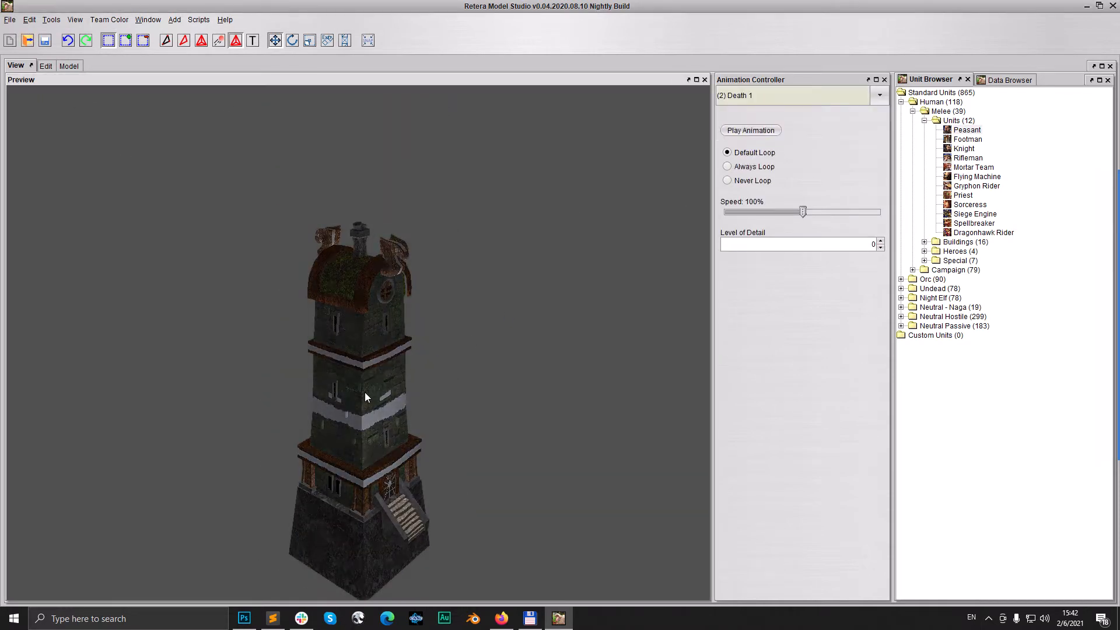
pyautogui.moveTo(390, 425)
pyautogui.mouseDown()
pyautogui.moveTo(349, 422)
pyautogui.moveTo(401, 419)
pyautogui.mouseUp()
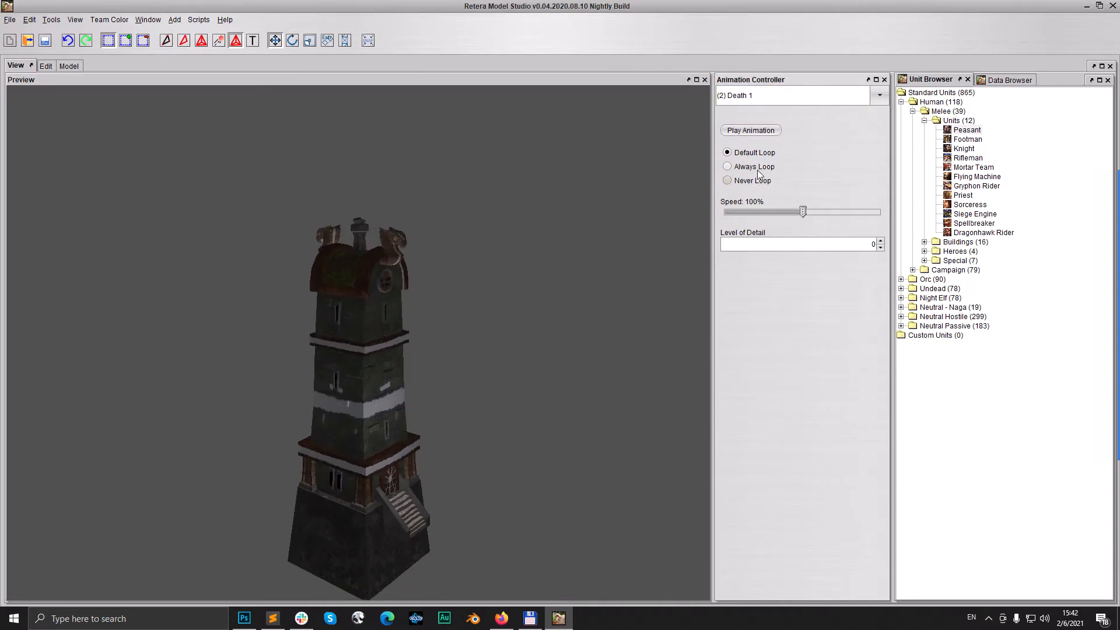
pyautogui.click(766, 98)
pyautogui.click(751, 153)
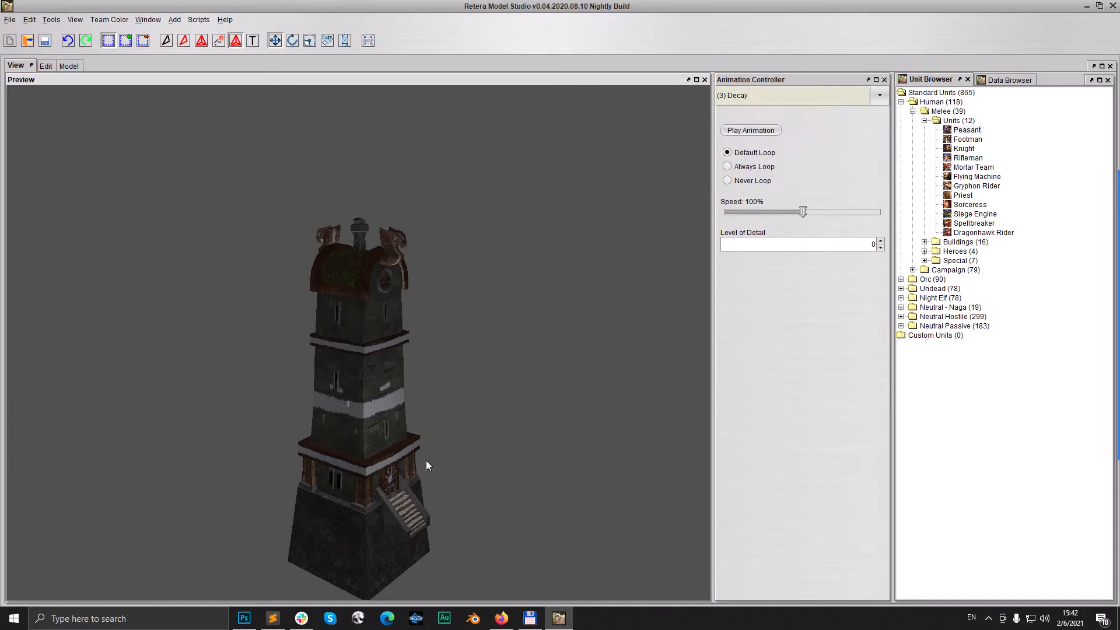
pyautogui.moveTo(803, 211); pyautogui.dragTo(881, 212)
pyautogui.moveTo(534, 357); pyautogui.dragTo(485, 409)
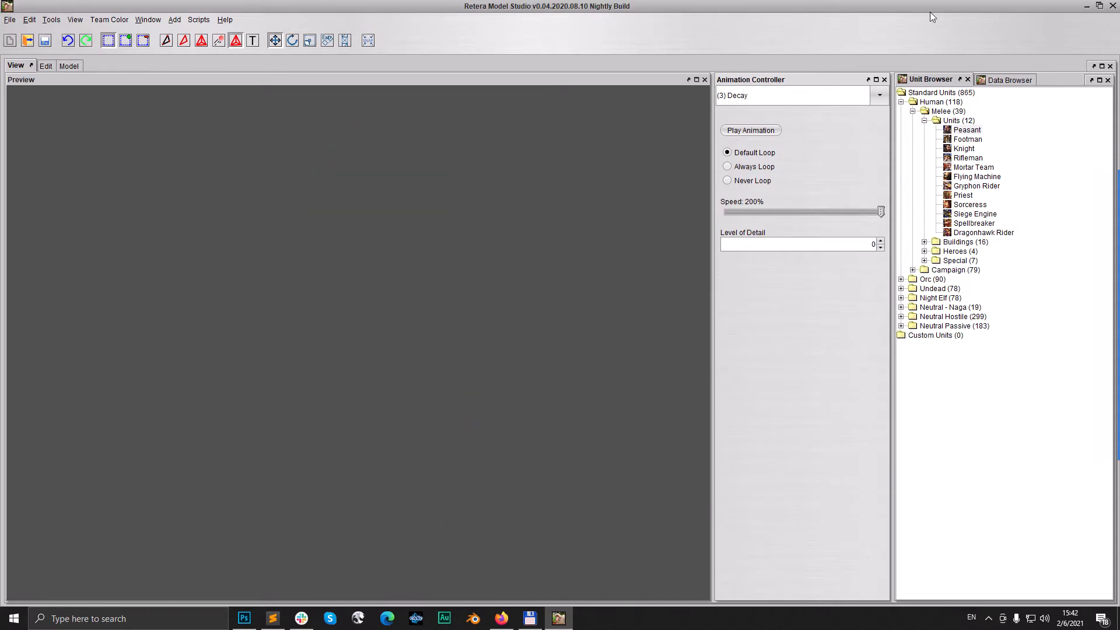
# Step: Preview the Portrait 1, Birth and Stand 1 animations and examine the tower from several angles
pyautogui.click(793, 100)
pyautogui.click(752, 161)
pyautogui.moveTo(418, 375); pyautogui.dragTo(444, 374)
pyautogui.click(761, 94)
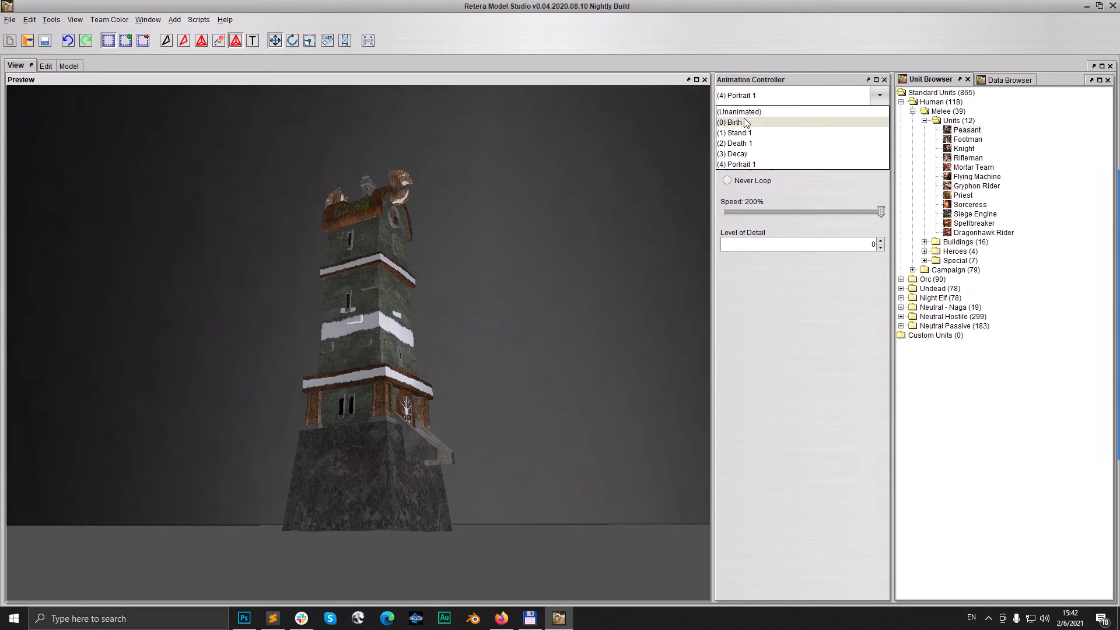
pyautogui.click(736, 122)
pyautogui.click(761, 96)
pyautogui.click(736, 122)
pyautogui.moveTo(454, 321); pyautogui.dragTo(556, 257)
pyautogui.click(770, 95)
pyautogui.click(738, 130)
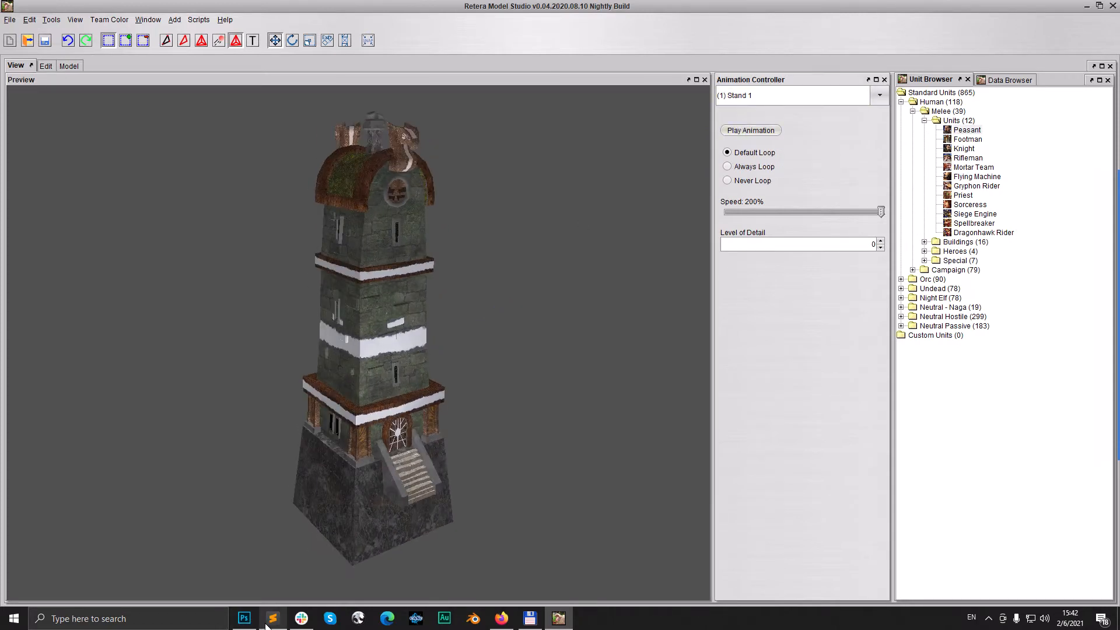
pyautogui.moveTo(266, 626)
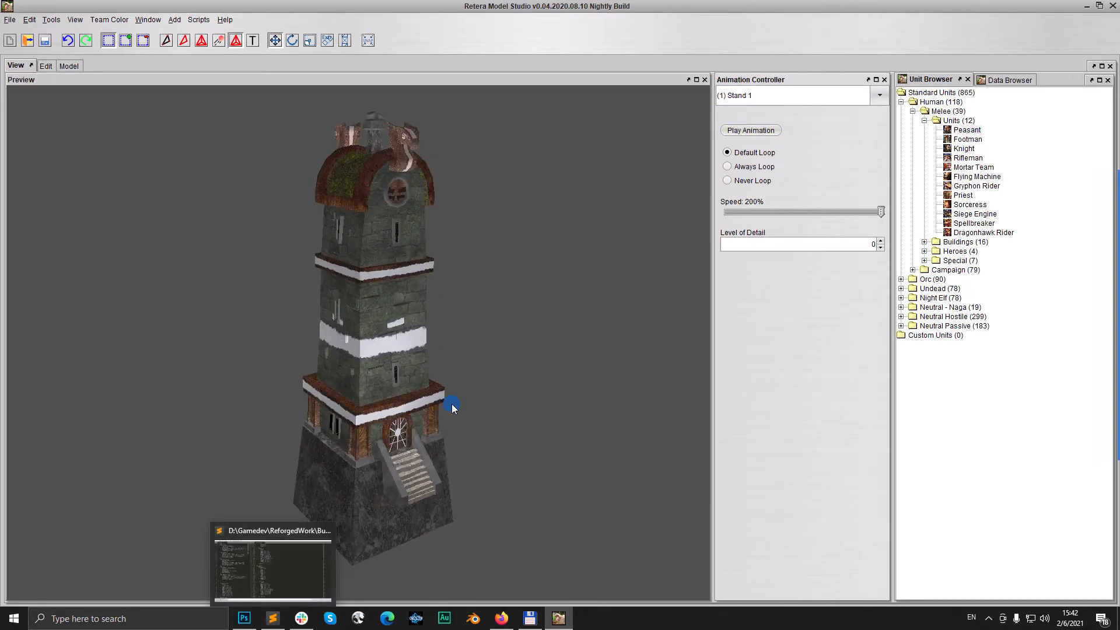
pyautogui.moveTo(452, 404); pyautogui.dragTo(424, 389)
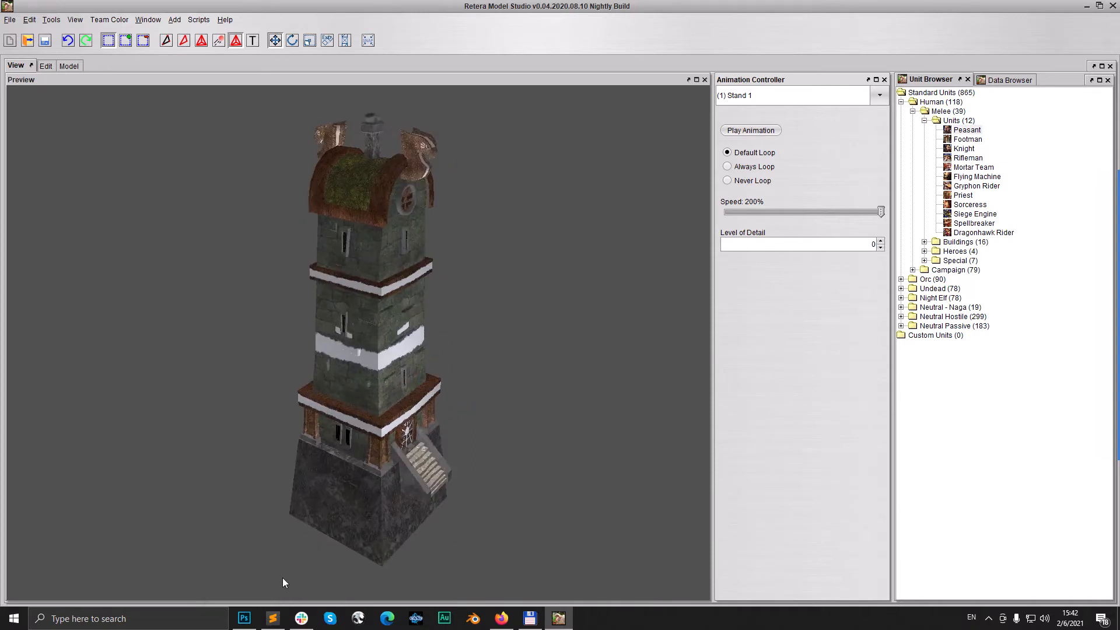
# Step: Switch to Sublime Text and add a TwoSided flag below FilterMode Transparent in the first material's TextureID 0 layer
pyautogui.click(273, 619)
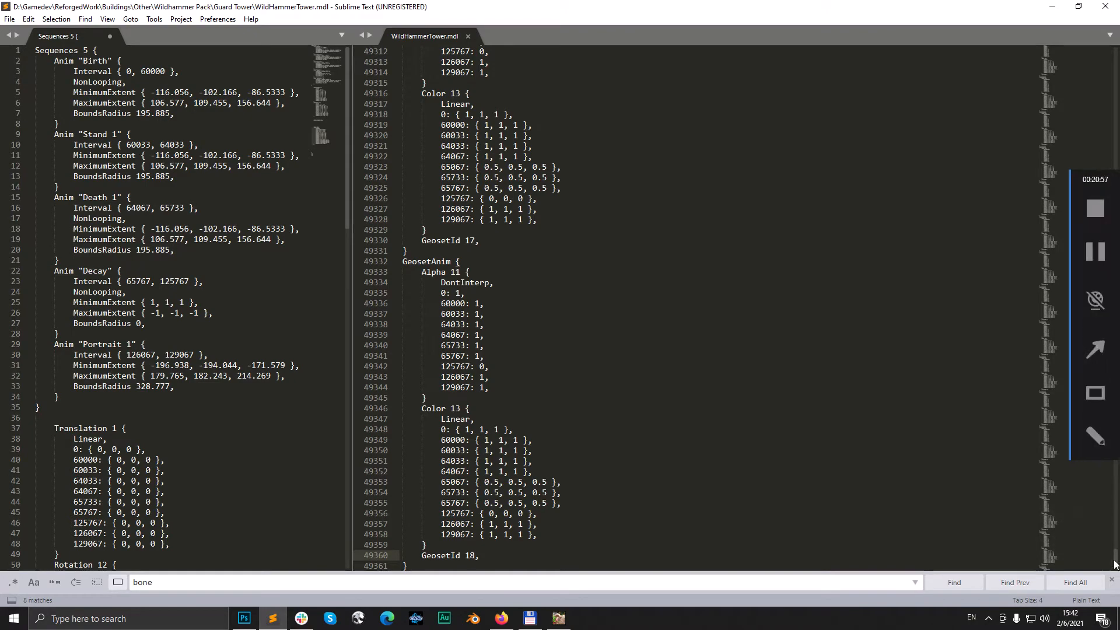
pyautogui.moveTo(1116, 558); pyautogui.dragTo(1116, 5)
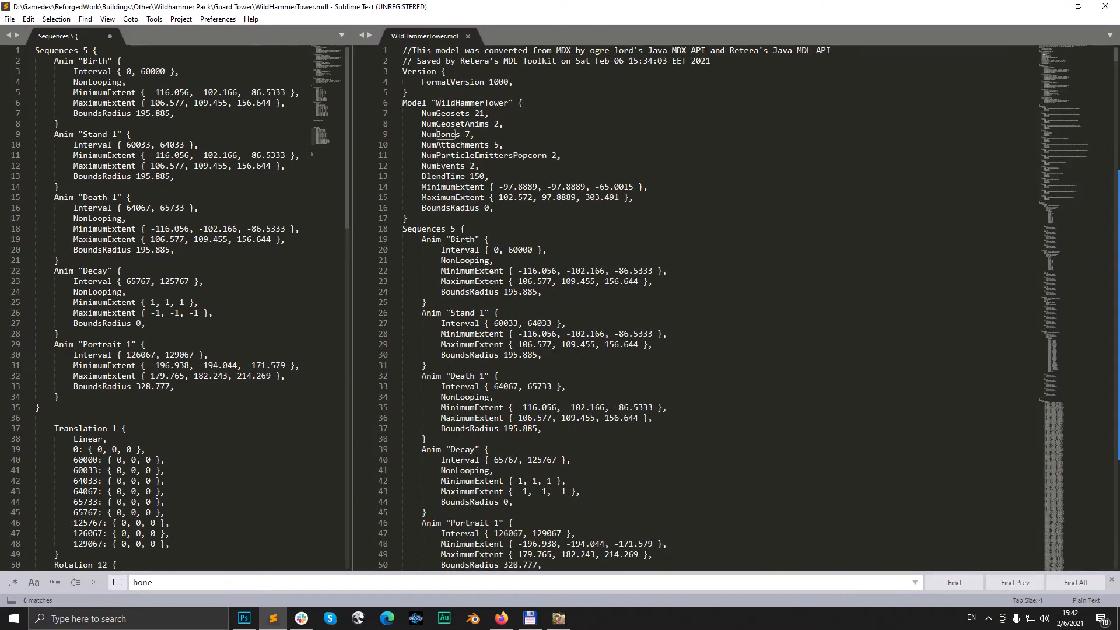
pyautogui.scroll(-20, 522, 293)
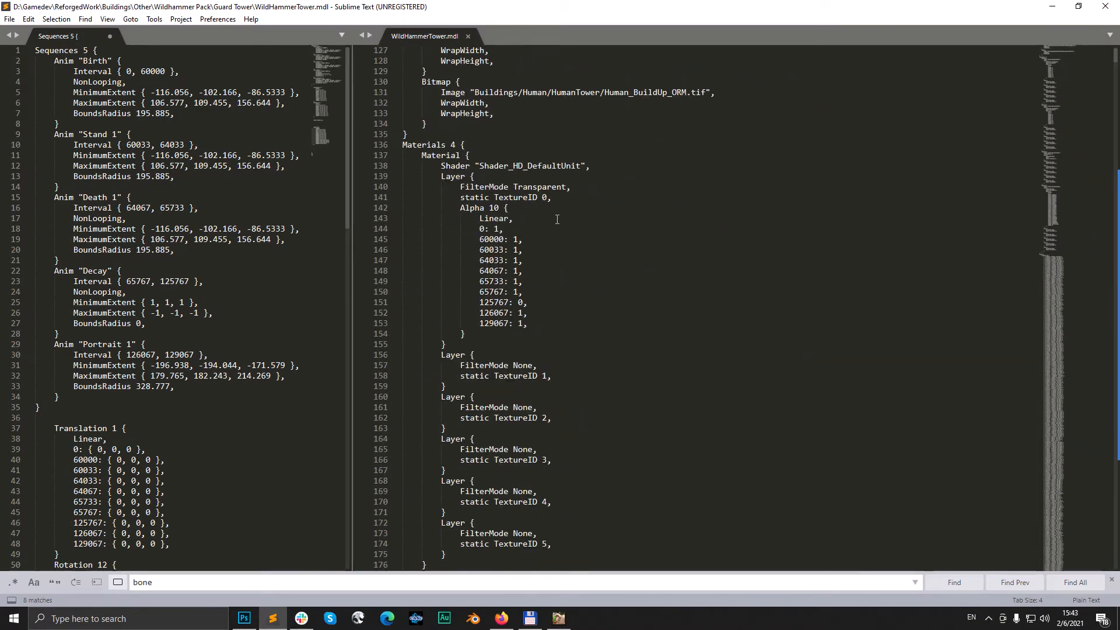
pyautogui.click(579, 188)
pyautogui.press('Return')
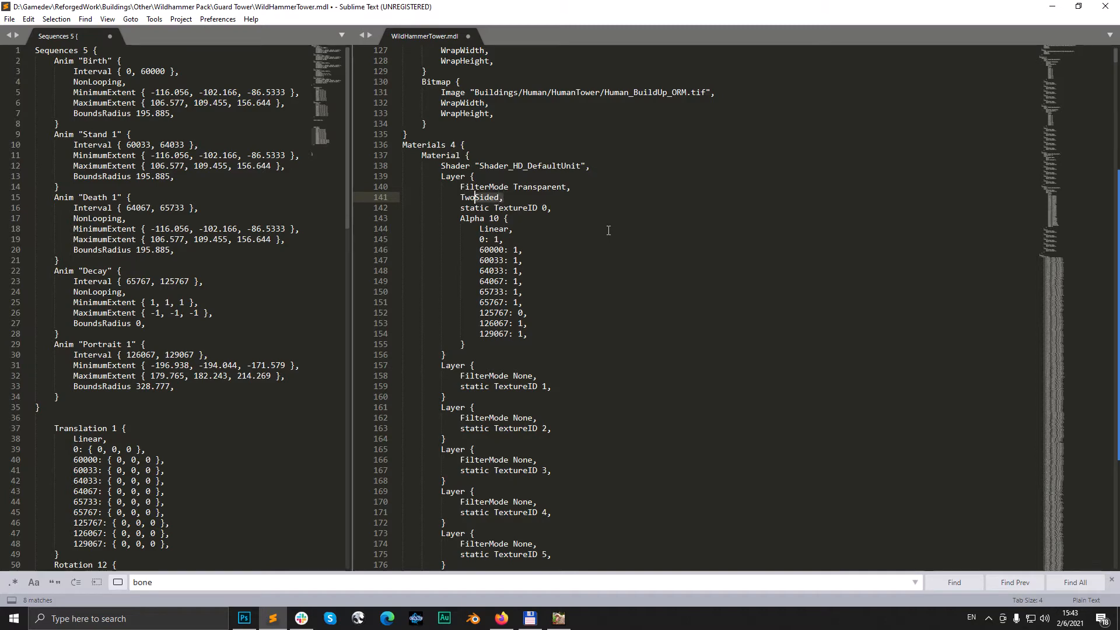
# Step: Add the same TwoSided flag to the second material's TextureID 6 layer and save WildHammerTower.mdl
pyautogui.scroll(-9, 527, 305)
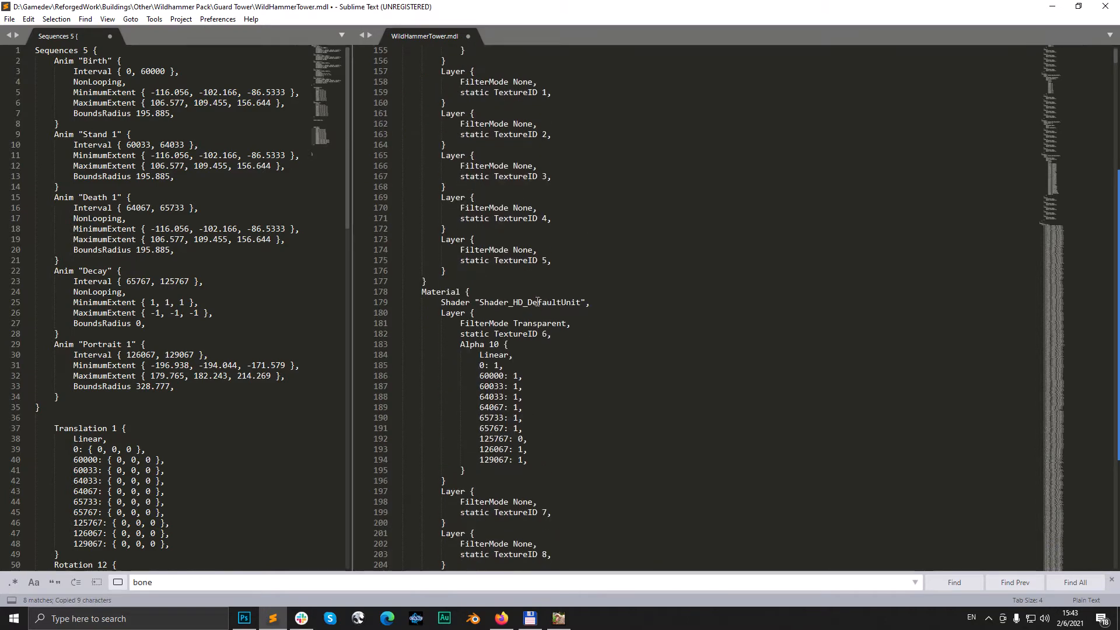
pyautogui.click(595, 325)
pyautogui.press('Return')
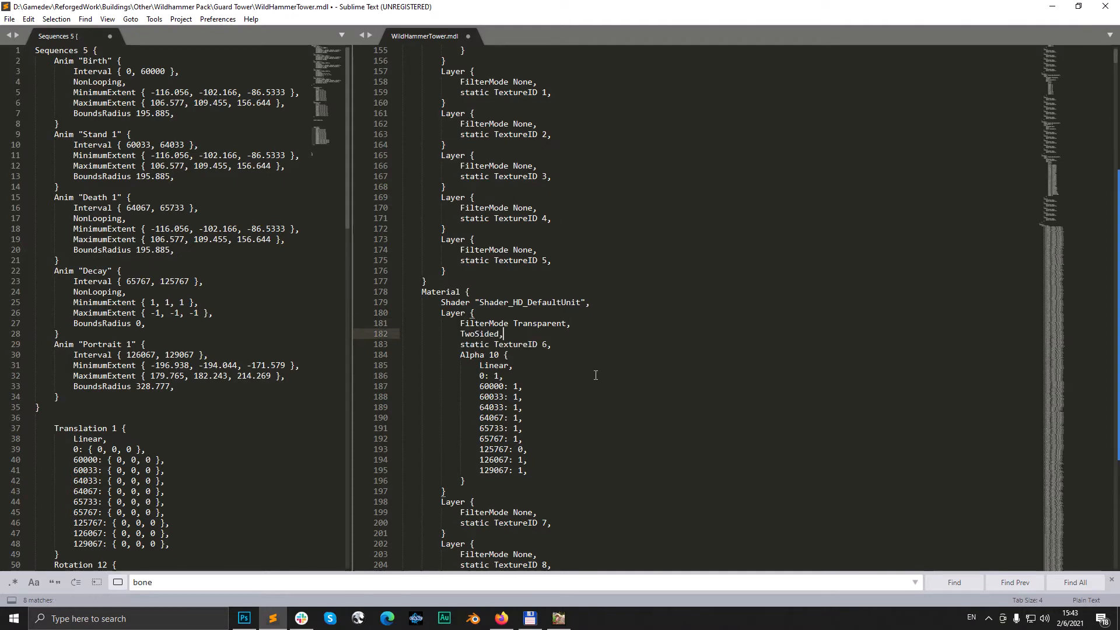
pyautogui.scroll(-14, 596, 375)
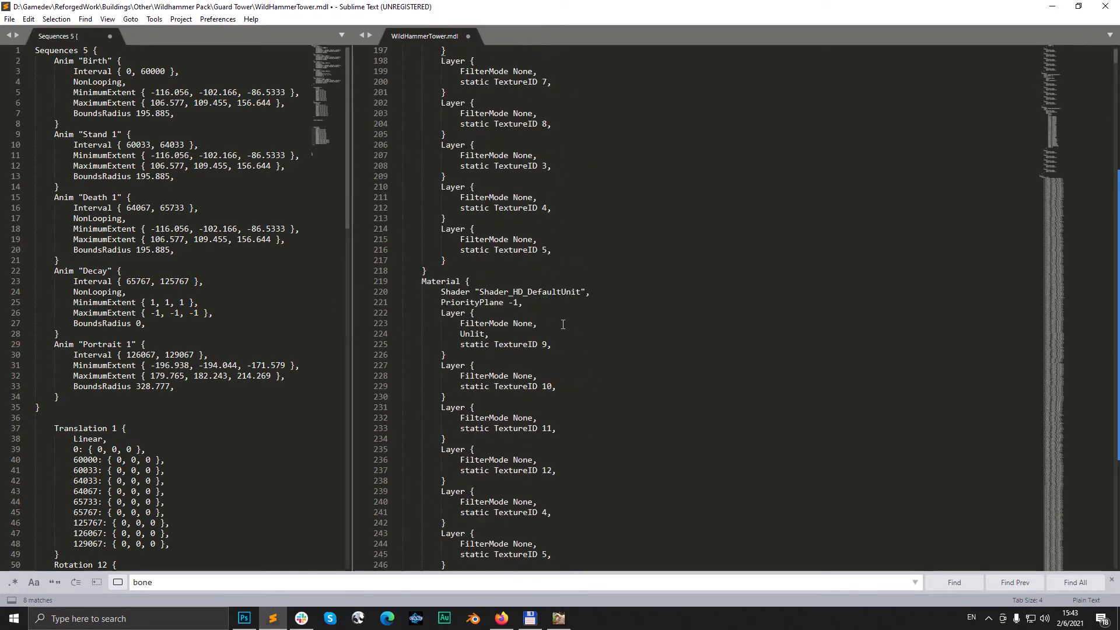
pyautogui.scroll(-20, 554, 323)
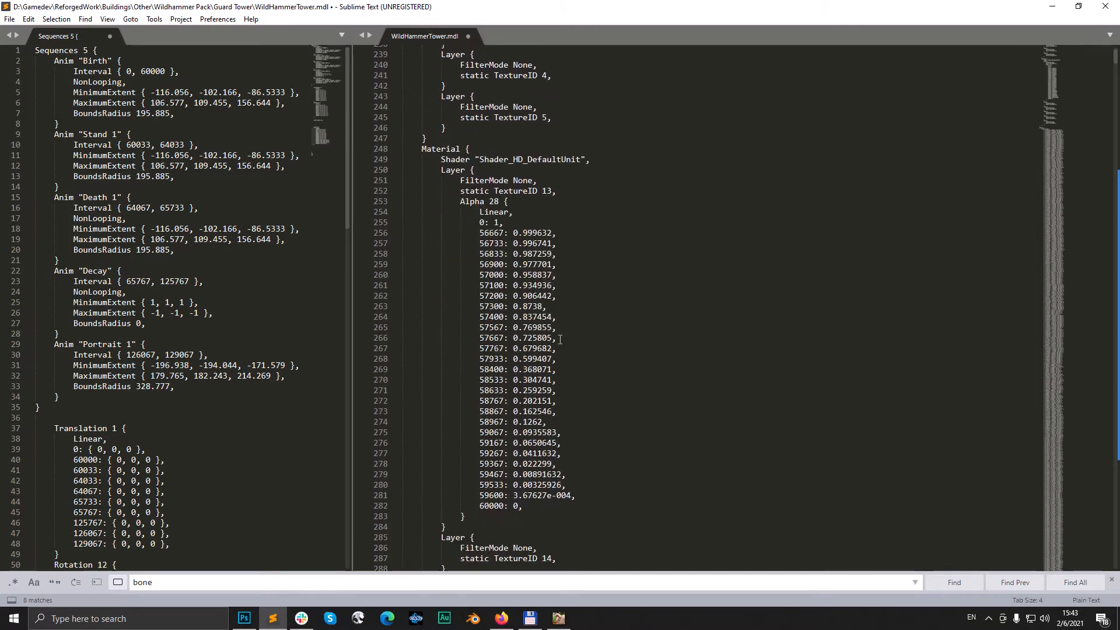
pyautogui.scroll(-4, 560, 340)
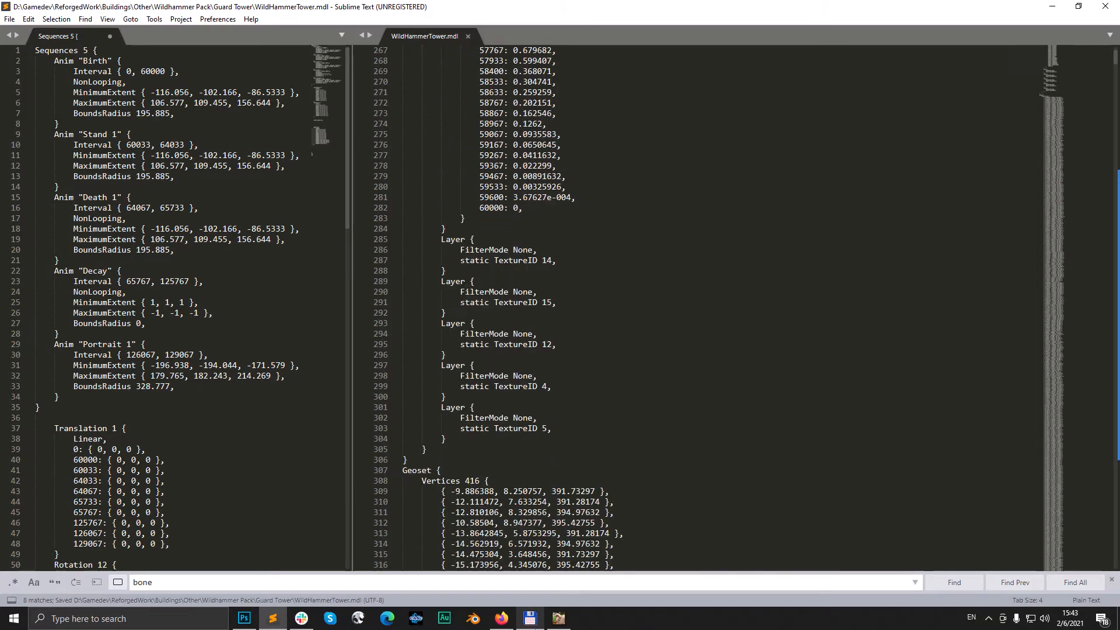
# Step: Switch to Retera Model Studio, close the outdated tower model and reload WildHammerTower.mdl
pyautogui.click(556, 621)
pyautogui.click(10, 20)
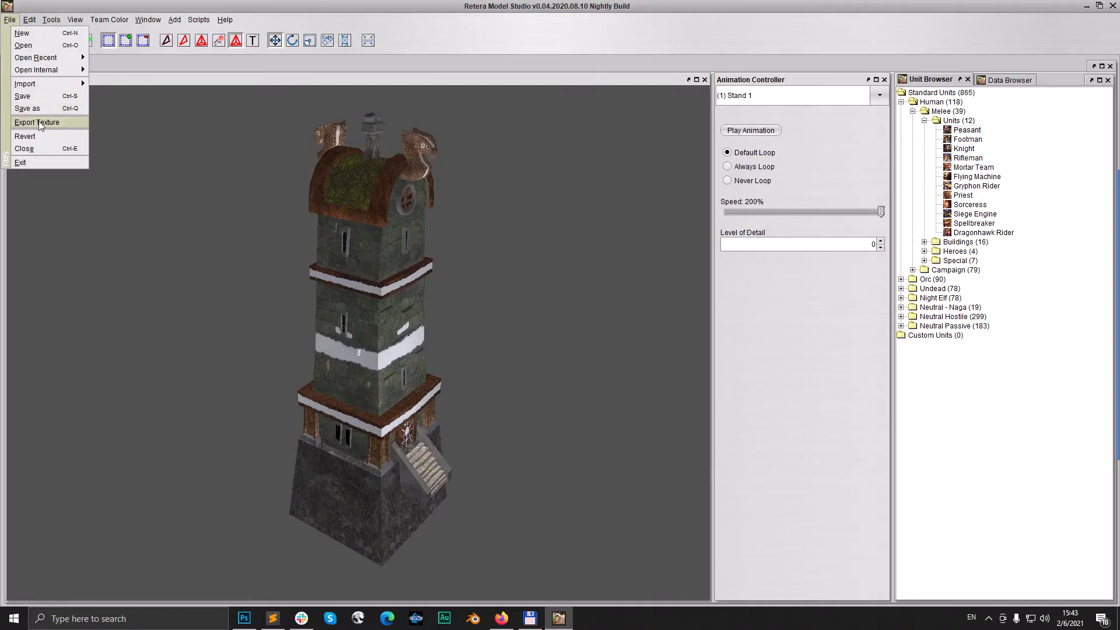
pyautogui.click(33, 154)
pyautogui.click(27, 40)
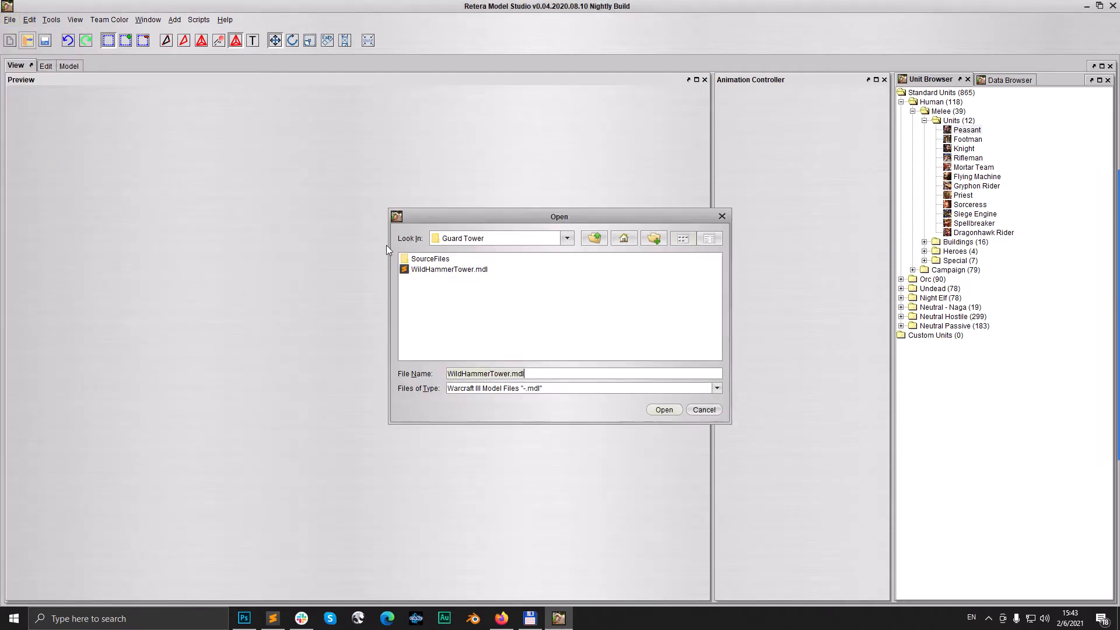
pyautogui.doubleClick(444, 274)
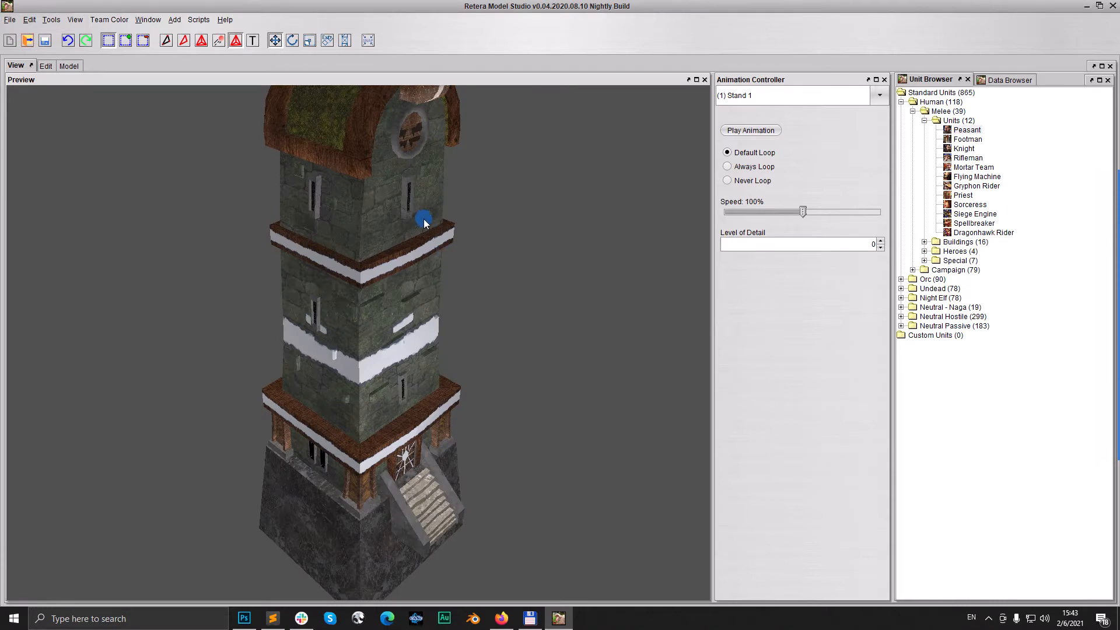
# Step: Preview the reloaded tower's Birth, Death 1 and Decay animations, and inspect it up close in Stand 1
pyautogui.moveTo(426, 220); pyautogui.dragTo(409, 373)
pyautogui.click(740, 96)
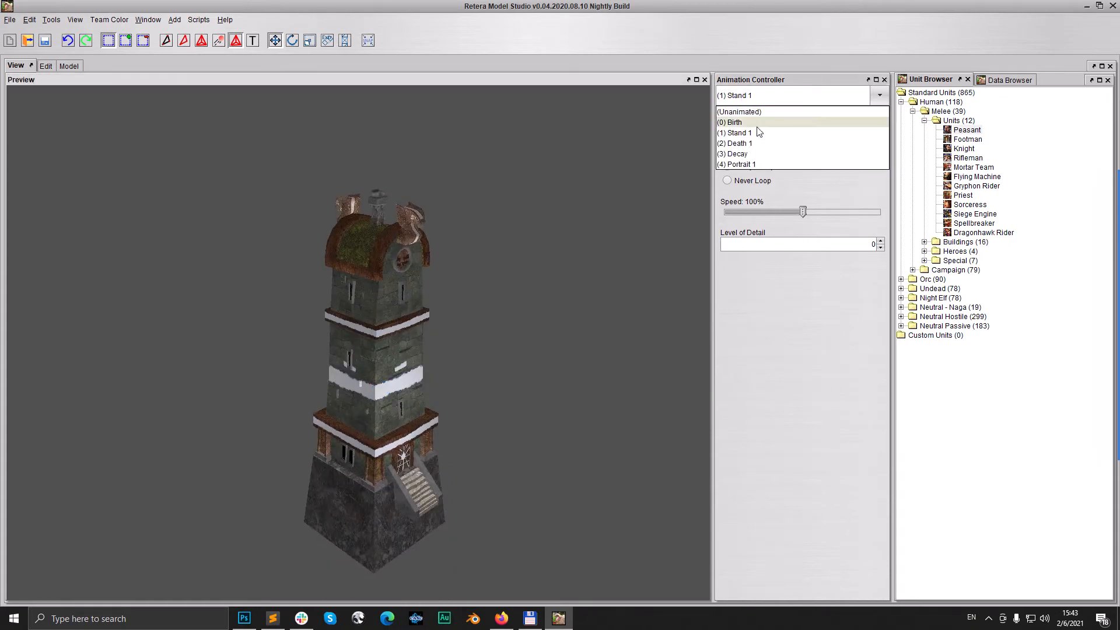
pyautogui.click(750, 124)
pyautogui.click(752, 96)
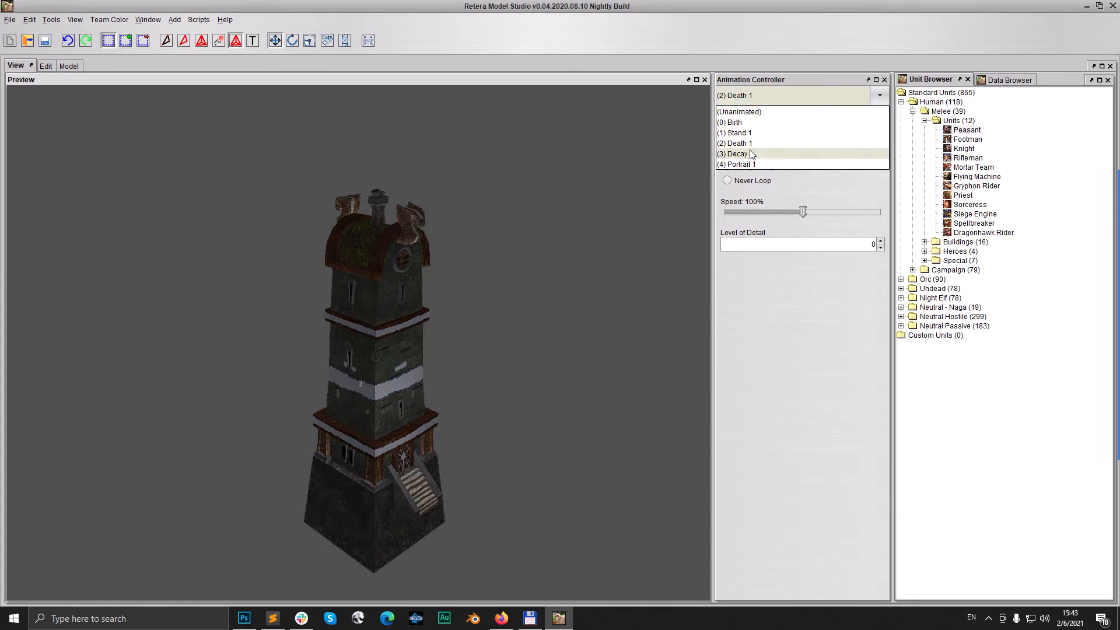
pyautogui.click(750, 150)
pyautogui.click(750, 99)
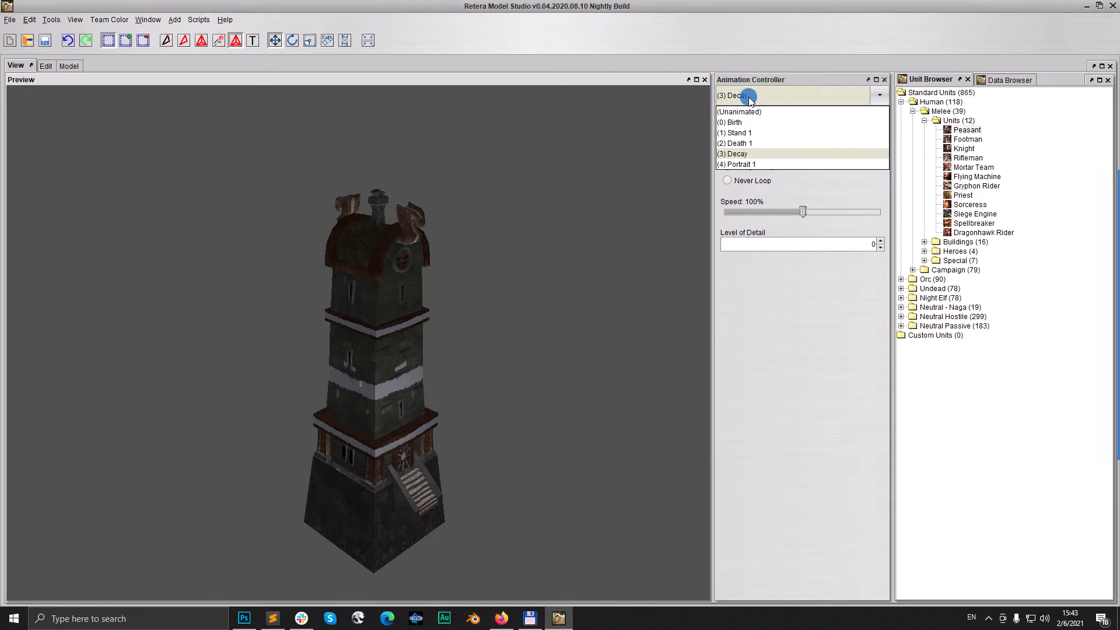
pyautogui.click(752, 132)
pyautogui.moveTo(437, 388)
pyautogui.mouseDown()
pyautogui.moveTo(475, 387)
pyautogui.moveTo(430, 371)
pyautogui.moveTo(440, 393)
pyautogui.moveTo(454, 385)
pyautogui.mouseUp()
pyautogui.scroll(4, 452, 385)
pyautogui.scroll(-3, 441, 392)
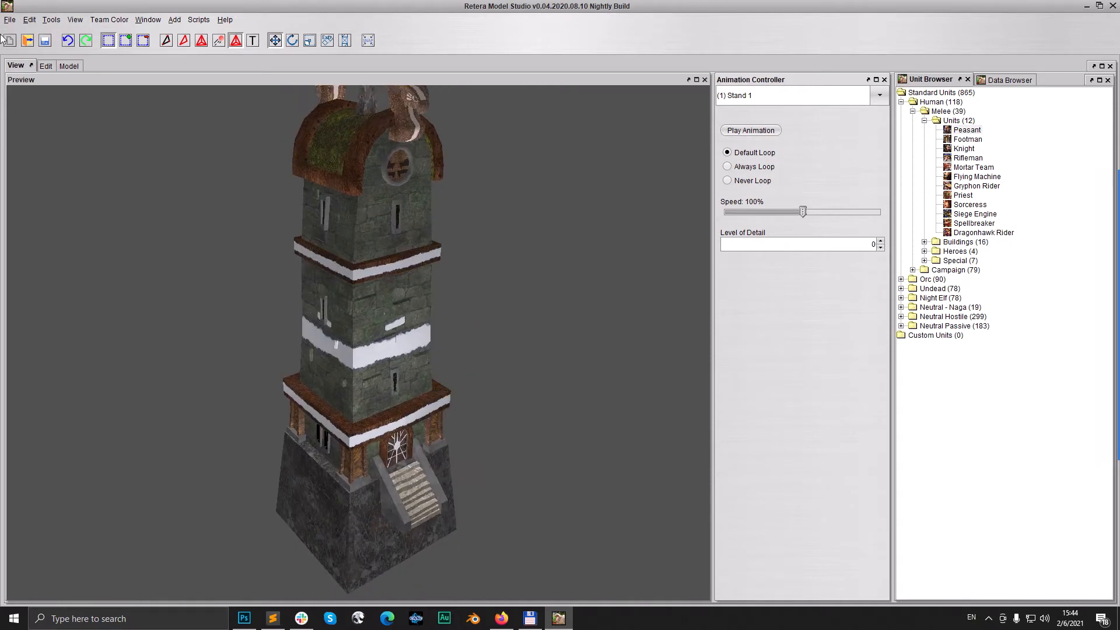
# Step: Open the tower in the editing view and turn on animation editing for the Birth sequence
pyautogui.click(38, 46)
pyautogui.scroll(-3, 367, 265)
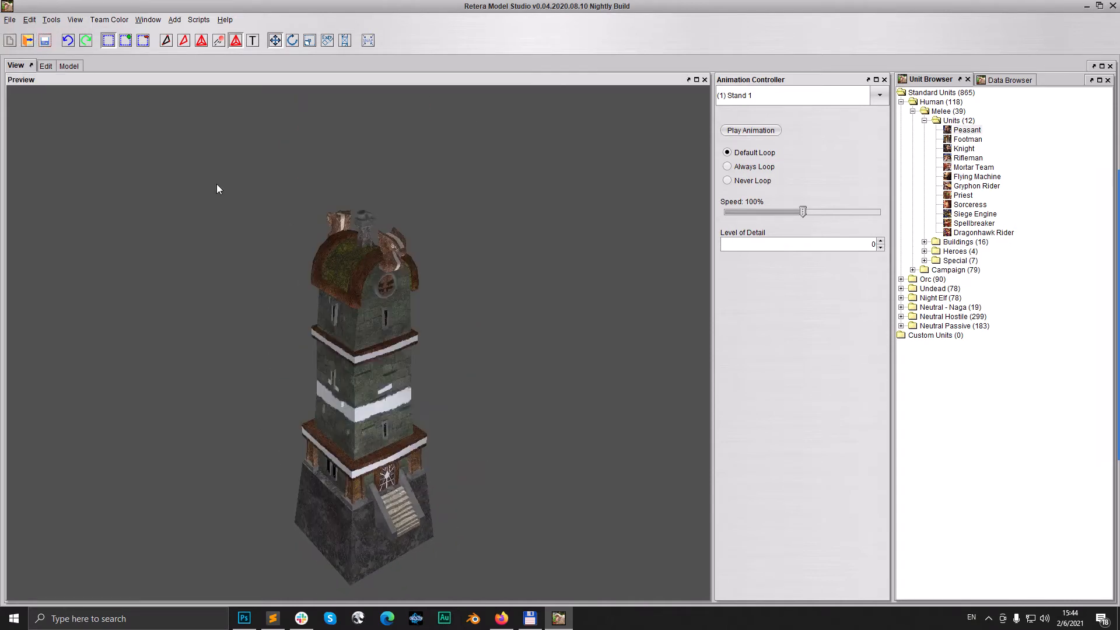
pyautogui.click(45, 67)
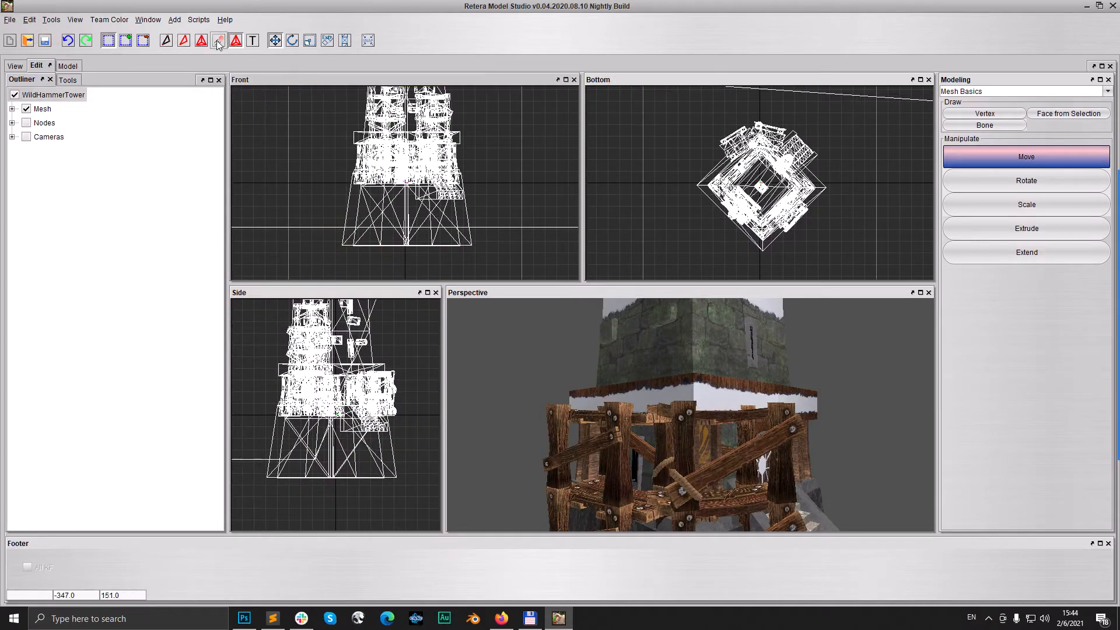
pyautogui.click(681, 422)
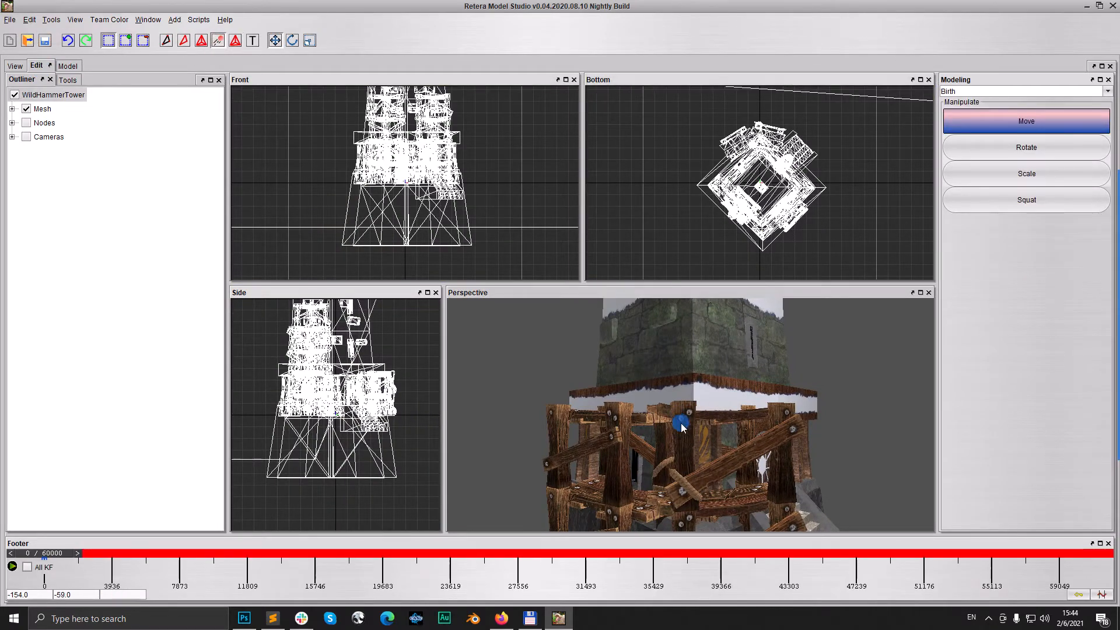
# Step: Expand the mesh and node lists and enable the Floor01Build, Floor02Build, Chimeny, EagleHead01 and EagleHead02 bones
pyautogui.click(11, 108)
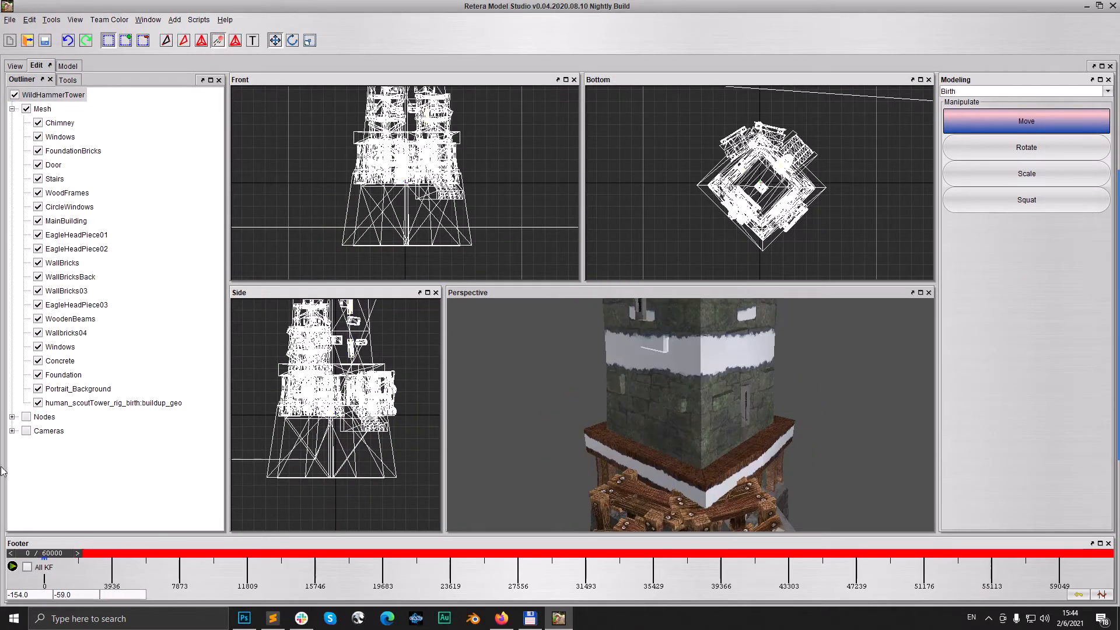
pyautogui.click(12, 416)
pyautogui.click(24, 430)
pyautogui.scroll(-3, 69, 430)
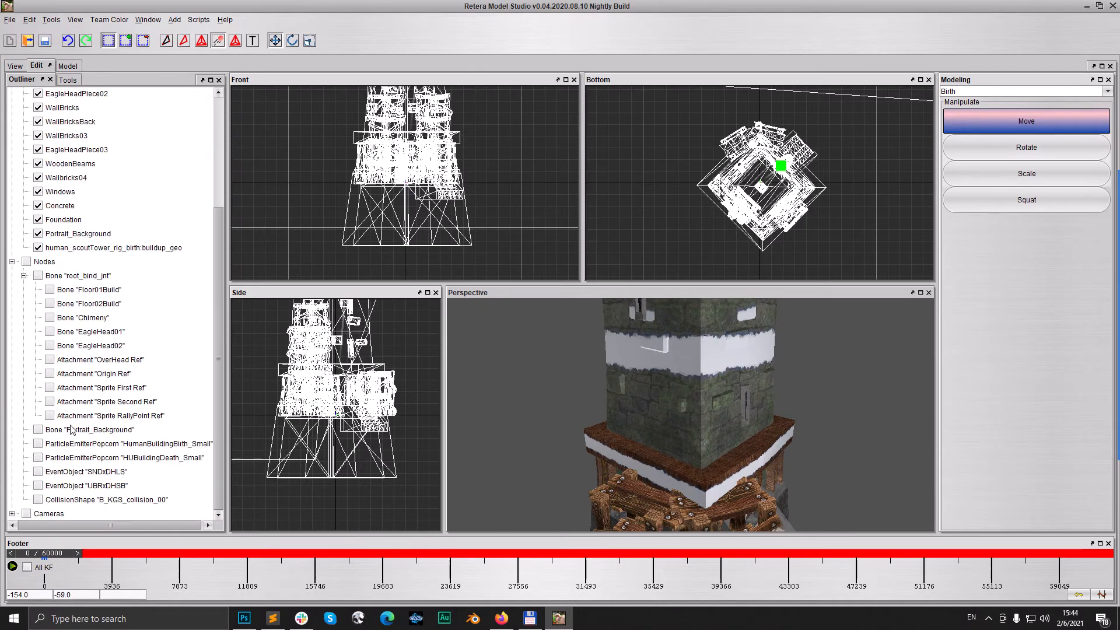
pyautogui.click(48, 291)
pyautogui.click(49, 304)
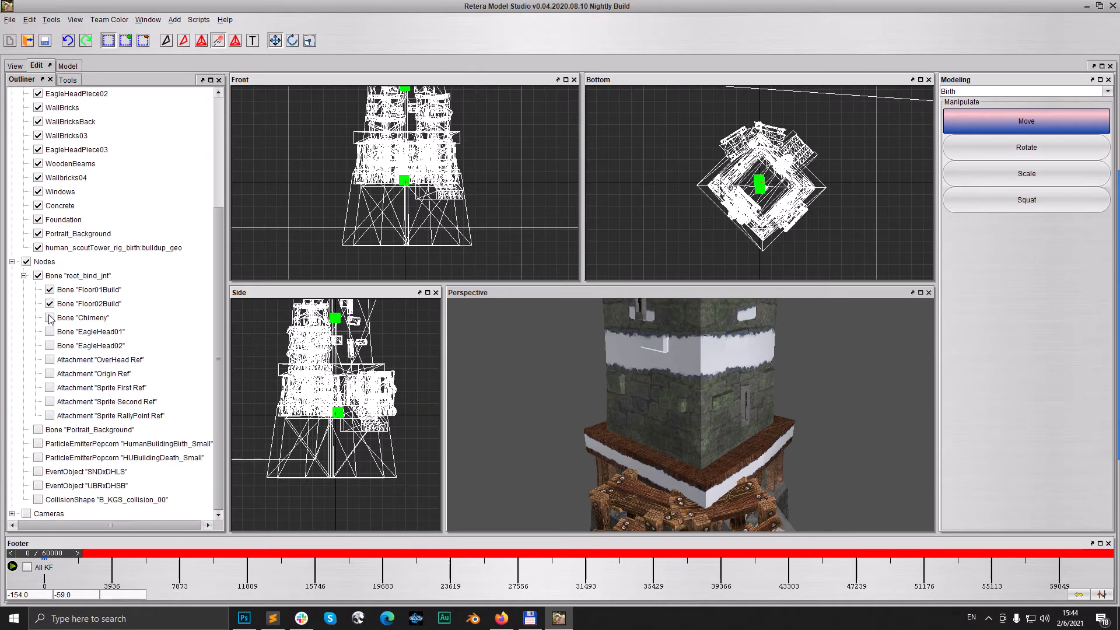
pyautogui.click(50, 331)
pyautogui.click(50, 345)
pyautogui.scroll(-6, 675, 431)
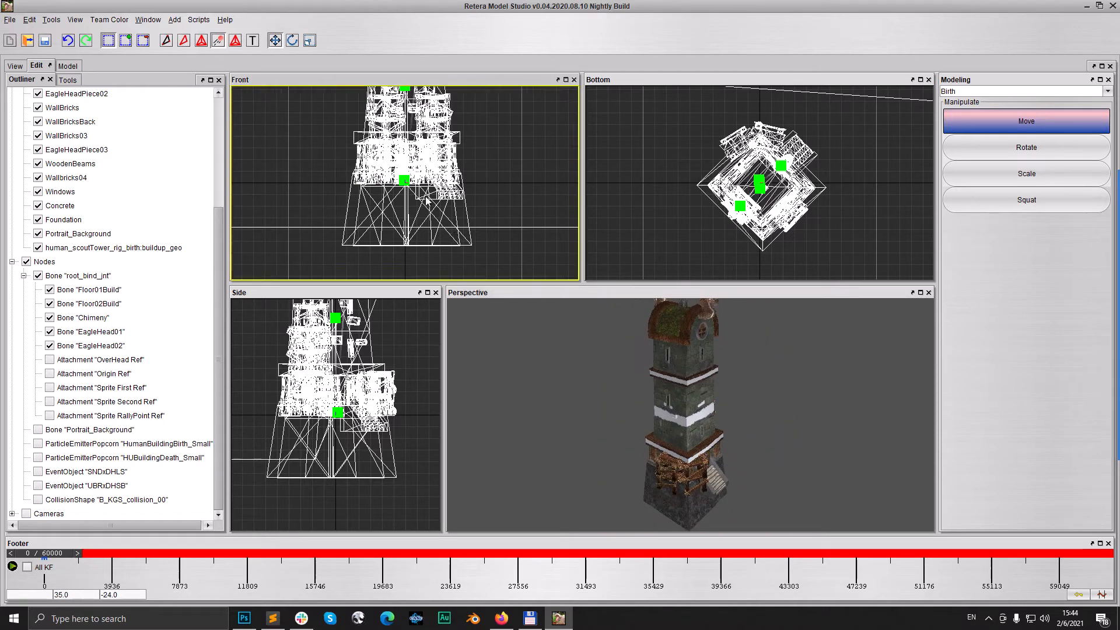
# Step: Frame the whole tower and its bones in the Front, Bottom, Side and Perspective views and check the list of animation sequences
pyautogui.scroll(-4, 445, 194)
pyautogui.scroll(-2, 722, 212)
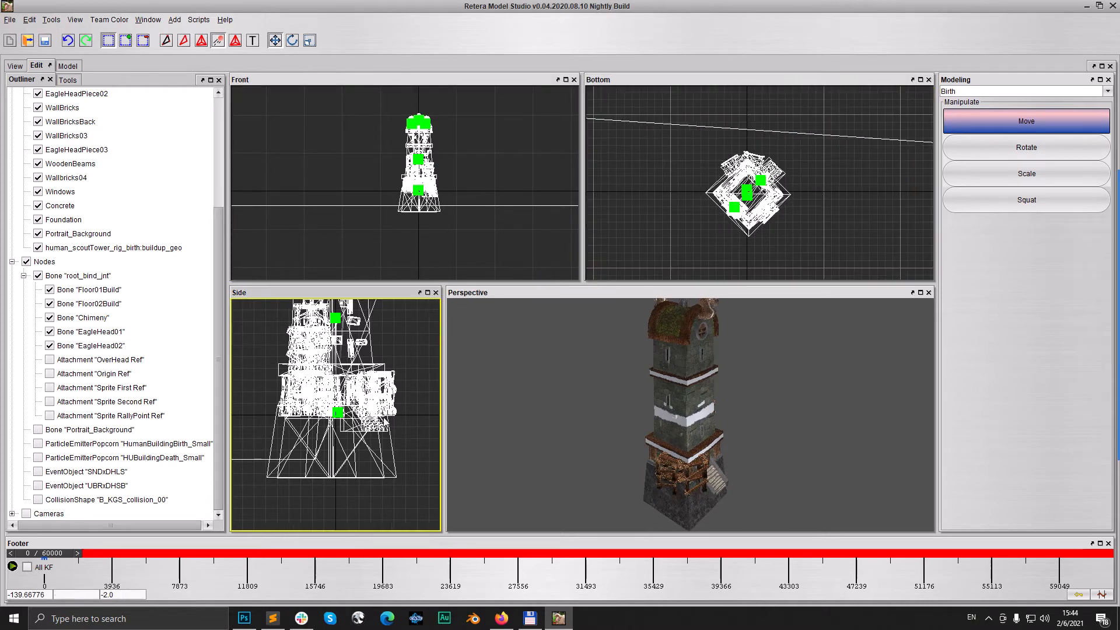
pyautogui.scroll(-4, 383, 413)
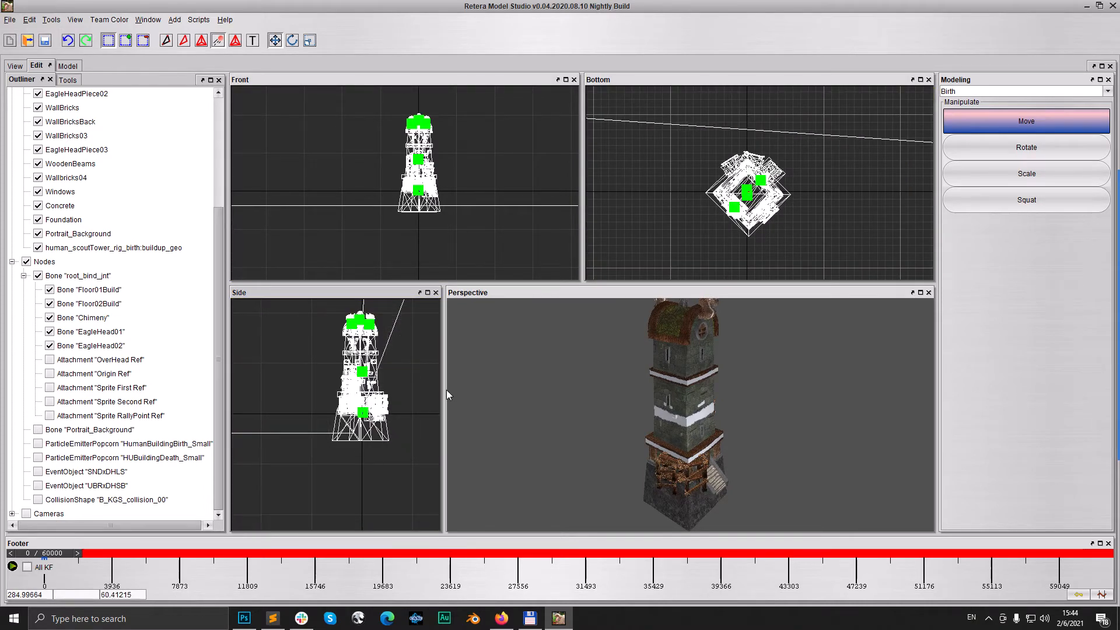
pyautogui.moveTo(447, 396); pyautogui.dragTo(529, 395)
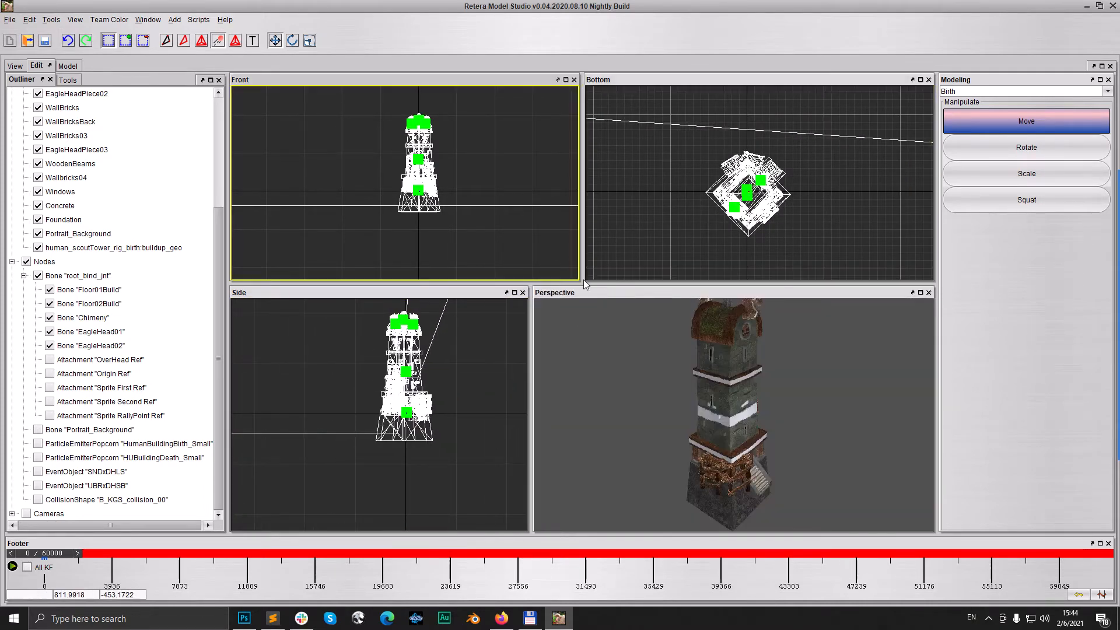
pyautogui.moveTo(710, 443); pyautogui.dragTo(715, 448)
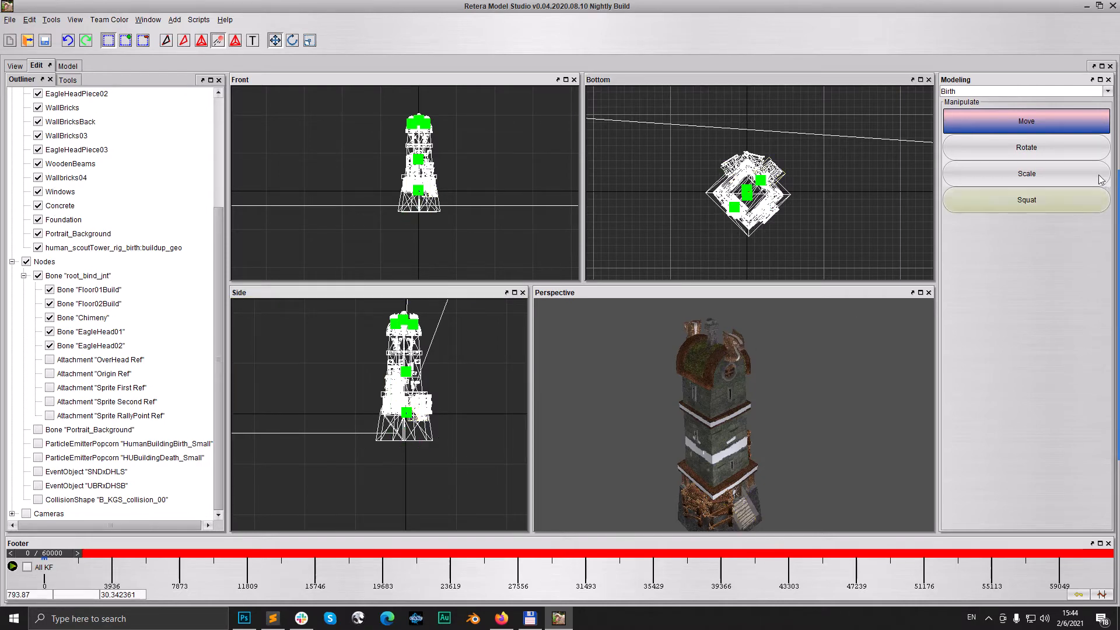
pyautogui.click(1103, 93)
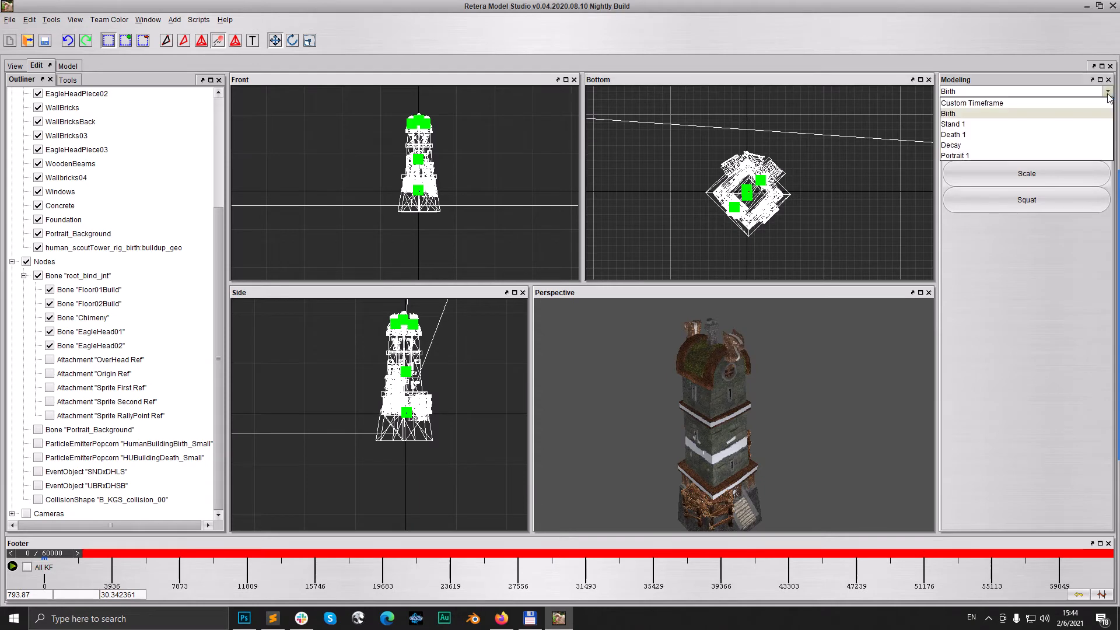
pyautogui.click(1103, 93)
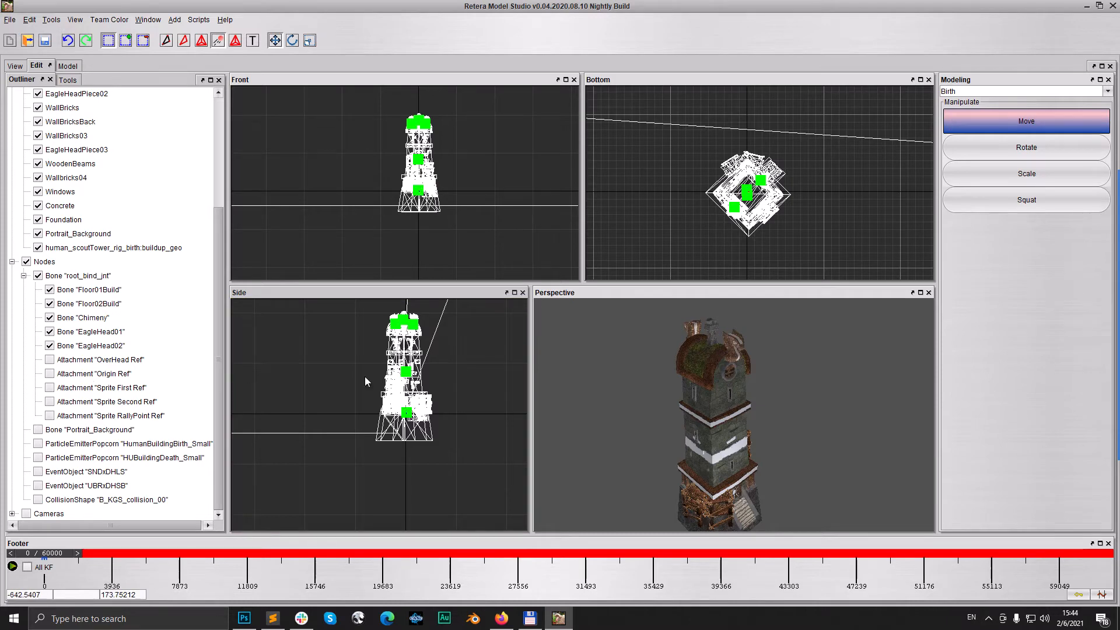
# Step: Disable the EagleHead01 and EagleHead02 bones and the Portrait_Background mesh, and select the Floor02Build bone
pyautogui.click(50, 331)
pyautogui.click(49, 346)
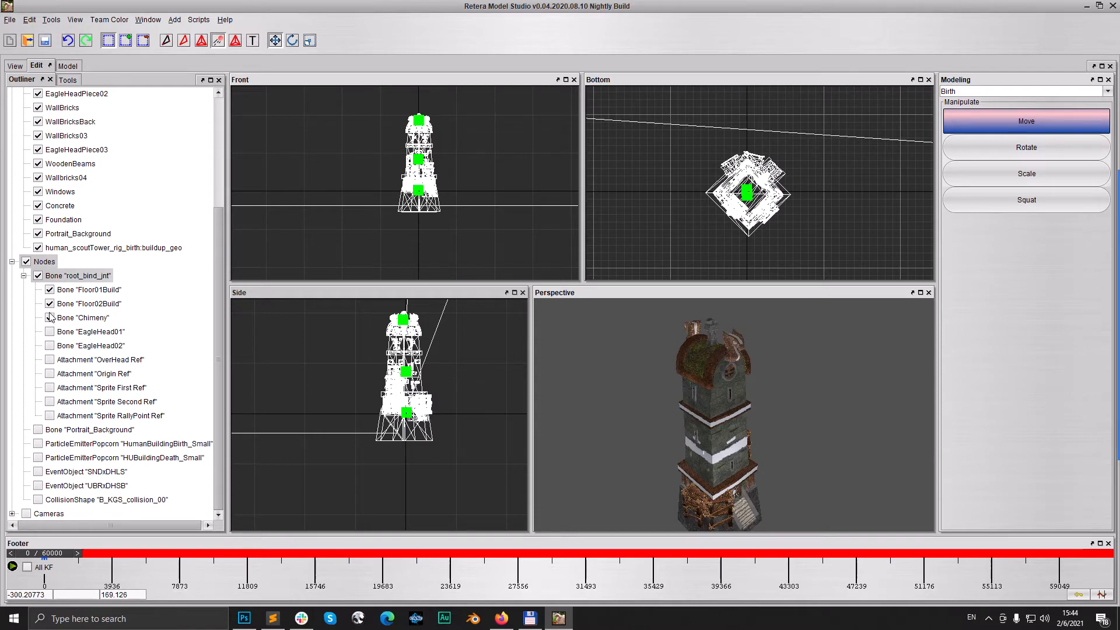
pyautogui.click(49, 317)
pyautogui.click(420, 161)
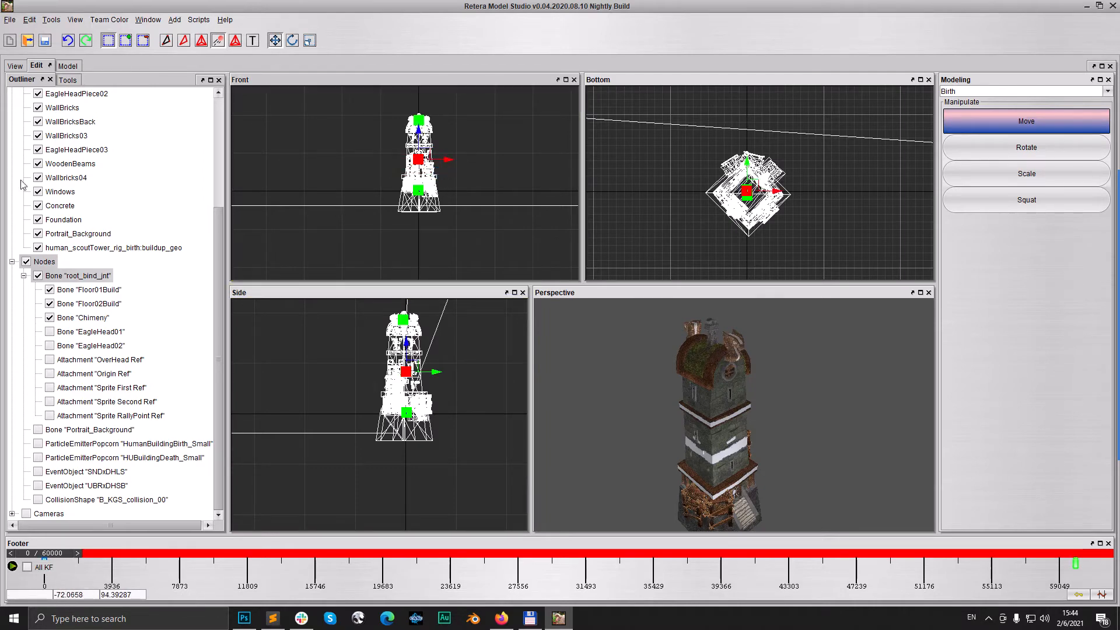
pyautogui.click(37, 234)
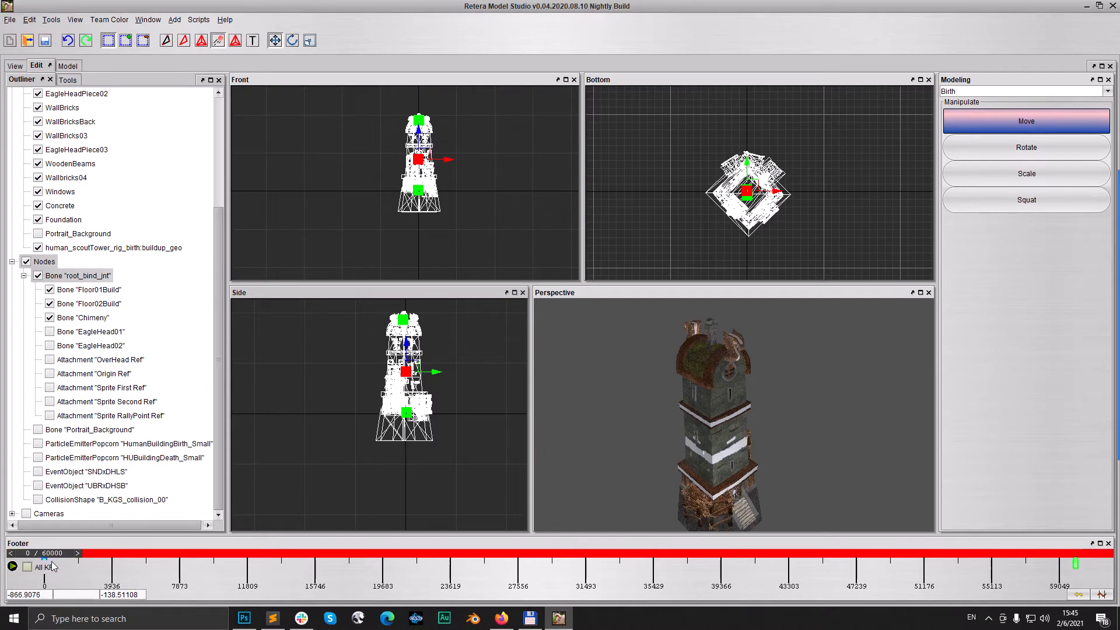
# Step: Inspect the keyframe options of Floor02Build at frame 60000 of the Birth sequence, and return to frame 0
pyautogui.press('Right')
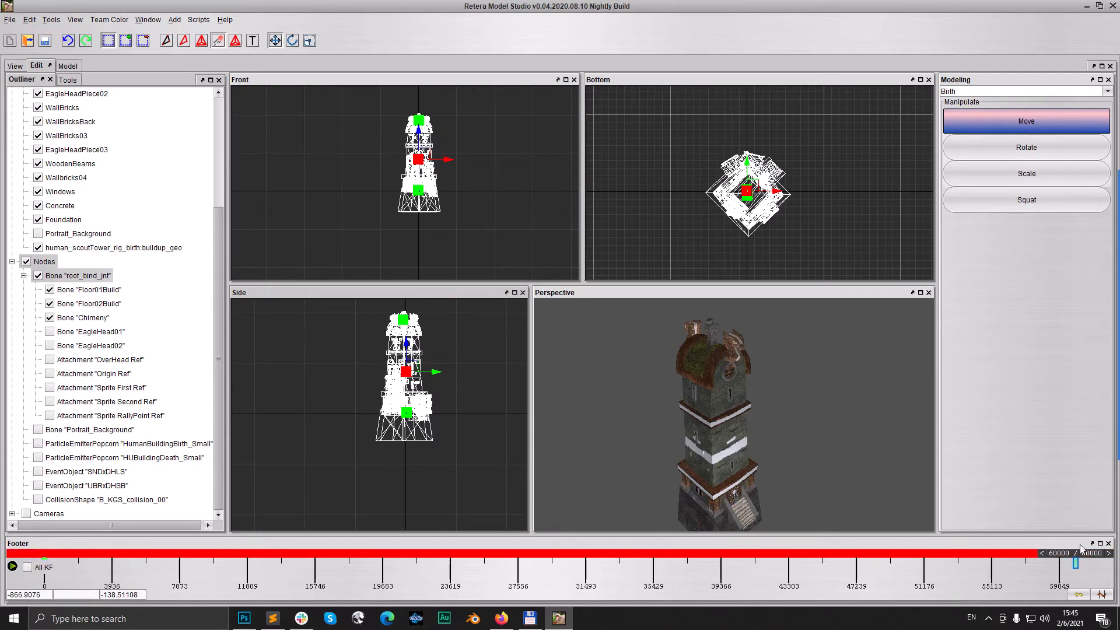
pyautogui.rightClick(1076, 561)
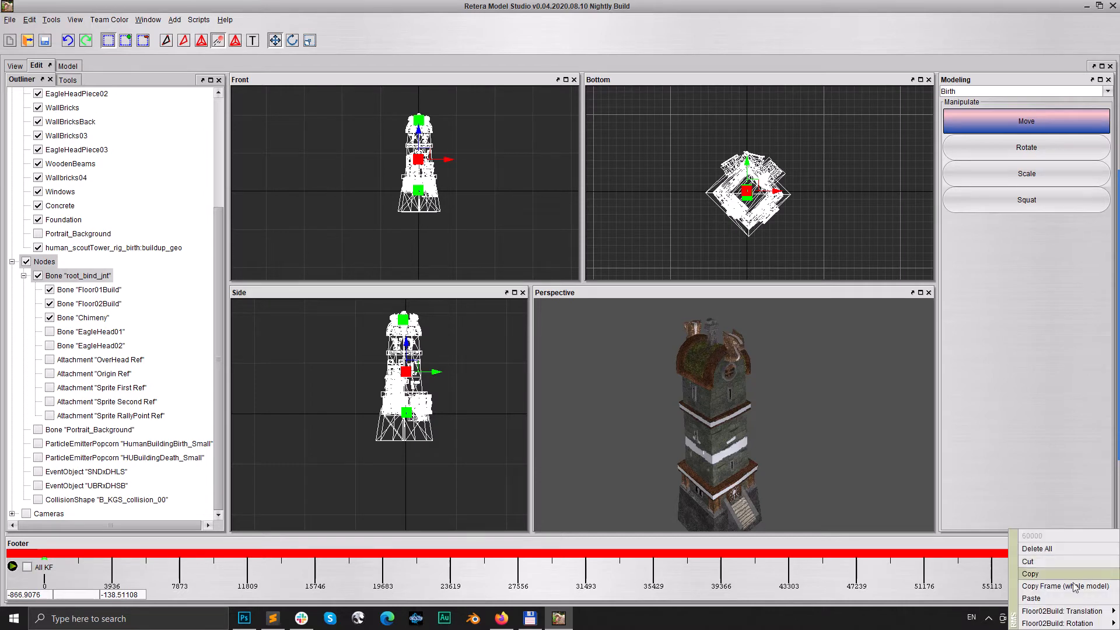
pyautogui.click(1036, 399)
pyautogui.press('Left')
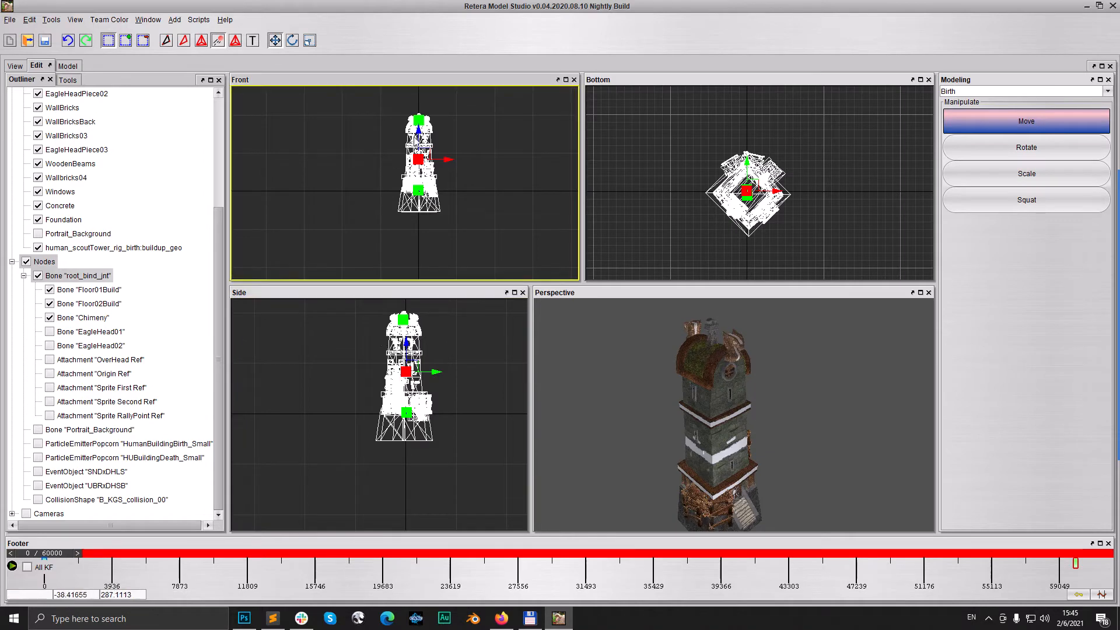
# Step: Lower the Floor02Build bone at frame 0 so the upper floors sink beneath the scaffolded base
pyautogui.moveTo(420, 132); pyautogui.dragTo(429, 188)
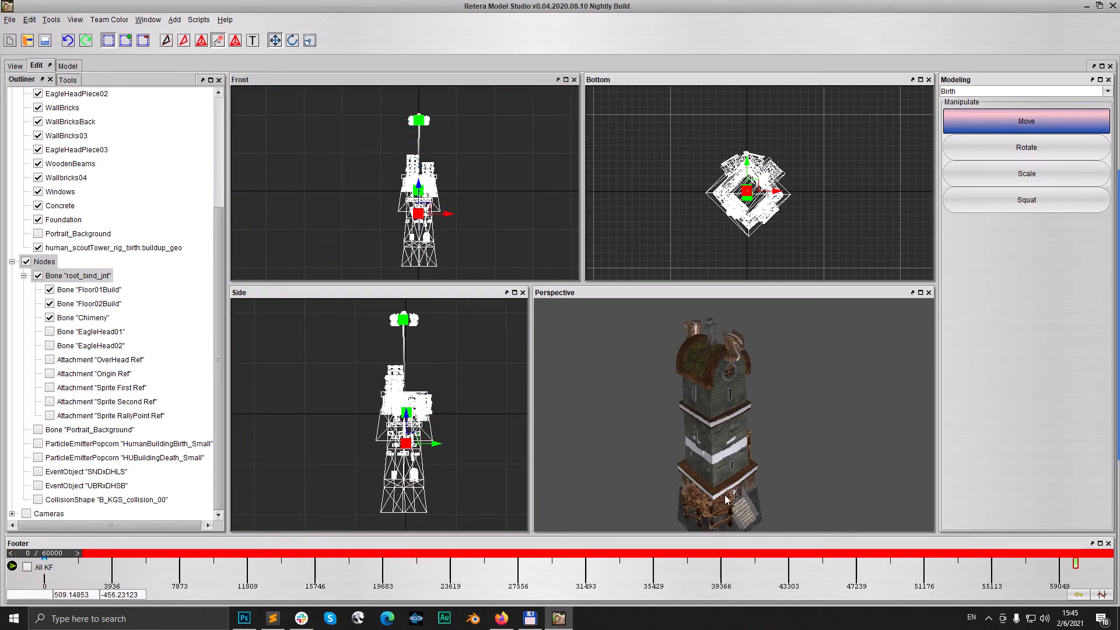
pyautogui.moveTo(735, 501); pyautogui.dragTo(728, 480, button='middle')
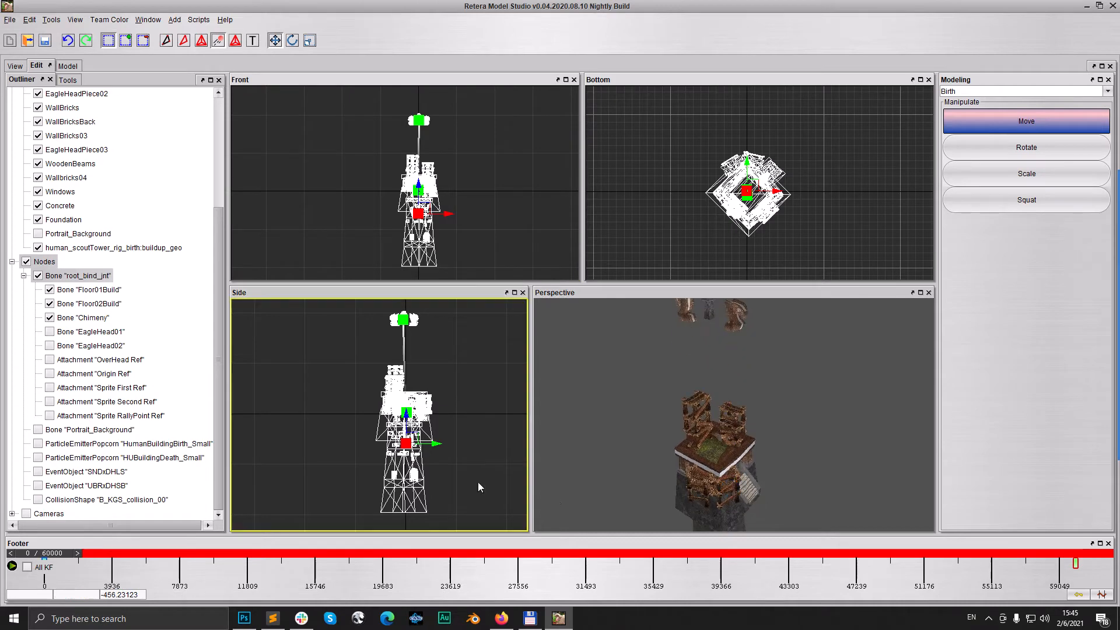
pyautogui.moveTo(406, 415); pyautogui.dragTo(401, 440)
pyautogui.moveTo(710, 459); pyautogui.dragTo(751, 461)
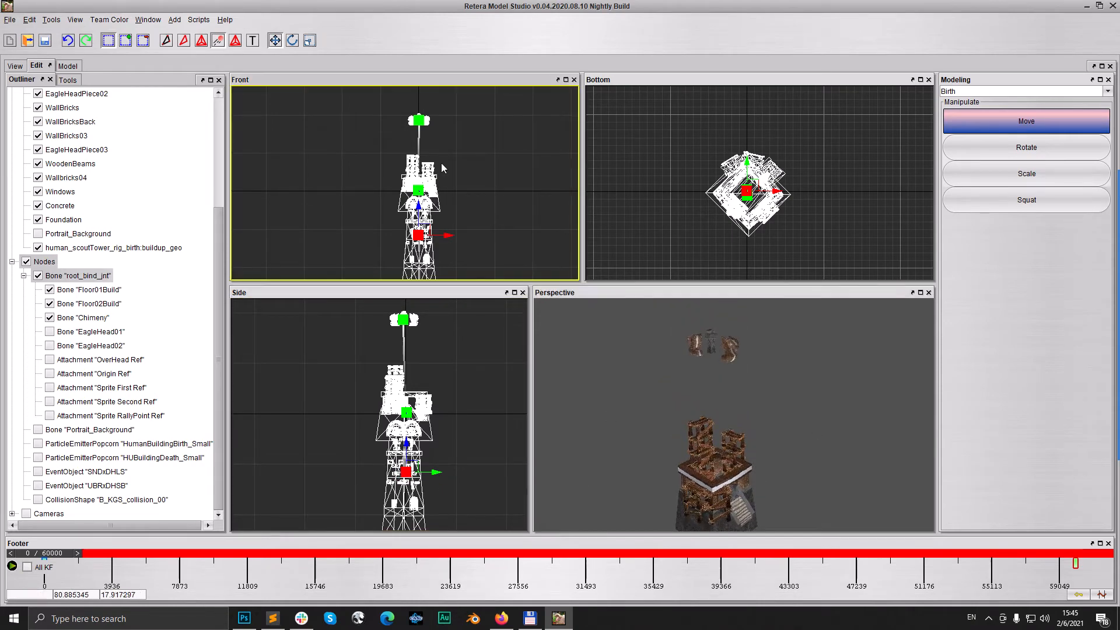
# Step: Select the Chimeny bone at the top of the tower and lower it at frame 0 into the sunken upper floor
pyautogui.scroll(5, 377, 120)
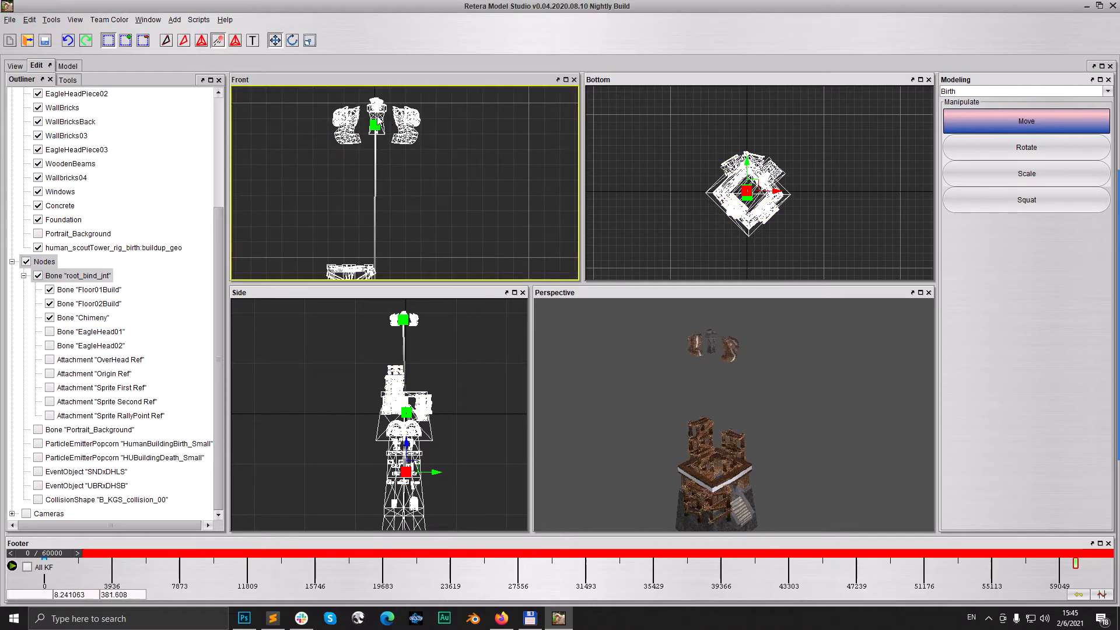
pyautogui.moveTo(377, 133); pyautogui.dragTo(383, 140)
pyautogui.scroll(-8, 447, 212)
pyautogui.moveTo(450, 232); pyautogui.dragTo(450, 156, button='middle')
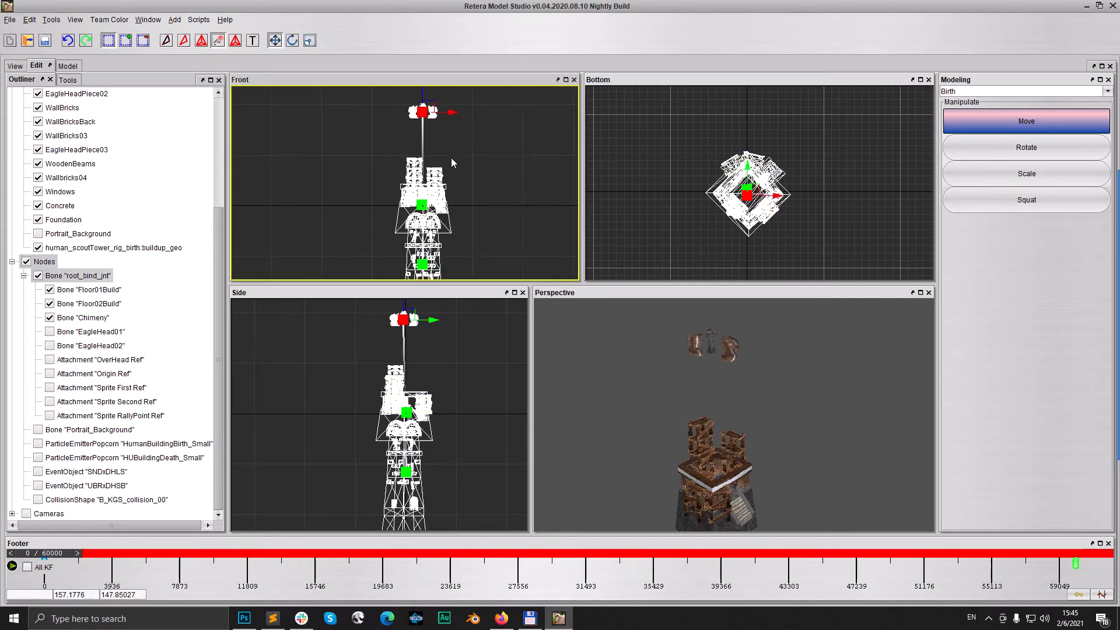
pyautogui.scroll(-2, 455, 151)
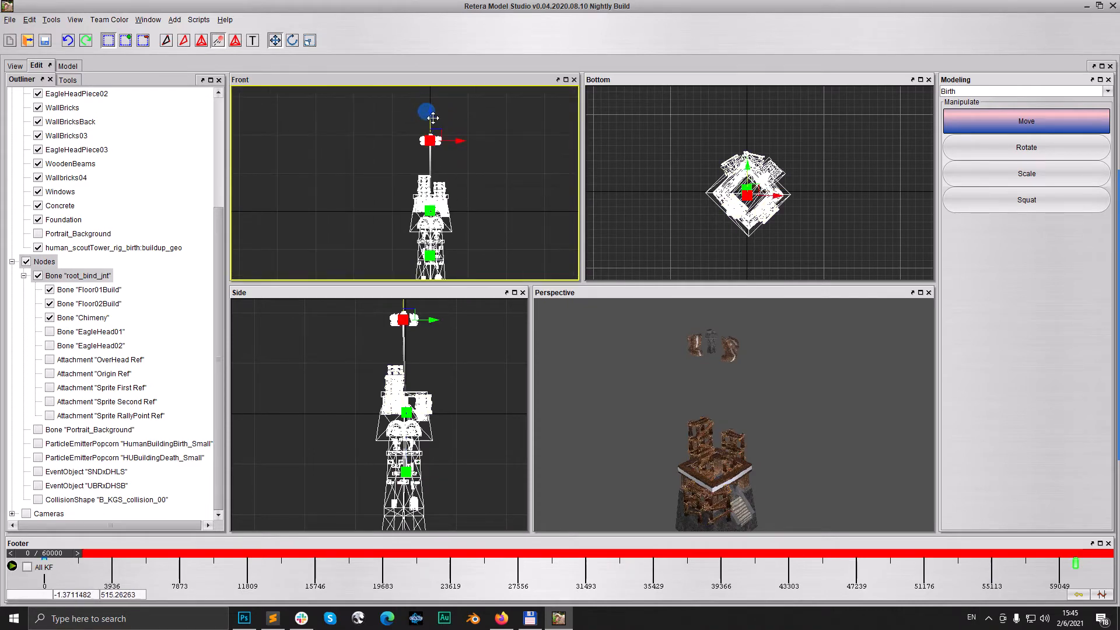
pyautogui.moveTo(433, 118); pyautogui.dragTo(439, 212)
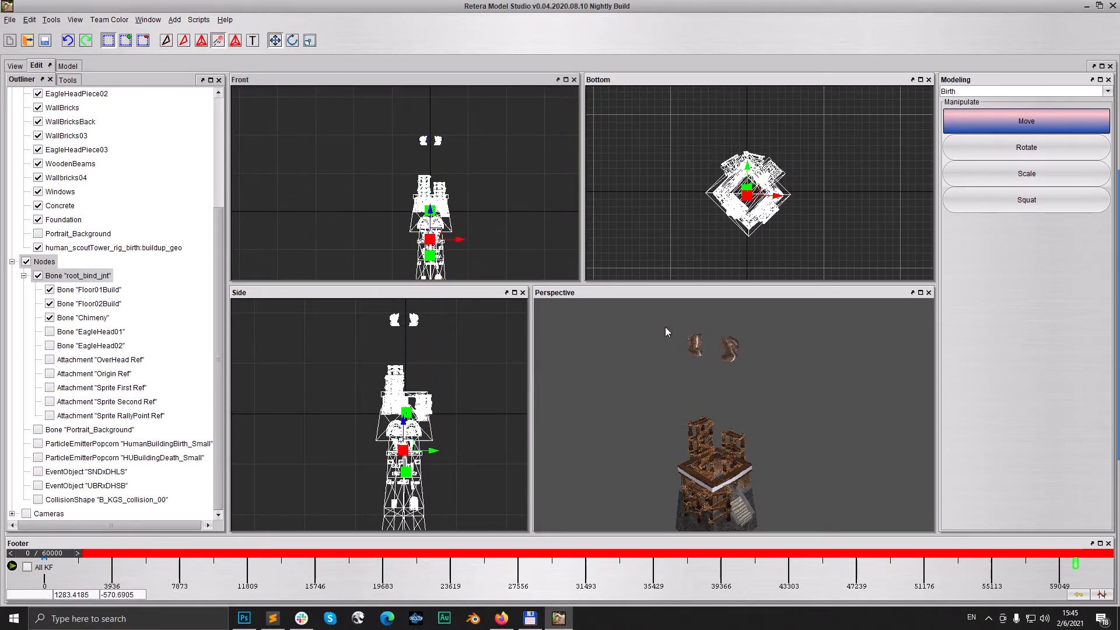
# Step: Select the Floor01Build bone and lower it at frame 0 until the first floor sits inside the foundation below the scaffolding
pyautogui.scroll(5, 435, 213)
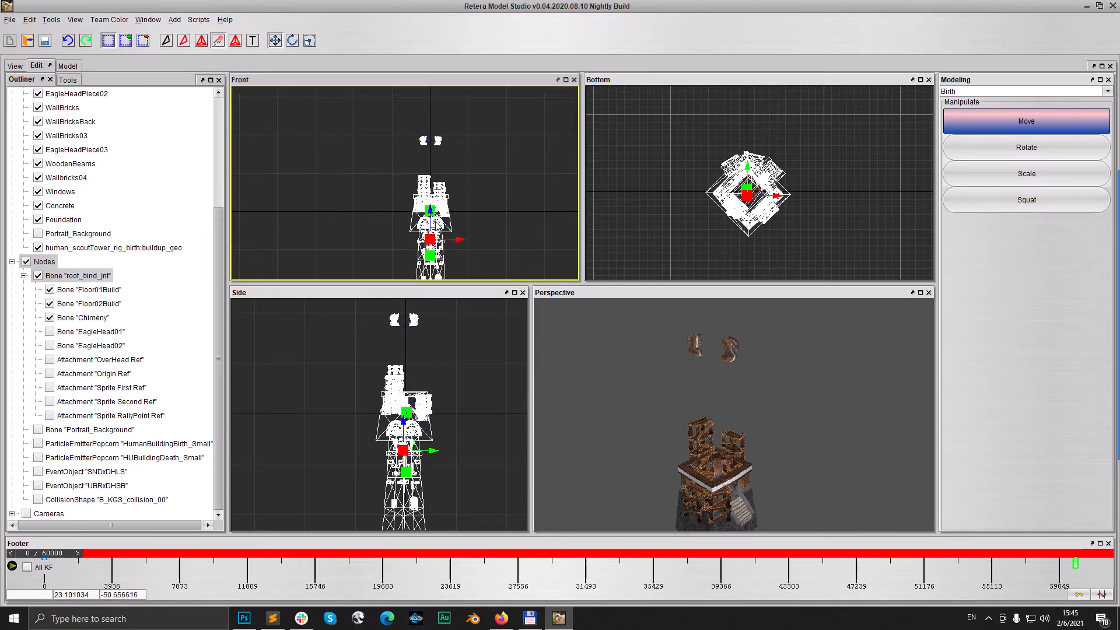
pyautogui.moveTo(433, 210)
pyautogui.mouseDown()
pyautogui.moveTo(418, 184)
pyautogui.moveTo(419, 217)
pyautogui.moveTo(418, 207)
pyautogui.mouseUp()
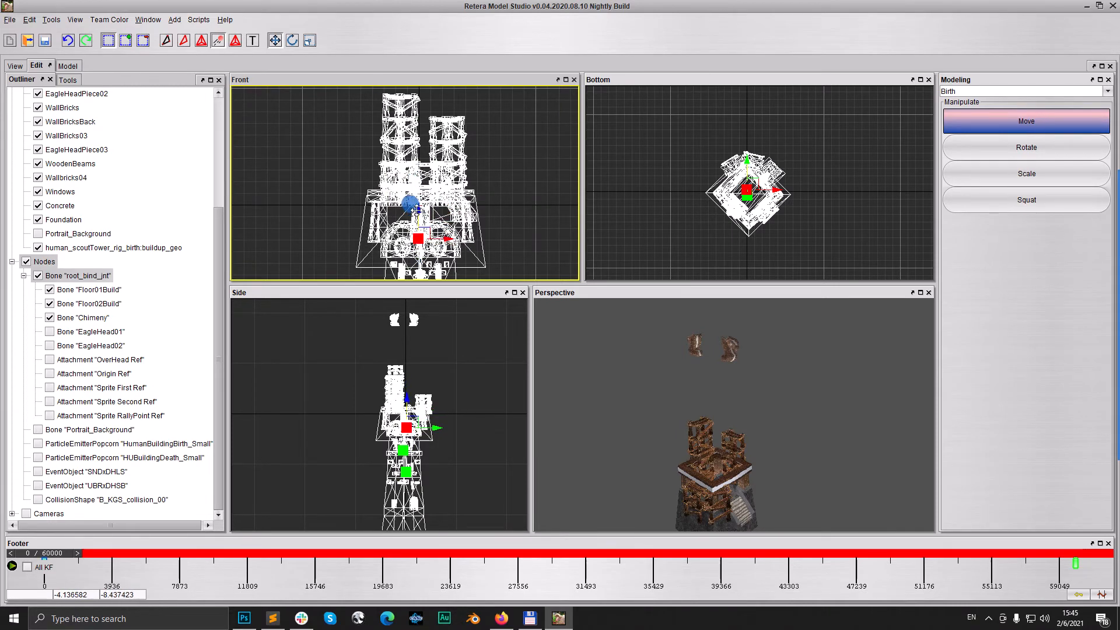
pyautogui.scroll(3, 740, 494)
pyautogui.scroll(4, 740, 494)
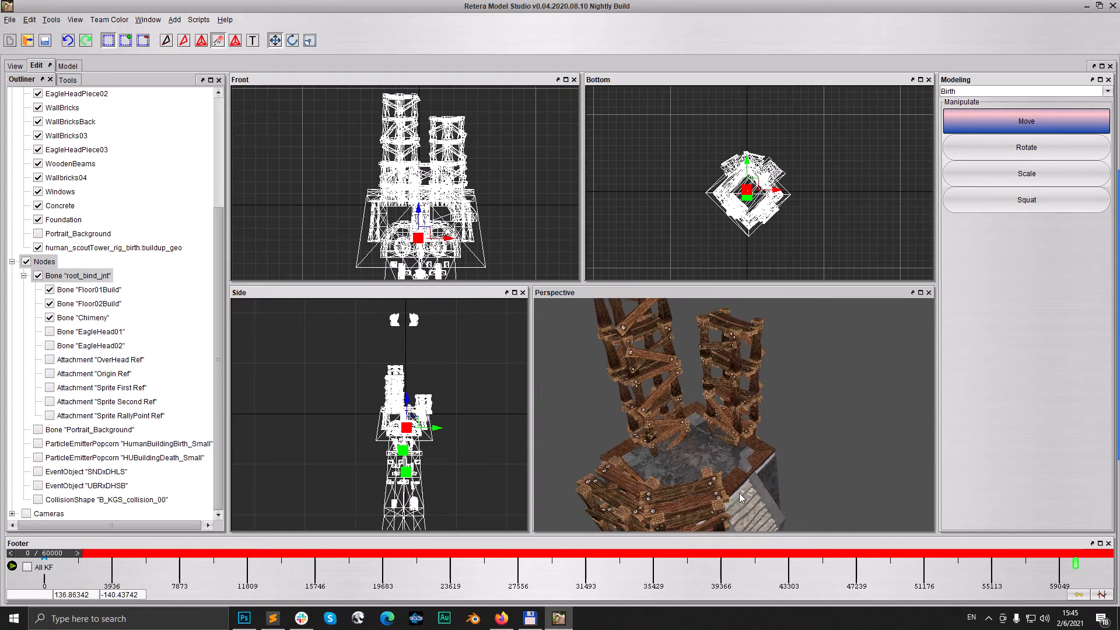
pyautogui.scroll(12, 419, 408)
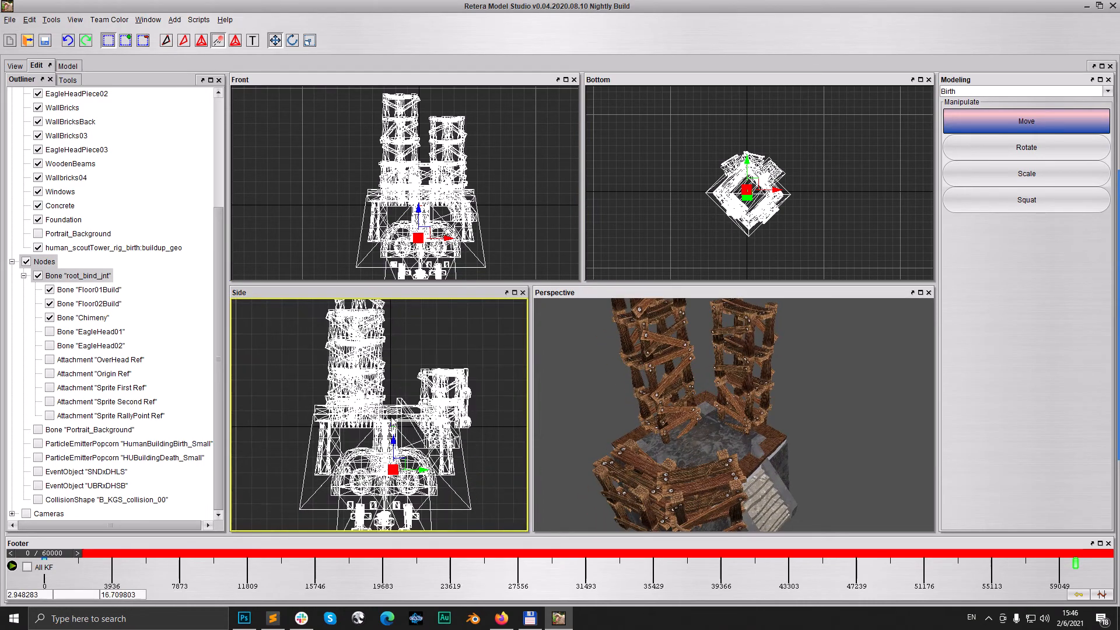
pyautogui.moveTo(734, 440); pyautogui.dragTo(665, 434)
pyautogui.scroll(8, 361, 246)
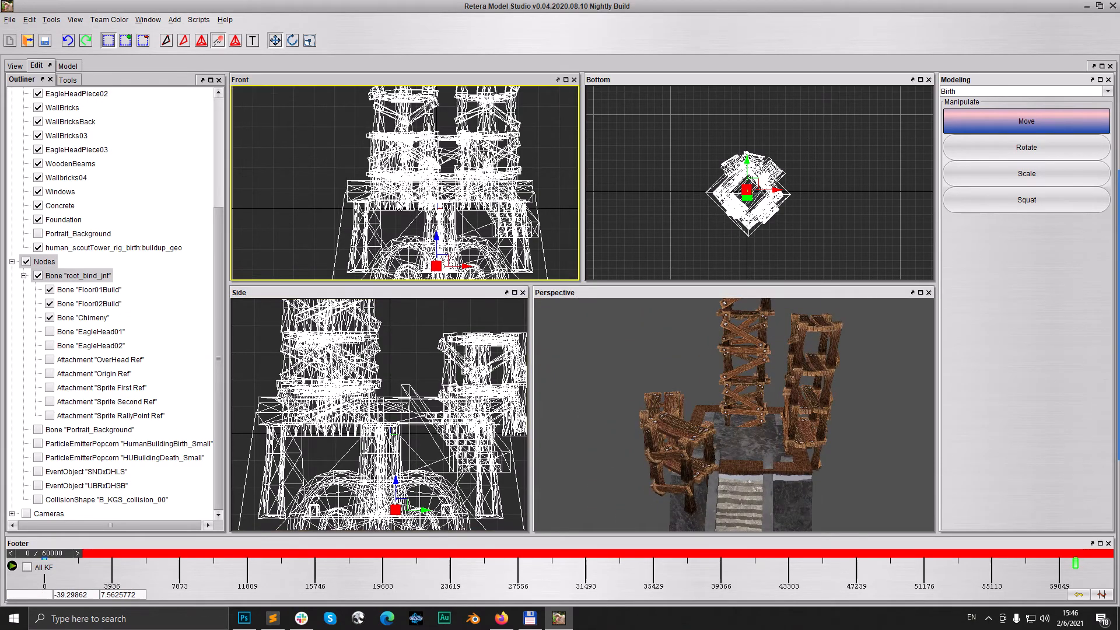
pyautogui.moveTo(448, 270); pyautogui.dragTo(448, 275)
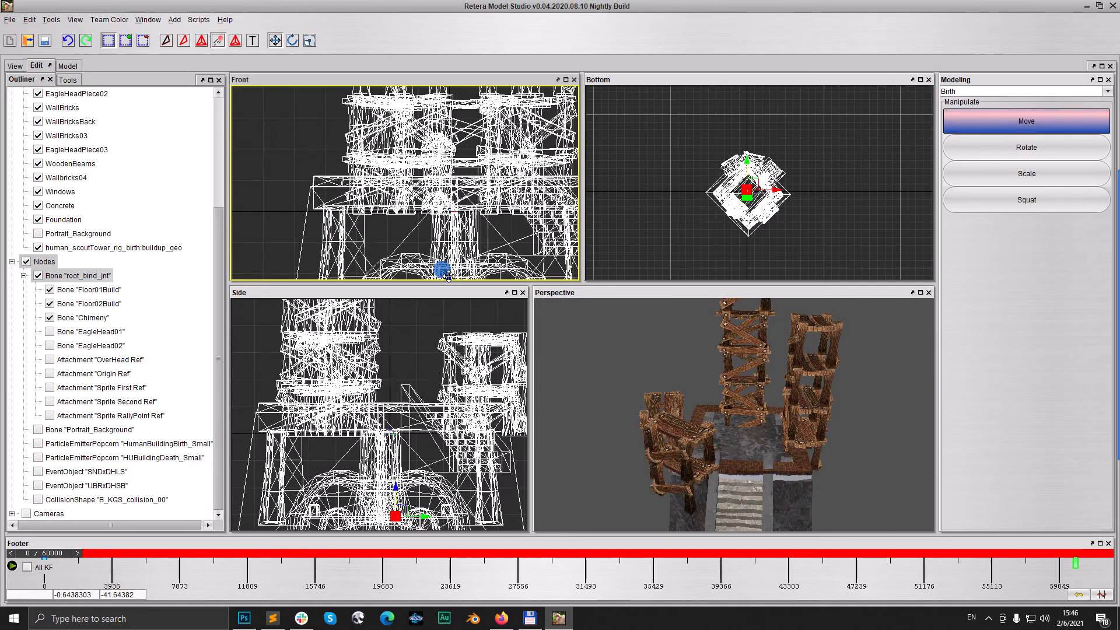
pyautogui.moveTo(747, 435)
pyautogui.mouseDown()
pyautogui.moveTo(761, 444)
pyautogui.moveTo(756, 429)
pyautogui.mouseUp()
pyautogui.scroll(-3, 756, 429)
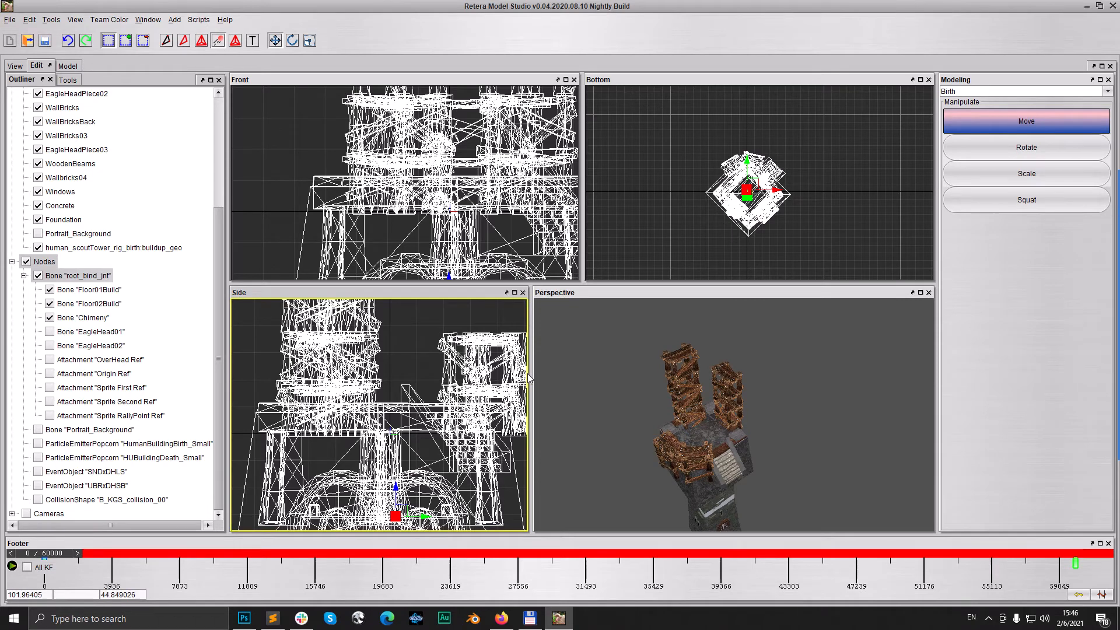
# Step: Enlarge the Perspective view and scrub through the Birth timeline to preview the tower rising from the foundation
pyautogui.moveTo(529, 377); pyautogui.dragTo(427, 373)
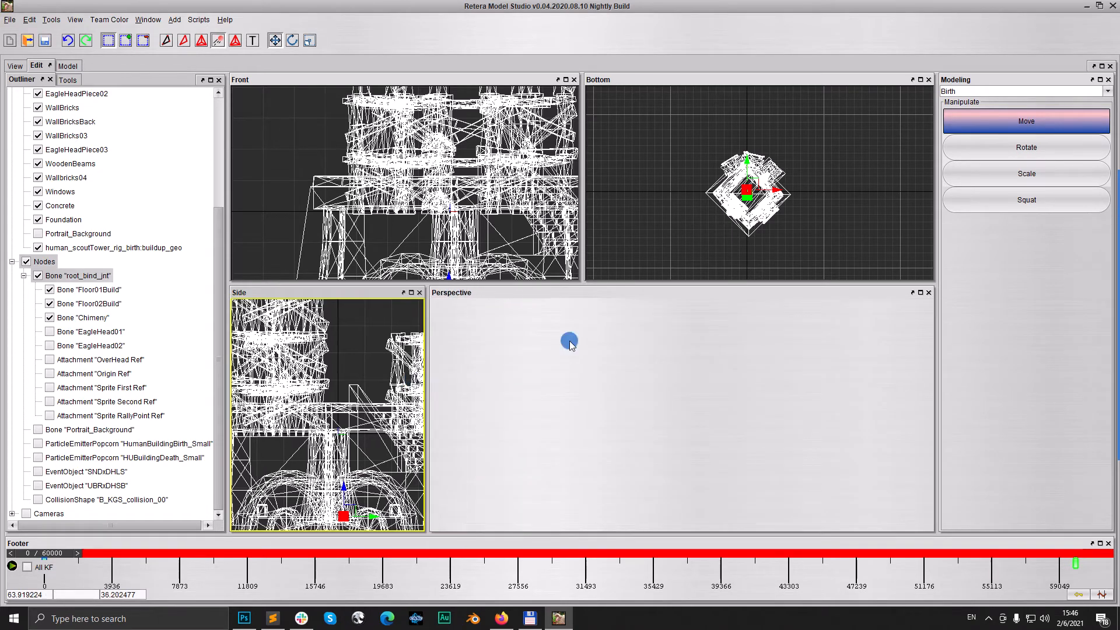
pyautogui.moveTo(631, 283); pyautogui.dragTo(630, 227)
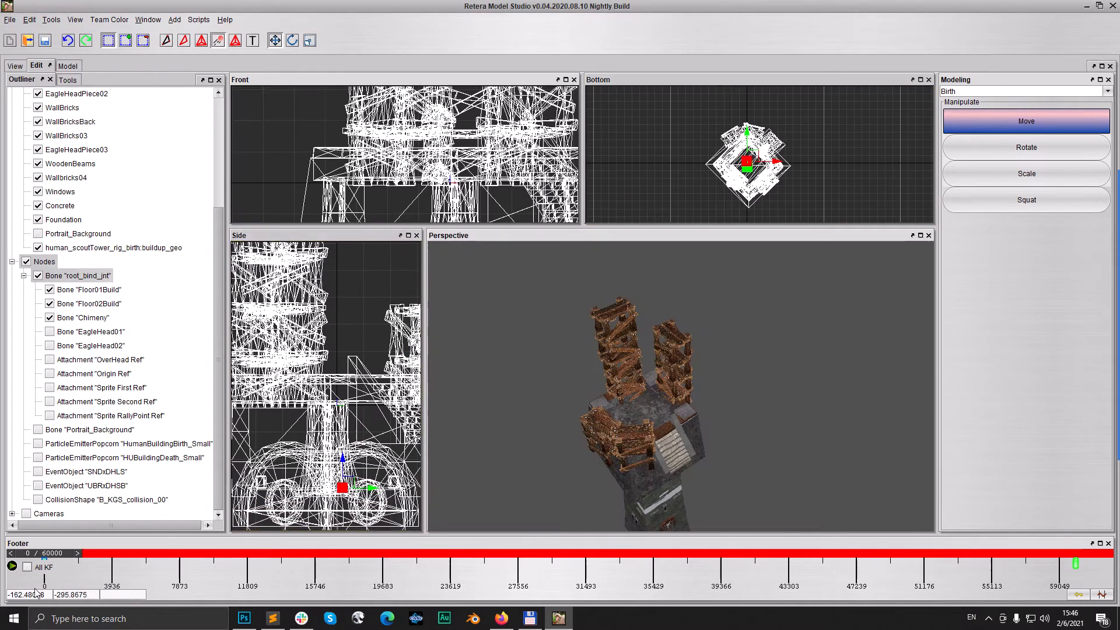
pyautogui.moveTo(66, 556); pyautogui.dragTo(142, 554)
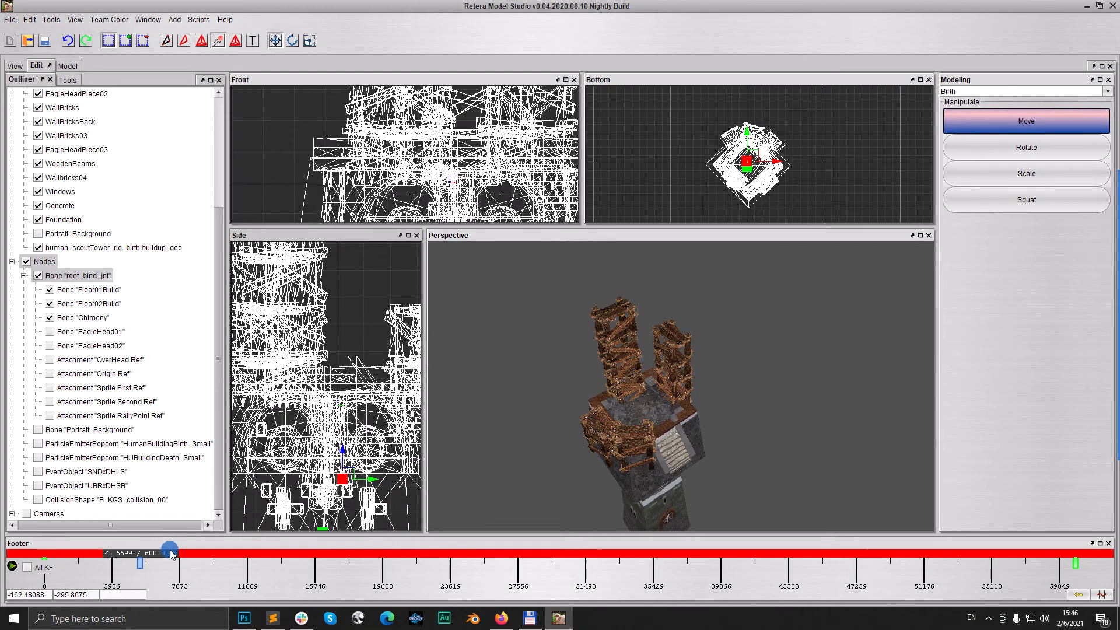
pyautogui.moveTo(231, 555); pyautogui.dragTo(38, 578)
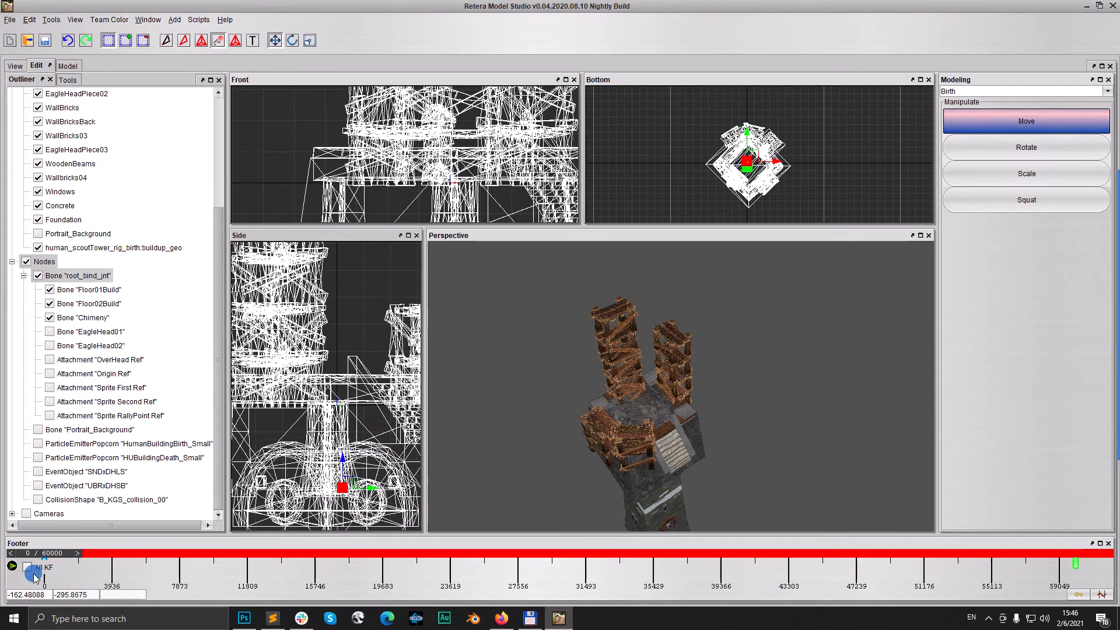
pyautogui.moveTo(379, 554); pyautogui.dragTo(85, 560)
pyautogui.moveTo(2, 563); pyautogui.dragTo(1075, 597)
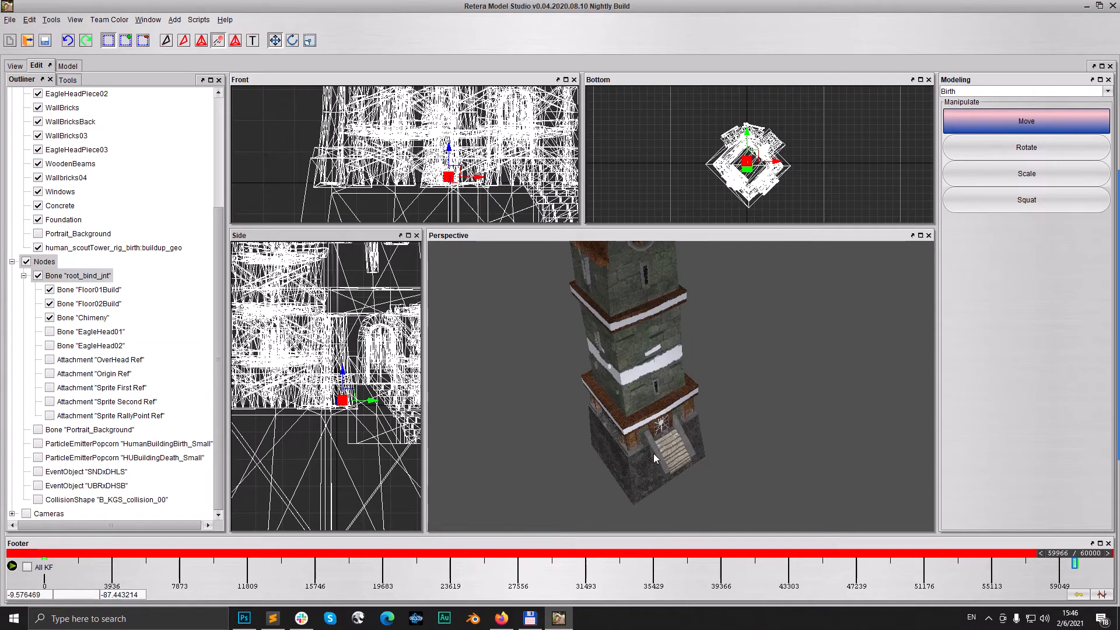
pyautogui.scroll(-3, 654, 453)
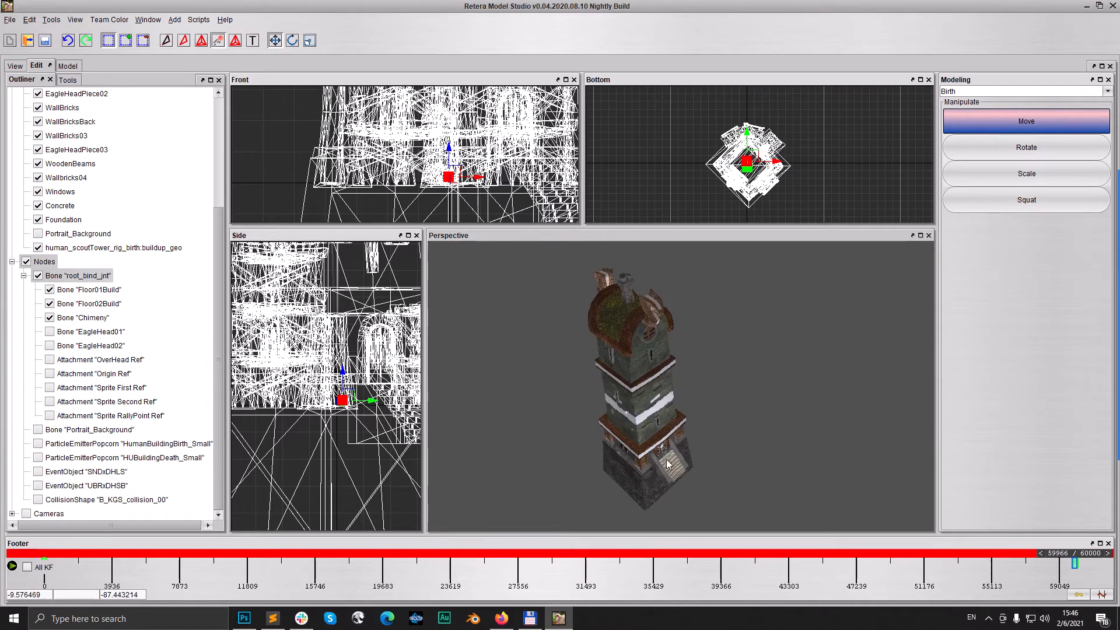
# Step: Go to frame 60000, disable the Chimeny and Floor01Build bones, and select the Floor02Build bone
pyautogui.click(1087, 555)
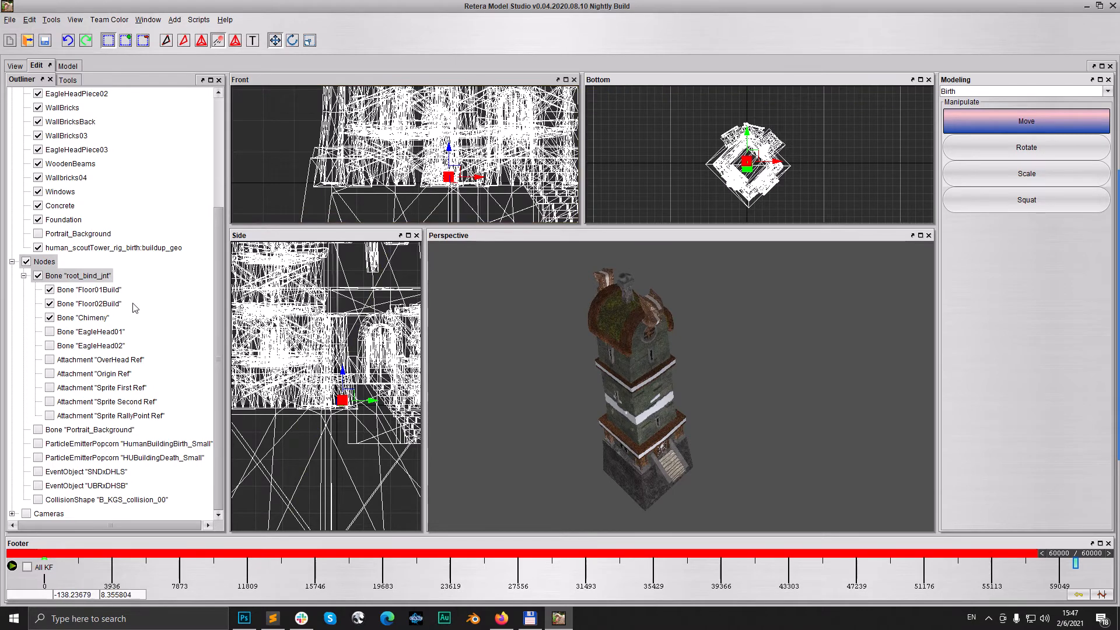
pyautogui.click(50, 318)
pyautogui.click(83, 301)
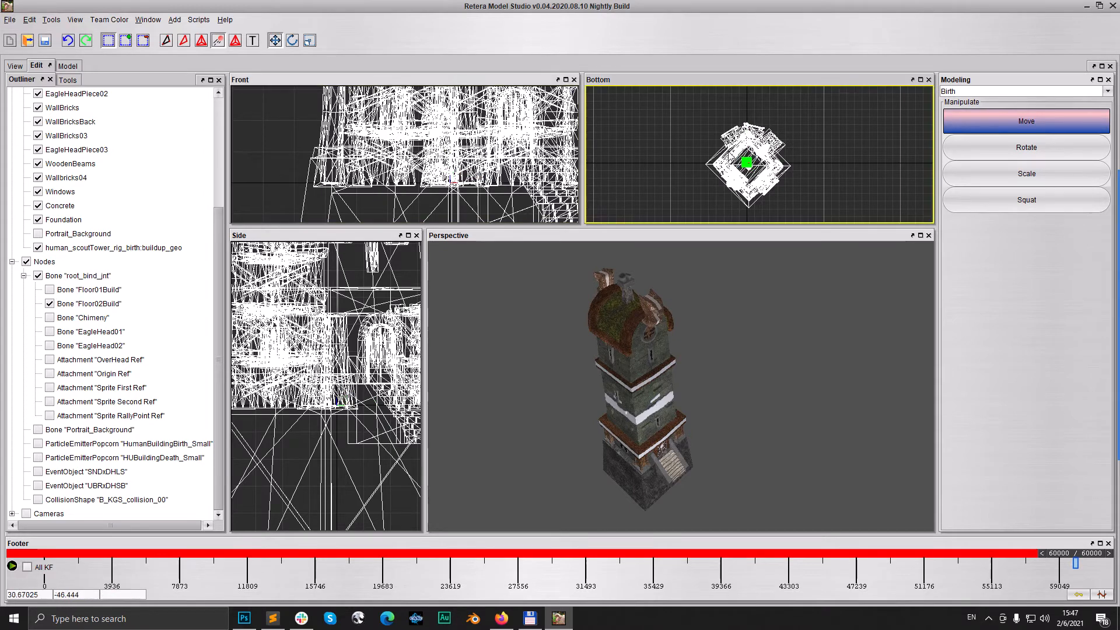
pyautogui.moveTo(687, 141); pyautogui.dragTo(773, 191)
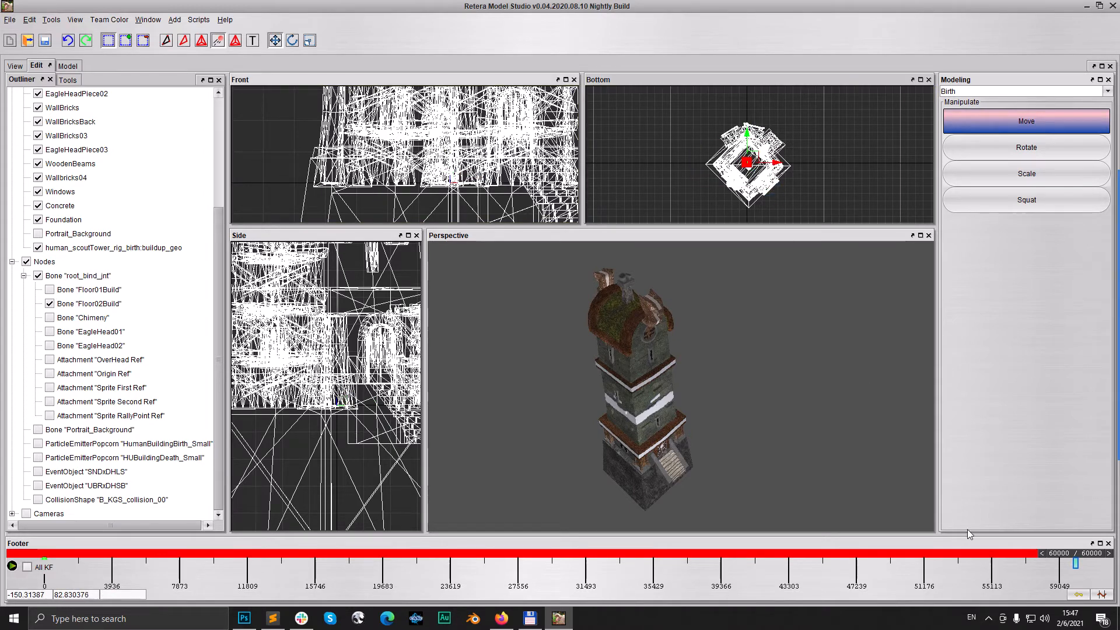
# Step: Copy the Floor02Build translation key from frame 60000 to about frame 39400 and enable the Chimeny bone
pyautogui.rightClick(1074, 564)
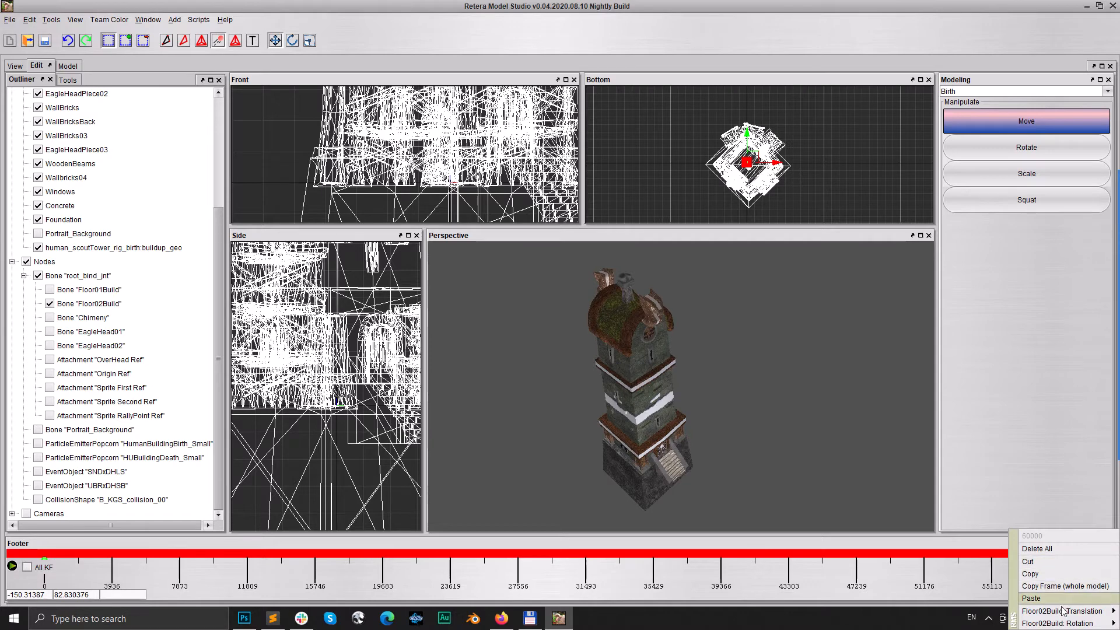
pyautogui.moveTo(1069, 614)
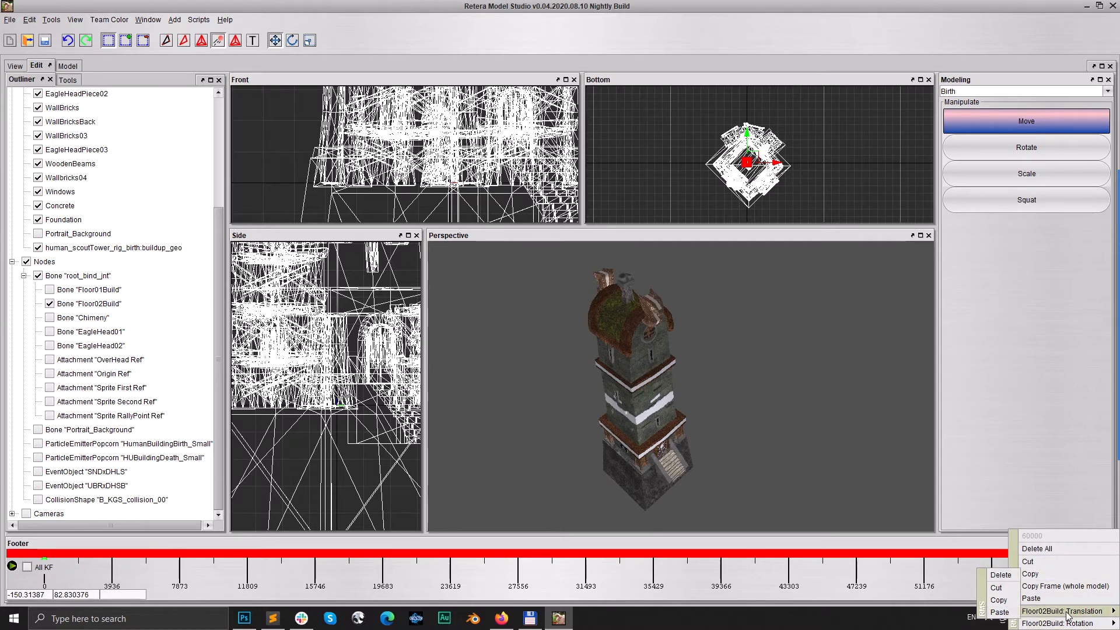
pyautogui.click(999, 612)
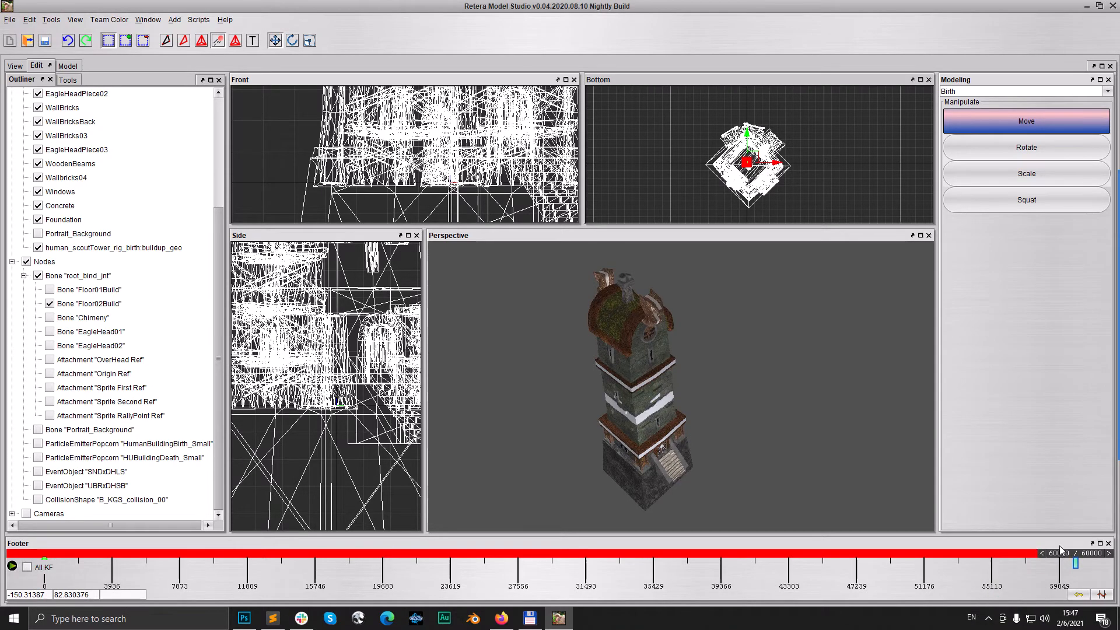
pyautogui.moveTo(1062, 553); pyautogui.dragTo(705, 565)
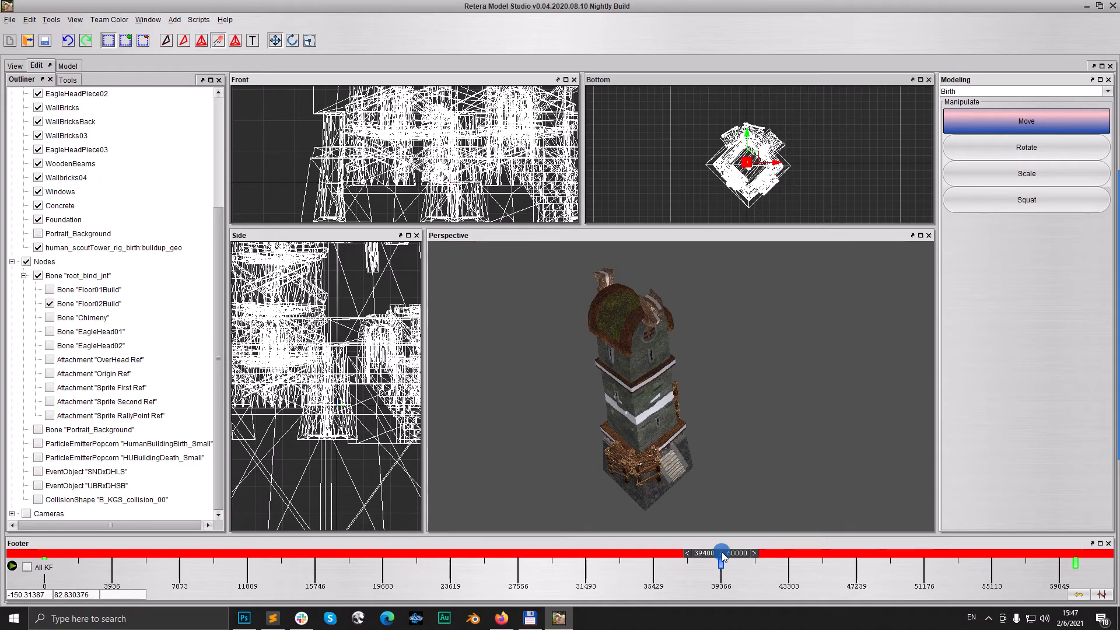
pyautogui.moveTo(722, 555); pyautogui.dragTo(721, 590)
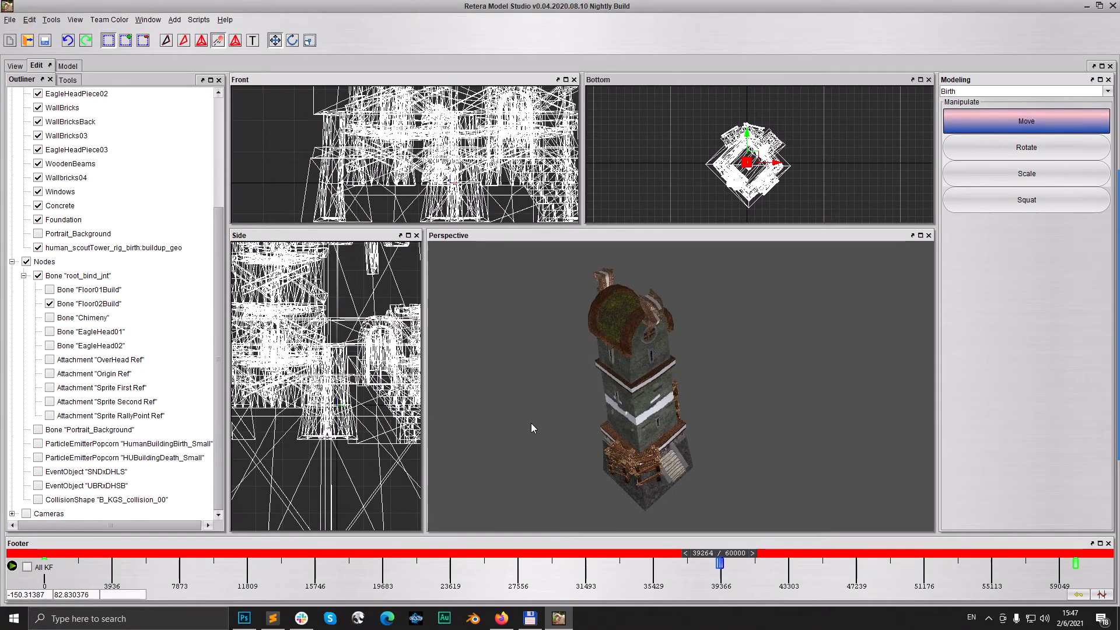
pyautogui.scroll(-6, 463, 185)
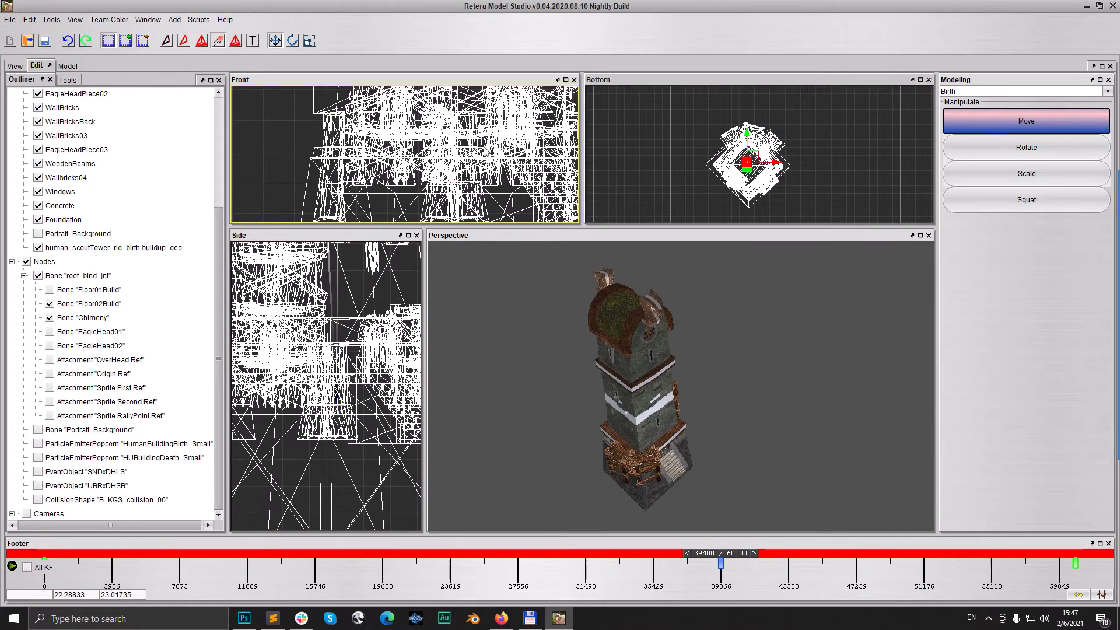
pyautogui.moveTo(463, 193); pyautogui.dragTo(460, 255, button='middle')
# Step: Try to copy the translation key from frame 60000 to frame 47273 with the Floor02Build bone still selected
pyautogui.click(1075, 584)
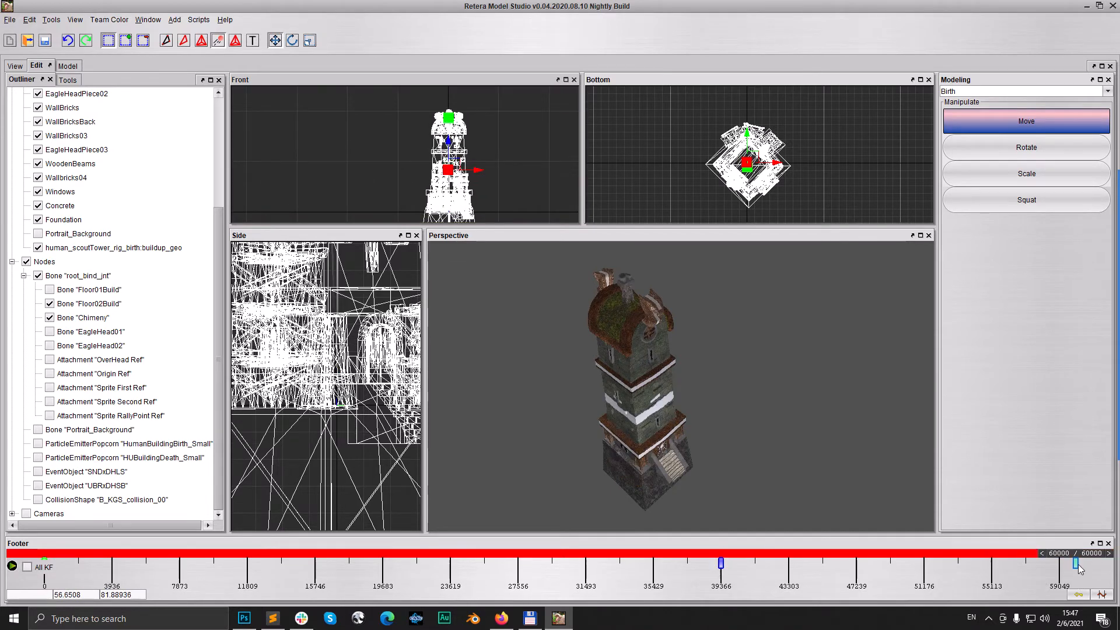
pyautogui.rightClick(1078, 564)
pyautogui.moveTo(1079, 616)
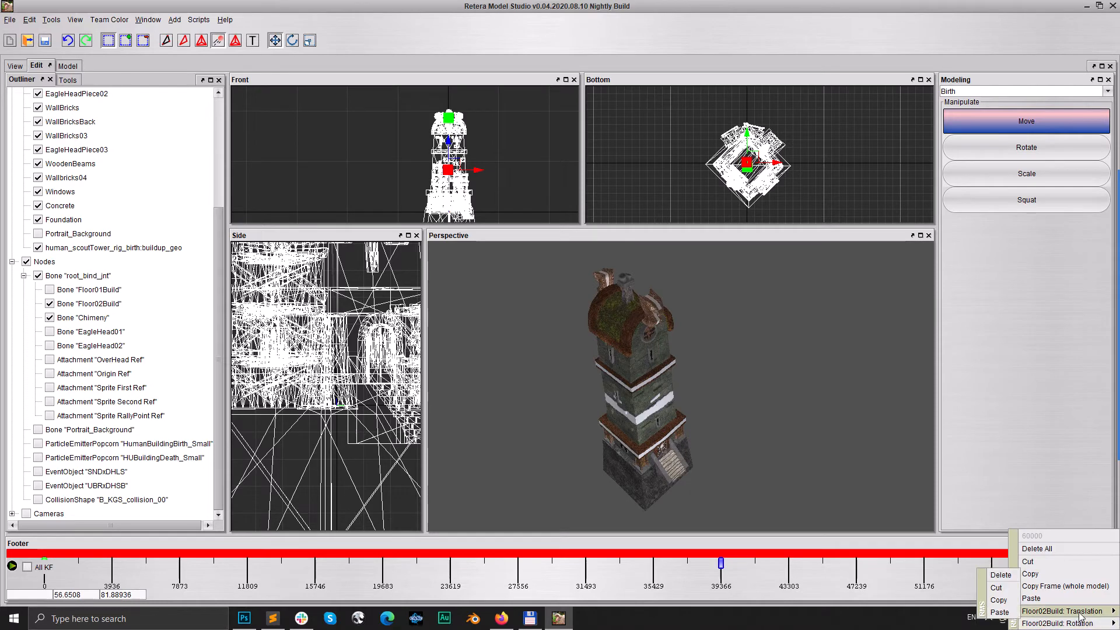
pyautogui.click(1007, 605)
pyautogui.moveTo(1063, 555); pyautogui.dragTo(854, 554)
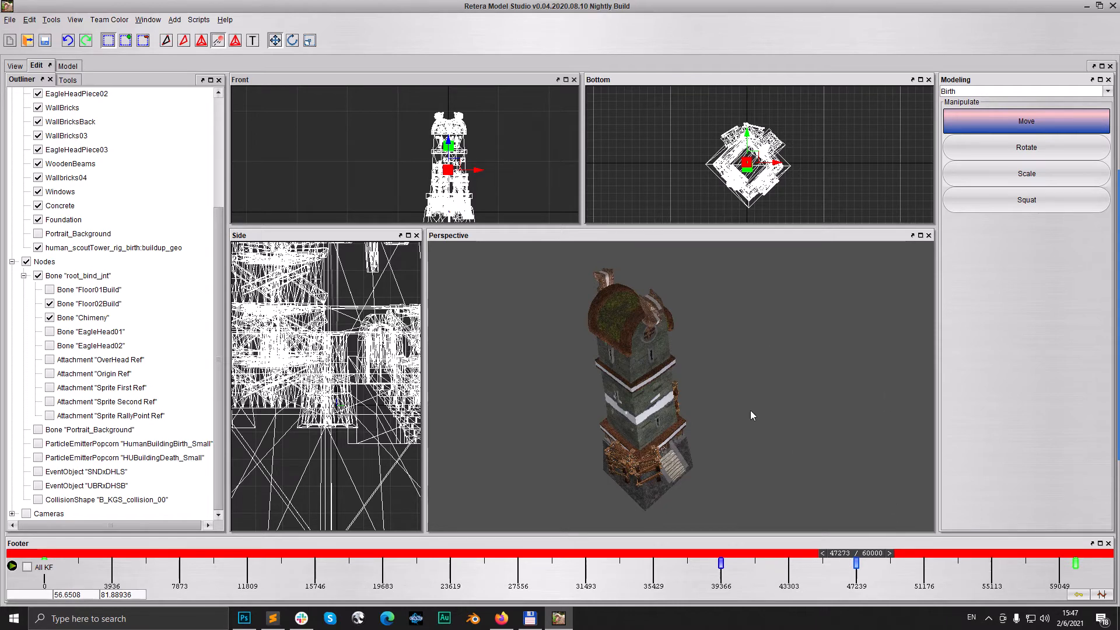
pyautogui.moveTo(864, 556)
pyautogui.mouseDown()
pyautogui.moveTo(754, 559)
pyautogui.moveTo(1115, 572)
pyautogui.mouseUp()
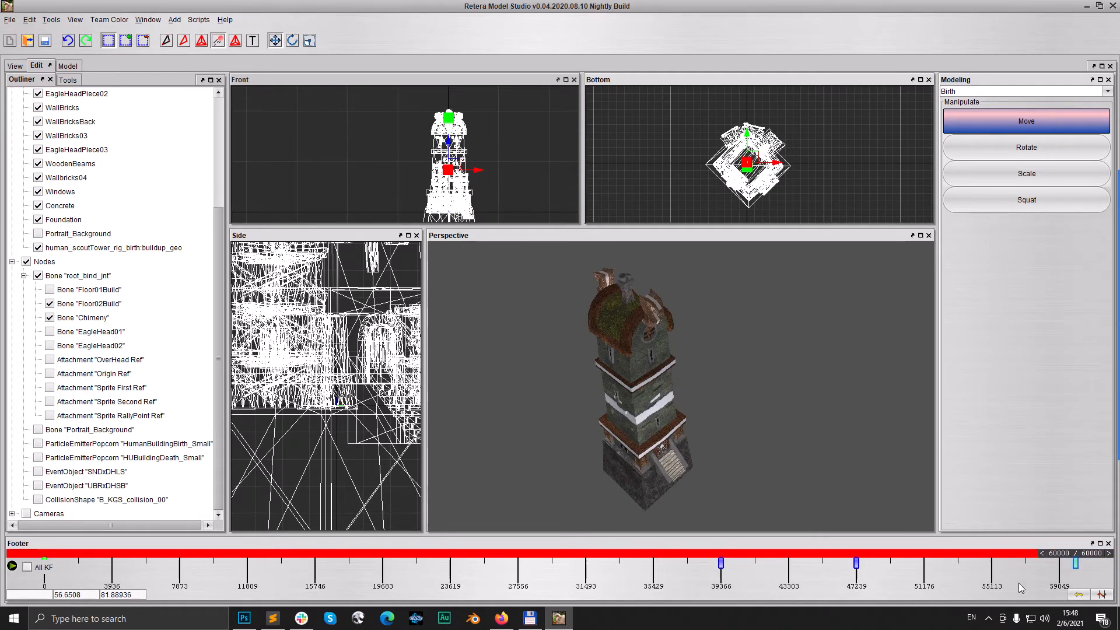
pyautogui.rightClick(1076, 564)
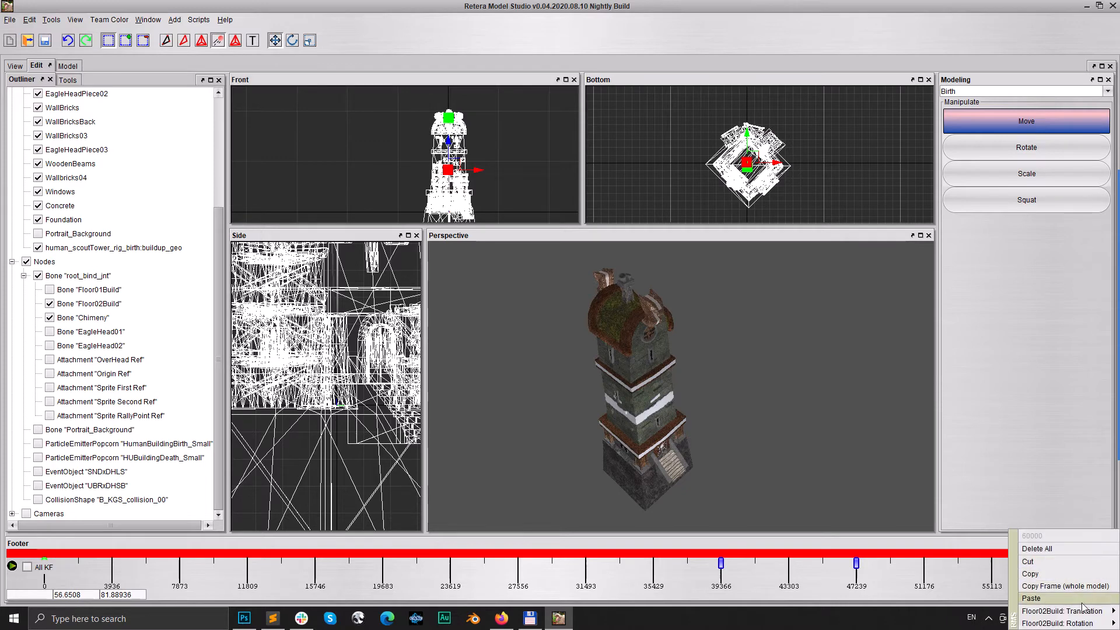
pyautogui.click(1079, 576)
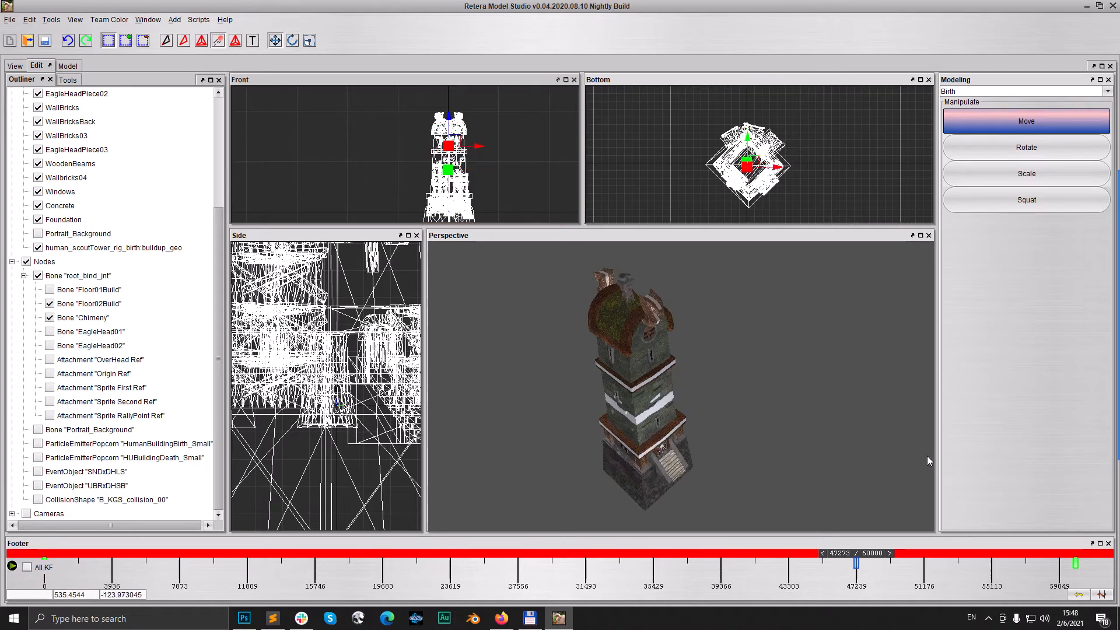
# Step: Copy the Chimeny bone's translation key at frame 60000 and paste it onto that bone at frame 45339
pyautogui.click(1075, 564)
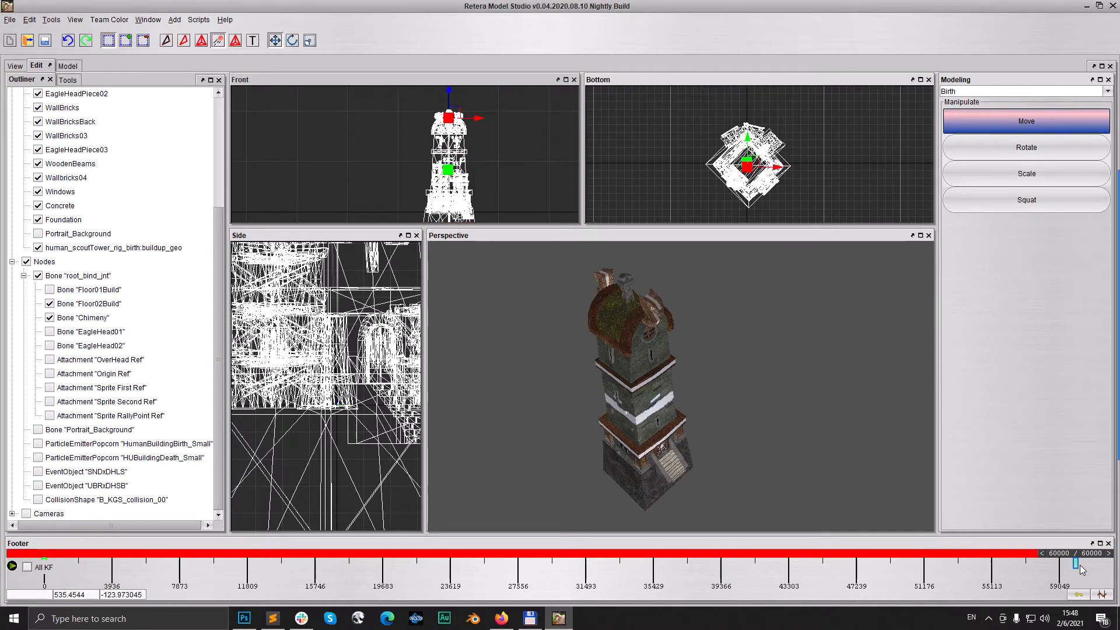
pyautogui.rightClick(1080, 566)
pyautogui.moveTo(1076, 613)
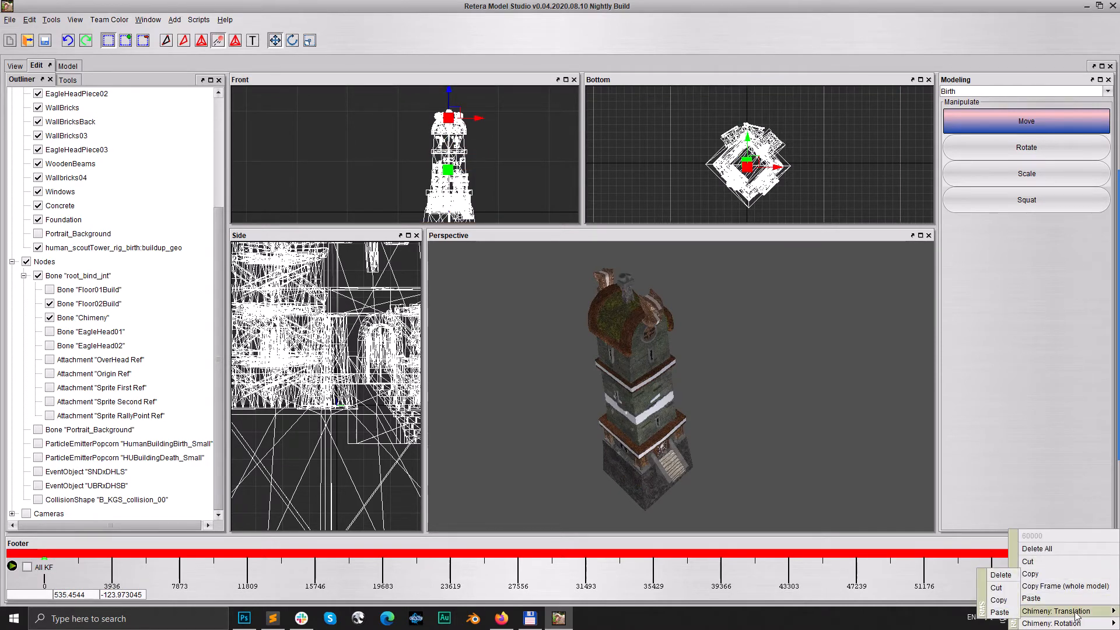
pyautogui.click(998, 601)
pyautogui.moveTo(430, 153); pyautogui.dragTo(479, 185)
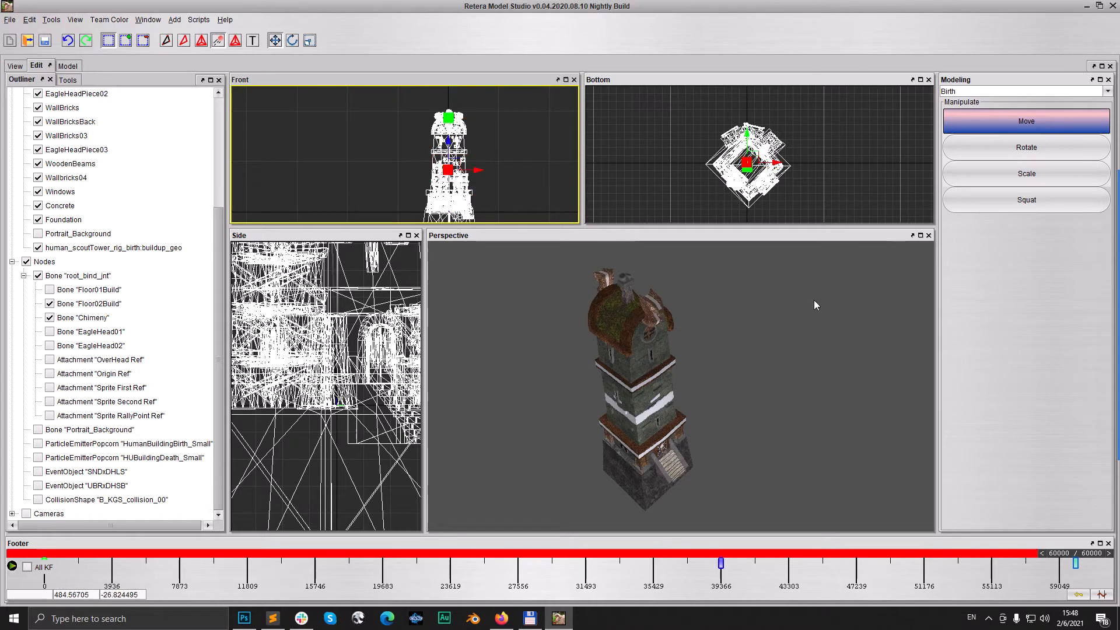
pyautogui.click(721, 563)
pyautogui.moveTo(724, 557); pyautogui.dragTo(829, 566)
pyautogui.click(421, 134)
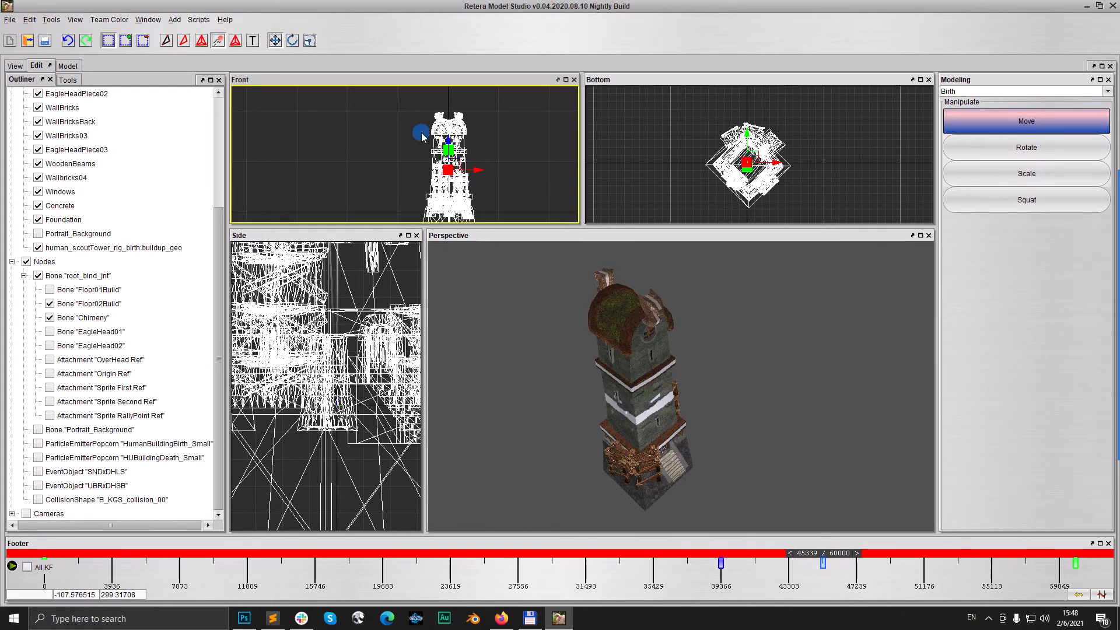
pyautogui.moveTo(476, 161); pyautogui.dragTo(476, 160)
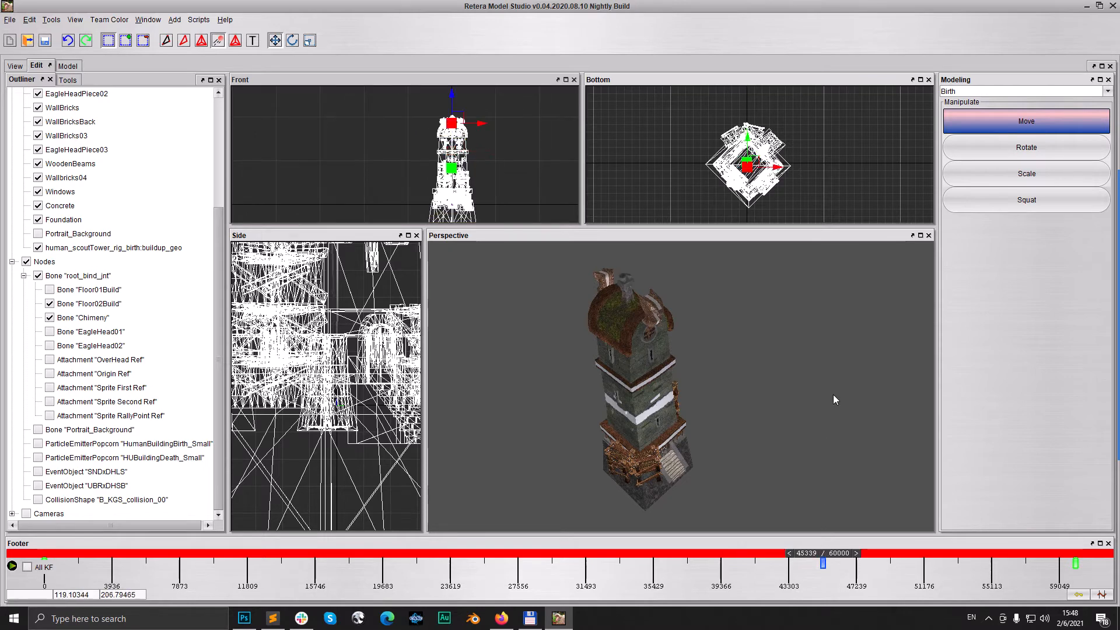
# Step: Scrub the Birth timeline through to frame 60000 and inspect the rising tower up close in the Perspective view
pyautogui.moveTo(724, 408); pyautogui.dragTo(720, 405)
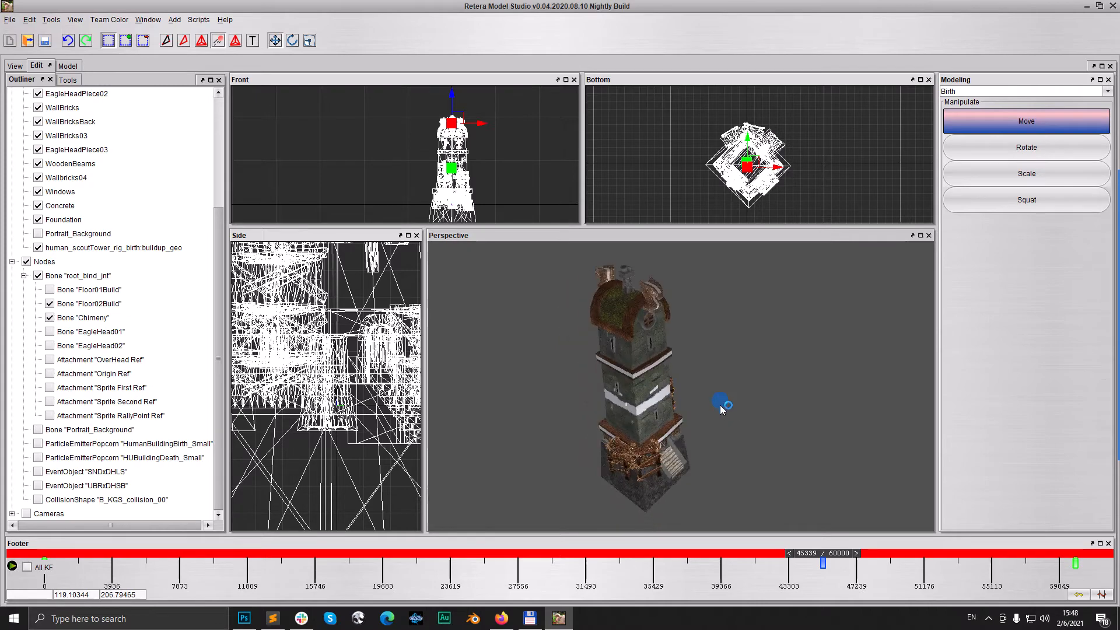
pyautogui.click(816, 554)
pyautogui.moveTo(658, 562)
pyautogui.mouseDown()
pyautogui.moveTo(251, 568)
pyautogui.moveTo(842, 571)
pyautogui.mouseUp()
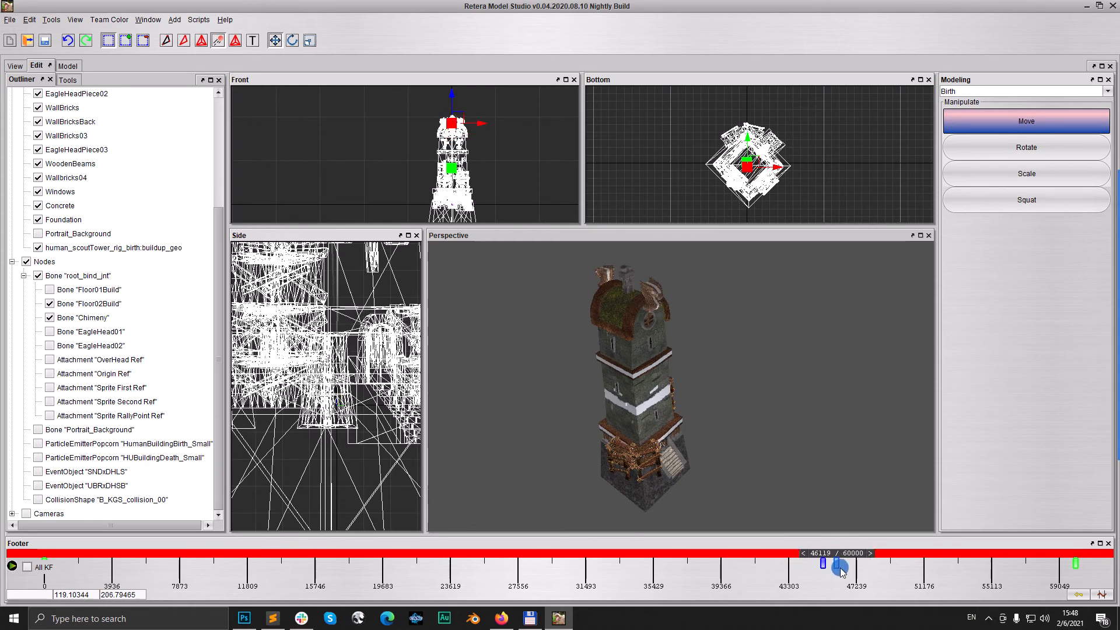
pyautogui.moveTo(774, 570)
pyautogui.mouseDown()
pyautogui.moveTo(738, 570)
pyautogui.moveTo(1023, 580)
pyautogui.mouseUp()
pyautogui.moveTo(1075, 581); pyautogui.dragTo(1082, 582)
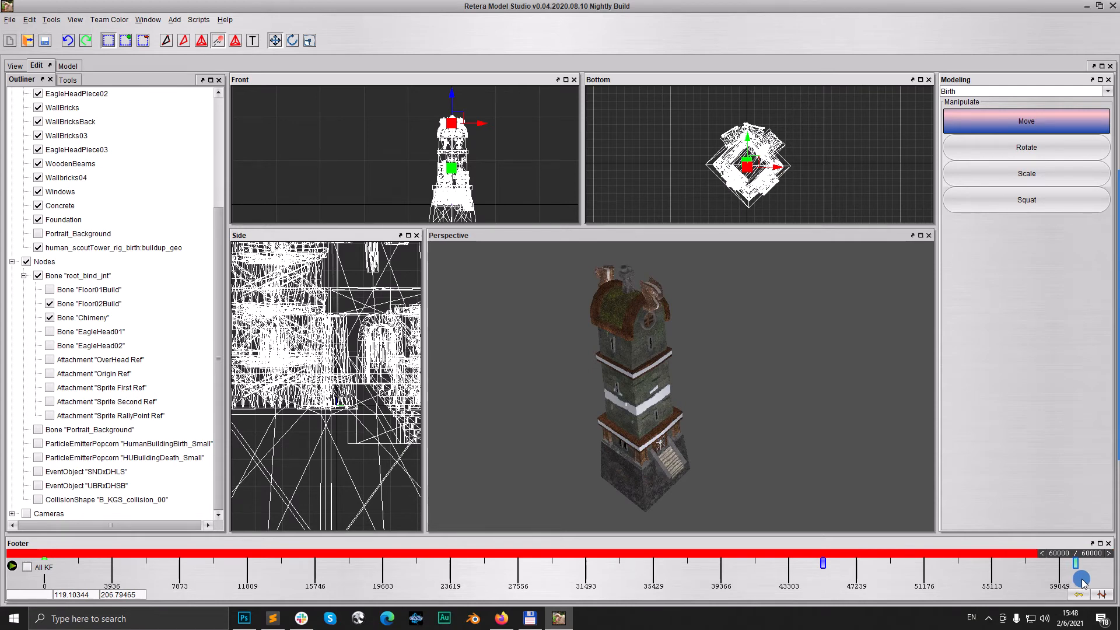
pyautogui.scroll(6, 642, 388)
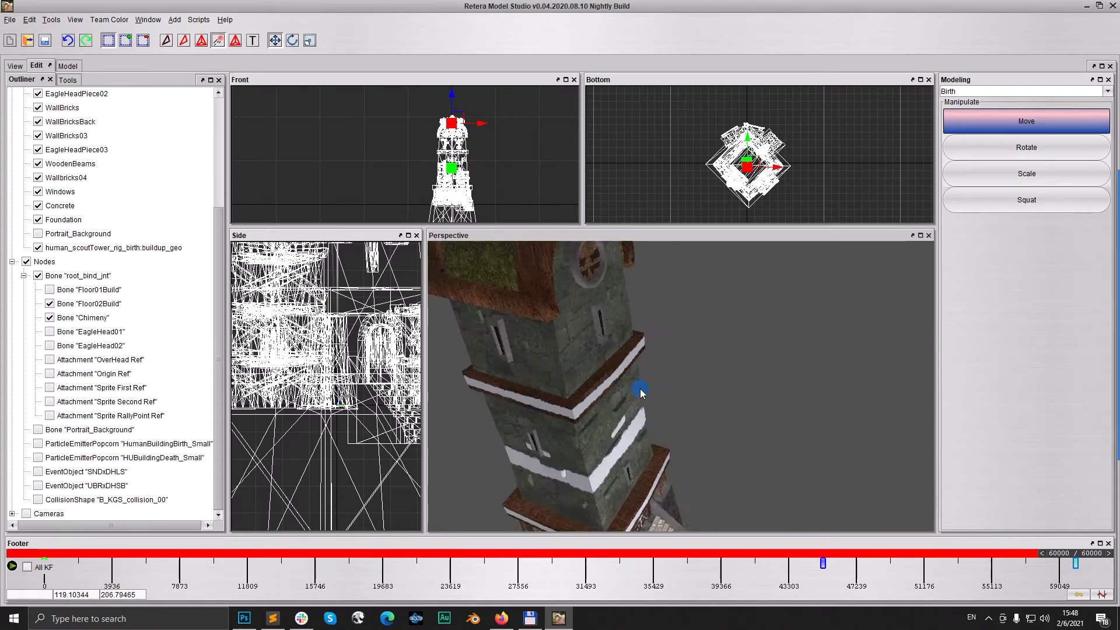
pyautogui.moveTo(640, 389); pyautogui.dragTo(664, 448, button='middle')
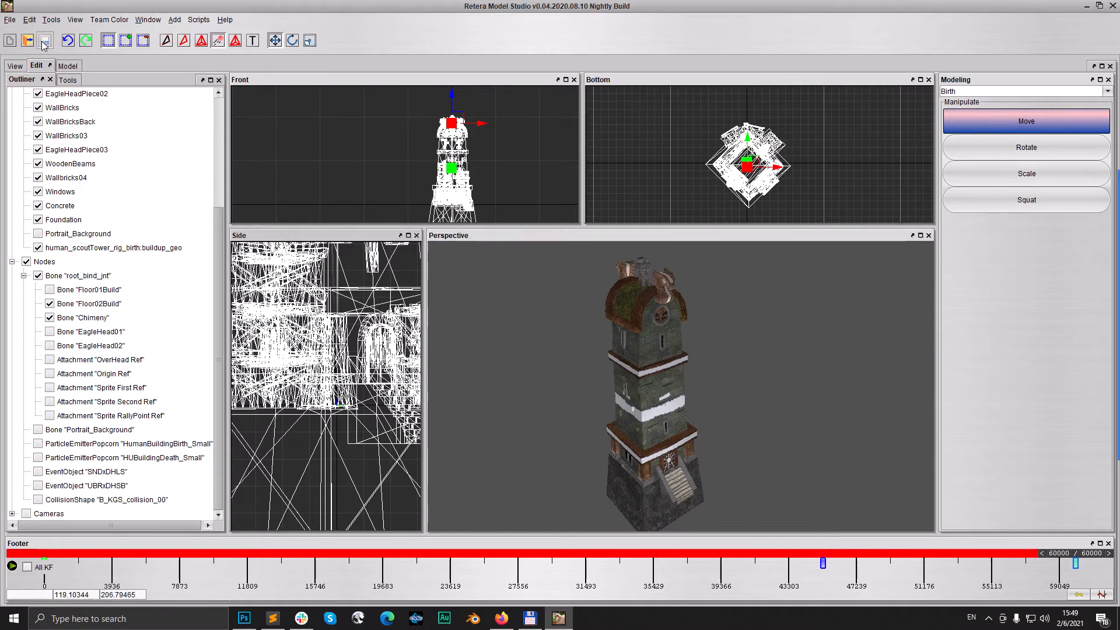
# Step: Save the tower model and switch to its WildHammerTower.mdl file in Sublime Text
pyautogui.click(44, 42)
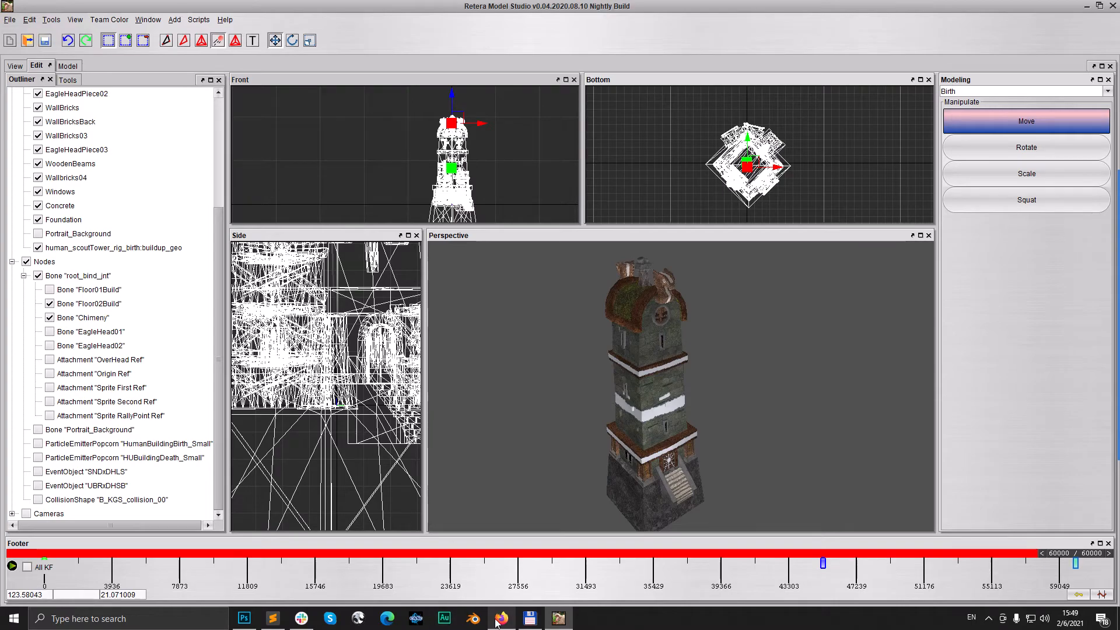
pyautogui.click(281, 617)
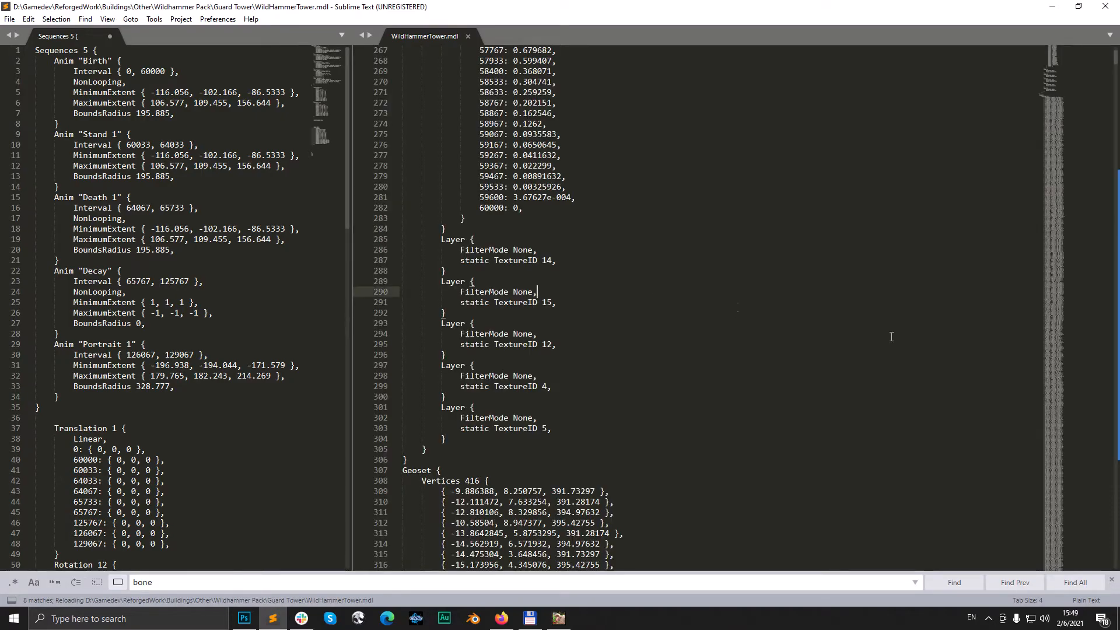
pyautogui.moveTo(1104, 439)
pyautogui.scroll(-18, 571, 458)
pyautogui.click(570, 366)
# Step: Search WildHammerTower.mdl for "eagle" and locate the MaterialID line of the EagleHeadPiece03 geoset
pyautogui.hotkey('ctrl', 'f')
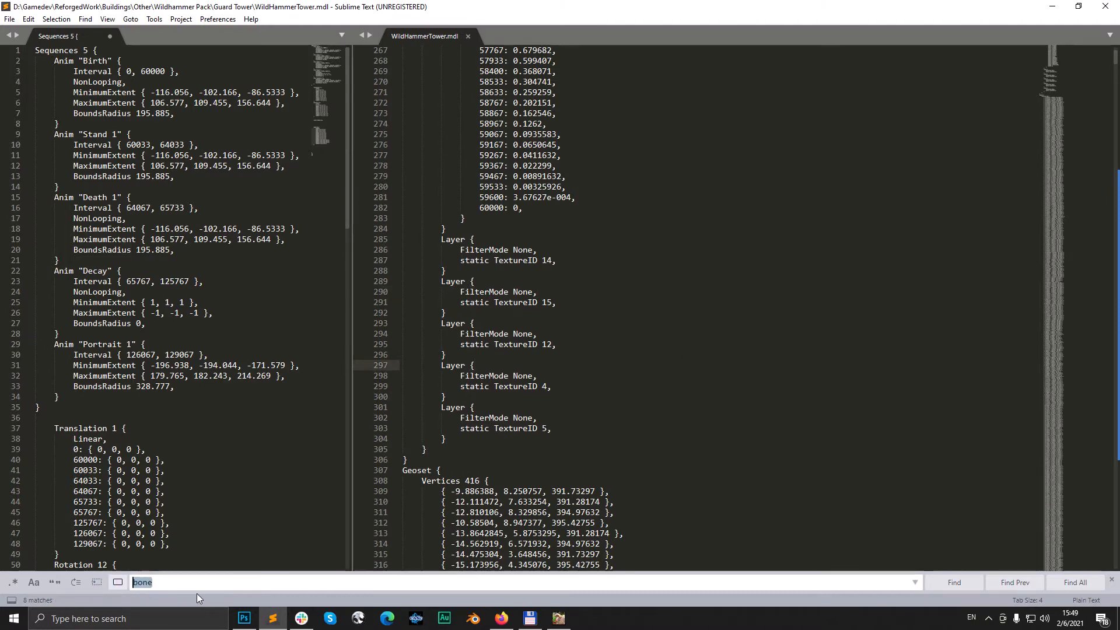
pyautogui.write('eagle')
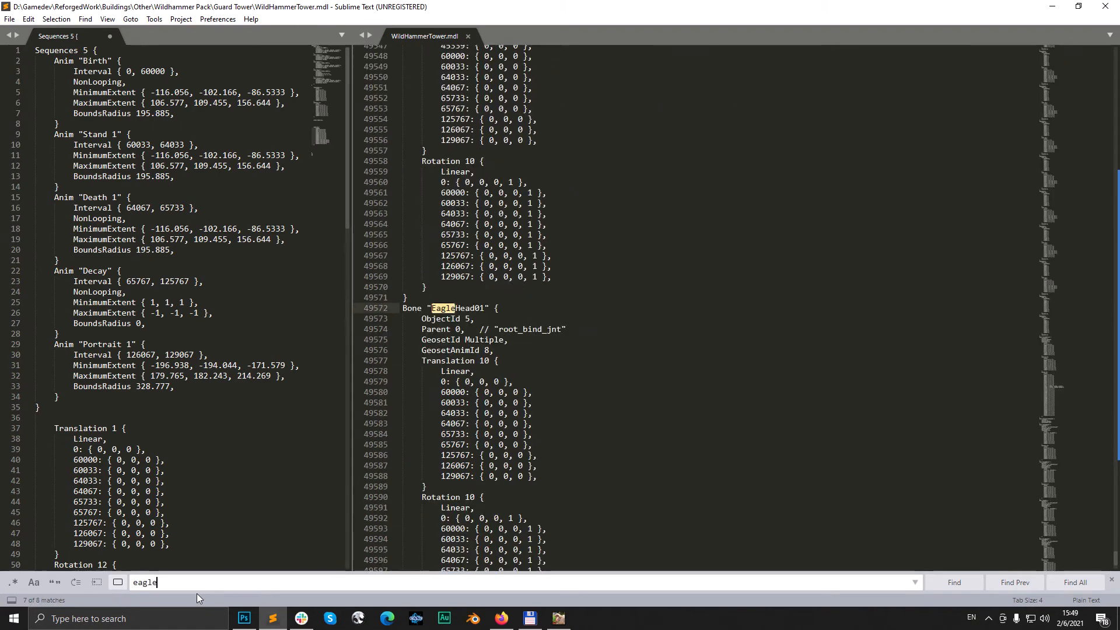
pyautogui.click(1031, 584)
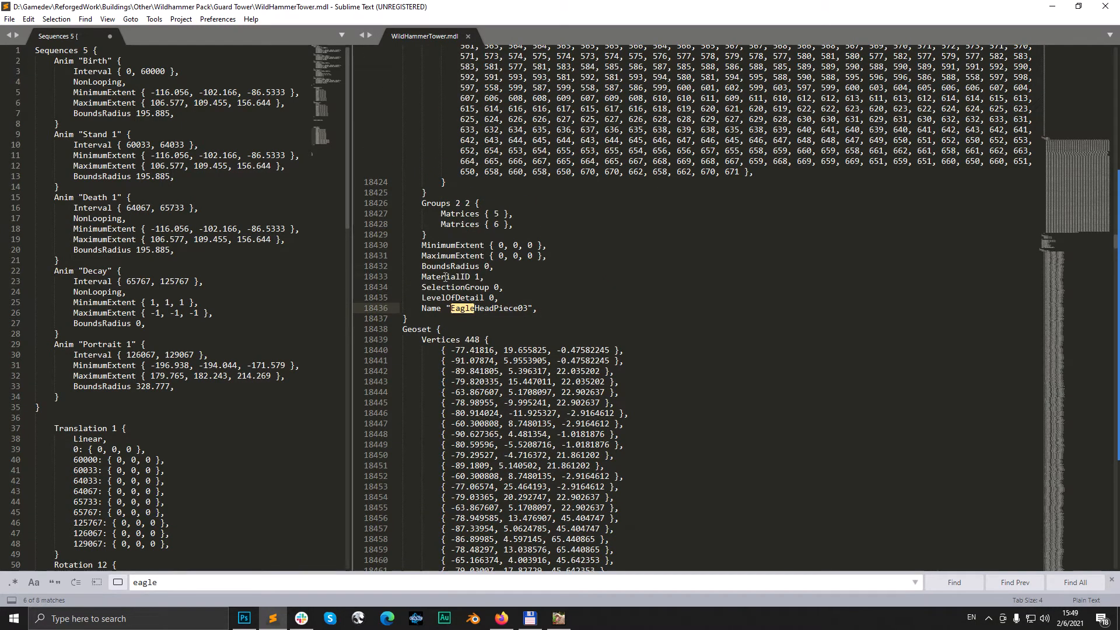
pyautogui.click(476, 277)
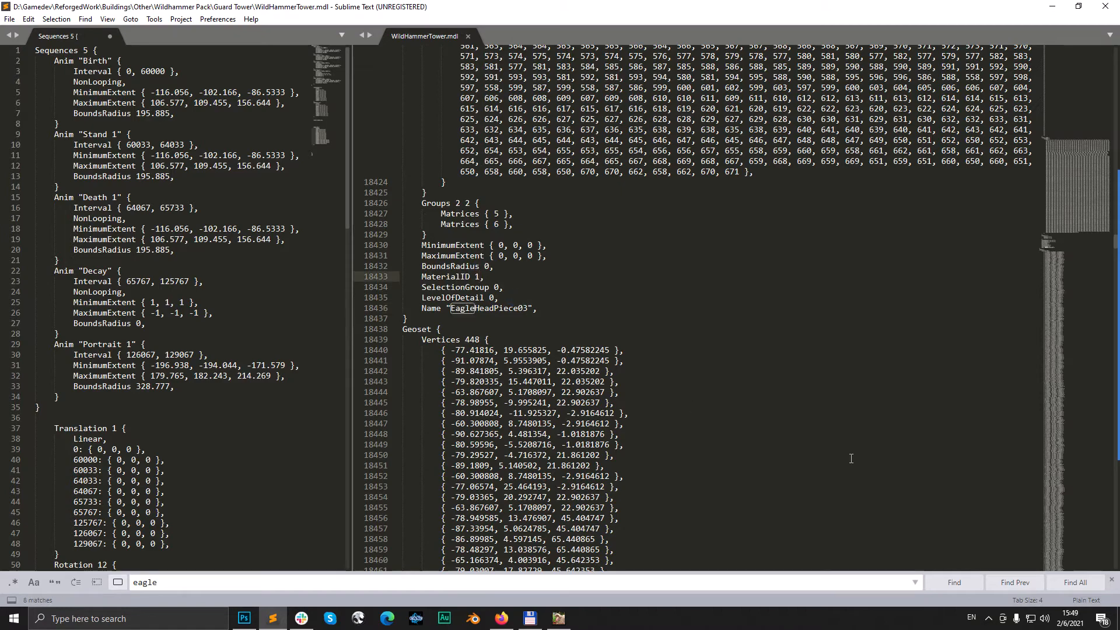
# Step: Set the alpha at frame 0 to 0 in the second material's first layer (TextureID 6)
pyautogui.scroll(20, 806, 488)
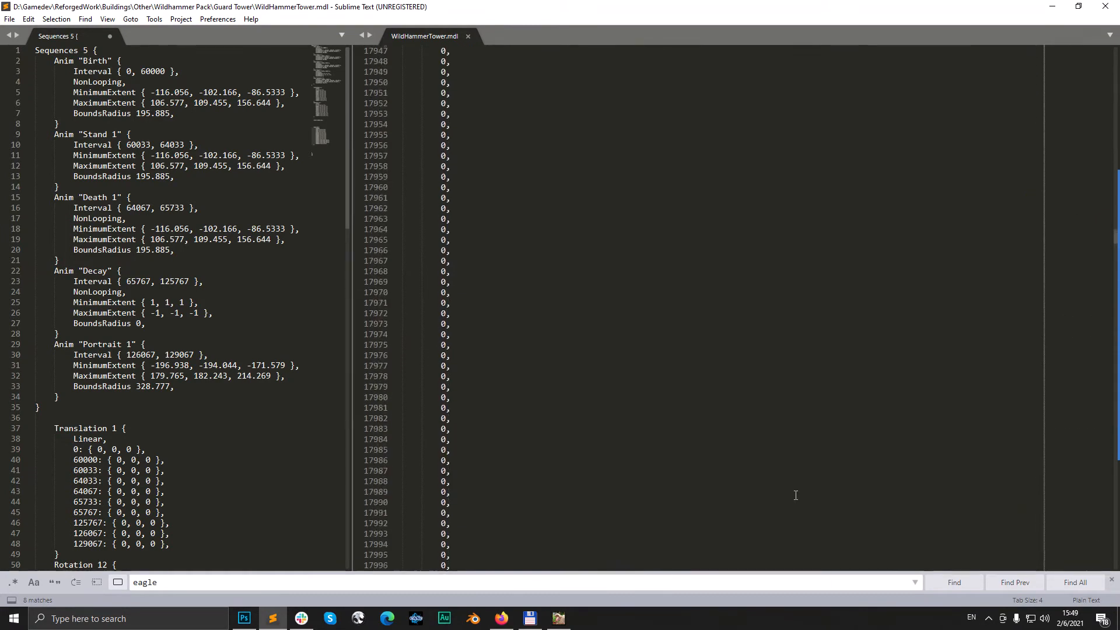
pyautogui.scroll(6, 795, 497)
pyautogui.click(1078, 6)
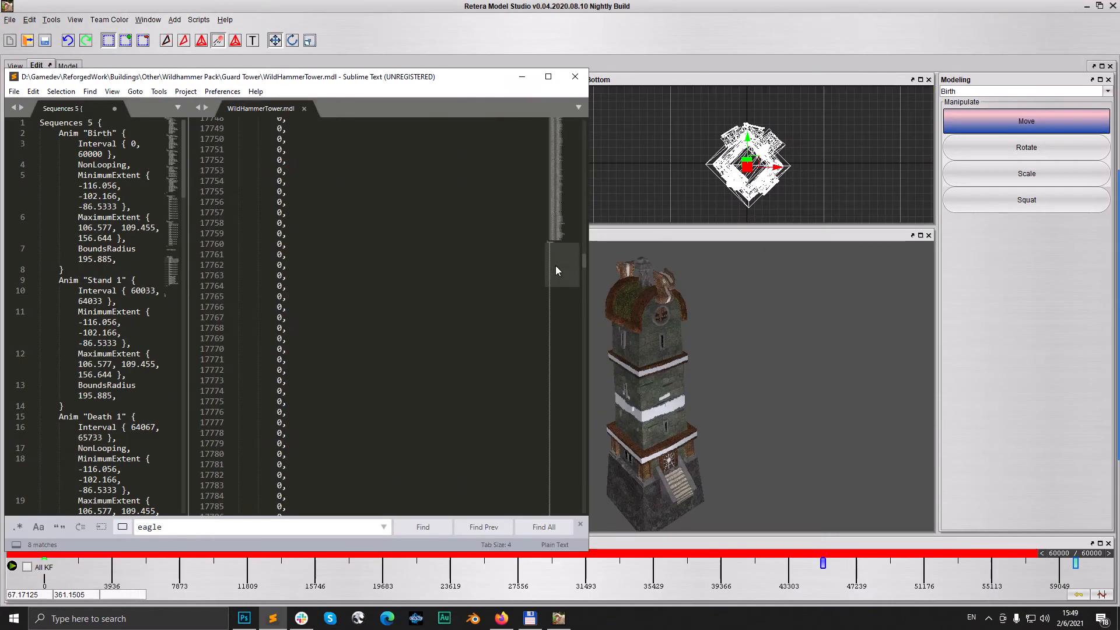
pyautogui.moveTo(586, 261); pyautogui.dragTo(586, 121)
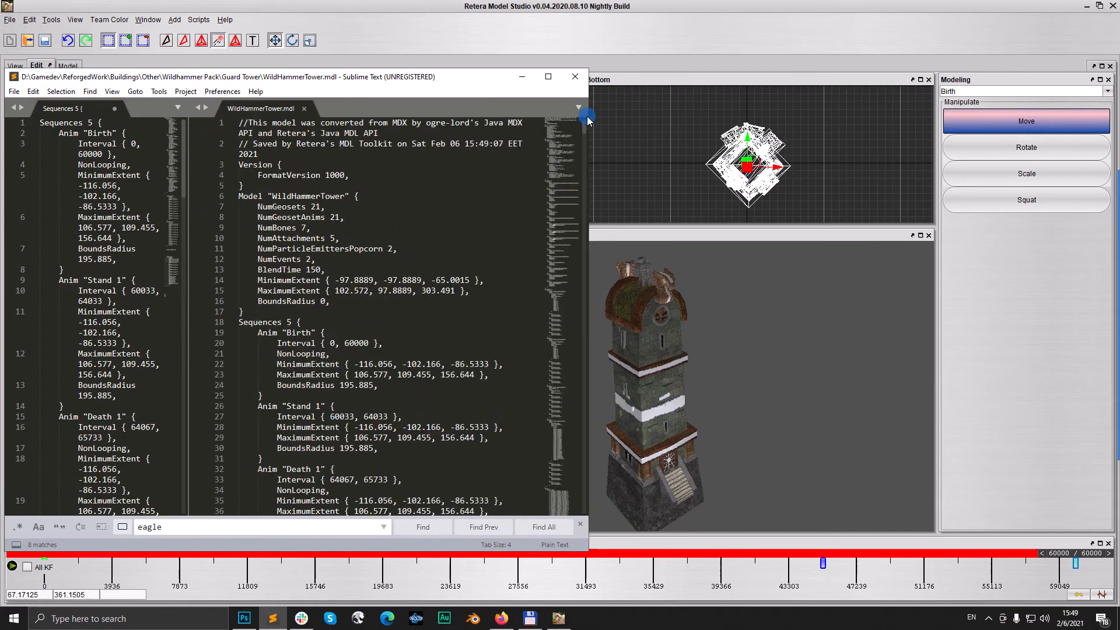
pyautogui.click(549, 76)
pyautogui.scroll(-20, 565, 187)
pyautogui.scroll(12, 587, 275)
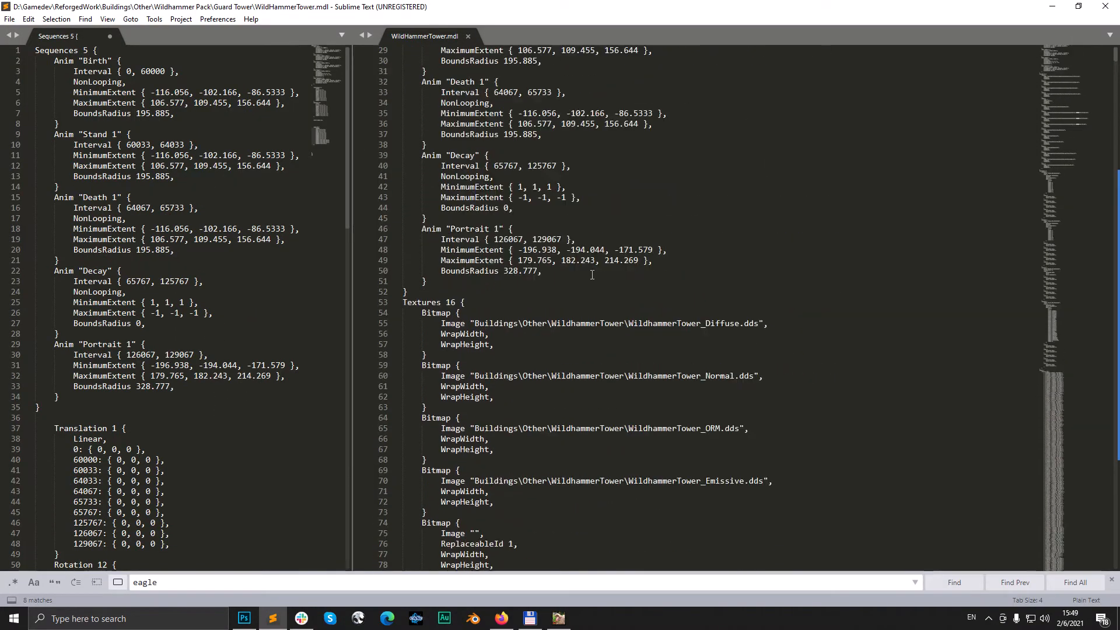
pyautogui.scroll(-20, 590, 286)
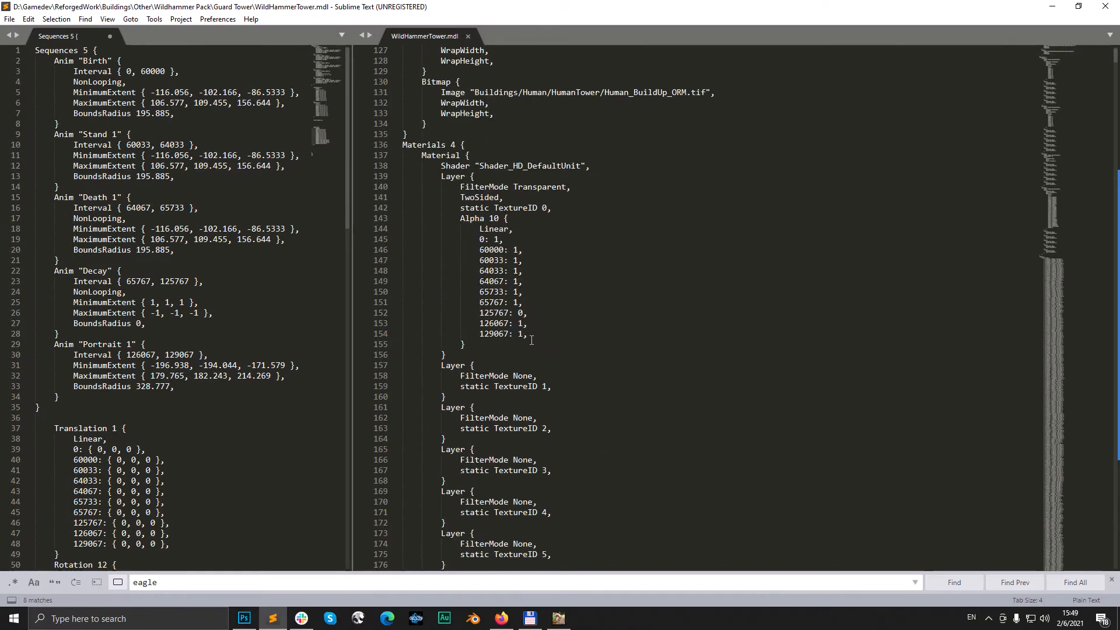
pyautogui.click(526, 380)
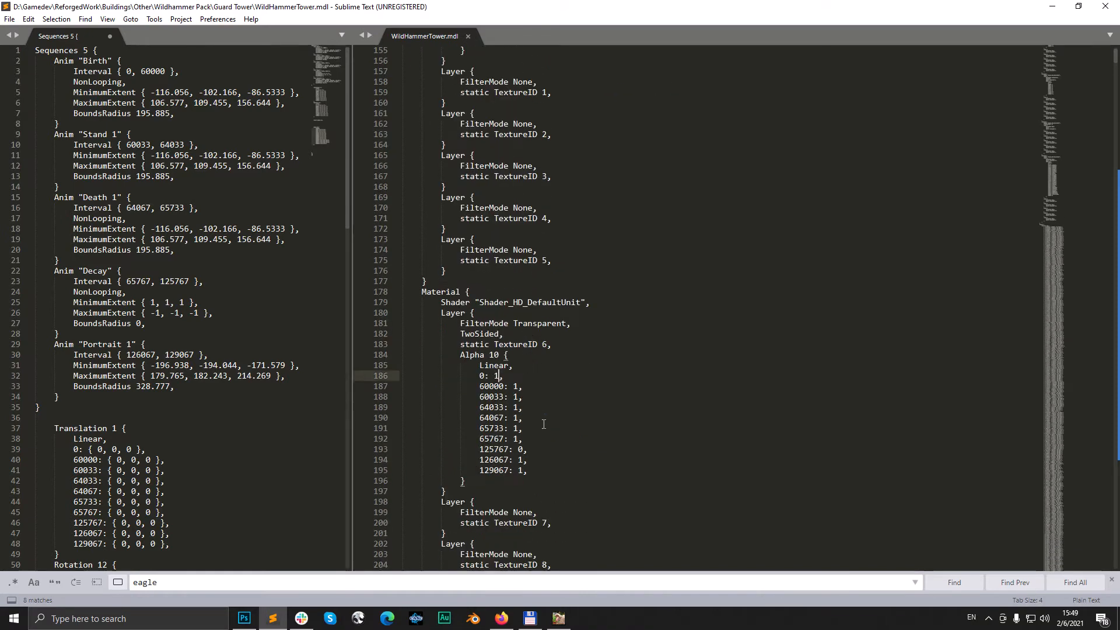
pyautogui.press('BackSpace')
pyautogui.write('0')
# Step: Add an alpha key of 1 at frame 53333 ahead of the 60000 key in the TextureID 6 layer
pyautogui.press('Return')
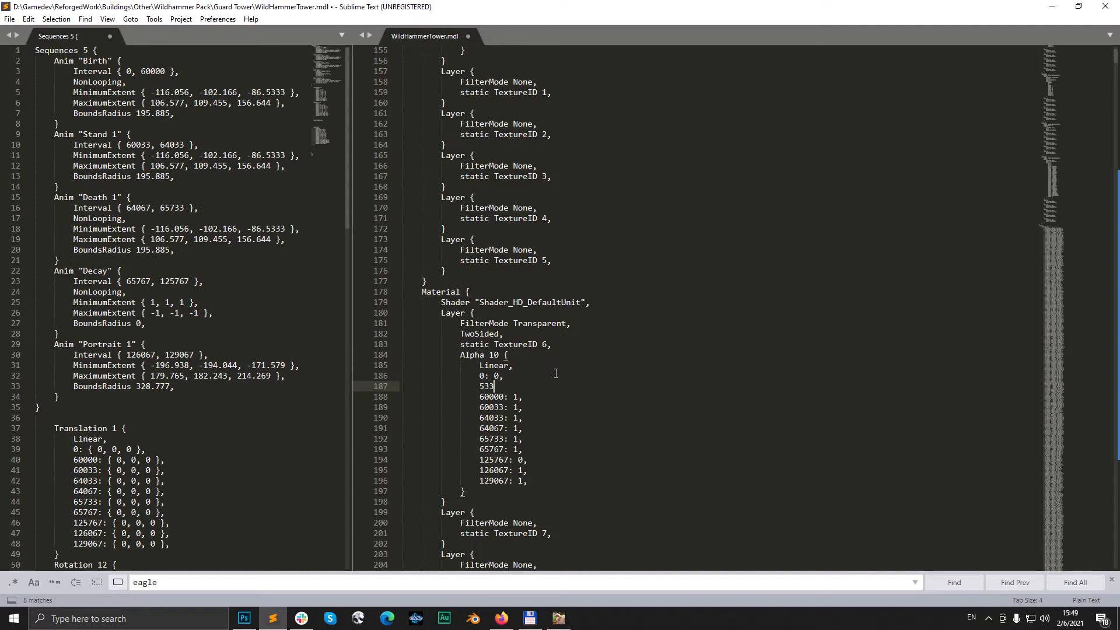
pyautogui.moveTo(524, 397); pyautogui.dragTo(505, 398)
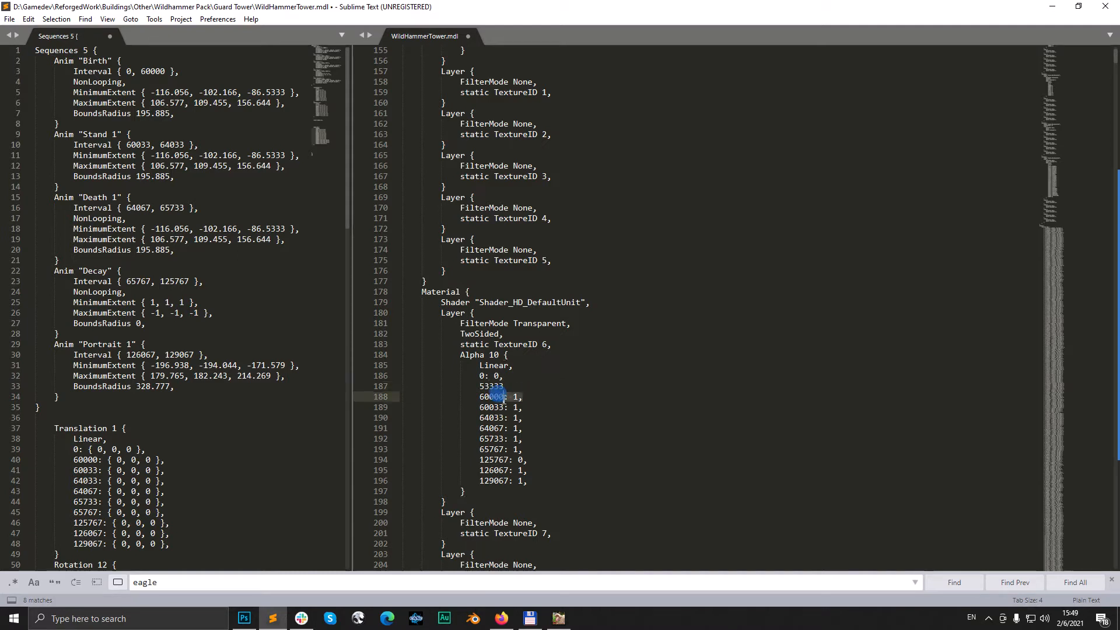
pyautogui.hotkey('ctrl', 'c')
pyautogui.click(516, 387)
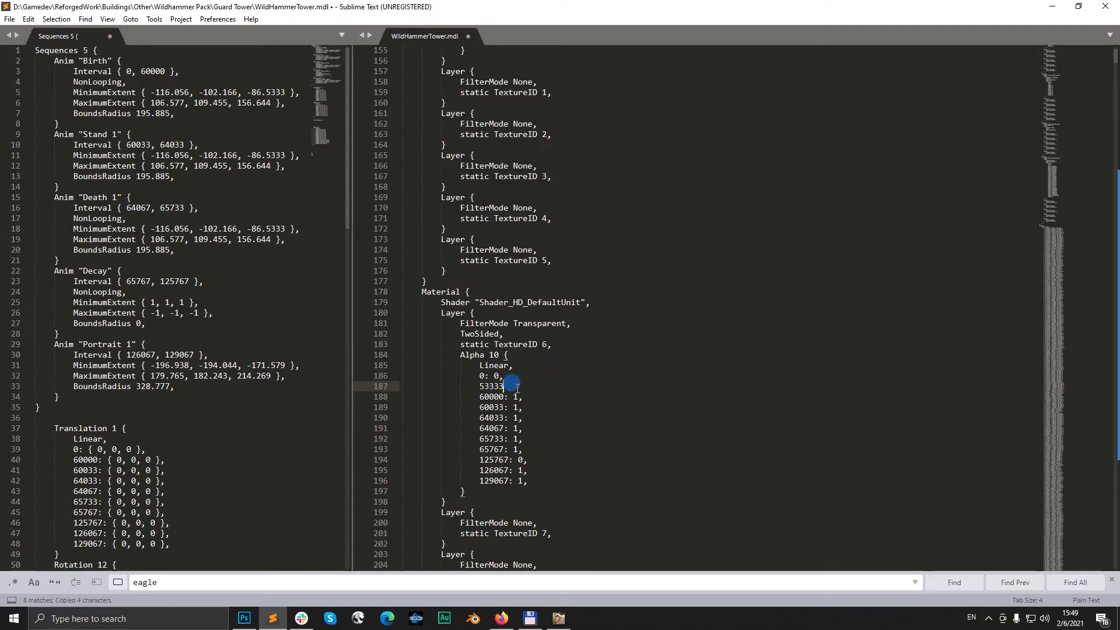
pyautogui.hotkey('ctrl', 'v')
# Step: Add an alpha key of 0 at frame 52333 between the 0 and 53333 keys
pyautogui.click(507, 375)
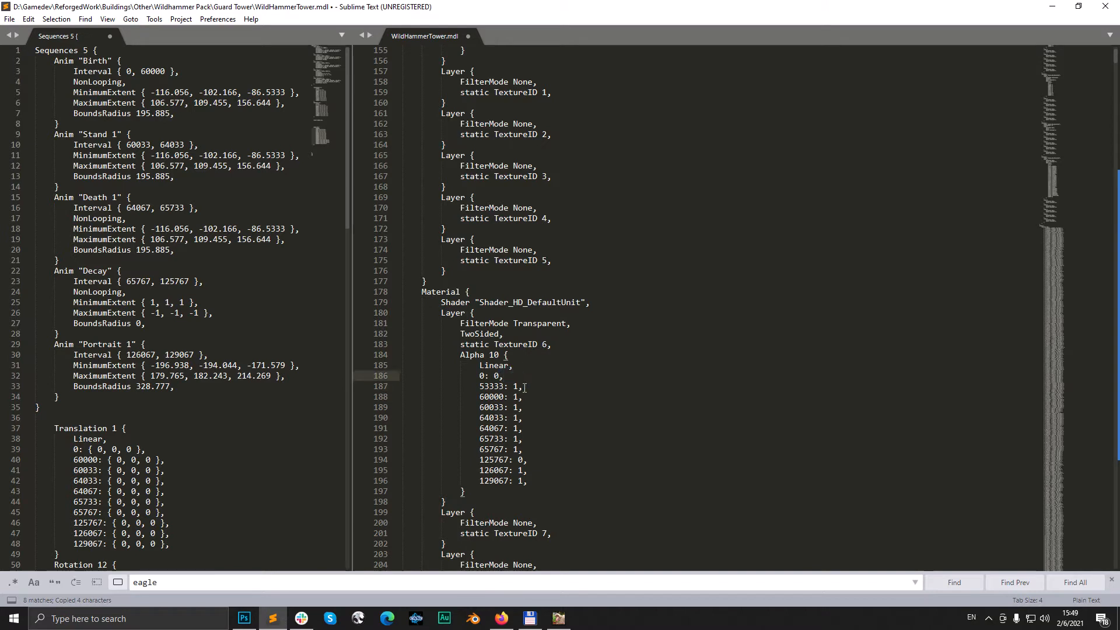
pyautogui.press('Return')
pyautogui.write('5233')
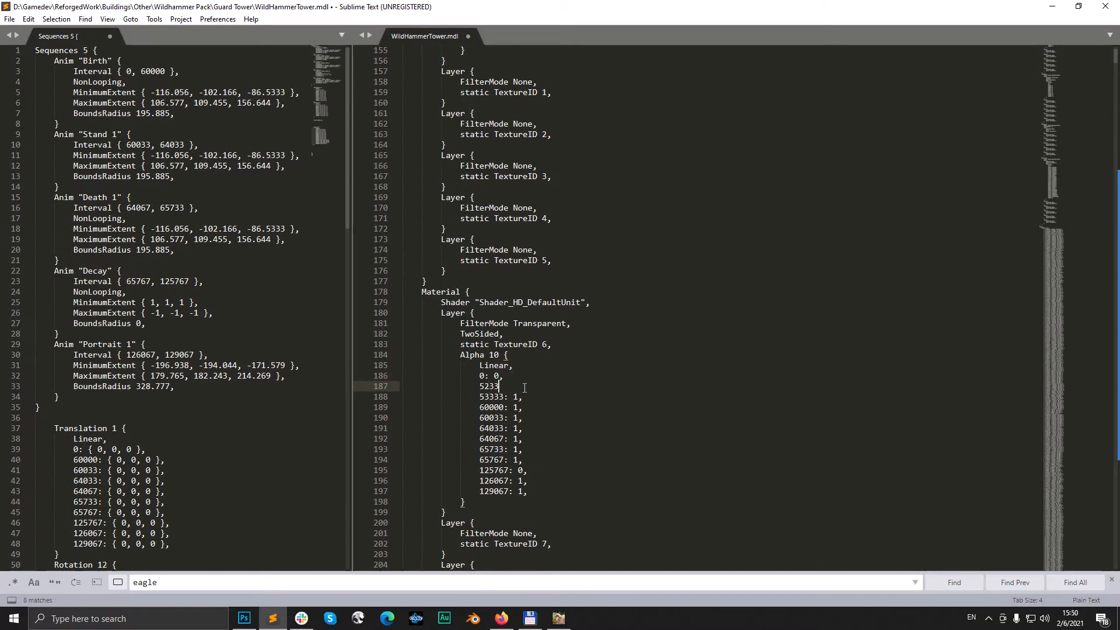
pyautogui.write('3')
pyautogui.moveTo(508, 377); pyautogui.dragTo(487, 376)
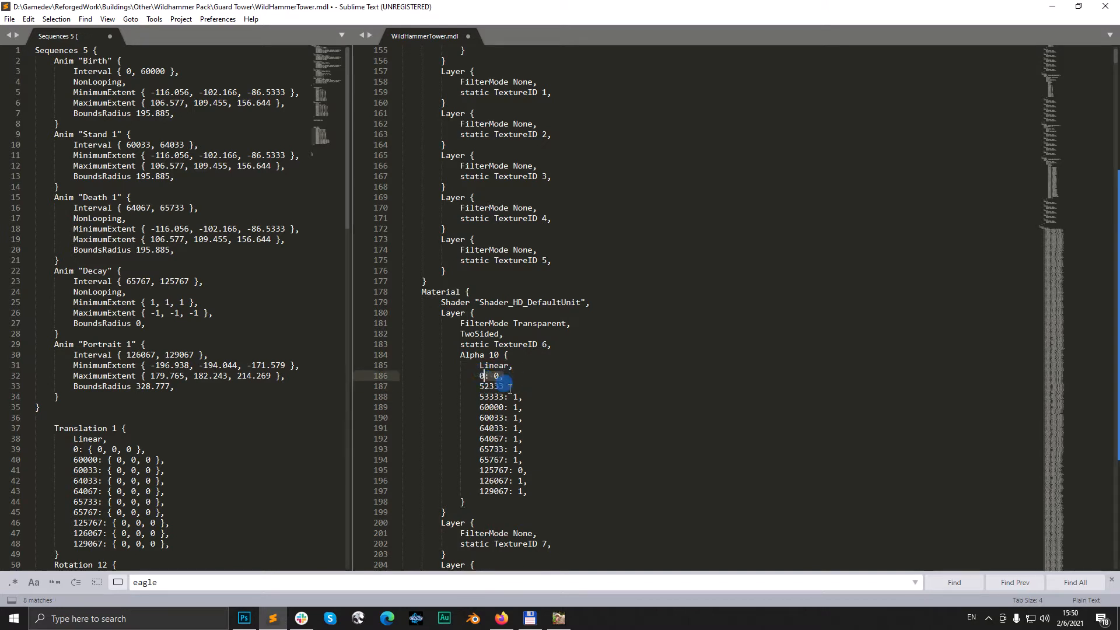
pyautogui.hotkey('ctrl', 'c')
pyautogui.click(516, 386)
pyautogui.hotkey('ctrl', 'v')
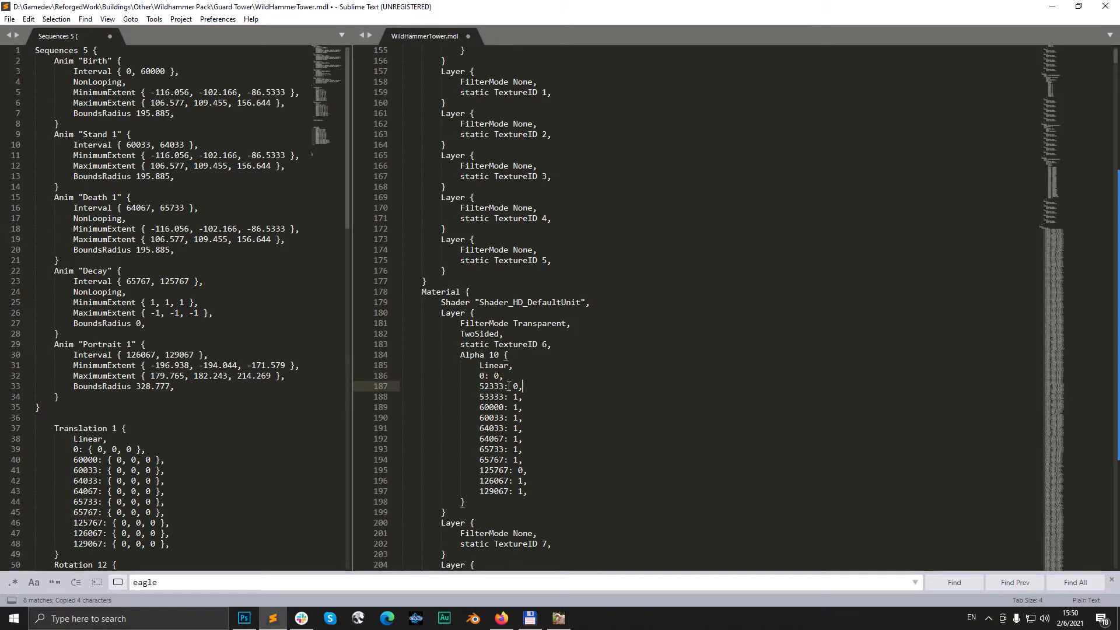
# Step: Check the new 52333 and 53333 alpha lines and save WildHammerTower.mdl
pyautogui.moveTo(523, 386); pyautogui.dragTo(479, 386)
pyautogui.moveTo(524, 397); pyautogui.dragTo(480, 397)
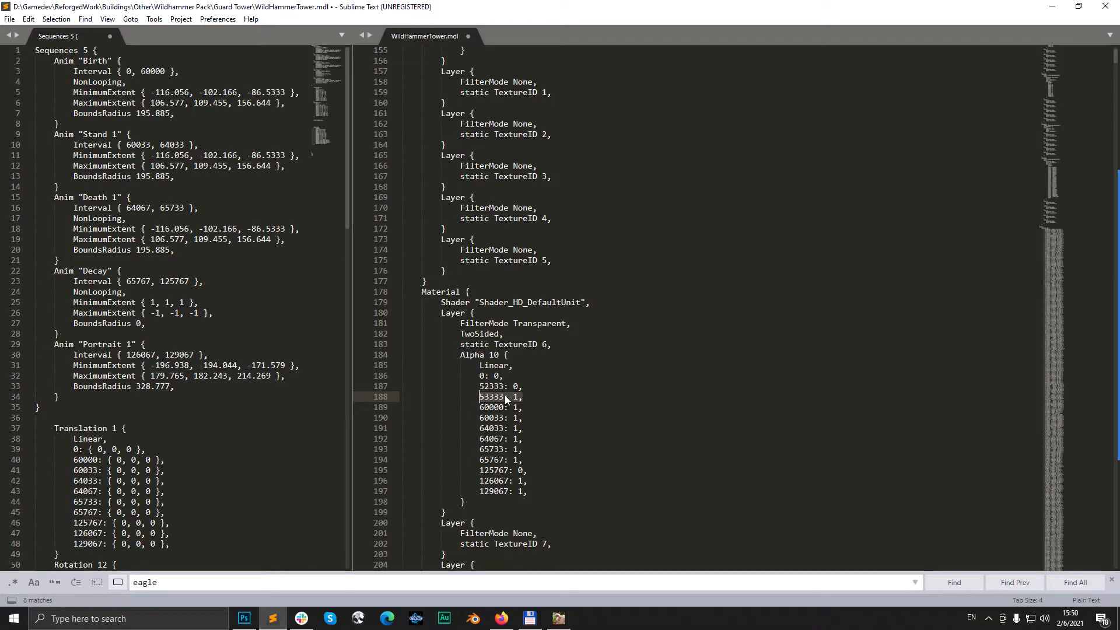
pyautogui.click(481, 388)
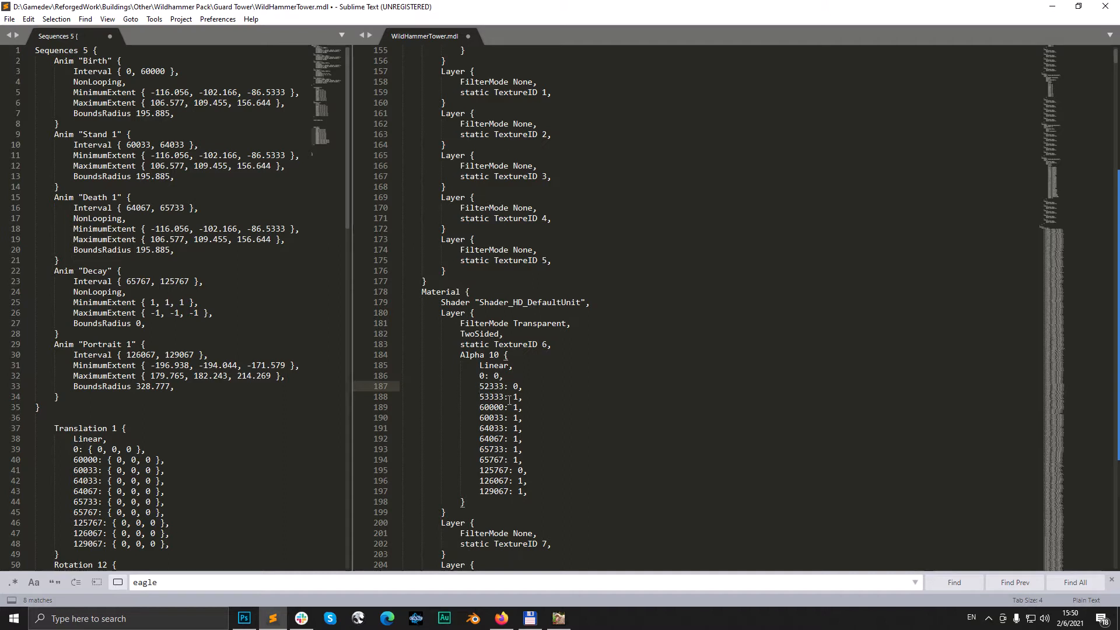
pyautogui.click(522, 398)
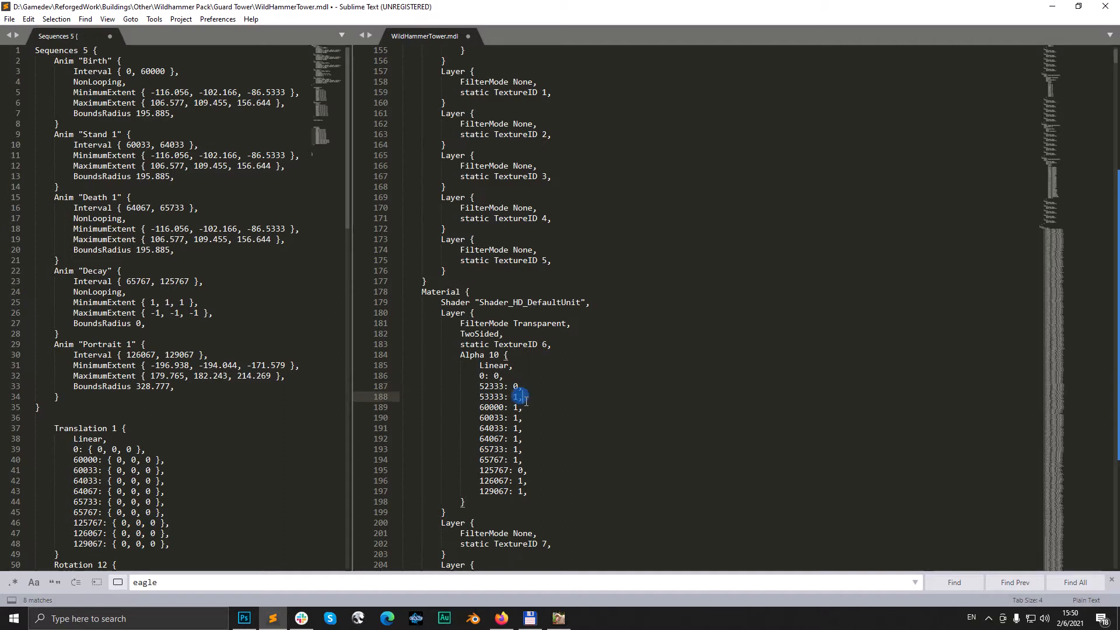
pyautogui.click(481, 397)
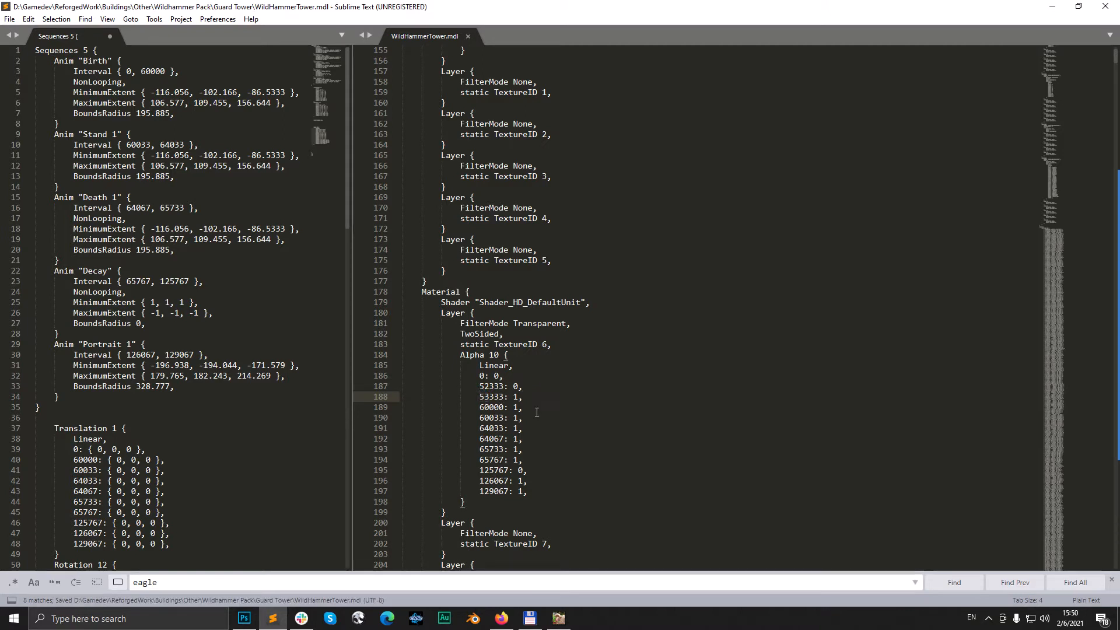
# Step: Switch to Retera Model Studio, close the tower model without saving, and reopen WildHammerTower.mdl from the Guard Tower folder
pyautogui.click(558, 617)
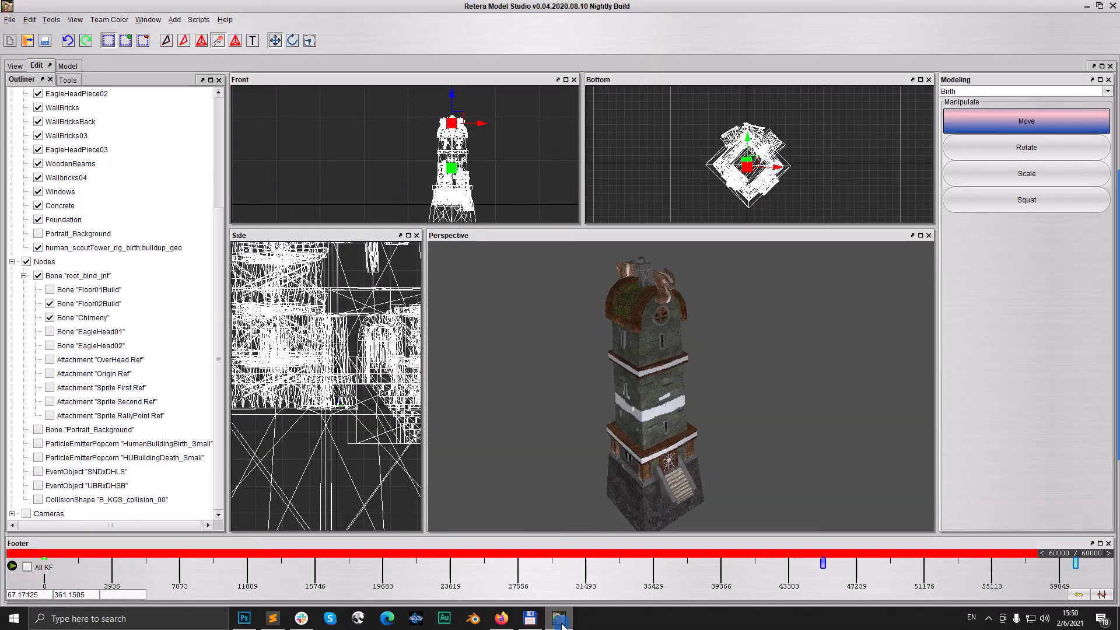
pyautogui.click(16, 66)
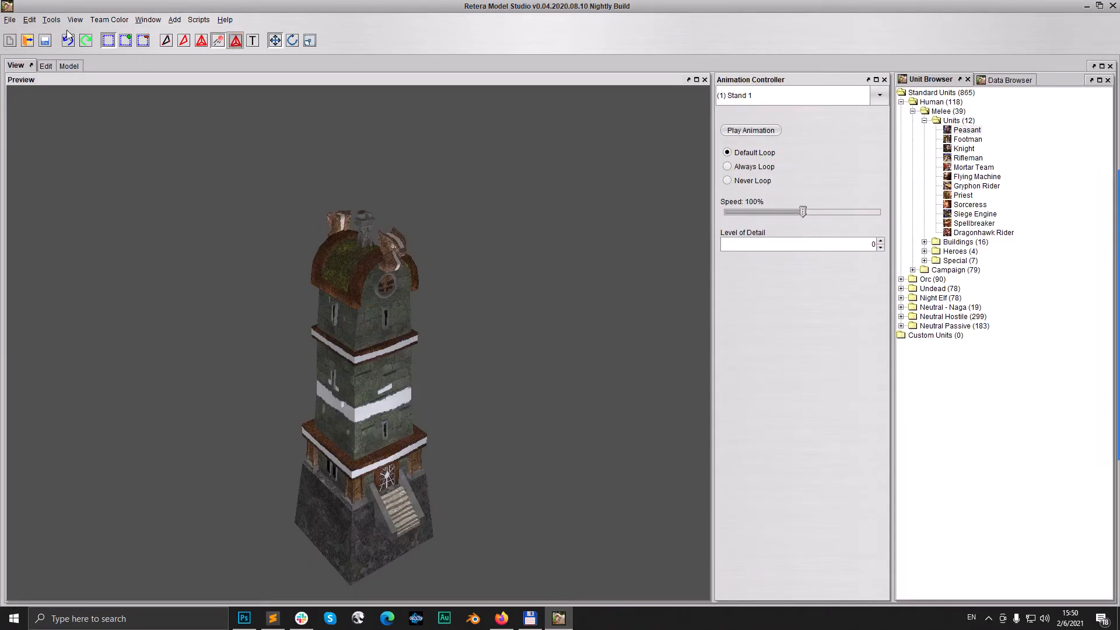
pyautogui.click(236, 40)
pyautogui.click(10, 19)
pyautogui.click(23, 153)
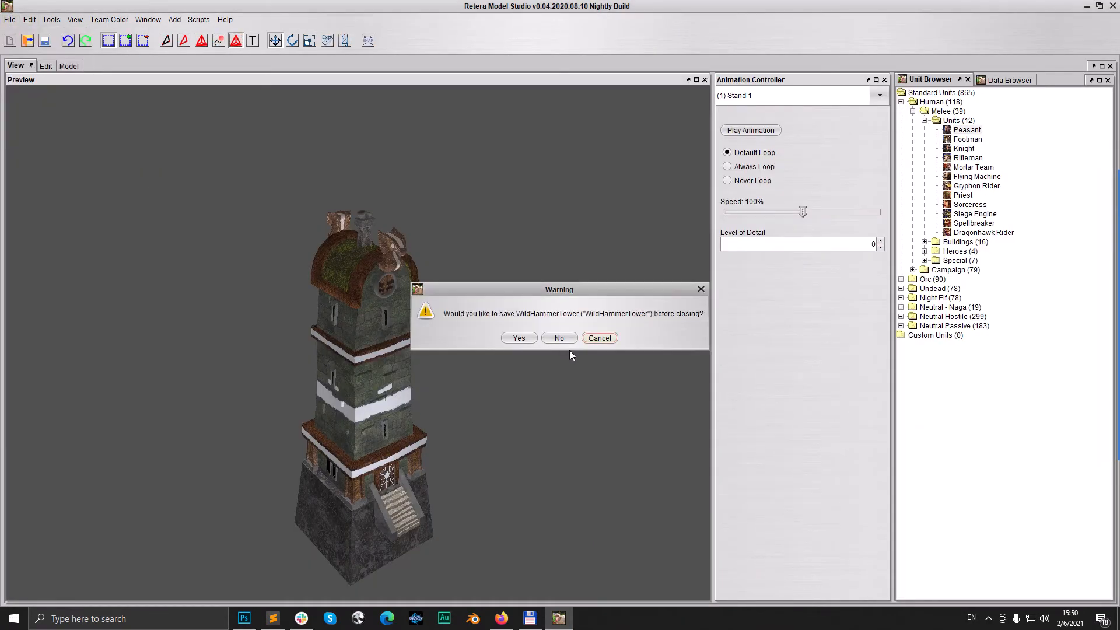
pyautogui.click(559, 342)
pyautogui.click(26, 42)
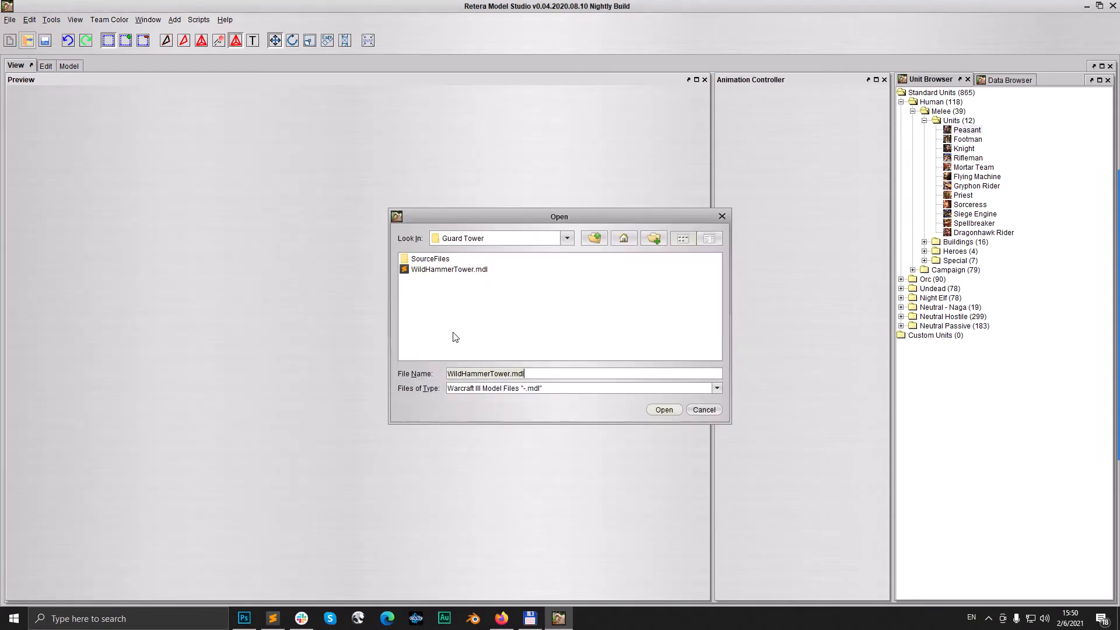
pyautogui.click(457, 274)
pyautogui.click(665, 409)
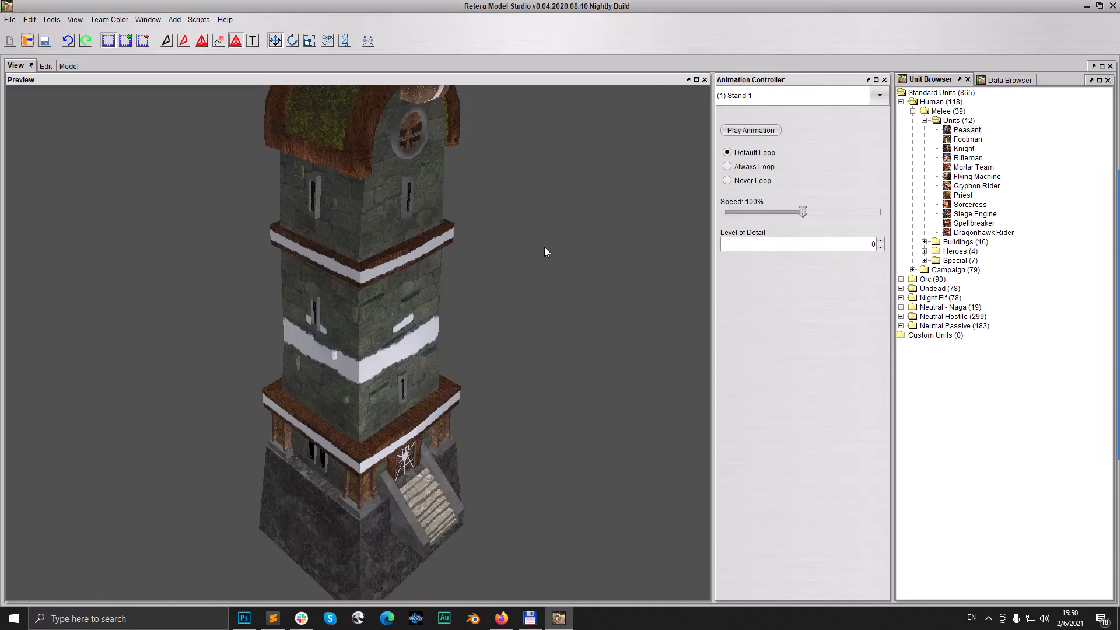
# Step: Preview the Birth animation of the whole tower, speeding playback up to 174% and 160% before restoring it to 100%
pyautogui.scroll(-5, 440, 374)
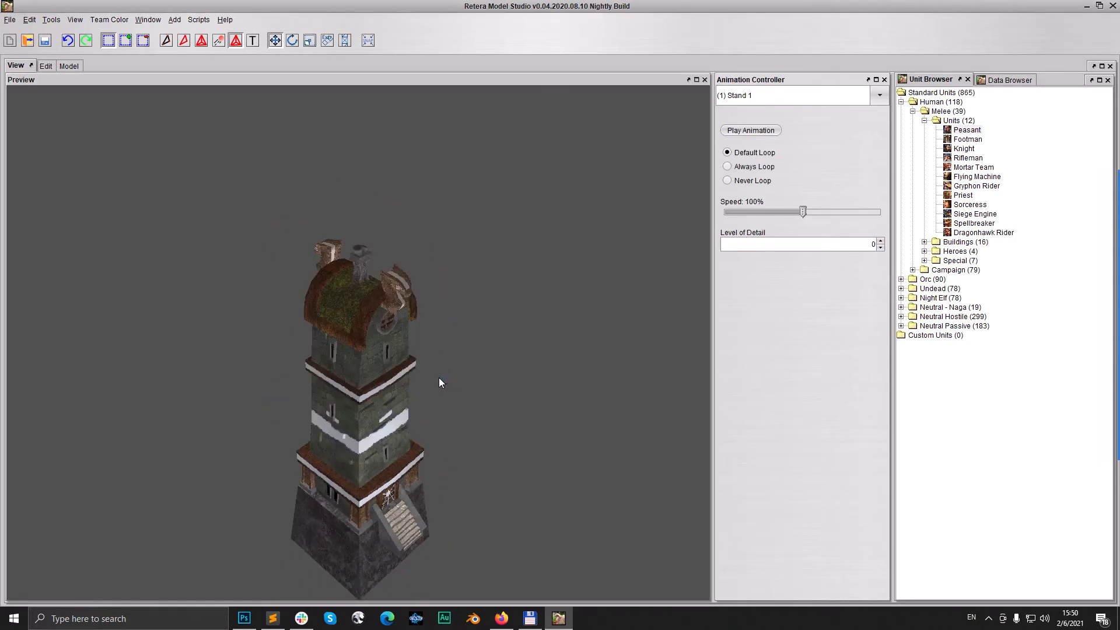
pyautogui.click(782, 99)
pyautogui.click(752, 124)
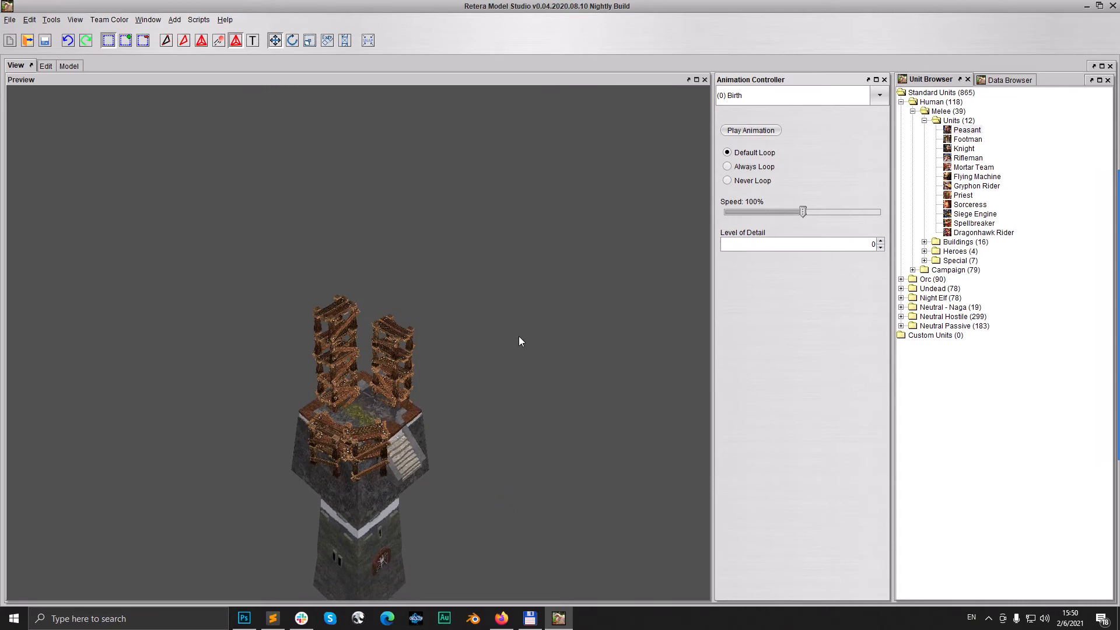
pyautogui.click(804, 215)
pyautogui.moveTo(804, 217); pyautogui.dragTo(849, 215)
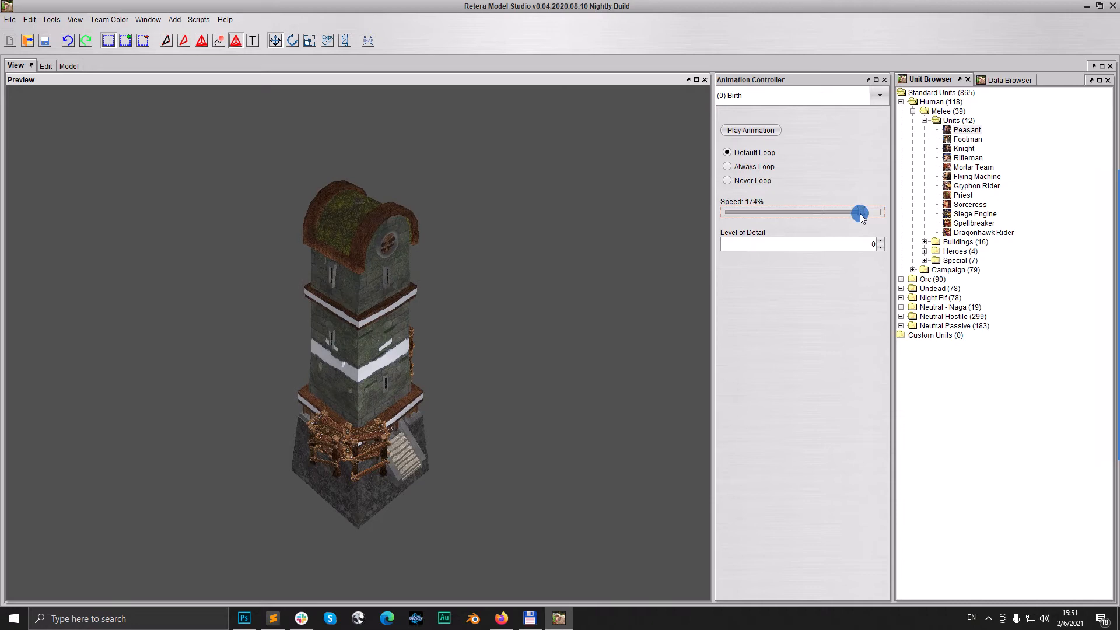
pyautogui.moveTo(860, 213)
pyautogui.mouseDown()
pyautogui.moveTo(822, 214)
pyautogui.moveTo(849, 215)
pyautogui.mouseUp()
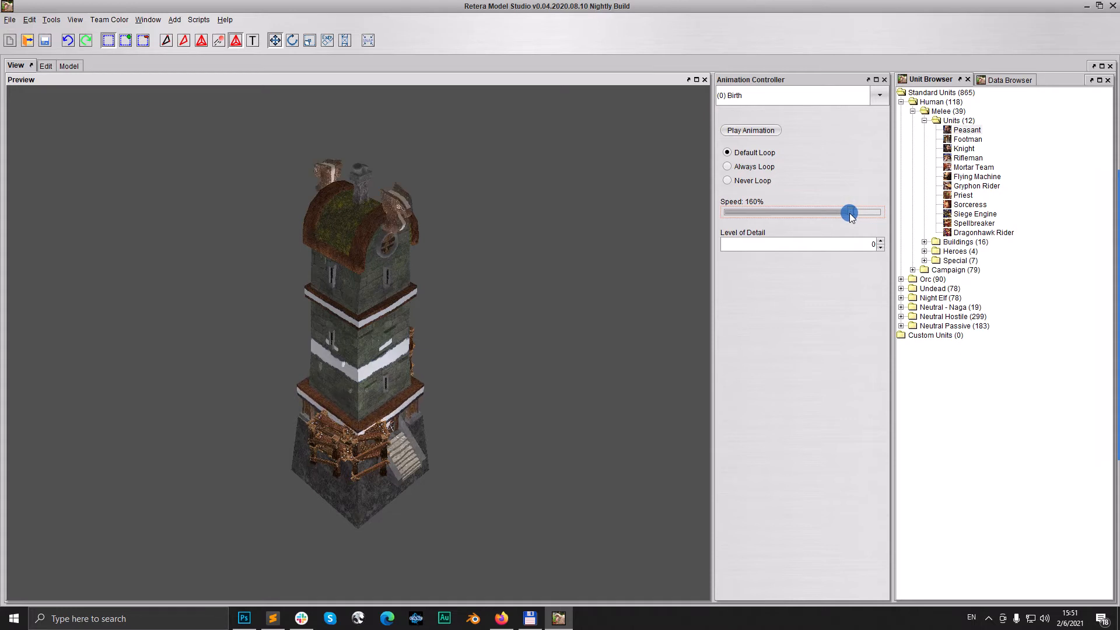
pyautogui.moveTo(849, 213); pyautogui.dragTo(803, 216)
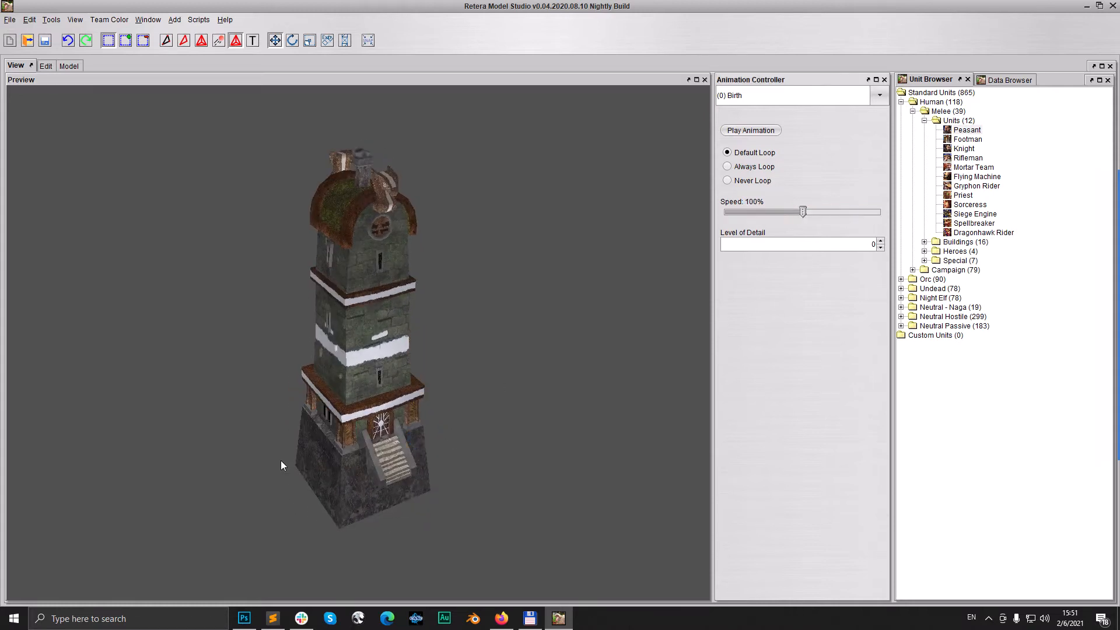
pyautogui.moveTo(281, 460); pyautogui.dragTo(387, 399)
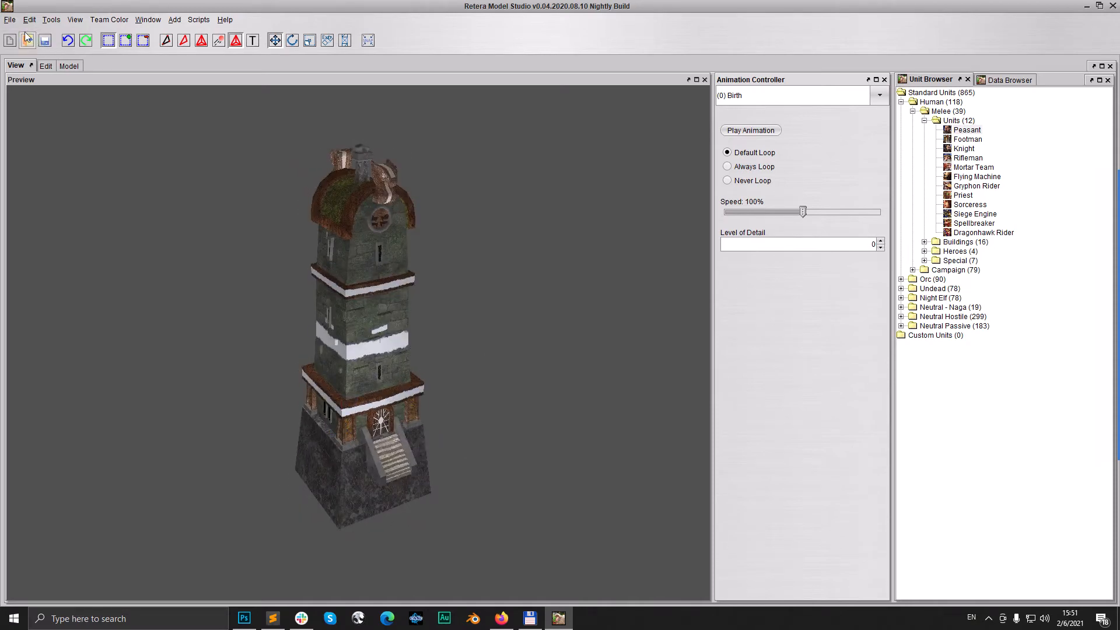
# Step: Preview the Death 1 animation and examine the tower from its eagle heads down to its base
pyautogui.click(746, 103)
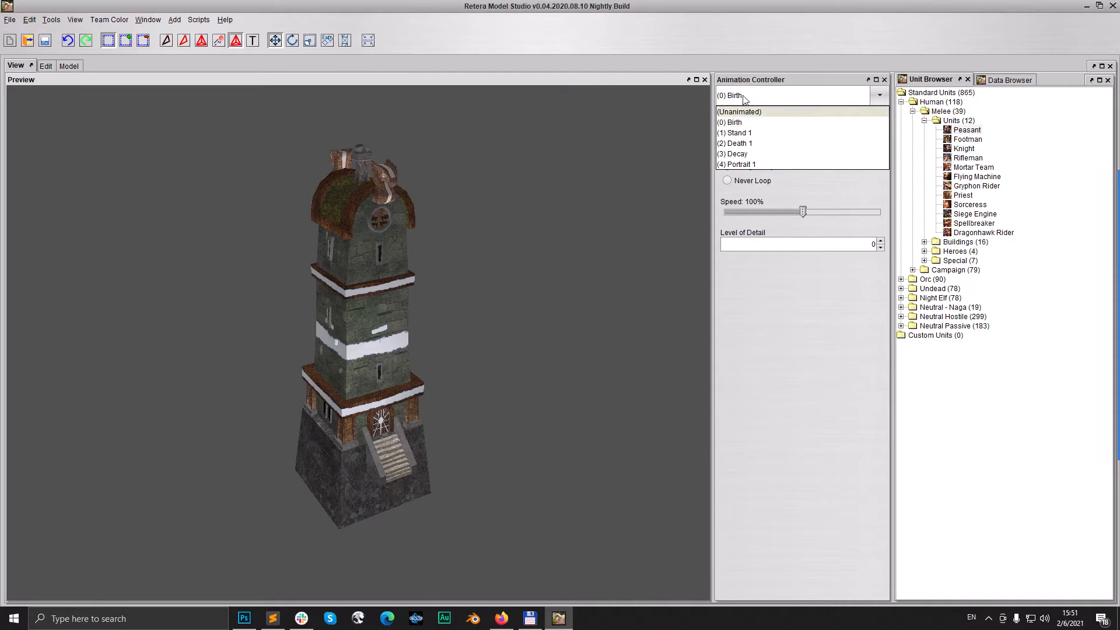
pyautogui.click(748, 143)
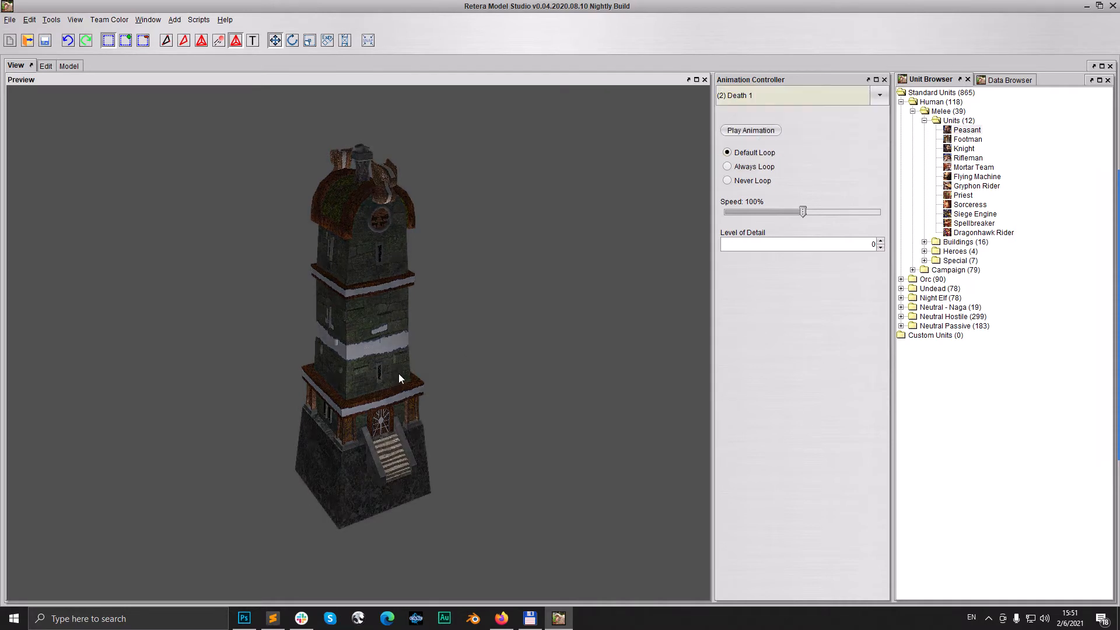
pyautogui.scroll(3, 408, 397)
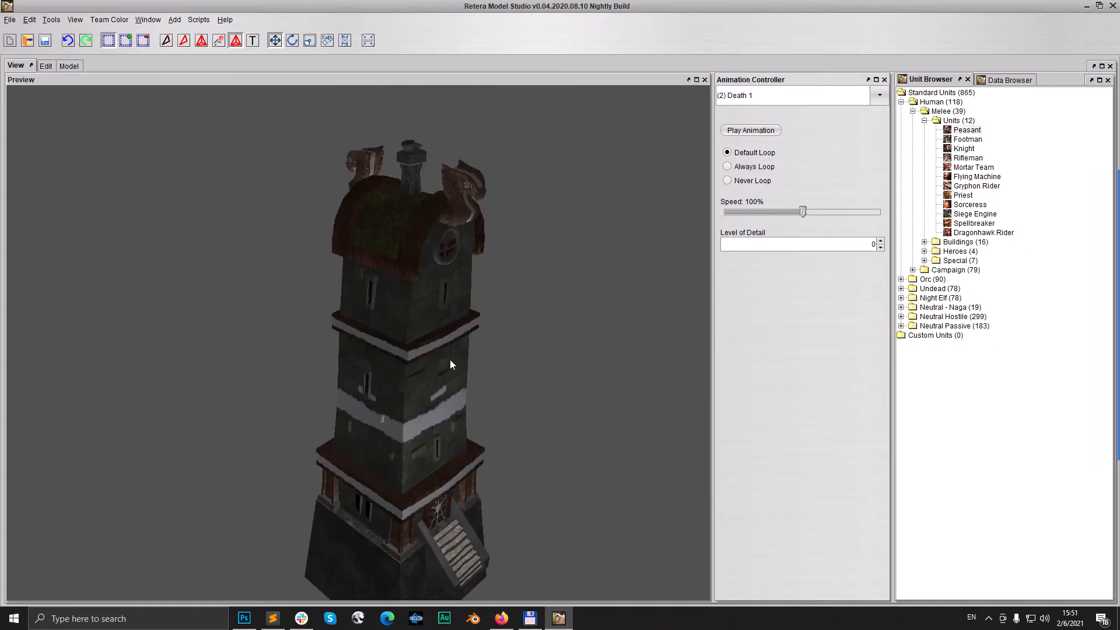
pyautogui.moveTo(492, 402); pyautogui.dragTo(484, 388, button='middle')
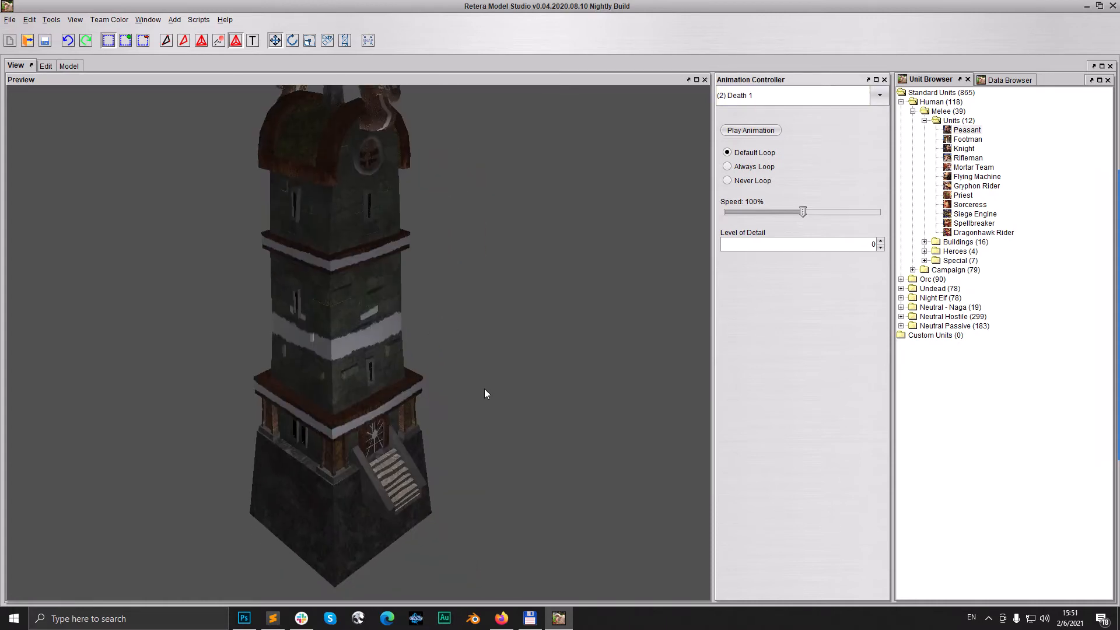
pyautogui.moveTo(478, 396); pyautogui.dragTo(374, 198)
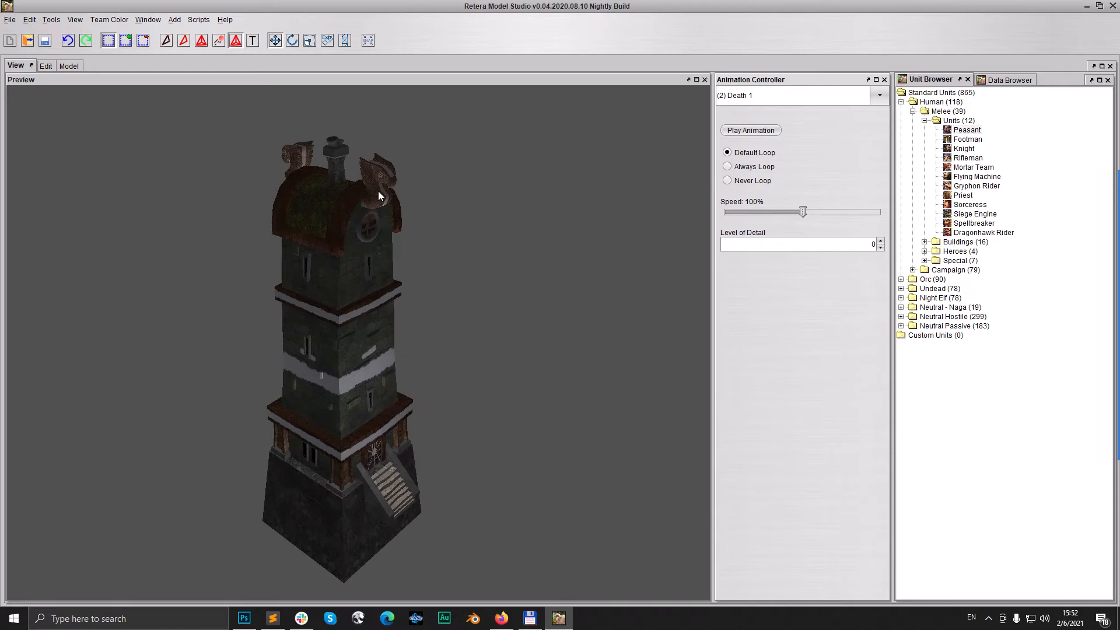
pyautogui.moveTo(383, 315); pyautogui.dragTo(360, 347)
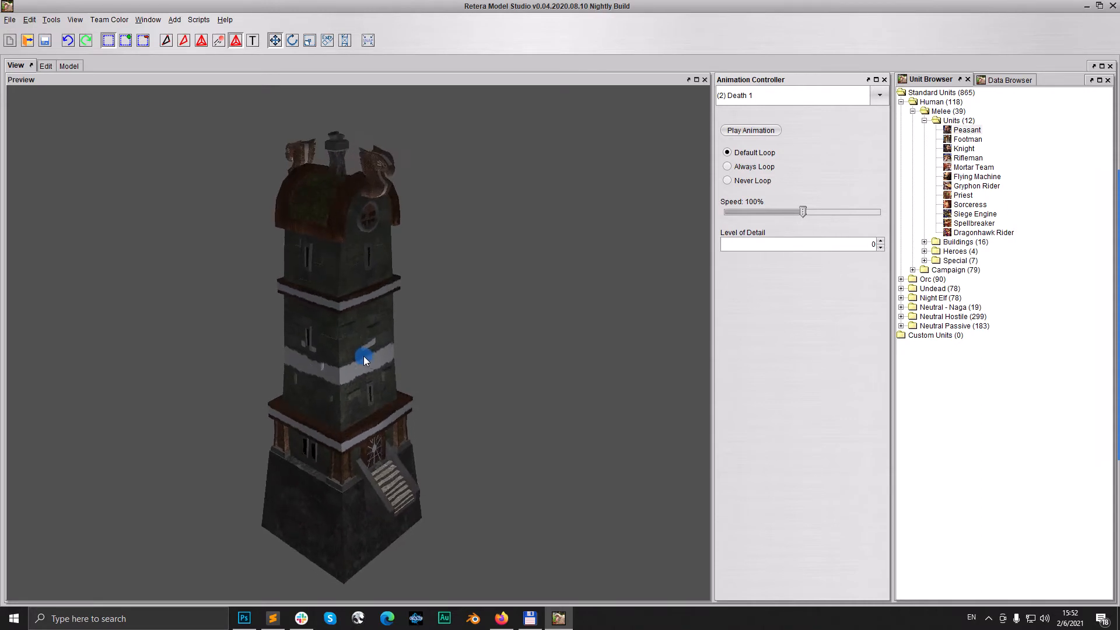
pyautogui.scroll(3, 362, 356)
pyautogui.scroll(-2, 363, 358)
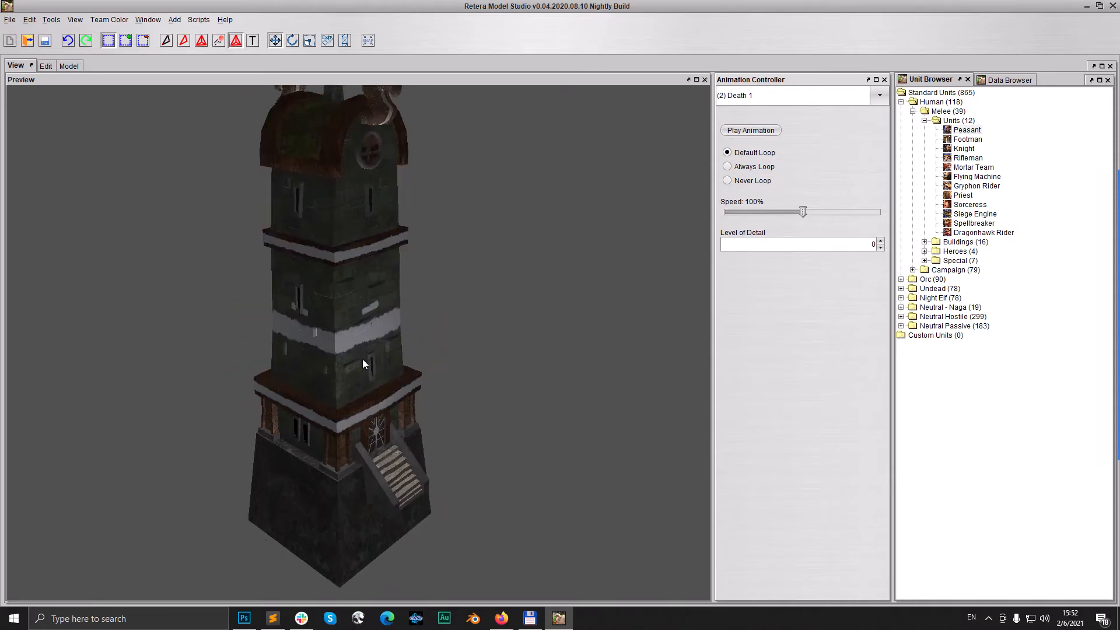
# Step: Open the tower for editing, hide all its meshes, and expand the mesh list and the bones under root_bind_jnt
pyautogui.click(42, 67)
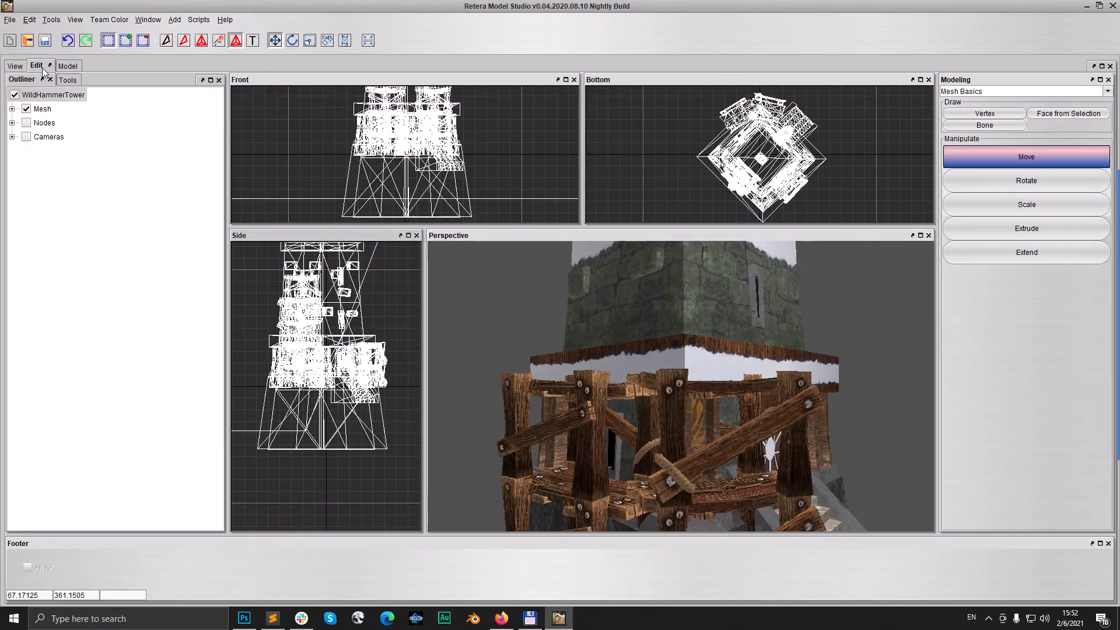
pyautogui.click(26, 109)
pyautogui.click(12, 123)
pyautogui.click(12, 109)
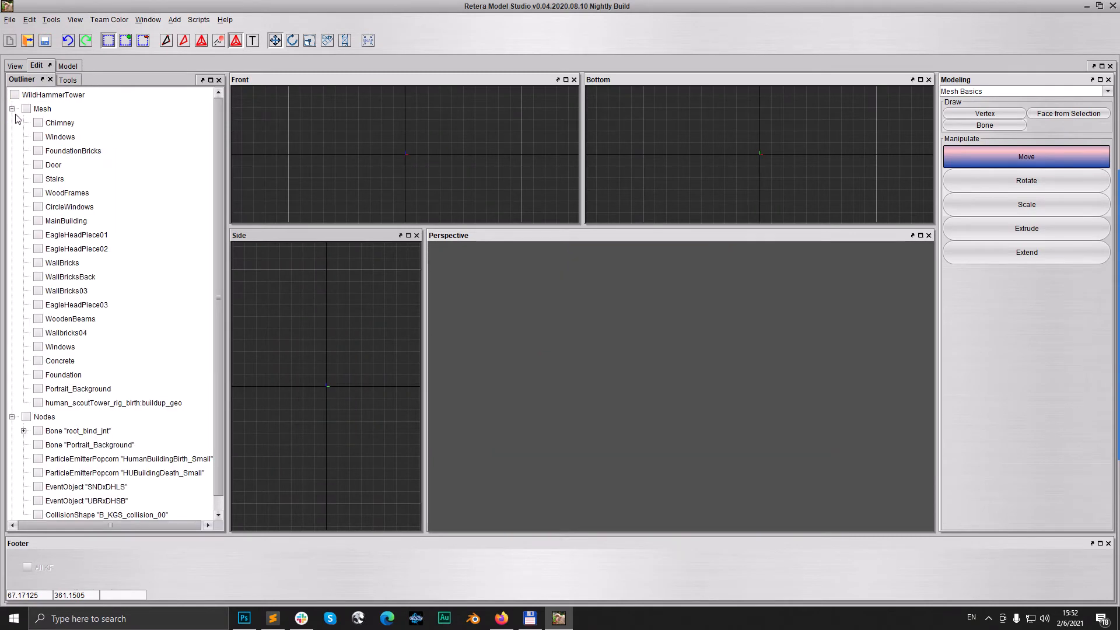
pyautogui.click(23, 430)
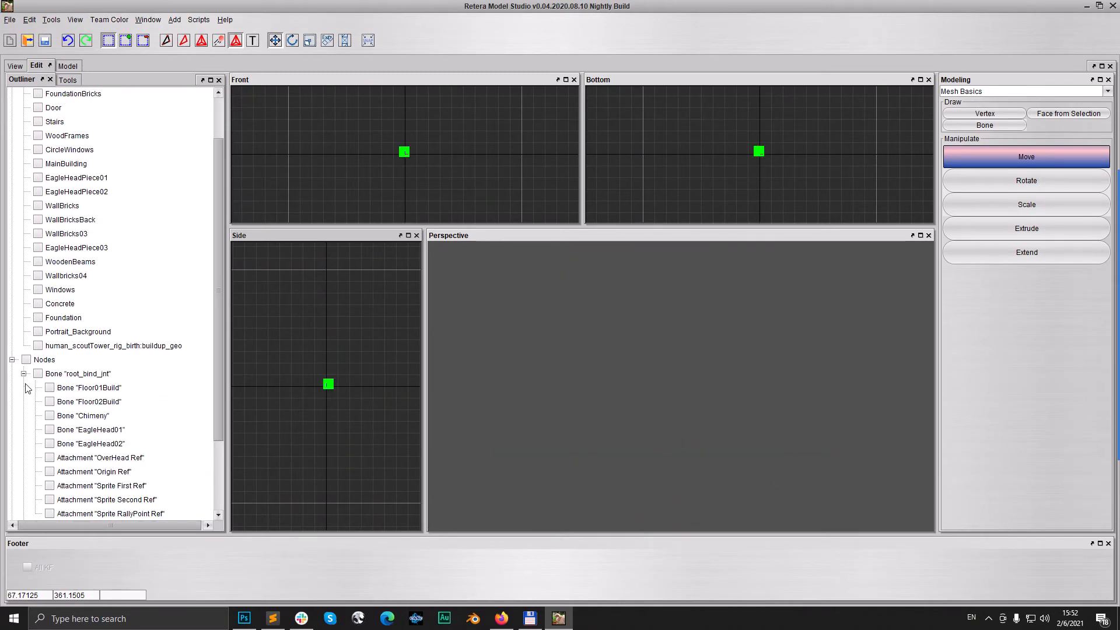
pyautogui.scroll(8, 408, 143)
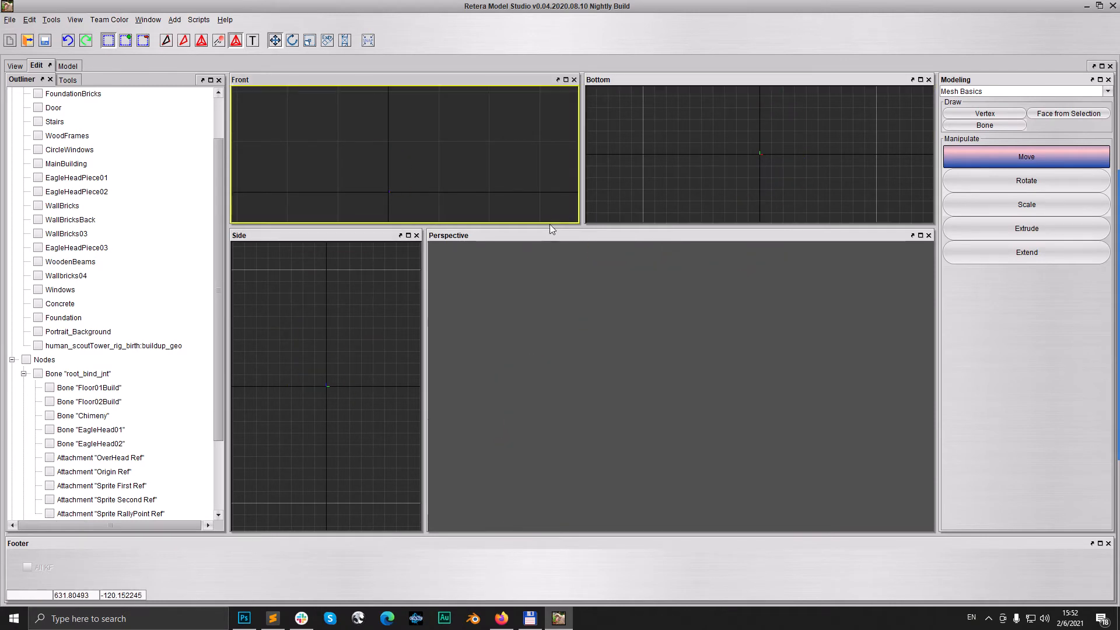
# Step: Resize the viewport layout to give the Front, Bottom and Side views more room
pyautogui.click(560, 356)
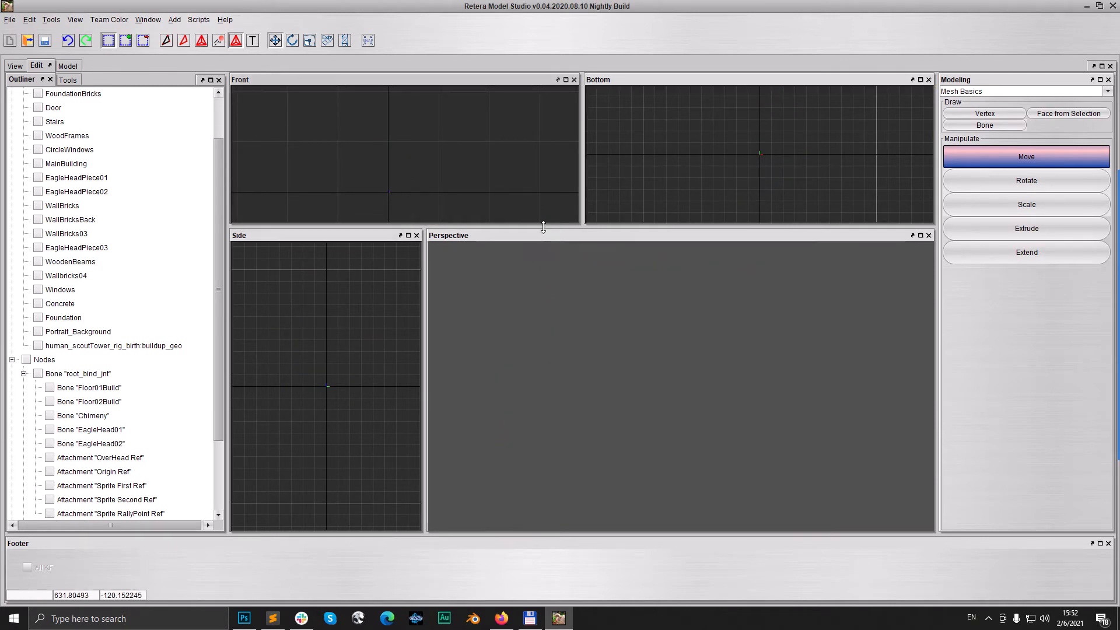
pyautogui.moveTo(542, 229); pyautogui.dragTo(542, 332)
pyautogui.moveTo(424, 415); pyautogui.dragTo(635, 435)
# Step: Show only the WoodFrames and MainBuilding meshes and examine the tower's floors up to the roof
pyautogui.click(38, 135)
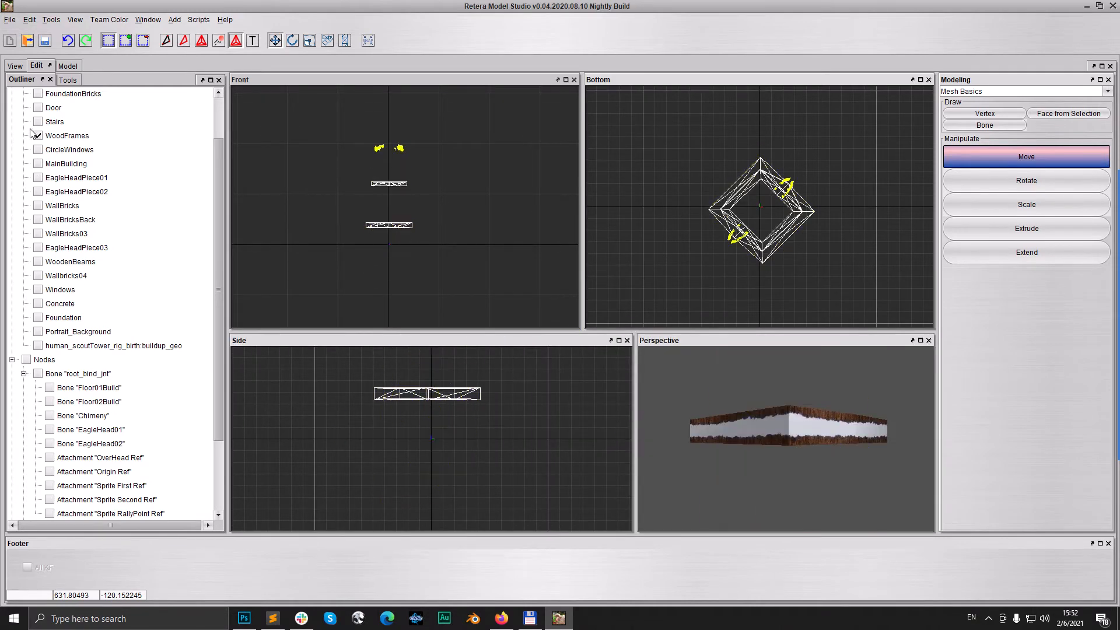
pyautogui.scroll(3, 37, 111)
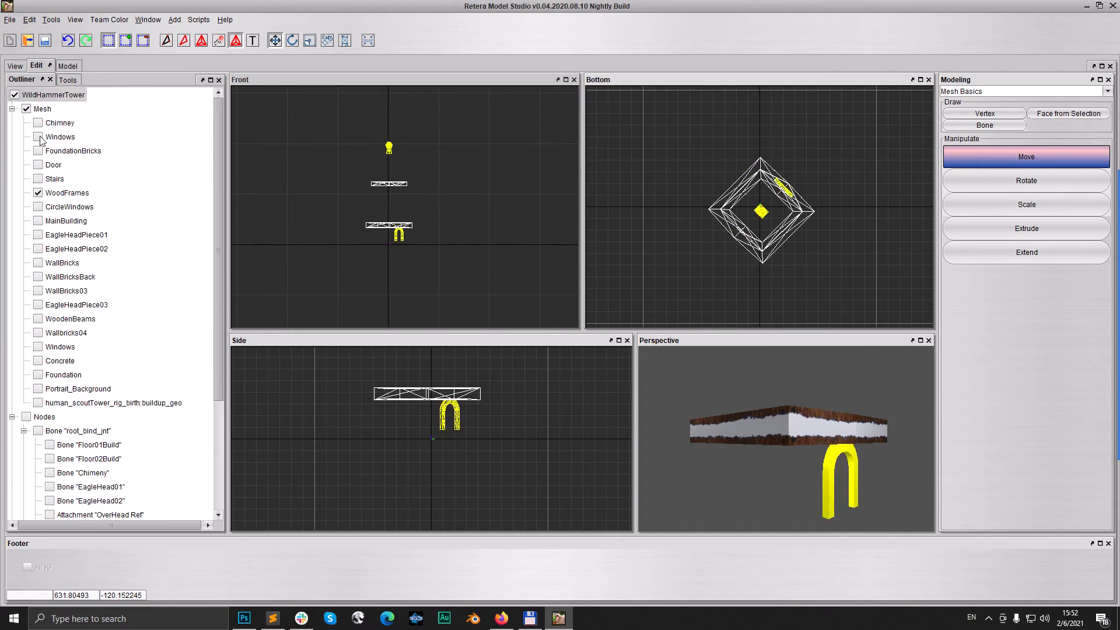
pyautogui.click(37, 220)
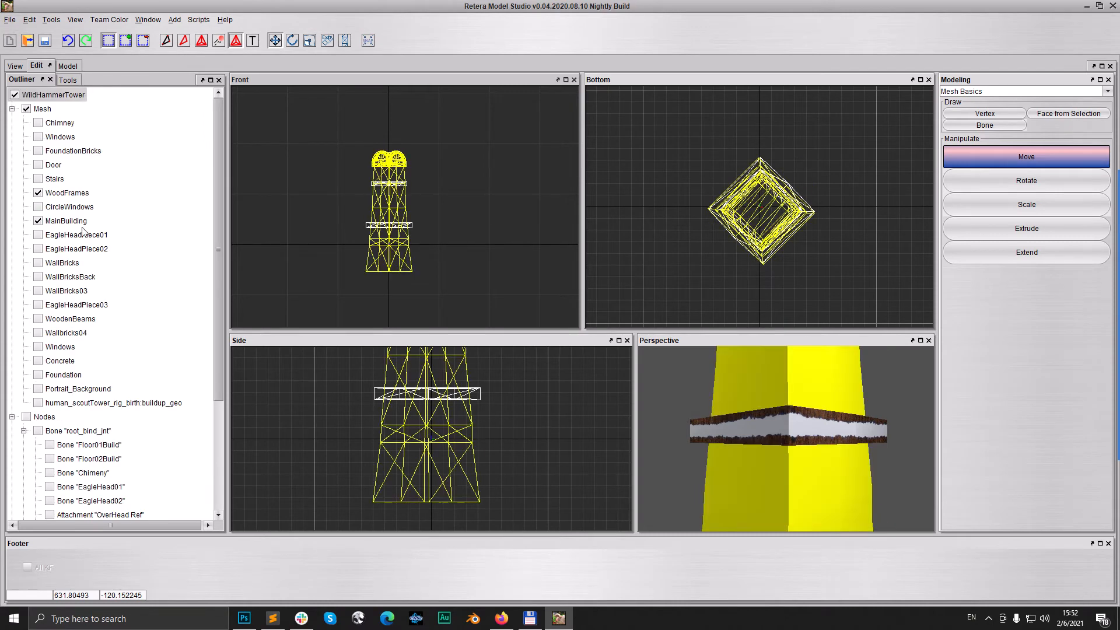
pyautogui.moveTo(801, 467); pyautogui.dragTo(790, 464)
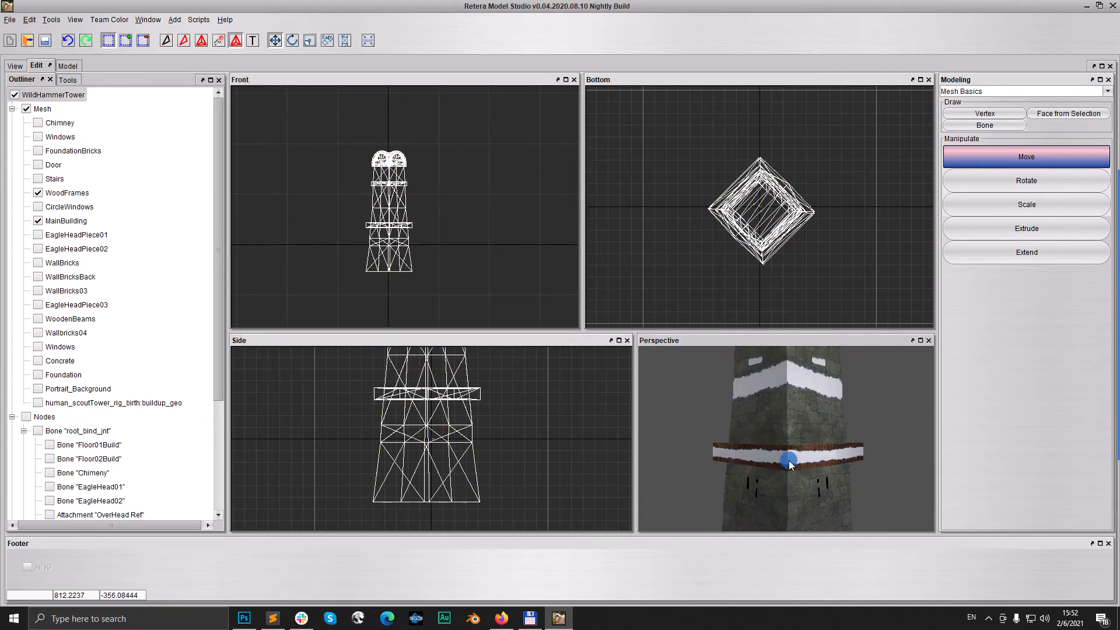
pyautogui.scroll(-3, 800, 464)
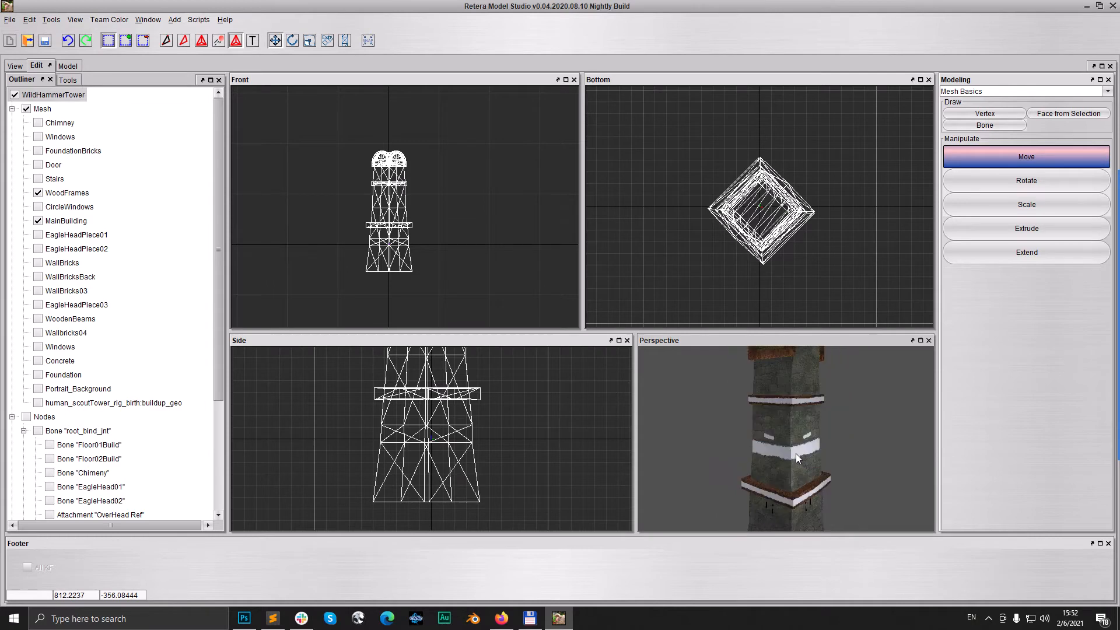
pyautogui.scroll(-3, 787, 470)
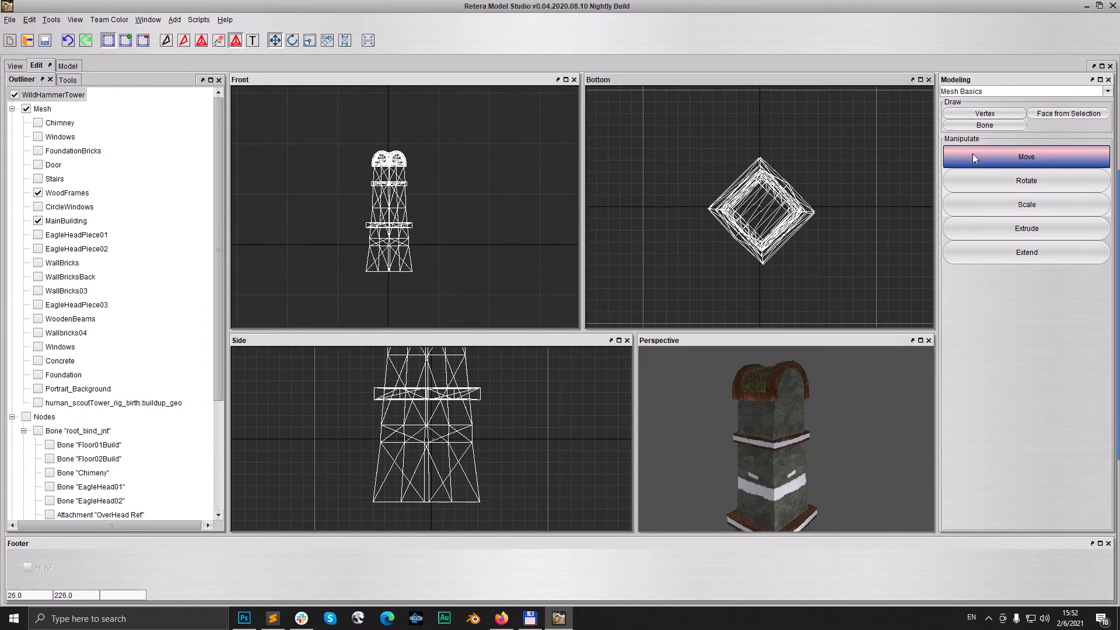
# Step: Draw a new bone beside the tower and name it Floor3Death
pyautogui.click(985, 125)
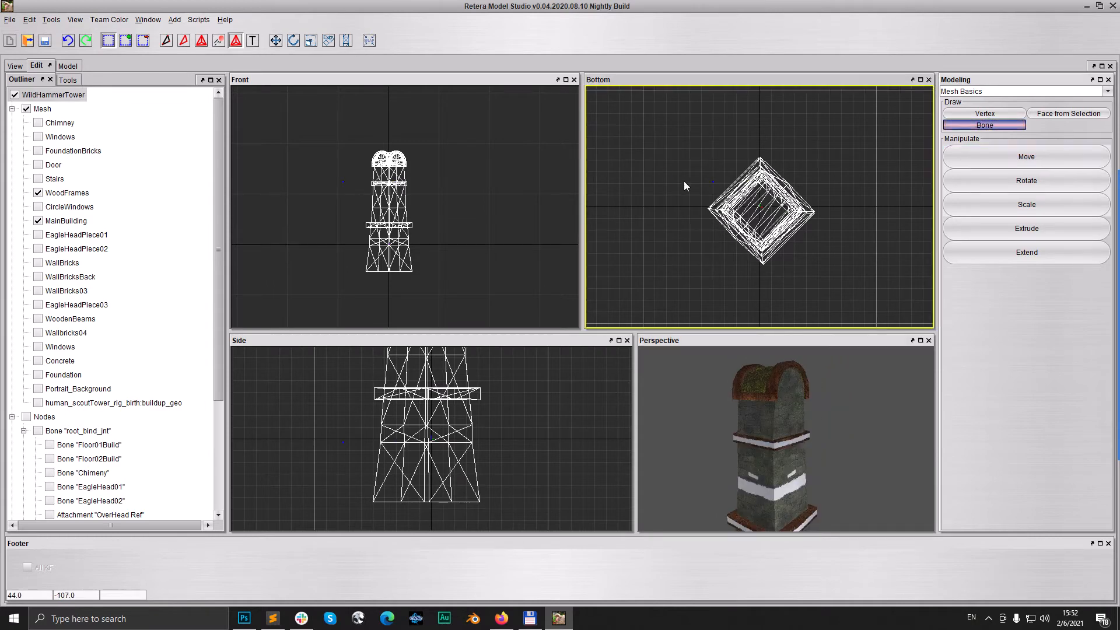
pyautogui.click(1061, 154)
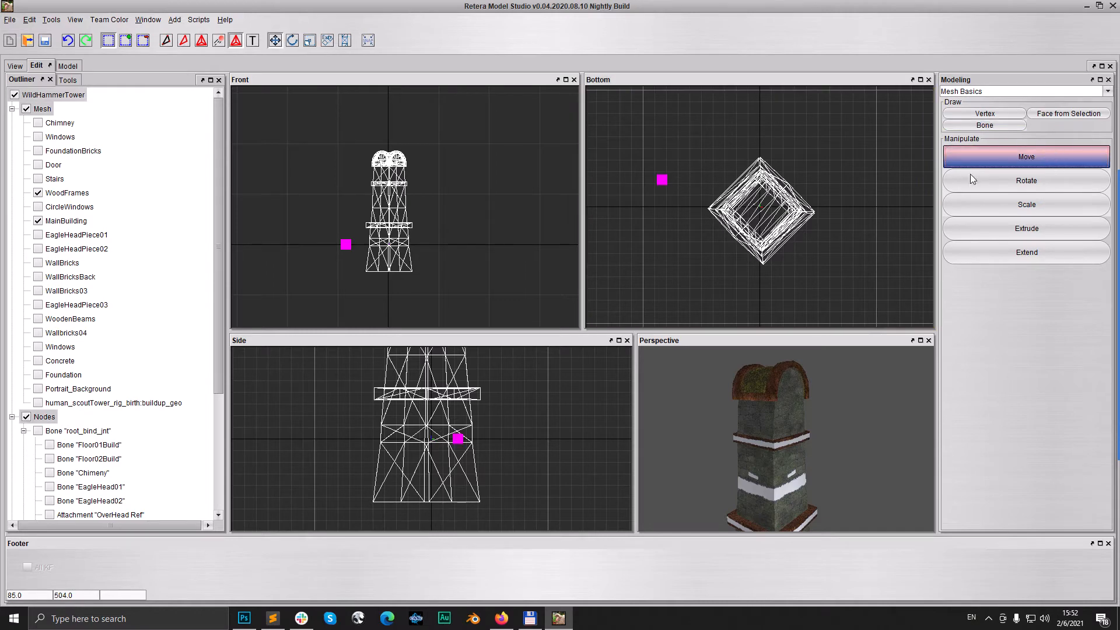
pyautogui.rightClick(648, 124)
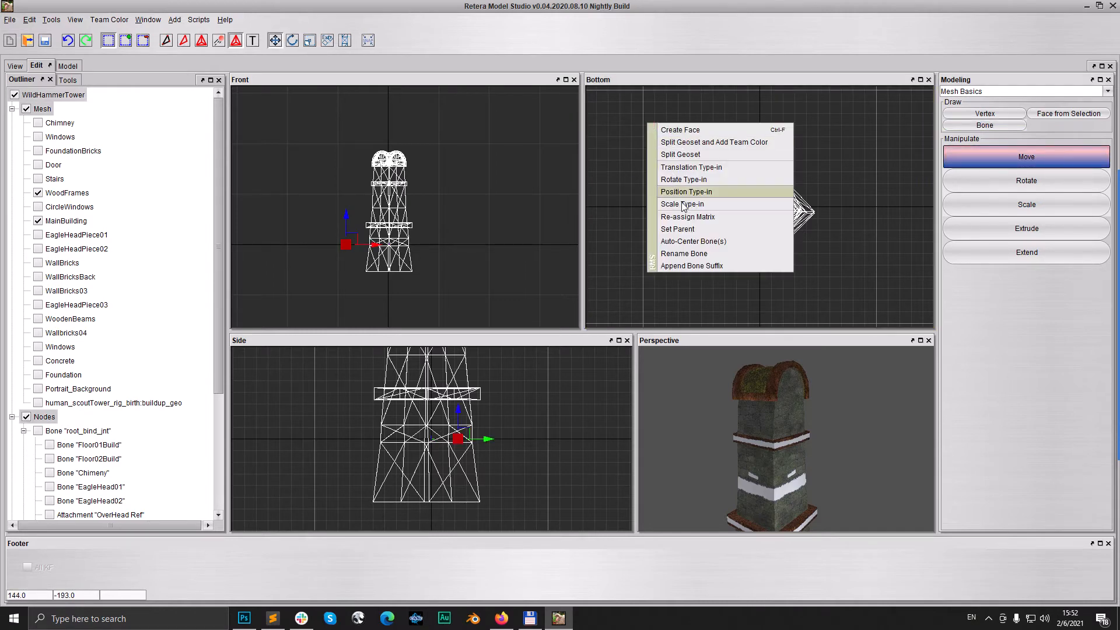
pyautogui.click(697, 255)
pyautogui.write('Floor')
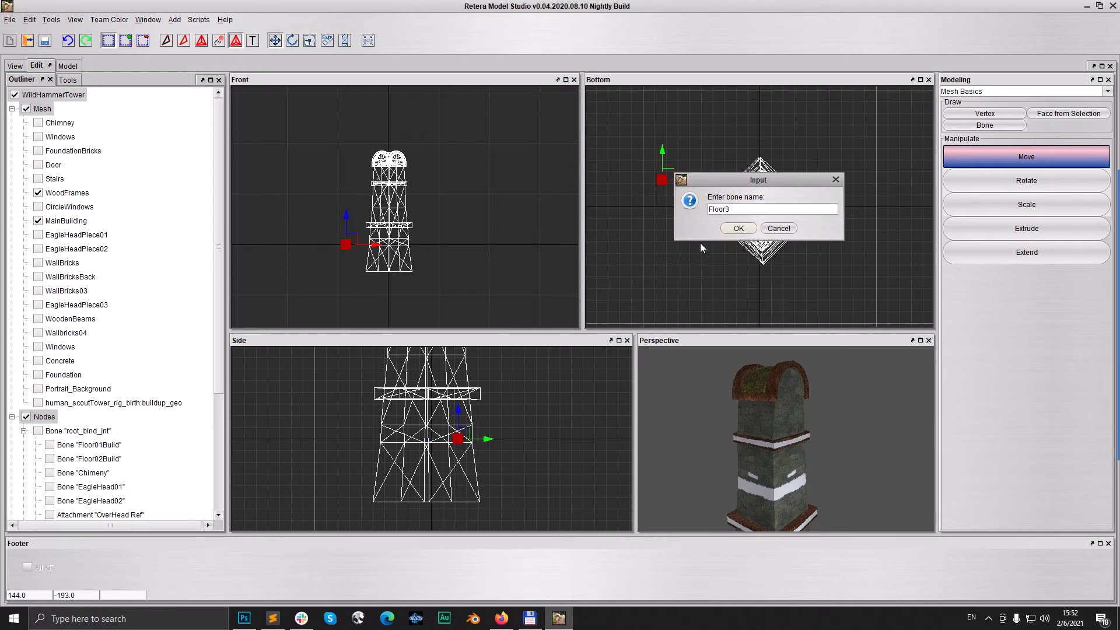
pyautogui.write('3Death')
pyautogui.click(730, 229)
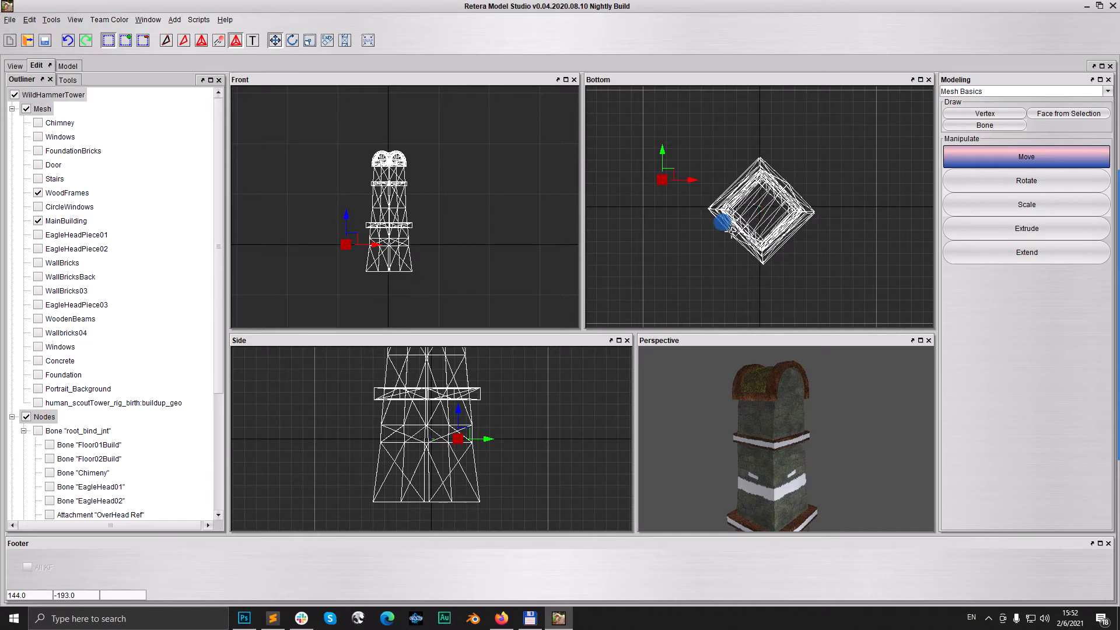
# Step: Set Floor02Build as the parent of the Floor3Death bone
pyautogui.rightClick(688, 137)
pyautogui.click(731, 246)
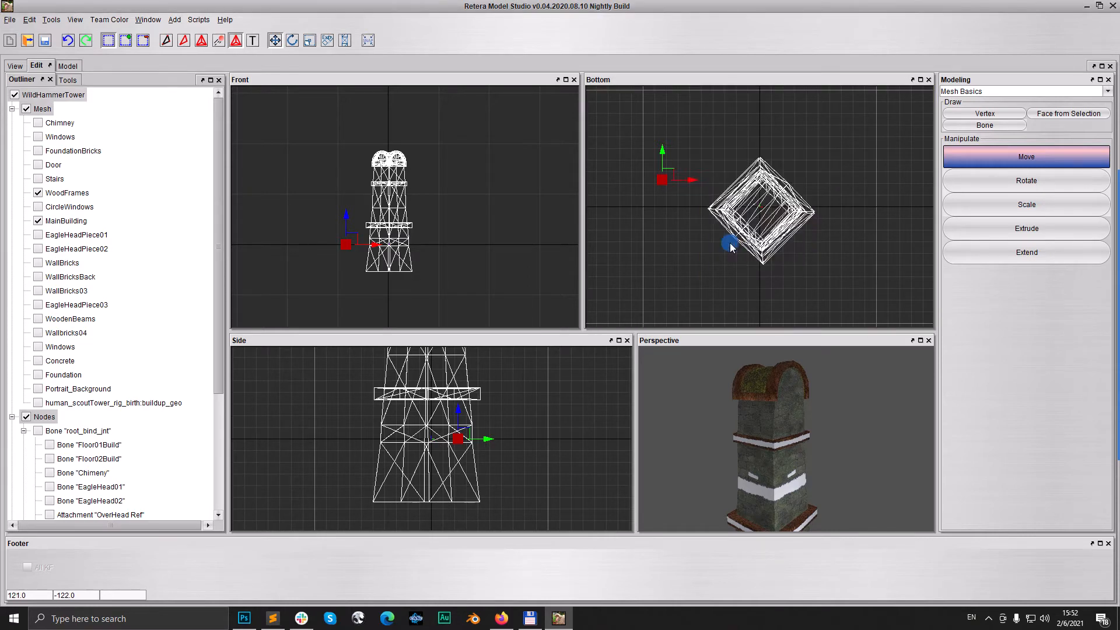
pyautogui.click(750, 208)
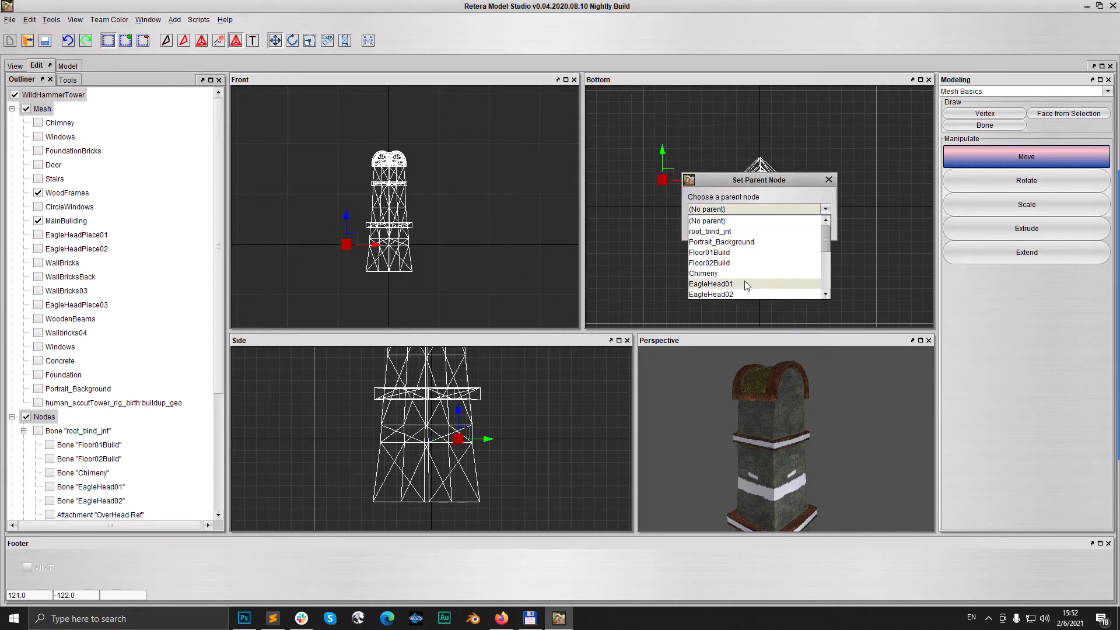
pyautogui.click(744, 262)
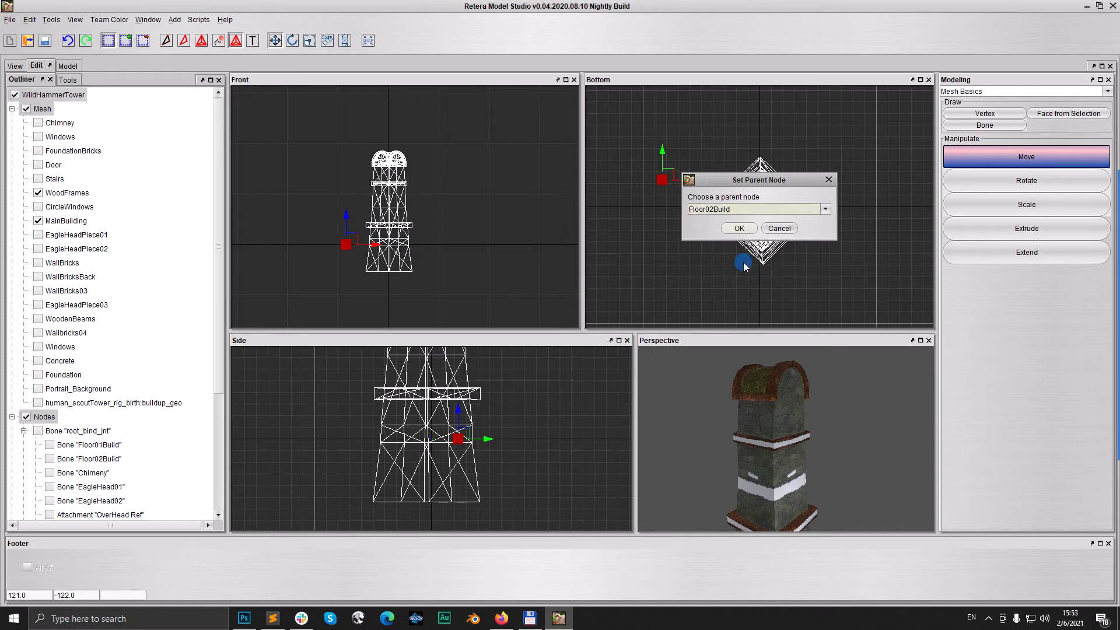
pyautogui.click(736, 226)
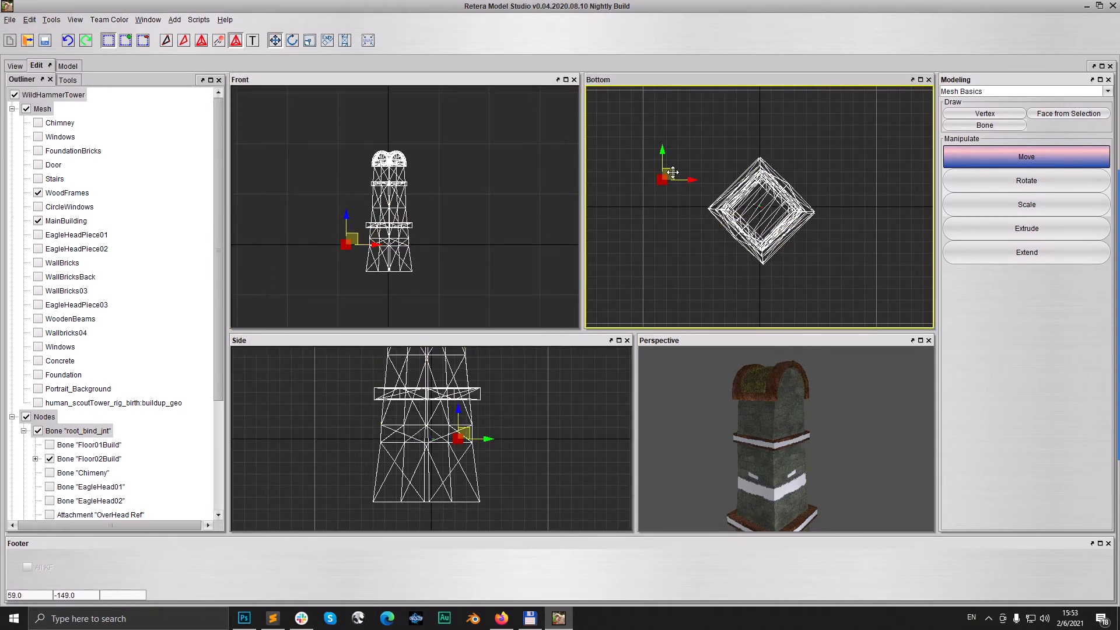
# Step: Move the Floor3Death bone to the tower's central axis and raise it into the top floor below the roof
pyautogui.moveTo(665, 178); pyautogui.dragTo(773, 202)
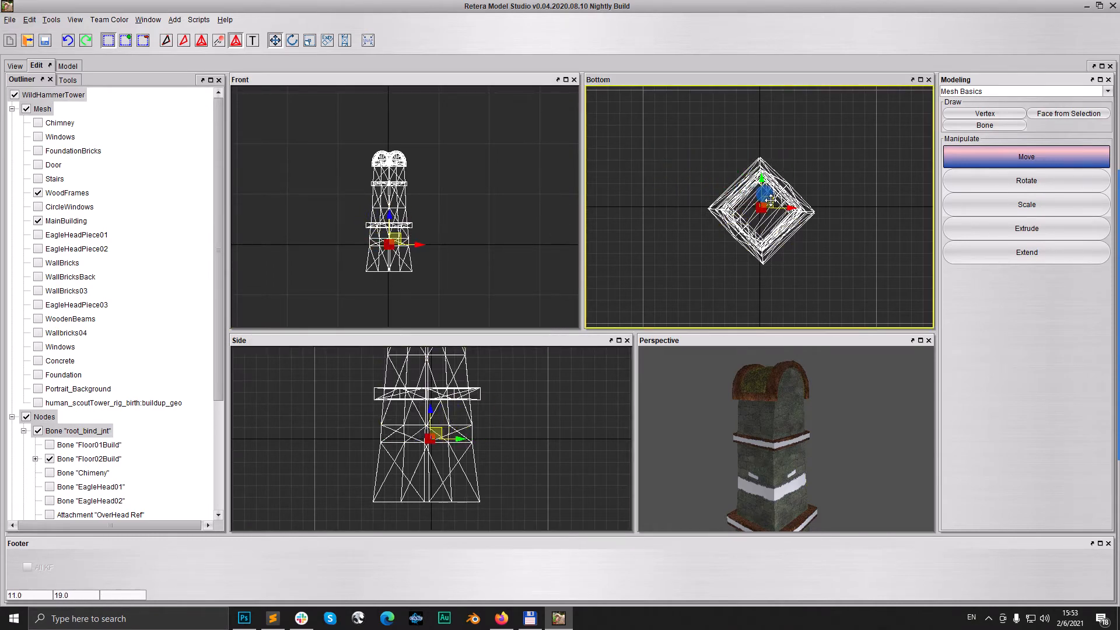
pyautogui.moveTo(390, 216); pyautogui.dragTo(396, 146)
pyautogui.scroll(3, 397, 145)
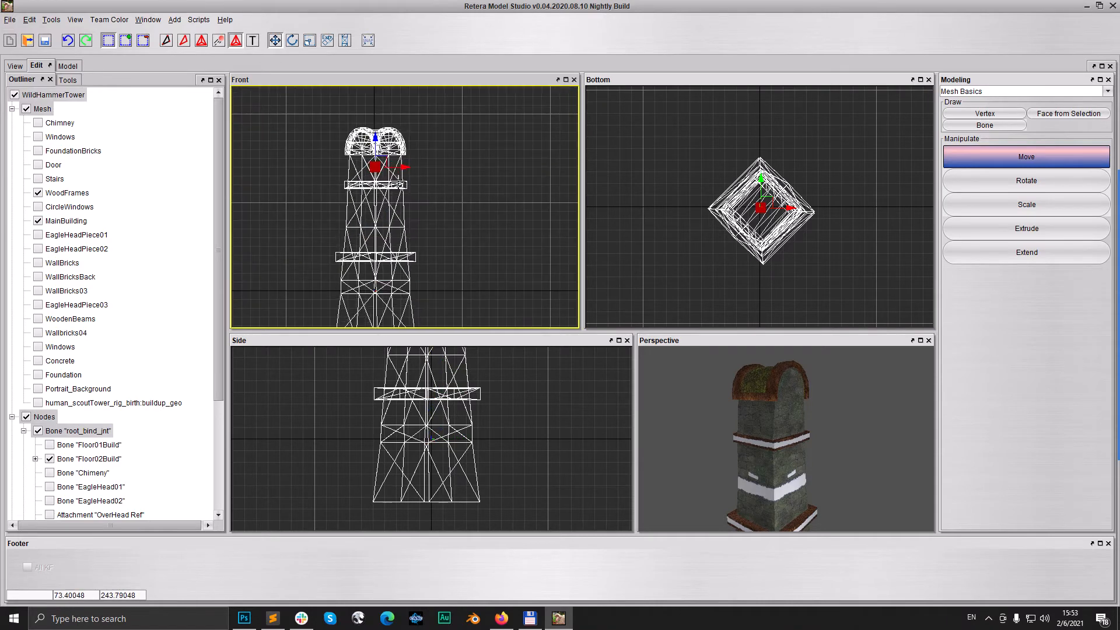
# Step: Show the upper Windows, CircleWindows, WallBricks, WallBricksBack, WallBricks03 and Wallbricks04 meshes as well
pyautogui.click(39, 137)
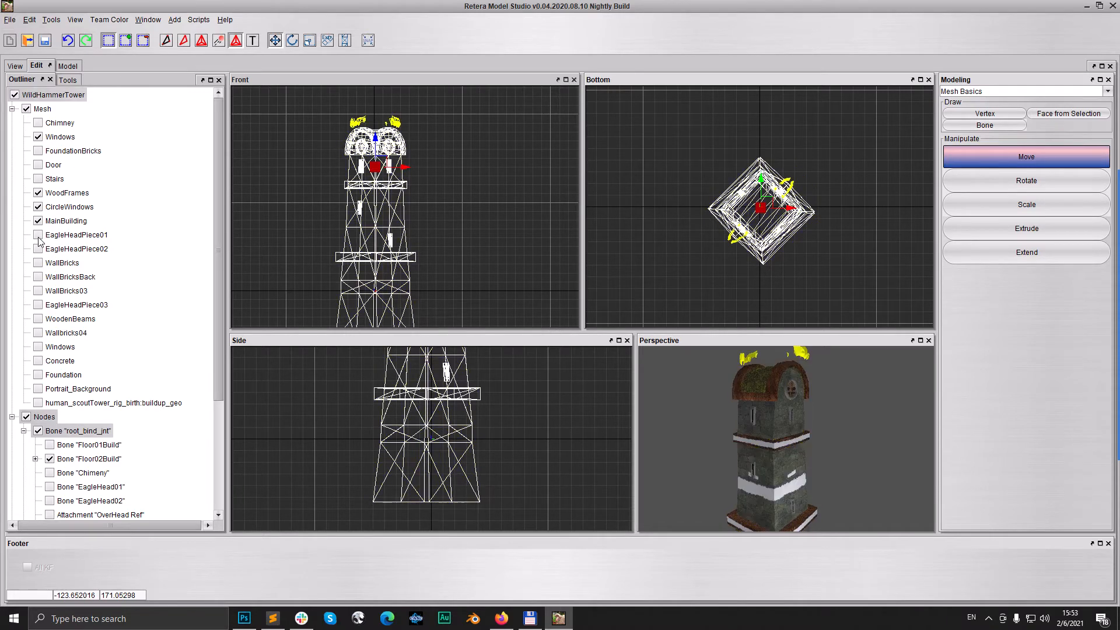
pyautogui.click(38, 263)
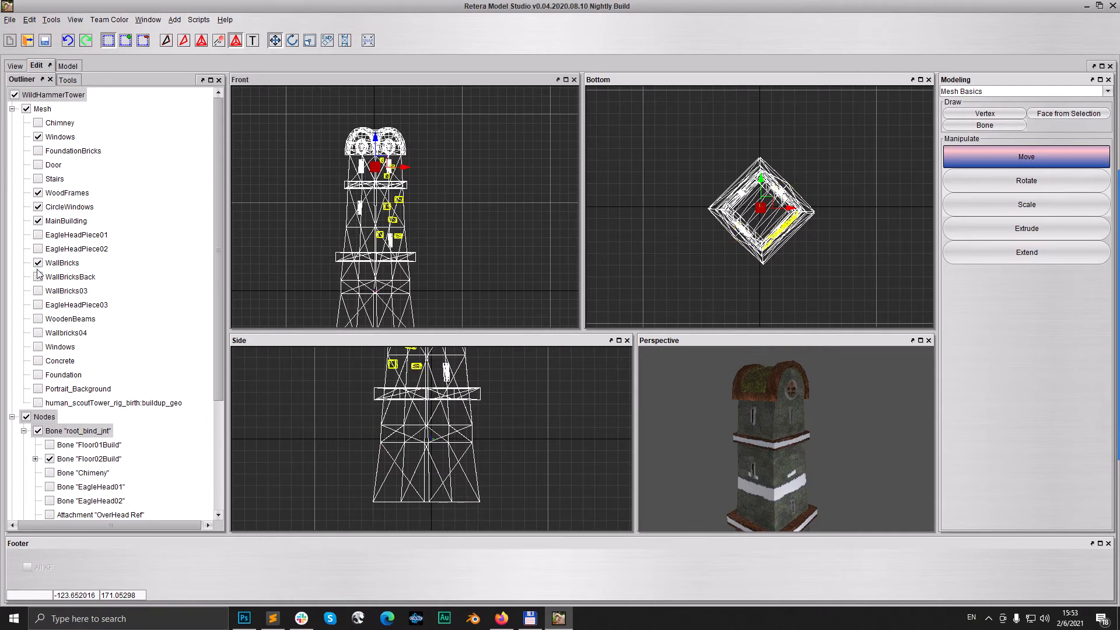
pyautogui.click(38, 277)
pyautogui.click(38, 291)
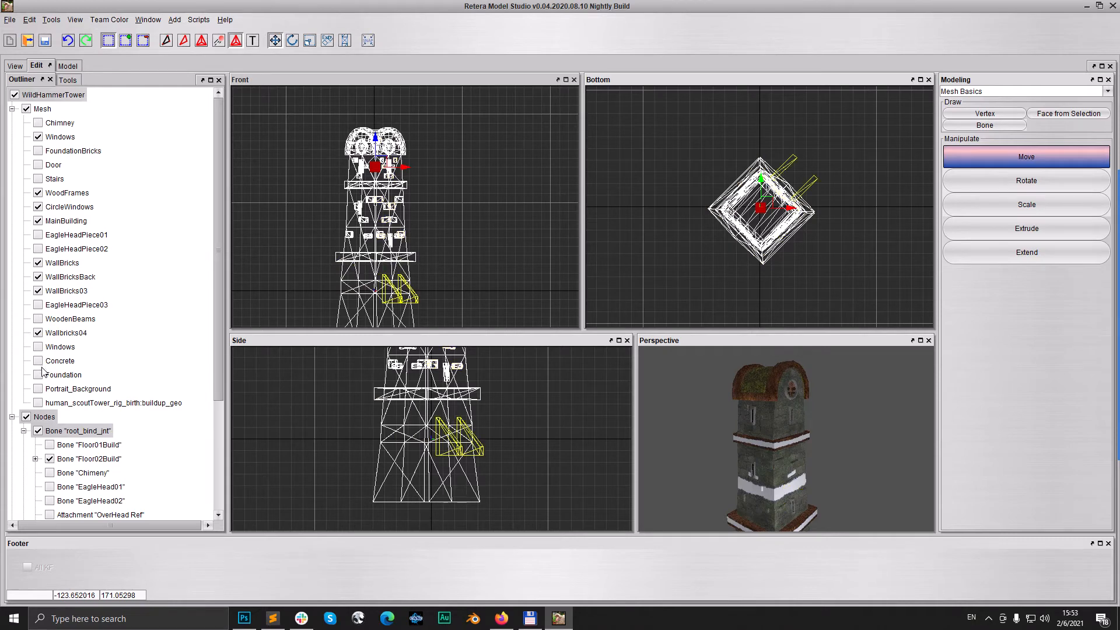
pyautogui.scroll(3, 378, 95)
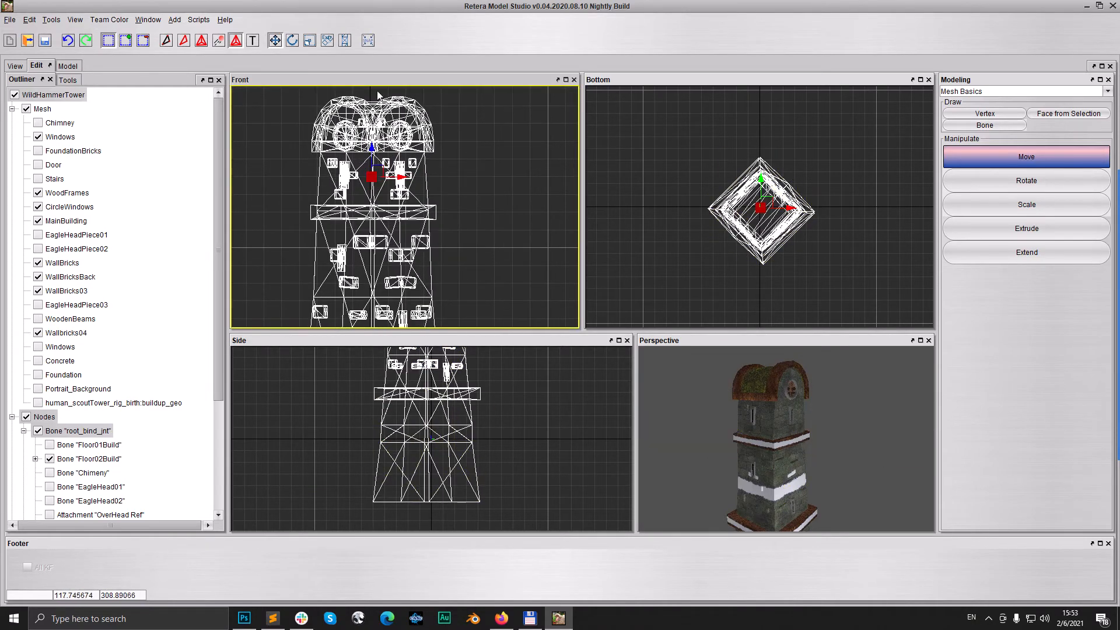
# Step: Select the vertices of the roof and top floor above the upper wood frame and reassign their matrix to the Floor3Death bone
pyautogui.click(165, 41)
pyautogui.hotkey('ctrl', 'a')
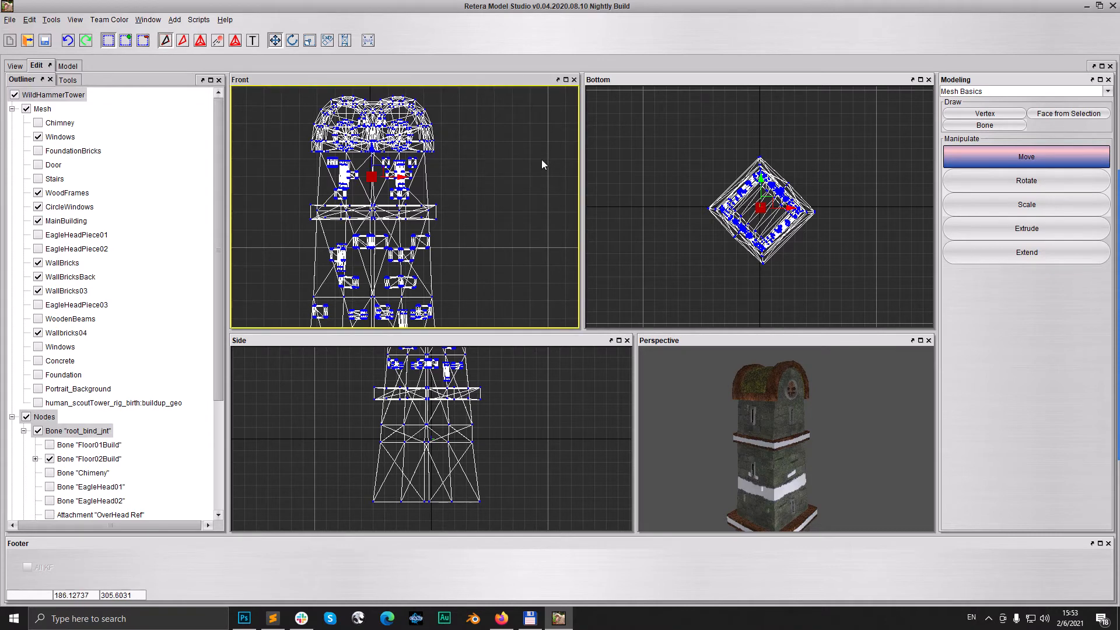
pyautogui.moveTo(541, 164); pyautogui.dragTo(541, 195, button='middle')
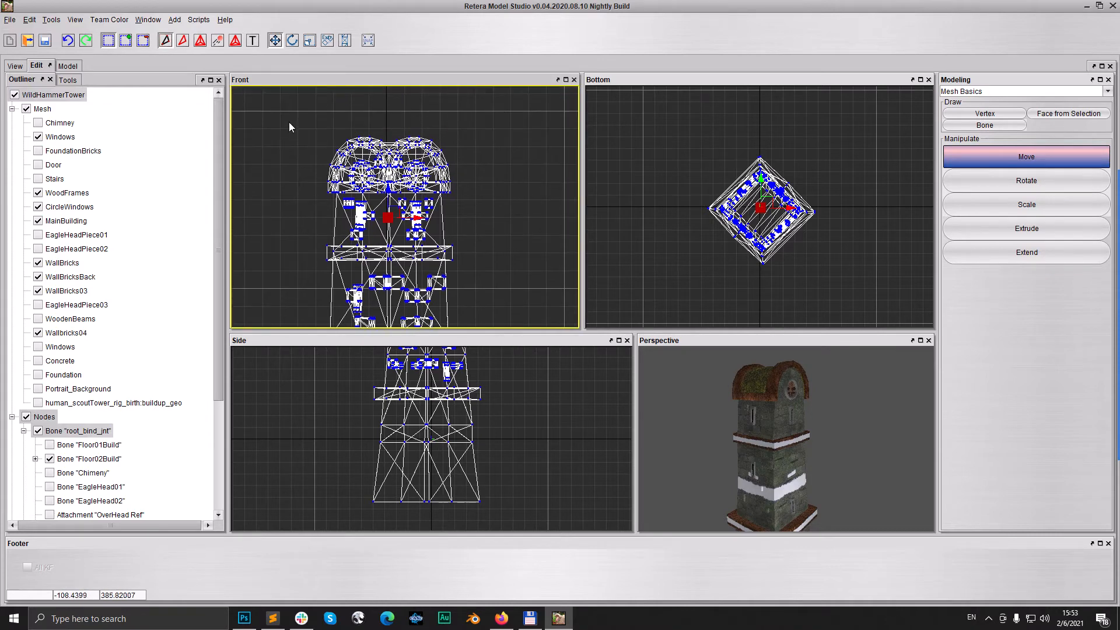
pyautogui.moveTo(289, 121); pyautogui.dragTo(500, 245)
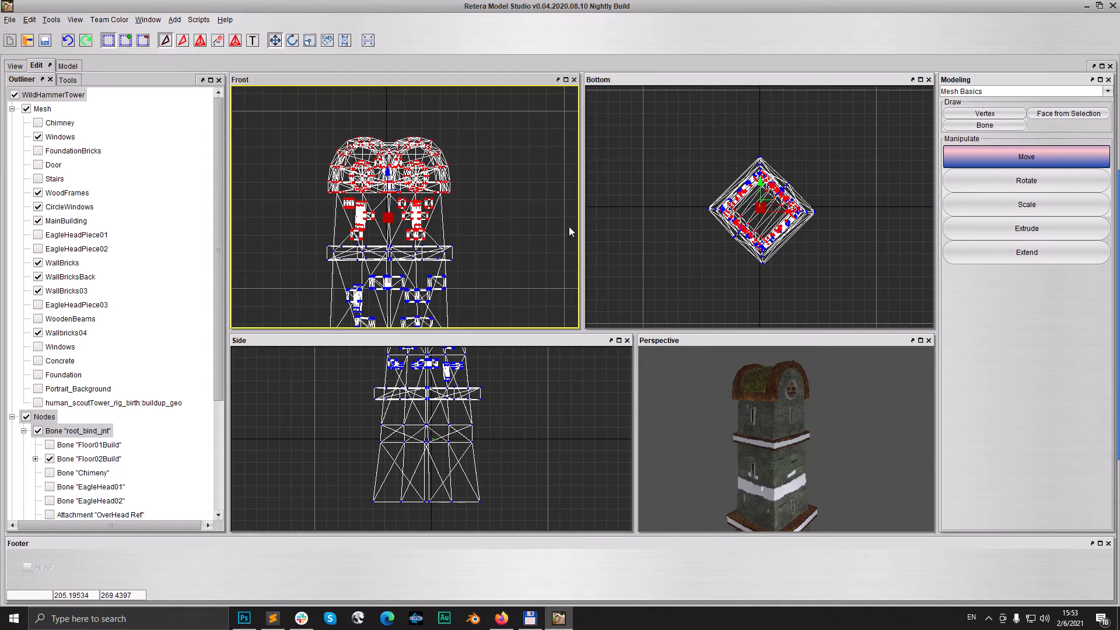
pyautogui.rightClick(493, 167)
pyautogui.click(540, 254)
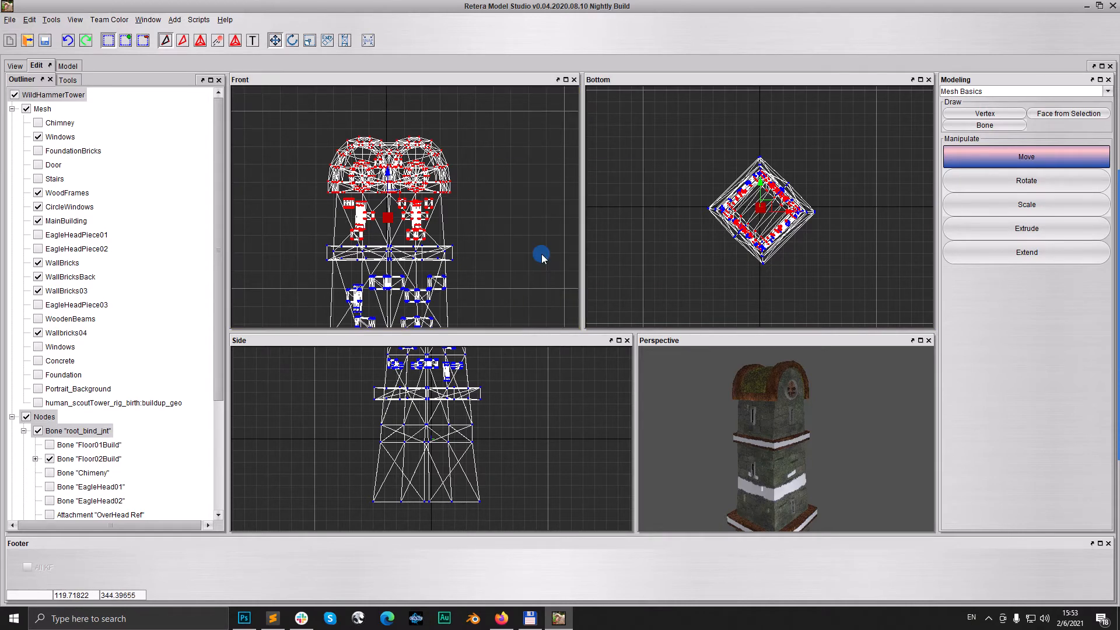
pyautogui.click(492, 213)
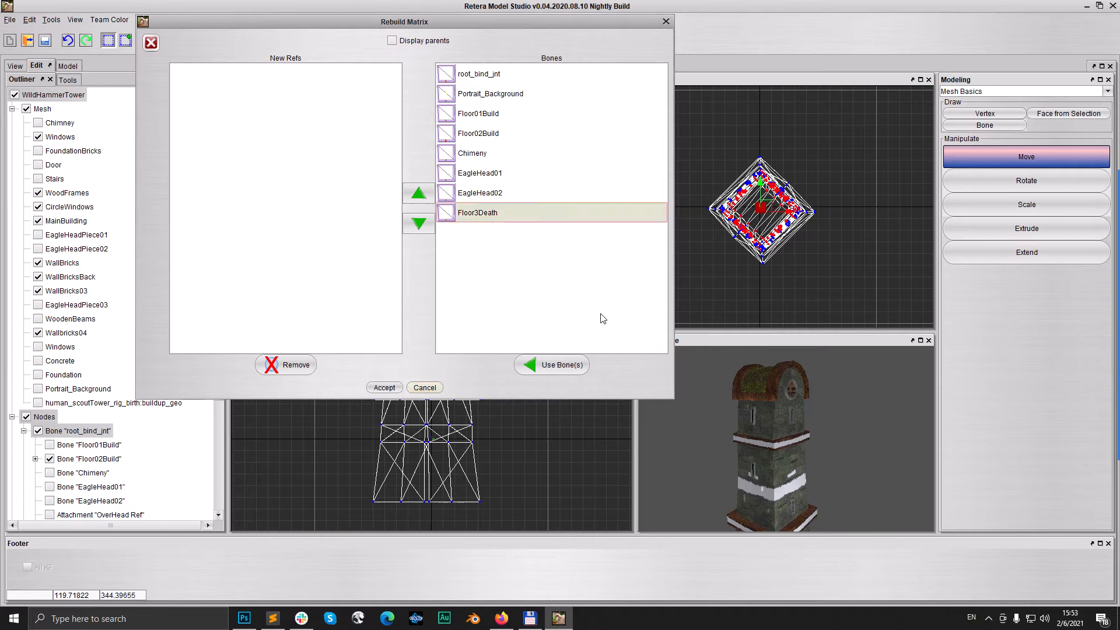
pyautogui.click(552, 365)
pyautogui.click(385, 388)
pyautogui.click(508, 142)
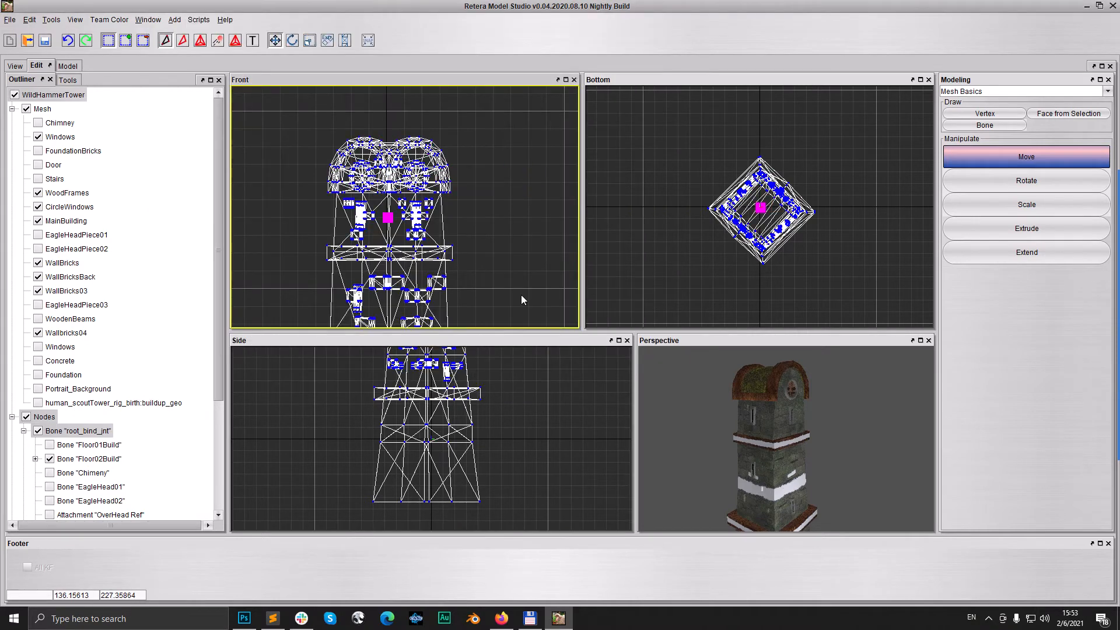
# Step: Inspect the tower after the bone assignment and return to the animation preview with the whole tower in view
pyautogui.moveTo(758, 413); pyautogui.dragTo(808, 423, button='middle')
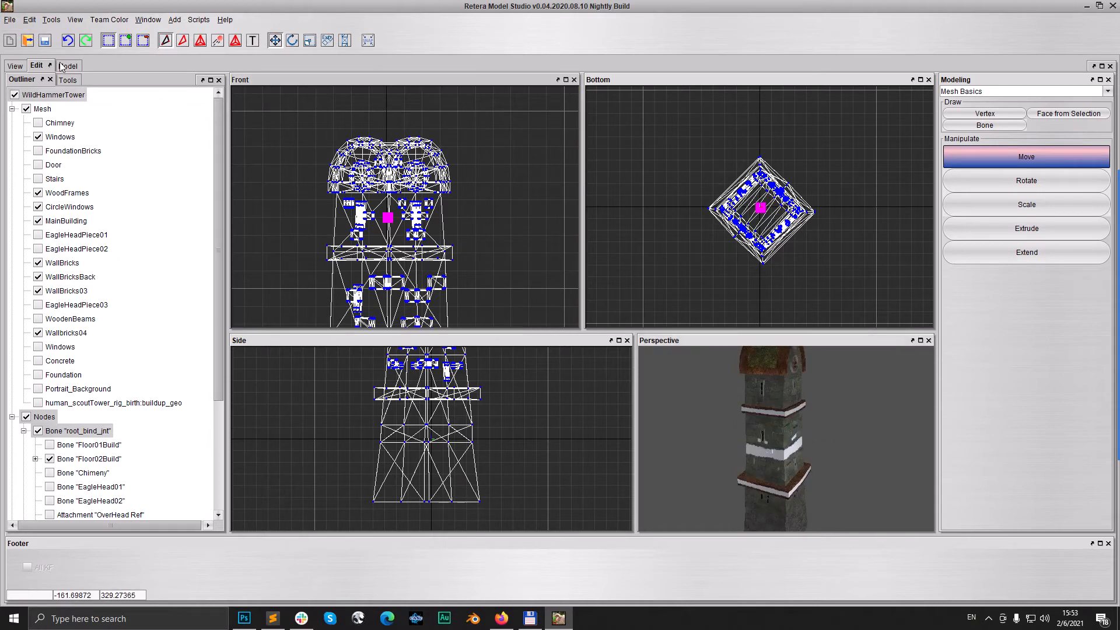
pyautogui.click(15, 66)
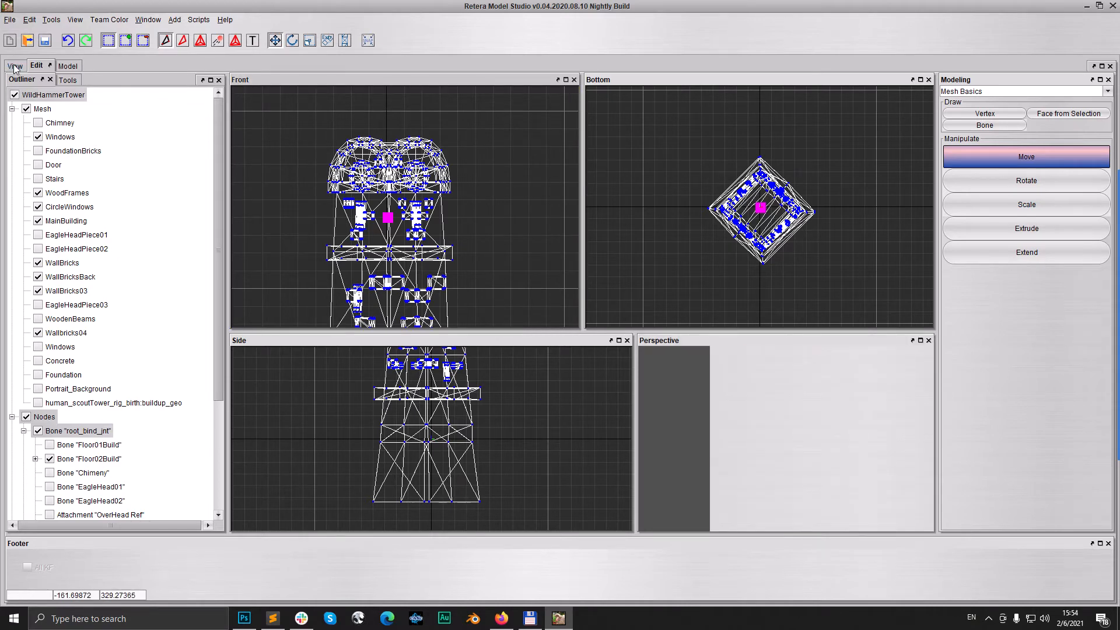
pyautogui.scroll(-3, 327, 254)
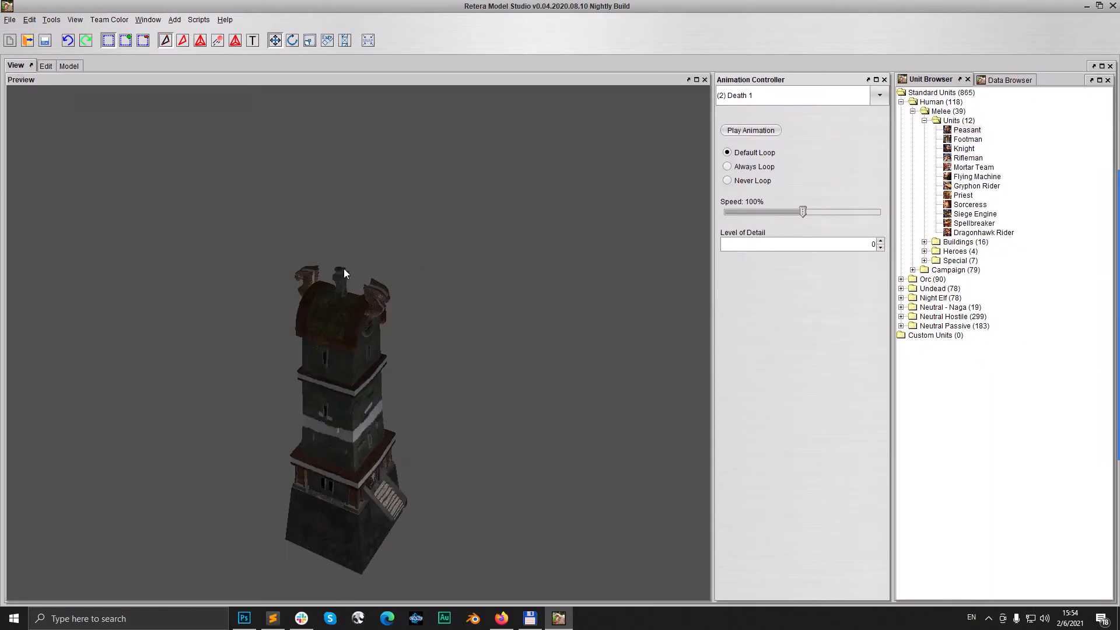
# Step: Check the tower in the animation preview, return to editing, hide all meshes and nodes, and save the model
pyautogui.scroll(3, 338, 260)
pyautogui.moveTo(338, 268)
pyautogui.mouseDown()
pyautogui.moveTo(299, 271)
pyautogui.moveTo(325, 268)
pyautogui.mouseUp()
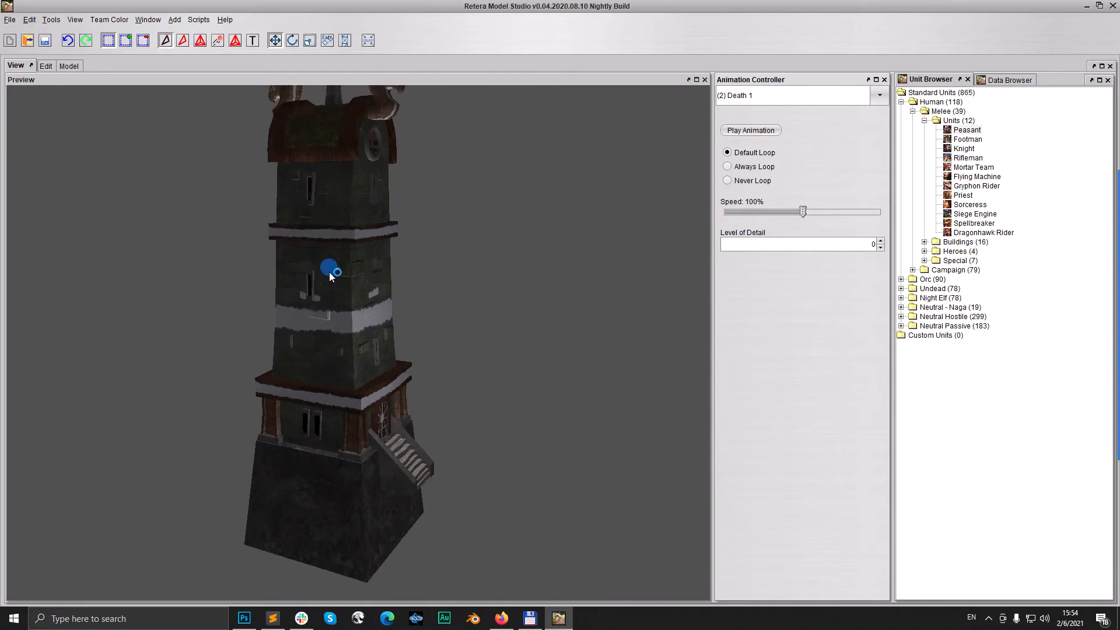
pyautogui.click(45, 66)
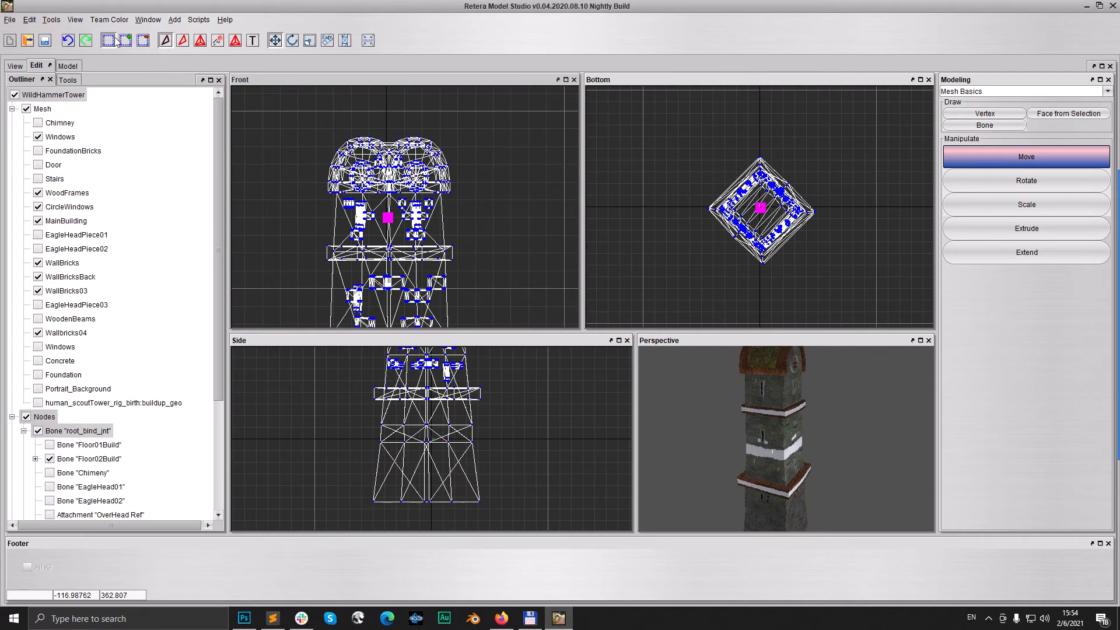
pyautogui.click(27, 109)
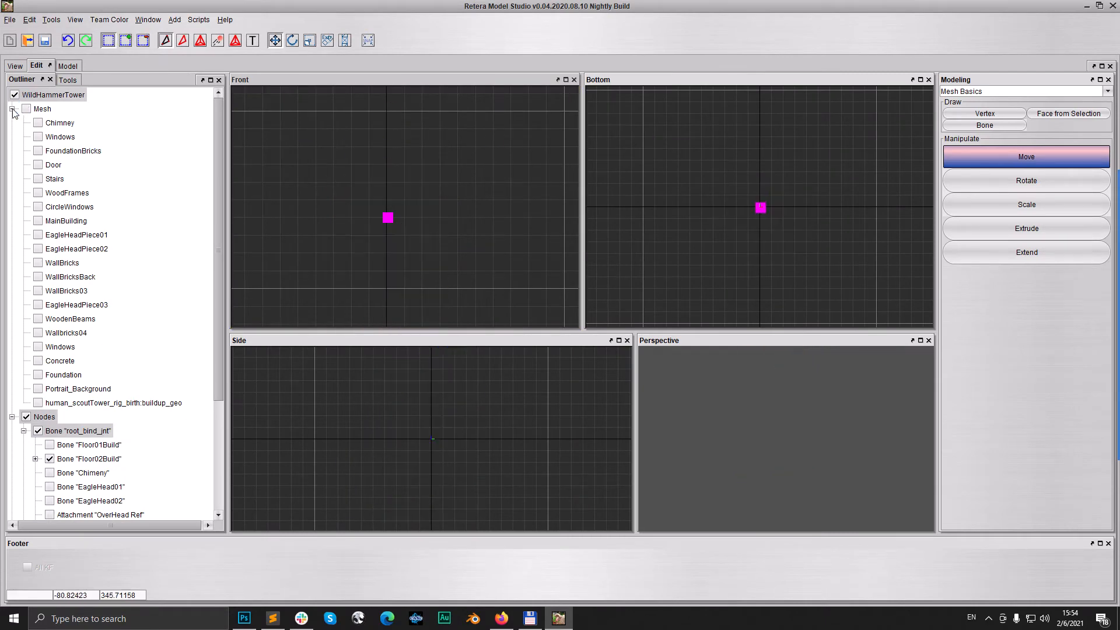
pyautogui.click(12, 109)
pyautogui.click(26, 123)
pyautogui.click(12, 123)
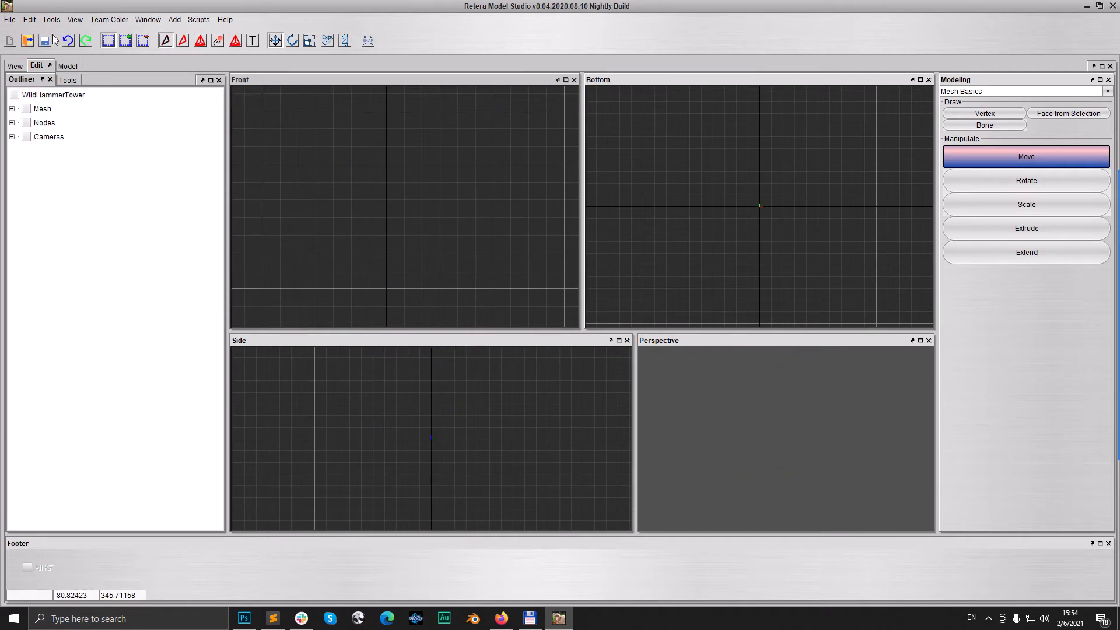
pyautogui.click(45, 40)
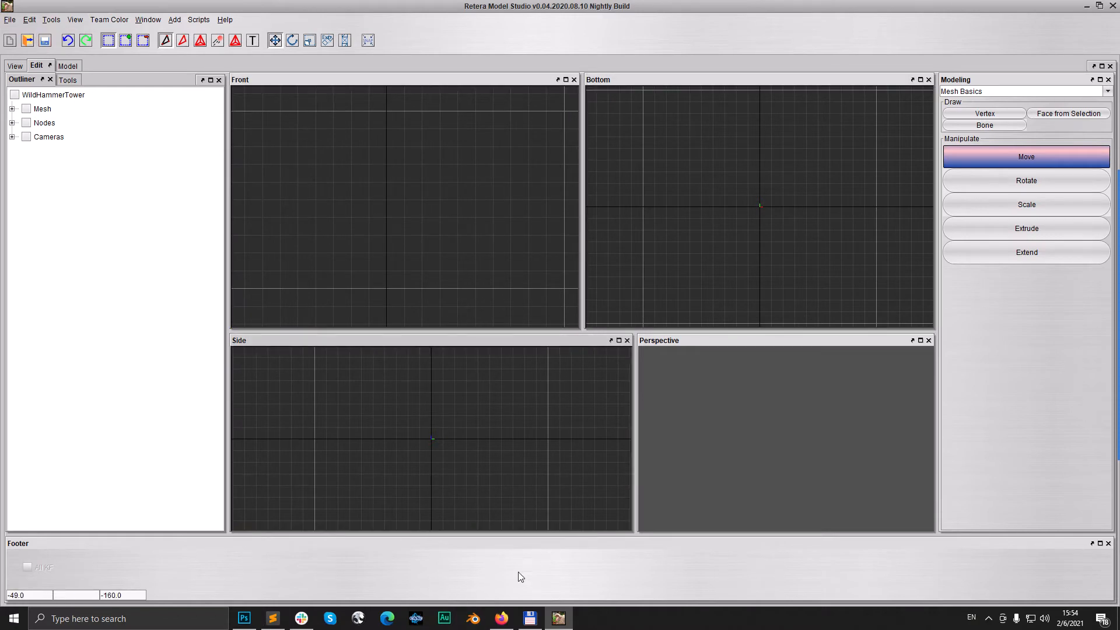
# Step: Switch to Sublime Text and search WildHammerTower.mdl for "bone", stepping through the bone definitions
pyautogui.click(273, 618)
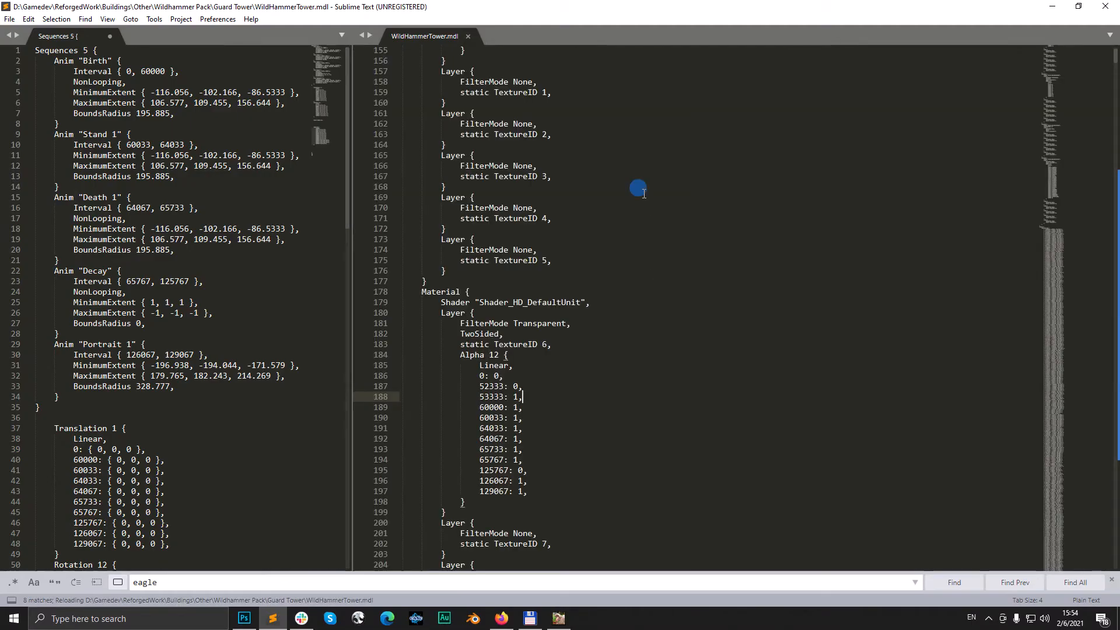
pyautogui.hotkey('ctrl', 'f')
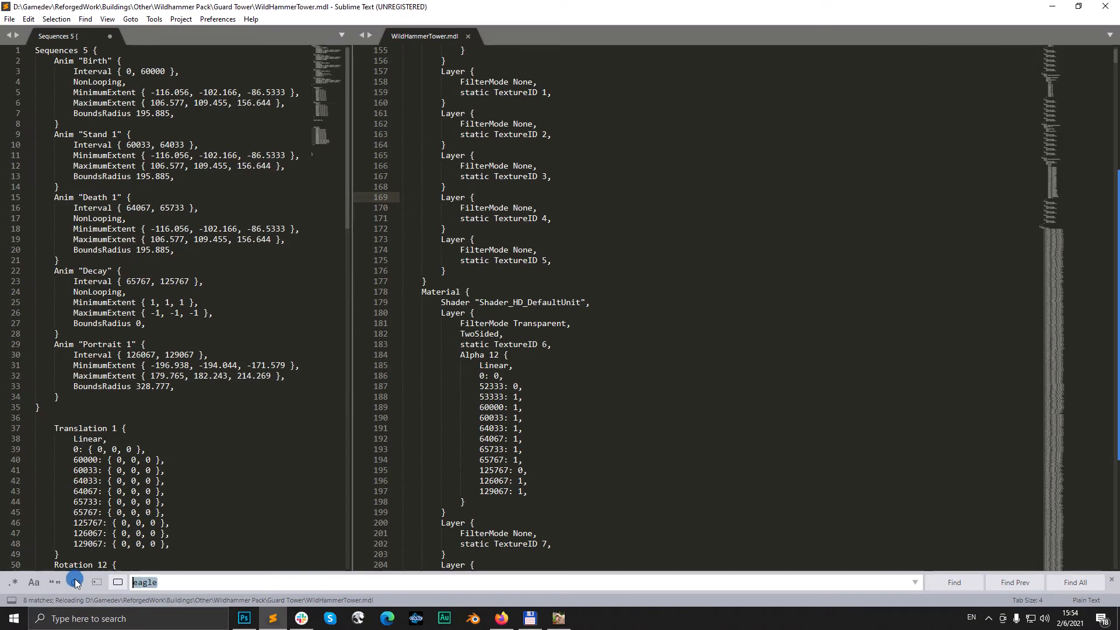
pyautogui.write('bone')
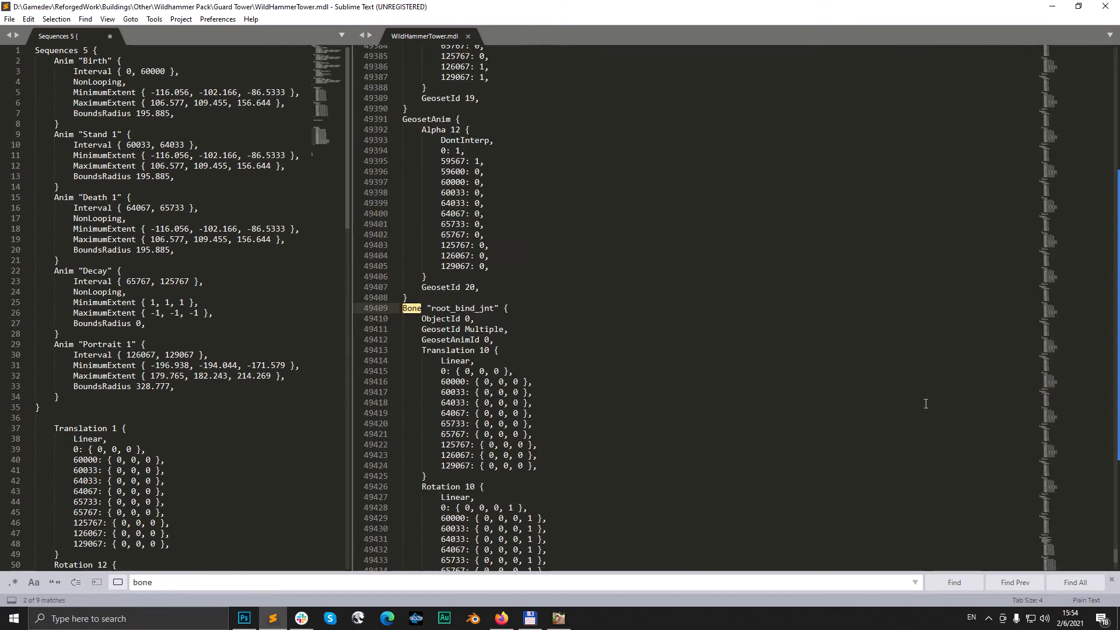
pyautogui.click(960, 583)
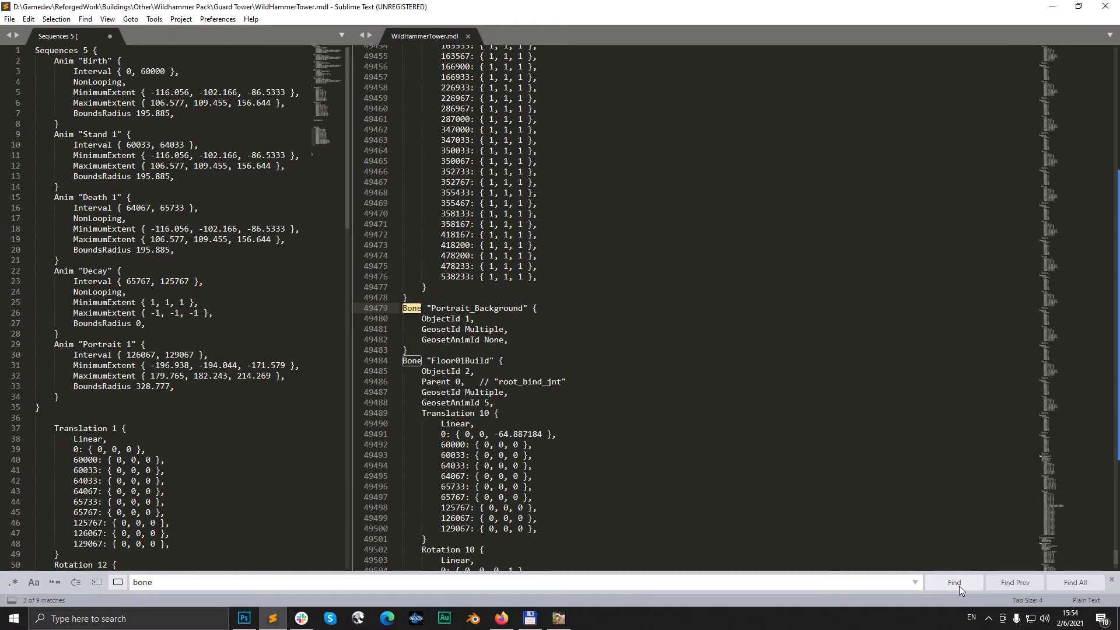
pyautogui.click(959, 584)
pyautogui.click(959, 584)
pyautogui.click(959, 586)
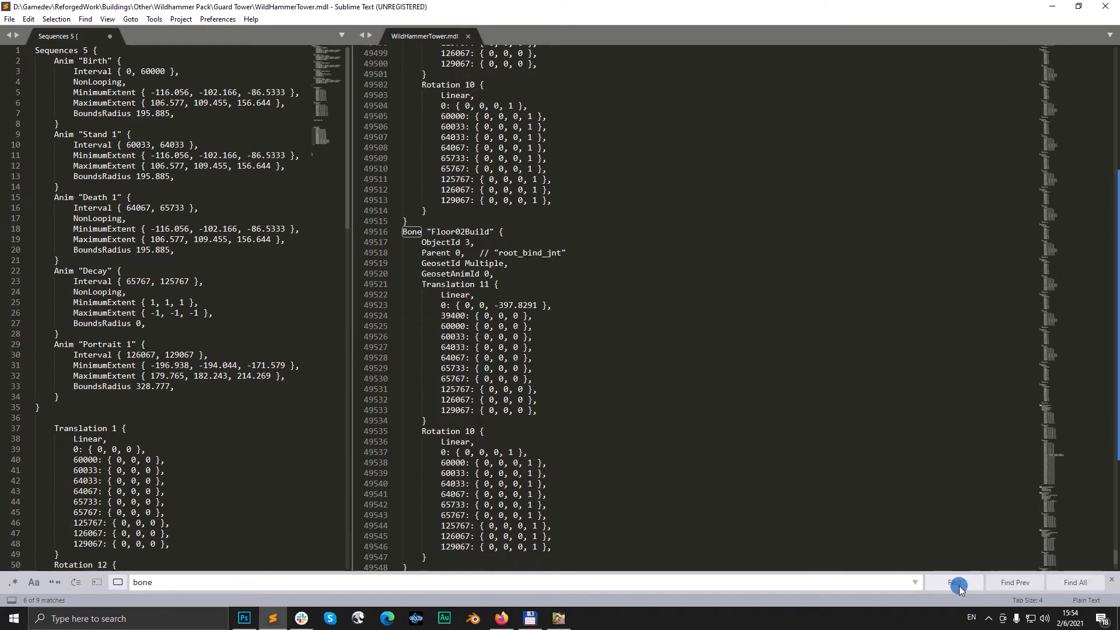
pyautogui.scroll(6, 466, 223)
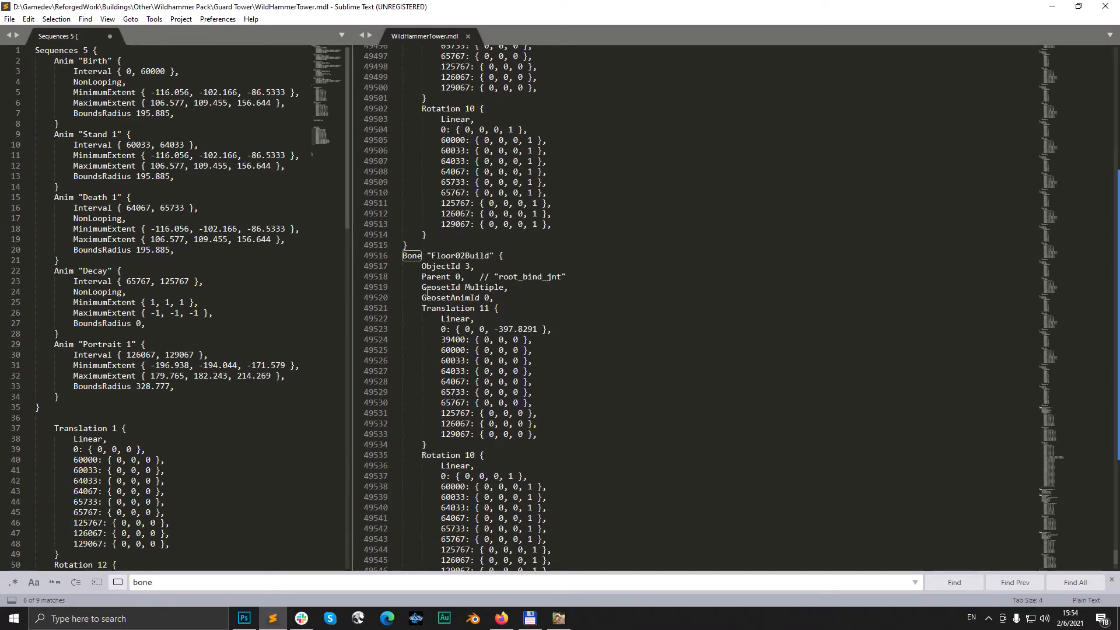
# Step: Copy the template's Translation and Rotation keyframe blocks into the Floor3Death bone, below its GeosetAnimId None line
pyautogui.scroll(-9, 88, 236)
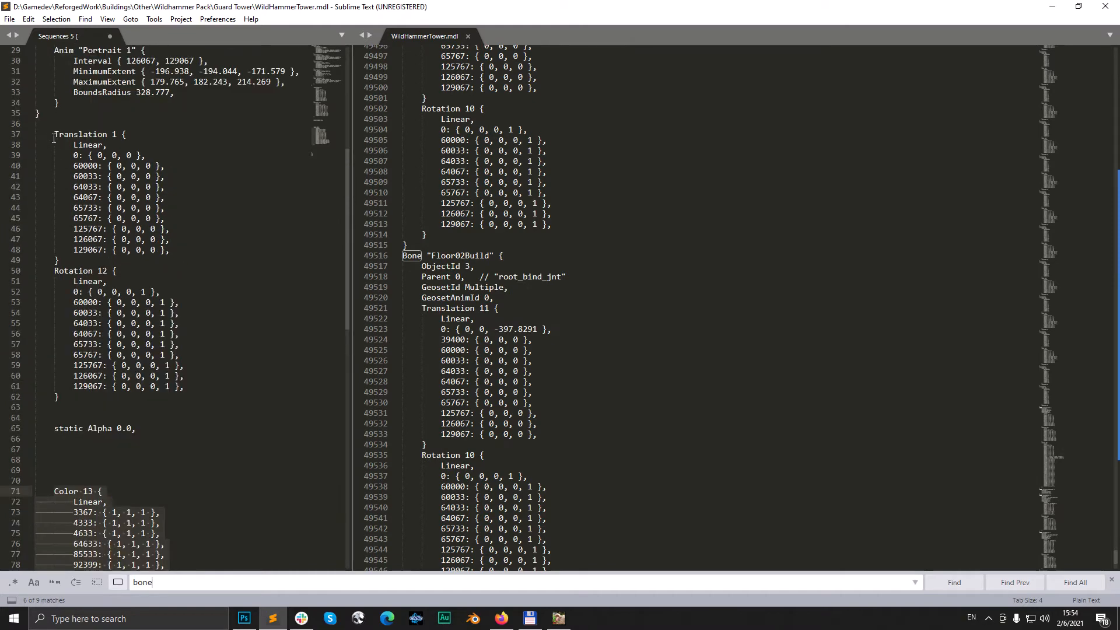
pyautogui.moveTo(54, 137); pyautogui.dragTo(103, 394)
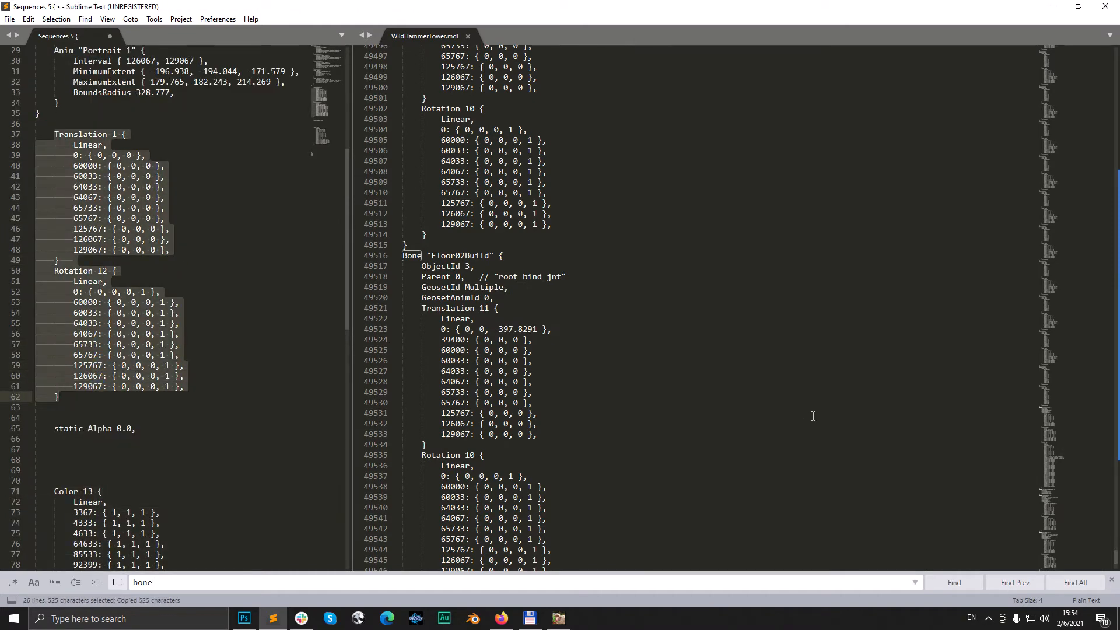
pyautogui.scroll(-14, 785, 407)
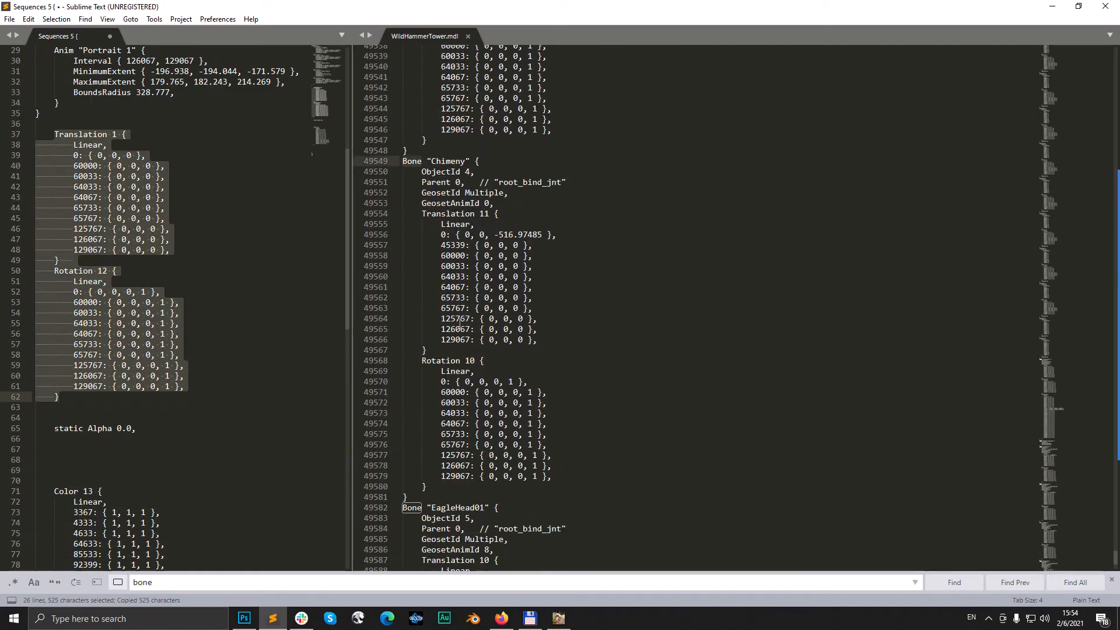
pyautogui.scroll(-5, 459, 328)
pyautogui.scroll(-18, 459, 328)
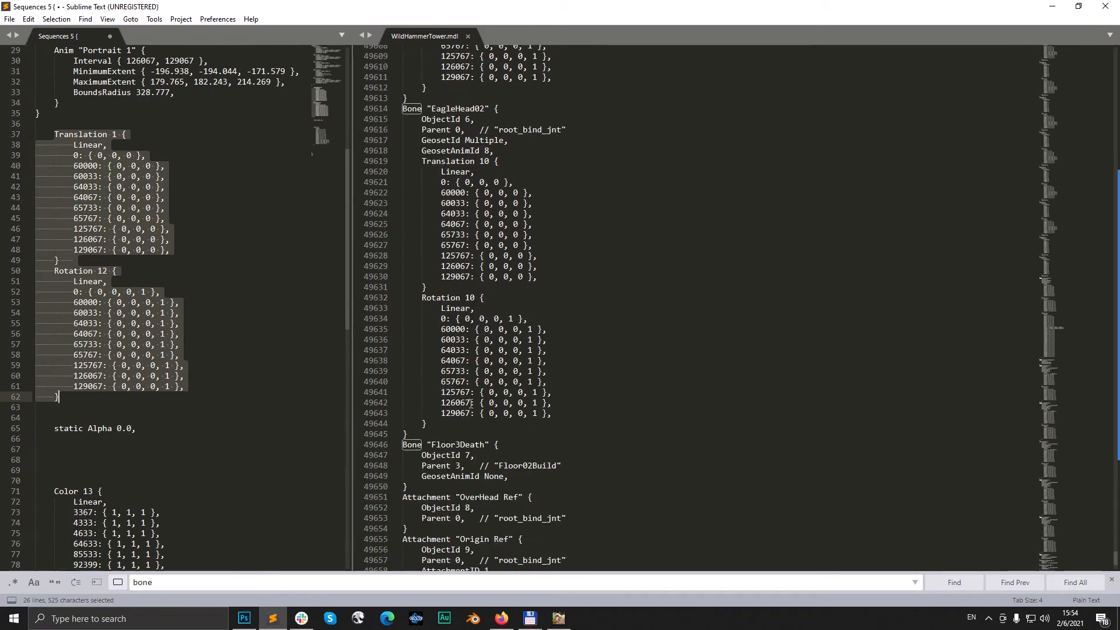
pyautogui.click(517, 473)
pyautogui.press('Return')
pyautogui.hotkey('ctrl', 'v')
pyautogui.scroll(-5, 577, 460)
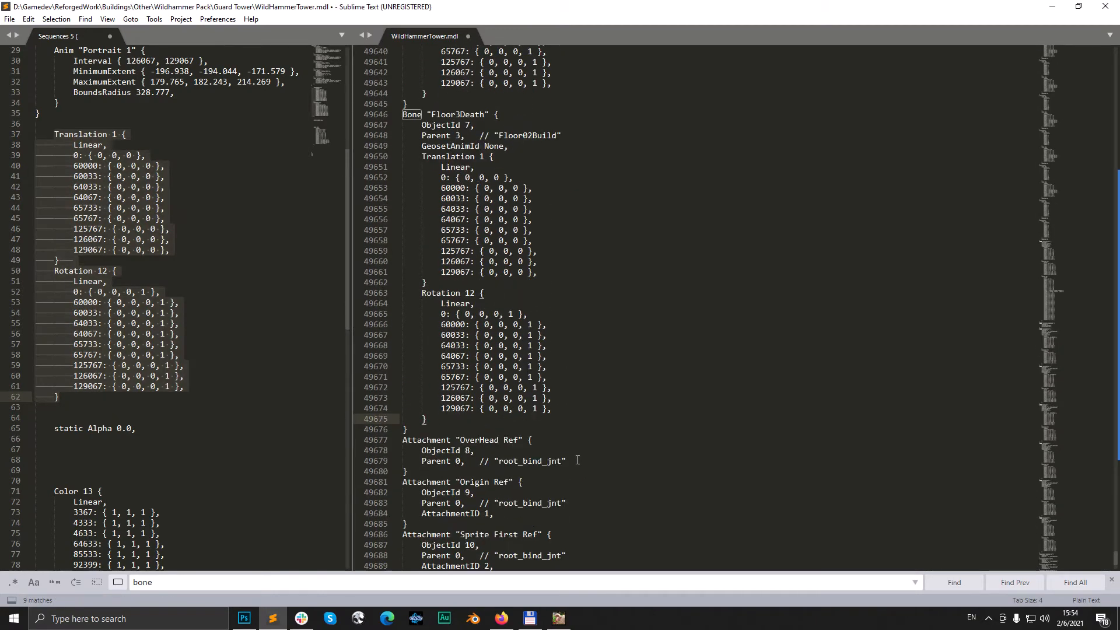
# Step: Switch to Retera Model Studio, close the outdated model and reopen WildHammerTower.mdl from the Guard Tower folder
pyautogui.click(559, 617)
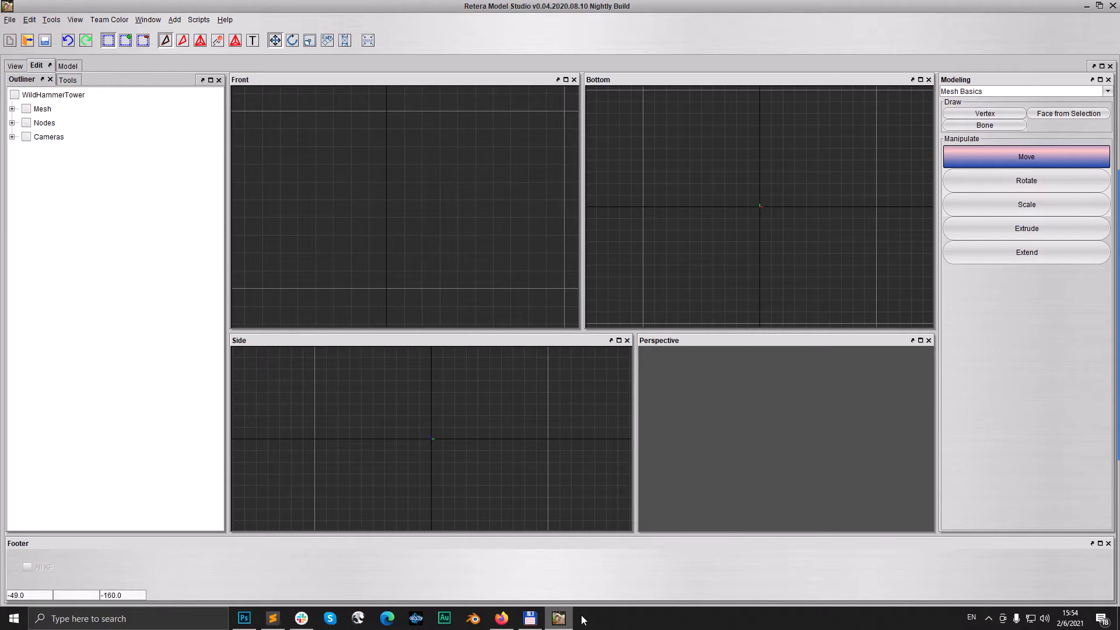
pyautogui.click(9, 19)
pyautogui.click(40, 150)
pyautogui.click(557, 337)
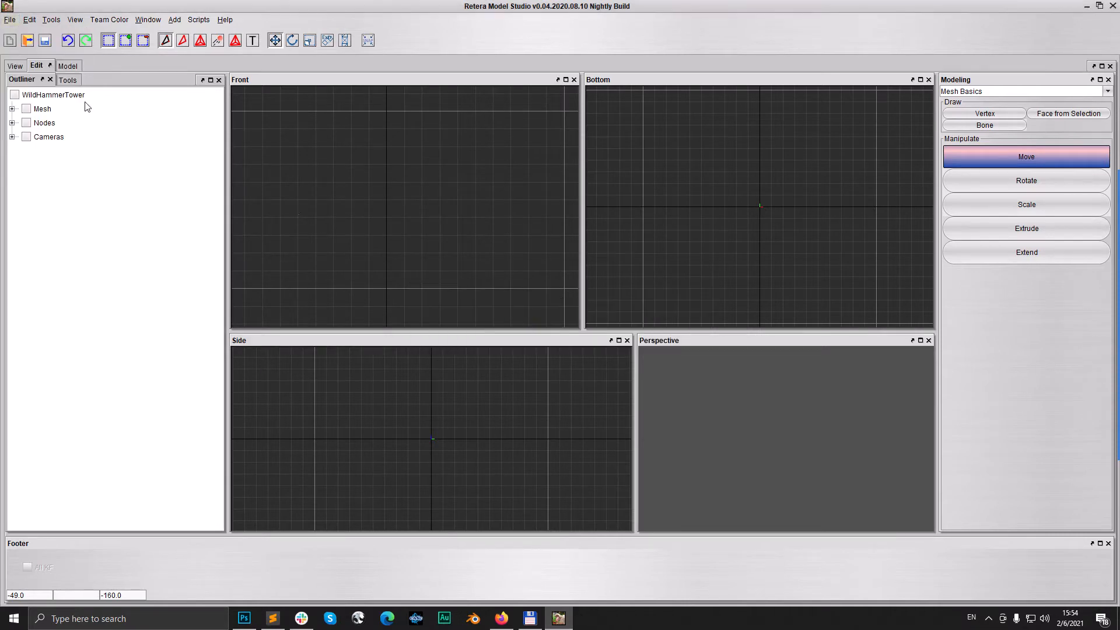
pyautogui.click(27, 40)
pyautogui.click(467, 272)
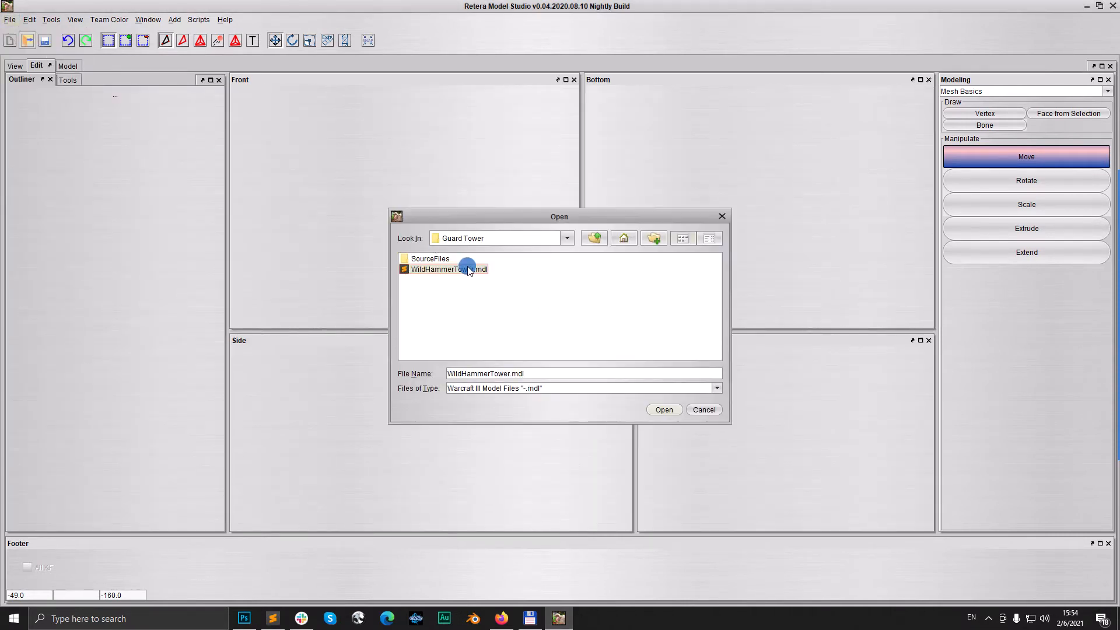
pyautogui.click(661, 408)
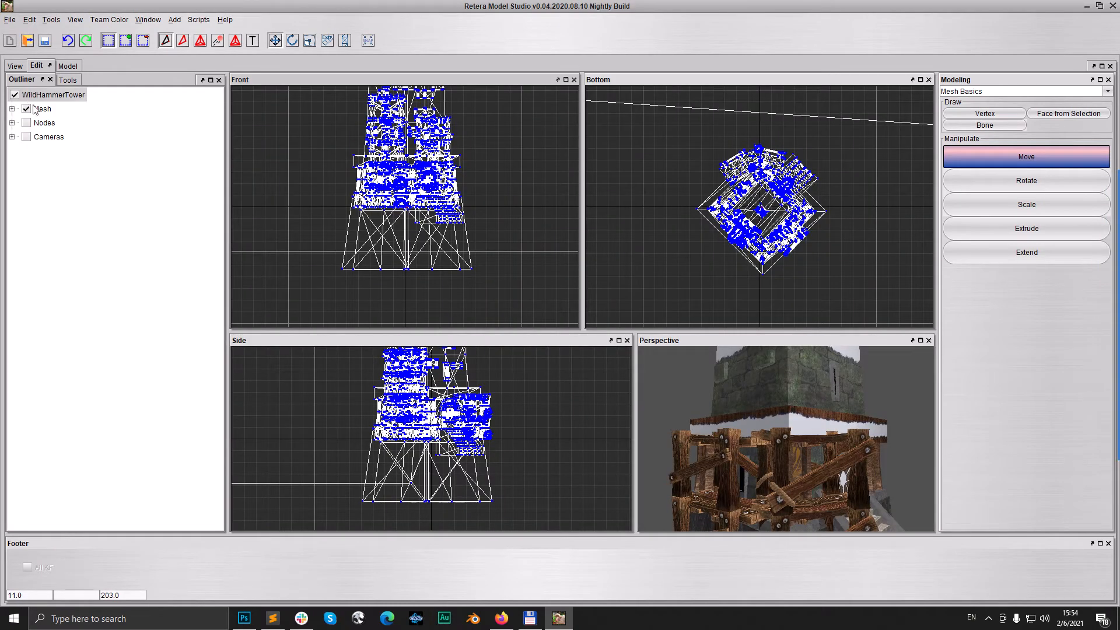
# Step: Switch to animation editing mode, choose the Death 1 sequence and widen the Perspective viewport
pyautogui.click(218, 40)
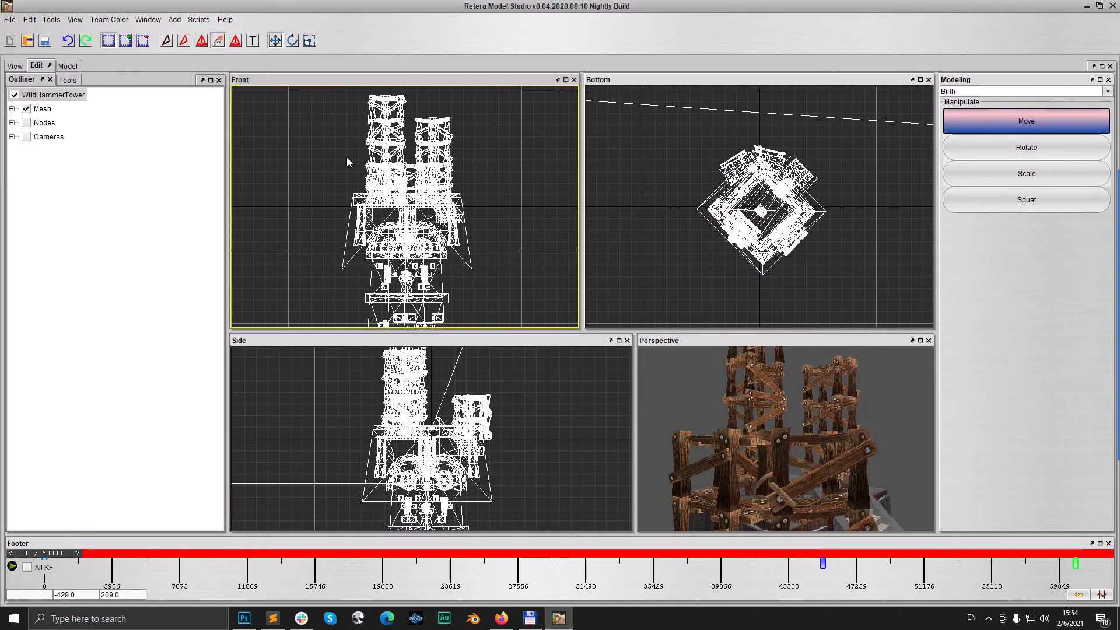
pyautogui.click(1106, 92)
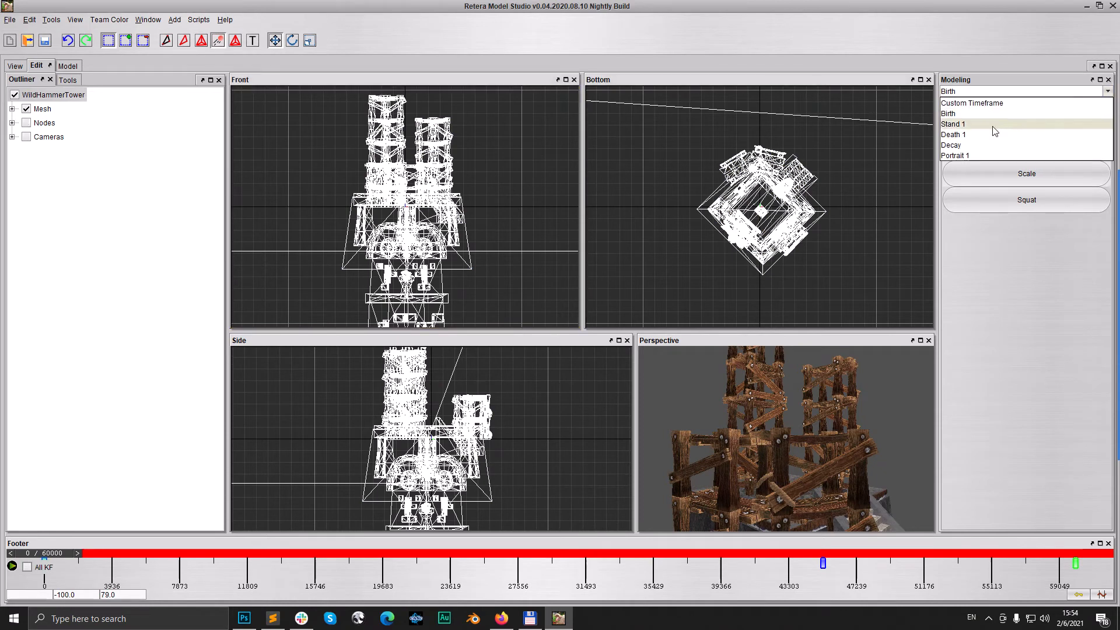
pyautogui.click(960, 135)
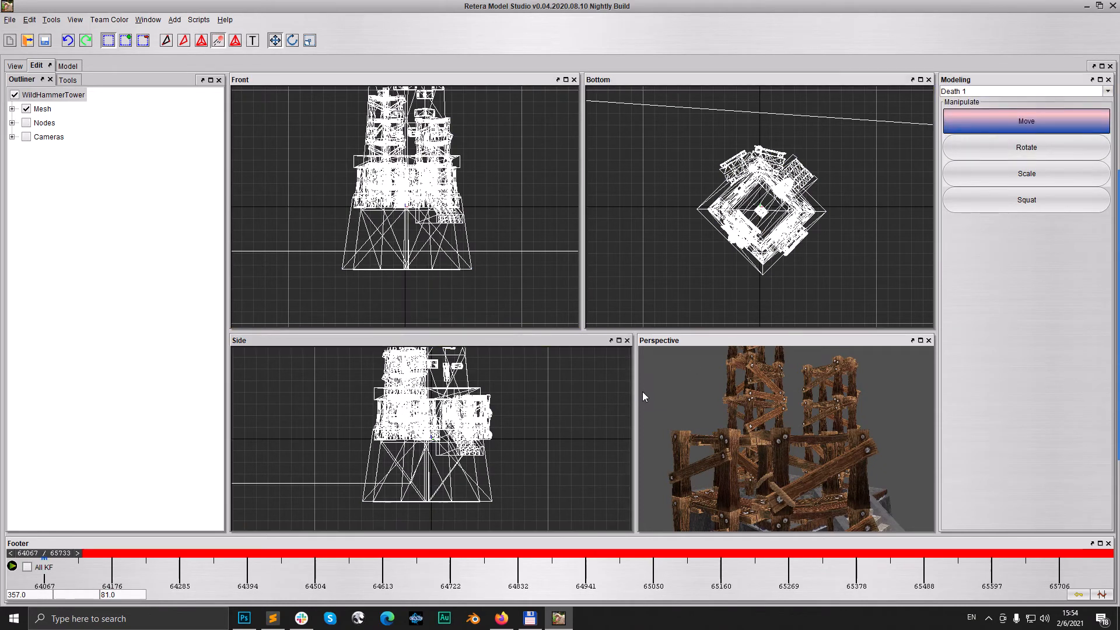
pyautogui.moveTo(634, 393); pyautogui.dragTo(581, 392)
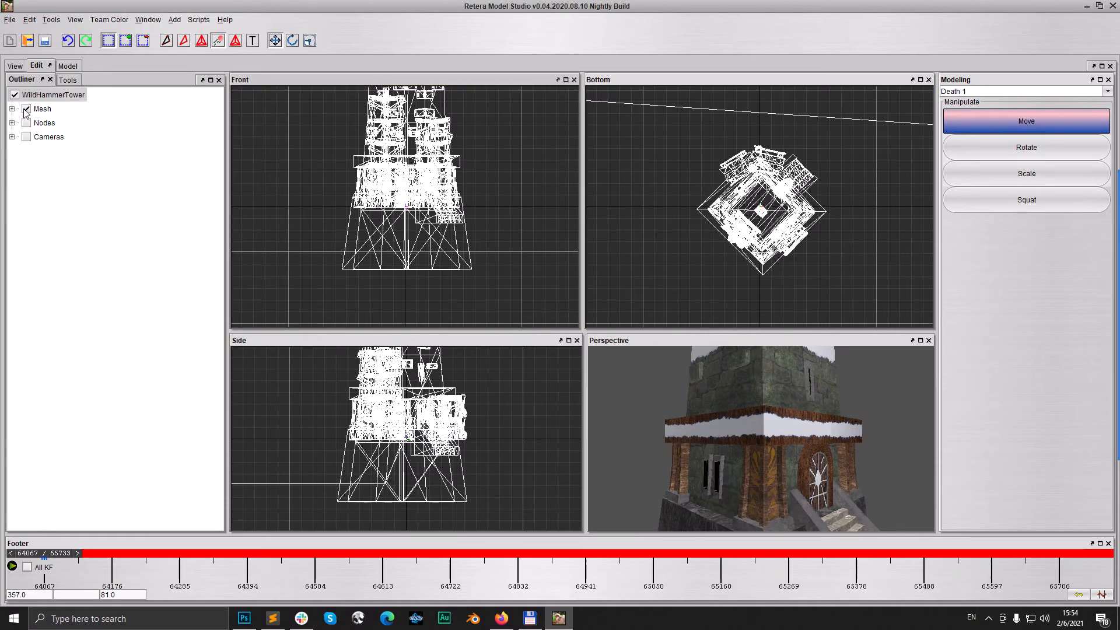
# Step: Hide the Portrait_Background and human_scoutTower_rig_birth:buildup_geo meshes and fit the remaining tower in the orthographic views
pyautogui.click(12, 109)
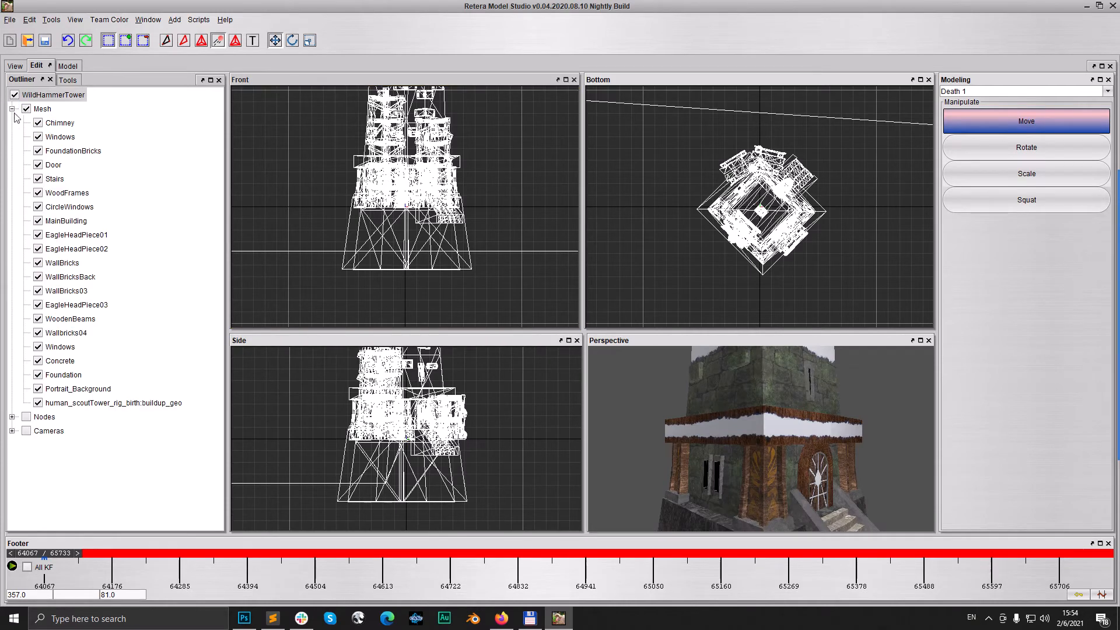
pyautogui.click(38, 403)
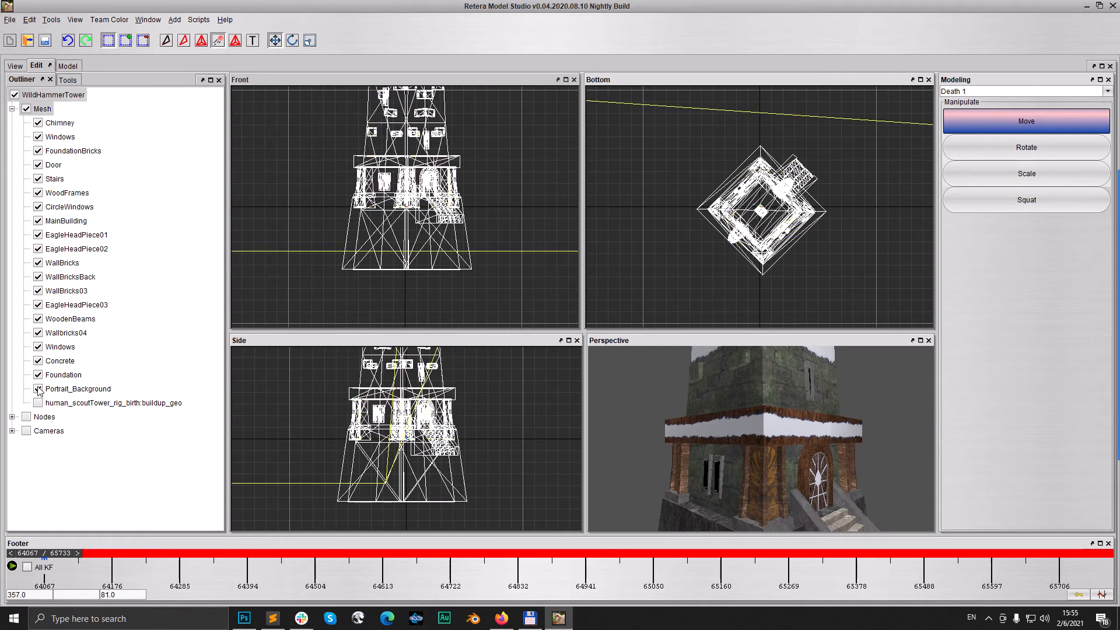
pyautogui.scroll(-4, 487, 205)
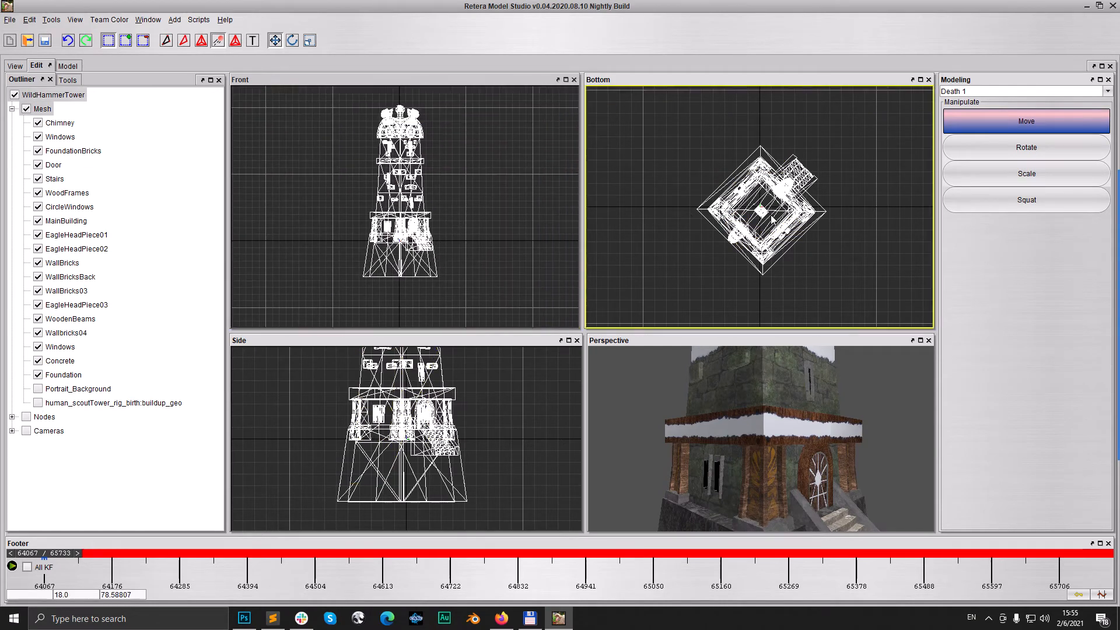
pyautogui.scroll(-2, 785, 234)
pyautogui.scroll(-4, 503, 422)
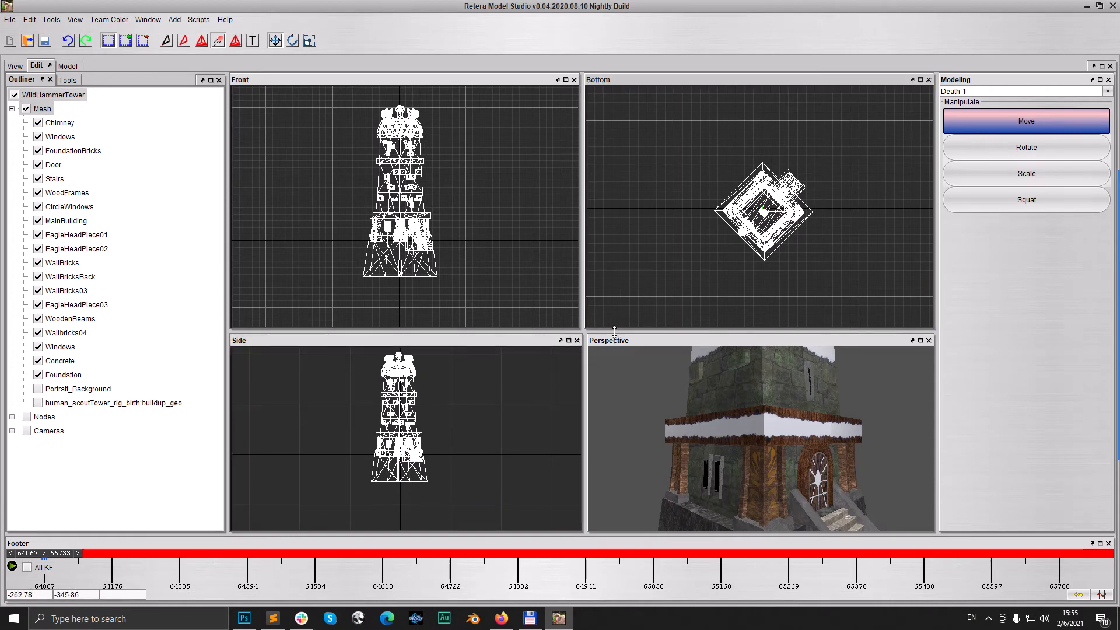
# Step: Enlarge the Perspective viewport further and frame the whole tower in the Perspective and Front views
pyautogui.moveTo(615, 331); pyautogui.dragTo(600, 260)
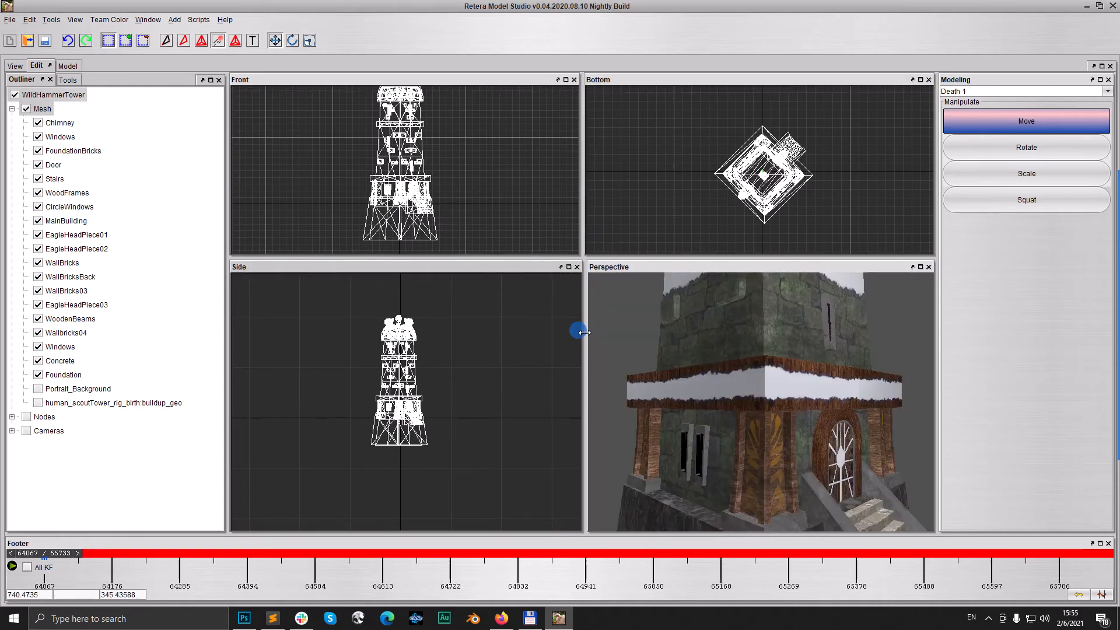
pyautogui.moveTo(584, 333); pyautogui.dragTo(538, 333)
pyautogui.scroll(-5, 730, 386)
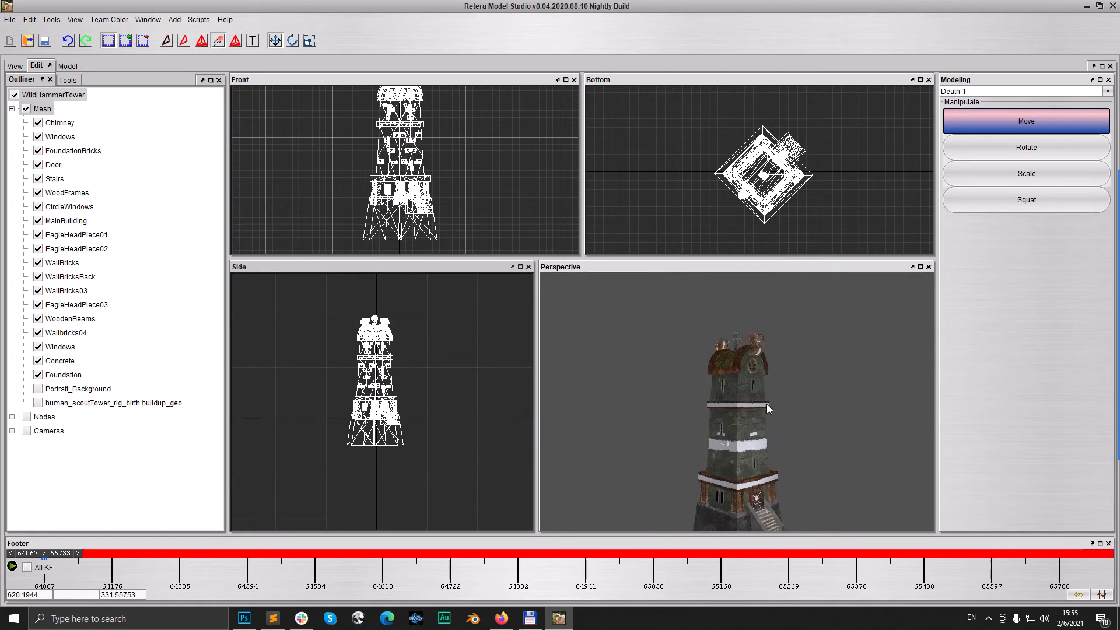
pyautogui.moveTo(766, 408); pyautogui.dragTo(751, 431, button='middle')
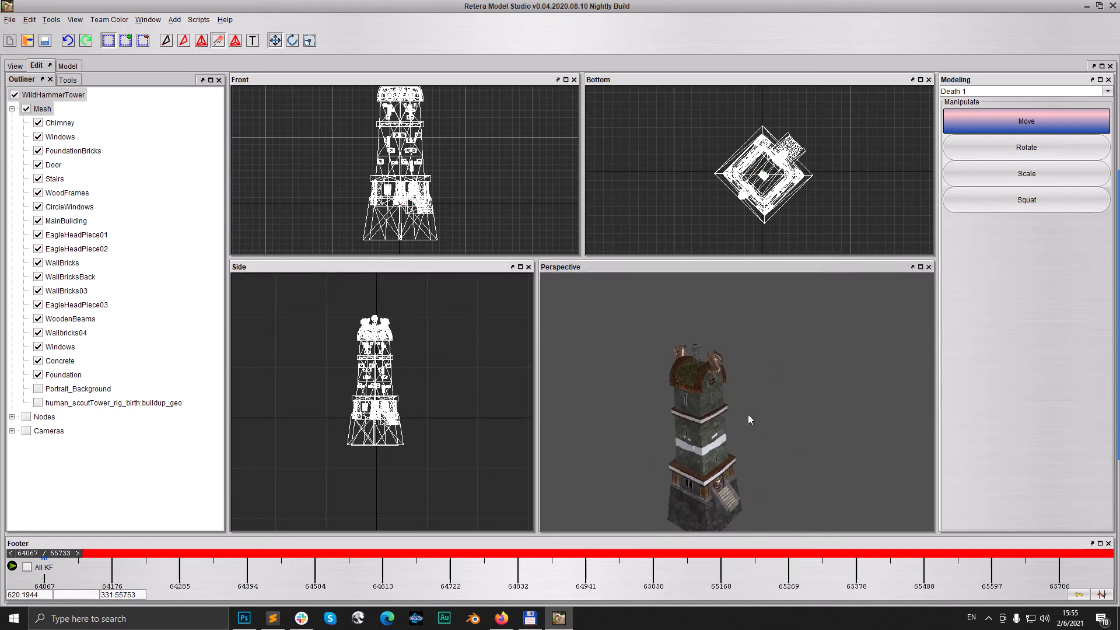
pyautogui.scroll(-3, 430, 124)
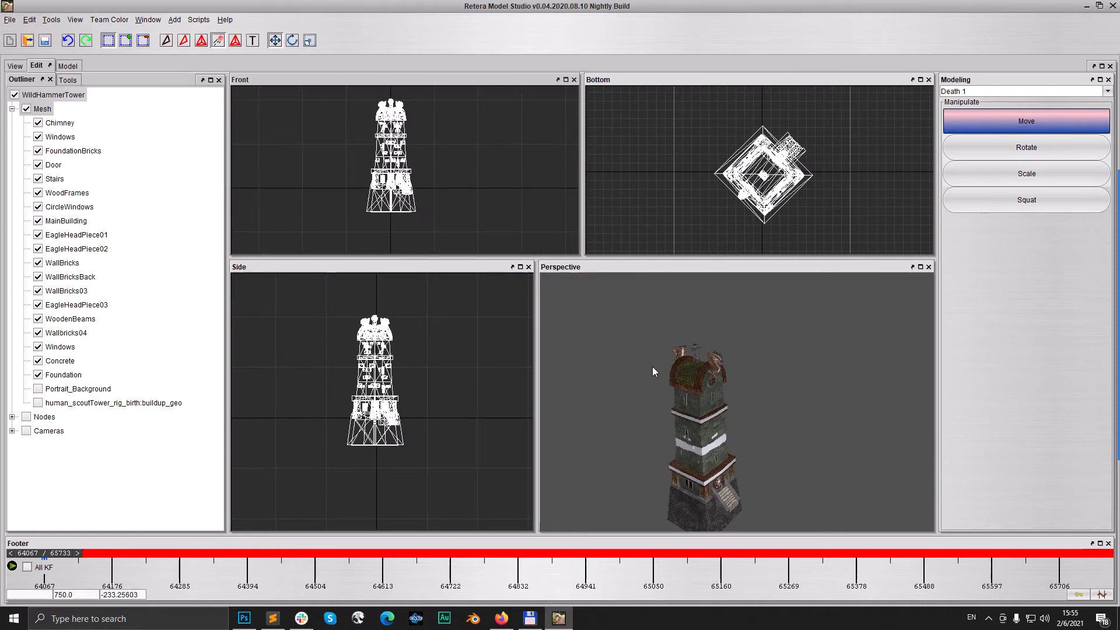
pyautogui.moveTo(746, 407); pyautogui.dragTo(754, 393, button='middle')
pyautogui.scroll(2, 754, 393)
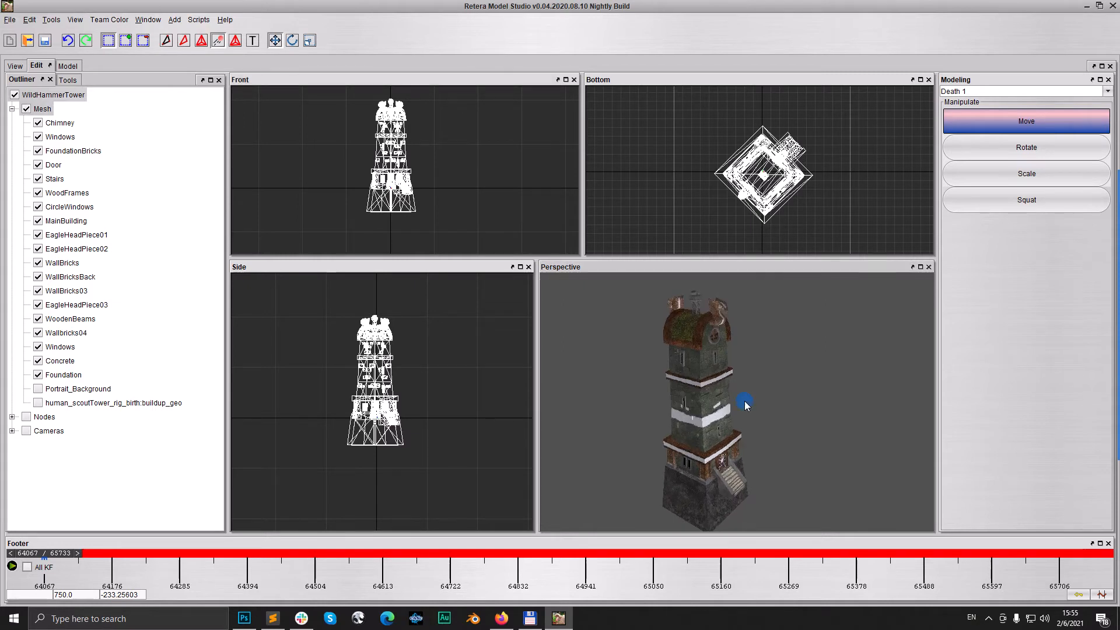
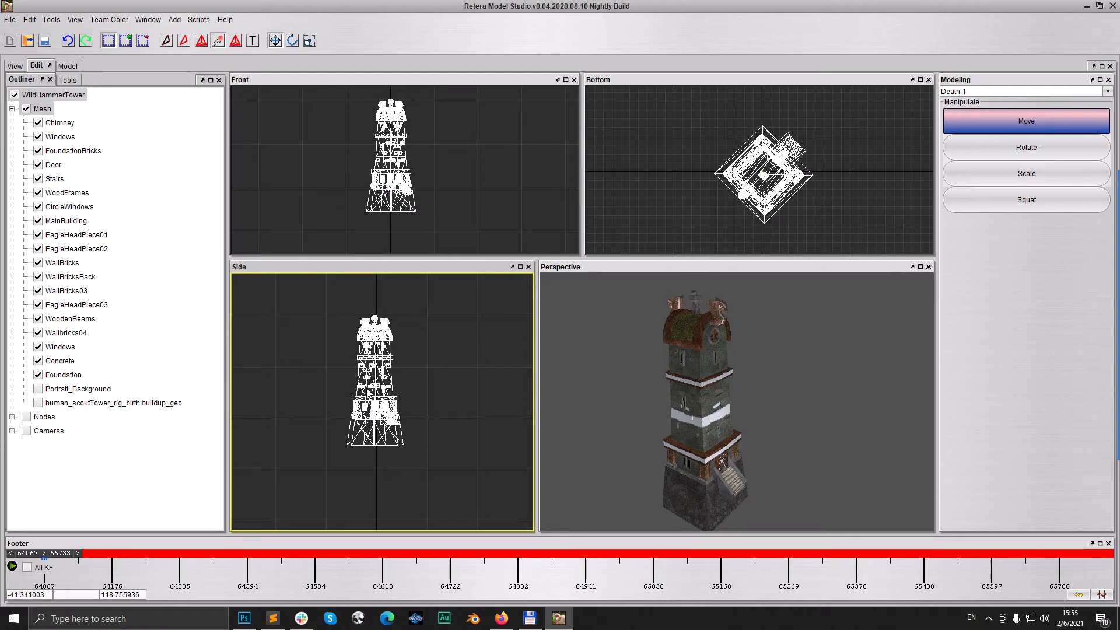
# Step: Expand the Nodes hierarchy, make the Floor02Build and Floor3Death bones editable, and select Floor02Build in the Side view
pyautogui.click(11, 417)
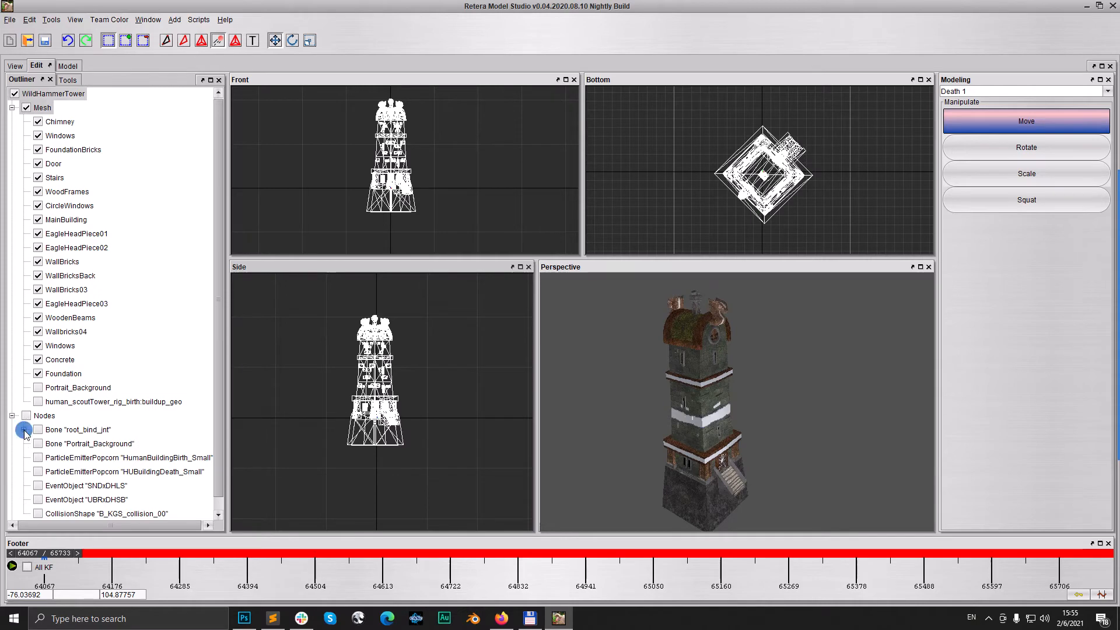
pyautogui.click(24, 430)
pyautogui.click(35, 402)
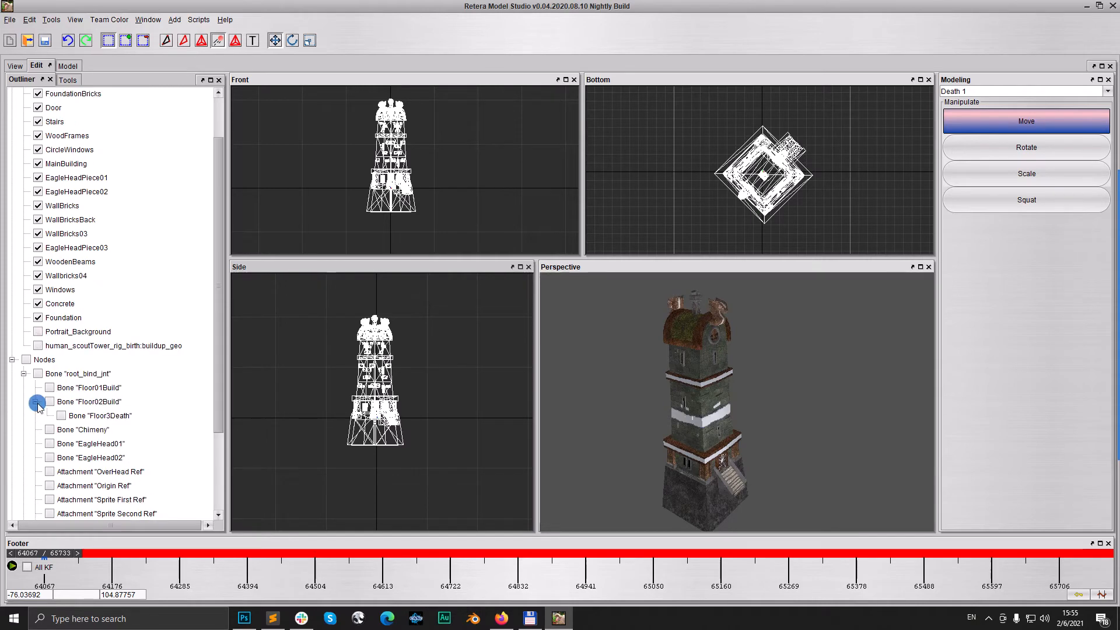
pyautogui.click(50, 401)
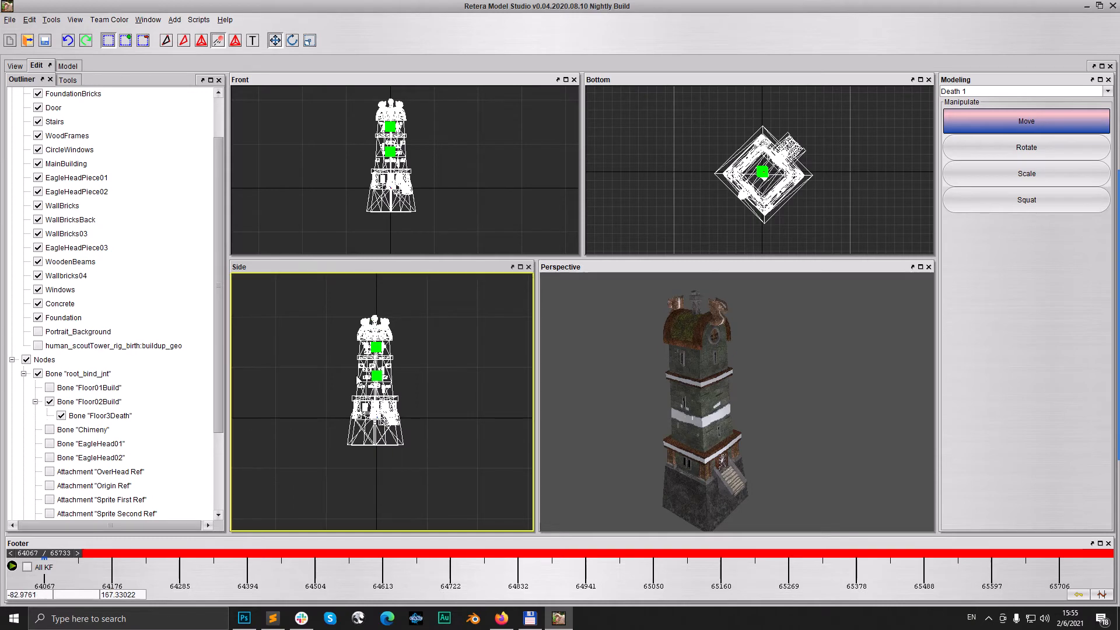
pyautogui.moveTo(363, 369); pyautogui.dragTo(402, 387)
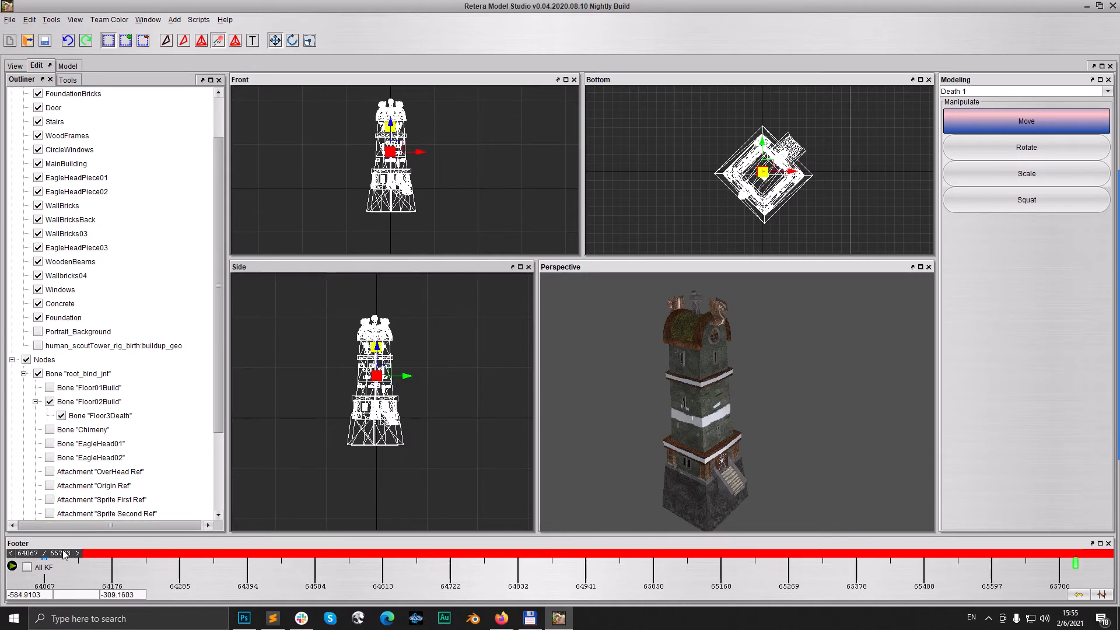
# Step: At frame 64567 of Death 1, lower the Floor02Build bone so the upper floors sink into the tower's base
pyautogui.moveTo(65, 554); pyautogui.dragTo(175, 552)
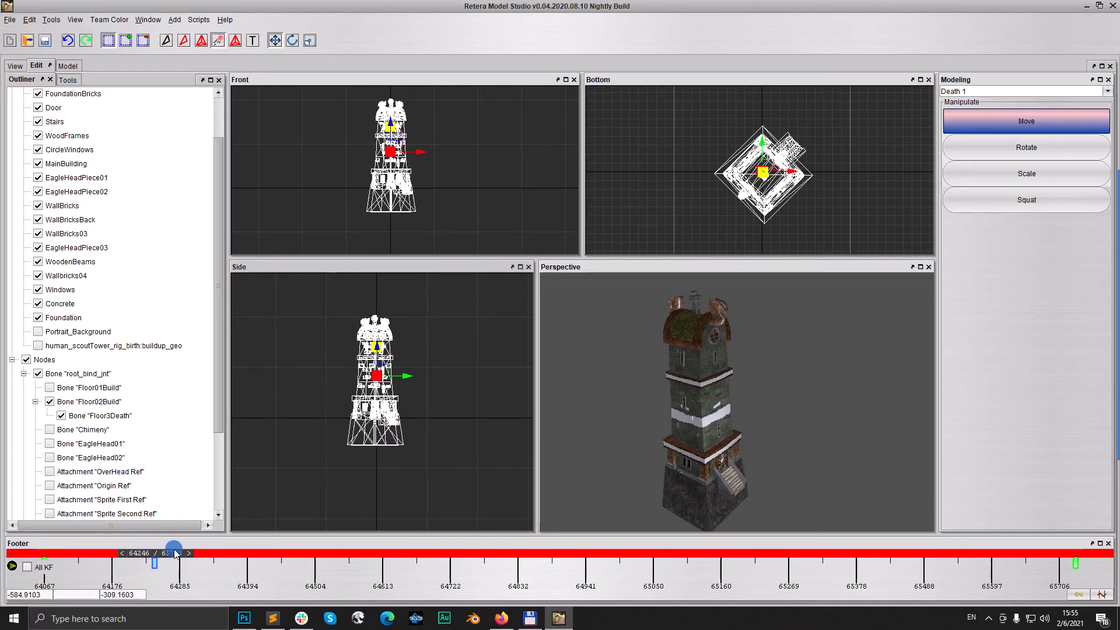
pyautogui.moveTo(177, 553); pyautogui.dragTo(371, 566)
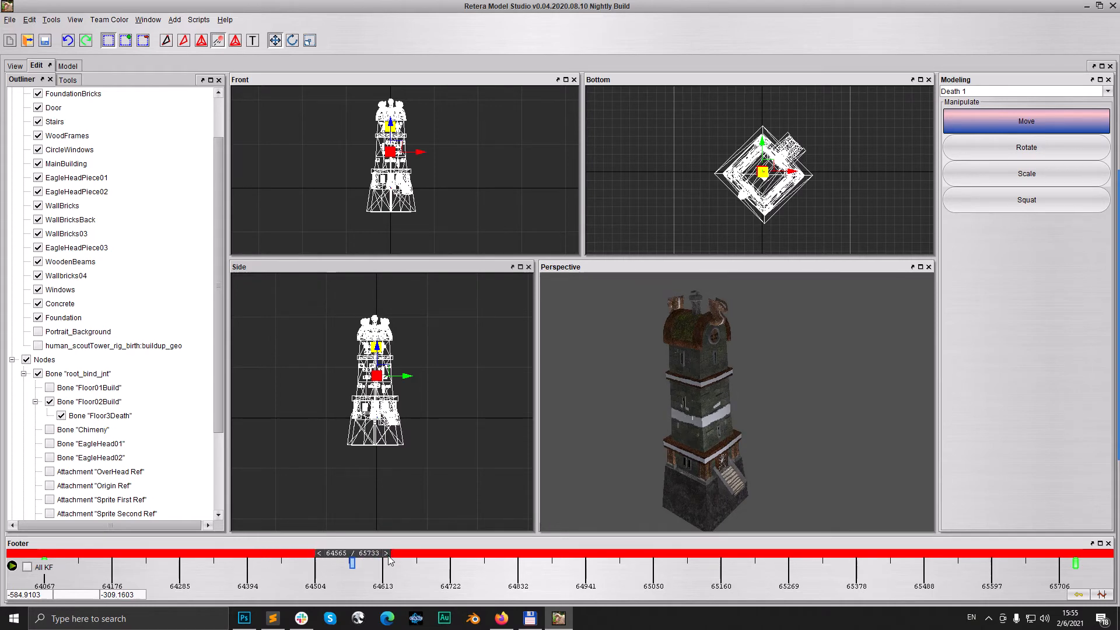
pyautogui.click(386, 553)
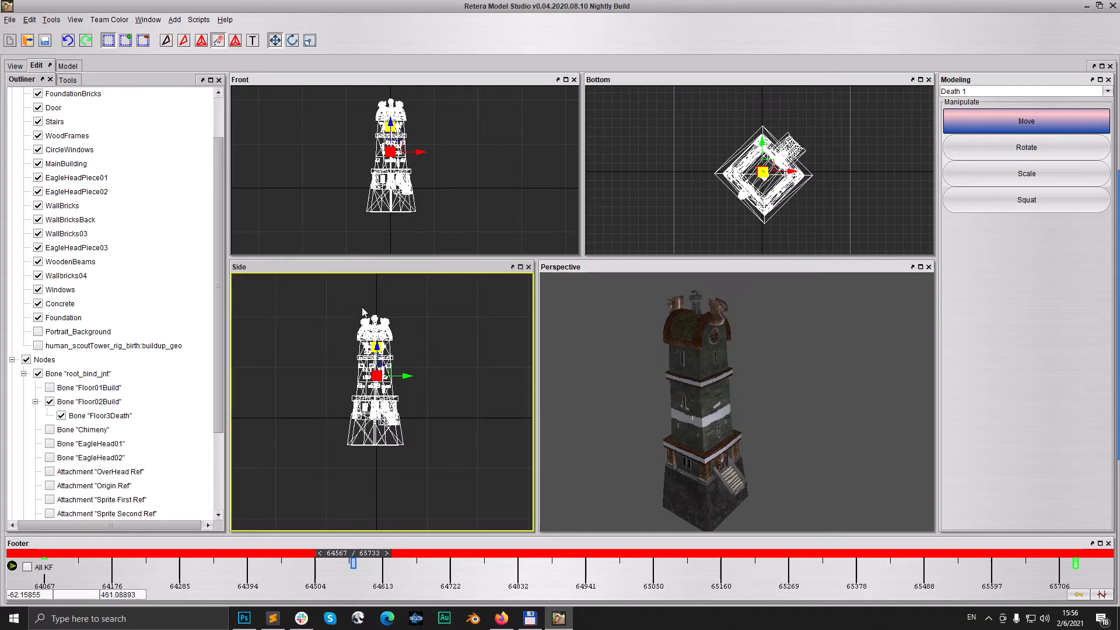
pyautogui.click(372, 347)
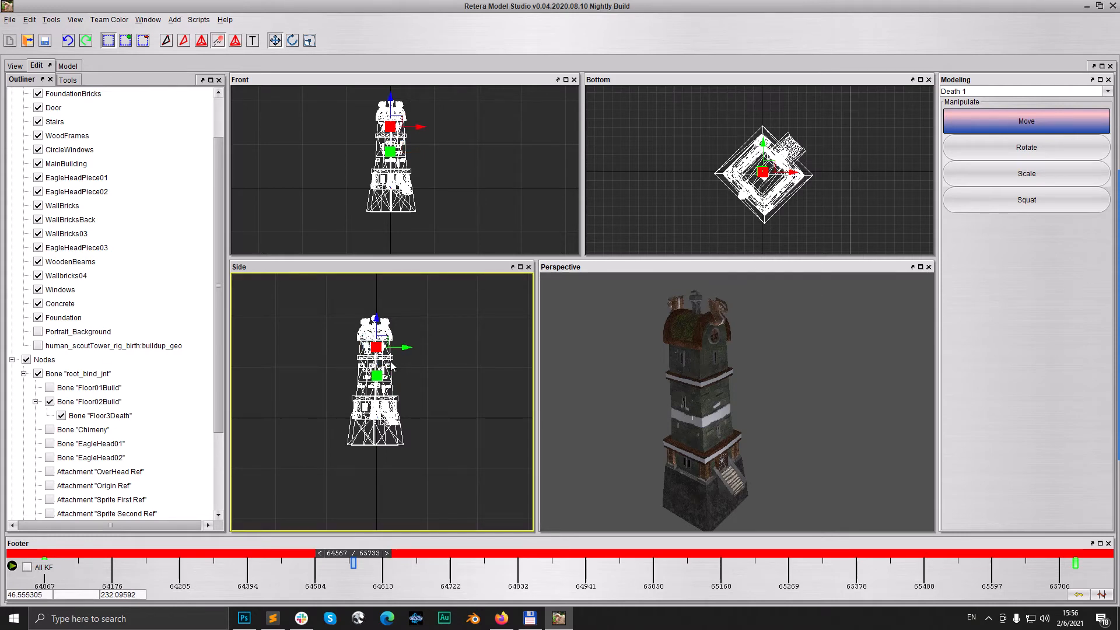
pyautogui.moveTo(372, 372); pyautogui.dragTo(374, 426)
pyautogui.scroll(3, 372, 372)
pyautogui.click(710, 482)
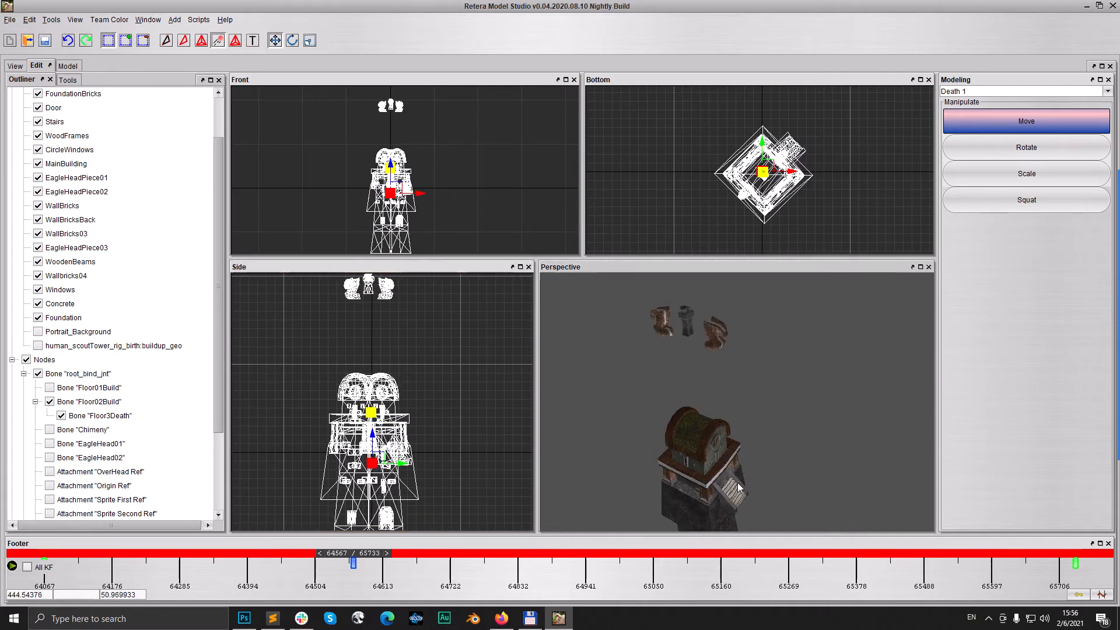
pyautogui.moveTo(745, 470); pyautogui.dragTo(731, 478, button='middle')
# Step: Select the Floor3Death bone and rotate it in the Side view so the roof section tilts to one side
pyautogui.moveTo(342, 400); pyautogui.dragTo(388, 419)
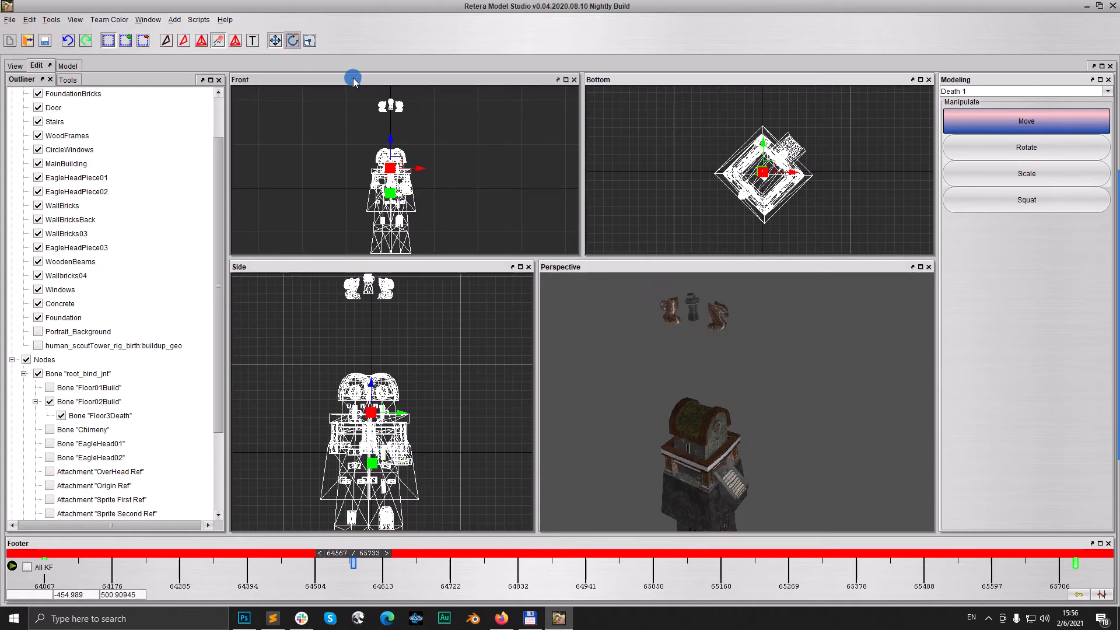
pyautogui.press('e')
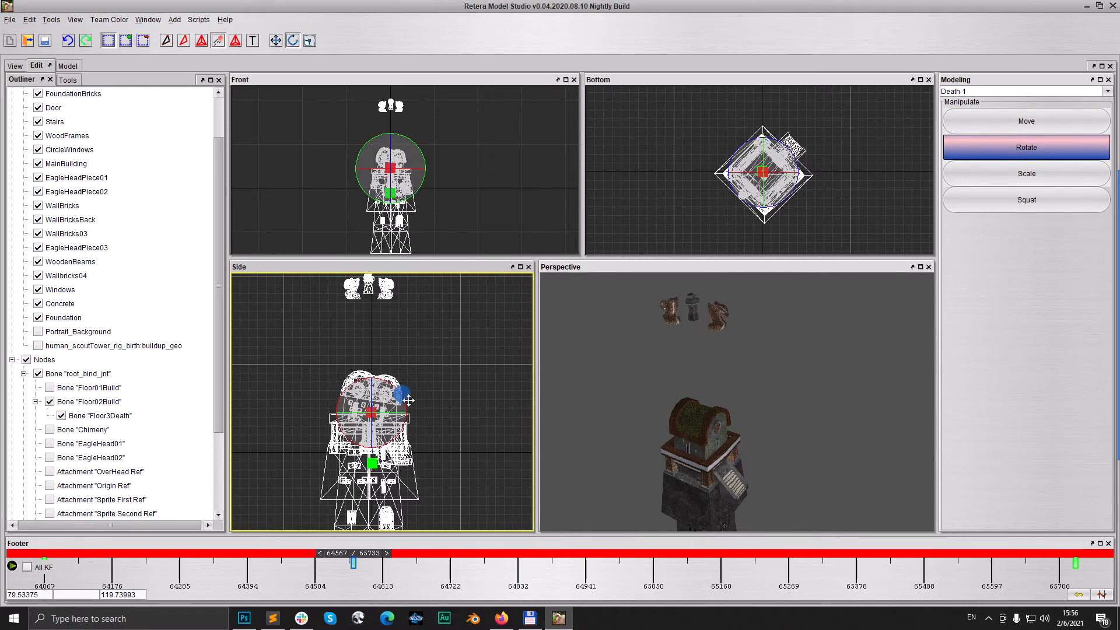
pyautogui.moveTo(408, 400); pyautogui.dragTo(411, 407)
pyautogui.moveTo(743, 470); pyautogui.dragTo(740, 480, button='middle')
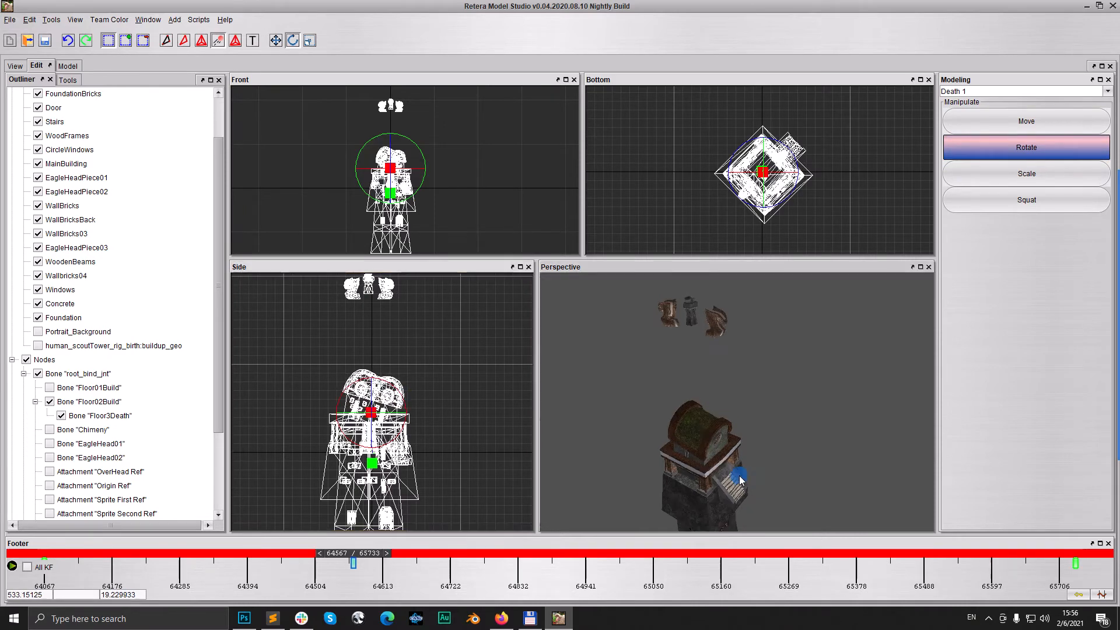
pyautogui.moveTo(399, 396); pyautogui.dragTo(404, 401)
pyautogui.moveTo(759, 457); pyautogui.dragTo(656, 459, button='middle')
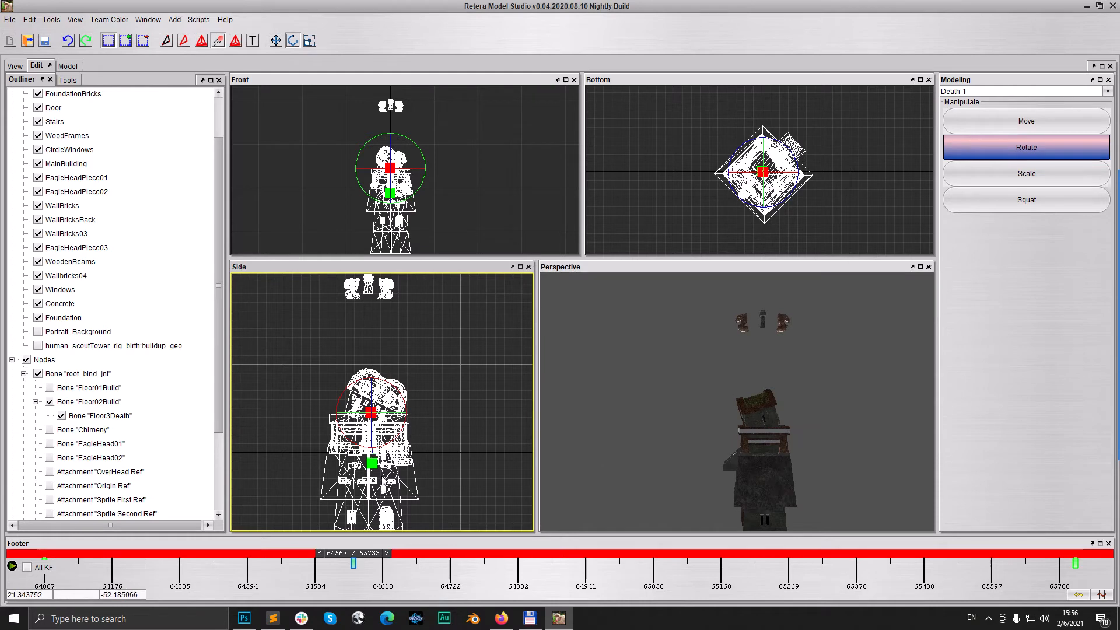
# Step: Rotate the Floor02Build bone slightly in the Side and Front views so the sunken middle floor leans
pyautogui.moveTo(388, 484); pyautogui.dragTo(396, 442)
pyautogui.moveTo(769, 442); pyautogui.dragTo(820, 476, button='middle')
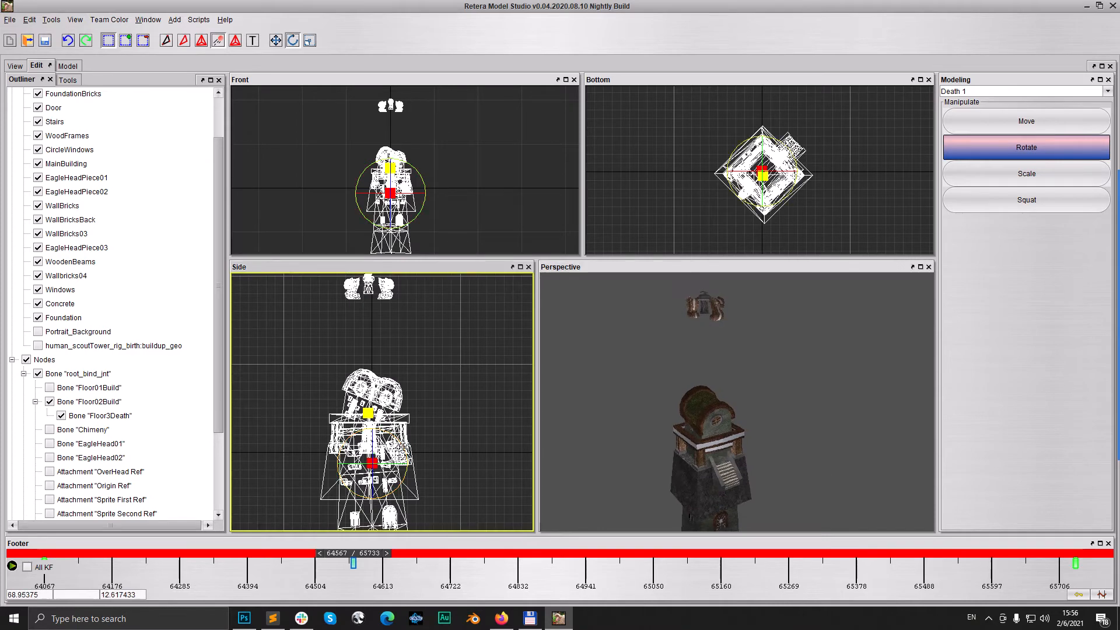
pyautogui.moveTo(400, 447); pyautogui.dragTo(400, 439)
pyautogui.click(726, 464)
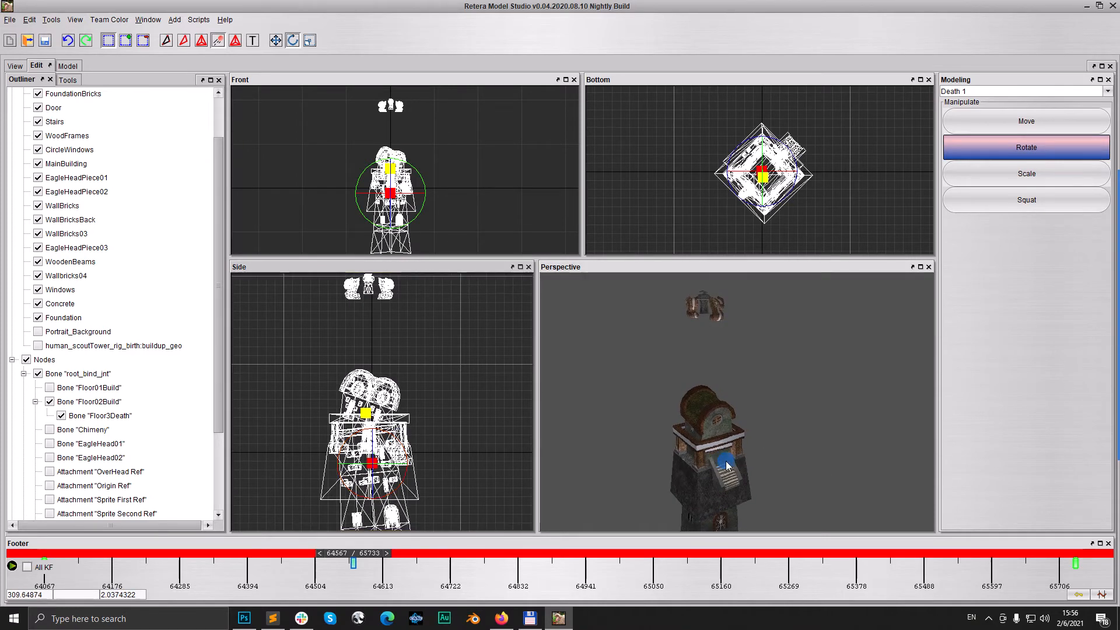
pyautogui.scroll(2, 409, 175)
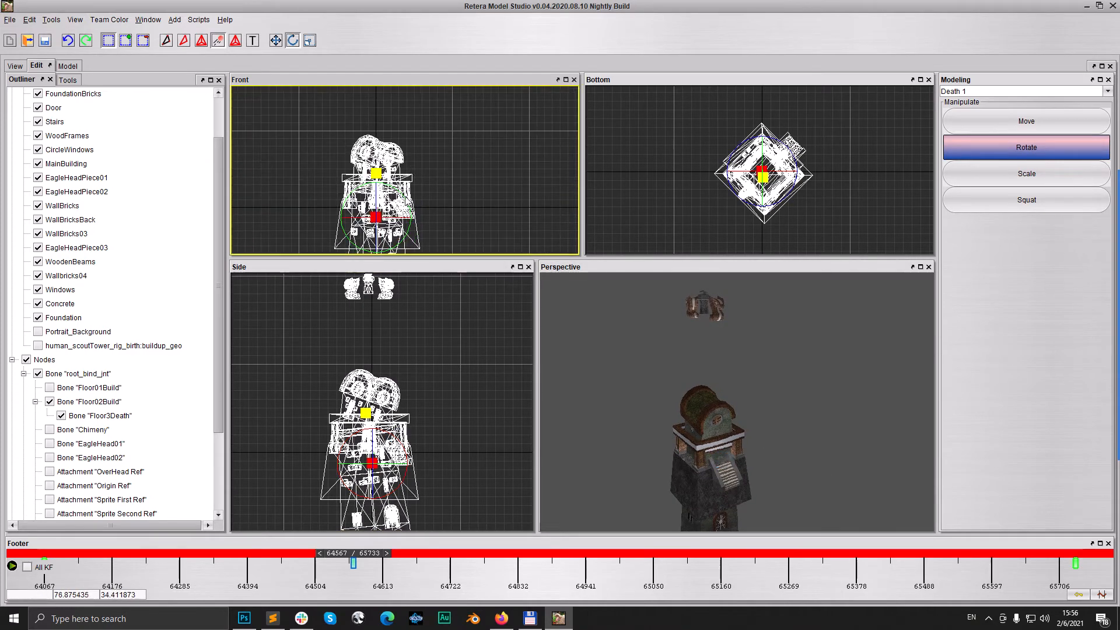
pyautogui.moveTo(405, 198); pyautogui.dragTo(402, 197)
pyautogui.moveTo(716, 428)
pyautogui.mouseDown()
pyautogui.moveTo(749, 435)
pyautogui.moveTo(738, 449)
pyautogui.moveTo(720, 373)
pyautogui.moveTo(697, 377)
pyautogui.moveTo(706, 439)
pyautogui.moveTo(693, 440)
pyautogui.mouseUp()
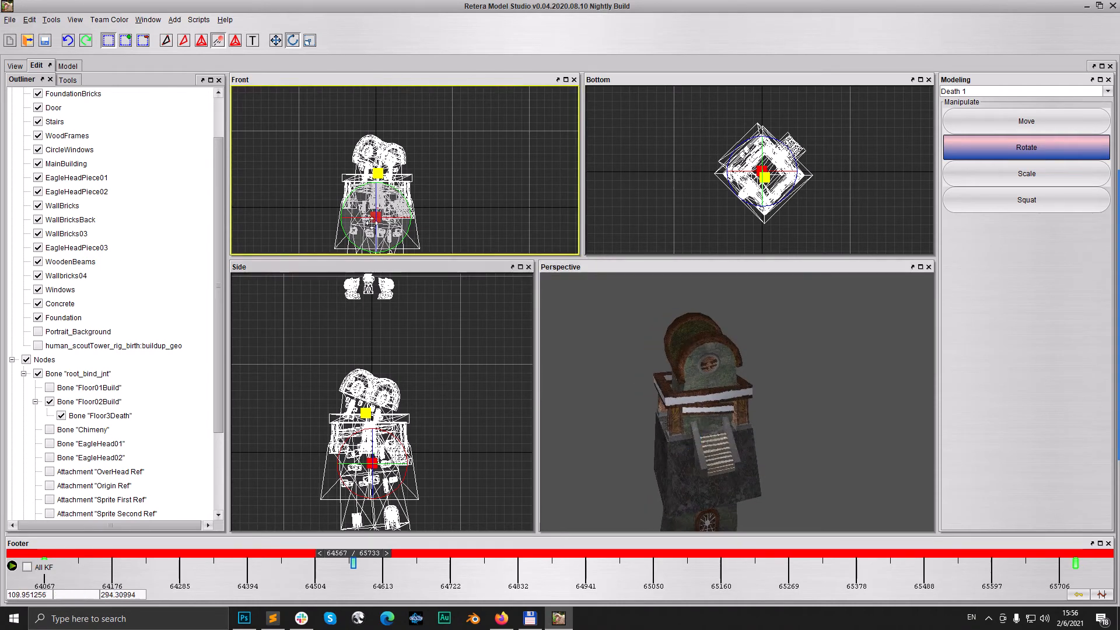
# Step: Make the Floor01Build bone editable, select it in the Front view and move it down into the foundation
pyautogui.click(49, 387)
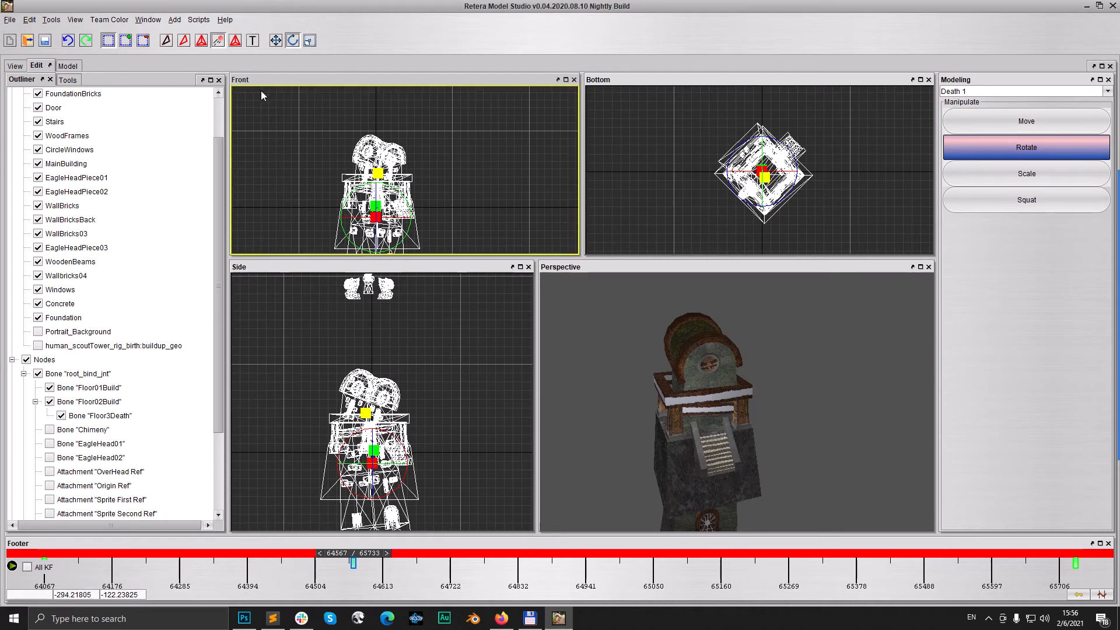
pyautogui.click(276, 41)
pyautogui.scroll(4, 439, 160)
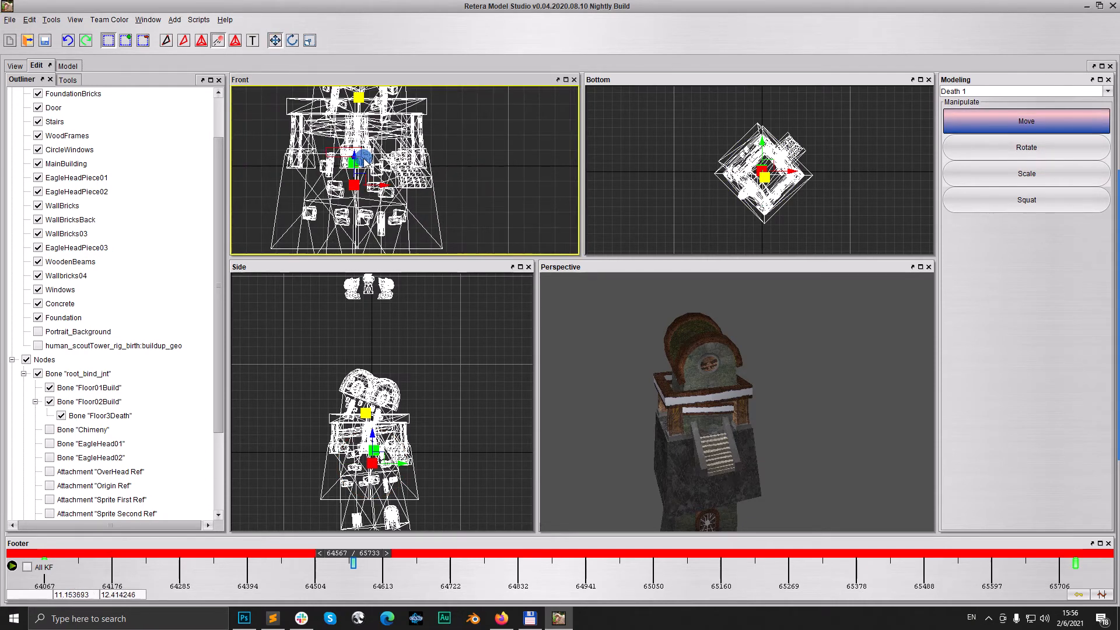
pyautogui.click(360, 155)
pyautogui.click(352, 162)
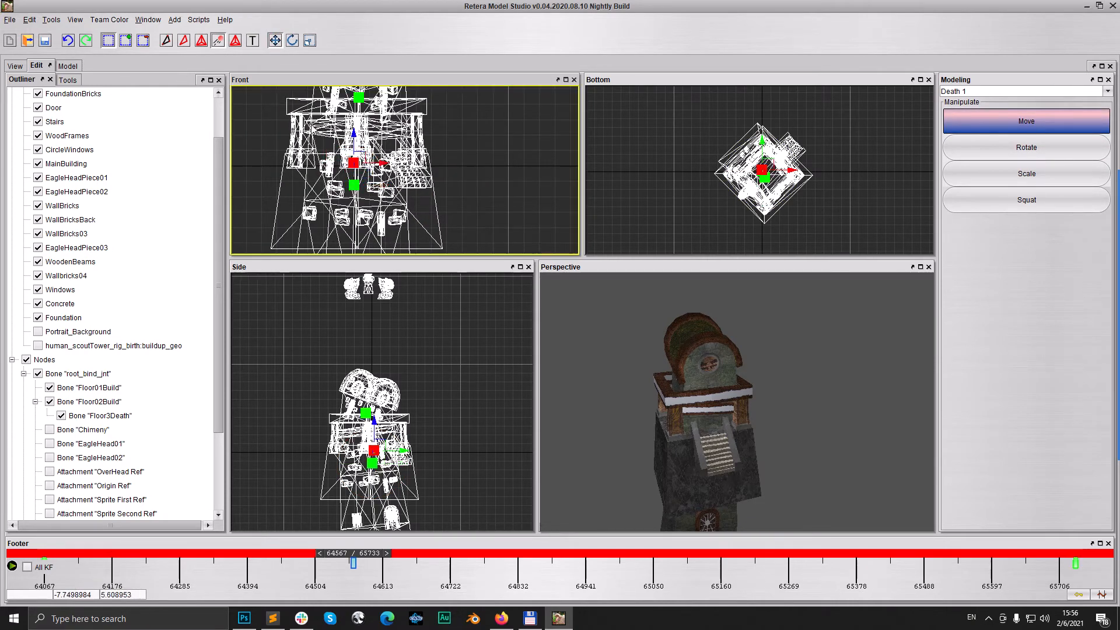
pyautogui.moveTo(353, 134); pyautogui.dragTo(354, 165)
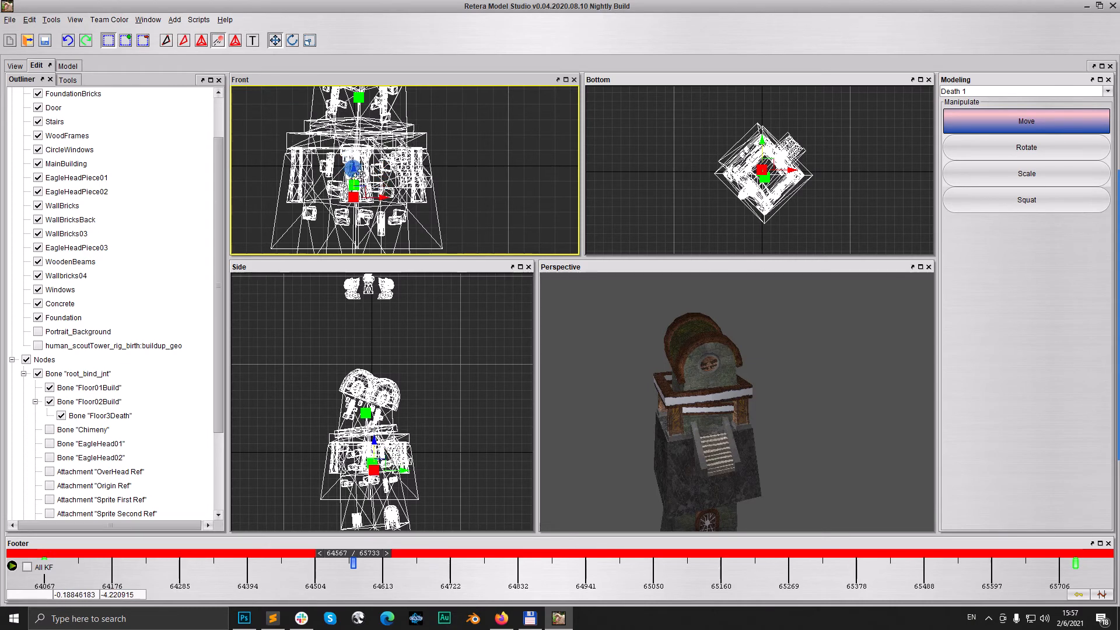
pyautogui.moveTo(707, 441); pyautogui.dragTo(718, 447)
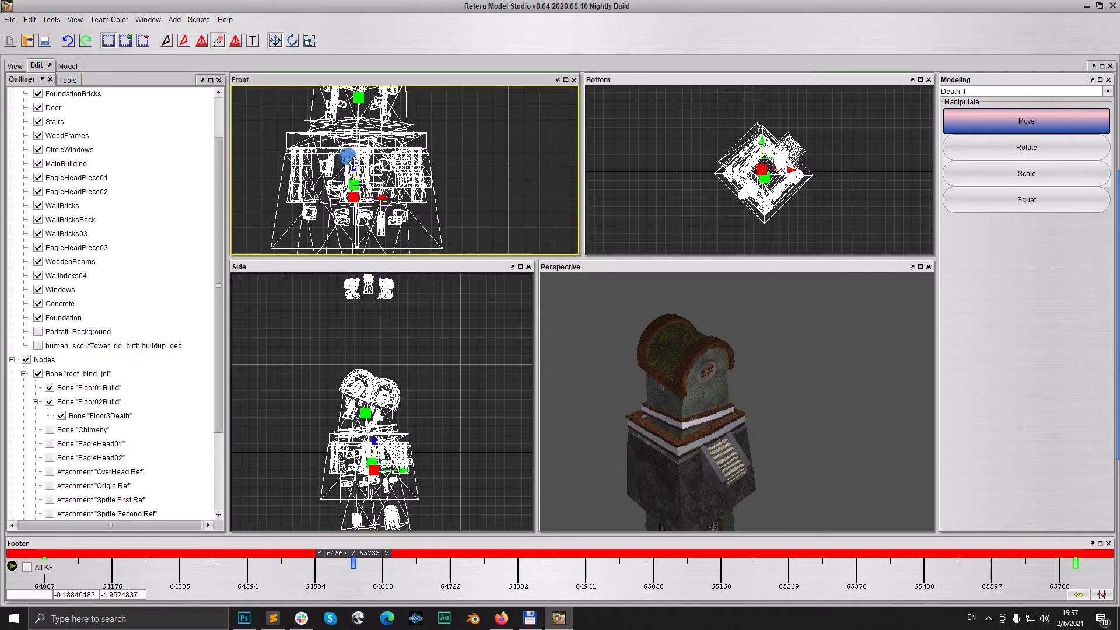
# Step: Rotate the Floor01Build bone slightly in the Front view so the first floor sits crooked on the foundation
pyautogui.press('e')
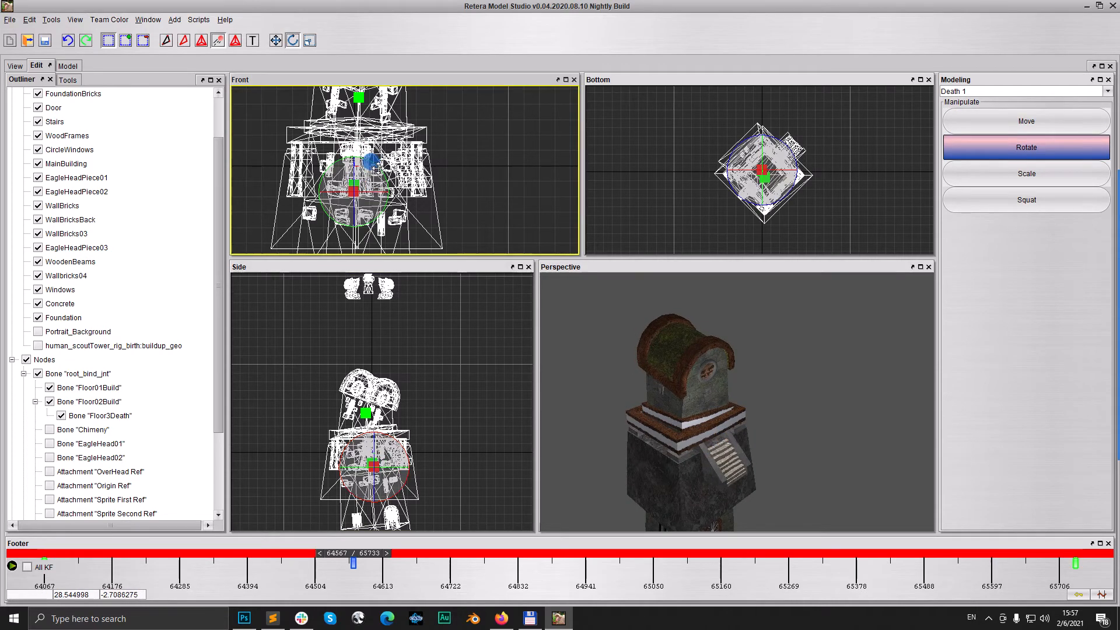
pyautogui.moveTo(378, 169); pyautogui.dragTo(511, 229)
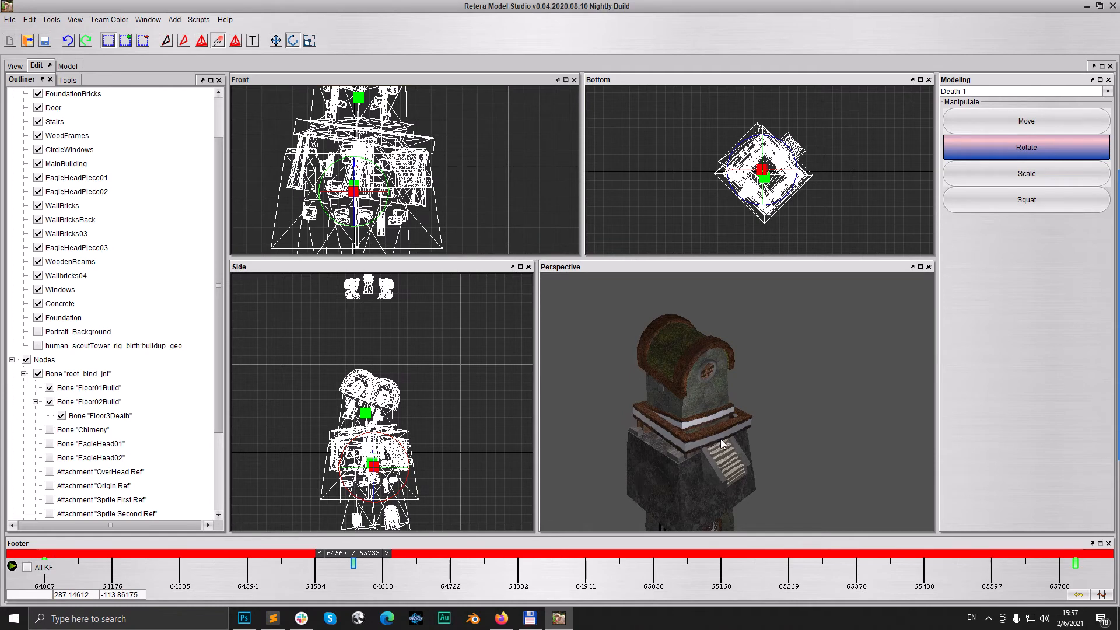
pyautogui.moveTo(721, 439); pyautogui.dragTo(682, 436)
# Step: Select the Floor3Death bone in the Front view and scale it down slightly along the vertical axis
pyautogui.moveTo(450, 143); pyautogui.dragTo(456, 189, button='middle')
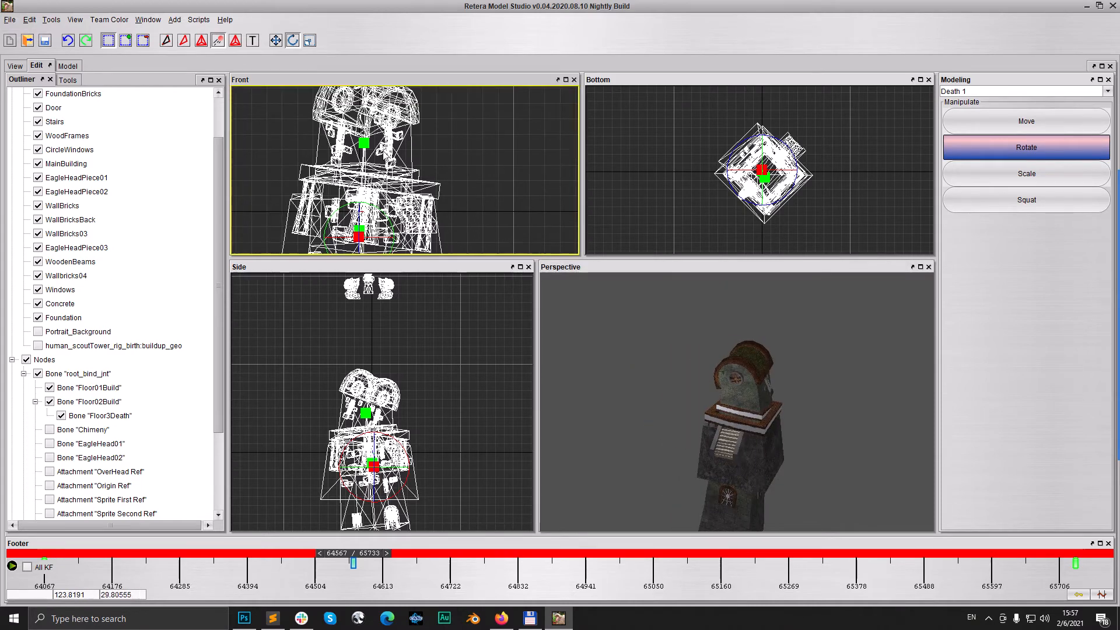
pyautogui.moveTo(374, 157); pyautogui.dragTo(378, 160)
pyautogui.click(310, 40)
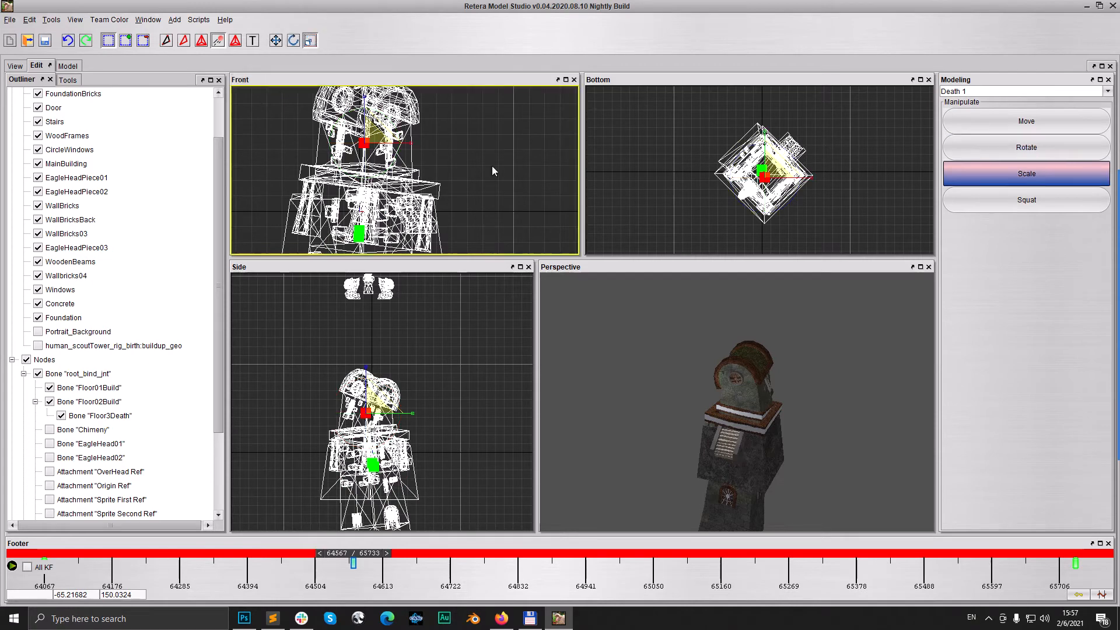
pyautogui.moveTo(448, 149); pyautogui.dragTo(442, 167, button='middle')
pyautogui.moveTo(358, 116); pyautogui.dragTo(354, 120)
pyautogui.moveTo(755, 433)
pyautogui.mouseDown()
pyautogui.moveTo(815, 435)
pyautogui.moveTo(754, 442)
pyautogui.moveTo(744, 426)
pyautogui.mouseUp()
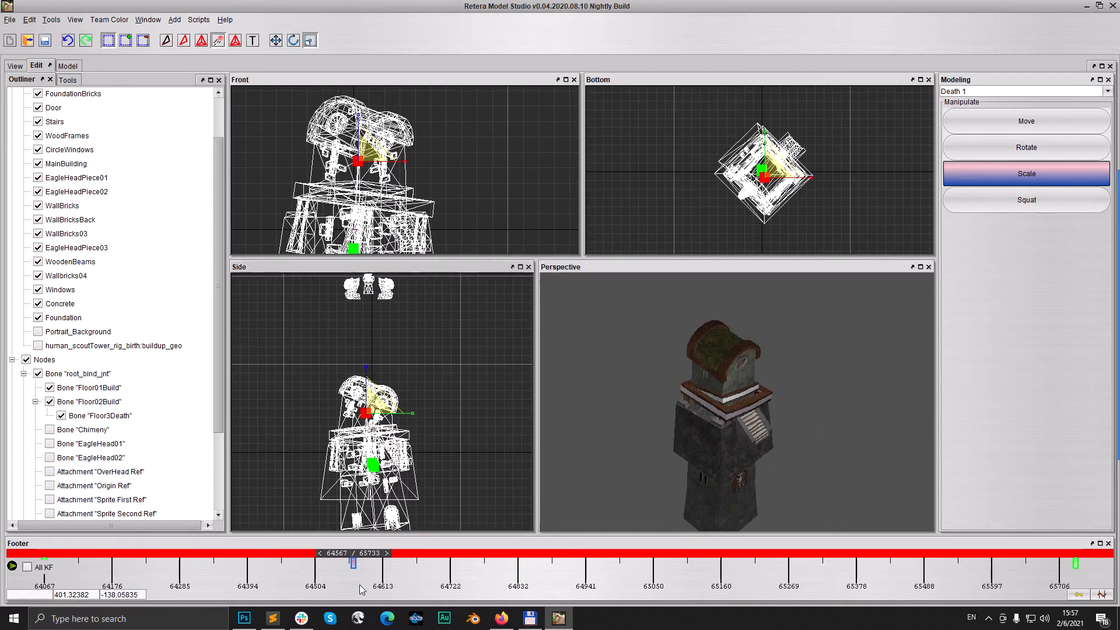
# Step: Select all three floor bones, copy their keyframes at 64567 and paste them at the sequence's last frame, 65733
pyautogui.rightClick(354, 563)
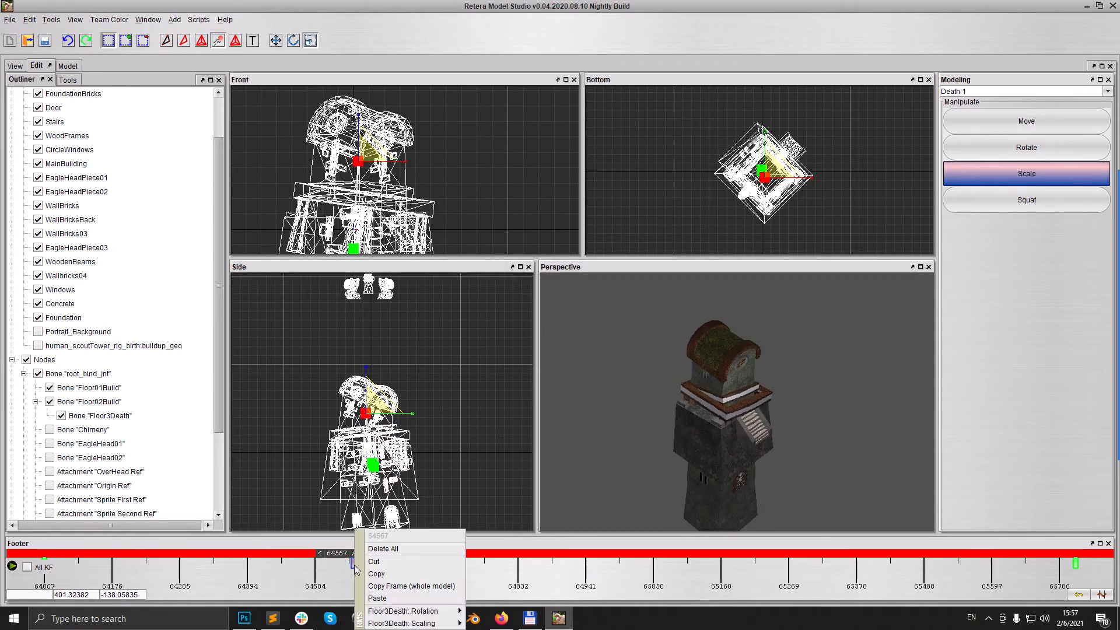
pyautogui.scroll(-4, 433, 182)
pyautogui.moveTo(447, 198); pyautogui.dragTo(447, 137, button='middle')
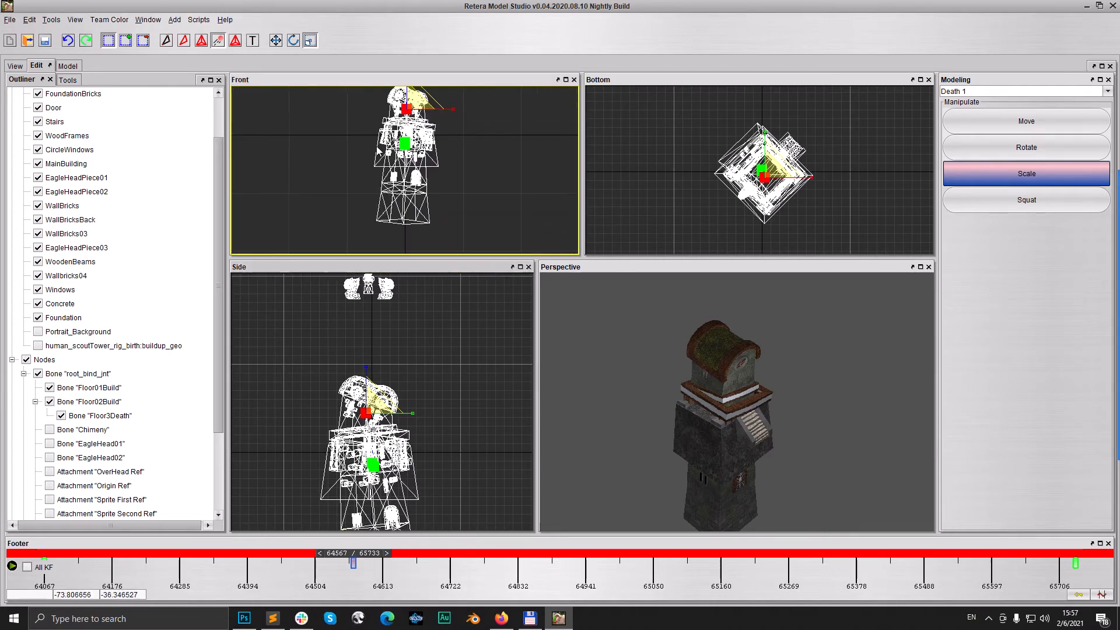
pyautogui.scroll(-3, 379, 137)
pyautogui.moveTo(307, 124); pyautogui.dragTo(441, 181)
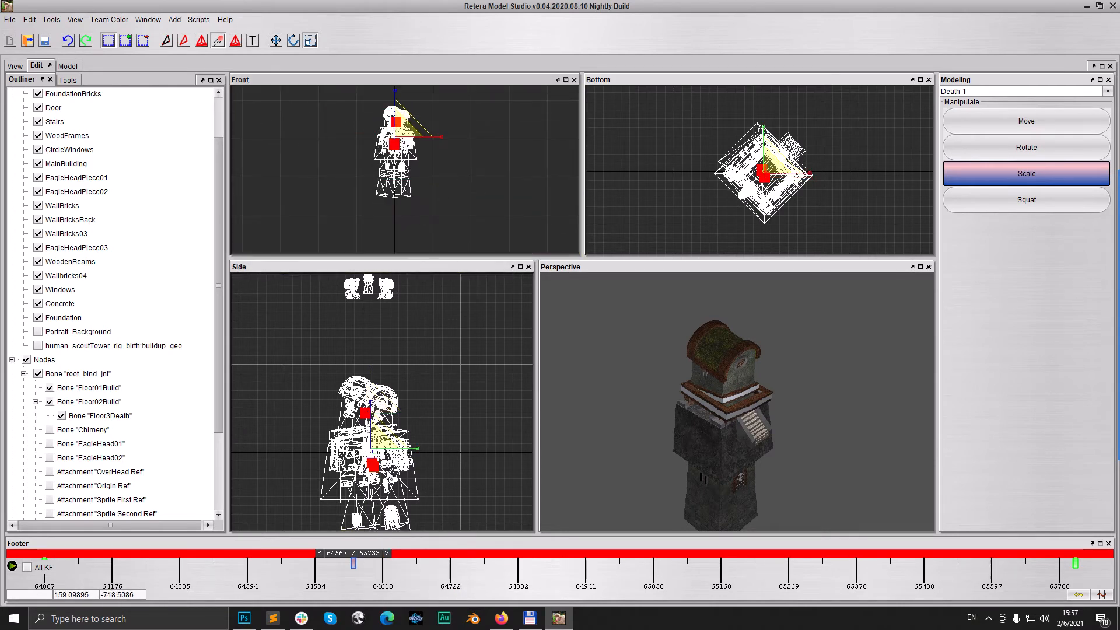
pyautogui.rightClick(354, 565)
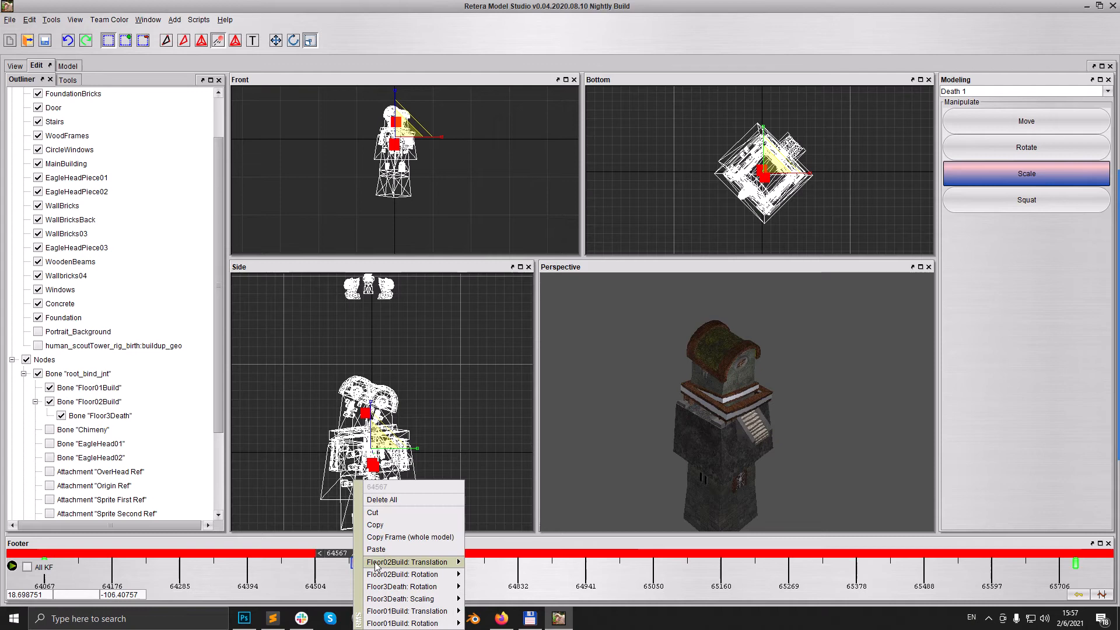
pyautogui.click(382, 526)
pyautogui.moveTo(355, 564); pyautogui.dragTo(1114, 562)
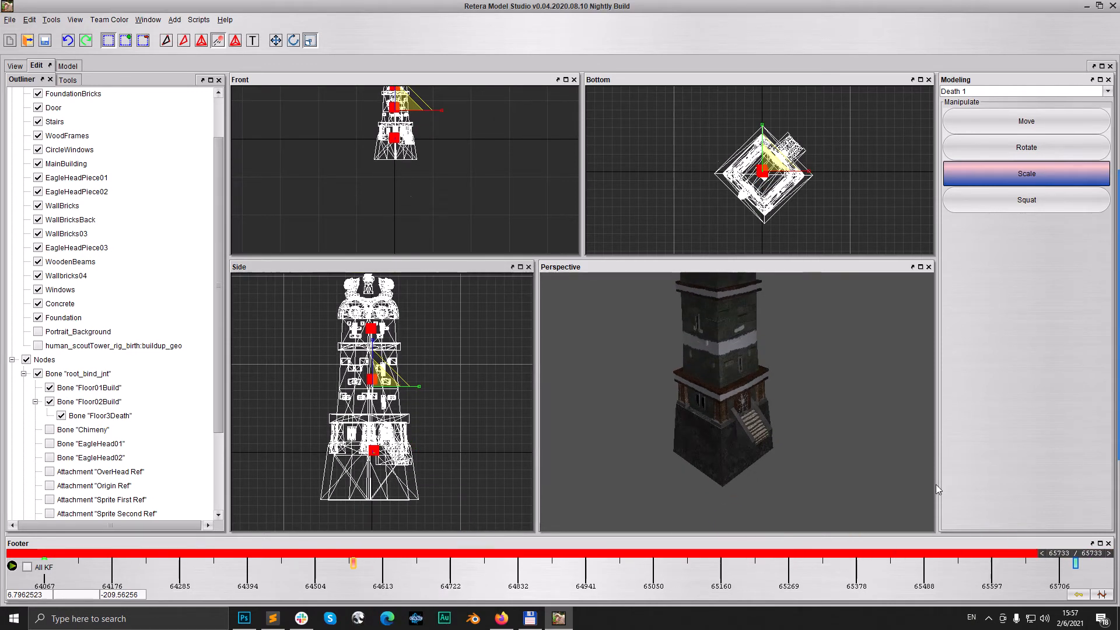
pyautogui.hotkey('ctrl', 'v')
# Step: Preview the Death 1 animation on the whole tower in the model viewer
pyautogui.click(14, 66)
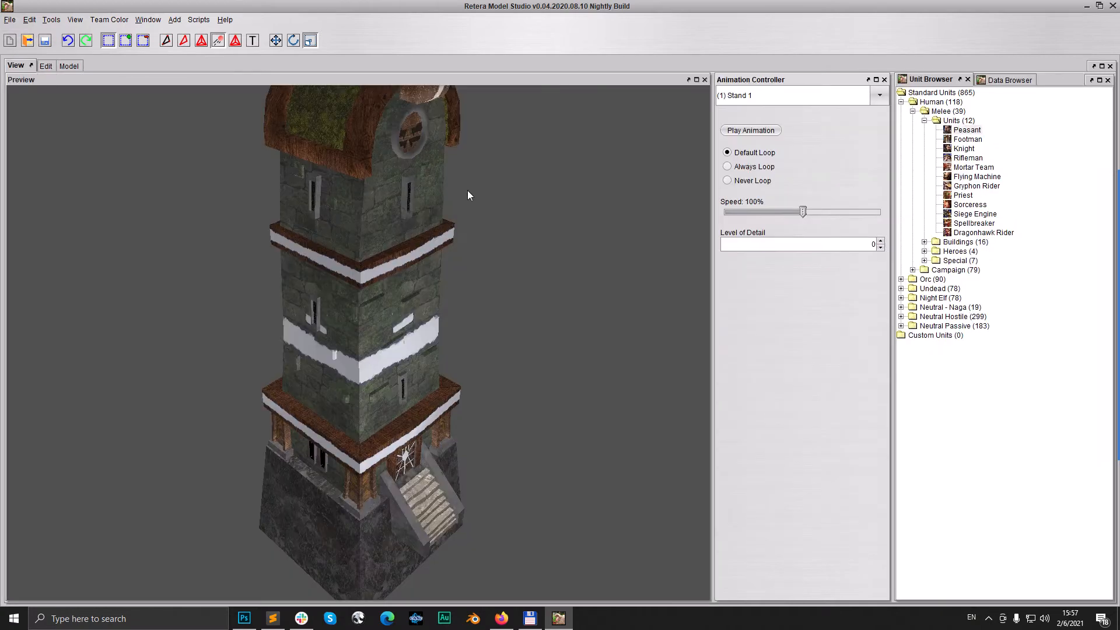
pyautogui.scroll(-4, 569, 280)
pyautogui.click(761, 96)
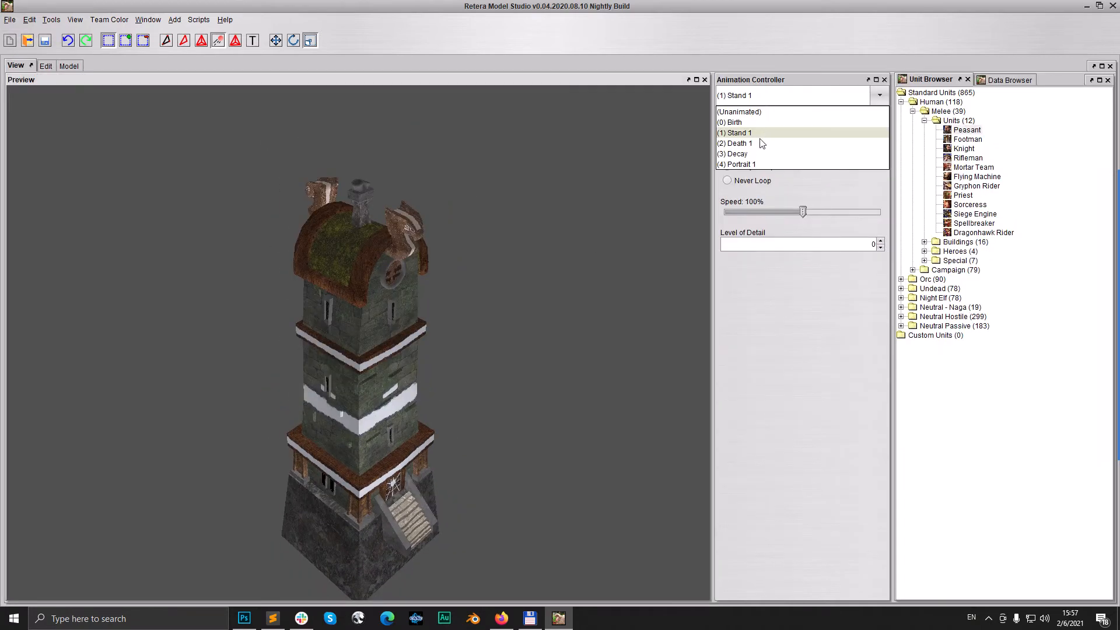
pyautogui.click(751, 141)
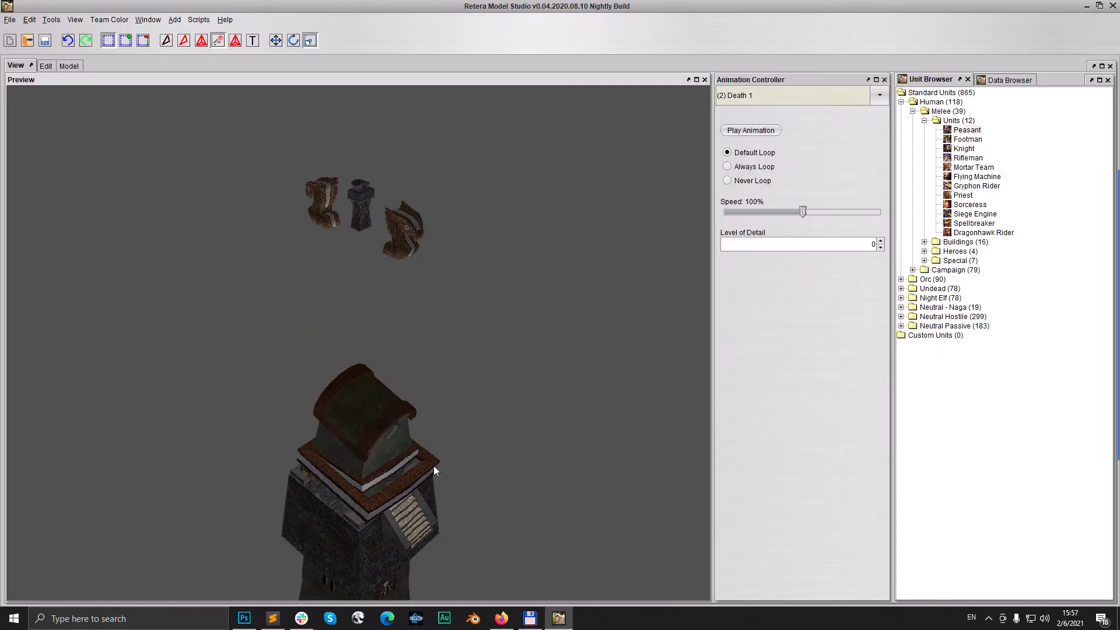
# Step: Inspect the Death 1 animation on the tower from several angles in the preview and save the model
pyautogui.moveTo(433, 465); pyautogui.dragTo(439, 447, button='middle')
pyautogui.moveTo(438, 447); pyautogui.dragTo(416, 359)
pyautogui.scroll(-5, 416, 358)
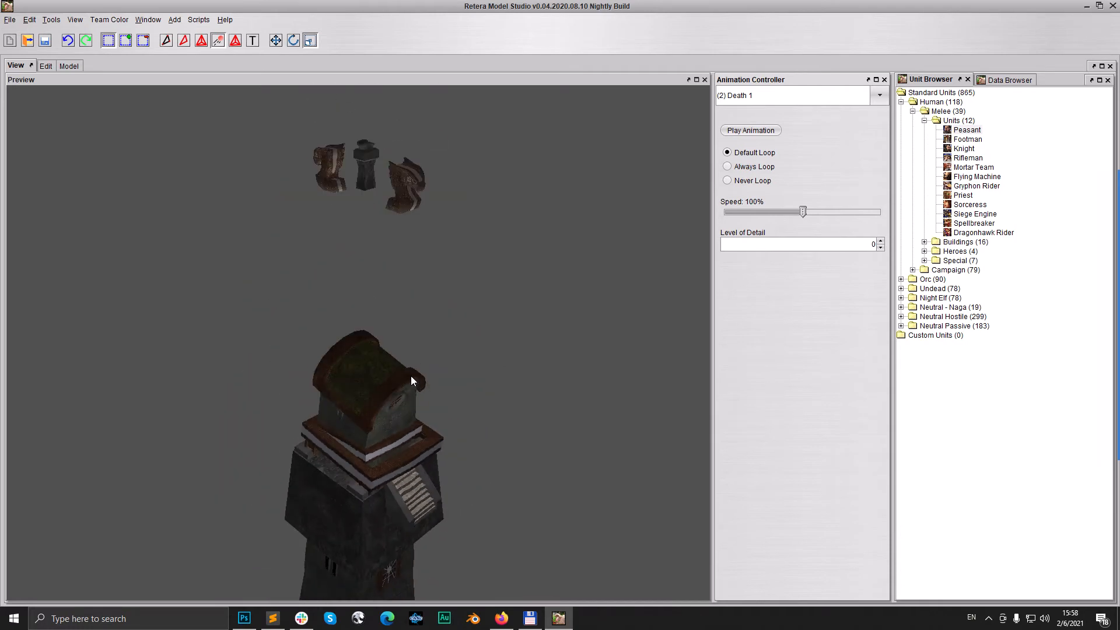
pyautogui.moveTo(411, 372); pyautogui.dragTo(429, 446)
pyautogui.scroll(3, 429, 448)
pyautogui.scroll(-2, 433, 437)
pyautogui.click(51, 43)
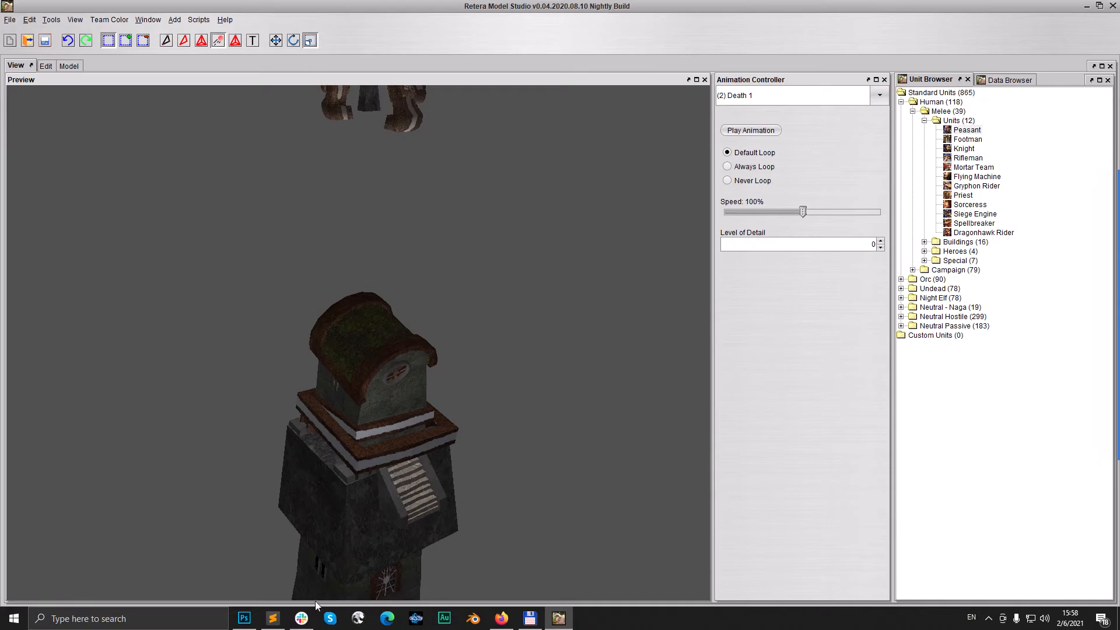
# Step: Switch to WildHammerTower.mdl in Sublime Text and change the Floor3Death bone's Scaling interpolation type to Linear
pyautogui.click(278, 622)
pyautogui.click(590, 269)
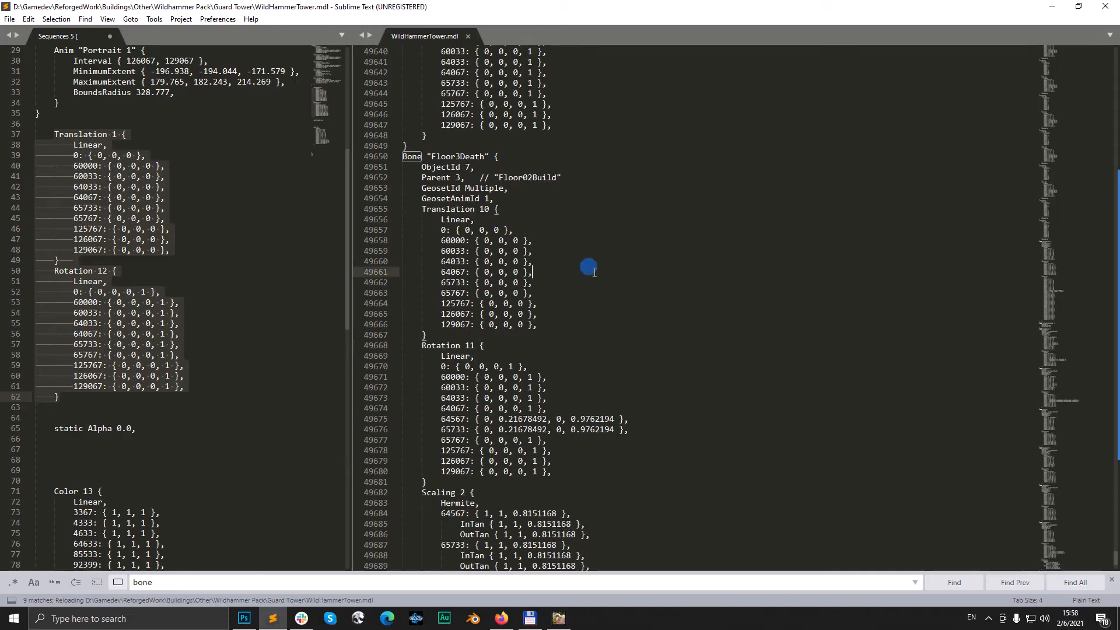
pyautogui.scroll(-5, 556, 342)
pyautogui.click(462, 356)
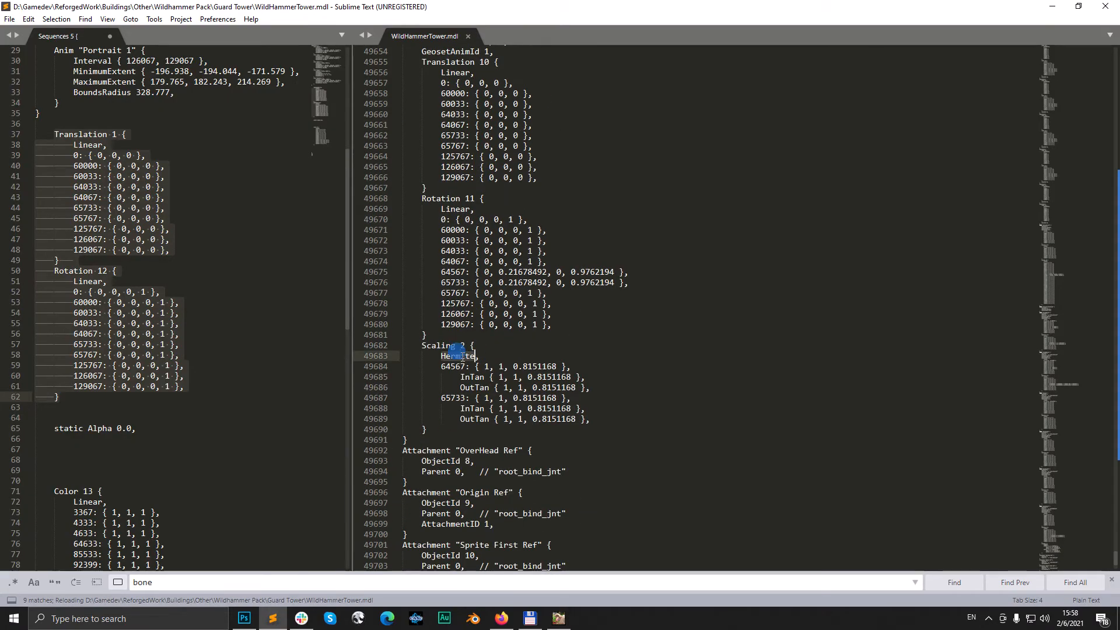
pyautogui.write('Linear,')
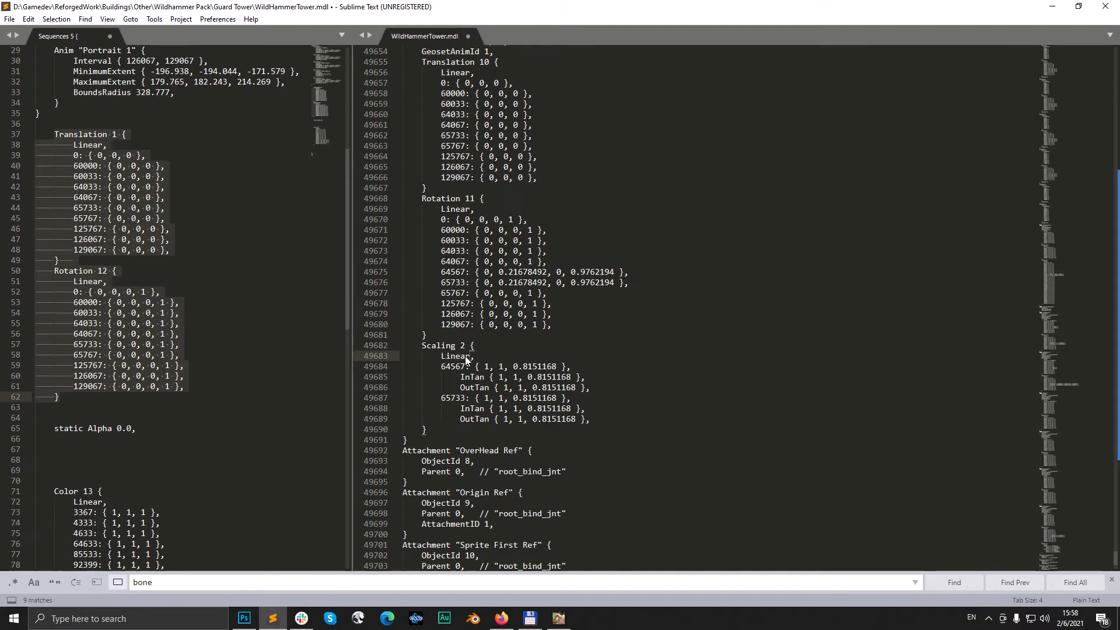
# Step: Delete the InTan and OutTan lines under the 64567 and 65733 keyframes in Floor3Death's Scaling block
pyautogui.moveTo(597, 391); pyautogui.dragTo(347, 374)
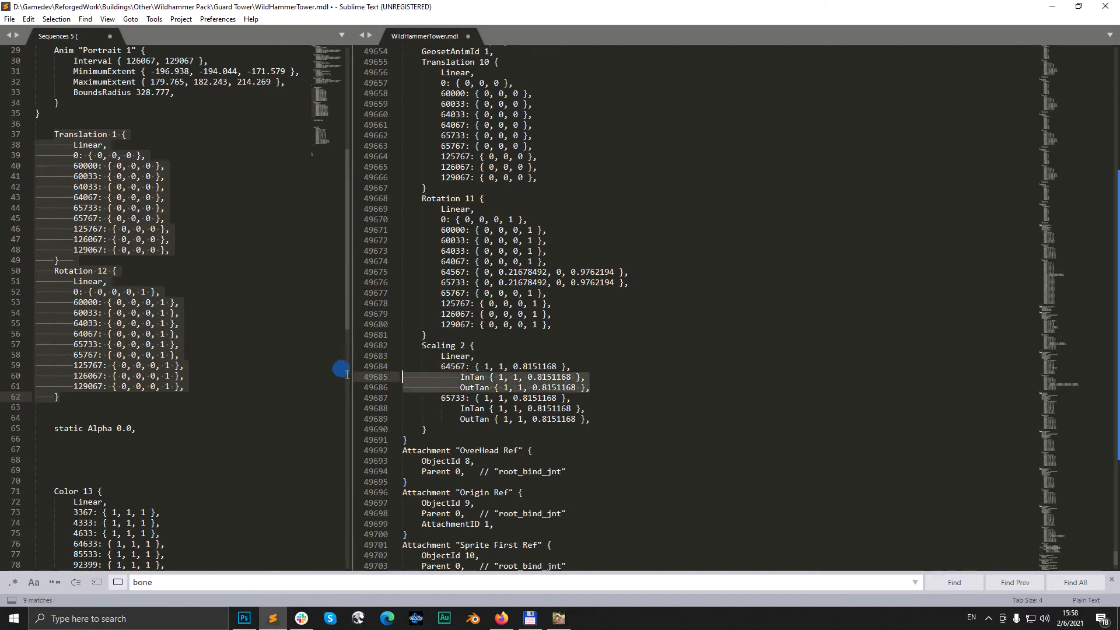
pyautogui.press('BackSpace')
pyautogui.press('BackSpace')
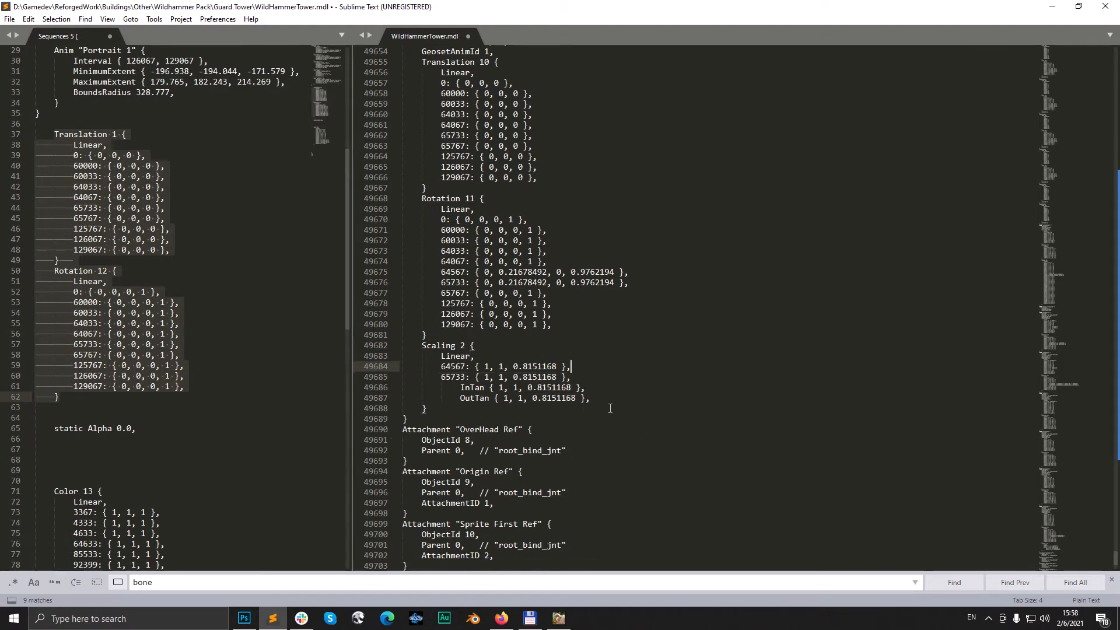
pyautogui.click(570, 398)
pyautogui.moveTo(590, 398); pyautogui.dragTo(373, 386)
pyautogui.press('BackSpace')
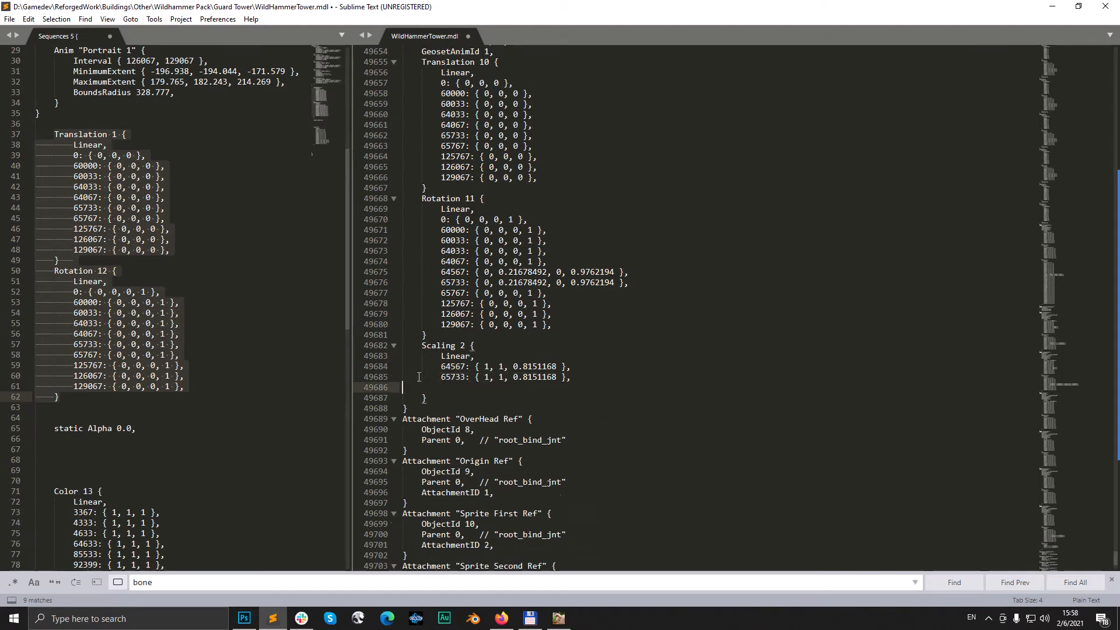
pyautogui.press('BackSpace')
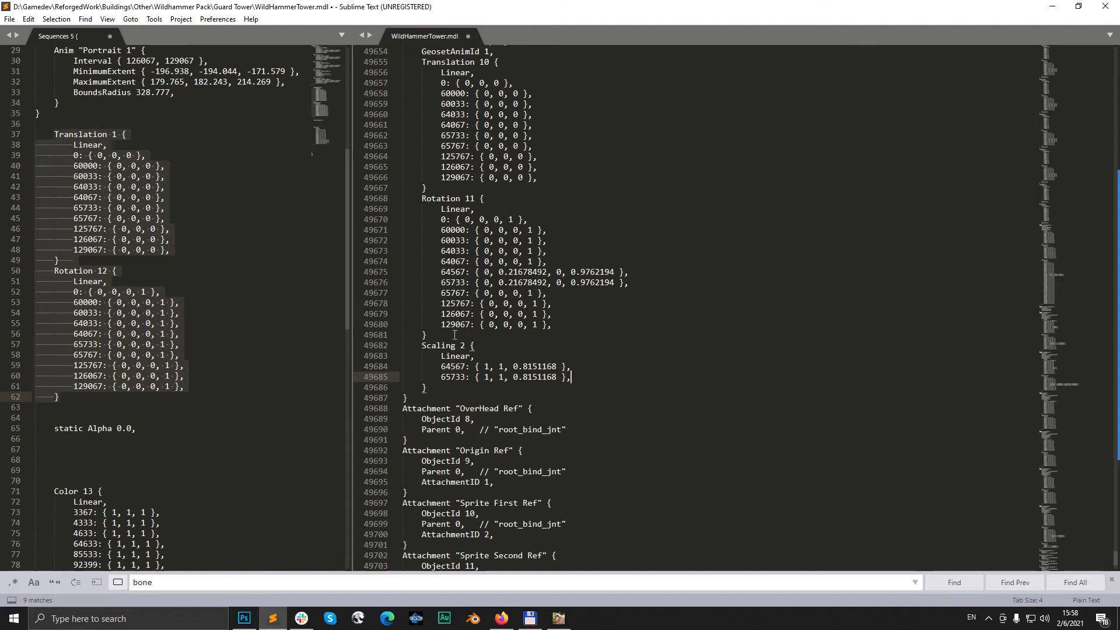
# Step: Copy Floor3Death's Rotation keyframes 65767 to 129067 and paste them after the 65733 keyframe in its Scaling block
pyautogui.moveTo(442, 295); pyautogui.dragTo(548, 324)
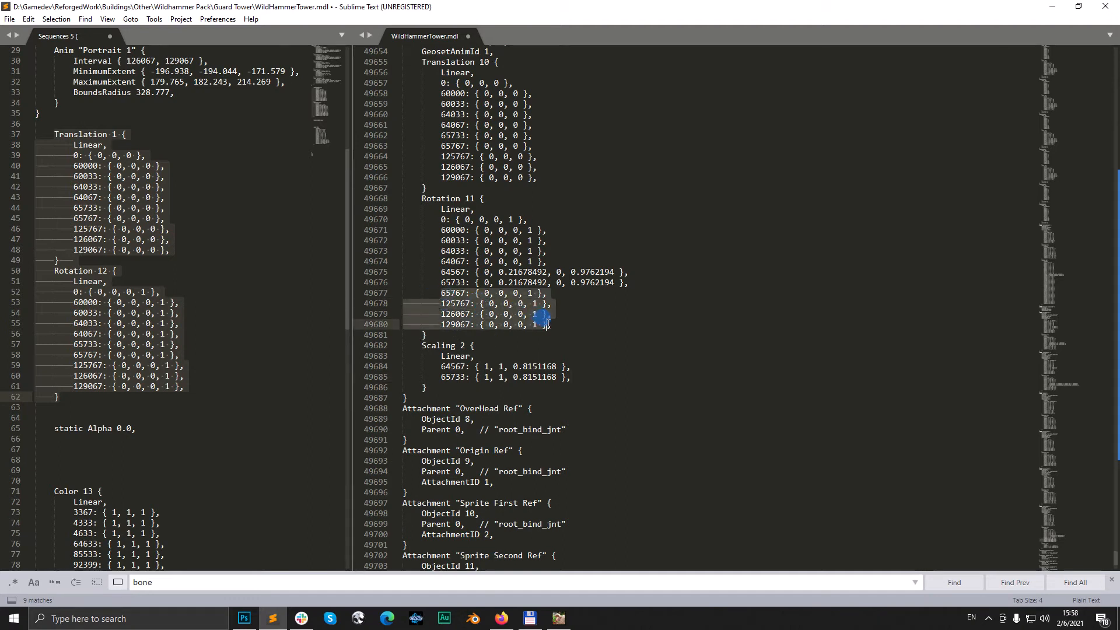
pyautogui.click(578, 377)
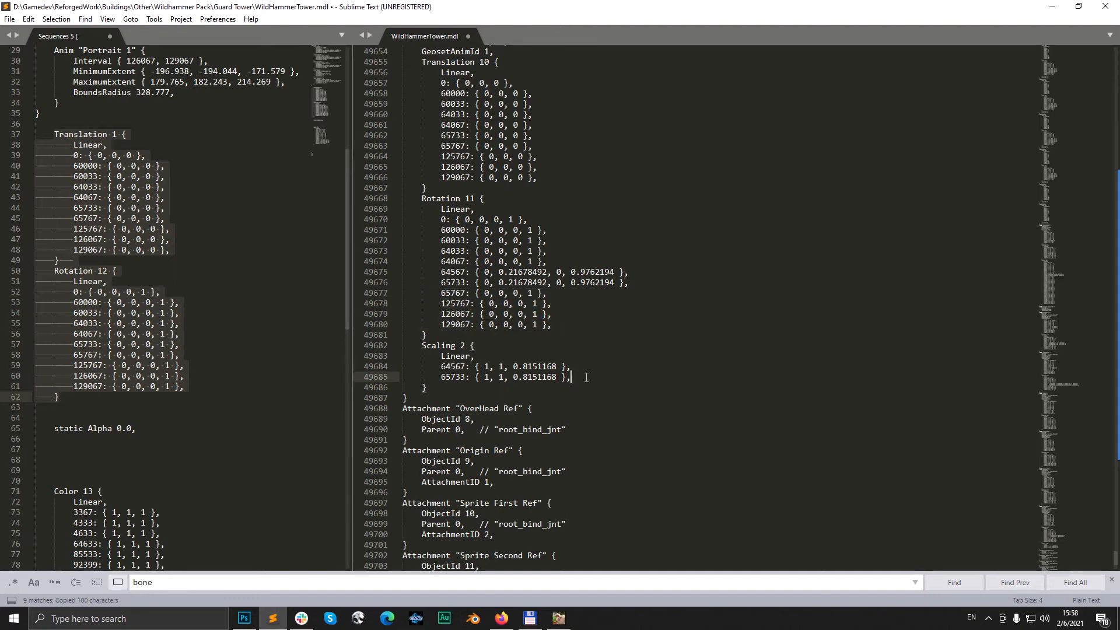
pyautogui.press('Return')
pyautogui.hotkey('ctrl', 'v')
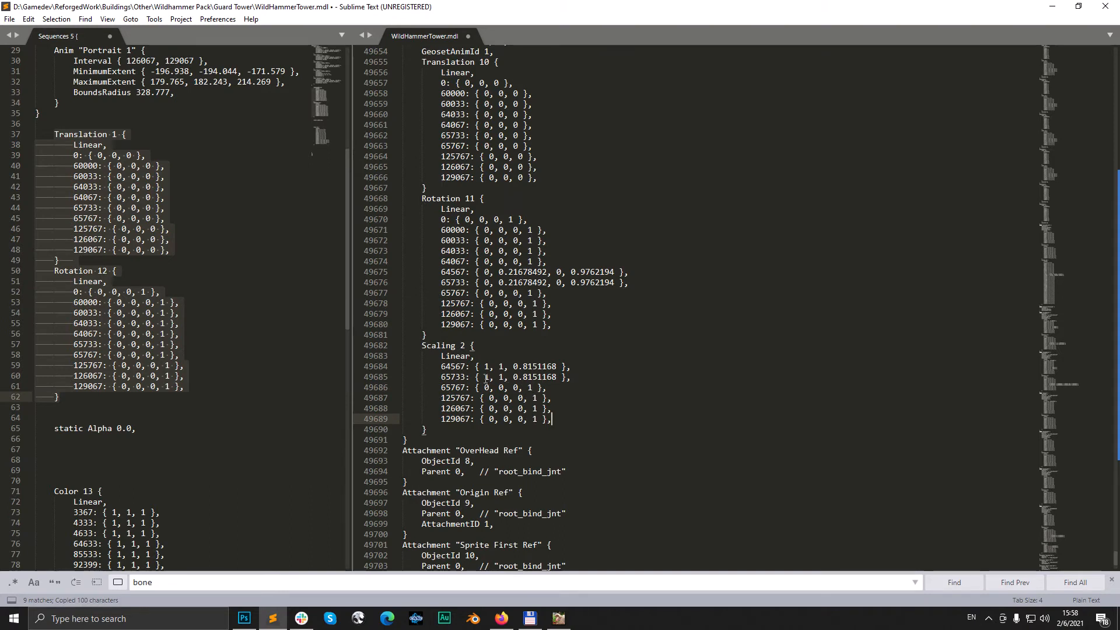
# Step: Set the values of Scaling keyframes 65767, 125767, 126067 and 129067 to { 1, 1, 1 }
pyautogui.moveTo(475, 378); pyautogui.dragTo(572, 378)
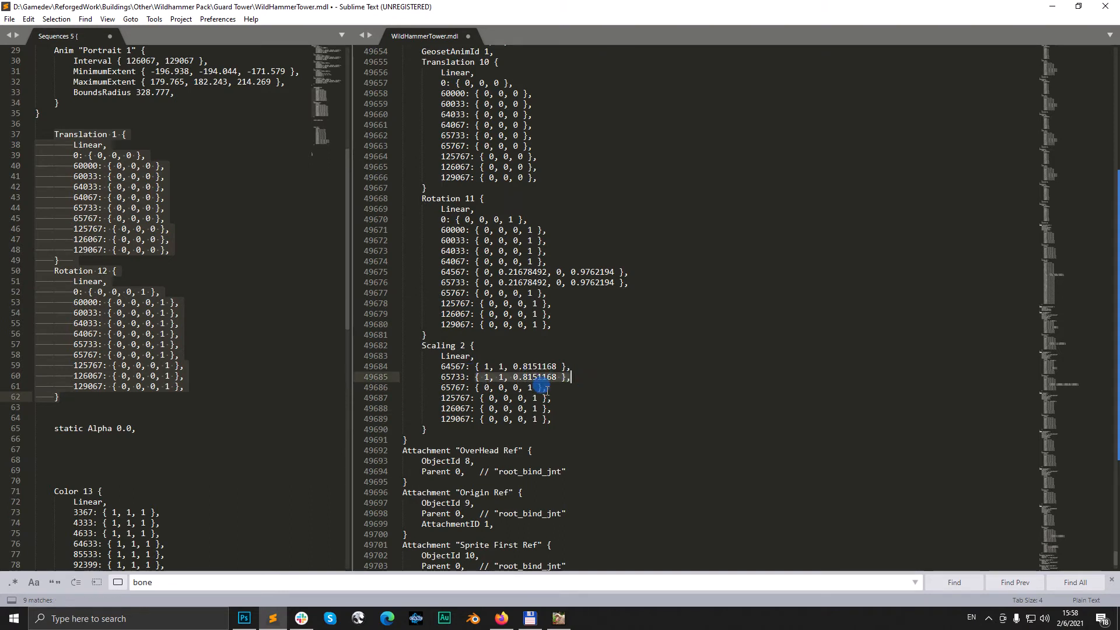
pyautogui.click(476, 387)
pyautogui.hotkey('shift', 'End')
pyautogui.hotkey('ctrl', 'v')
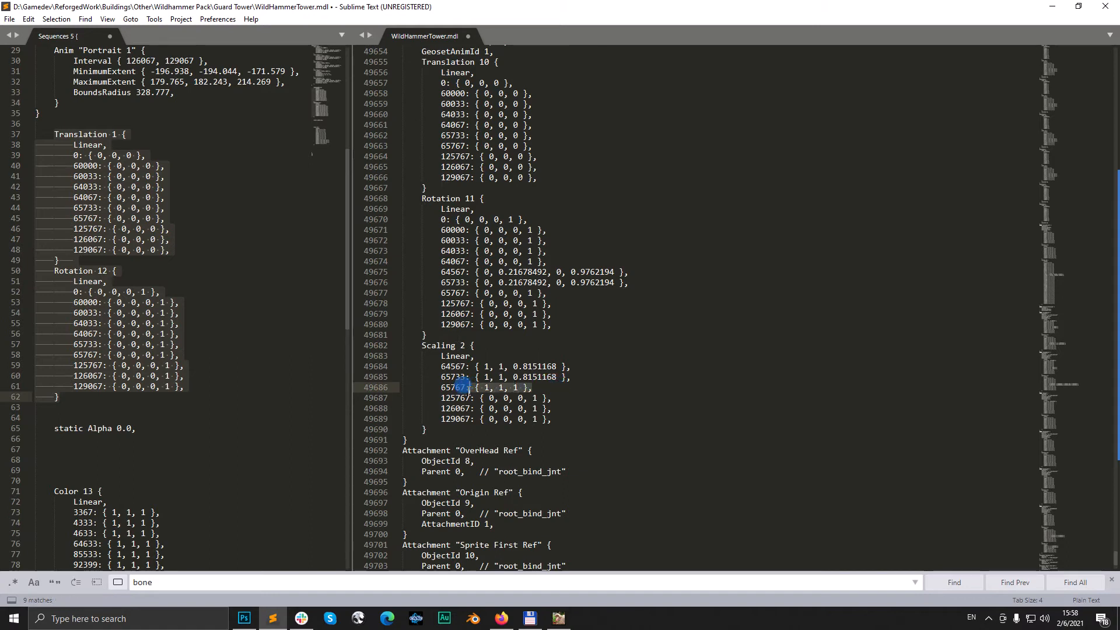
pyautogui.moveTo(470, 398); pyautogui.dragTo(562, 421)
pyautogui.hotkey('ctrl', 'v')
pyautogui.hotkey('ctrl', 'v')
pyautogui.hotkey('ctrl', 'v')
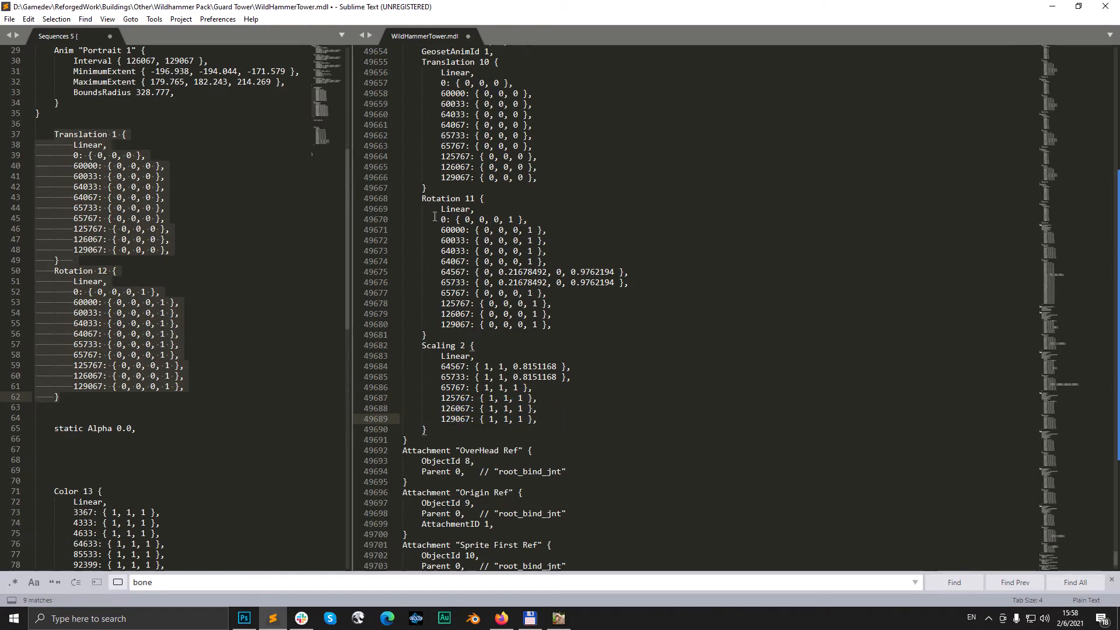
# Step: Copy Floor3Death's Rotation keyframes 0 to 64067 and paste them before the 64567 keyframe in its Scaling block
pyautogui.moveTo(441, 220); pyautogui.dragTo(548, 261)
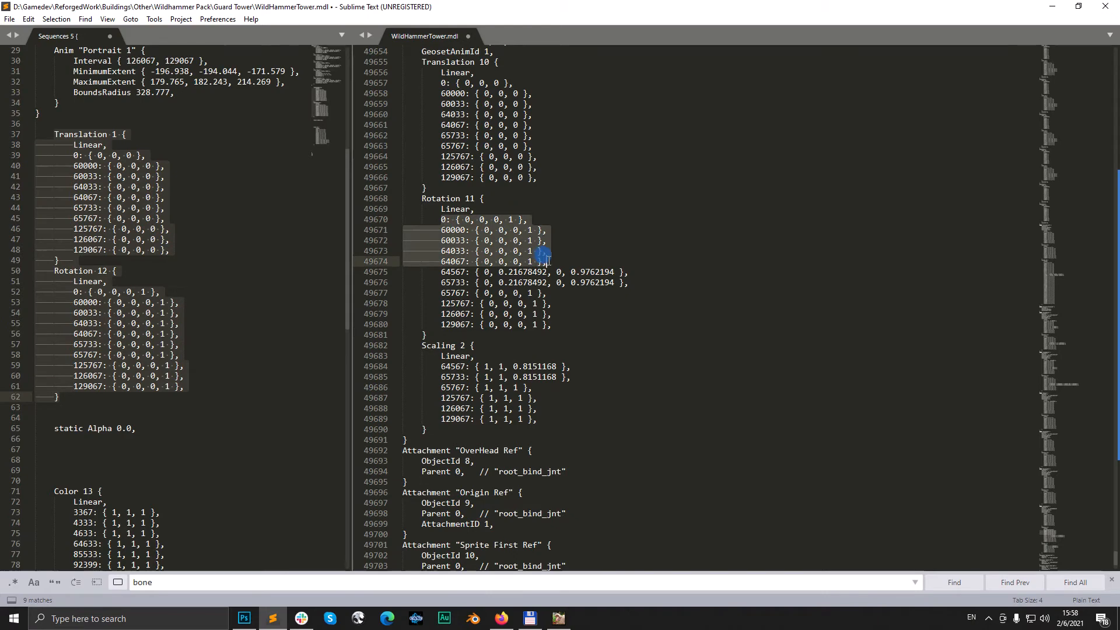
pyautogui.click(505, 355)
pyautogui.press('Return')
pyautogui.hotkey('ctrl', 'v')
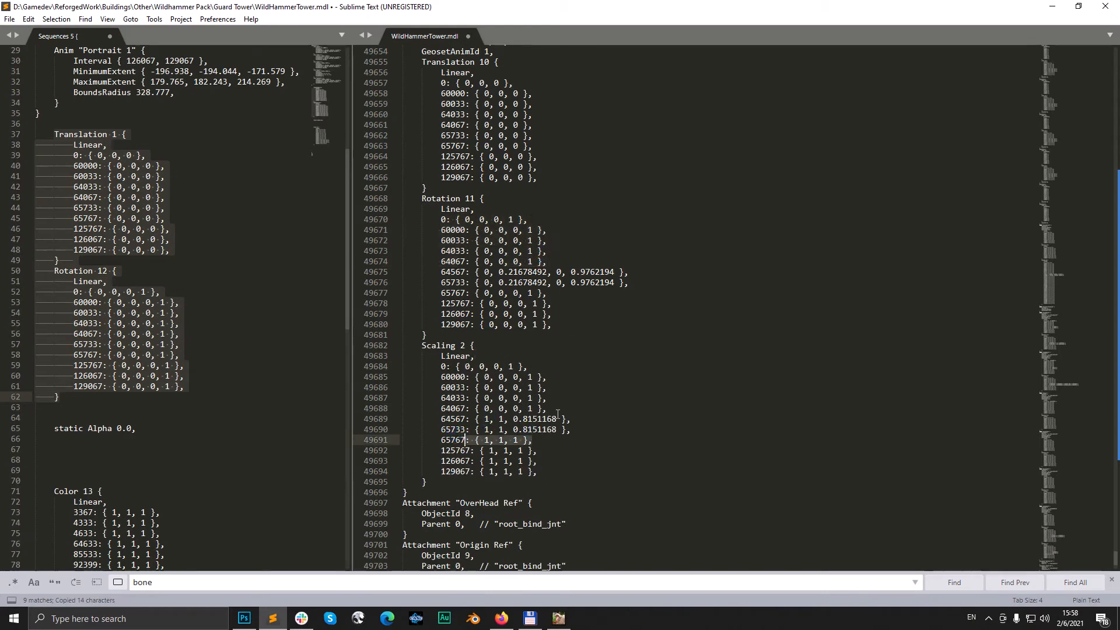
# Step: Replace the rotation values pasted into the Scaling block with { 1, 1, 1 }, starting at keyframe 64067
pyautogui.click(480, 409)
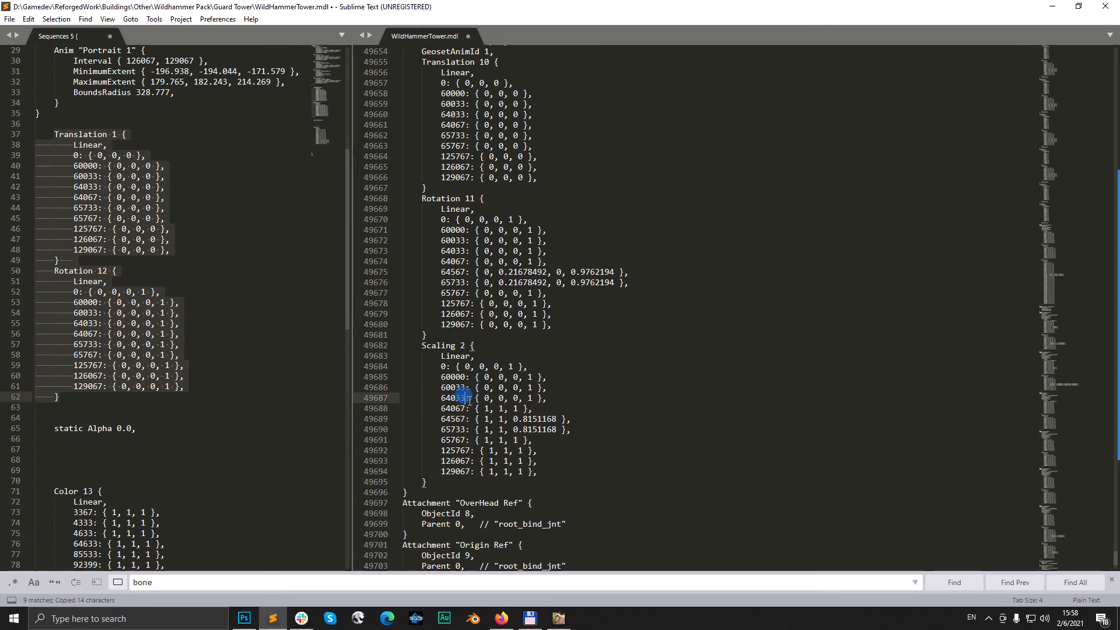
# Step: Set the Scaling 2 keys at frames 0, 60000, 60033 and 64033 to { 1, 1, 1 } and save WildHammerTower.mdl
pyautogui.moveTo(547, 390)
pyautogui.mouseDown()
pyautogui.moveTo(458, 387)
pyautogui.moveTo(536, 378)
pyautogui.mouseUp()
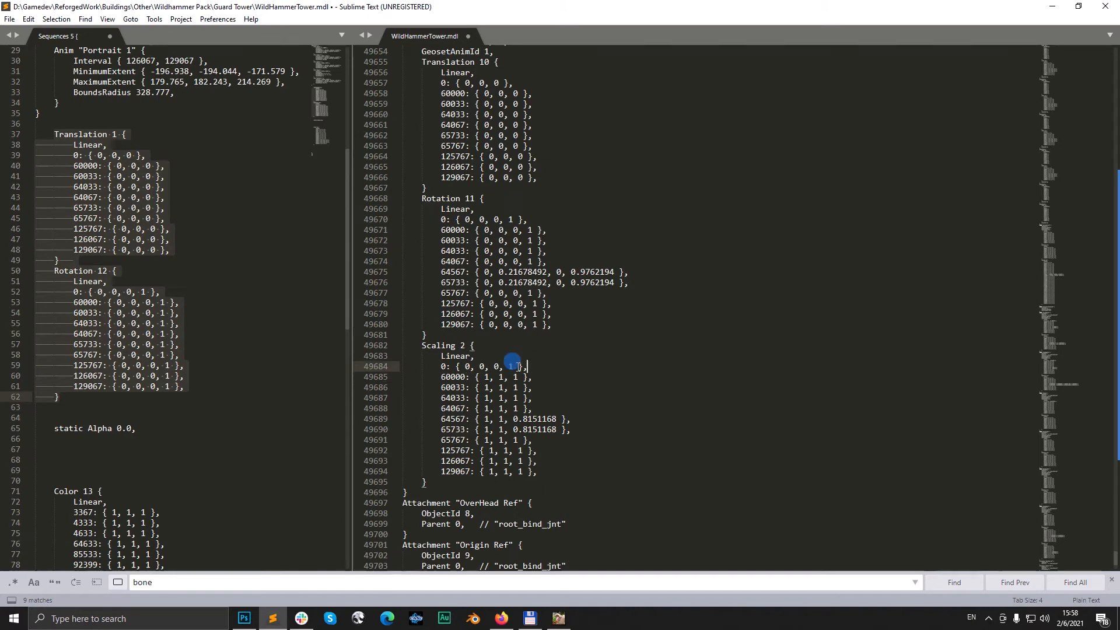
pyautogui.hotkey('ctrl', 's')
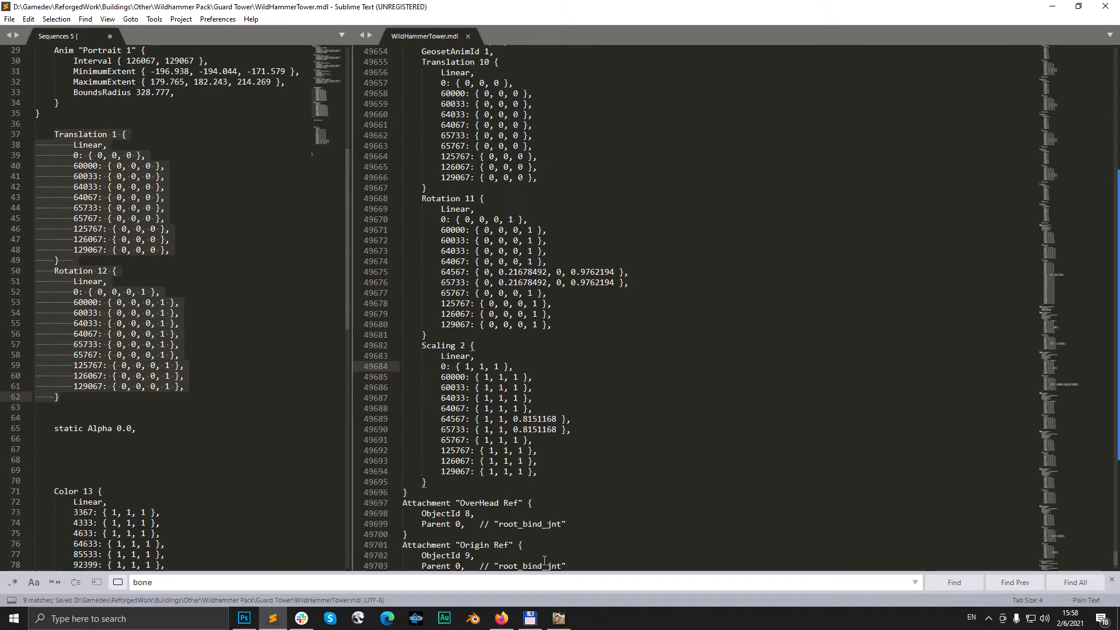
# Step: Switch to Retera Model Studio, close the loaded tower model and reopen WildHammerTower.mdl
pyautogui.click(558, 619)
pyautogui.click(15, 15)
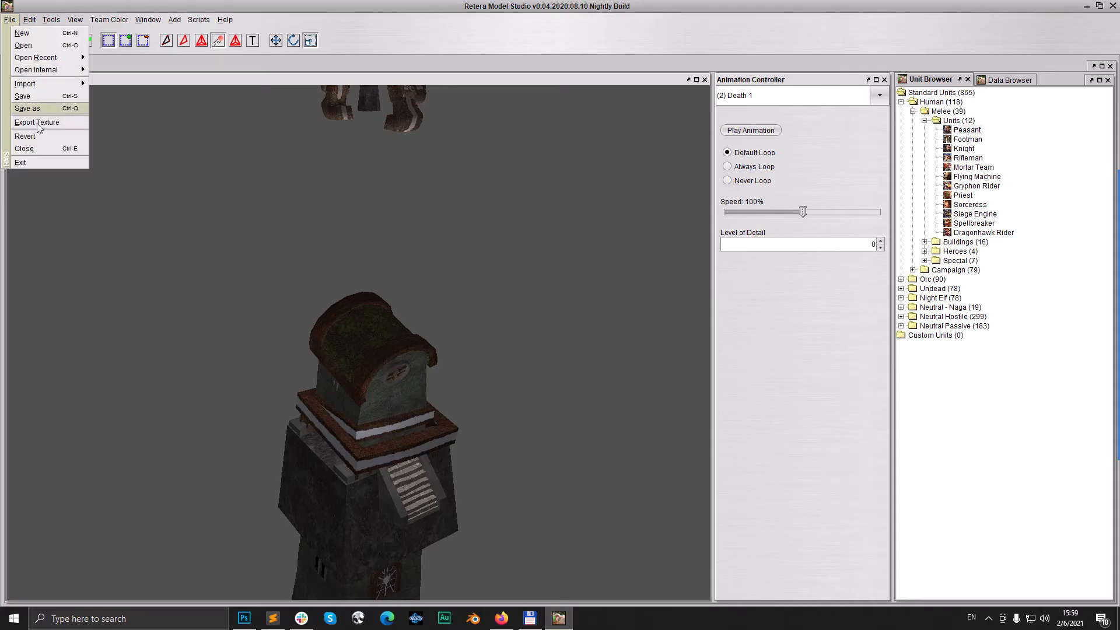
pyautogui.click(23, 145)
pyautogui.click(560, 339)
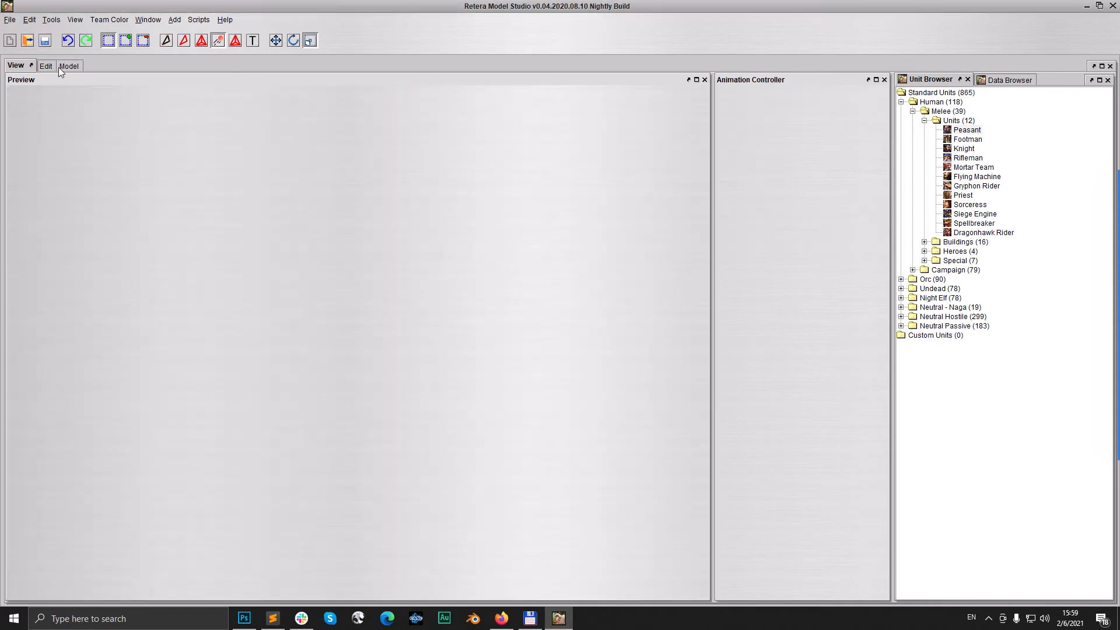
pyautogui.click(31, 42)
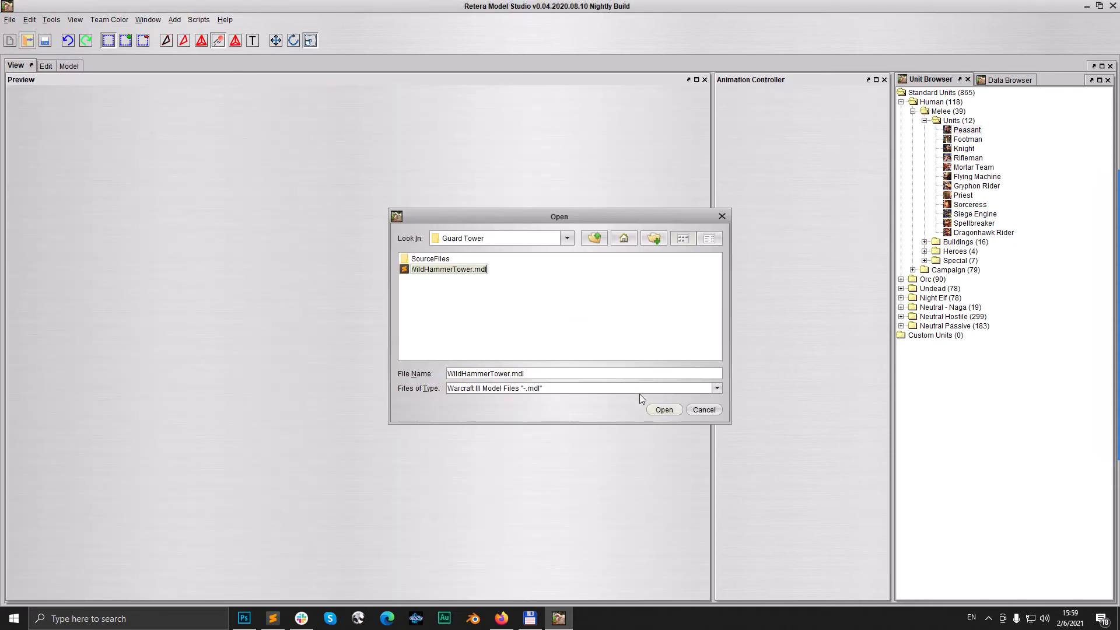
pyautogui.click(661, 409)
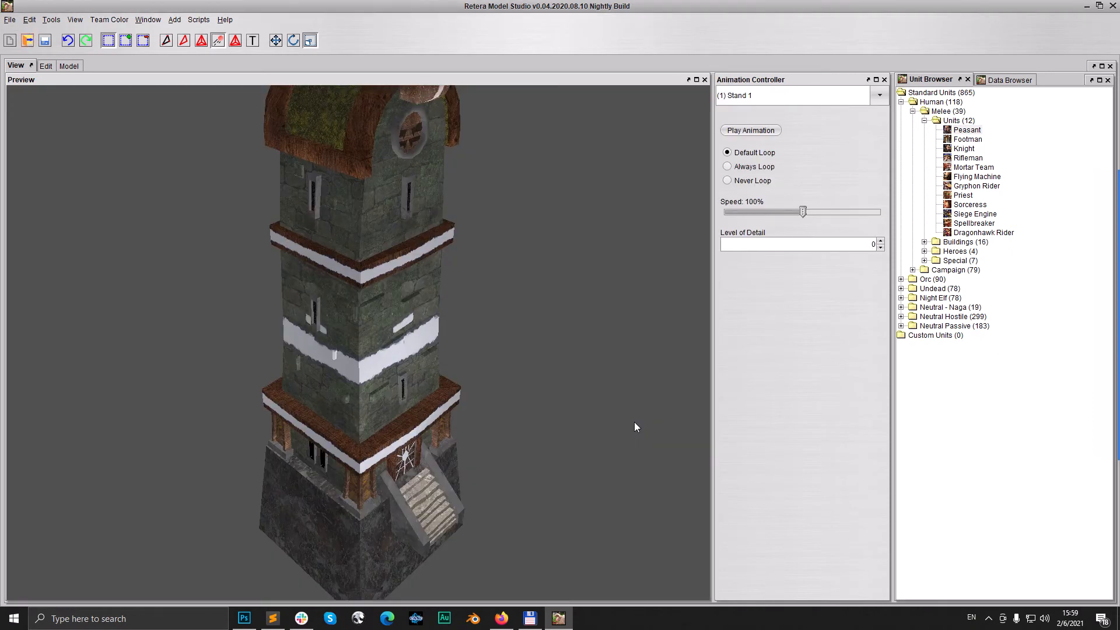
# Step: Preview the Death 1 animation and examine the tower's motion
pyautogui.click(742, 100)
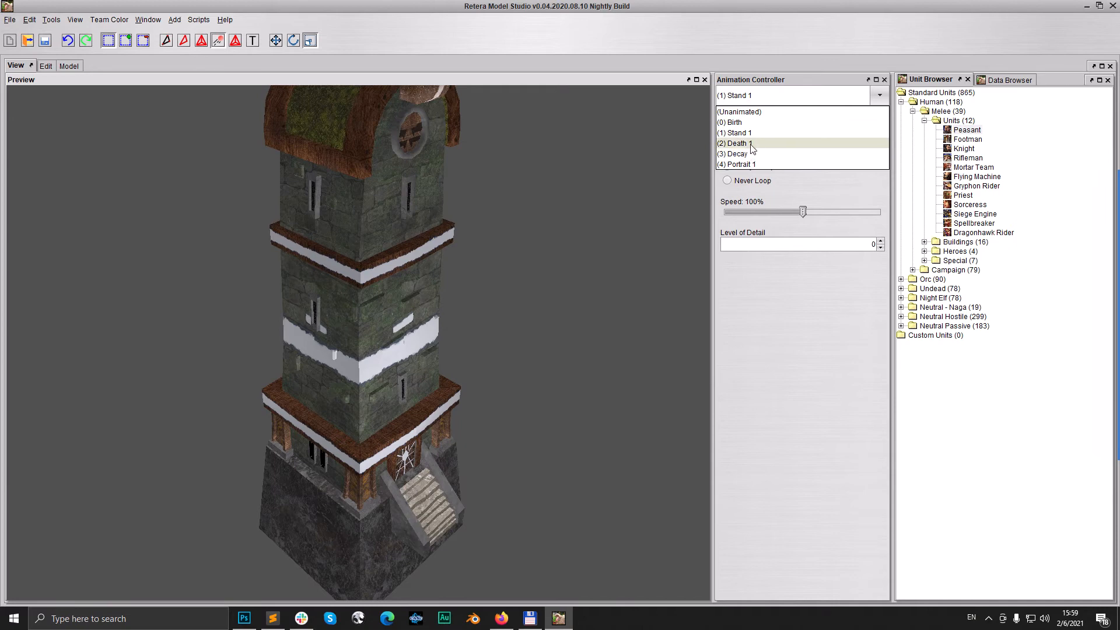
pyautogui.click(736, 121)
pyautogui.moveTo(464, 430)
pyautogui.mouseDown()
pyautogui.moveTo(456, 441)
pyautogui.moveTo(420, 426)
pyautogui.moveTo(430, 415)
pyautogui.moveTo(510, 429)
pyautogui.moveTo(461, 433)
pyautogui.mouseUp()
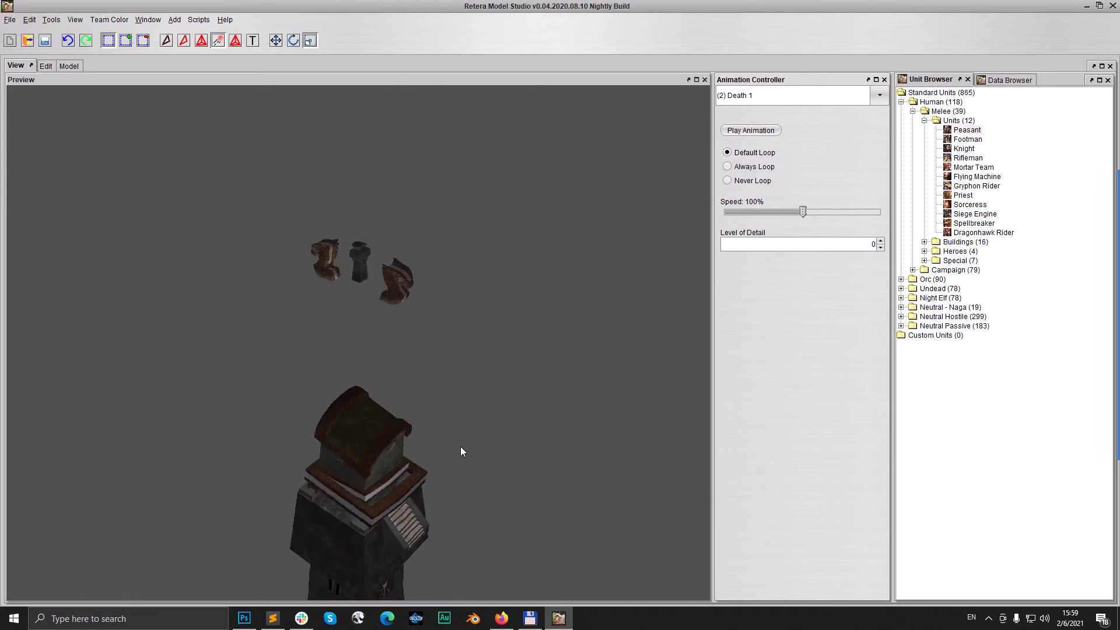
pyautogui.moveTo(397, 419)
pyautogui.mouseDown()
pyautogui.moveTo(378, 426)
pyautogui.moveTo(465, 410)
pyautogui.moveTo(419, 397)
pyautogui.moveTo(380, 415)
pyautogui.moveTo(398, 425)
pyautogui.moveTo(419, 403)
pyautogui.moveTo(401, 424)
pyautogui.moveTo(408, 405)
pyautogui.moveTo(379, 421)
pyautogui.moveTo(396, 424)
pyautogui.mouseUp()
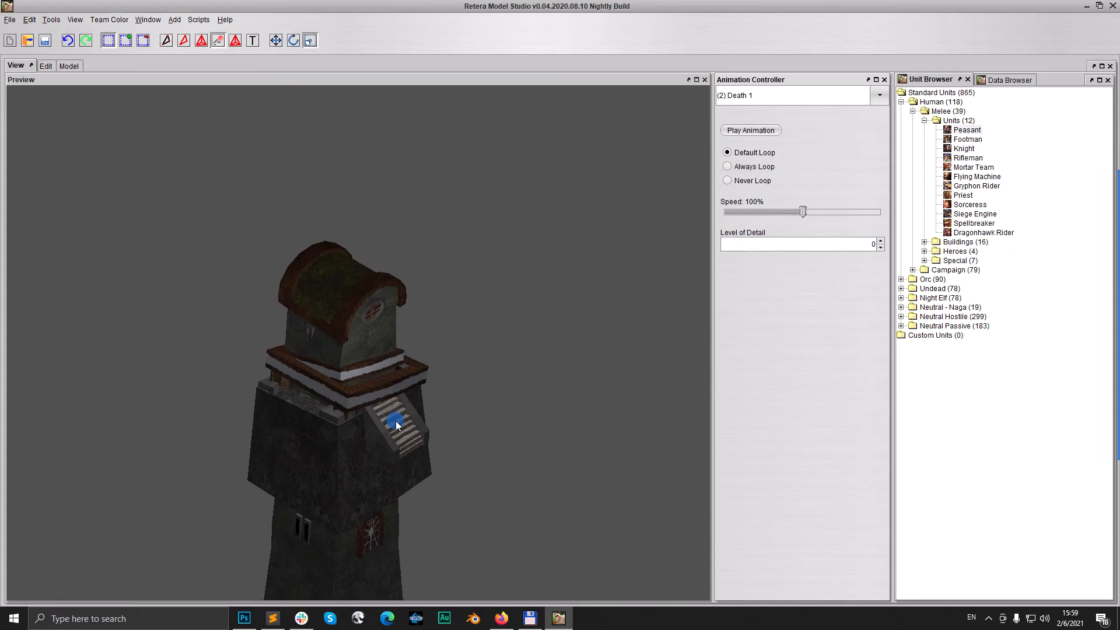
# Step: Set the editor's animation timeframe to Death 1 and hide the Portrait_Background and human_scoutTower_rig_birth:buildup_geo meshes
pyautogui.click(45, 65)
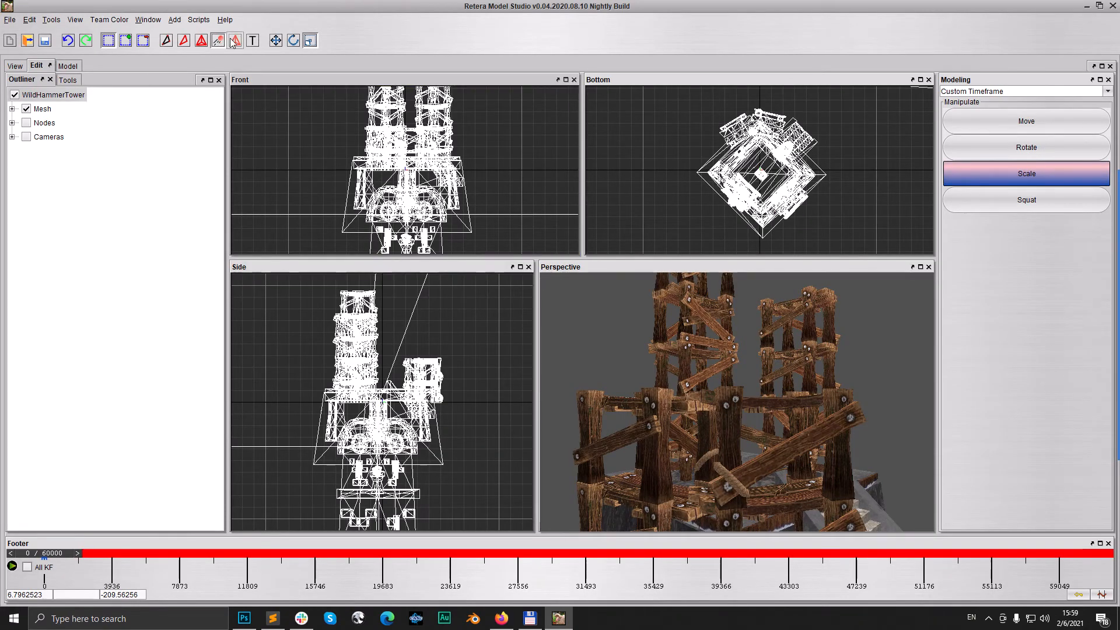
pyautogui.click(1107, 91)
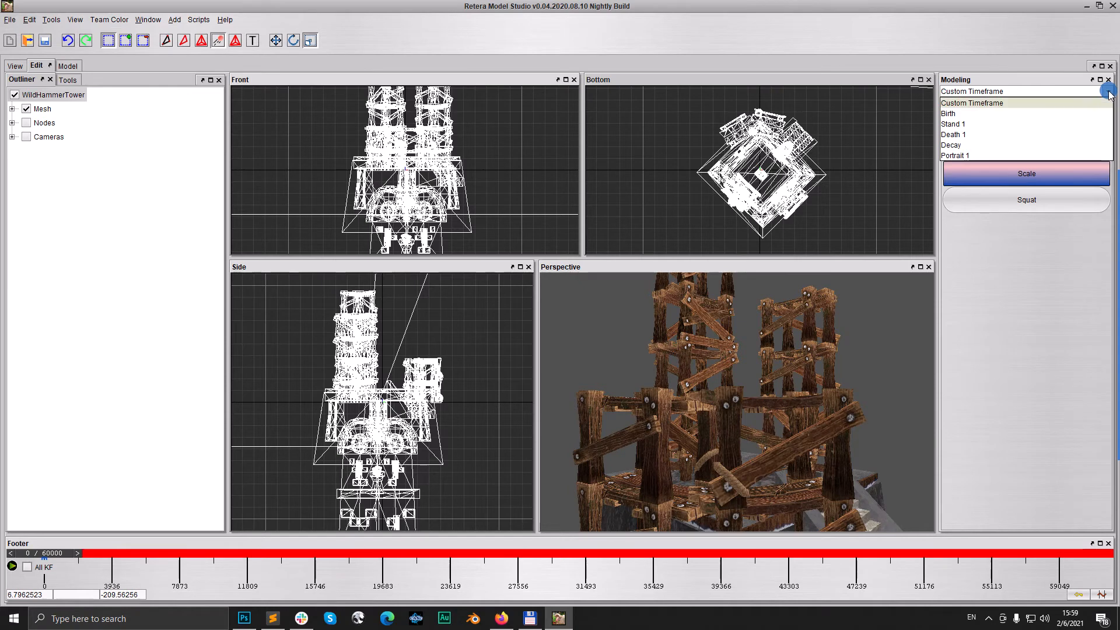
pyautogui.click(968, 135)
pyautogui.click(12, 110)
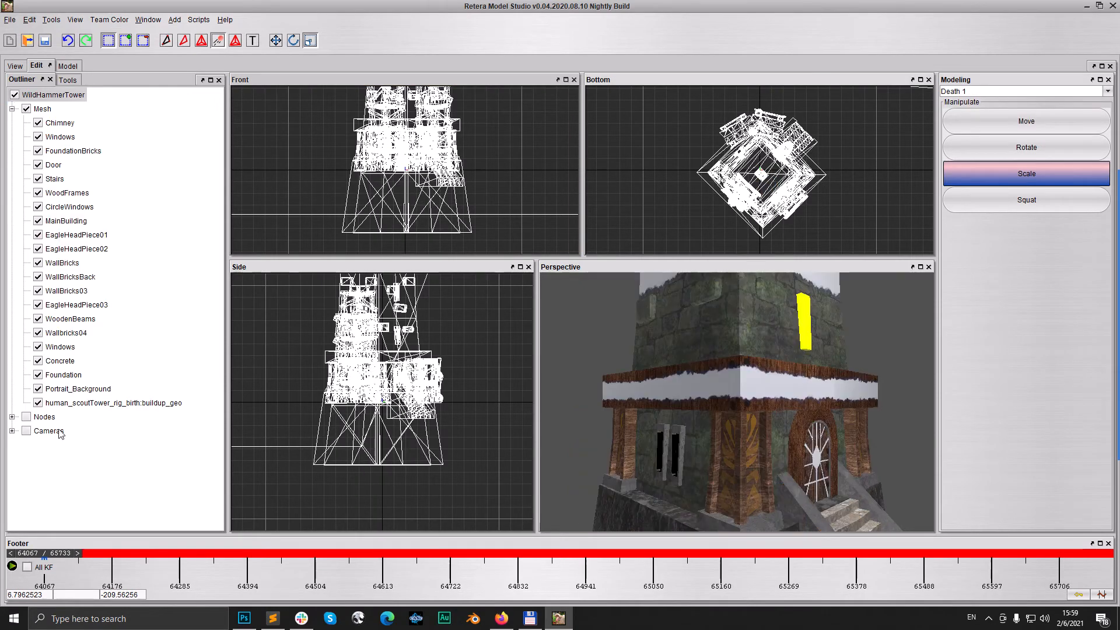
pyautogui.click(12, 417)
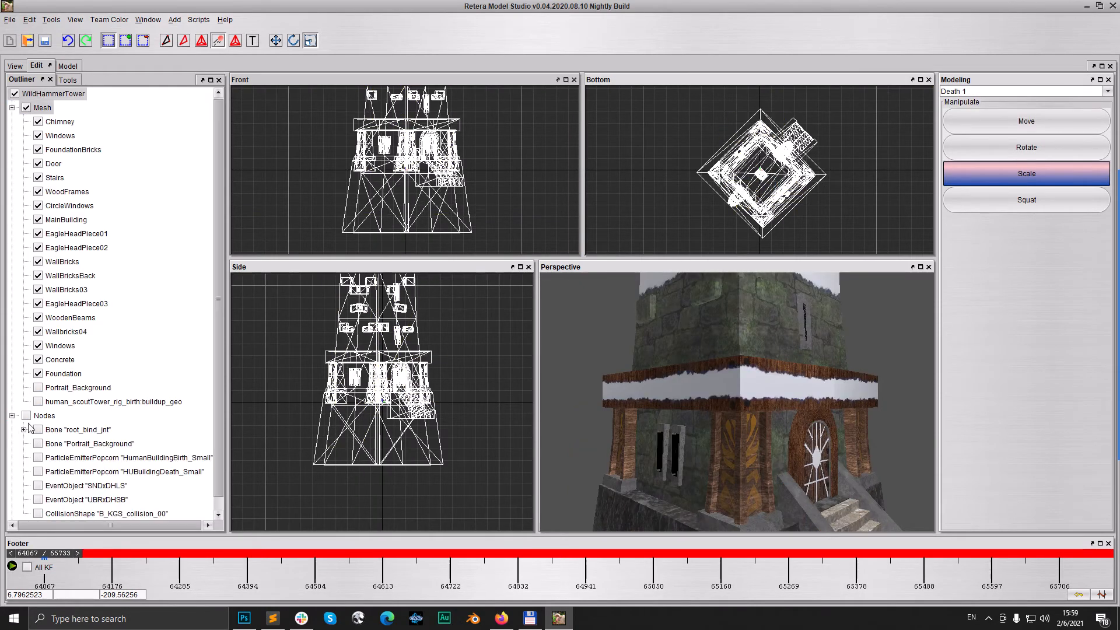
# Step: Enable the bones Floor01Build and Floor02Build under root_bind_jnt, leave Floor3Death disabled, and select the enabled bones in the Side view
pyautogui.click(24, 430)
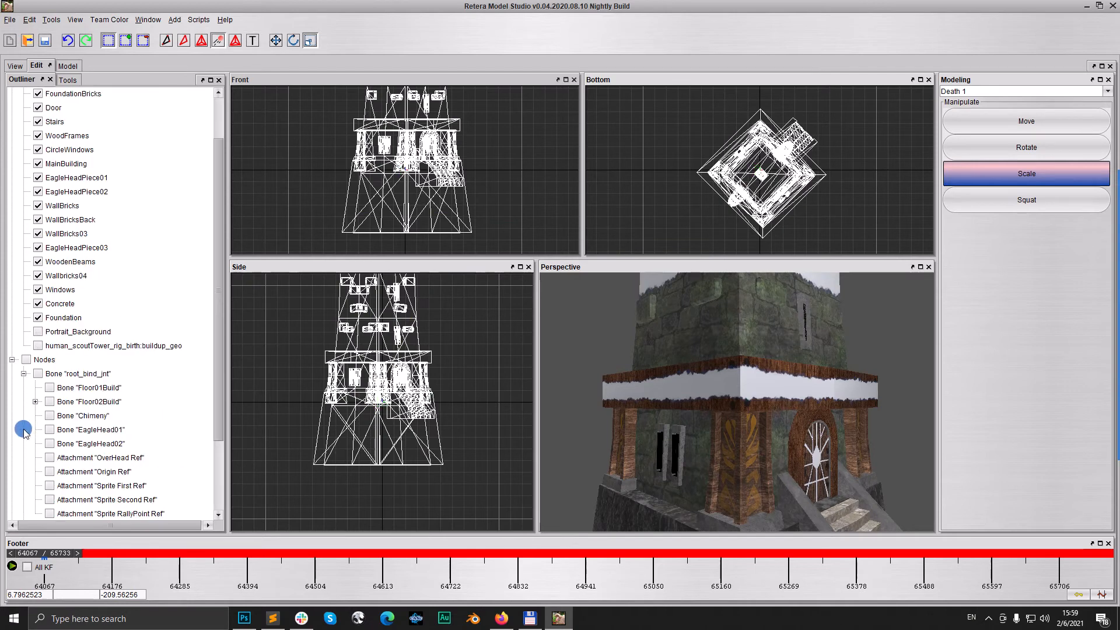
pyautogui.click(50, 400)
pyautogui.click(35, 401)
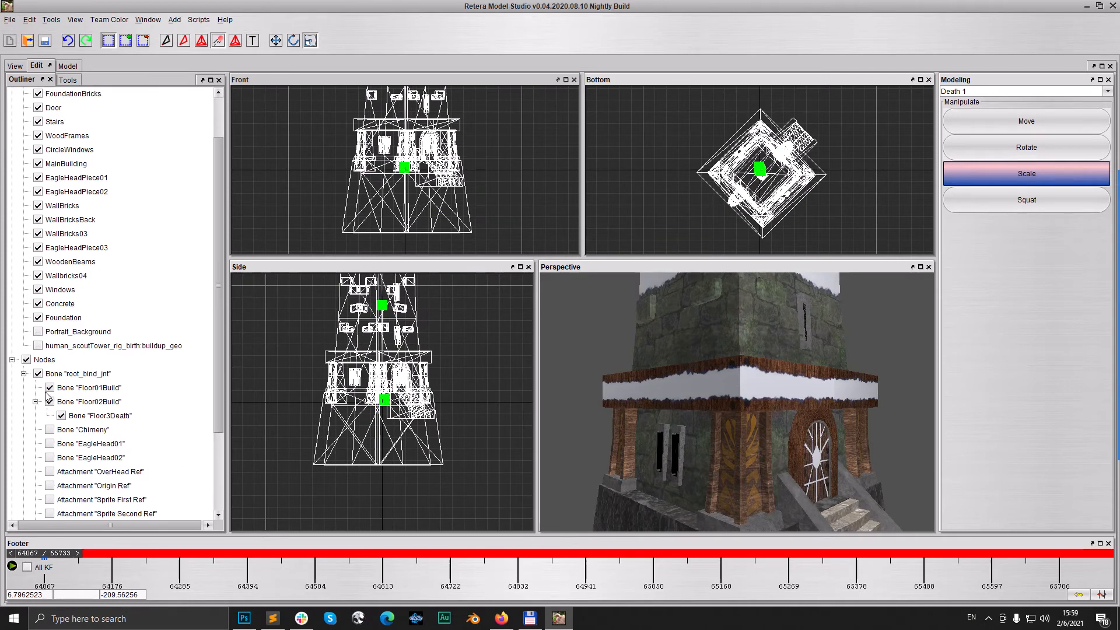
pyautogui.click(50, 400)
pyautogui.click(50, 389)
pyautogui.click(61, 416)
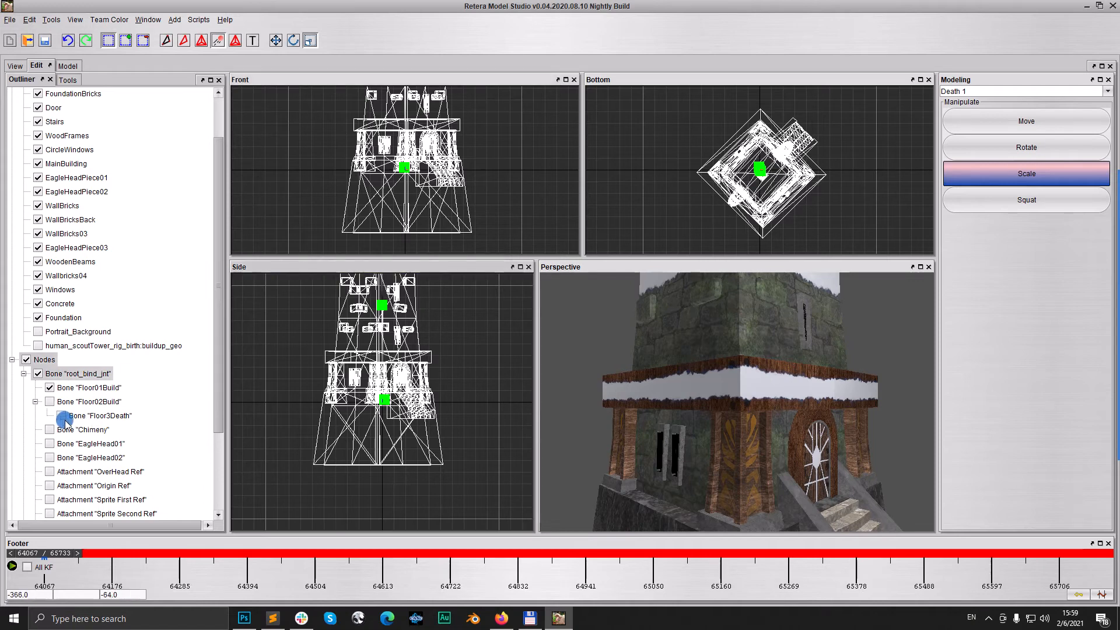
pyautogui.moveTo(348, 304); pyautogui.dragTo(429, 420)
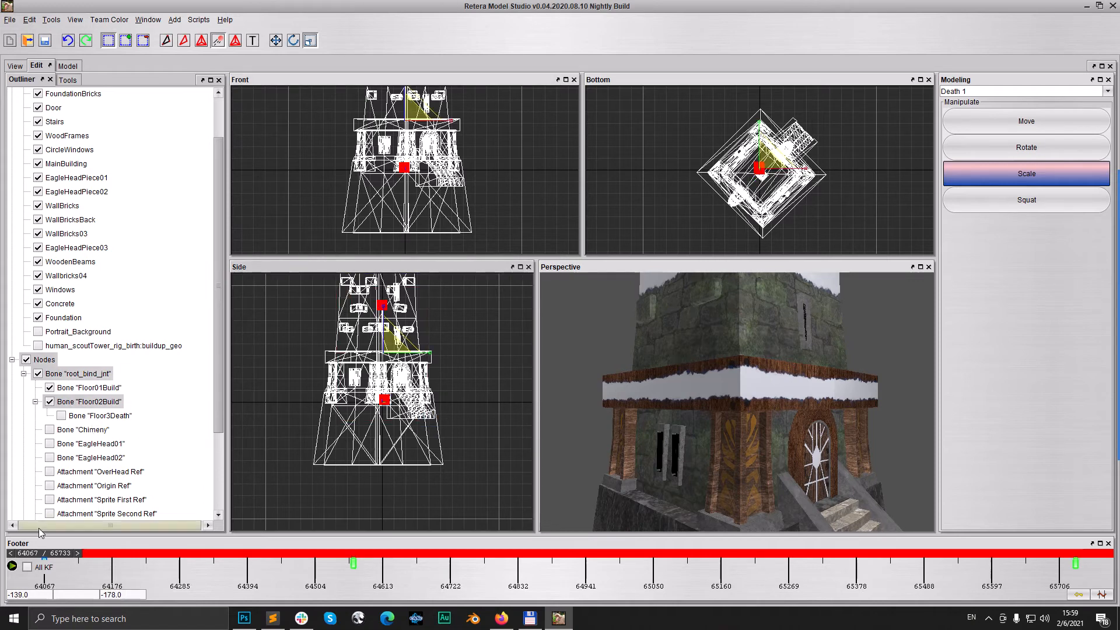
# Step: Activate Rotate and move the Death 1 timeline to frame 64833
pyautogui.click(293, 42)
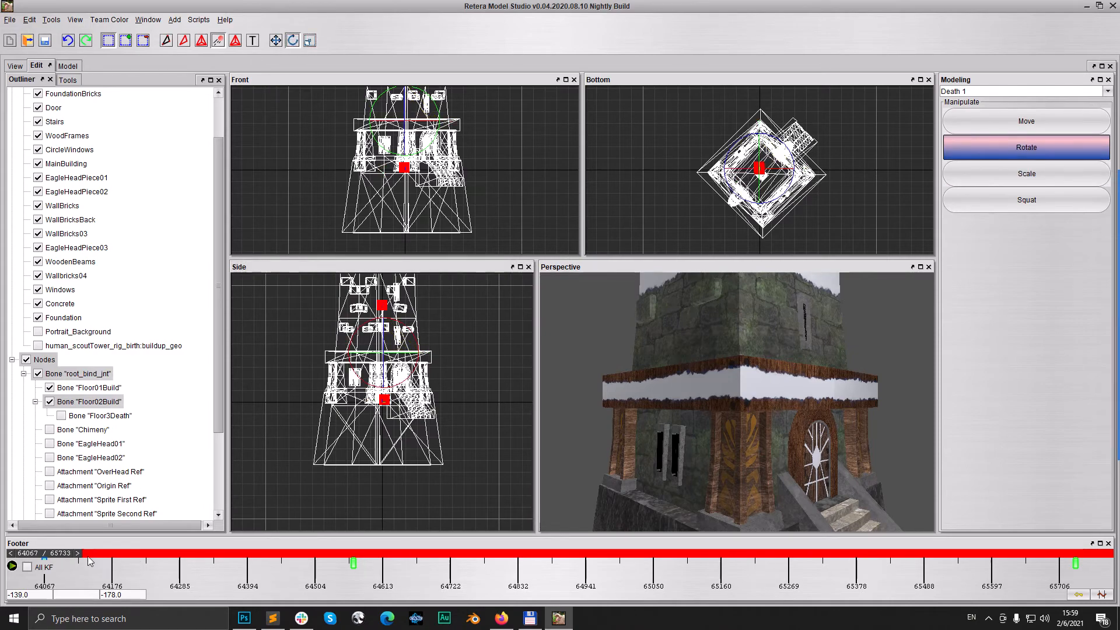
pyautogui.moveTo(66, 555); pyautogui.dragTo(363, 563)
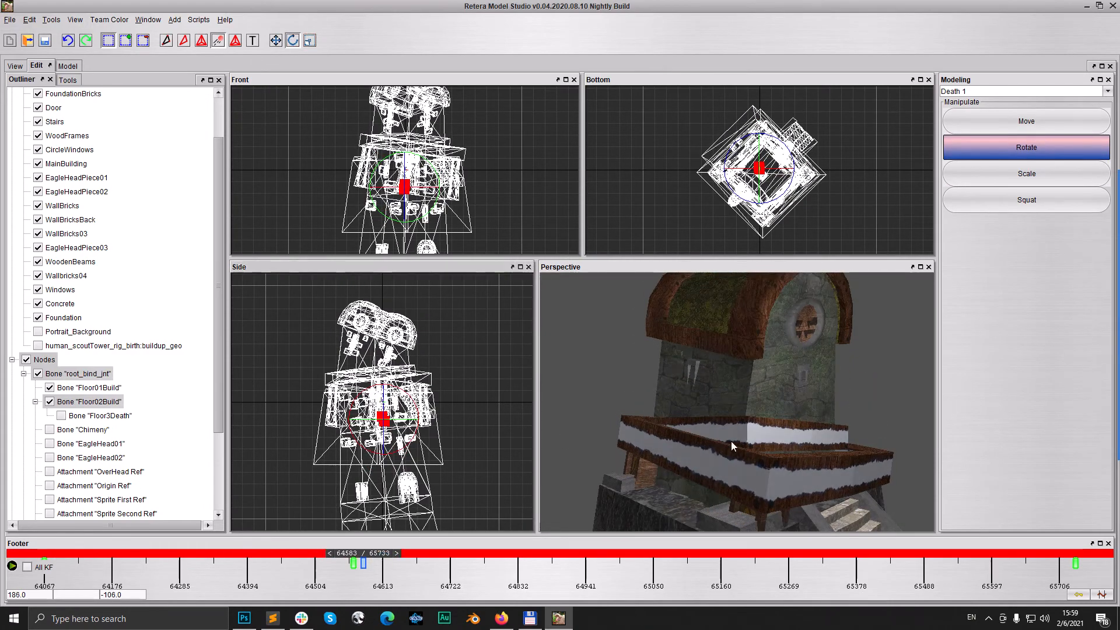
pyautogui.scroll(-5, 723, 432)
pyautogui.moveTo(719, 445)
pyautogui.mouseDown(button='middle')
pyautogui.moveTo(720, 413)
pyautogui.moveTo(723, 439)
pyautogui.mouseUp(button='middle')
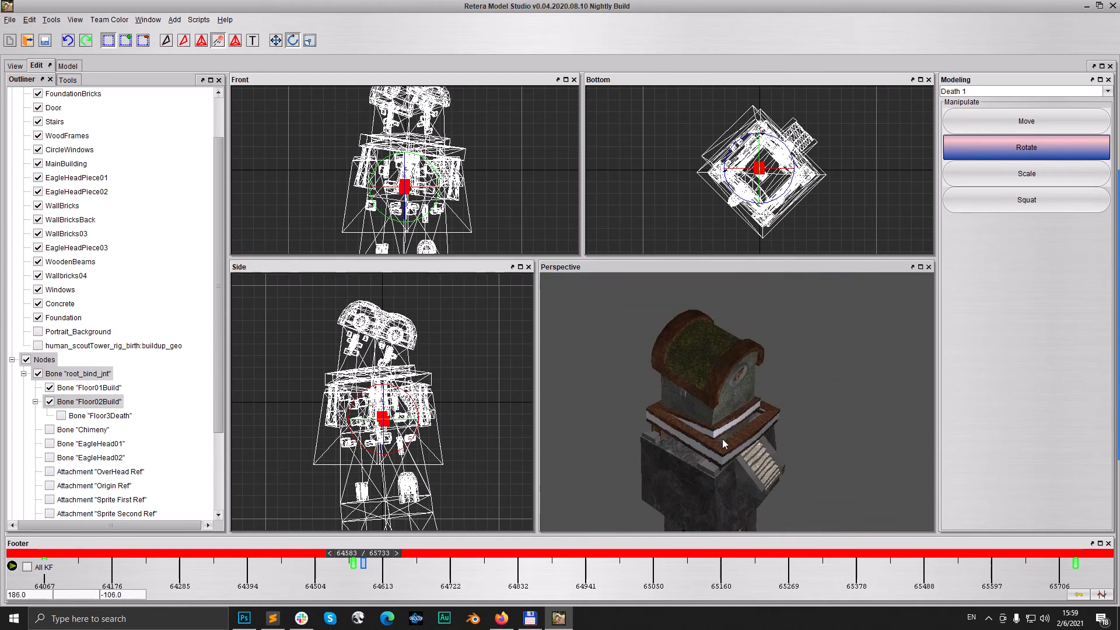
pyautogui.moveTo(364, 563)
pyautogui.mouseDown()
pyautogui.moveTo(88, 555)
pyautogui.moveTo(283, 549)
pyautogui.moveTo(472, 562)
pyautogui.mouseUp()
pyautogui.press('Left')
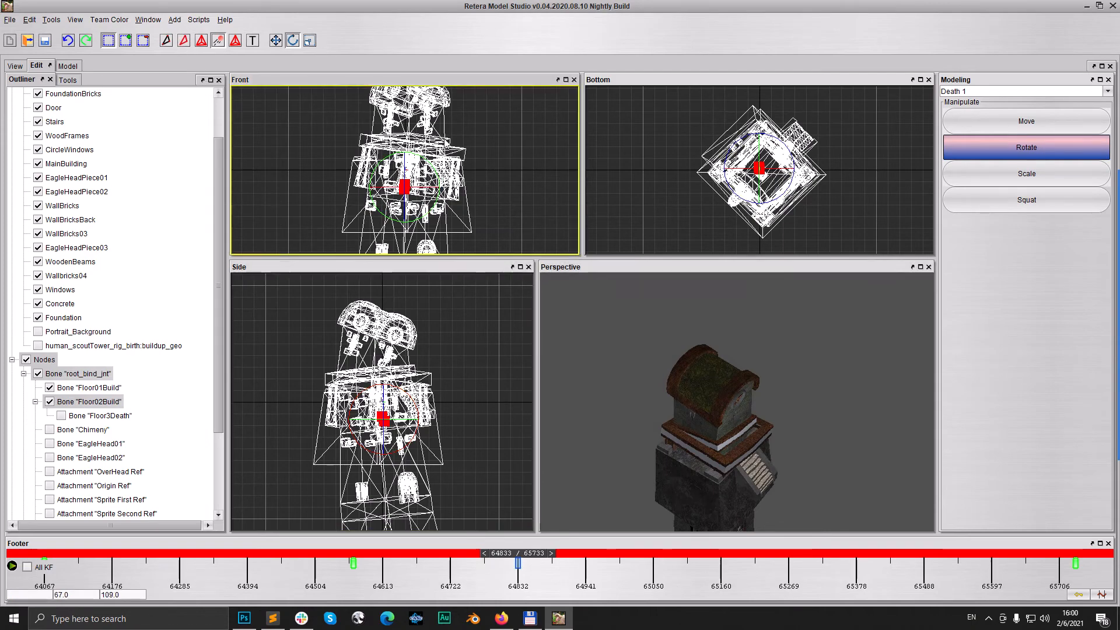
# Step: Try tilting the selected bones both ways in the Front view and once in the Side view, undoing each rotation
pyautogui.moveTo(428, 163); pyautogui.dragTo(410, 153)
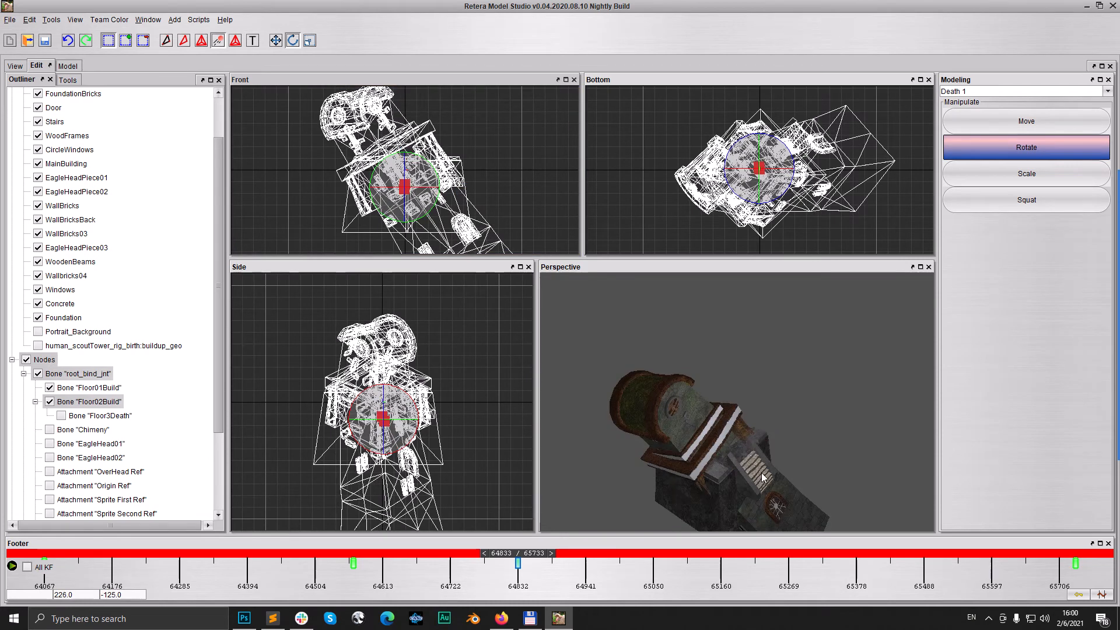
pyautogui.click(68, 40)
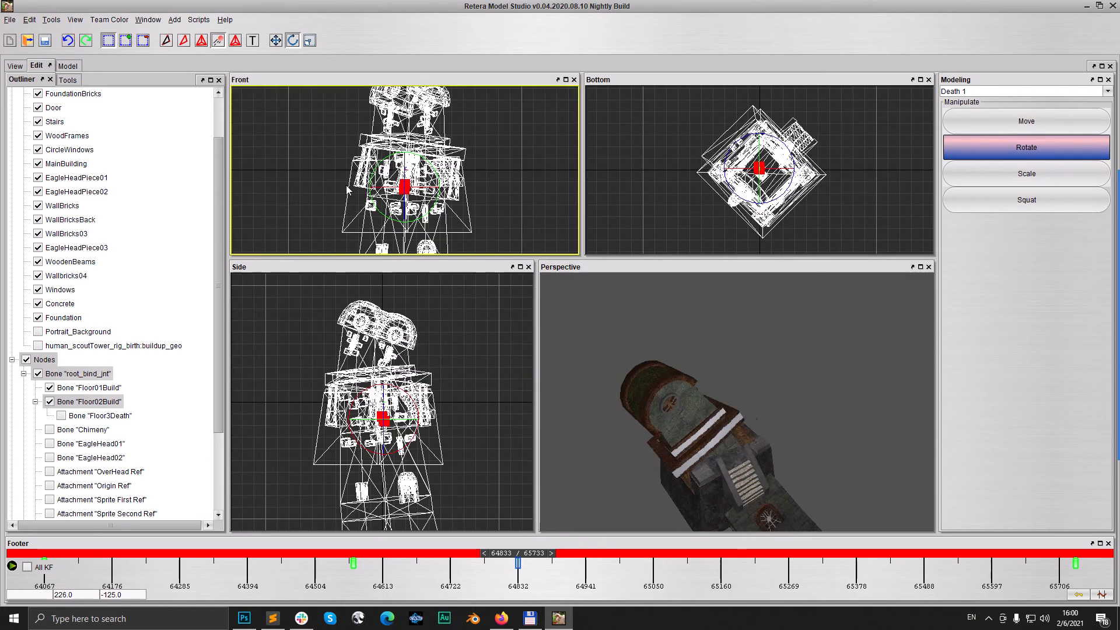
pyautogui.moveTo(432, 163); pyautogui.dragTo(751, 411)
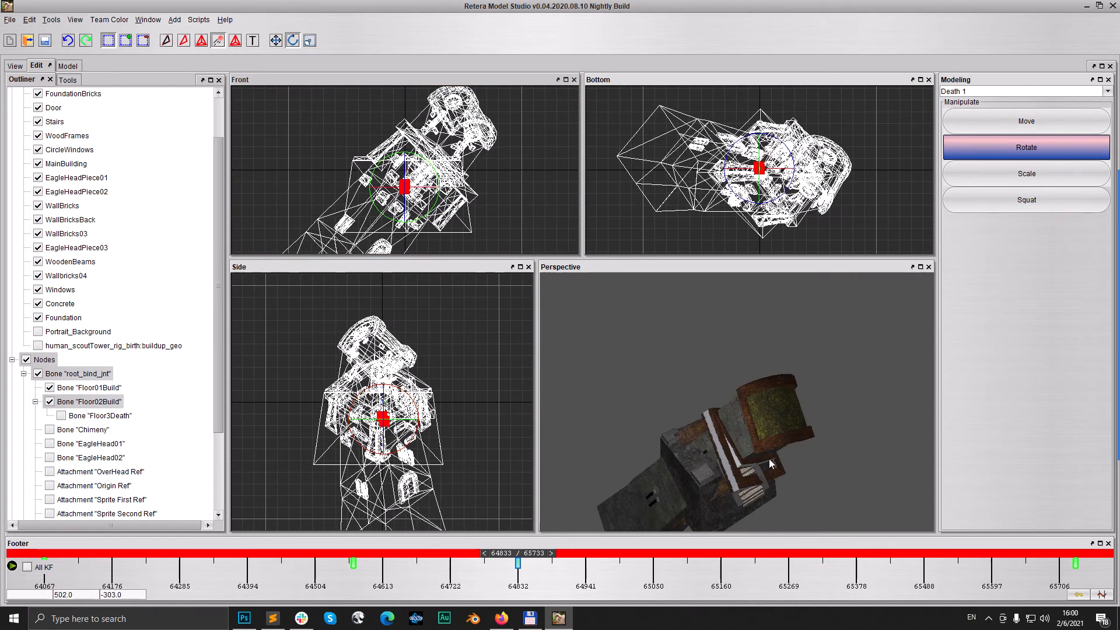
pyautogui.click(68, 42)
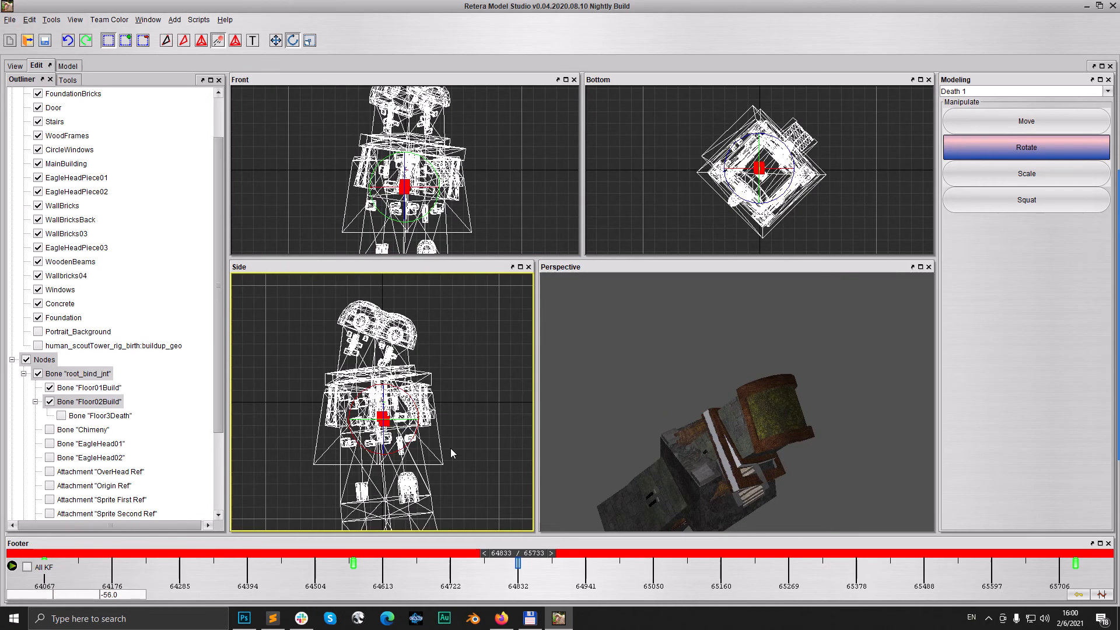
pyautogui.moveTo(417, 396); pyautogui.dragTo(426, 430)
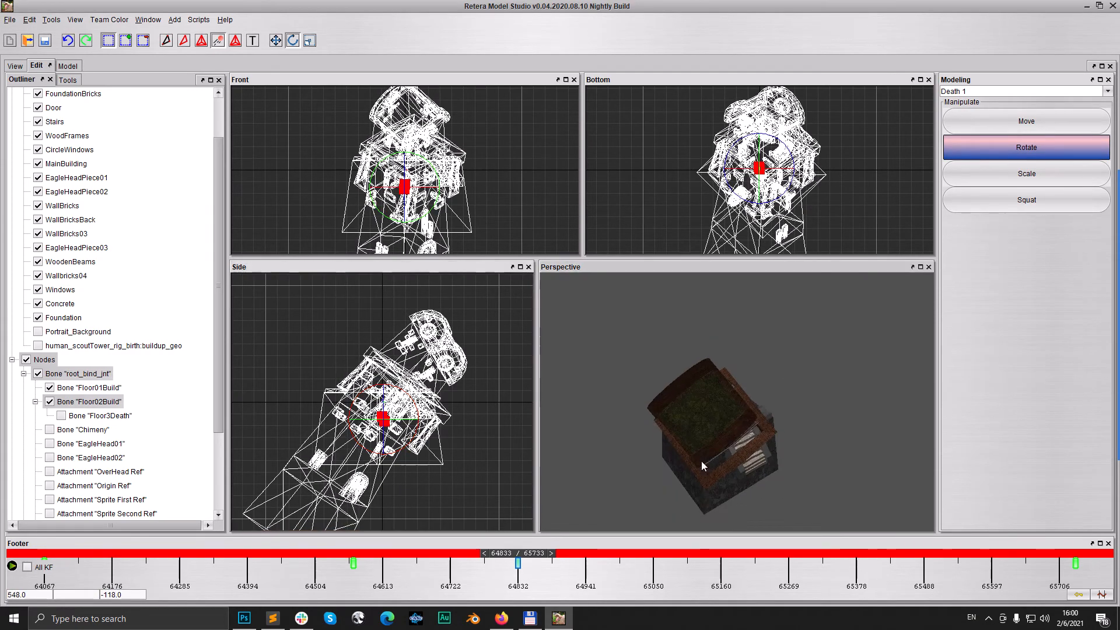
pyautogui.click(68, 41)
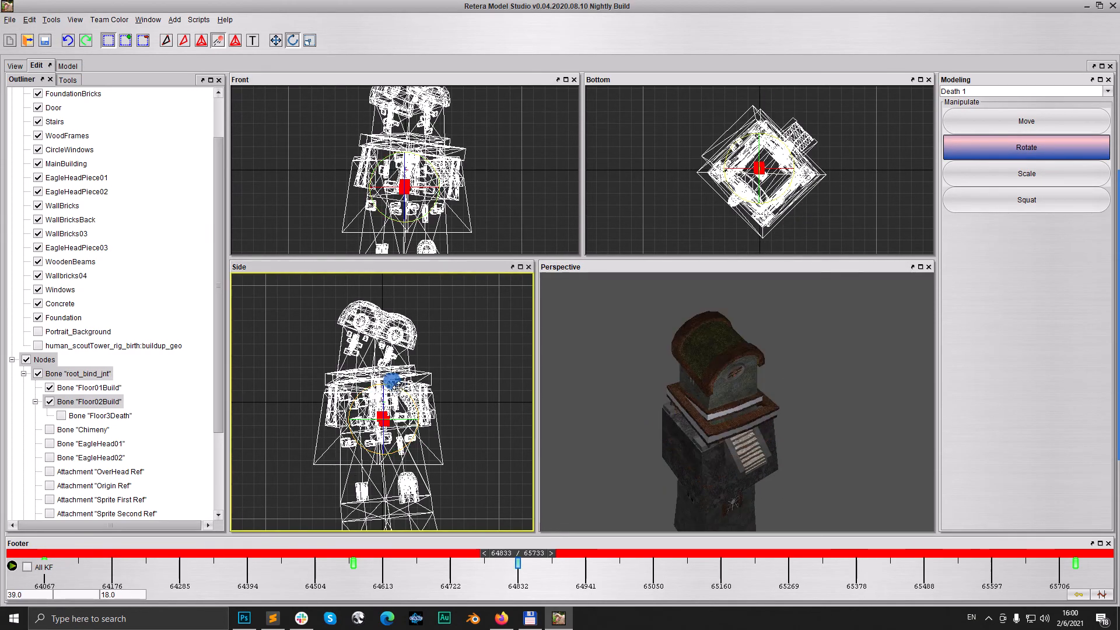
# Step: At frame 64833, tilt the selected bones backward in the Side view, away from the stairs, and lower them along the vertical axis
pyautogui.moveTo(398, 386); pyautogui.dragTo(382, 375)
pyautogui.moveTo(735, 442)
pyautogui.mouseDown()
pyautogui.moveTo(747, 453)
pyautogui.moveTo(763, 443)
pyautogui.moveTo(729, 450)
pyautogui.mouseUp()
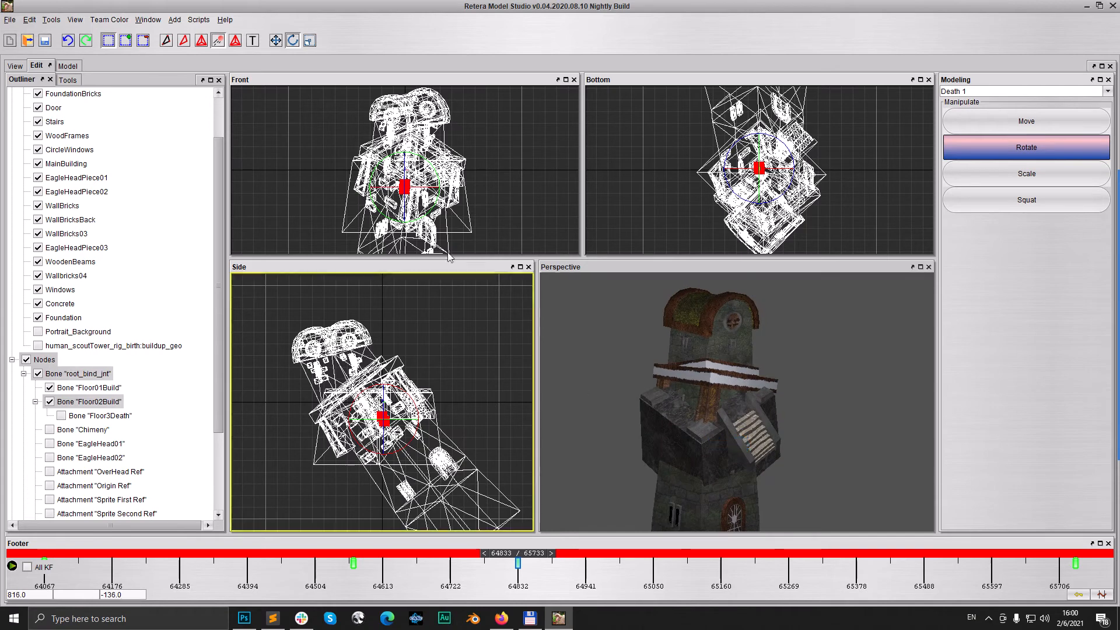
pyautogui.click(277, 43)
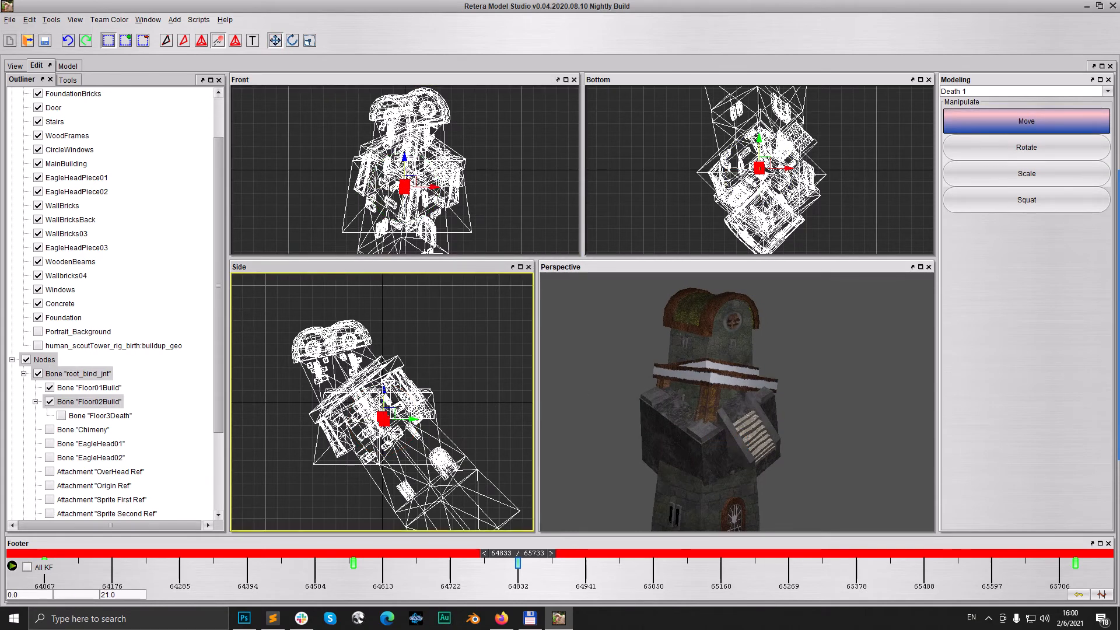
pyautogui.moveTo(384, 390); pyautogui.dragTo(383, 410)
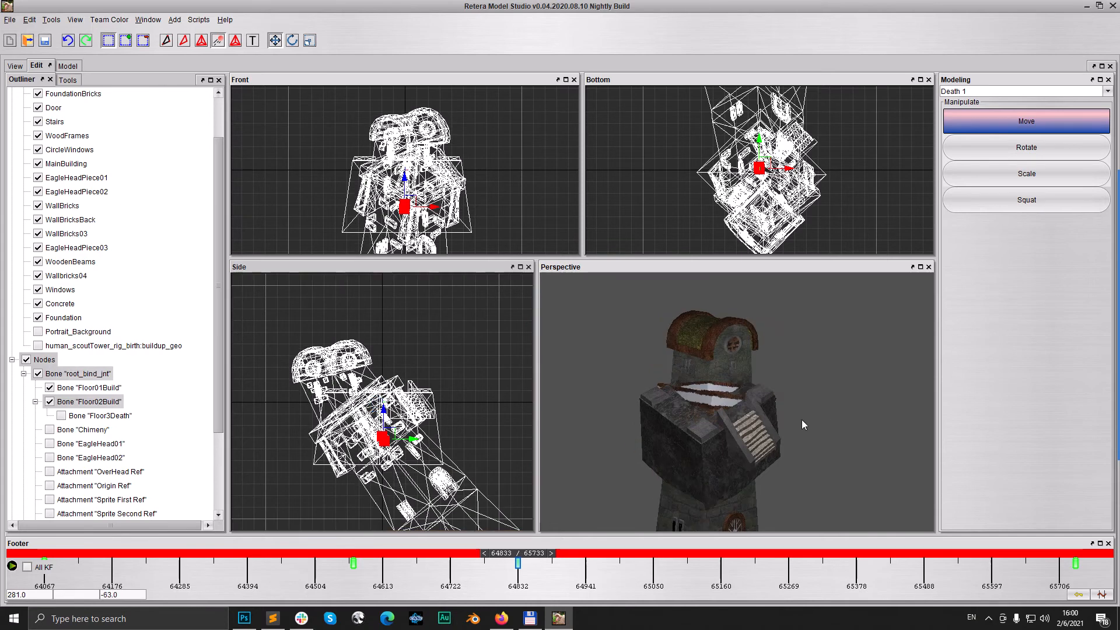
pyautogui.moveTo(776, 436)
pyautogui.mouseDown(button='middle')
pyautogui.moveTo(790, 440)
pyautogui.moveTo(780, 437)
pyautogui.mouseUp(button='middle')
# Step: Try scaling the selected bones along the vertical axis in the Side view, and undo the scaling
pyautogui.click(309, 42)
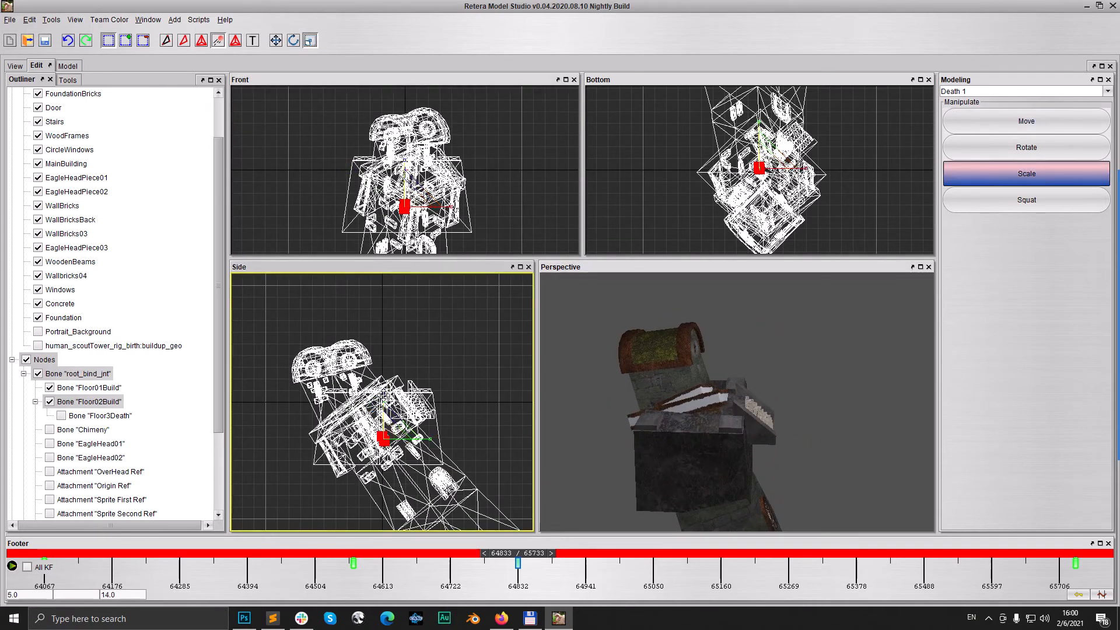
pyautogui.moveTo(384, 395); pyautogui.dragTo(378, 403)
pyautogui.moveTo(747, 420); pyautogui.dragTo(710, 463)
pyautogui.click(68, 39)
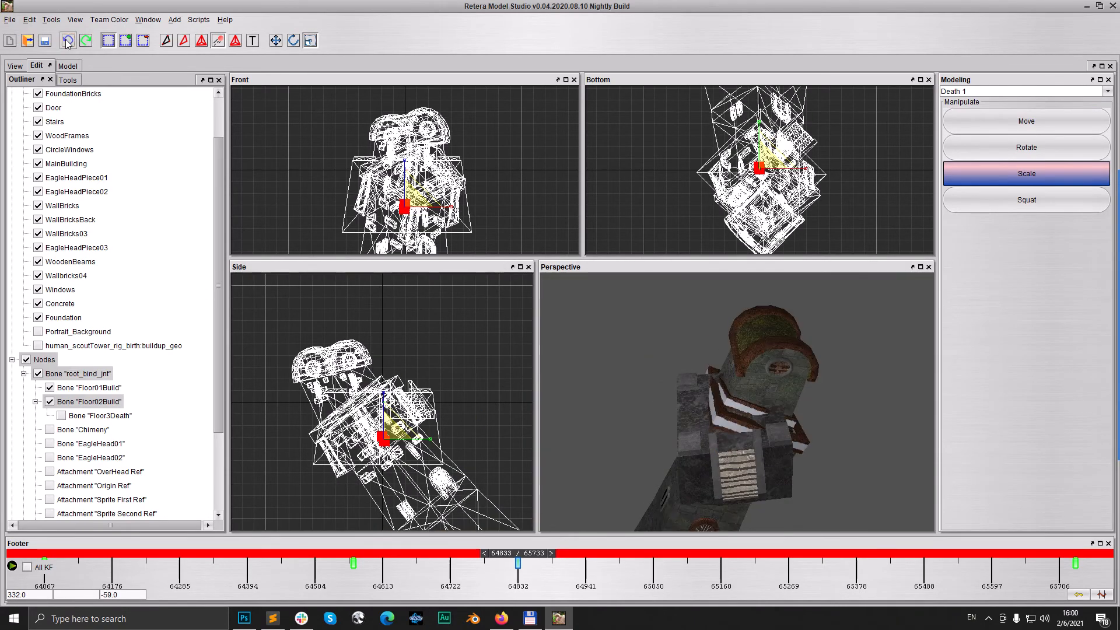
pyautogui.moveTo(657, 325); pyautogui.dragTo(712, 364)
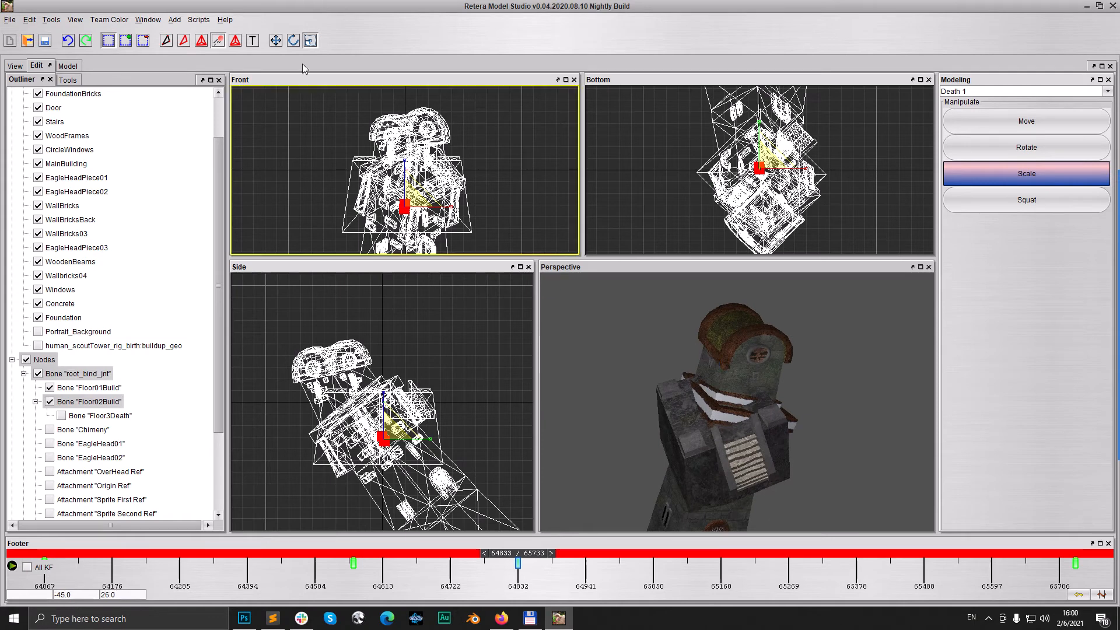
# Step: Restrict editing to bone Floor01Build by hiding Floor02Build, and move it slightly sideways and upward in the Front view
pyautogui.click(275, 39)
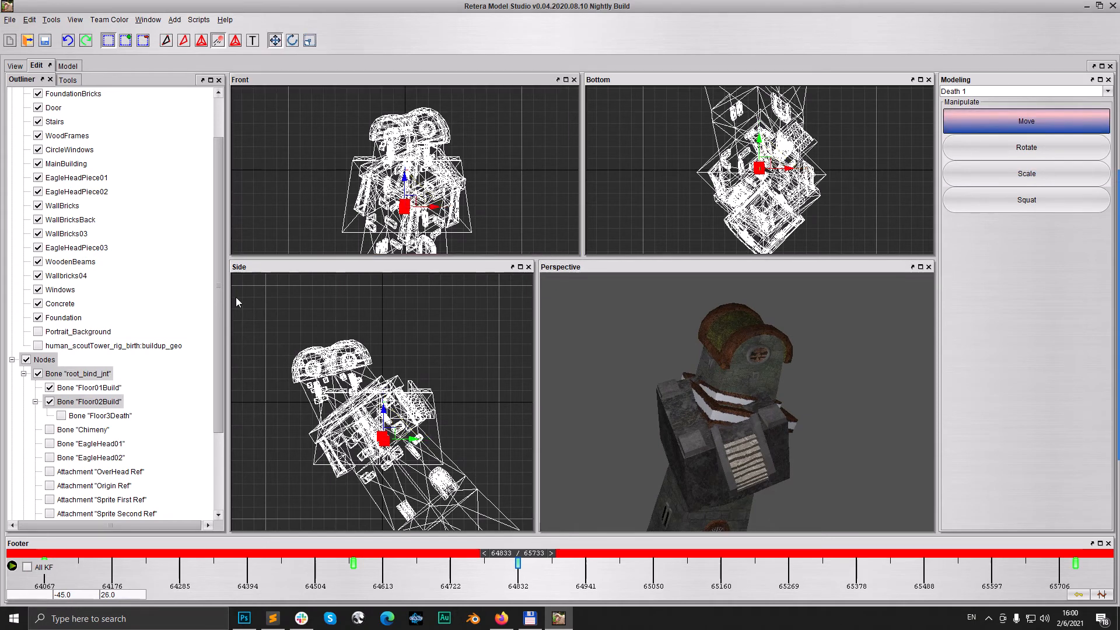
pyautogui.click(49, 402)
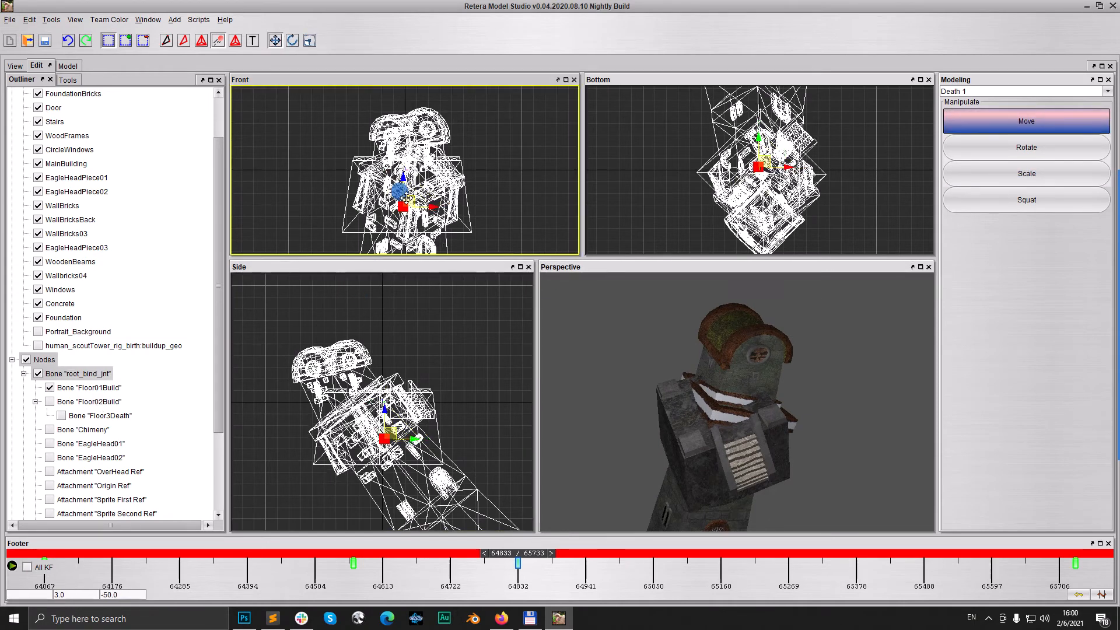
pyautogui.click(394, 187)
pyautogui.moveTo(401, 194); pyautogui.dragTo(400, 192)
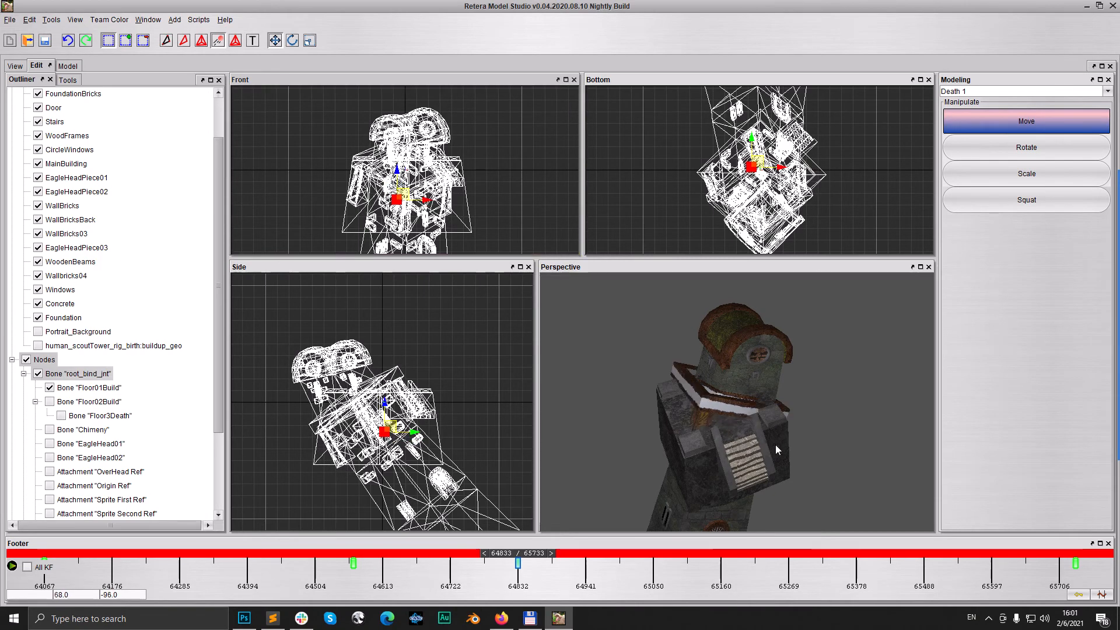
# Step: Copy Floor01Build's key at frame 64567 and paste it over the key at frame 64833
pyautogui.press('Left')
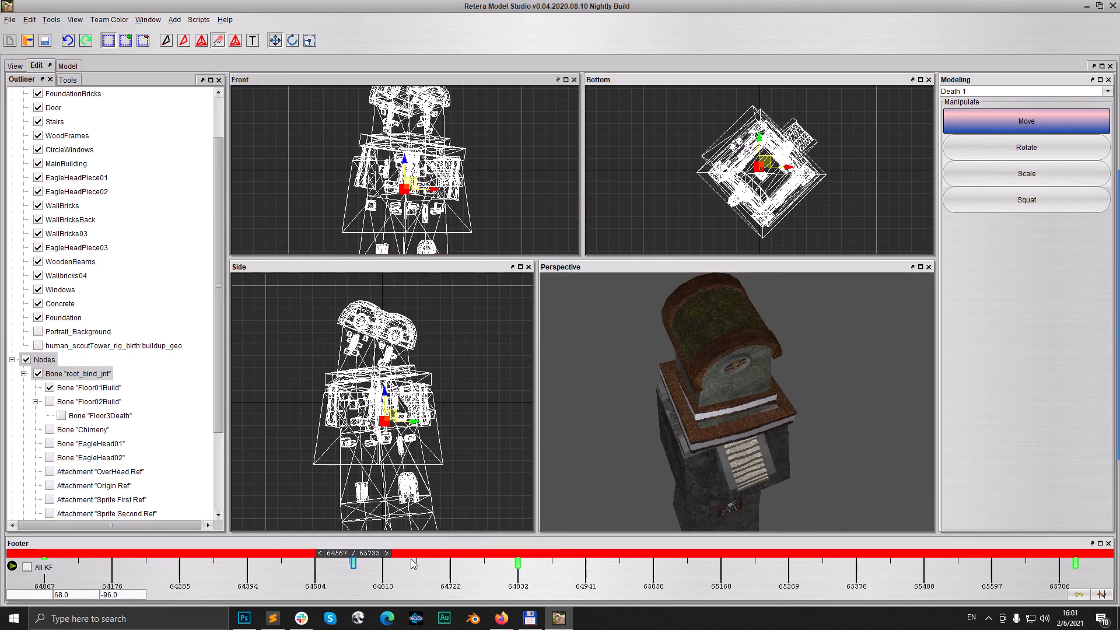
pyautogui.rightClick(359, 565)
pyautogui.click(376, 574)
pyautogui.press('Right')
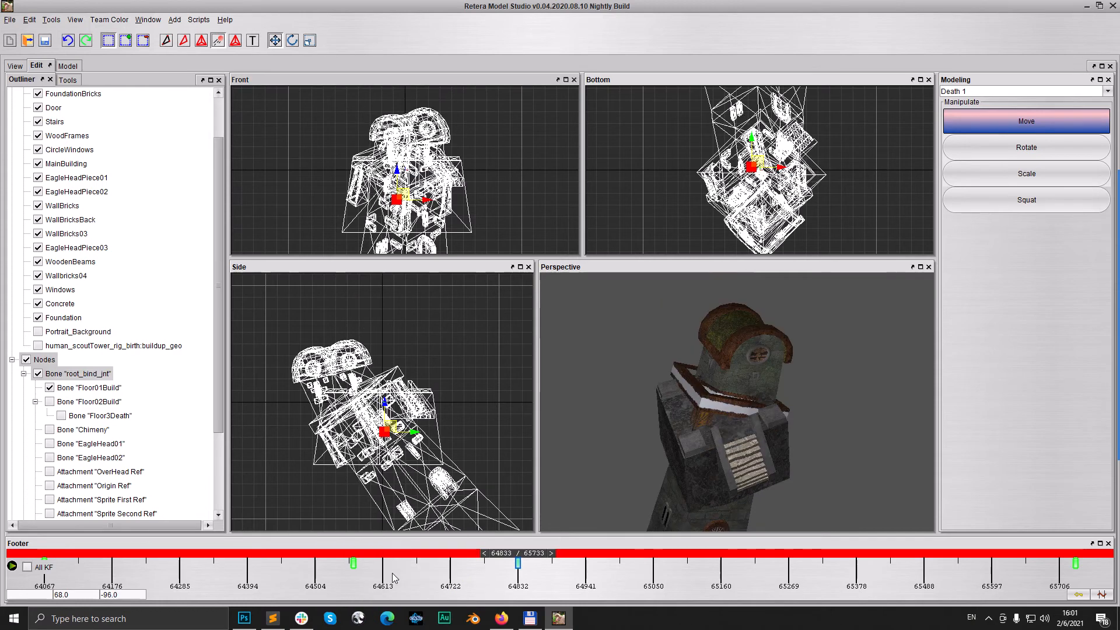
pyautogui.hotkey('ctrl', 'v')
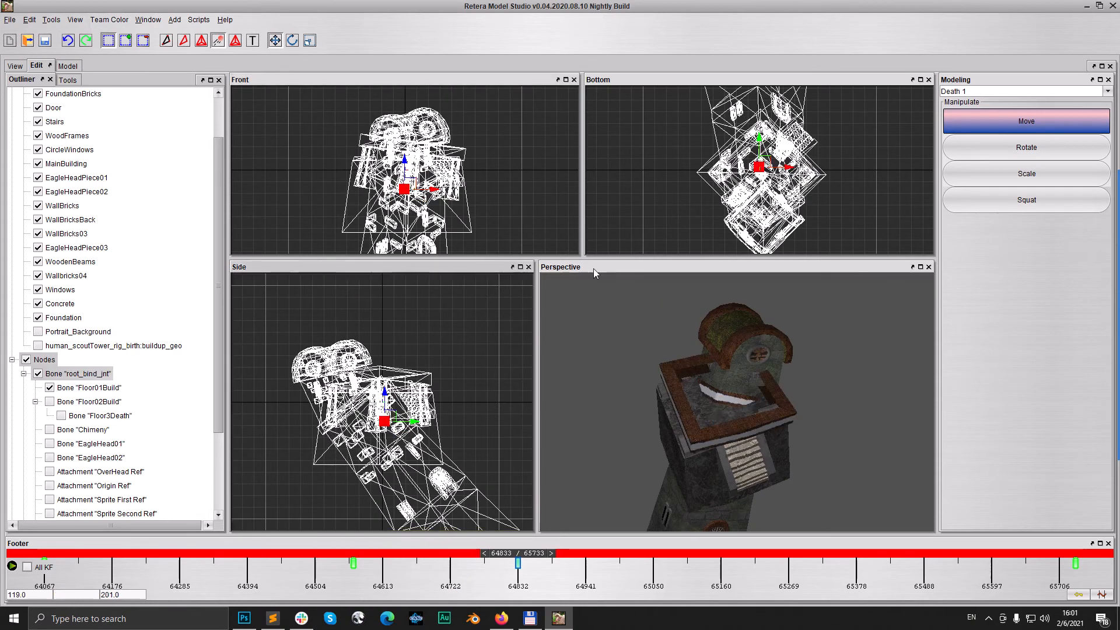
# Step: Try tilting Floor01Build backward in the Side view, and undo the rotation
pyautogui.press('e')
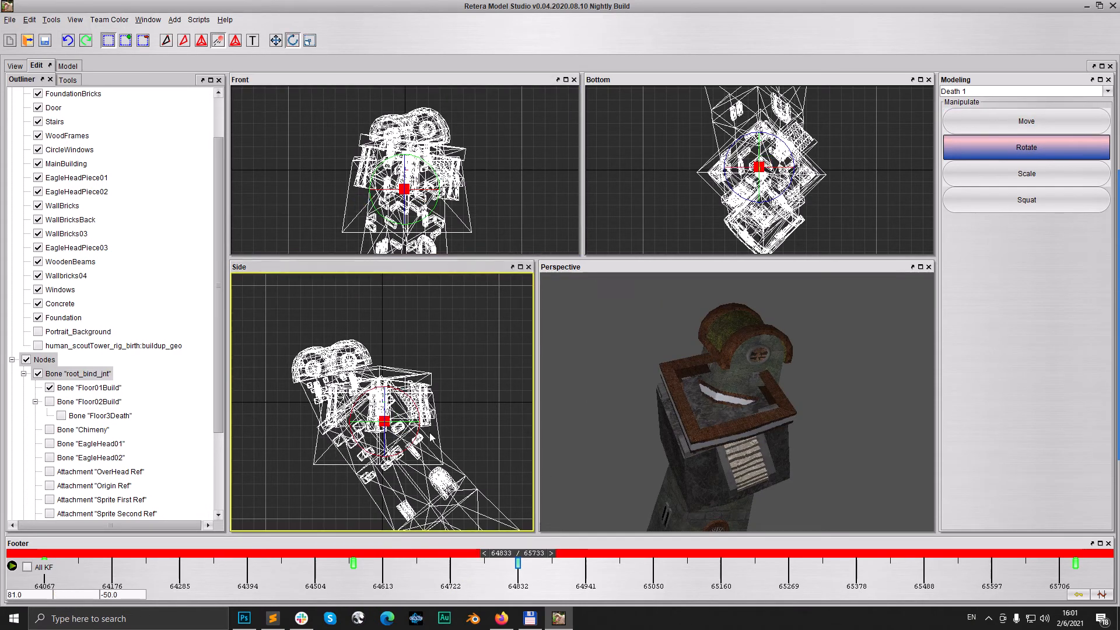
pyautogui.moveTo(418, 409); pyautogui.dragTo(415, 403)
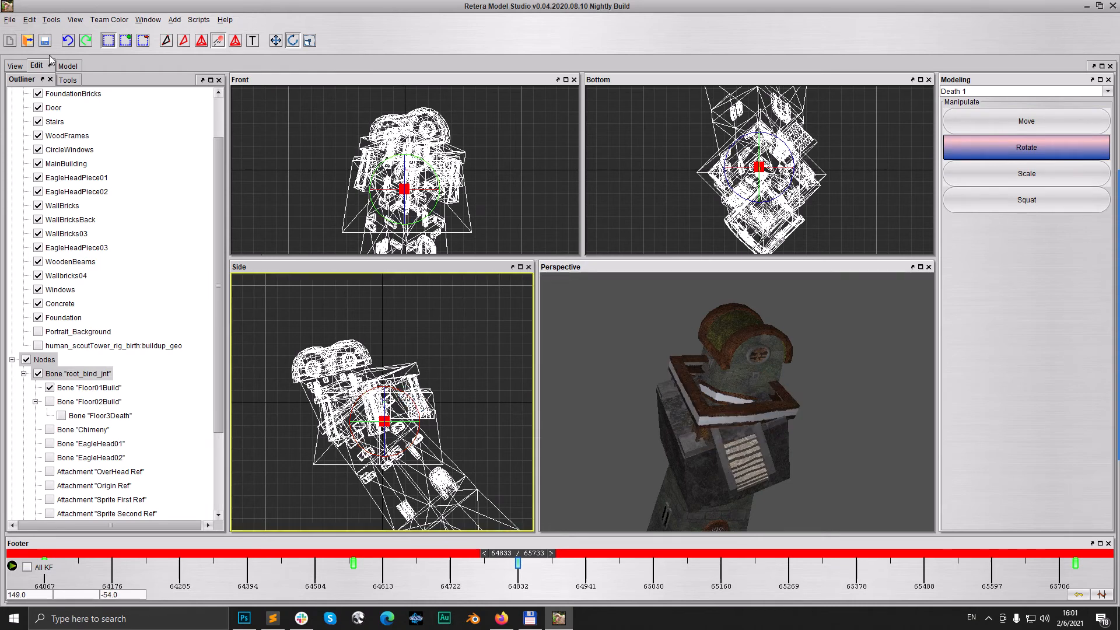
pyautogui.click(69, 41)
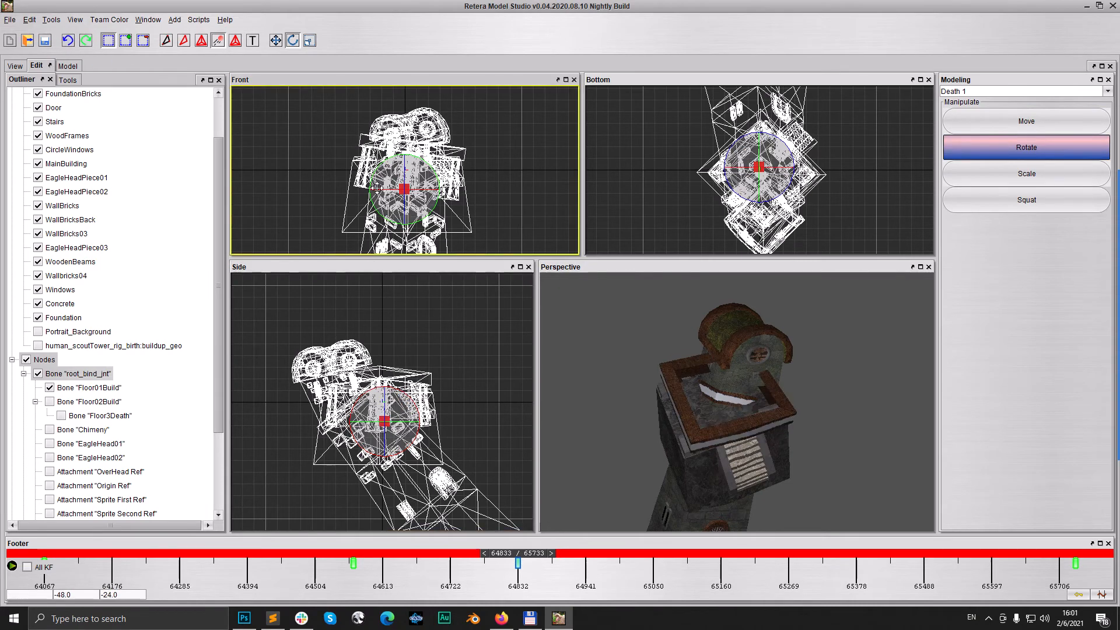
# Step: Lower Floor01Build along the vertical axis at frame 64833 until its upper trim sinks into the stone base
pyautogui.click(274, 41)
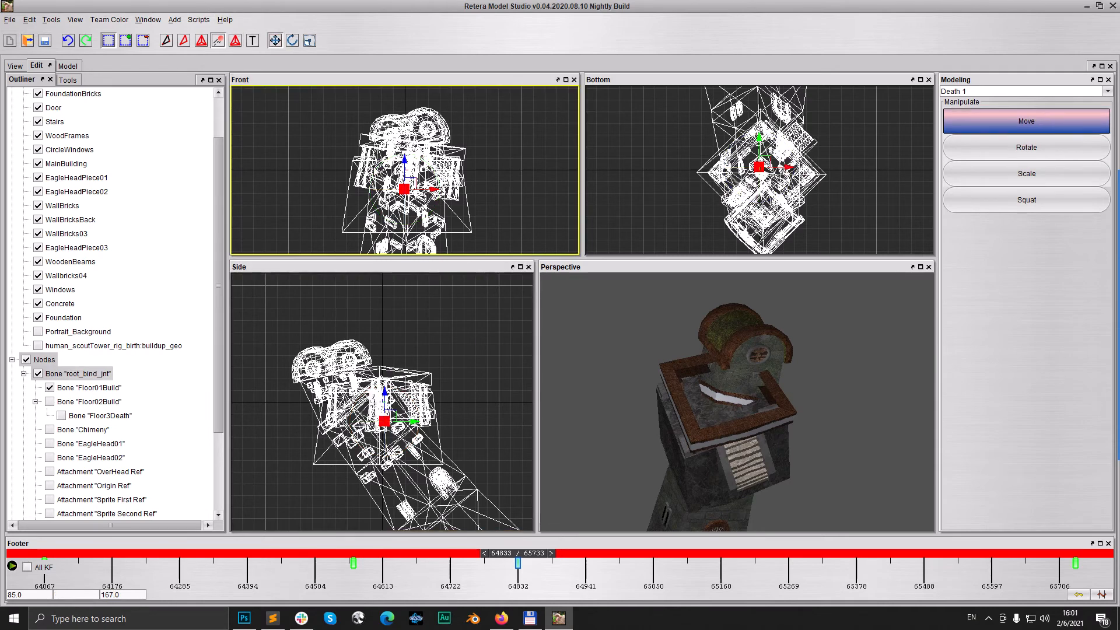
pyautogui.moveTo(404, 161); pyautogui.dragTo(404, 174)
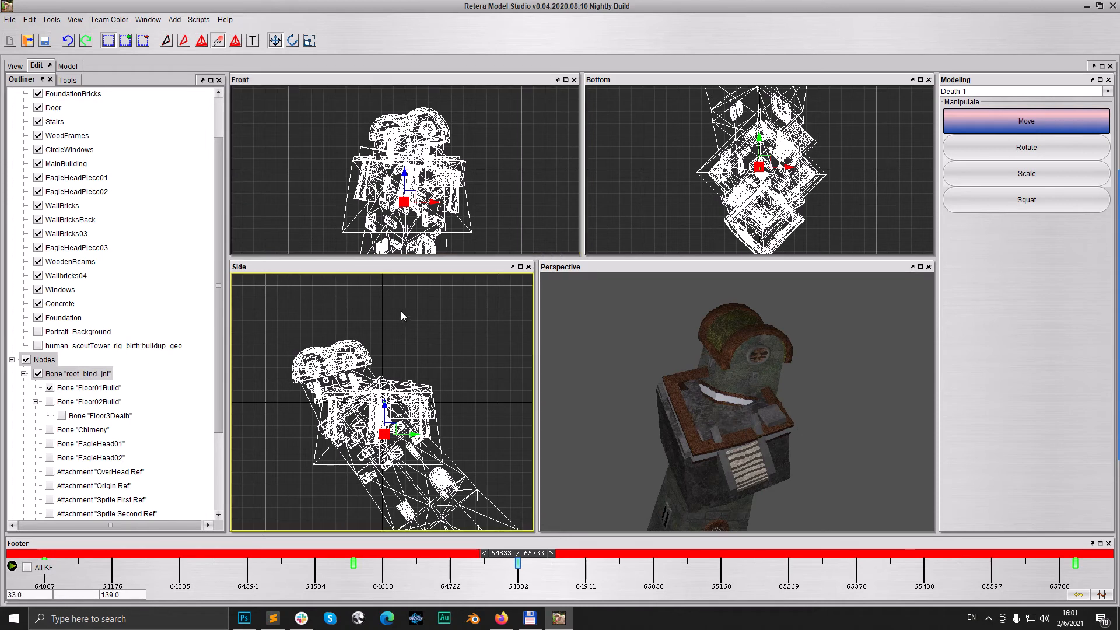
pyautogui.moveTo(404, 174); pyautogui.dragTo(404, 190)
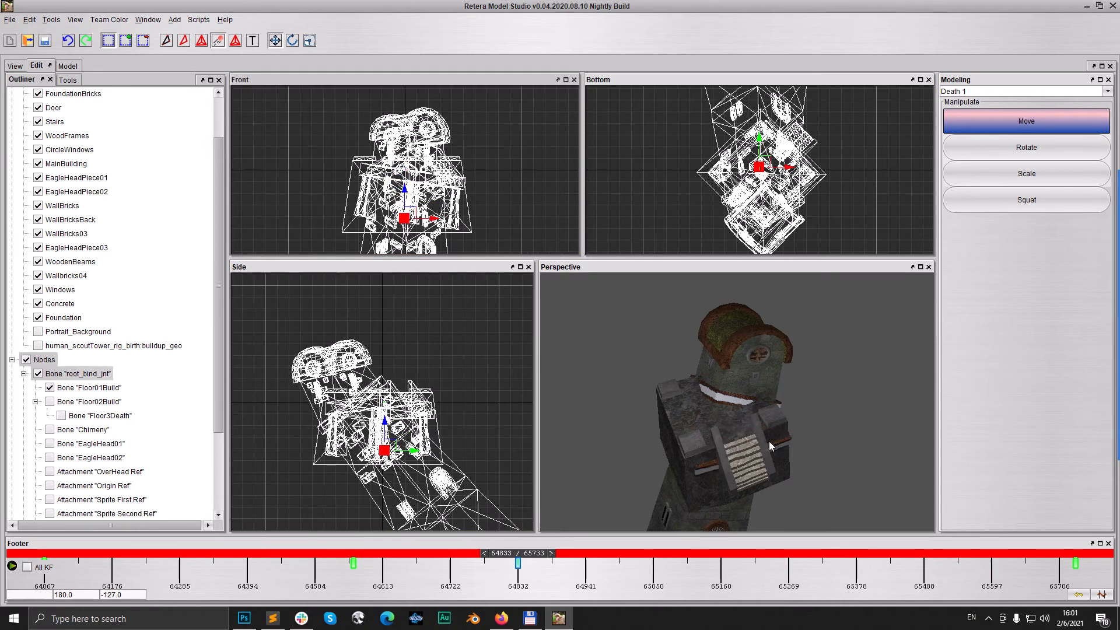
pyautogui.moveTo(769, 452)
pyautogui.mouseDown(button='middle')
pyautogui.moveTo(737, 439)
pyautogui.moveTo(782, 446)
pyautogui.moveTo(781, 430)
pyautogui.moveTo(834, 445)
pyautogui.moveTo(751, 445)
pyautogui.moveTo(763, 453)
pyautogui.mouseUp(button='middle')
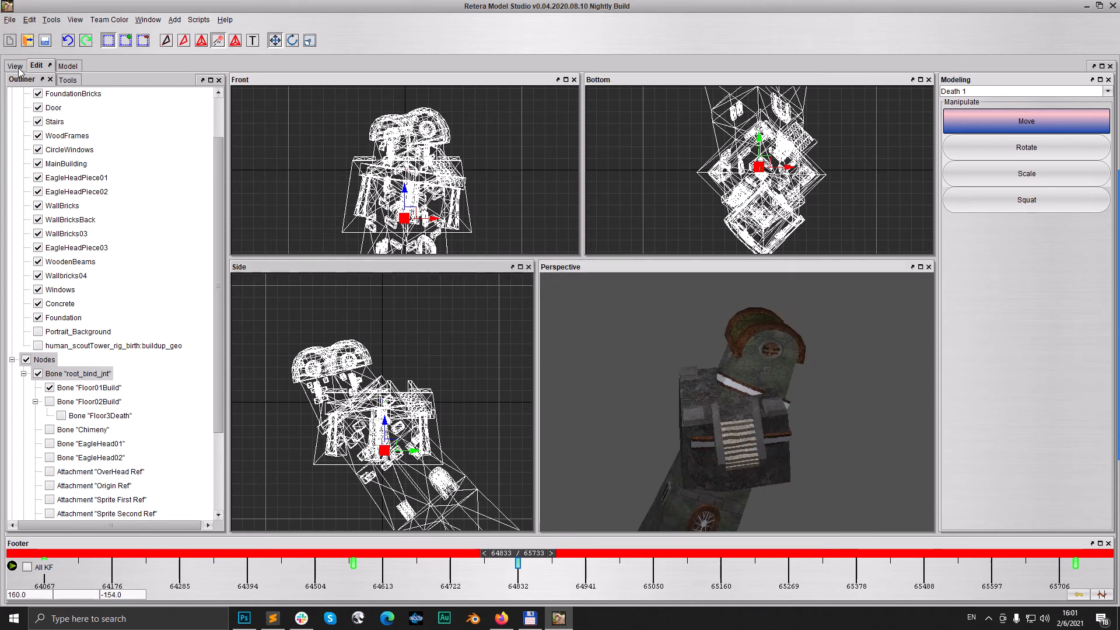
# Step: Make Floor02Build editable again and copy both floor bones' keys from frame 64833 to the final frame 65733
pyautogui.rightClick(518, 563)
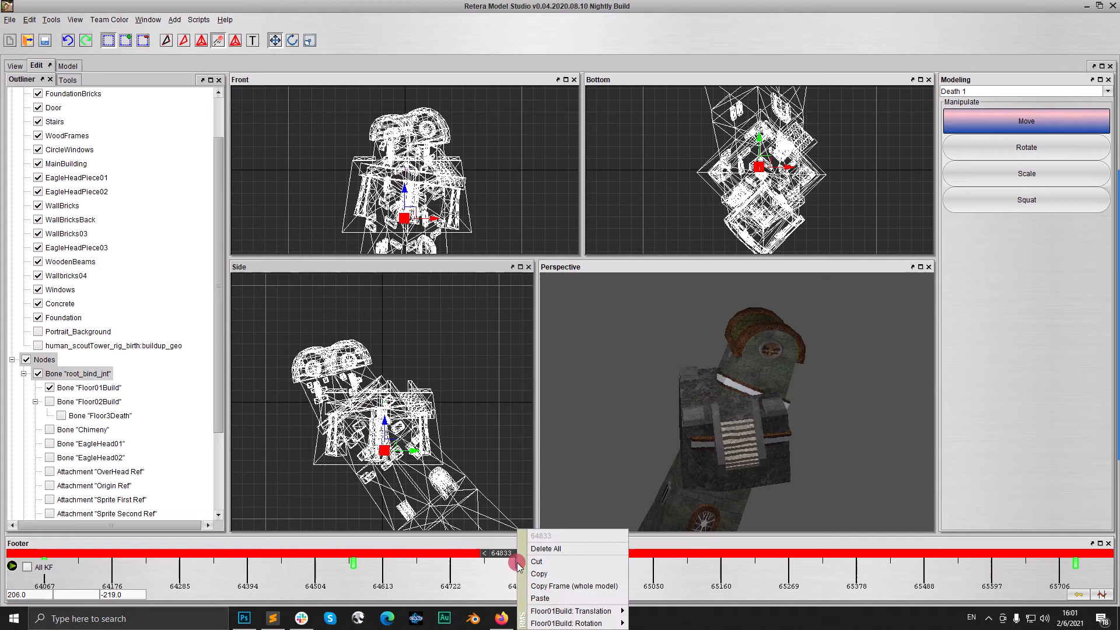
pyautogui.click(557, 575)
pyautogui.press('Right')
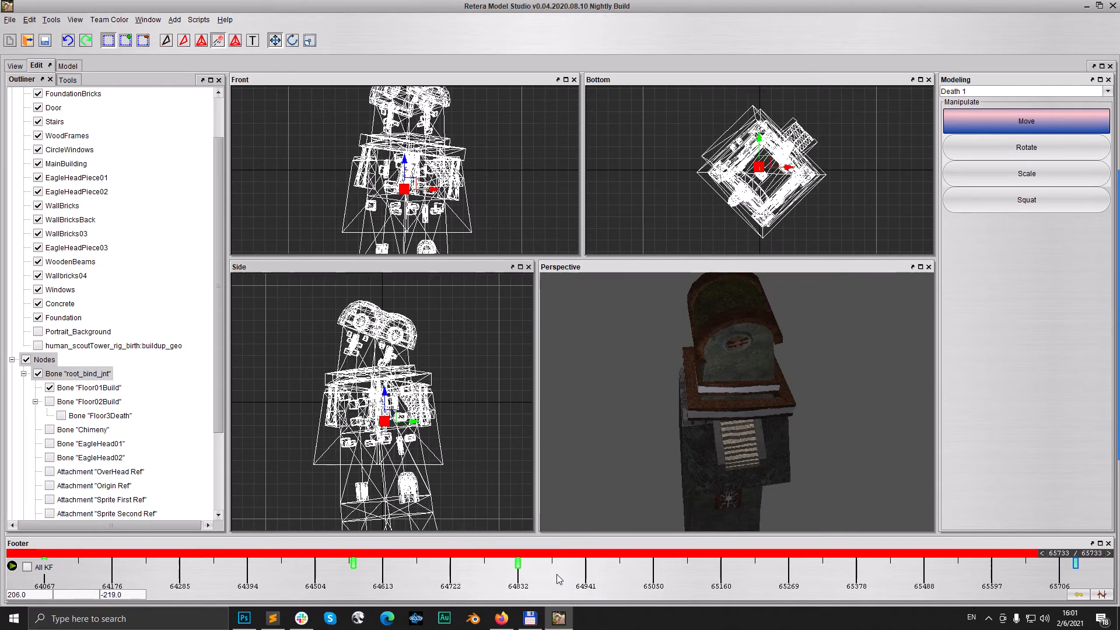
pyautogui.press('Left')
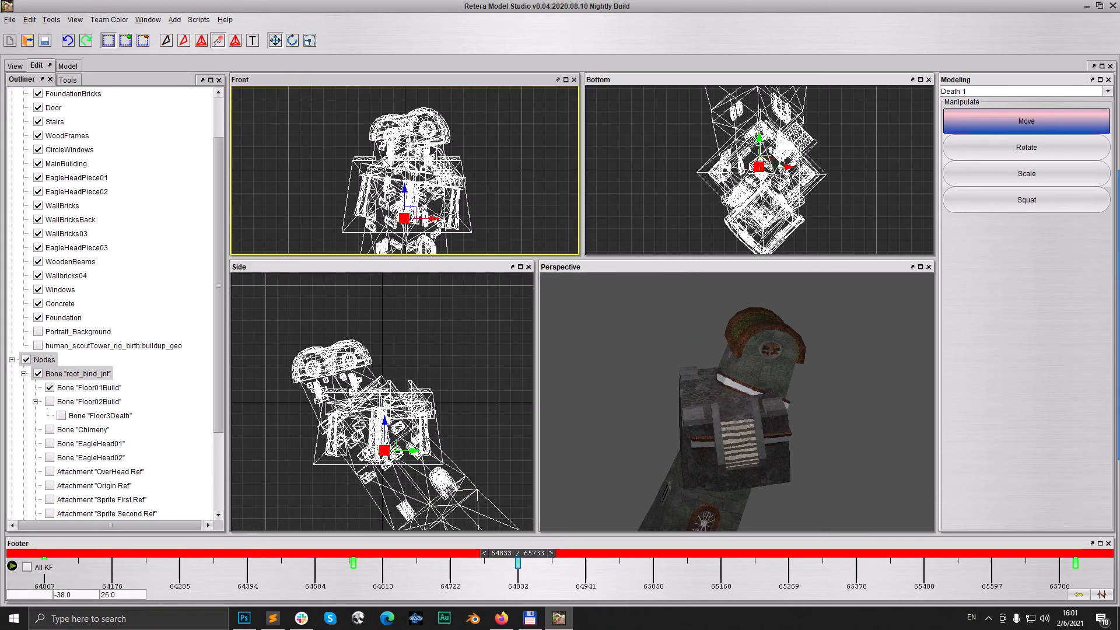
pyautogui.click(50, 406)
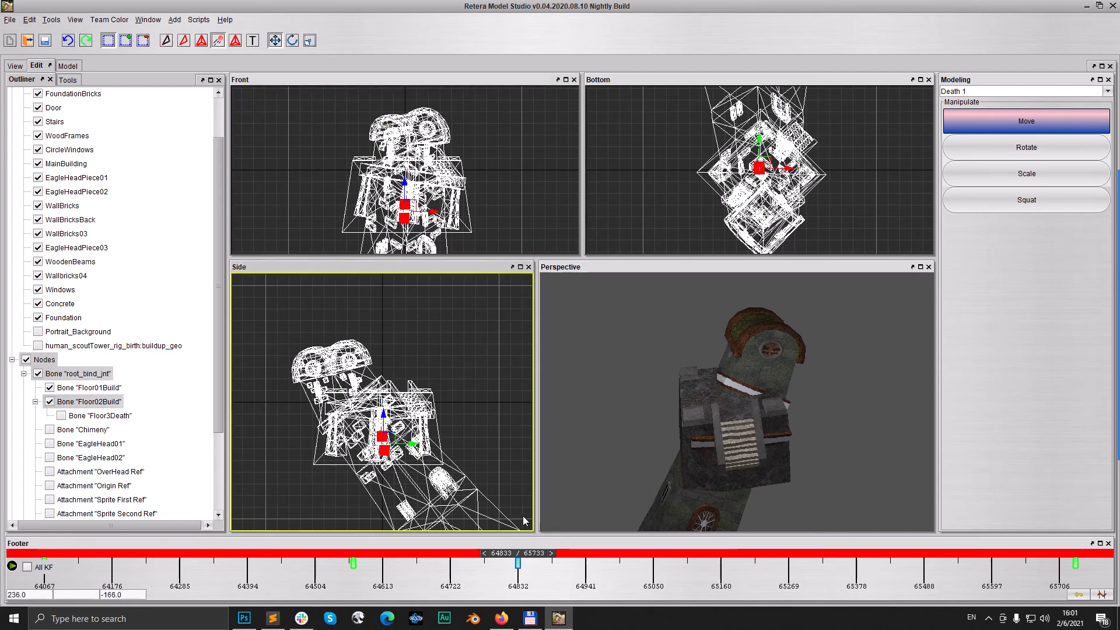
pyautogui.rightClick(519, 564)
pyautogui.click(538, 549)
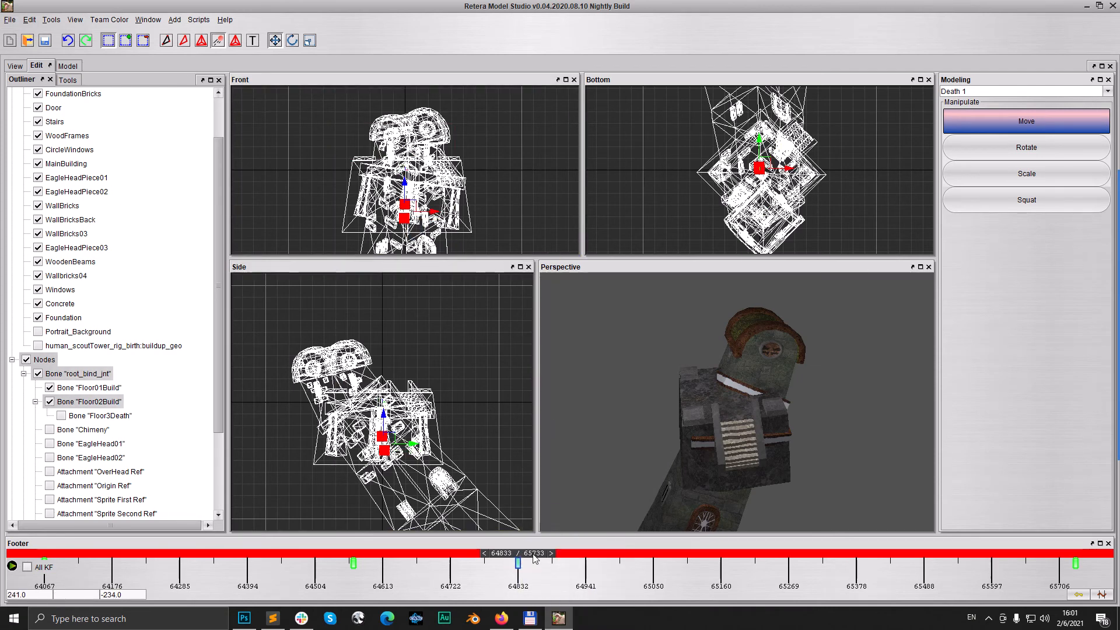
pyautogui.press('Right')
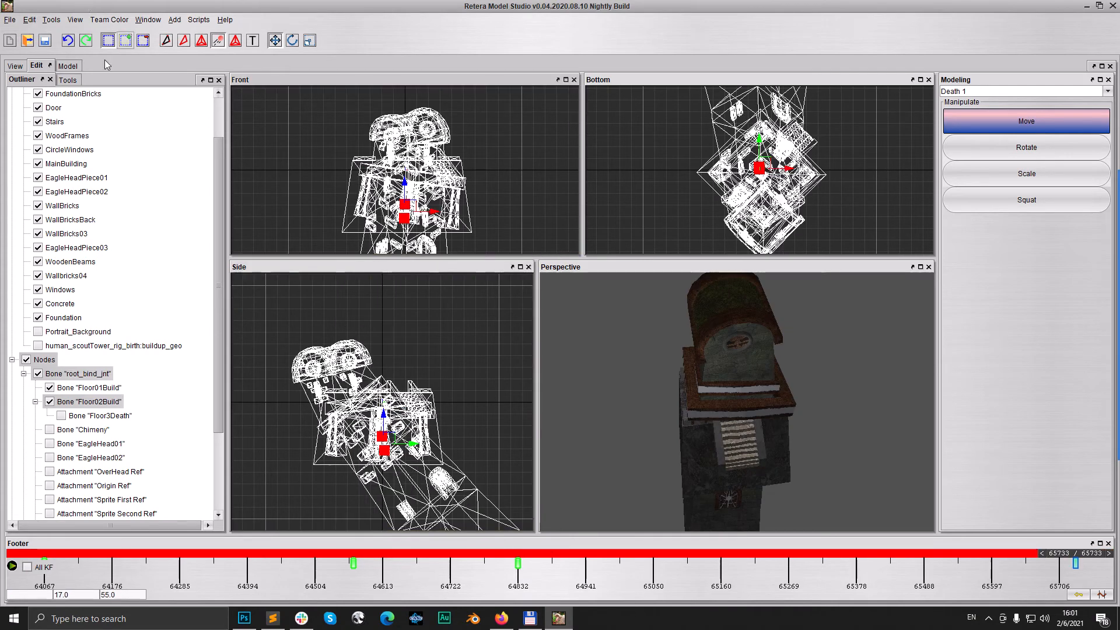
# Step: Play the Death 1 animation in the model preview several times and examine the collapse from a different angle
pyautogui.click(15, 66)
pyautogui.click(742, 131)
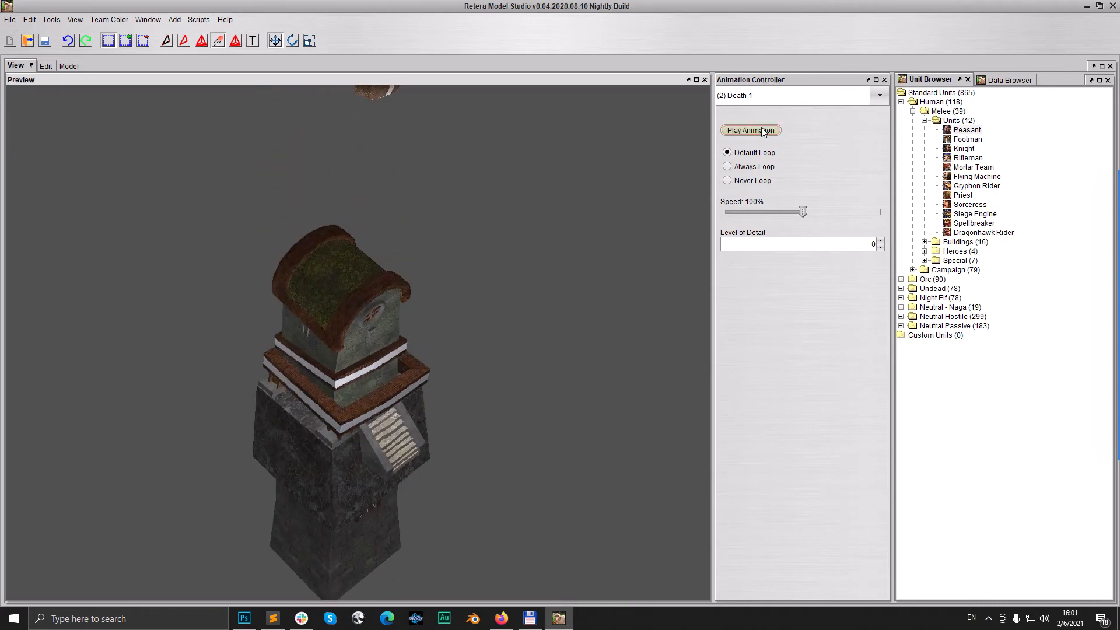
pyautogui.click(761, 128)
pyautogui.click(762, 130)
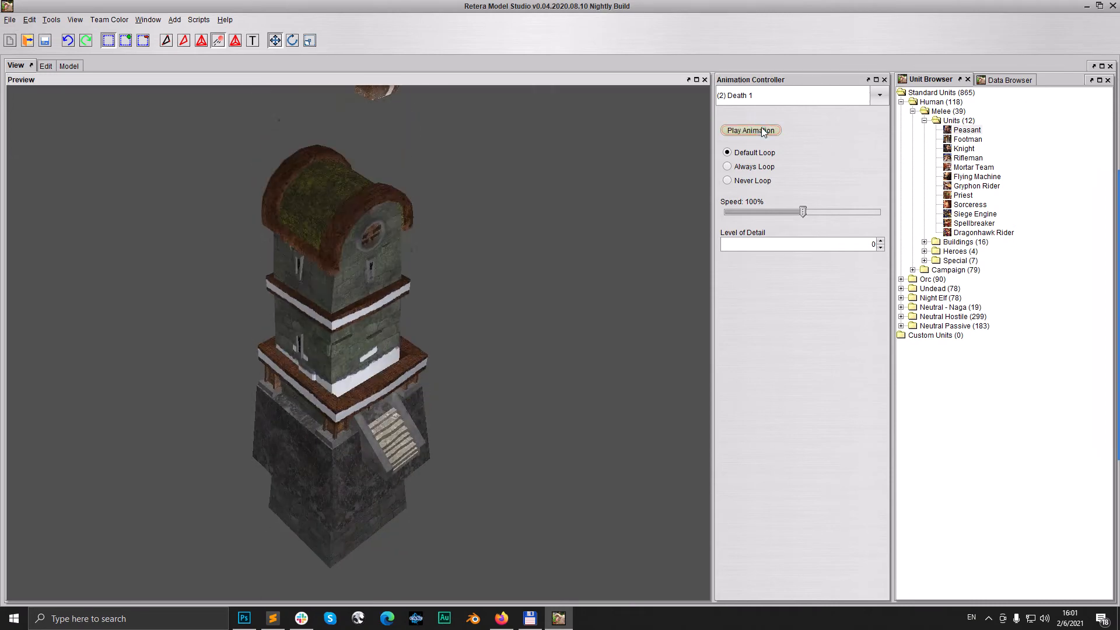
pyautogui.click(768, 133)
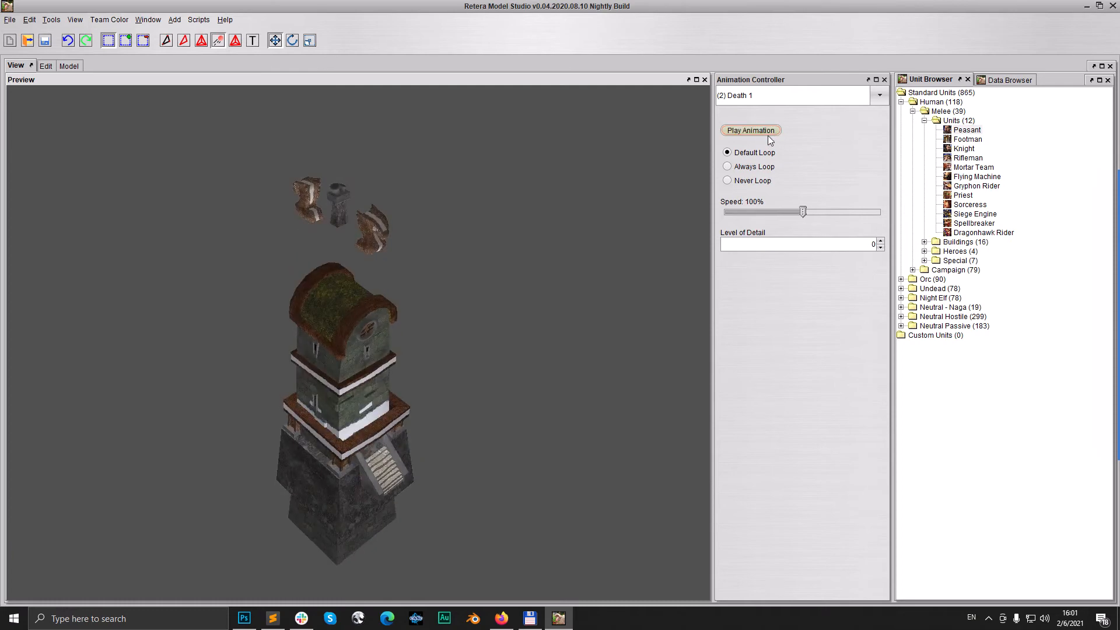
pyautogui.moveTo(386, 382)
pyautogui.mouseDown()
pyautogui.moveTo(424, 380)
pyautogui.moveTo(370, 393)
pyautogui.moveTo(377, 401)
pyautogui.moveTo(352, 244)
pyautogui.mouseUp()
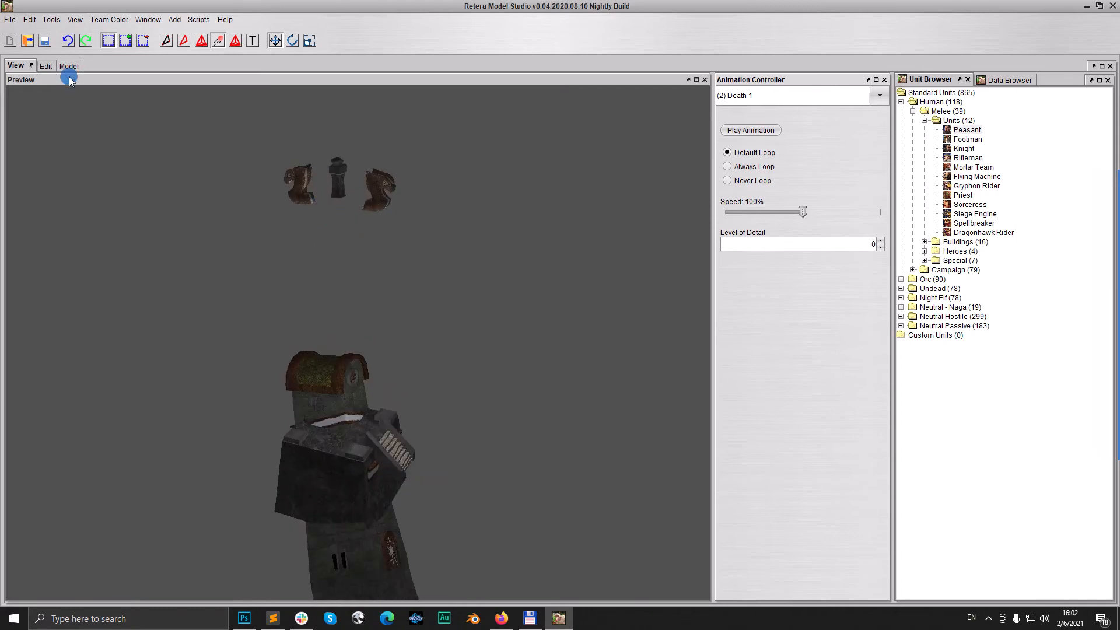
# Step: Back in the editing view at frame 64567, hide the meshes and make only bones Chimeny, EagleHead01 and EagleHead02 editable below the root bone
pyautogui.click(46, 66)
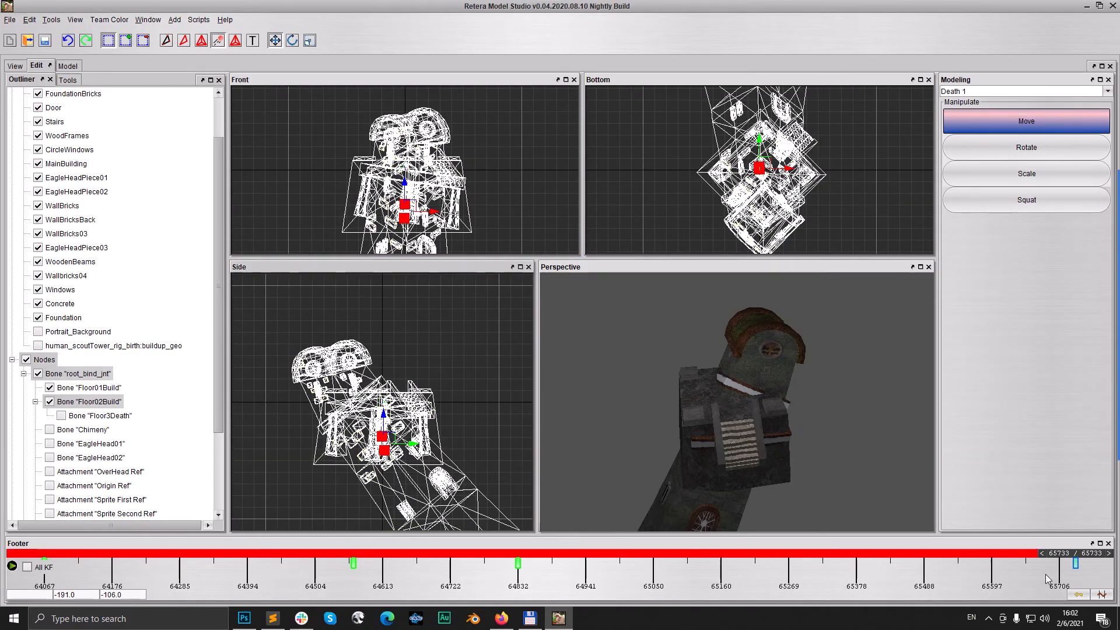
pyautogui.moveTo(680, 558); pyautogui.dragTo(224, 562)
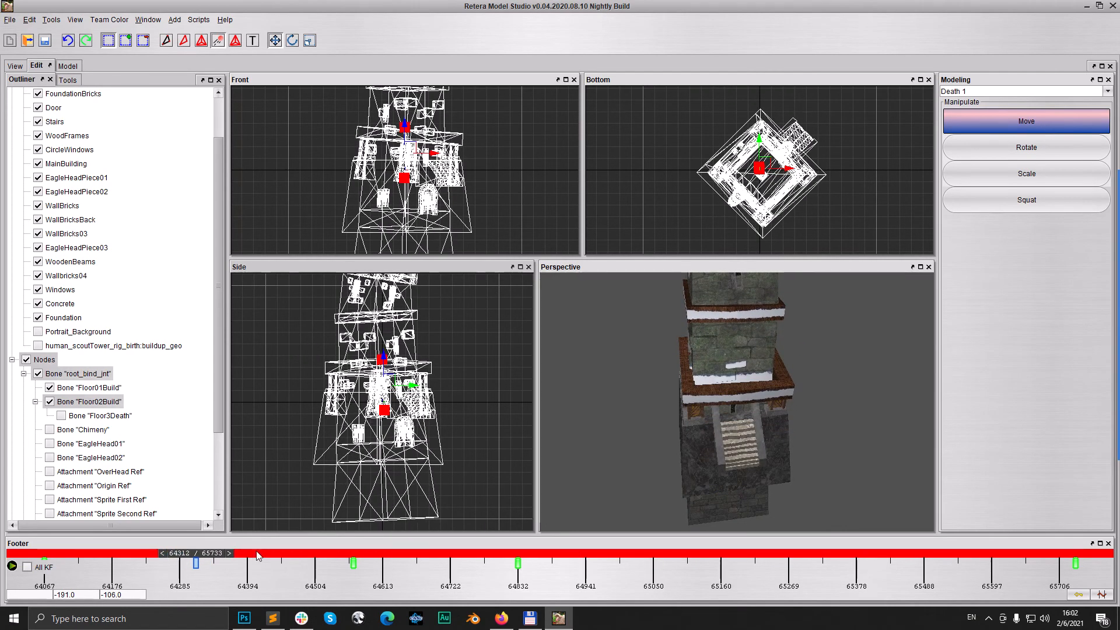
pyautogui.click(353, 560)
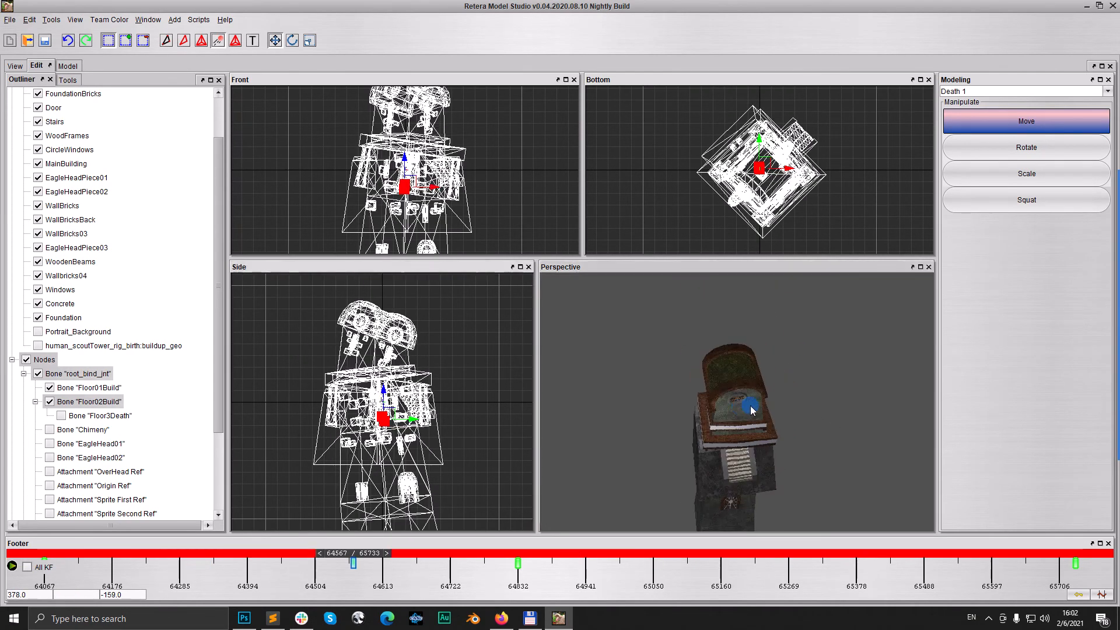
pyautogui.scroll(2, 27, 108)
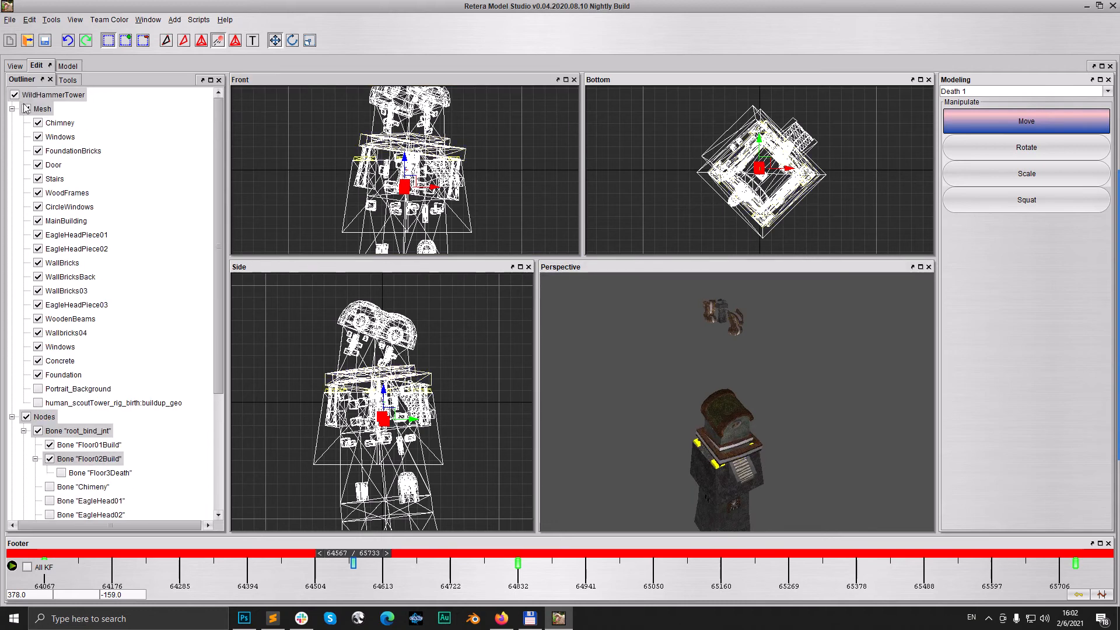
pyautogui.click(12, 108)
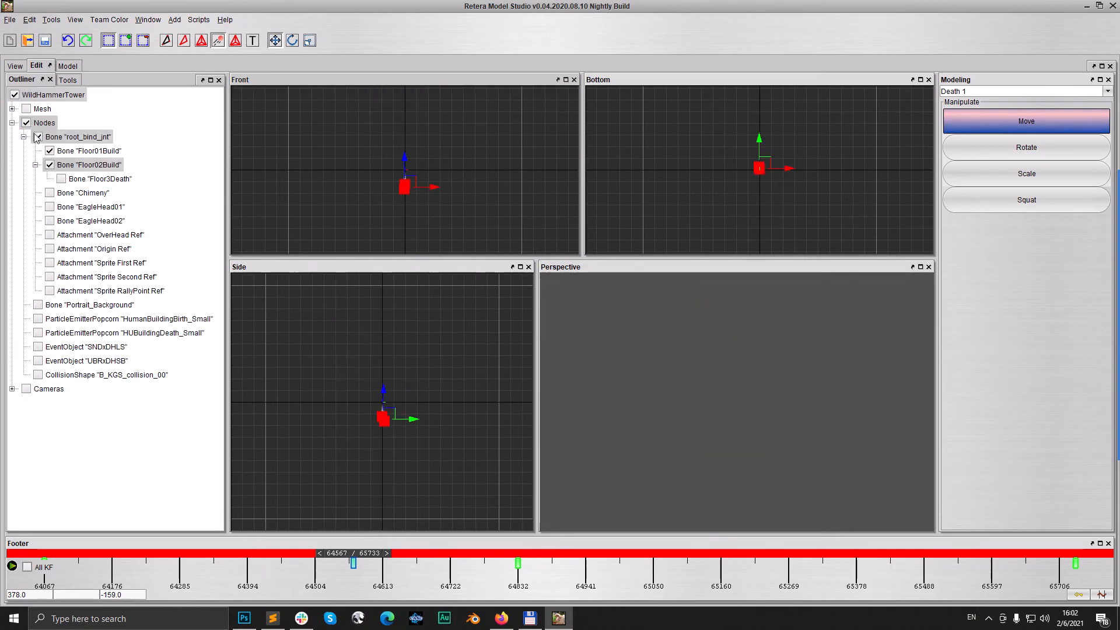
pyautogui.click(35, 137)
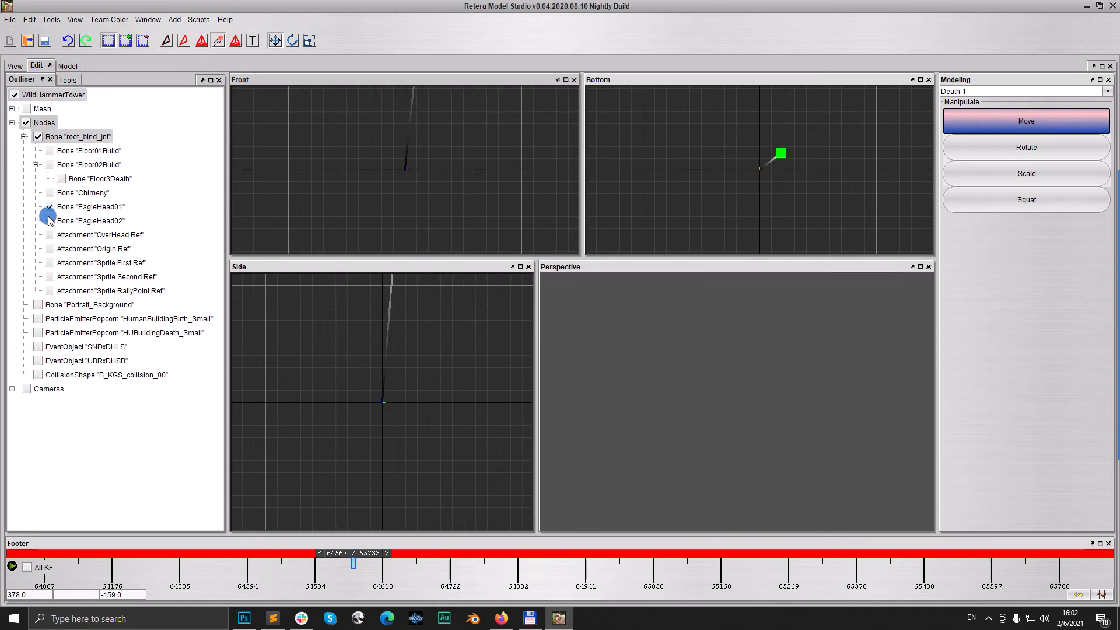
pyautogui.scroll(-5, 418, 202)
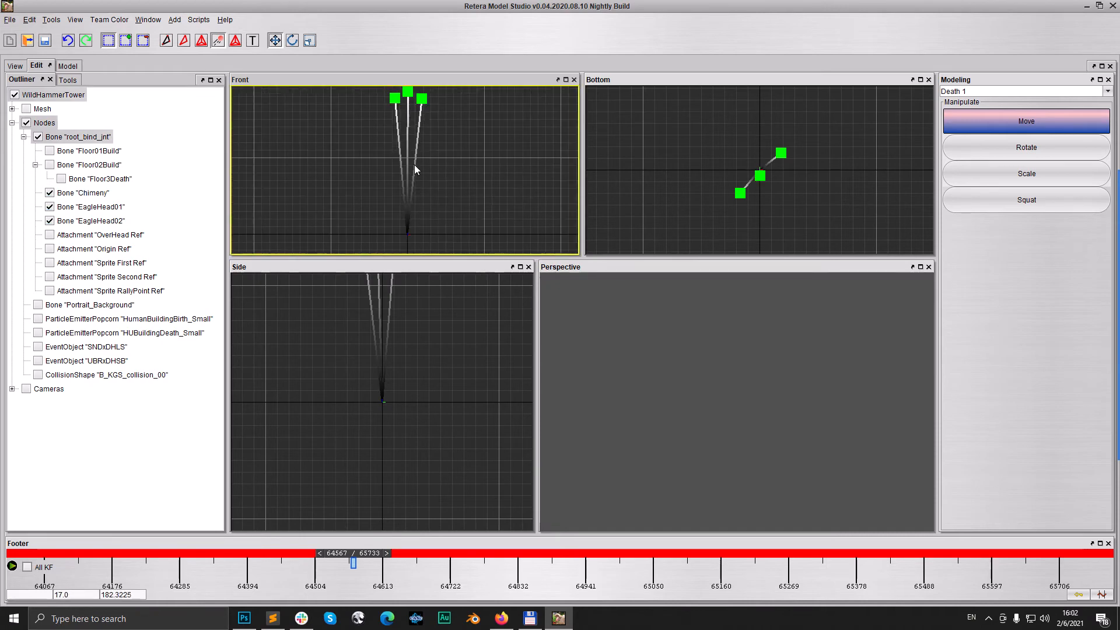
# Step: Show all tower meshes again except Portrait_Background and human_scoutTower_rig_birth:buildup_geo
pyautogui.click(12, 109)
pyautogui.click(27, 109)
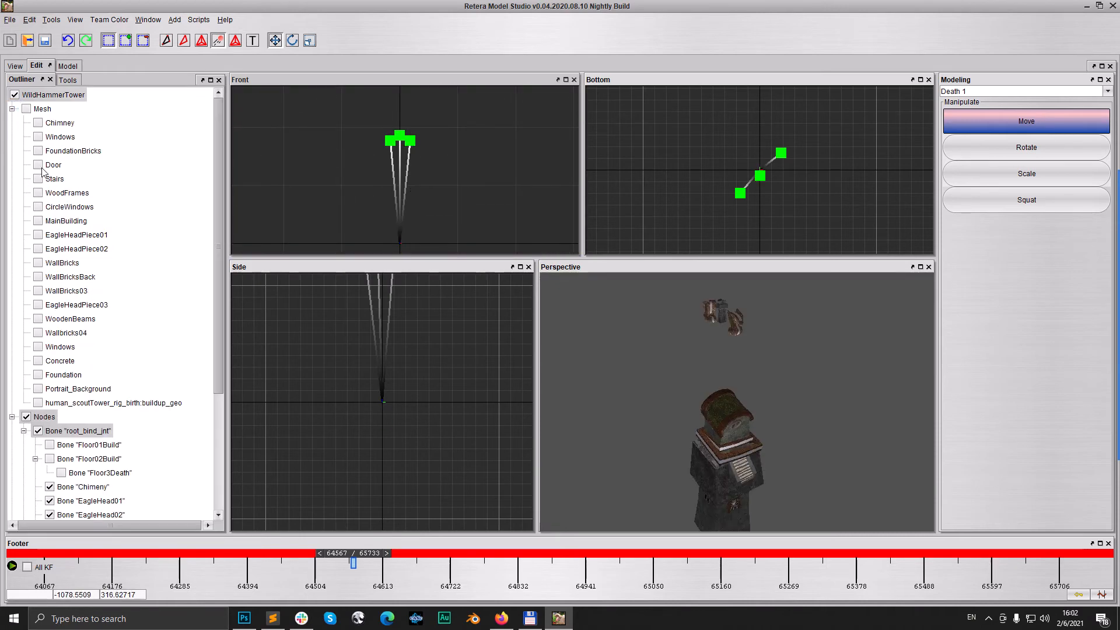
pyautogui.click(39, 401)
pyautogui.click(38, 388)
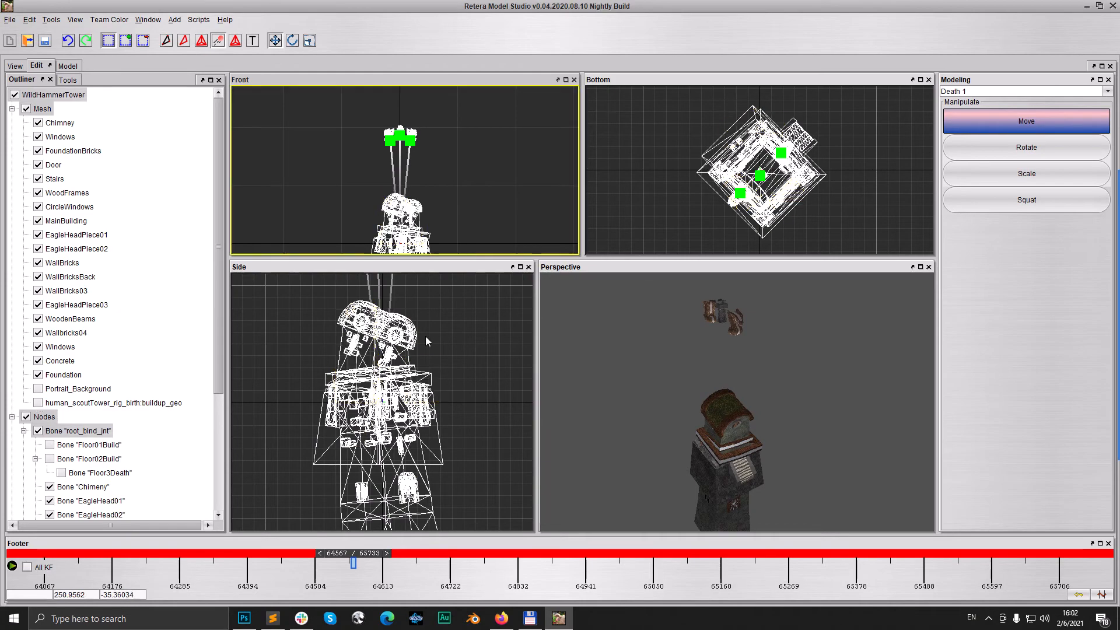
# Step: Make bone Floor01Build editable, go to frame 64504 and select the eagle head bone on the stairs side
pyautogui.moveTo(345, 561); pyautogui.dragTo(270, 584)
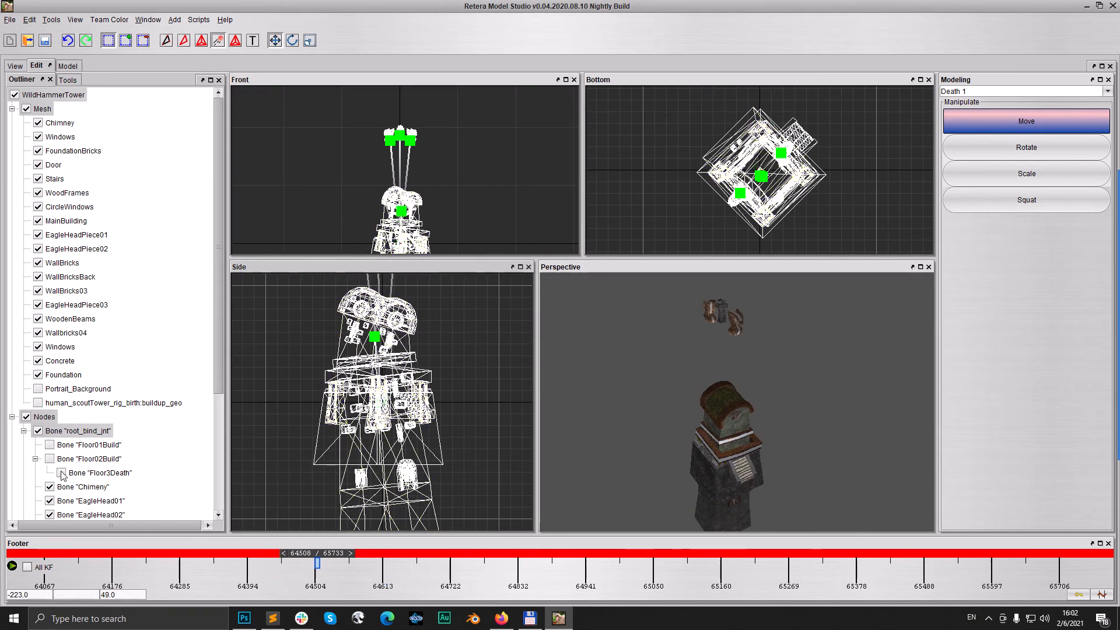
pyautogui.moveTo(391, 242); pyautogui.dragTo(432, 267)
pyautogui.press('Right')
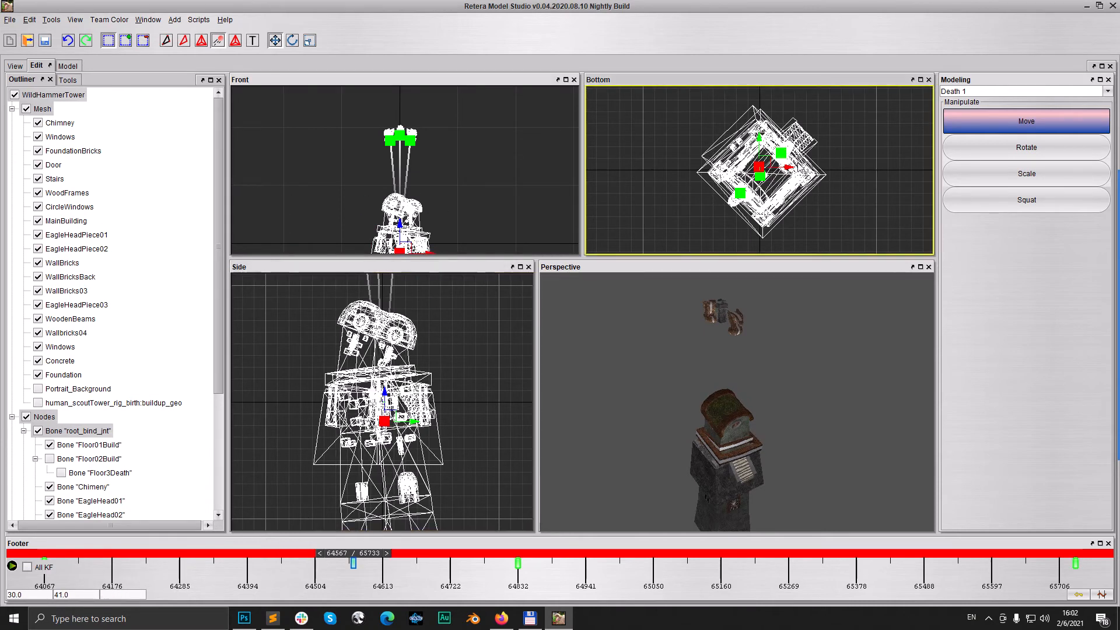
pyautogui.moveTo(374, 558); pyautogui.dragTo(332, 559)
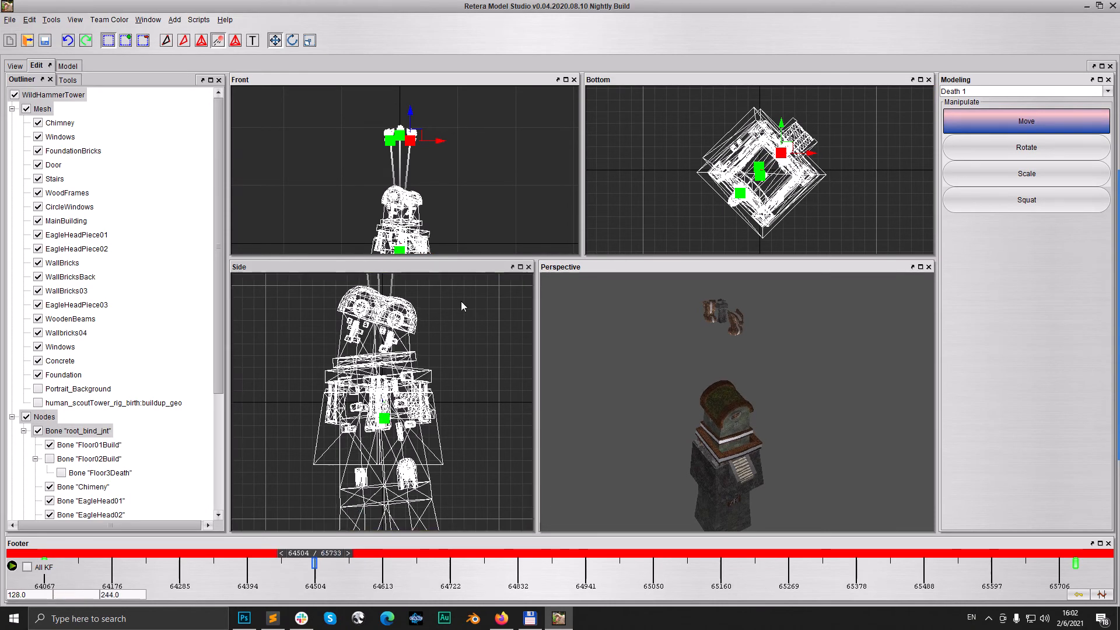
# Step: Move the stairs-side eagle head at frame 64504 down from the roof height and outward to the tower's stairs
pyautogui.scroll(-5, 389, 418)
pyautogui.scroll(-2, 399, 376)
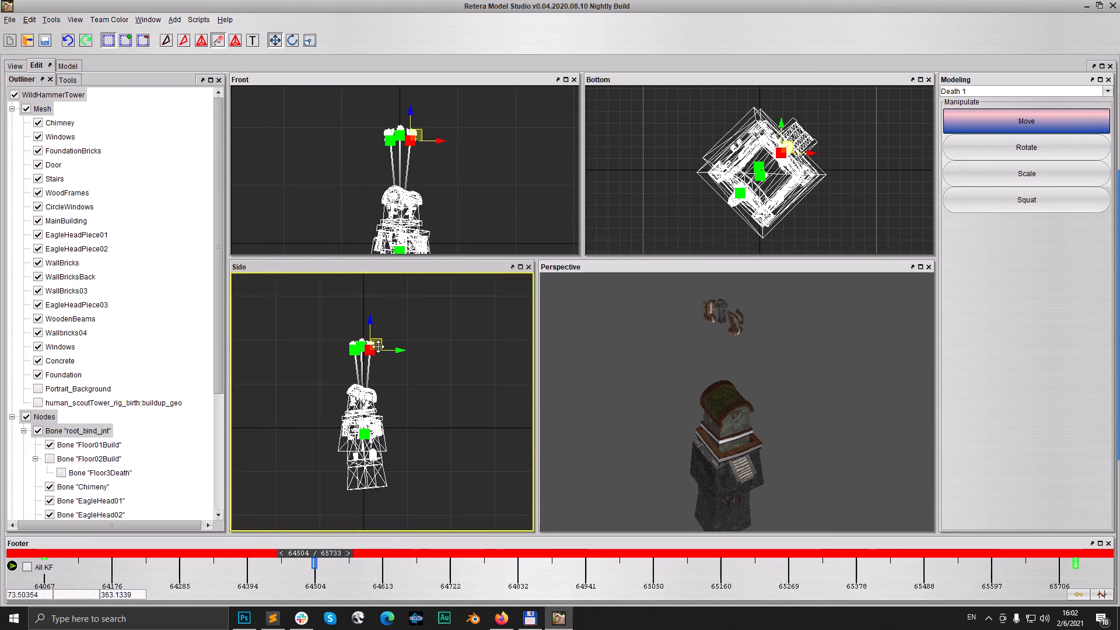
pyautogui.moveTo(378, 347); pyautogui.dragTo(390, 379)
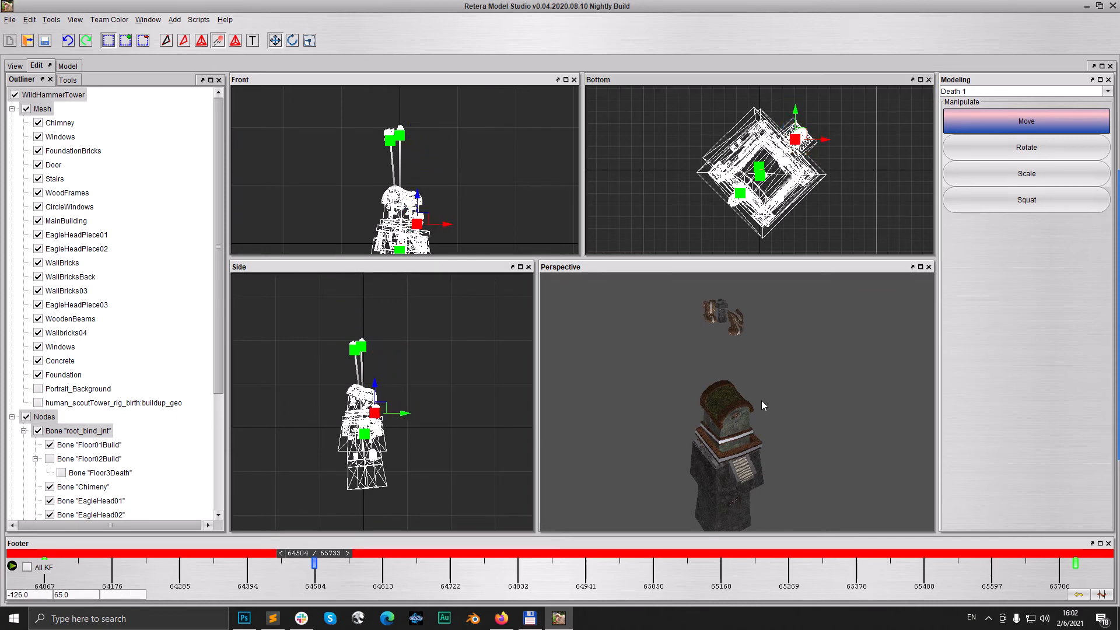
# Step: Rotate the eagle head in the side plane so it tips outward over the stairs
pyautogui.scroll(6, 758, 450)
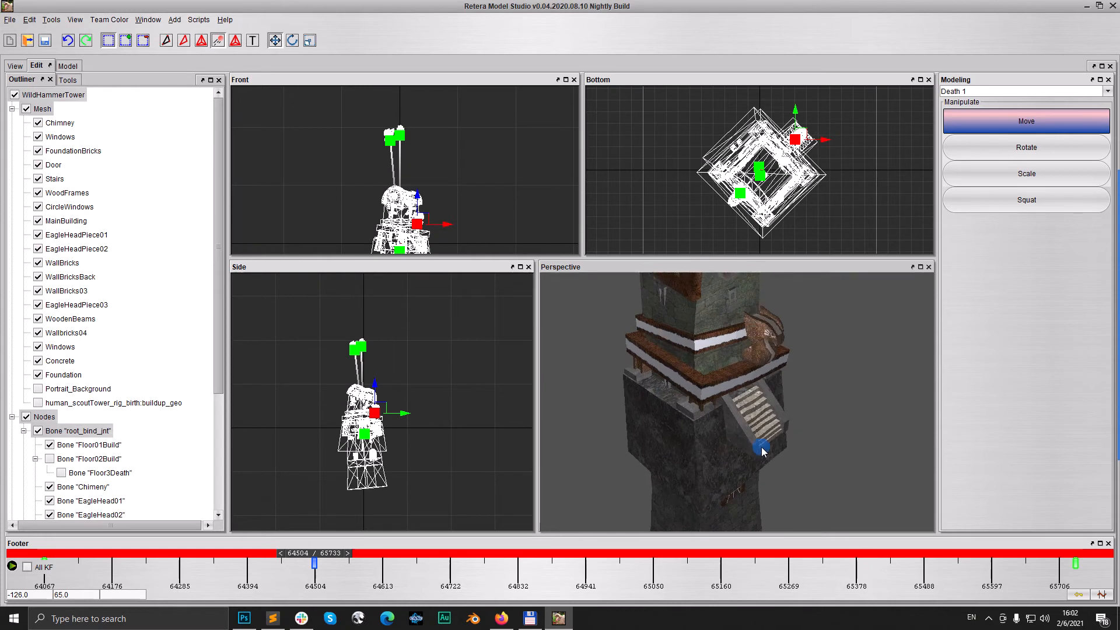
pyautogui.press('e')
pyautogui.scroll(3, 390, 378)
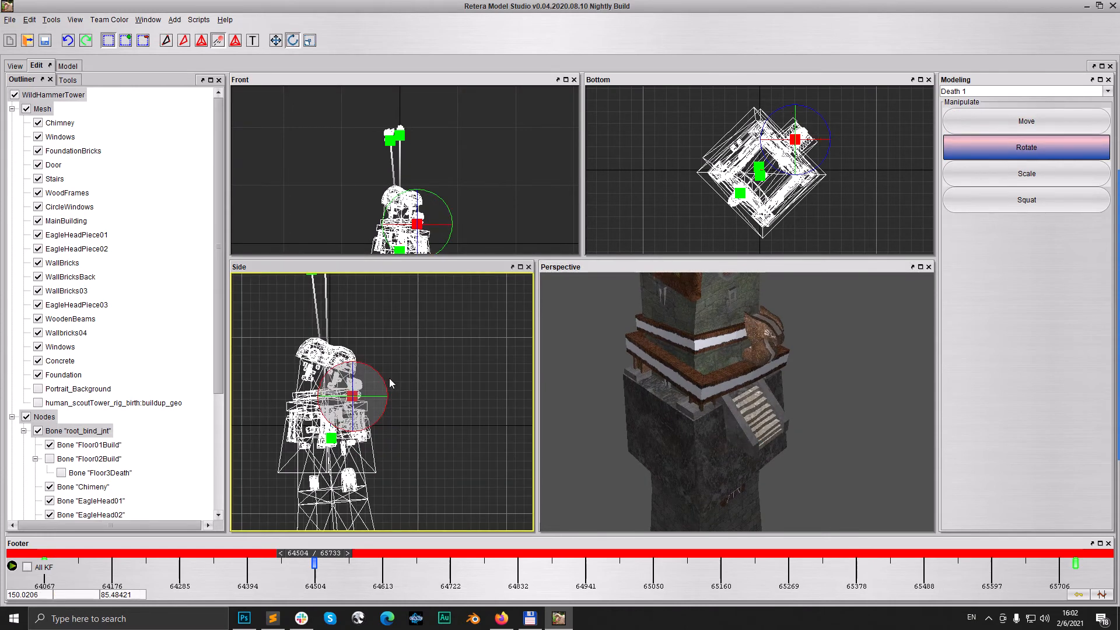
pyautogui.moveTo(400, 501); pyautogui.dragTo(400, 501, button='right')
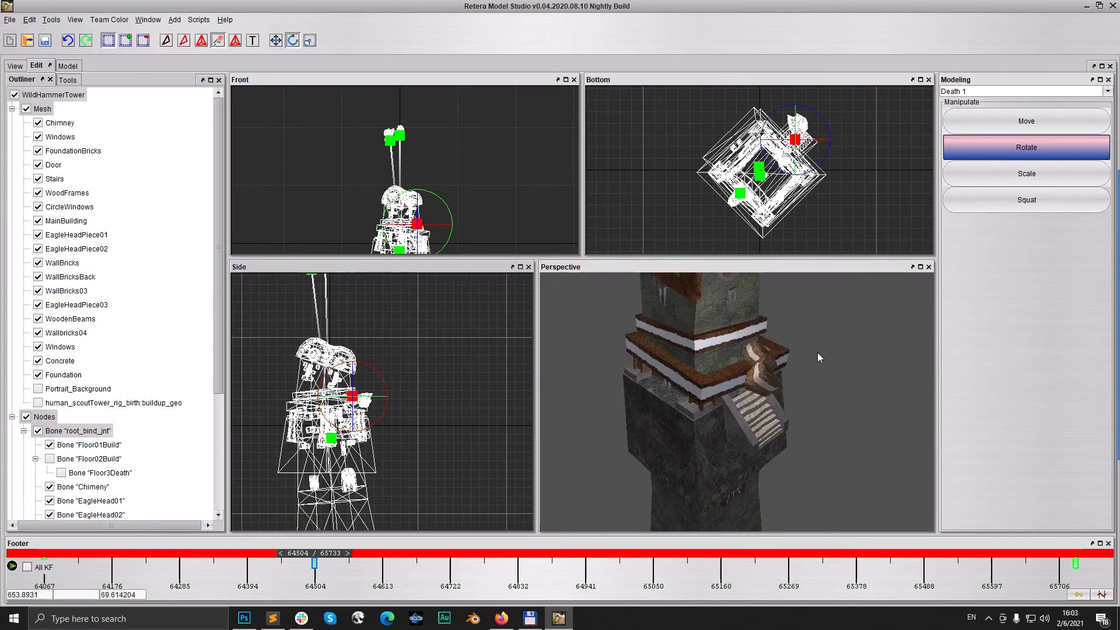
pyautogui.moveTo(804, 385)
pyautogui.mouseDown()
pyautogui.moveTo(784, 393)
pyautogui.moveTo(793, 396)
pyautogui.mouseUp()
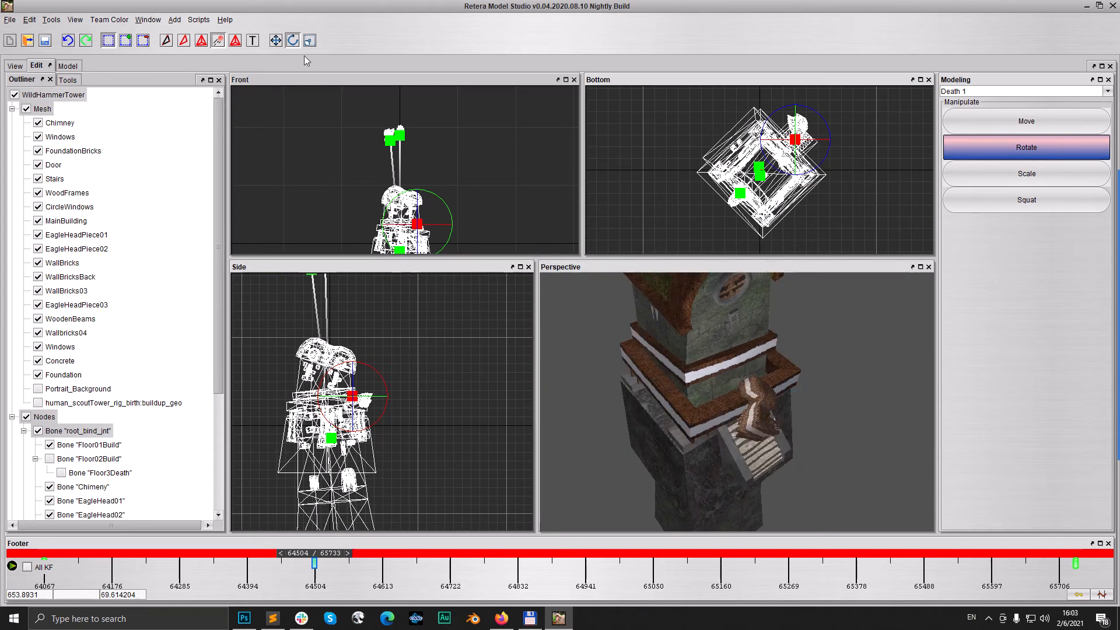
# Step: Lower the tipped eagle head vertically until it rests on the stairs
pyautogui.click(276, 41)
pyautogui.scroll(5, 366, 399)
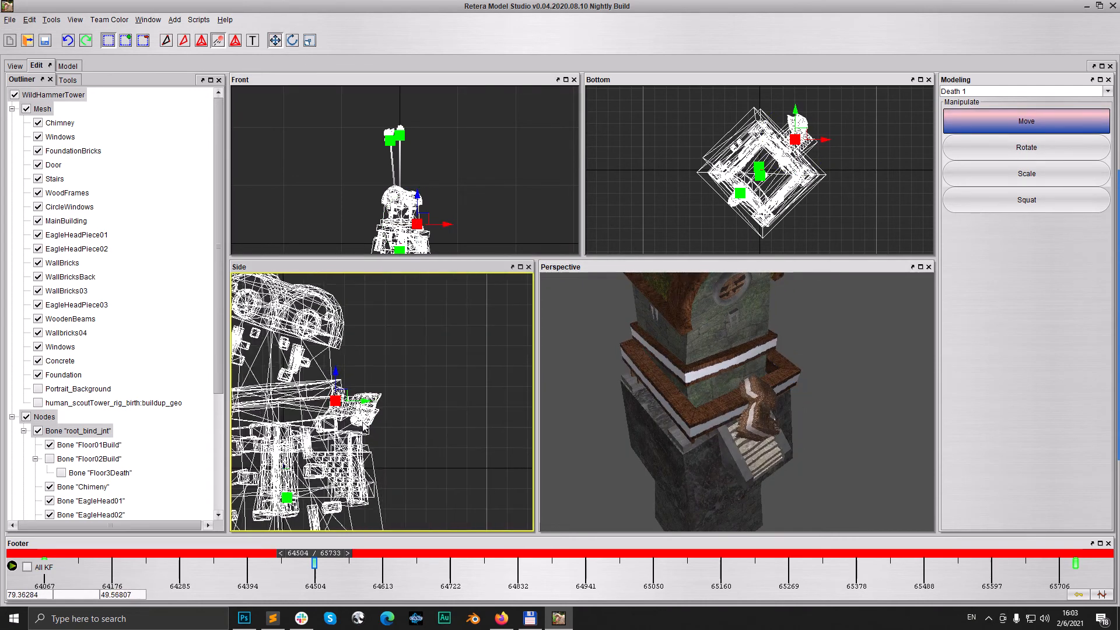
pyautogui.scroll(3, 409, 187)
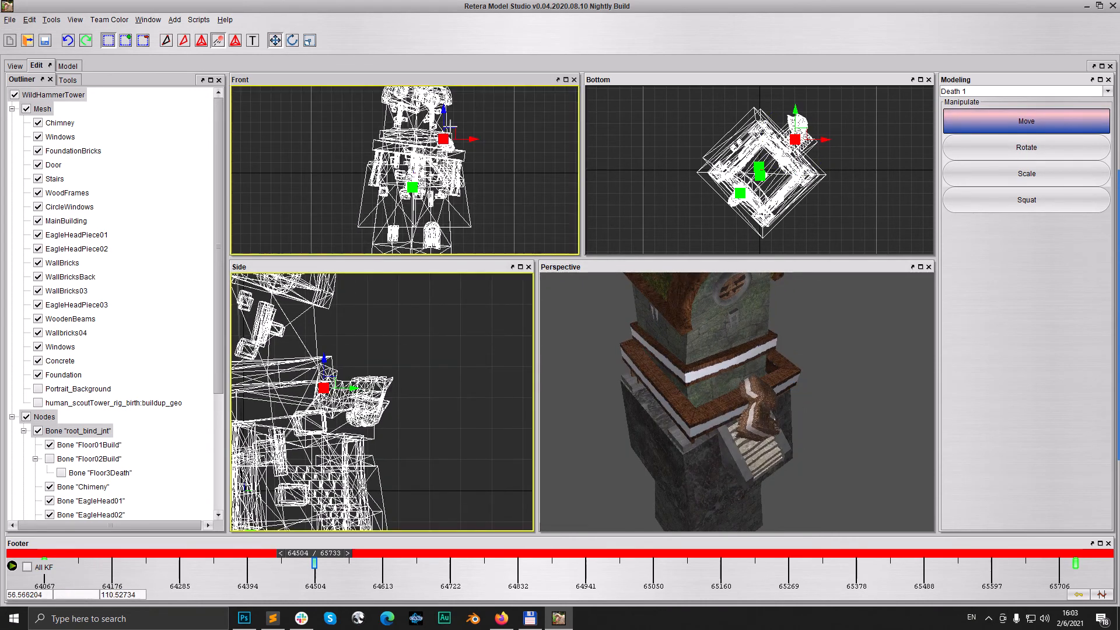
pyautogui.scroll(4, 448, 120)
pyautogui.moveTo(446, 116); pyautogui.dragTo(446, 169)
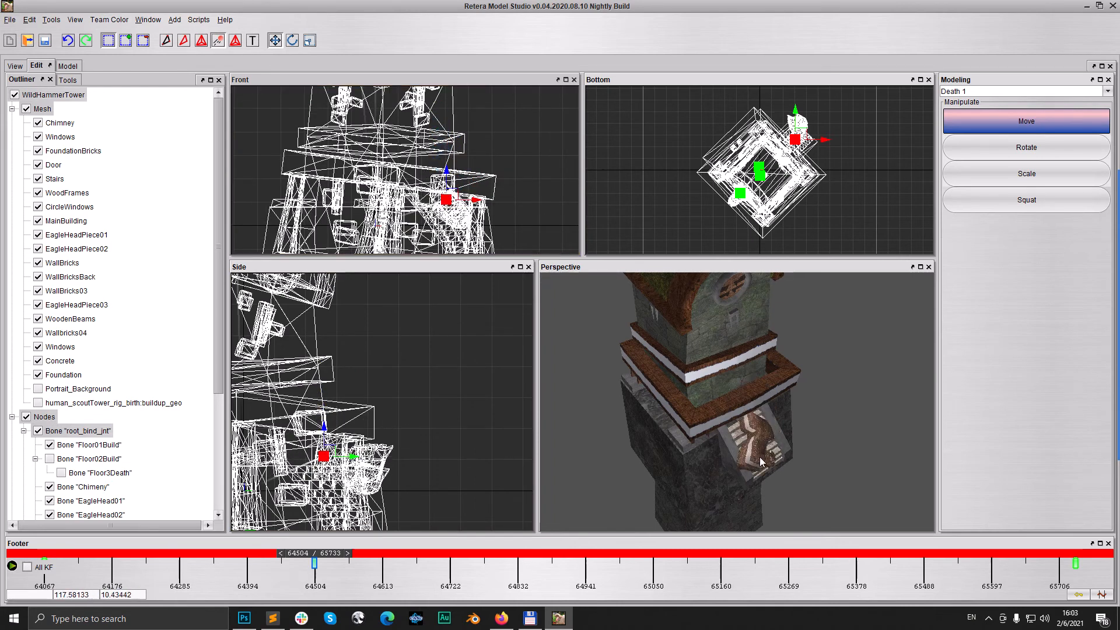
pyautogui.moveTo(760, 458)
pyautogui.mouseDown()
pyautogui.moveTo(776, 454)
pyautogui.moveTo(764, 437)
pyautogui.mouseUp()
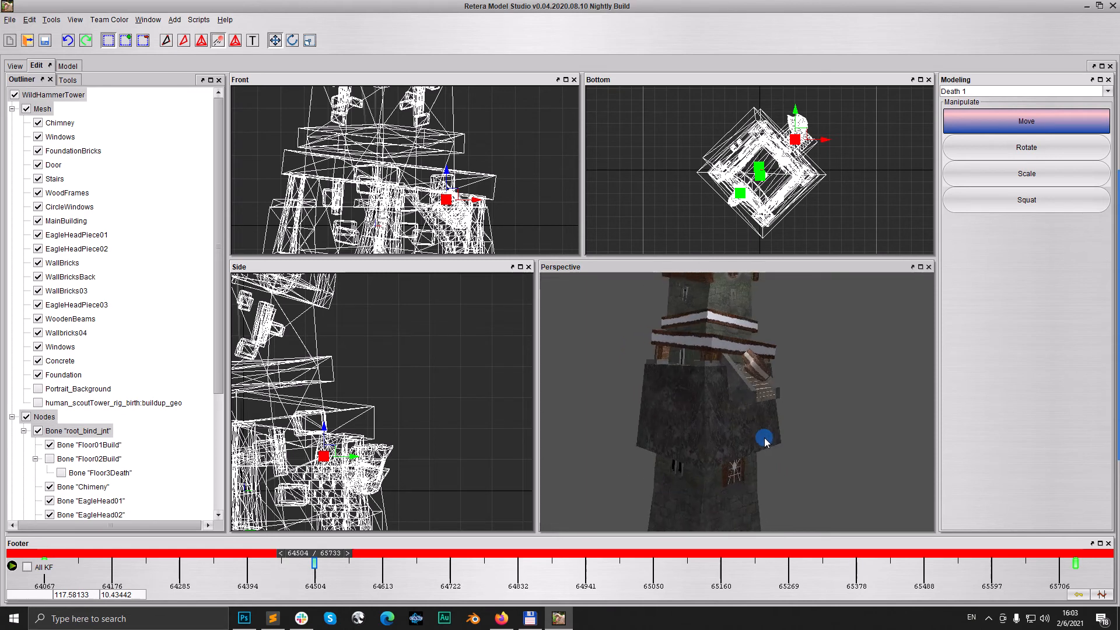
# Step: Copy the eagle head's key from frame 64504 to the final frame 65733
pyautogui.rightClick(314, 564)
pyautogui.click(338, 574)
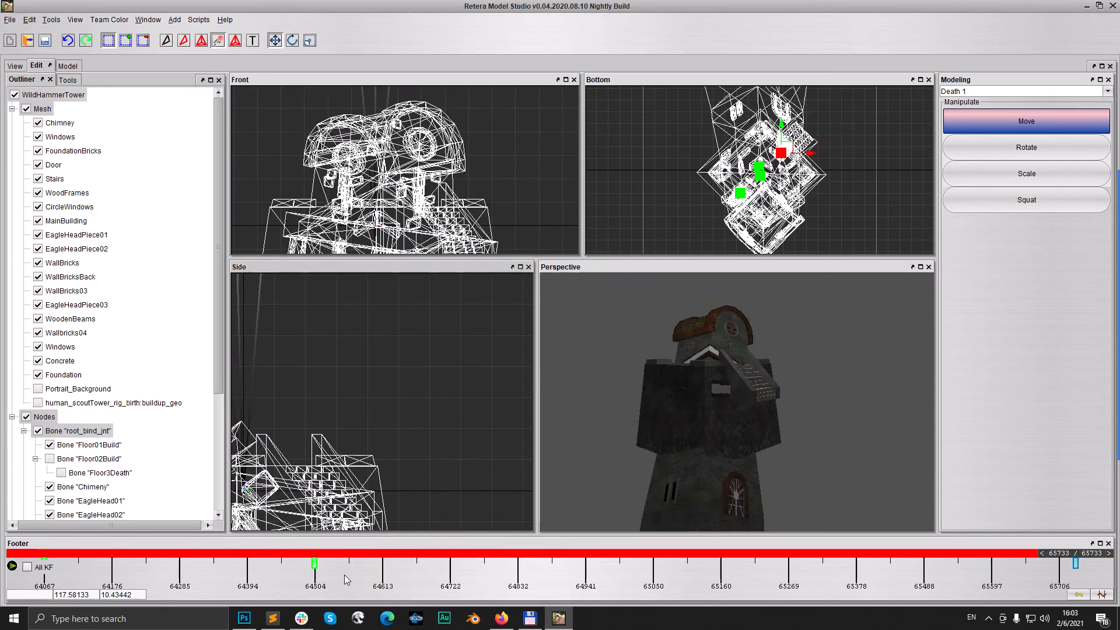
pyautogui.hotkey('ctrl', 'v')
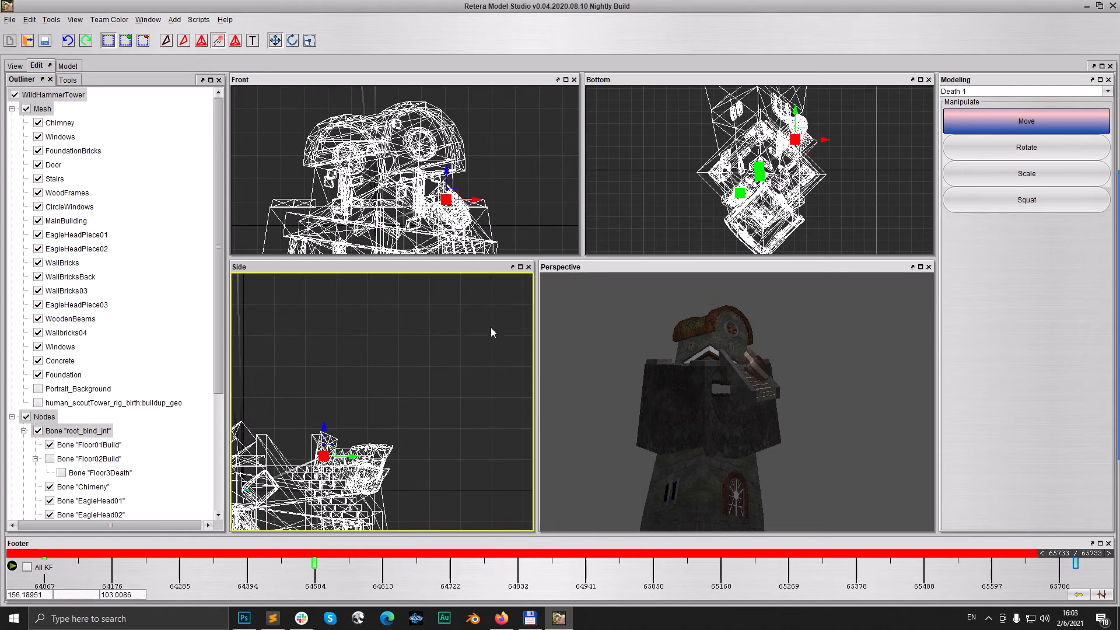
# Step: Play the Death 1 animation in the model preview to examine the eagle head's fall, then return to the editing view
pyautogui.click(15, 66)
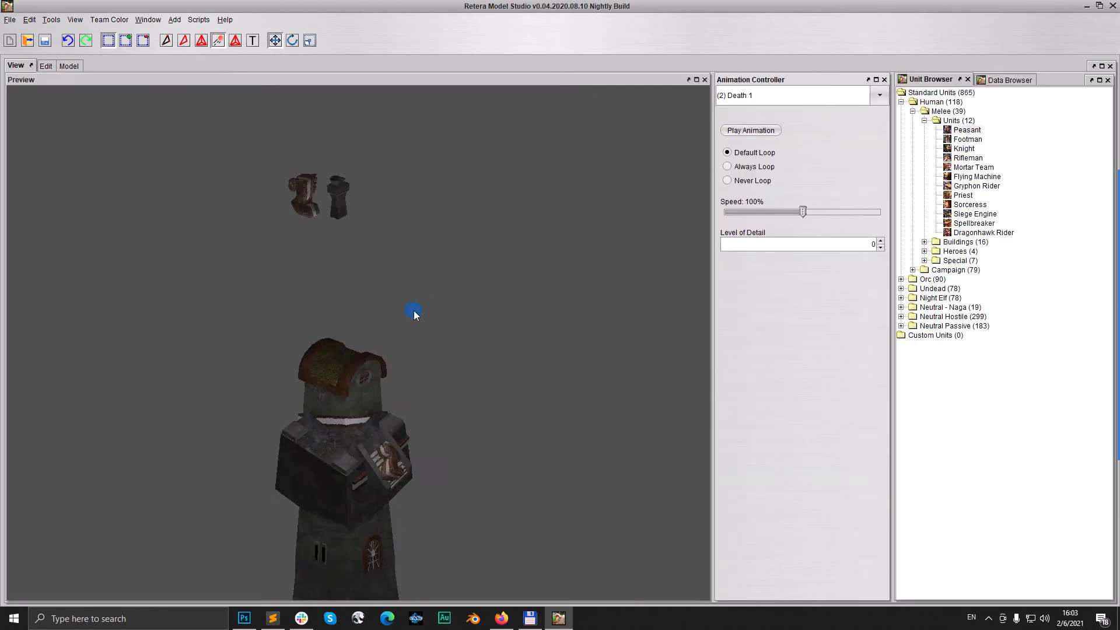
pyautogui.click(761, 131)
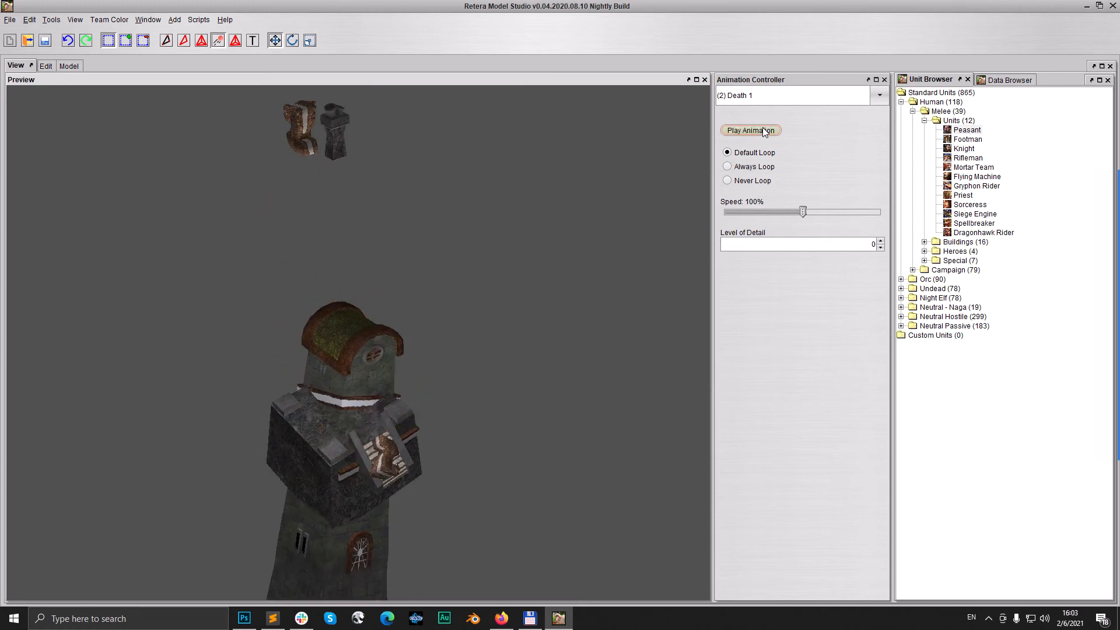
pyautogui.click(46, 66)
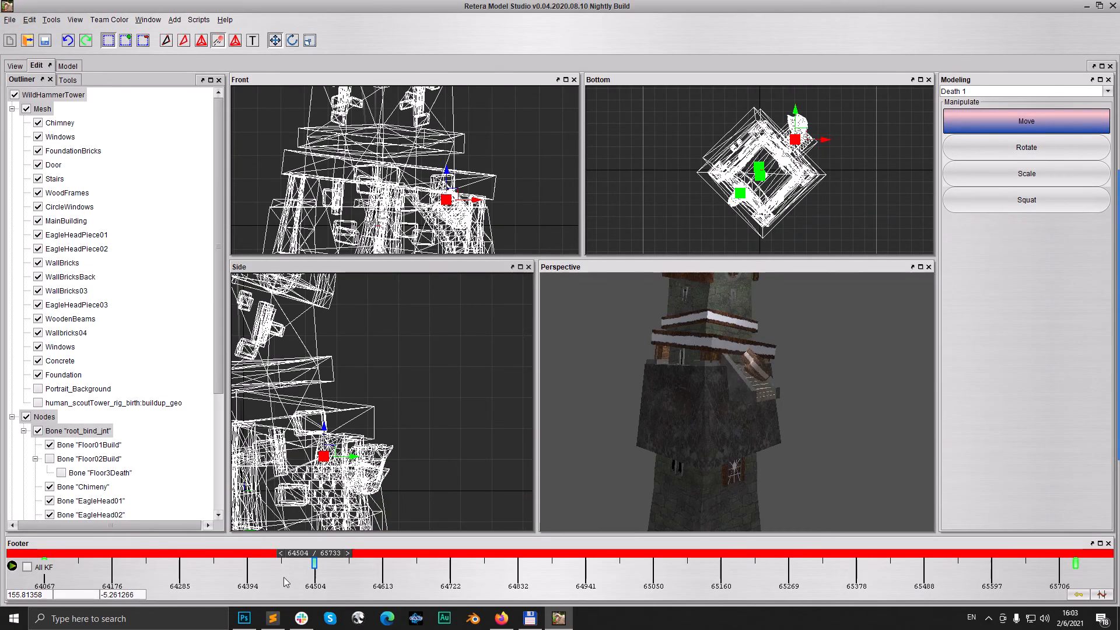
# Step: At frame 64724, move the eagle head diagonally outward along the stairs, away from the tower
pyautogui.moveTo(330, 559); pyautogui.dragTo(470, 560)
pyautogui.scroll(7, 801, 139)
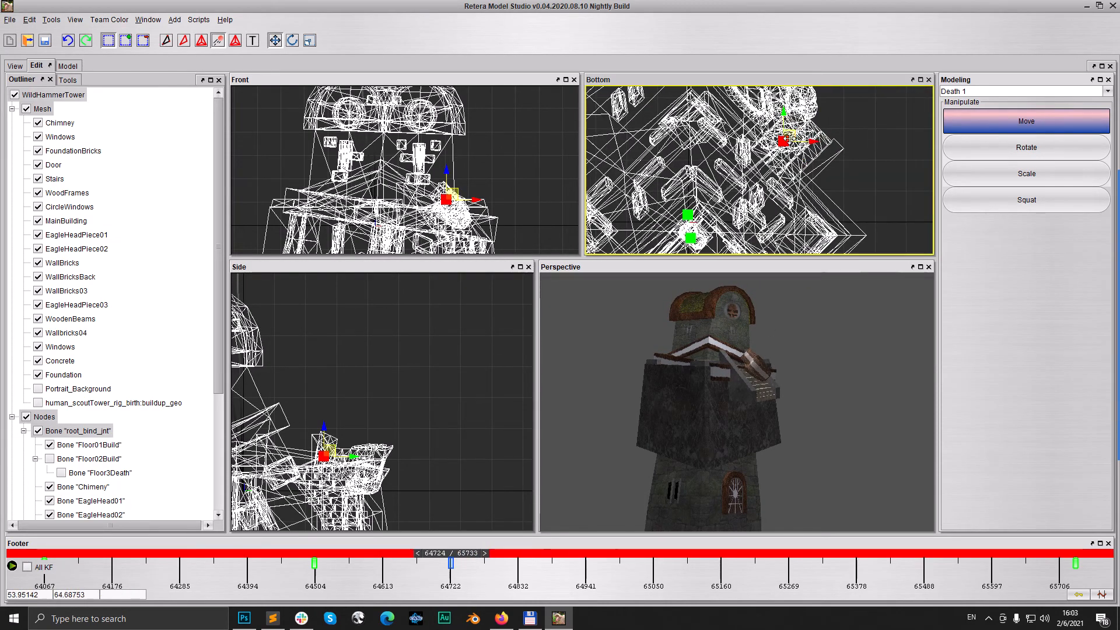
pyautogui.moveTo(791, 131); pyautogui.dragTo(809, 116)
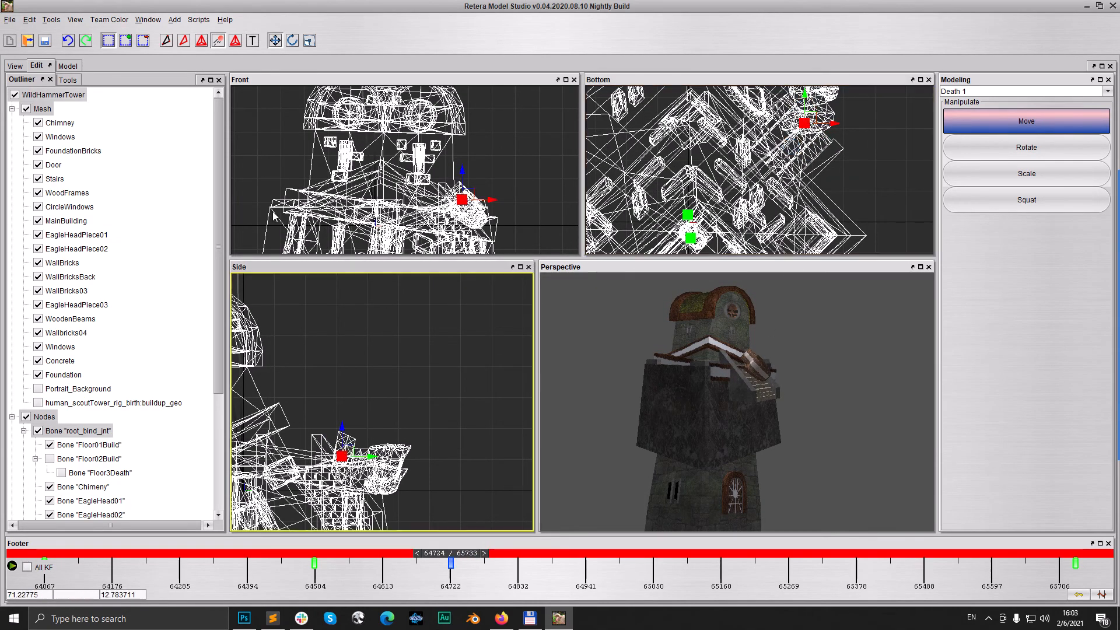
# Step: Rotate the eagle head at frame 64724 in the horizontal plane and tilt it slightly in the front plane
pyautogui.press('e')
pyautogui.moveTo(855, 174); pyautogui.dragTo(840, 220, button='middle')
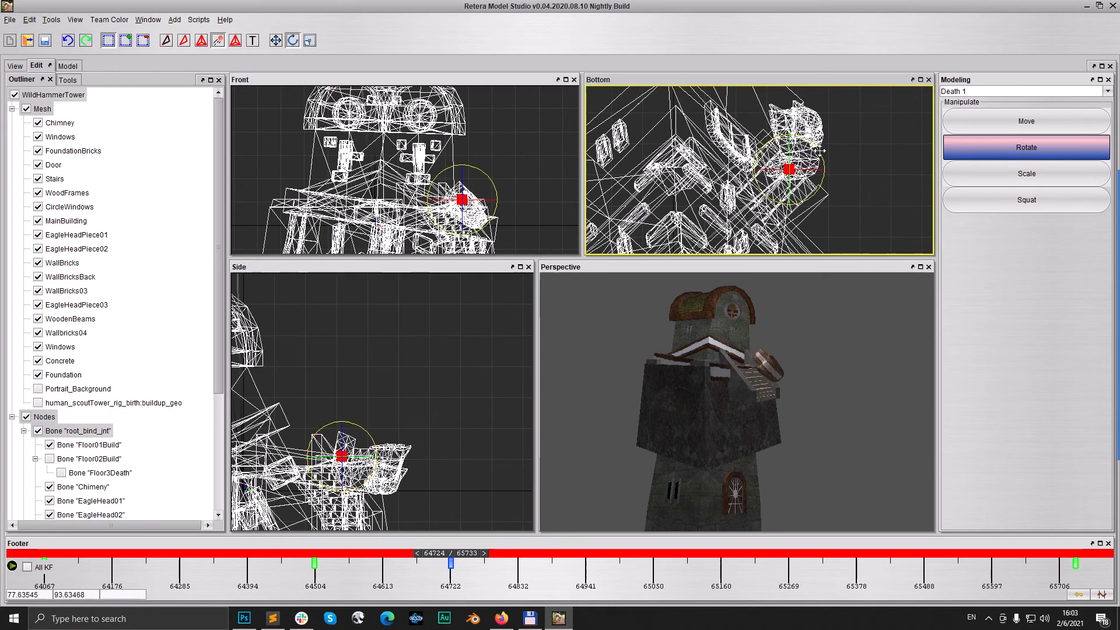
pyautogui.moveTo(819, 150); pyautogui.dragTo(797, 122)
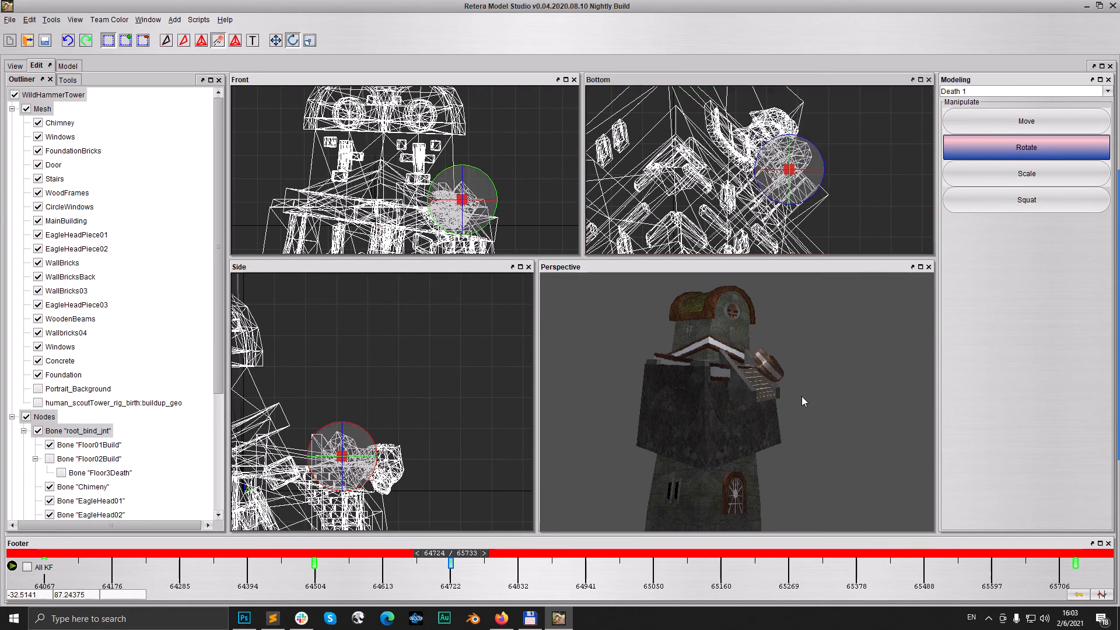
pyautogui.moveTo(786, 417); pyautogui.dragTo(784, 425)
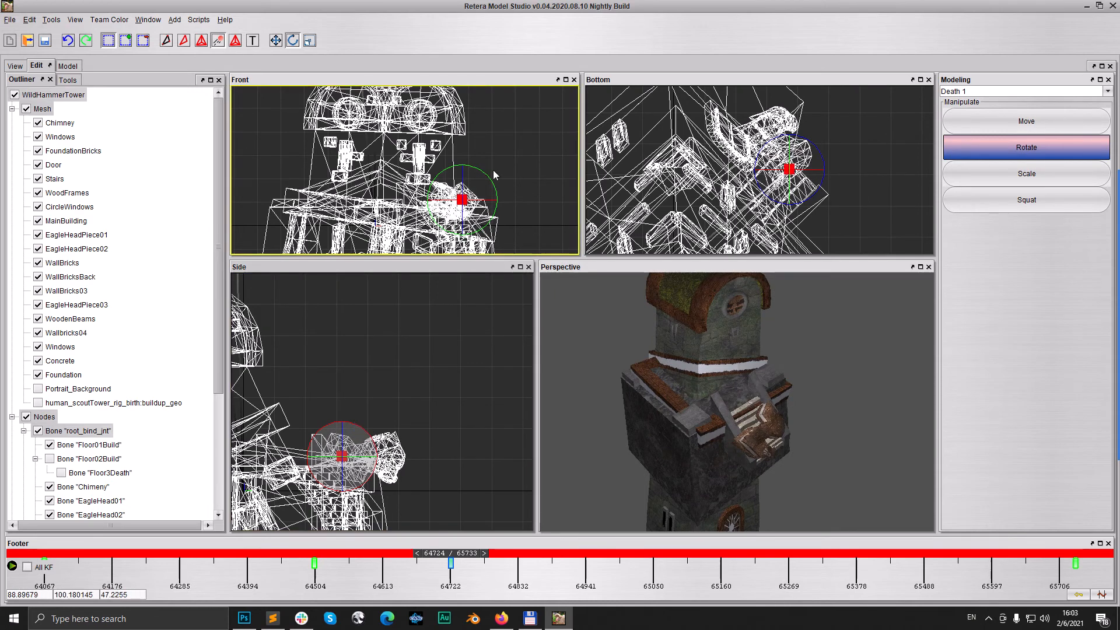
pyautogui.moveTo(490, 181); pyautogui.dragTo(487, 183)
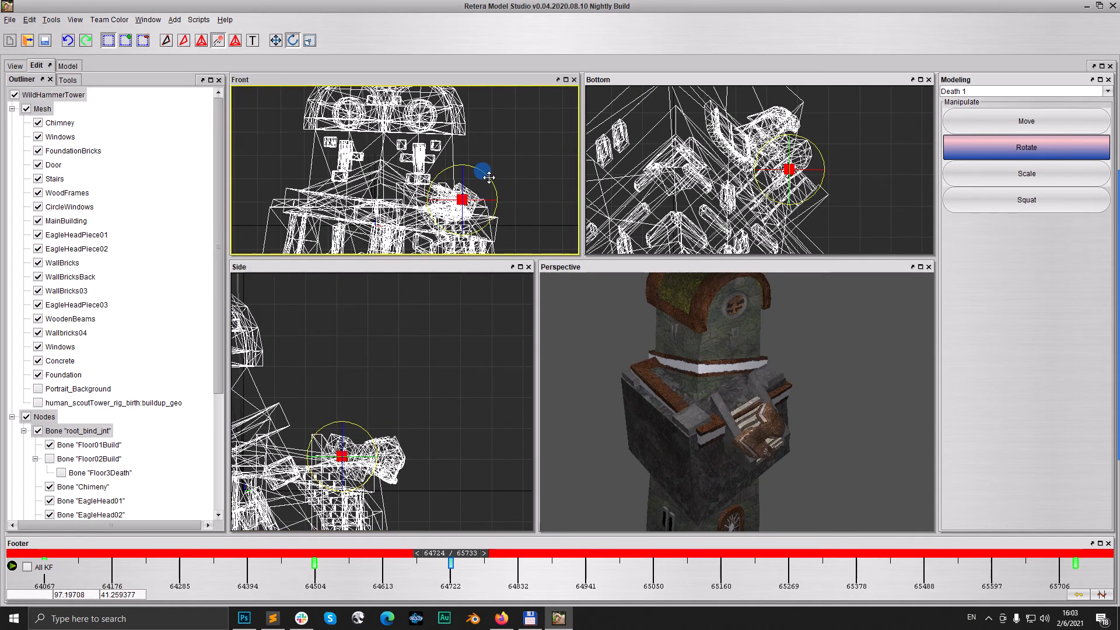
# Step: Lower the rotated eagle head slightly at frame 64724 so it sits lower on the stairs
pyautogui.click(276, 40)
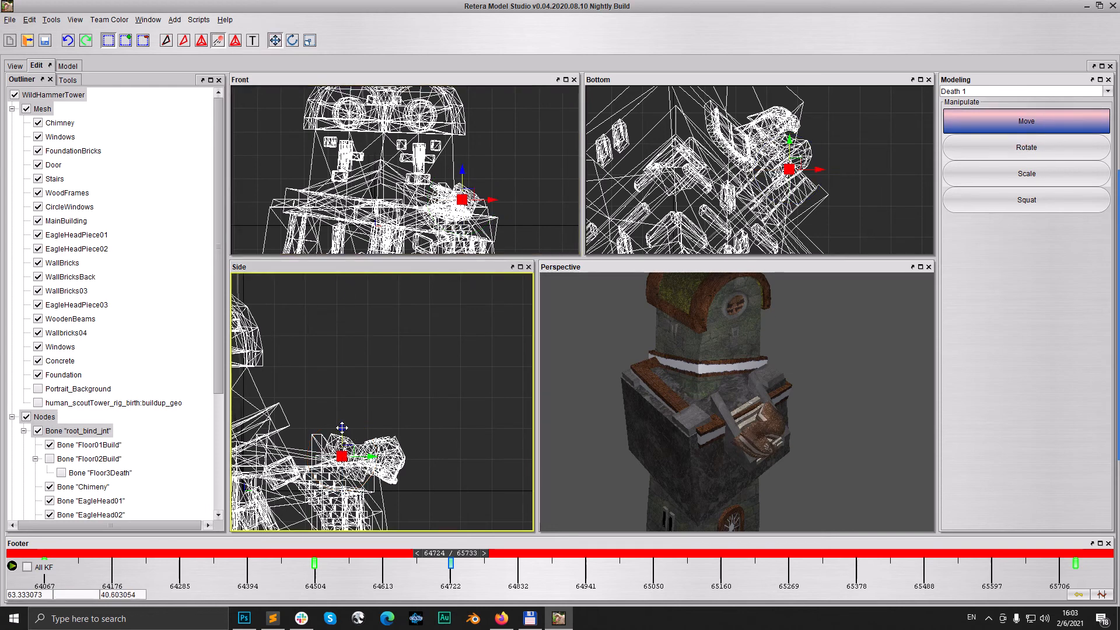
pyautogui.moveTo(342, 428); pyautogui.dragTo(343, 445)
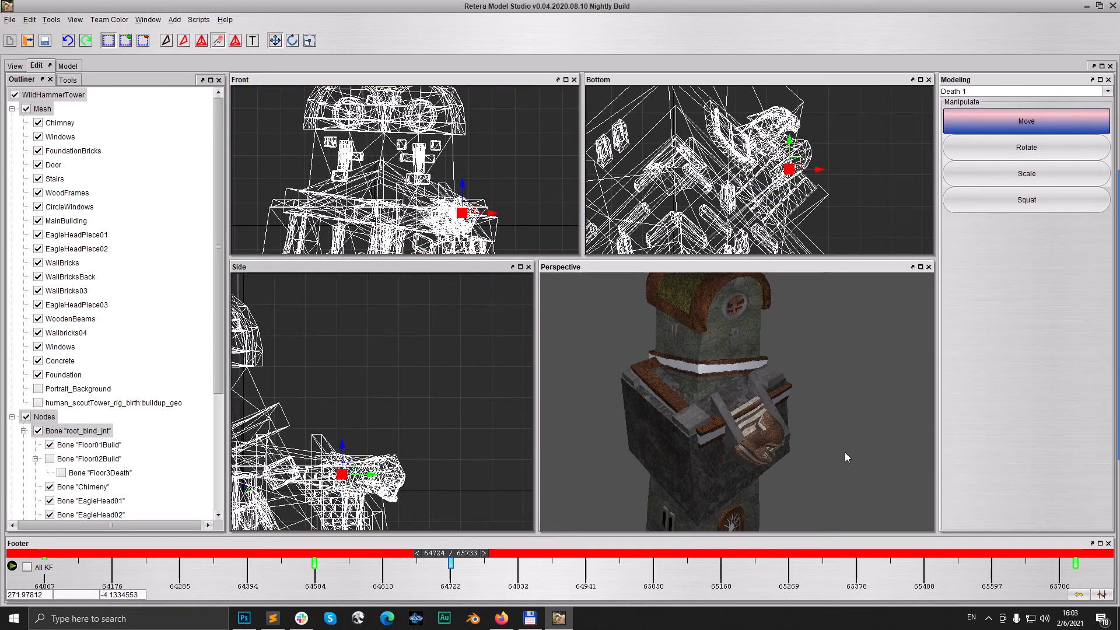
pyautogui.moveTo(799, 477); pyautogui.dragTo(679, 532, button='middle')
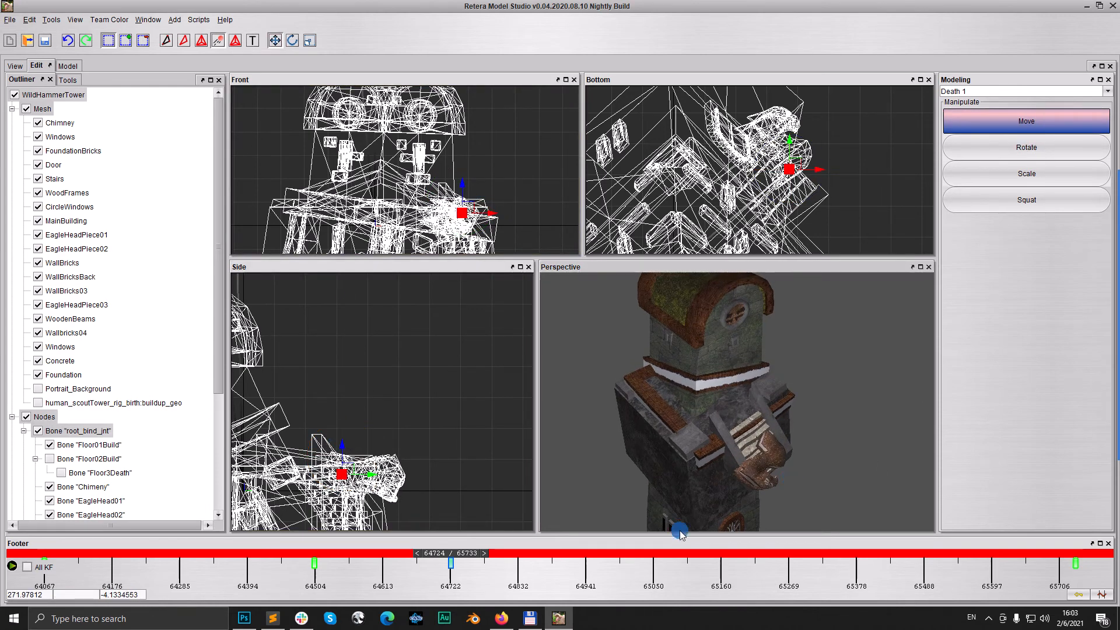
# Step: Copy the eagle head's key from frame 64724 and paste it over the final frame 65733
pyautogui.moveTo(454, 560)
pyautogui.mouseDown()
pyautogui.moveTo(271, 563)
pyautogui.moveTo(442, 582)
pyautogui.moveTo(708, 576)
pyautogui.moveTo(1081, 544)
pyautogui.mouseUp()
pyautogui.rightClick(452, 562)
pyautogui.click(484, 576)
pyautogui.rightClick(1076, 560)
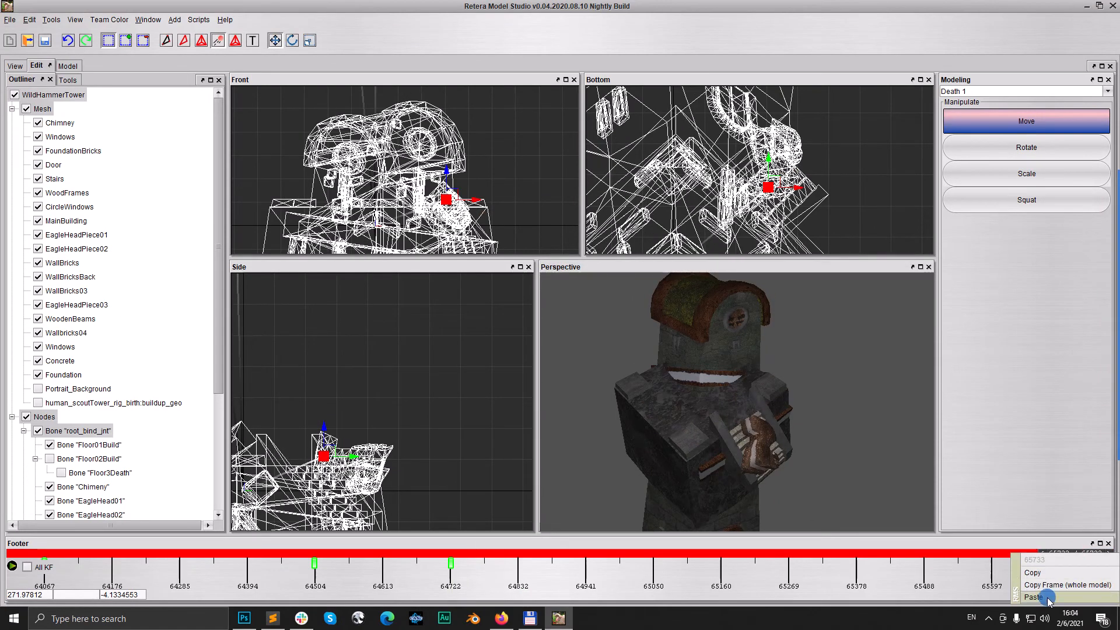
pyautogui.click(1047, 597)
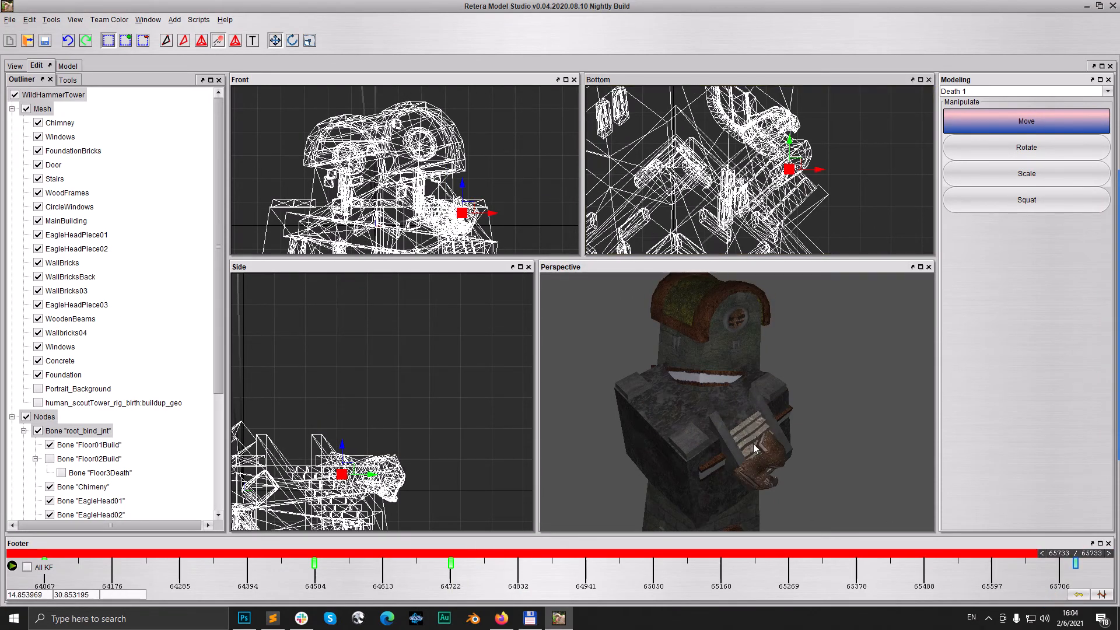
# Step: At frame 64504, combine the Front view with the Bottom view in one pane and select the remaining raised eagle head
pyautogui.scroll(-5, 406, 200)
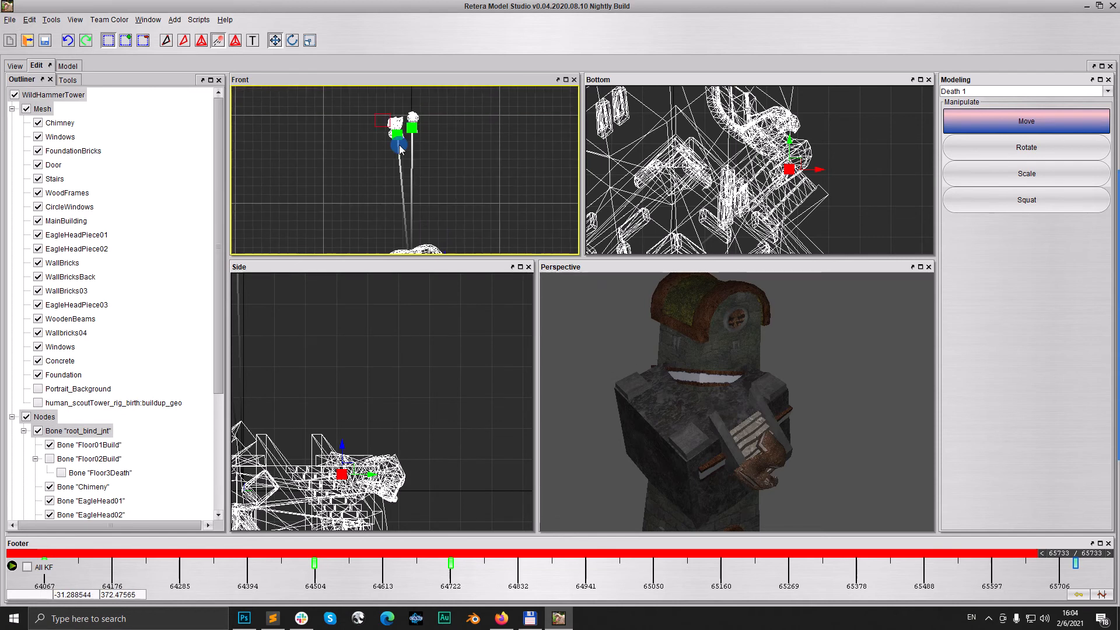
pyautogui.moveTo(399, 145); pyautogui.dragTo(403, 150)
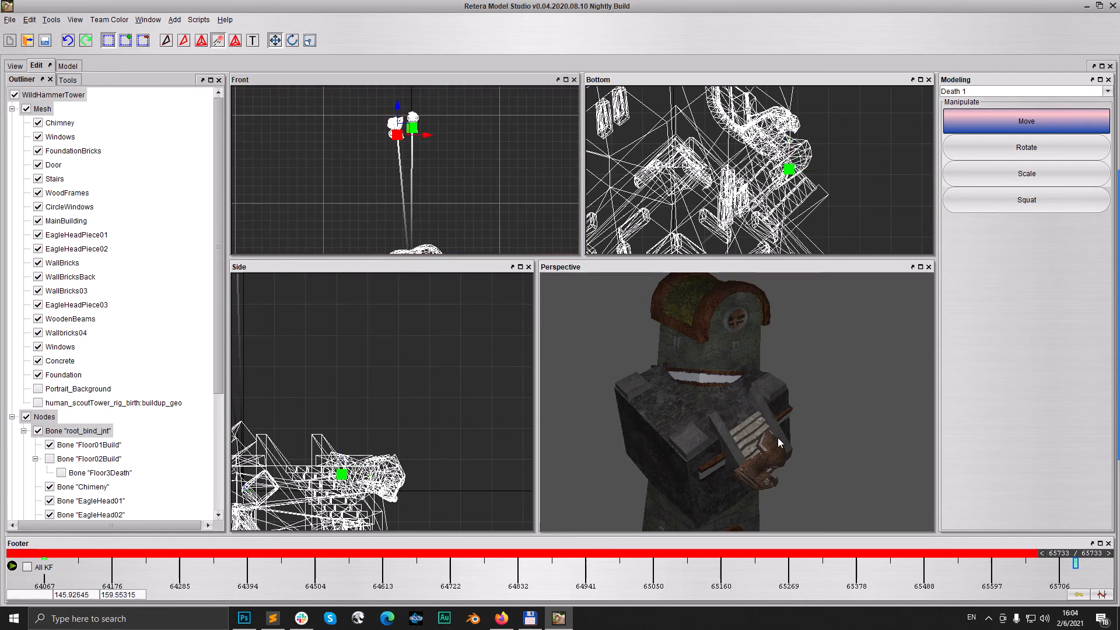
pyautogui.press('Left')
pyautogui.scroll(-5, 759, 414)
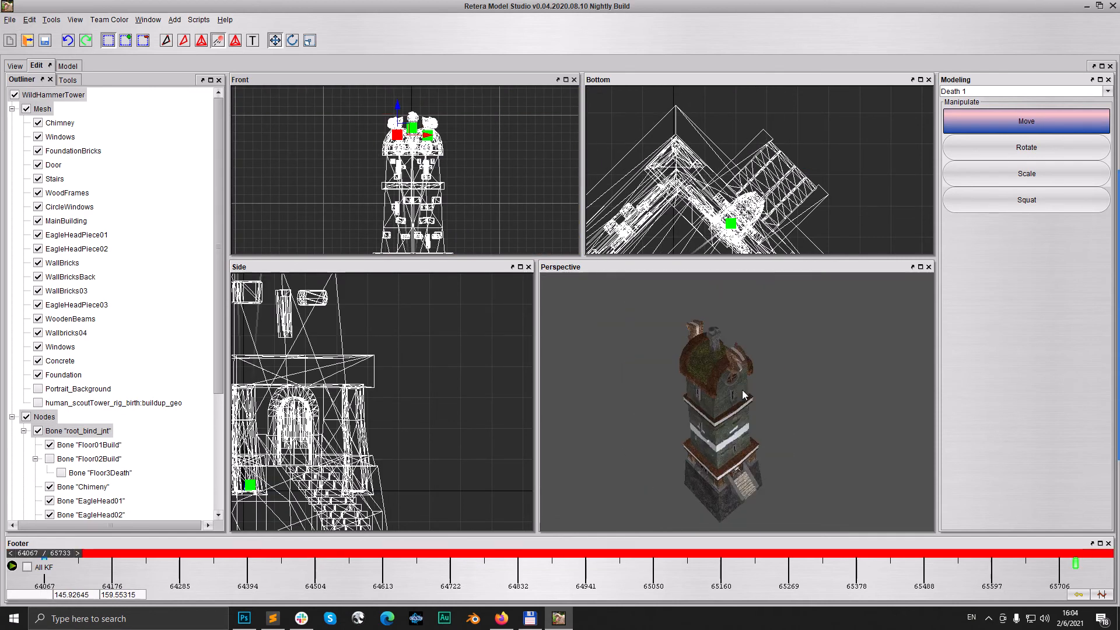
pyautogui.moveTo(743, 391); pyautogui.dragTo(747, 421, button='middle')
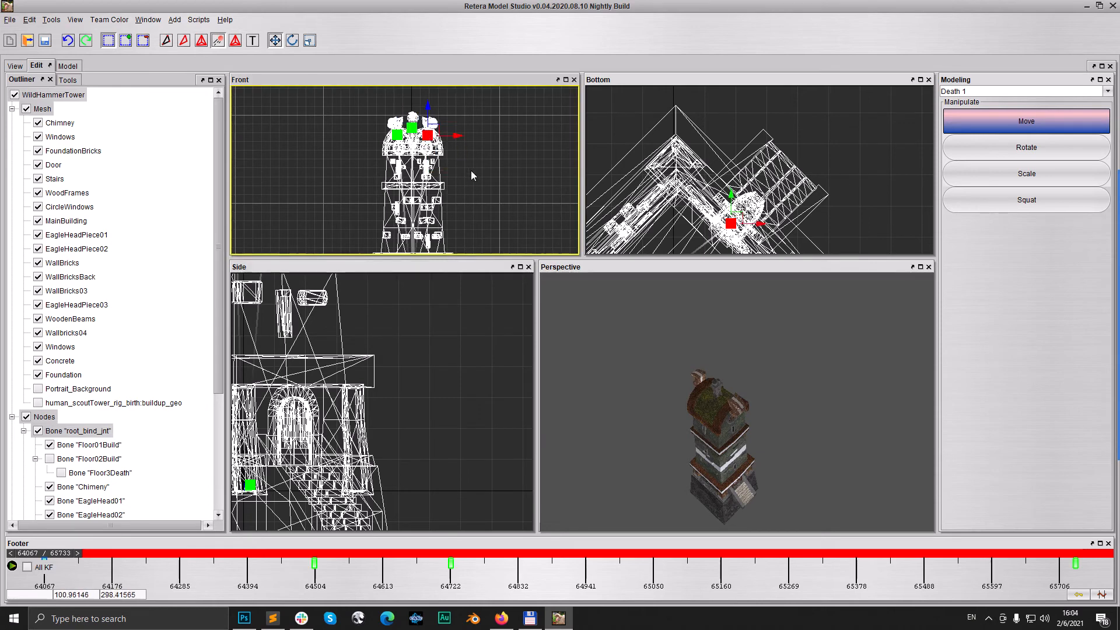
pyautogui.press('Right')
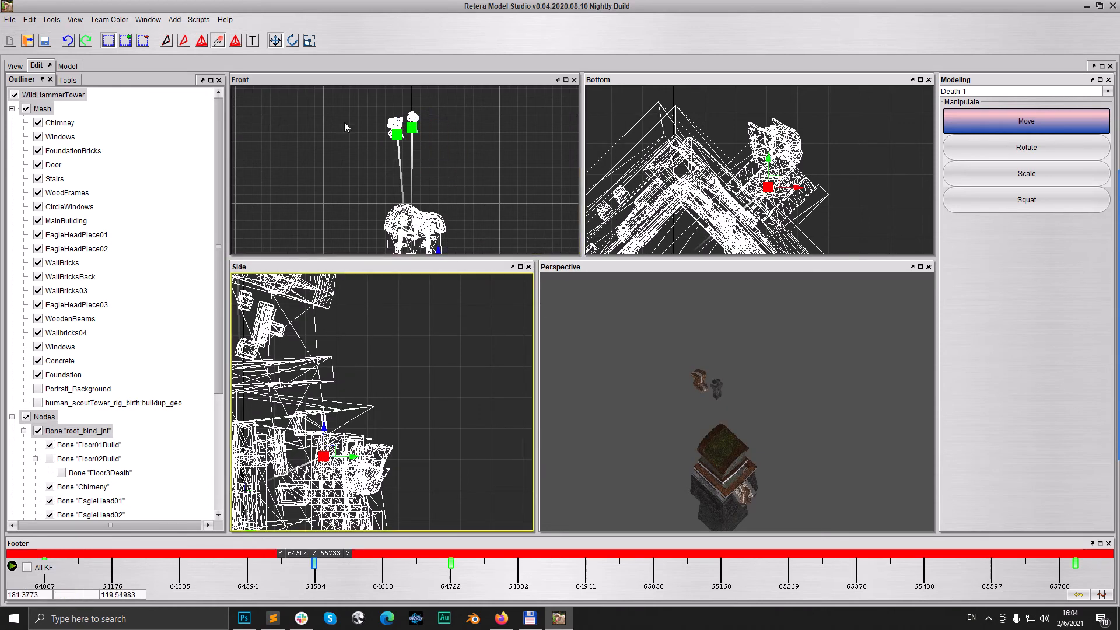
pyautogui.moveTo(346, 80); pyautogui.dragTo(294, 153)
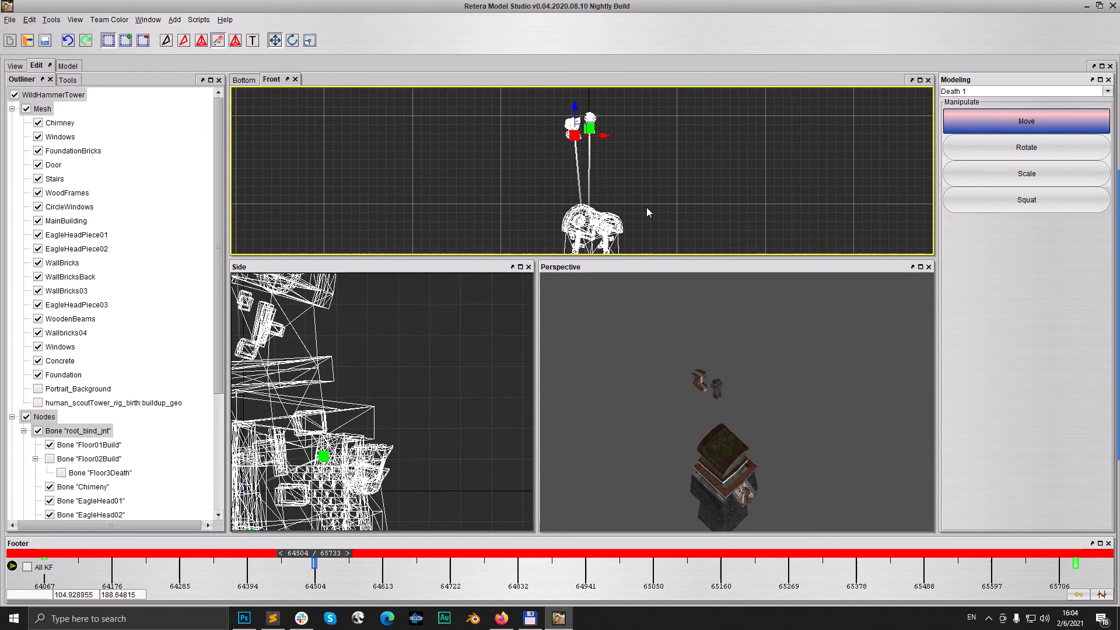
# Step: Move the second eagle head at frame 64504 down to the tower's base and outward from the wall
pyautogui.scroll(-2, 632, 171)
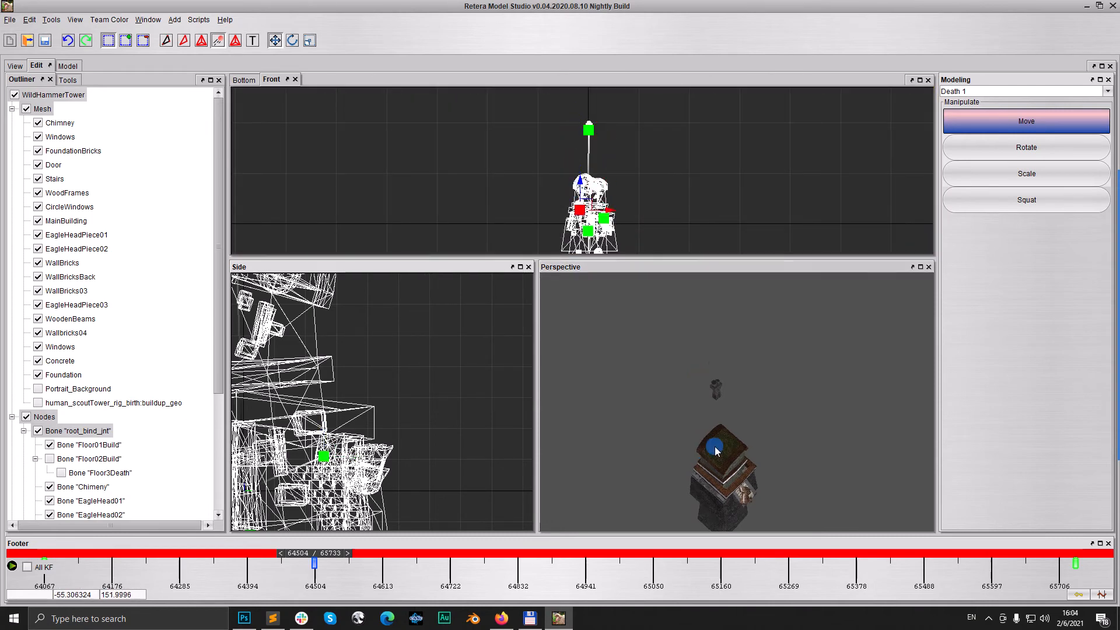
pyautogui.scroll(5, 756, 436)
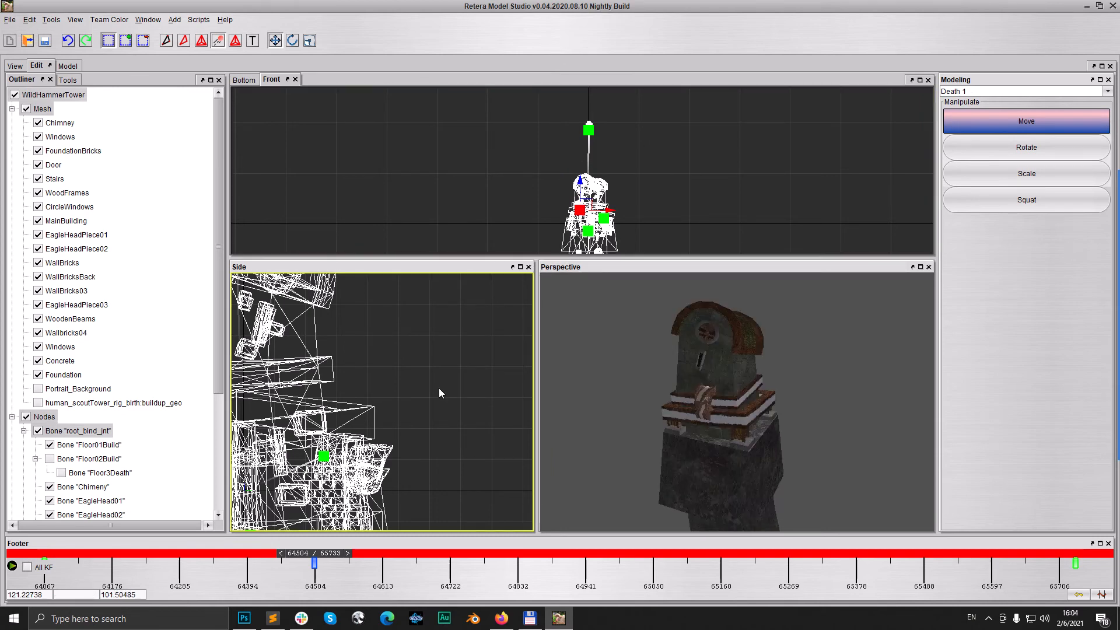
pyautogui.scroll(-4, 439, 388)
pyautogui.moveTo(410, 419); pyautogui.dragTo(438, 415, button='middle')
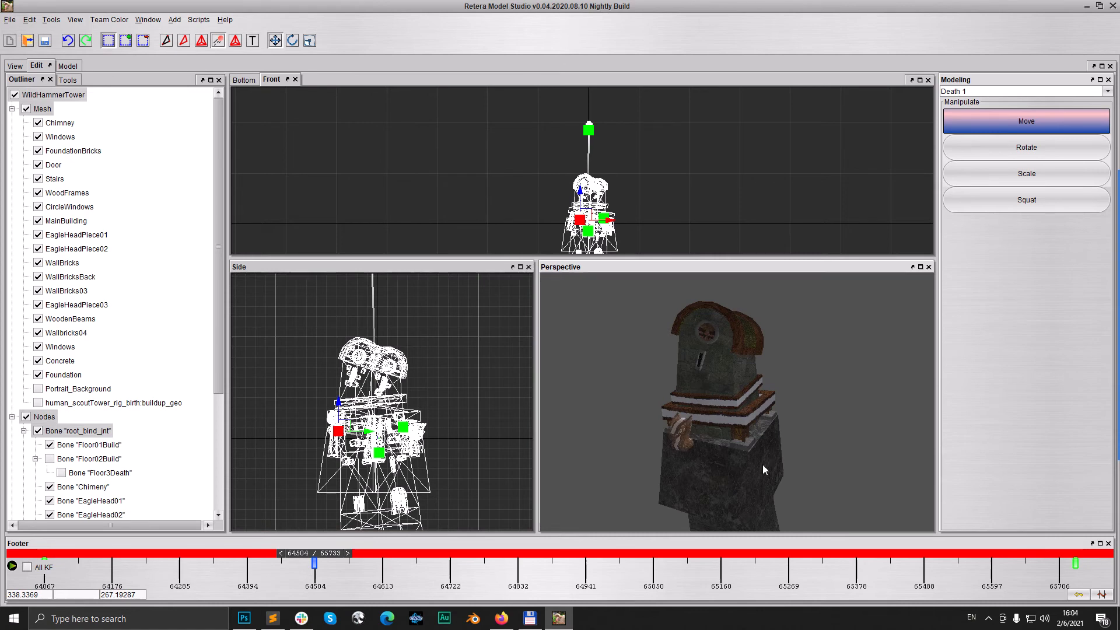
# Step: Rotate the second eagle head in the front plane until it lies level at frame 64504, and lower it slightly
pyautogui.moveTo(764, 469); pyautogui.dragTo(732, 472, button='middle')
pyautogui.click(292, 40)
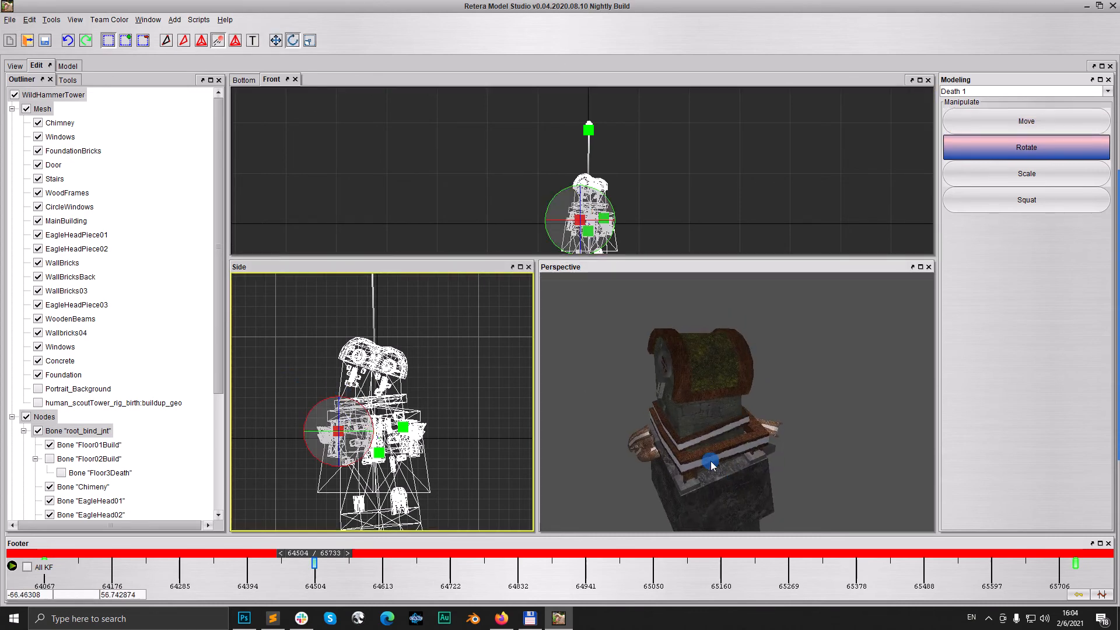
pyautogui.moveTo(774, 481)
pyautogui.mouseDown(button='middle')
pyautogui.moveTo(750, 475)
pyautogui.moveTo(793, 471)
pyautogui.mouseUp(button='middle')
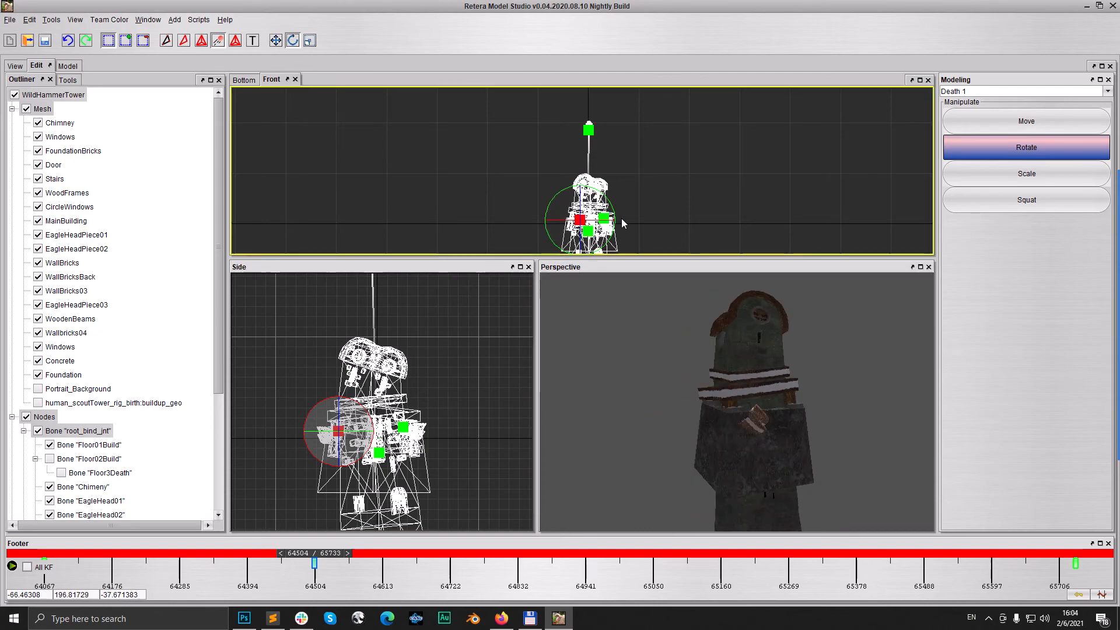
pyautogui.scroll(10, 622, 223)
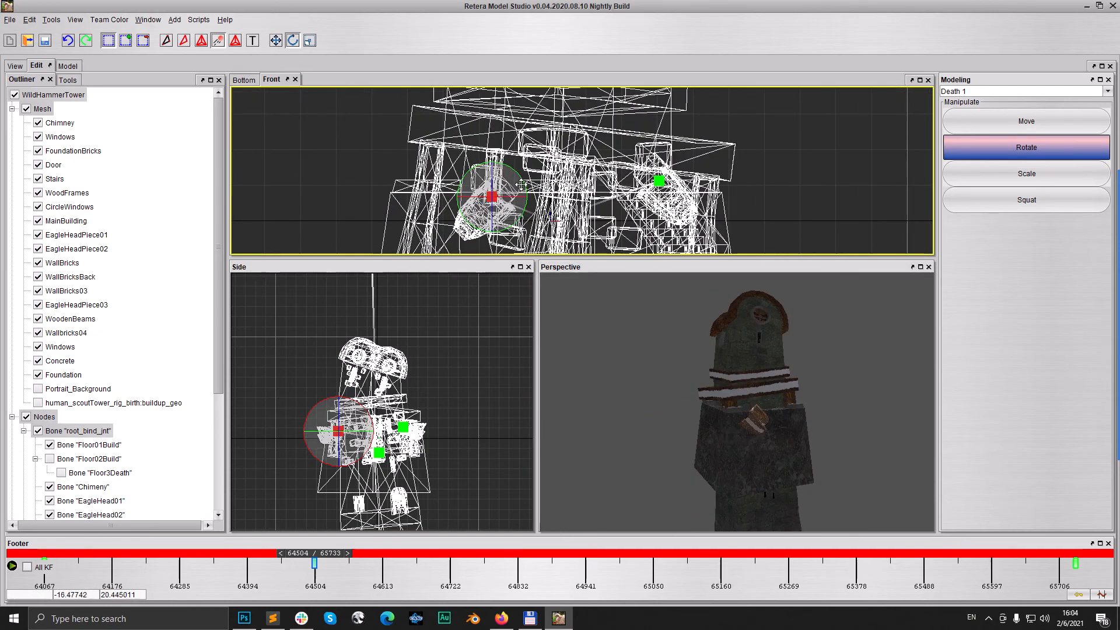
pyautogui.moveTo(521, 186); pyautogui.dragTo(532, 202)
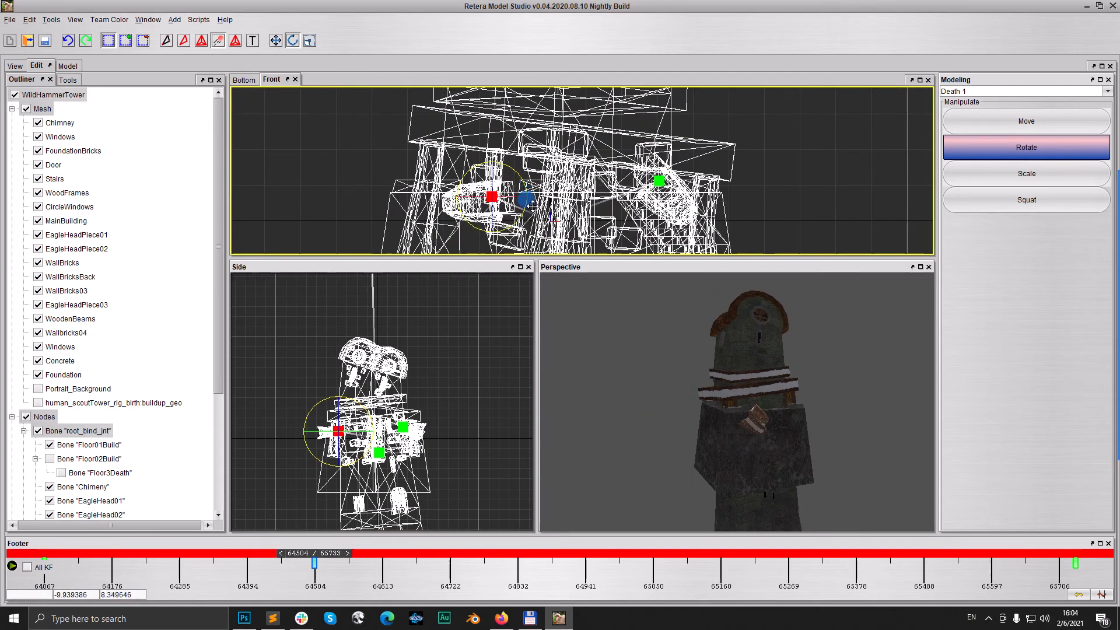
pyautogui.press('w')
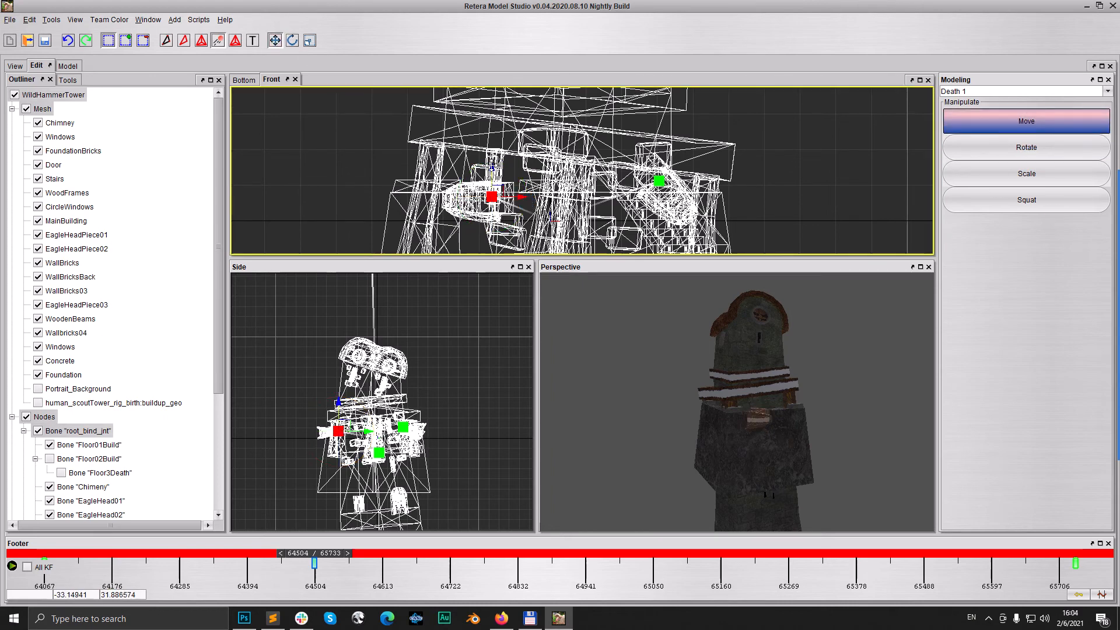
pyautogui.moveTo(492, 167); pyautogui.dragTo(492, 177)
# Step: Copy the second eagle head's key from frame 64504 and paste it at the final frame 65733
pyautogui.moveTo(786, 404); pyautogui.dragTo(757, 439)
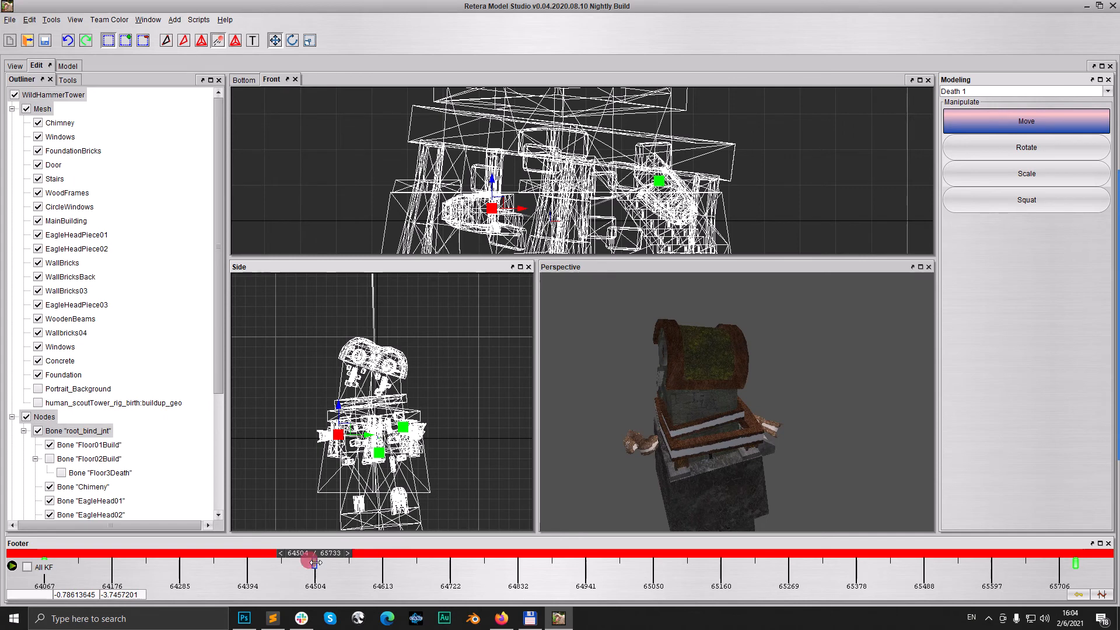
pyautogui.rightClick(315, 563)
pyautogui.click(338, 572)
pyautogui.press('Right')
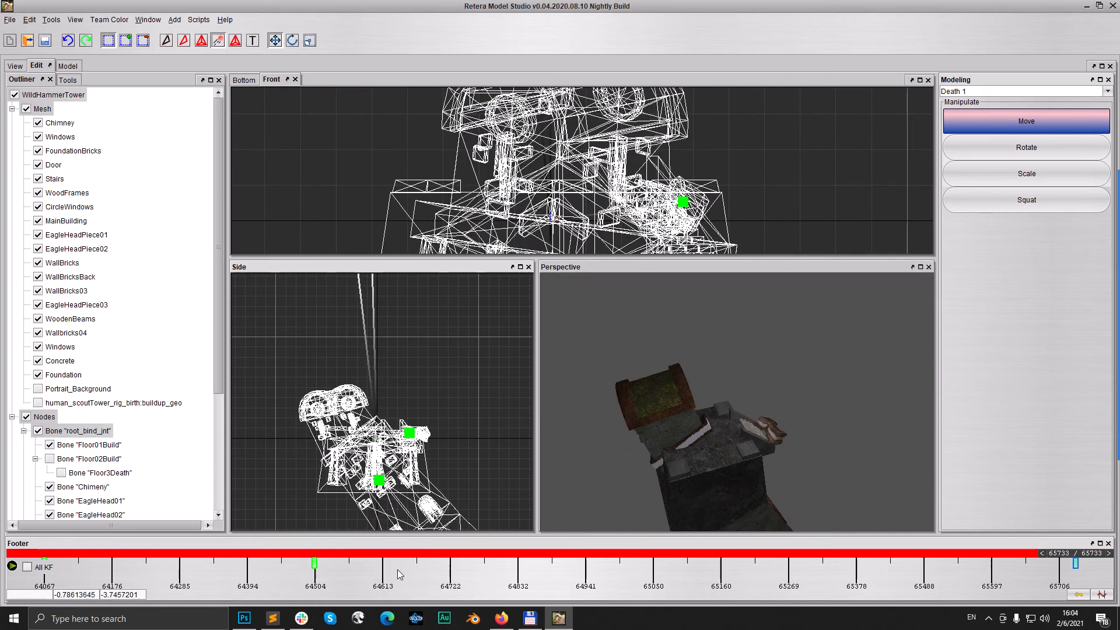
pyautogui.hotkey('ctrl', 'v')
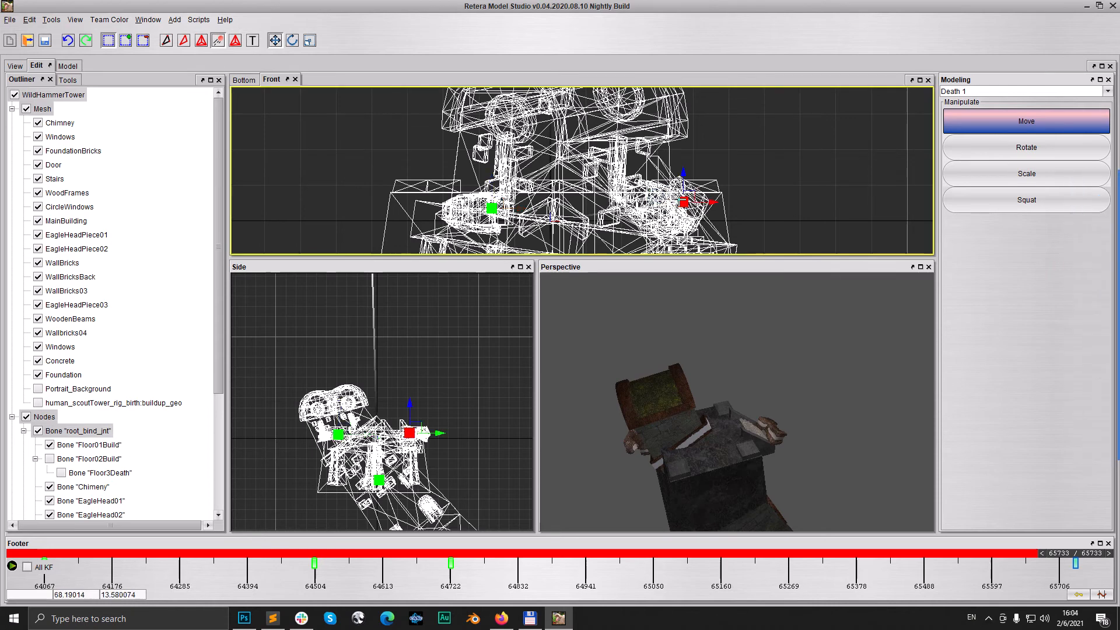
# Step: Play the Death 1 animation in the model preview and examine how the tower parts and eagle heads fall
pyautogui.scroll(-8, 788, 179)
pyautogui.moveTo(605, 121); pyautogui.dragTo(709, 198)
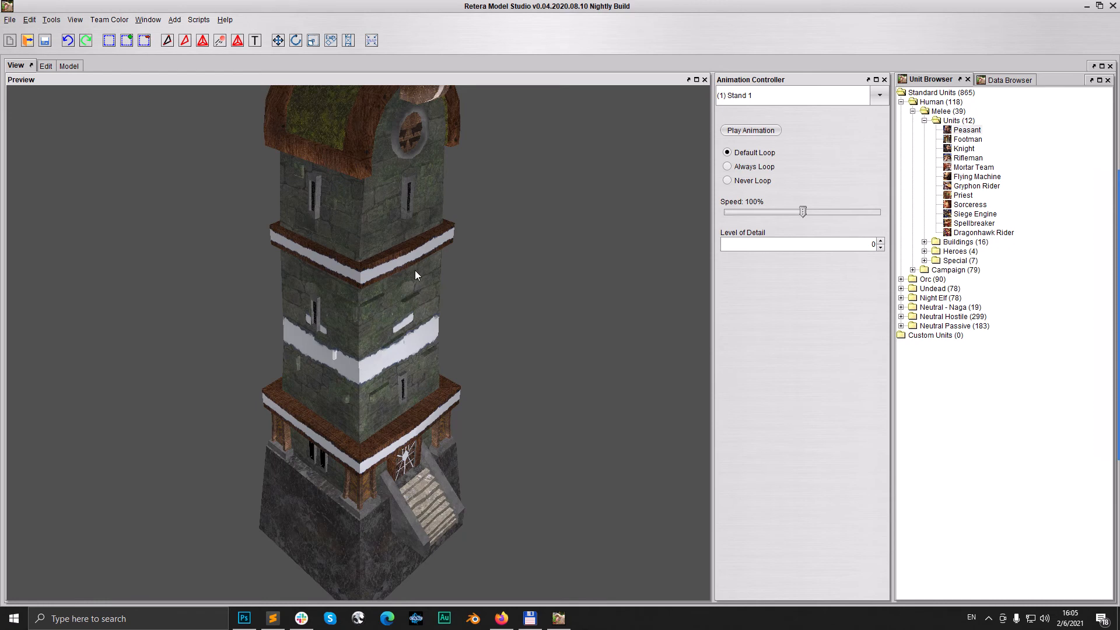
pyautogui.scroll(-5, 404, 333)
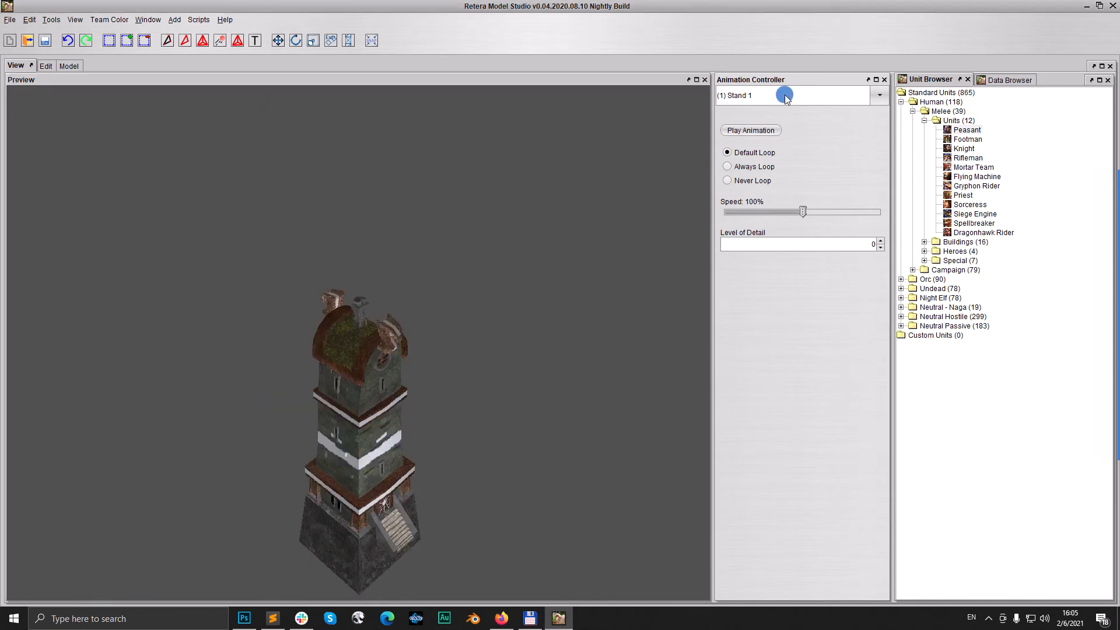
pyautogui.click(785, 94)
pyautogui.click(778, 144)
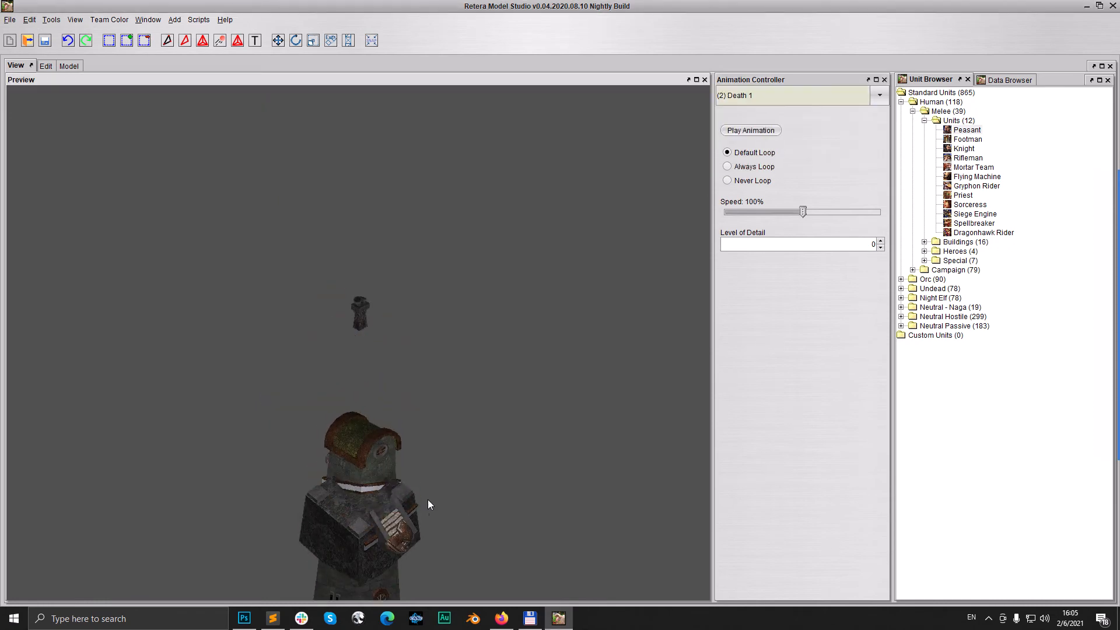
pyautogui.click(736, 132)
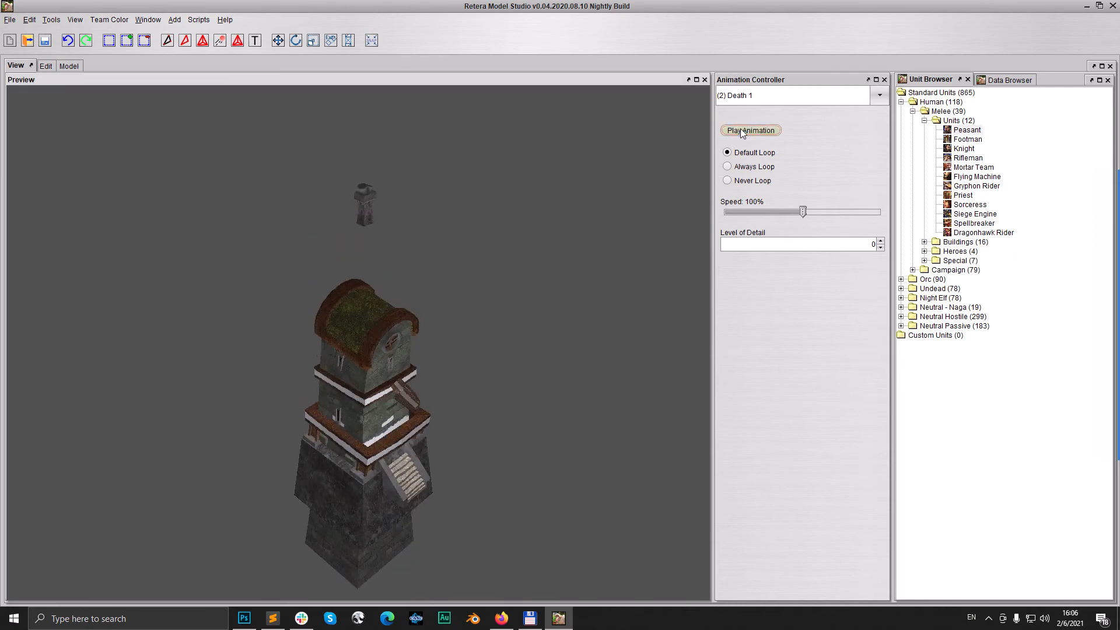
pyautogui.moveTo(394, 406); pyautogui.dragTo(365, 402)
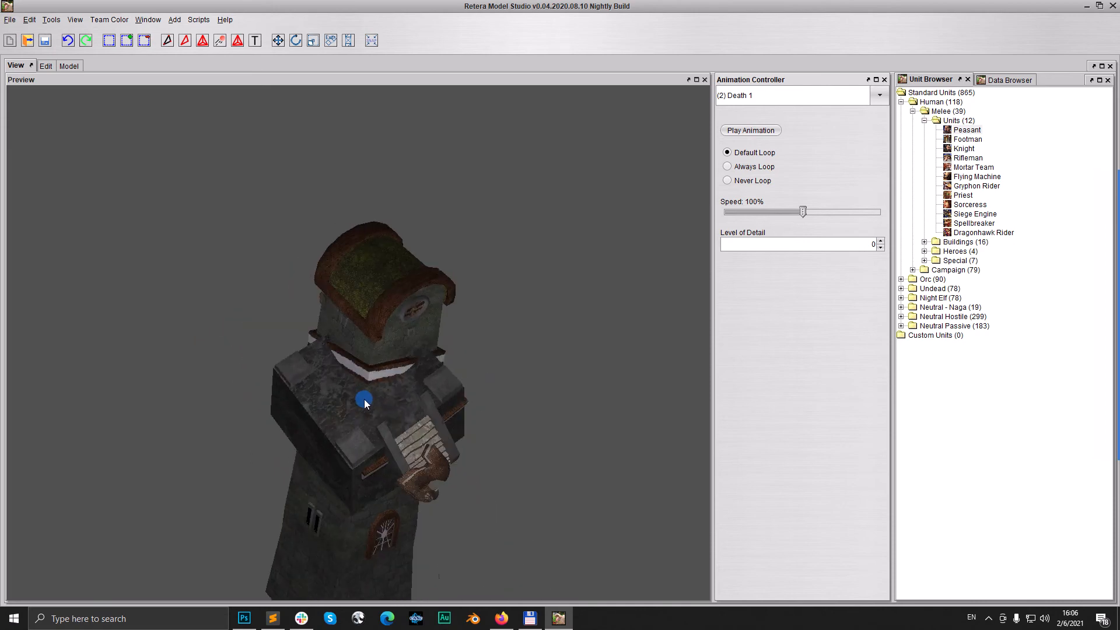
# Step: Return to the editing workspace and set the edited animation to Death 1
pyautogui.click(46, 66)
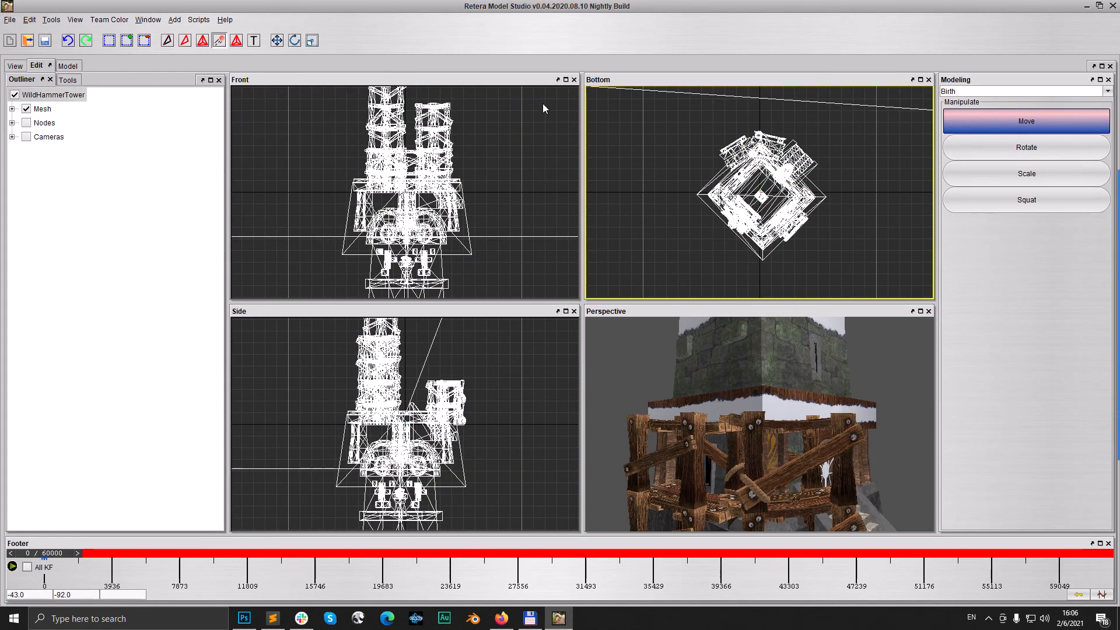
pyautogui.click(1107, 91)
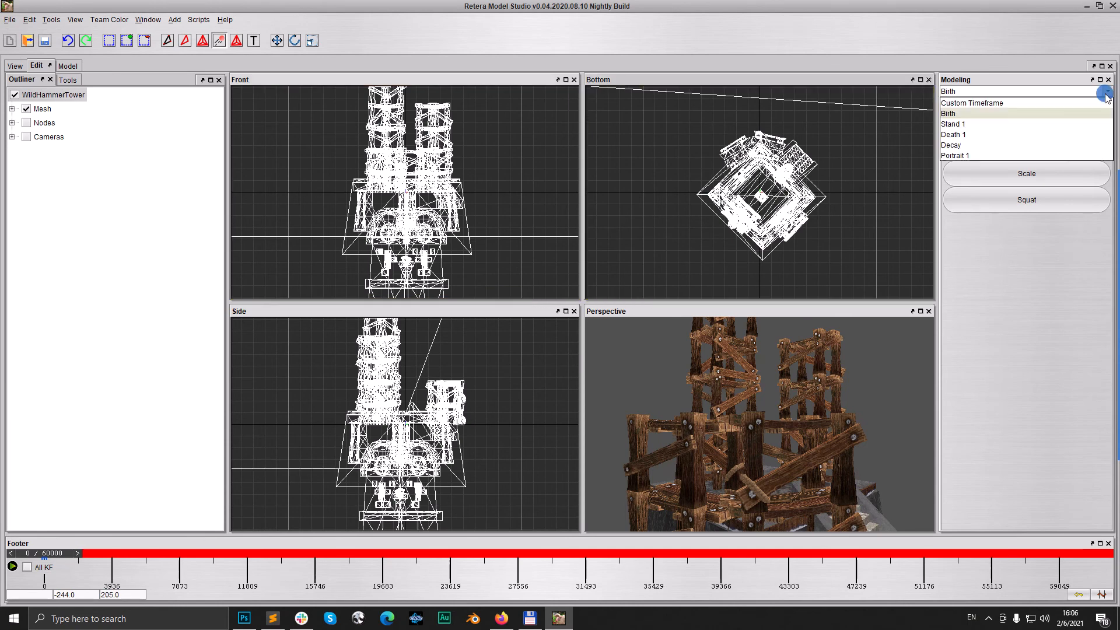
pyautogui.click(963, 147)
pyautogui.click(1107, 91)
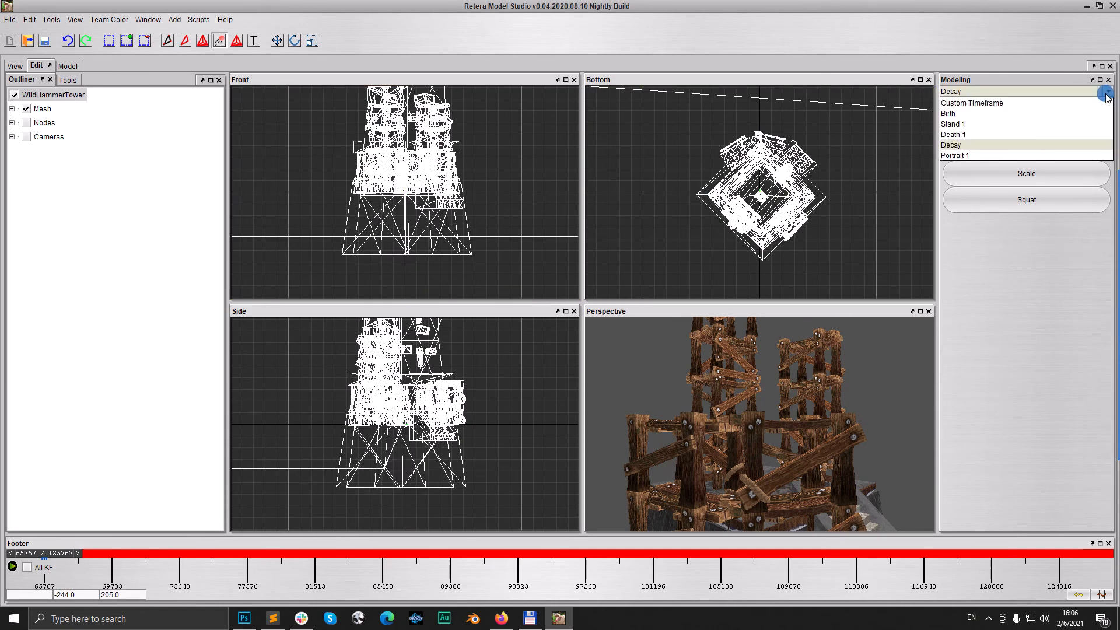
pyautogui.click(966, 134)
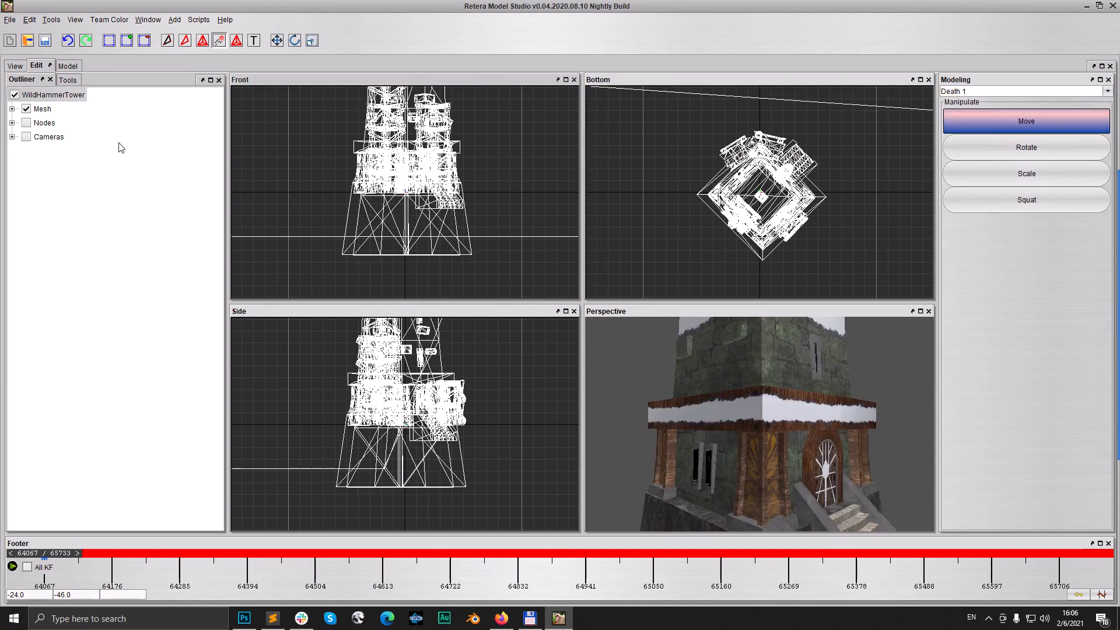
# Step: Enable only the EagleHead02 bone plus all meshes except Portrait_Background and human_scoutTower_rig_birth:buildup_geo
pyautogui.click(26, 110)
pyautogui.click(12, 123)
pyautogui.click(23, 137)
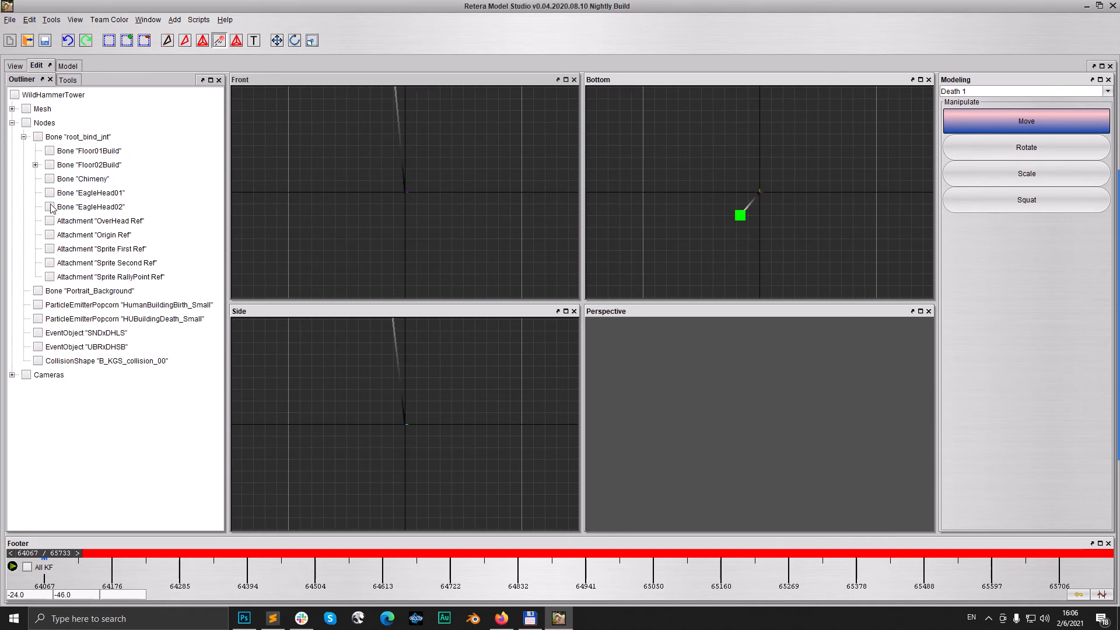
pyautogui.click(49, 207)
pyautogui.click(12, 109)
pyautogui.click(27, 108)
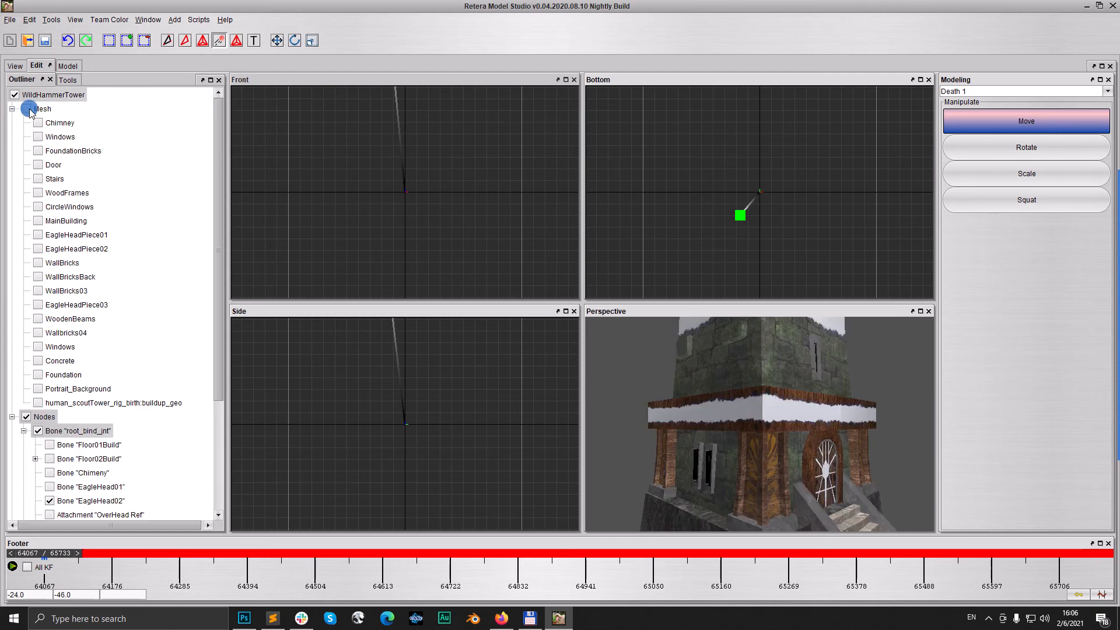
pyautogui.click(38, 403)
pyautogui.click(39, 389)
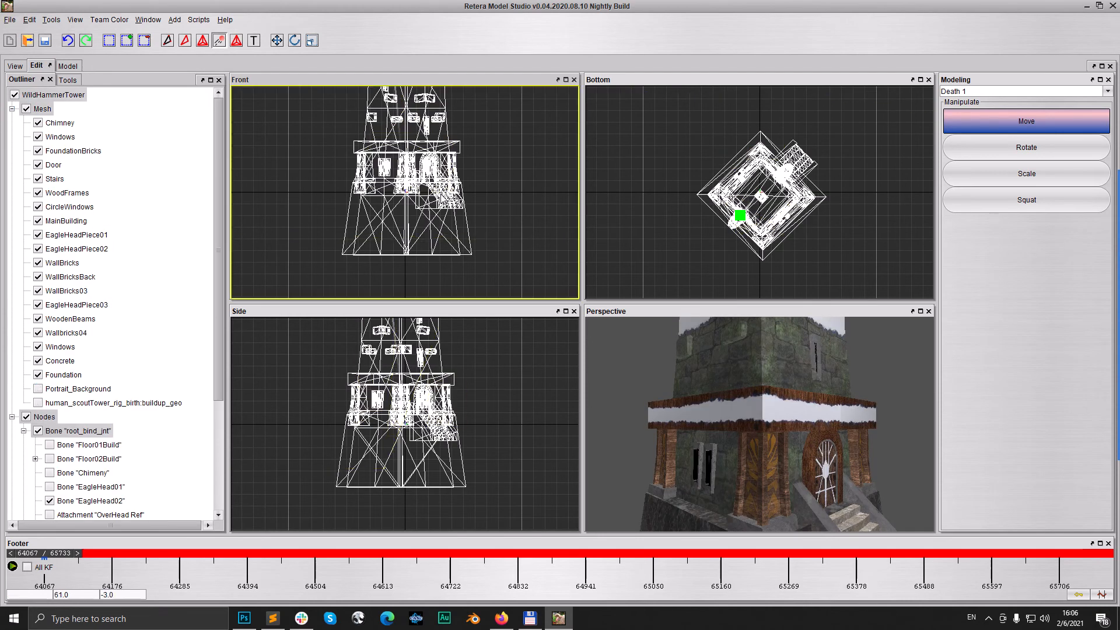
# Step: At frame 64504, move the EagleHead02 bone diagonally along the tower wall toward the neighbouring corner
pyautogui.scroll(-3, 409, 193)
pyautogui.scroll(-3, 475, 410)
pyautogui.scroll(-2, 691, 432)
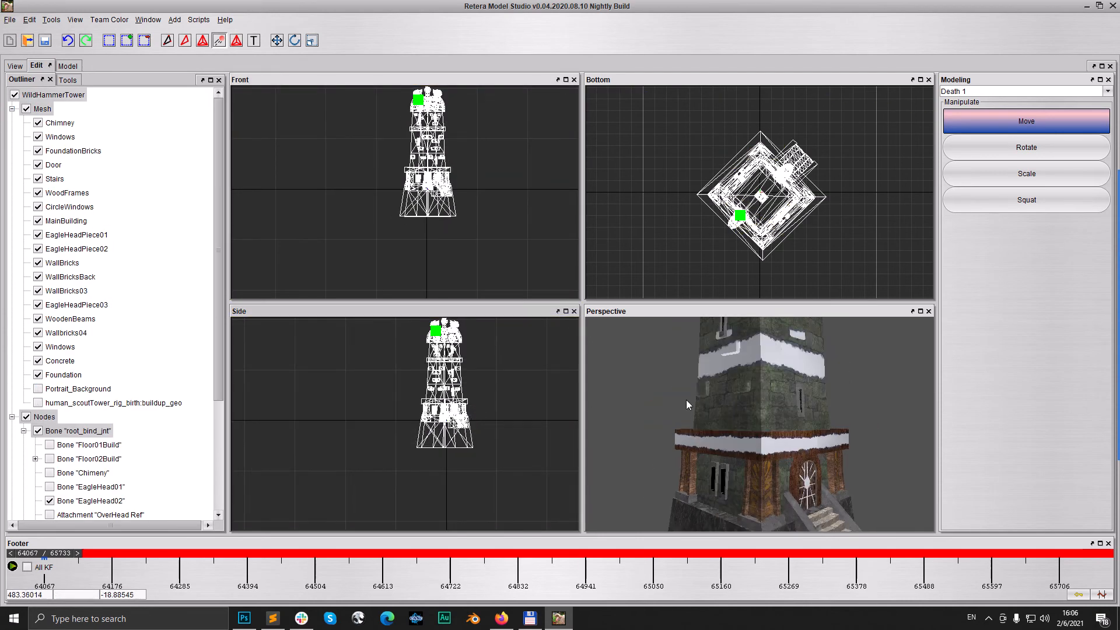
pyautogui.moveTo(681, 198); pyautogui.dragTo(771, 252)
pyautogui.press('Right')
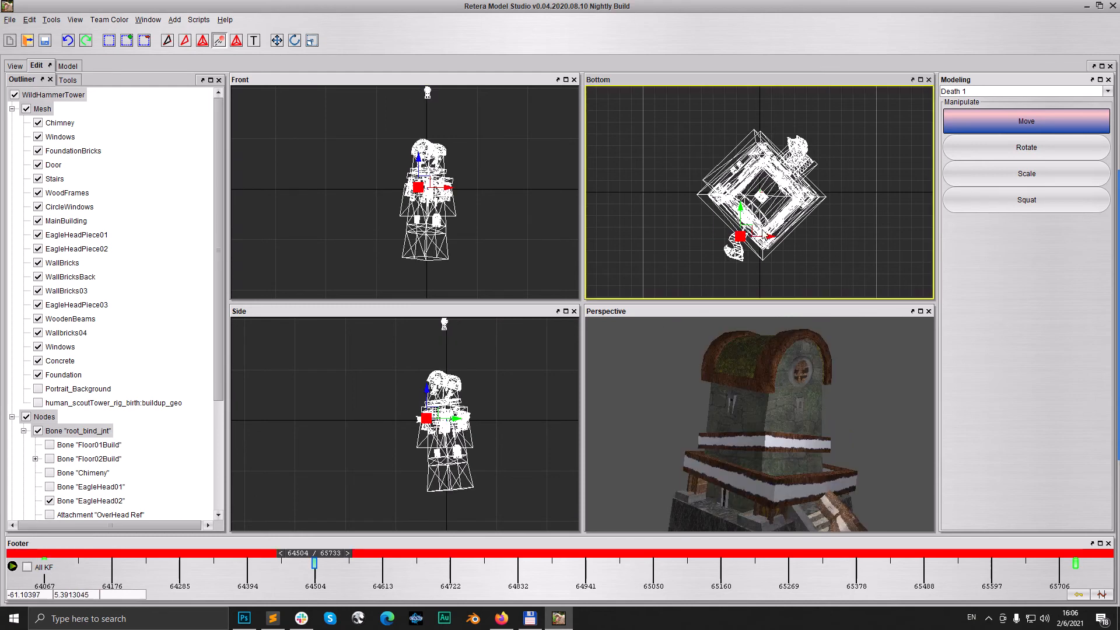
pyautogui.scroll(2, 762, 231)
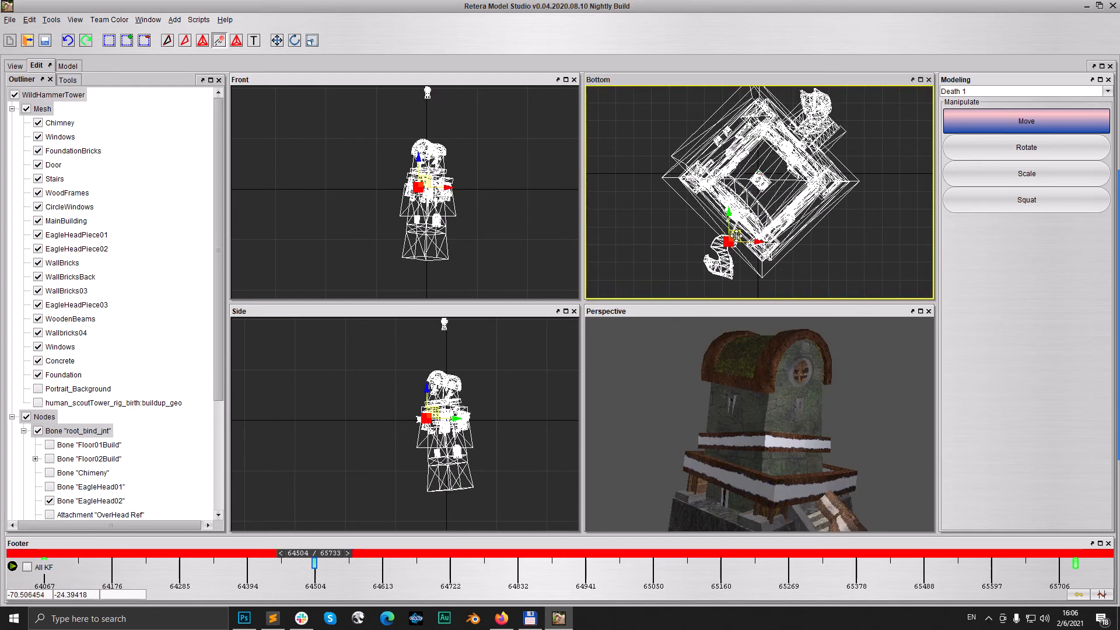
pyautogui.moveTo(734, 235); pyautogui.dragTo(697, 193)
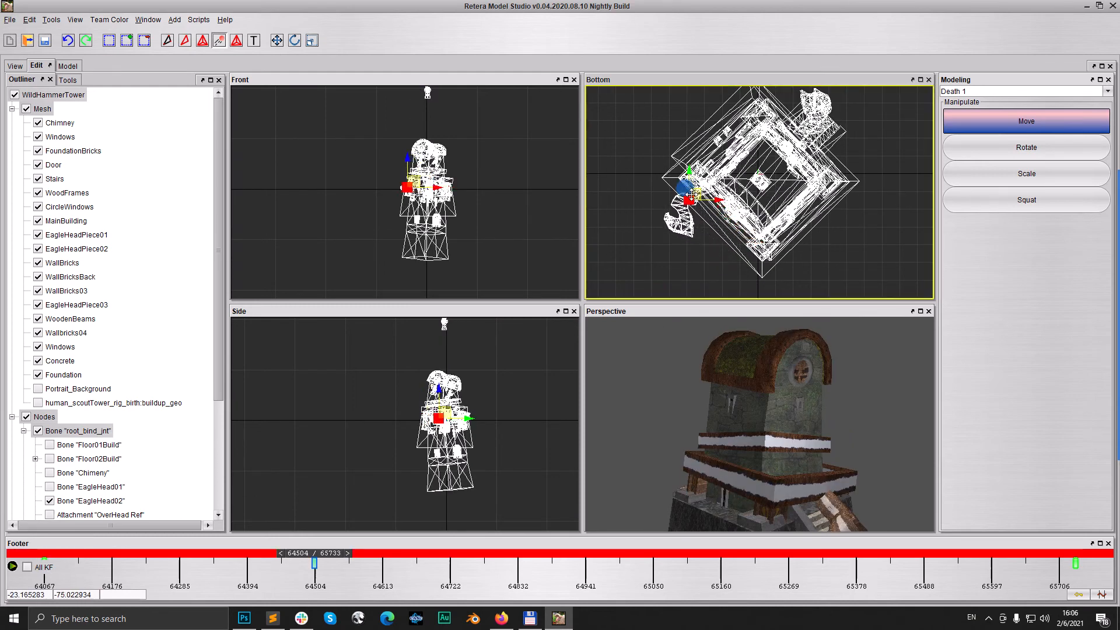
pyautogui.moveTo(759, 454); pyautogui.dragTo(765, 470)
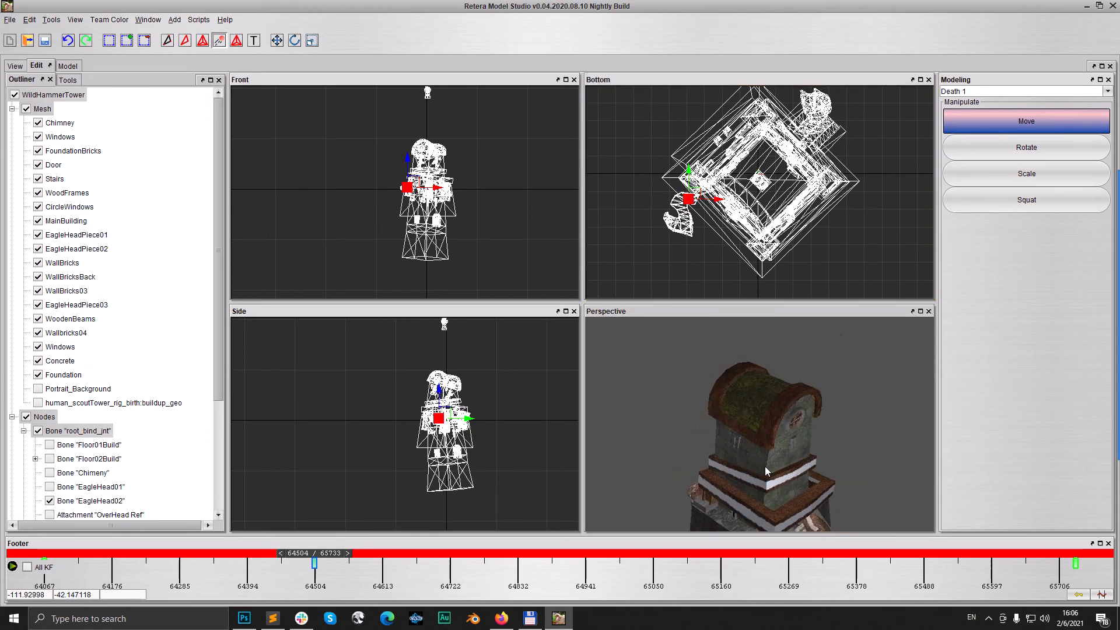
pyautogui.moveTo(766, 470); pyautogui.dragTo(772, 450, button='middle')
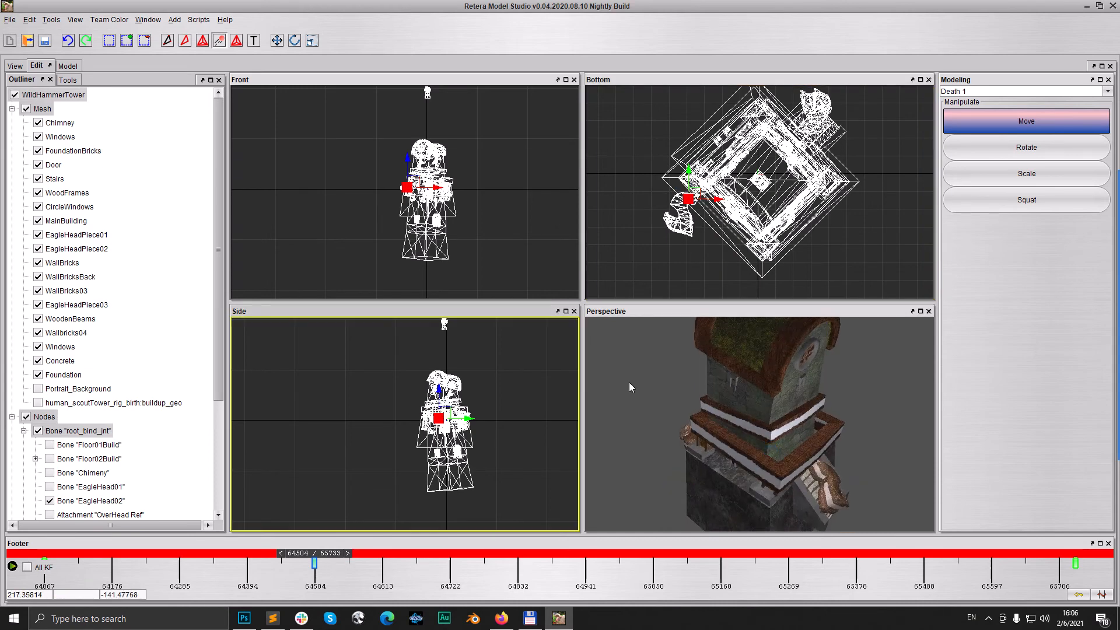
# Step: Copy the EagleHead02 bone's keyframe at frame 64504 and paste it at the final frame 65733
pyautogui.rightClick(315, 565)
pyautogui.click(343, 576)
pyautogui.click(347, 553)
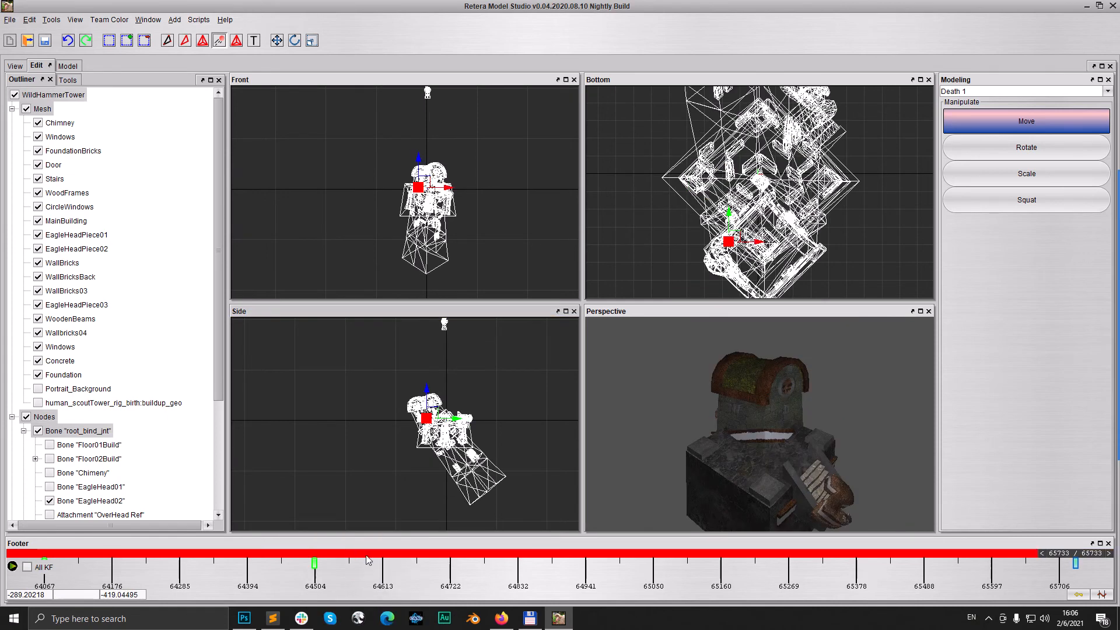
pyautogui.hotkey('ctrl', 'v')
pyautogui.moveTo(694, 423); pyautogui.dragTo(728, 453)
pyautogui.moveTo(728, 449); pyautogui.dragTo(747, 462, button='middle')
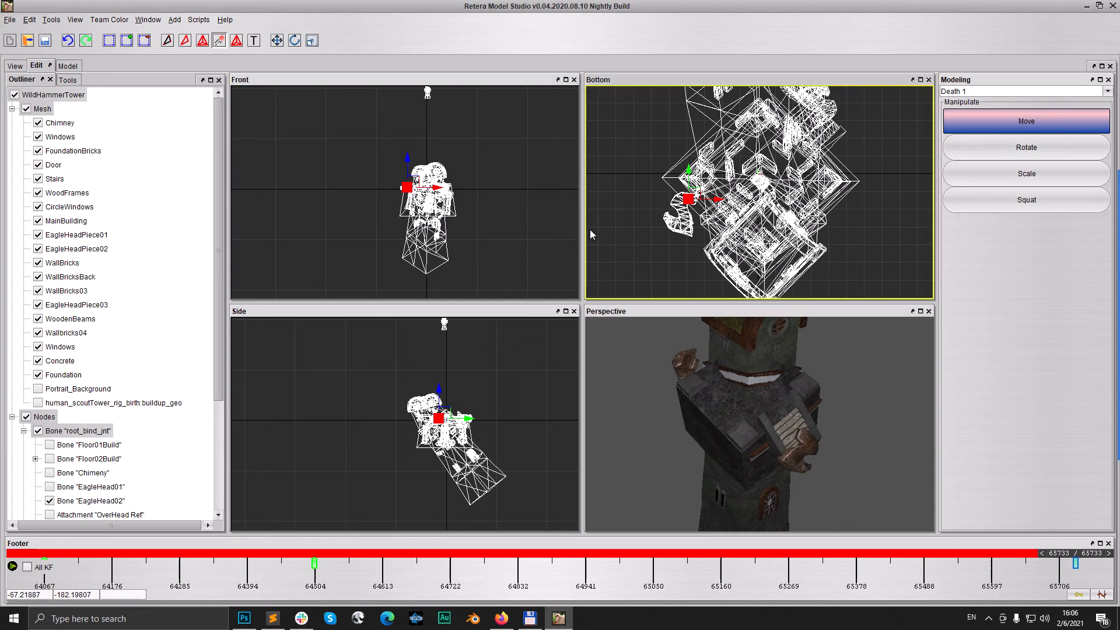
# Step: Enable the Chimeny bone alongside EagleHead02, select only the Chimeny bone, and go to the keyframe at 64504
pyautogui.moveTo(496, 187); pyautogui.dragTo(497, 235, button='middle')
pyautogui.click(49, 473)
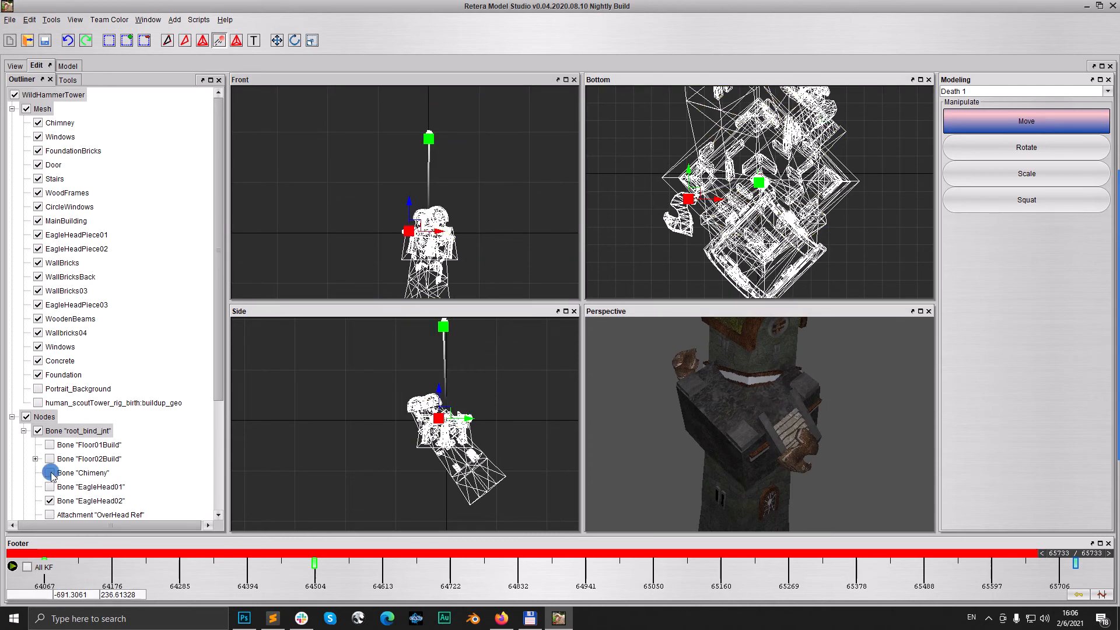
pyautogui.moveTo(393, 127); pyautogui.dragTo(505, 164)
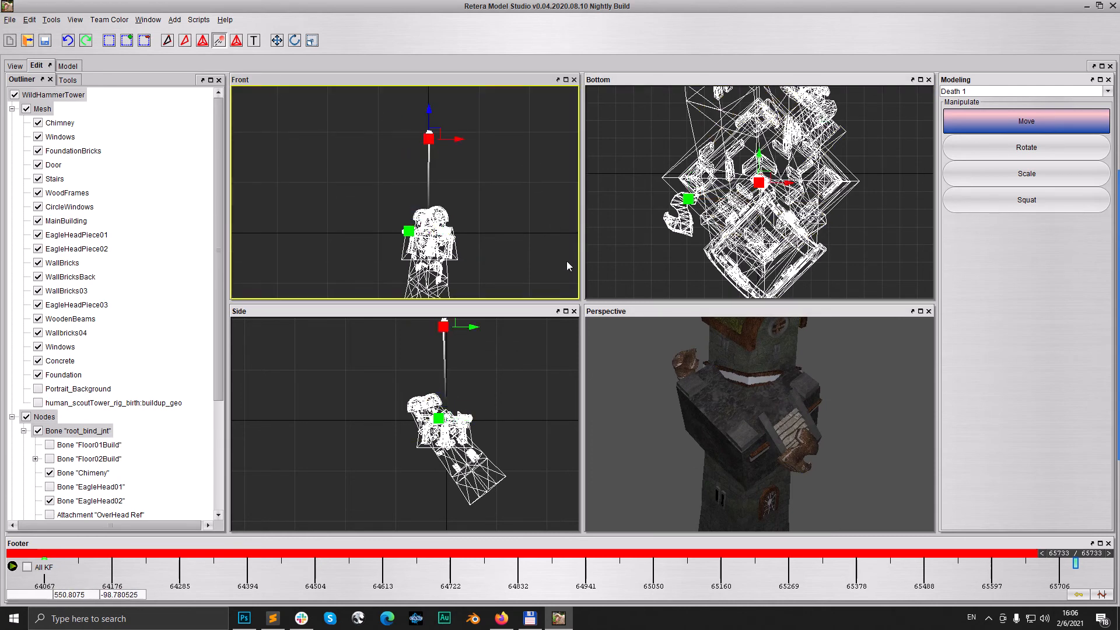
pyautogui.moveTo(671, 182); pyautogui.dragTo(709, 223)
pyautogui.press('Left')
pyautogui.moveTo(393, 106); pyautogui.dragTo(453, 154)
# Step: At frame 64504, lower the Chimeny bone until the chimney rests on the tower's roof
pyautogui.scroll(-1, 786, 174)
pyautogui.moveTo(770, 393); pyautogui.dragTo(766, 441, button='middle')
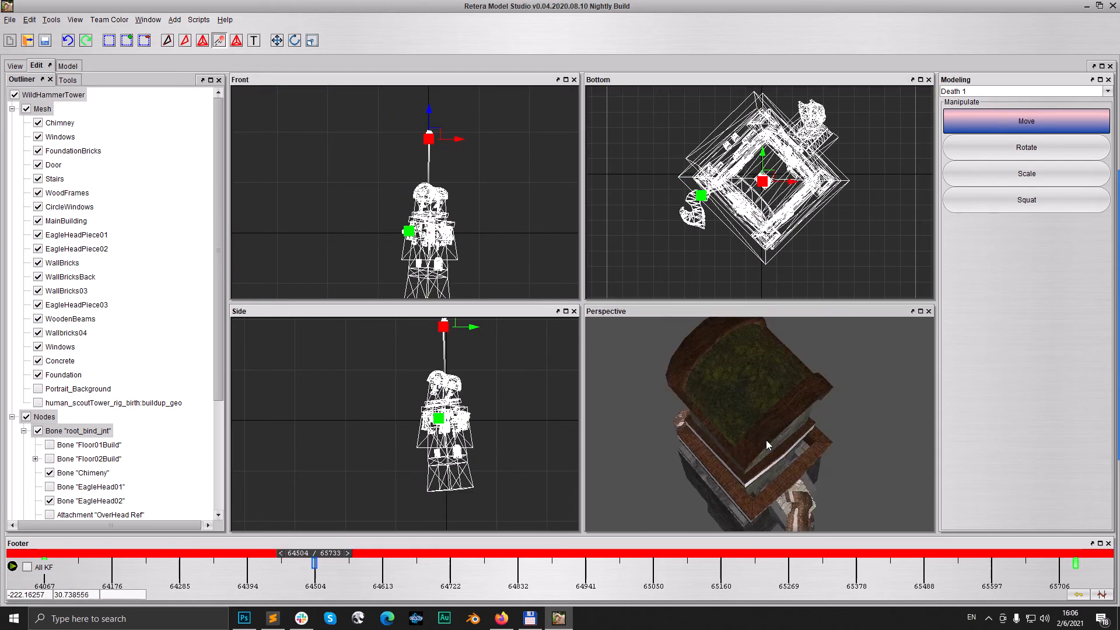
pyautogui.scroll(-3, 766, 445)
pyautogui.moveTo(432, 131); pyautogui.dragTo(438, 173)
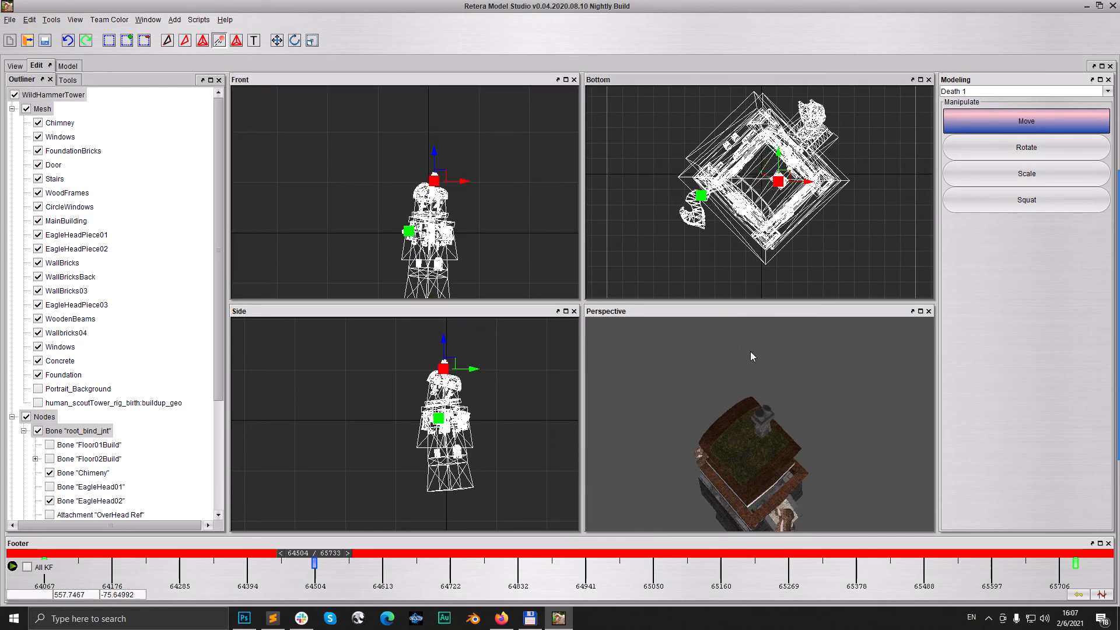
pyautogui.moveTo(750, 351); pyautogui.dragTo(709, 351)
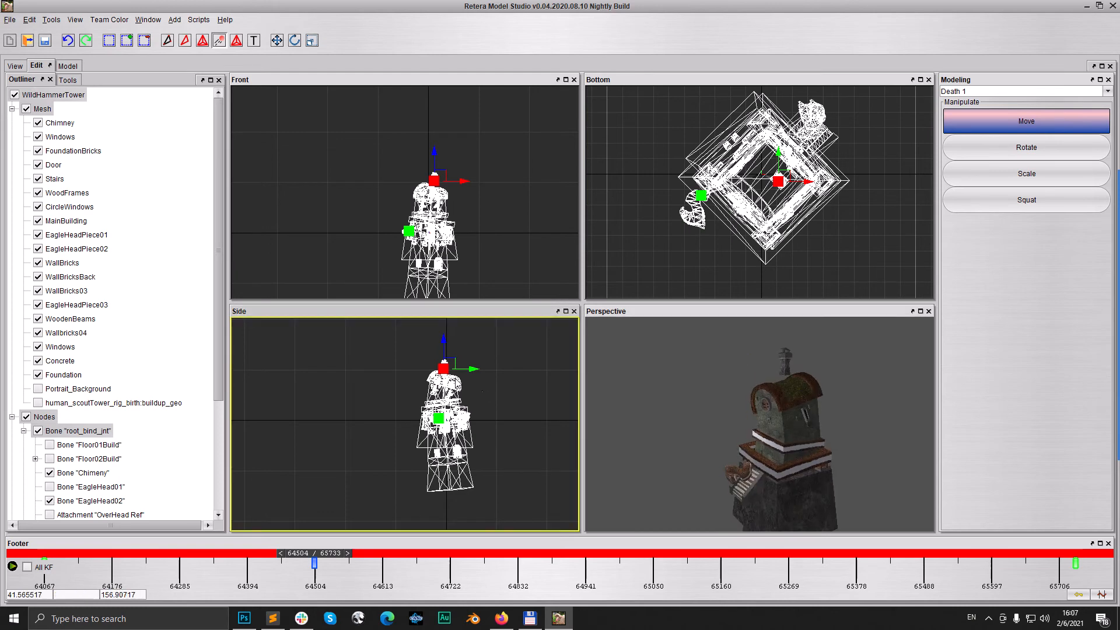
pyautogui.scroll(4, 435, 347)
pyautogui.moveTo(449, 372); pyautogui.dragTo(452, 389)
pyautogui.moveTo(850, 460)
pyautogui.mouseDown()
pyautogui.moveTo(772, 447)
pyautogui.moveTo(857, 450)
pyautogui.mouseUp()
# Step: Rotate the Chimeny bone at frame 64504 so the chimney tilts sideways on the roof
pyautogui.click(295, 40)
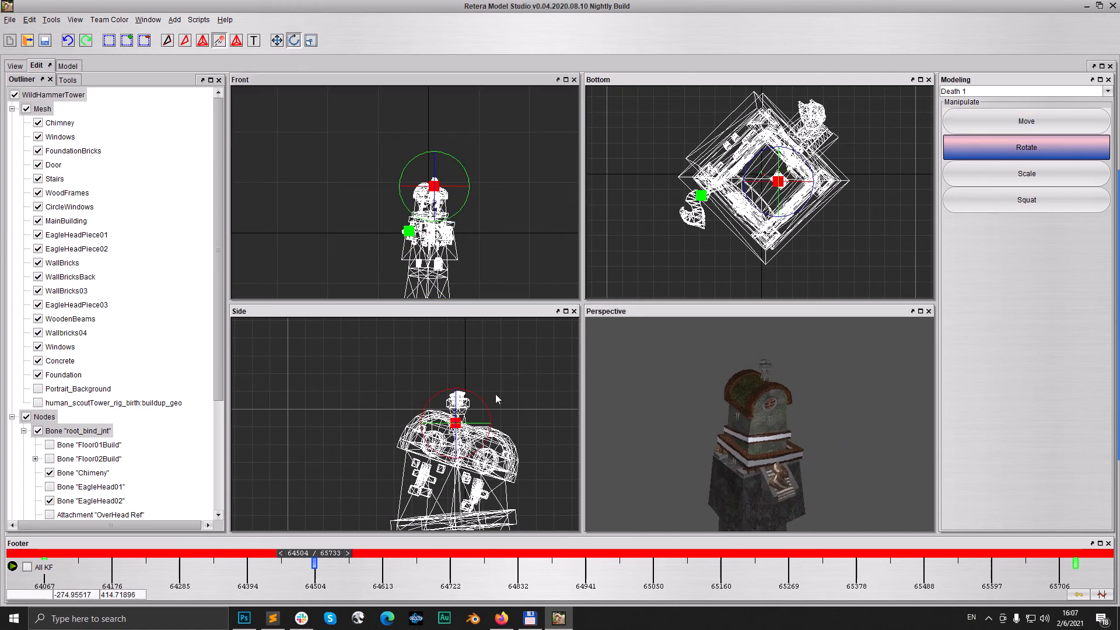
pyautogui.moveTo(489, 412); pyautogui.dragTo(492, 418)
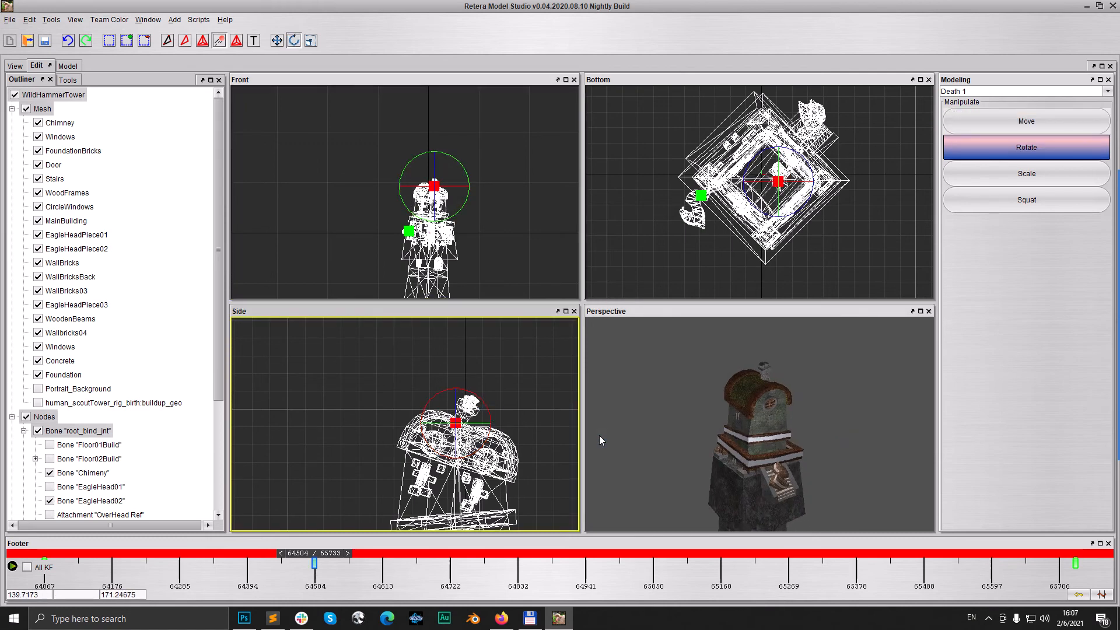
pyautogui.moveTo(600, 435); pyautogui.dragTo(701, 403)
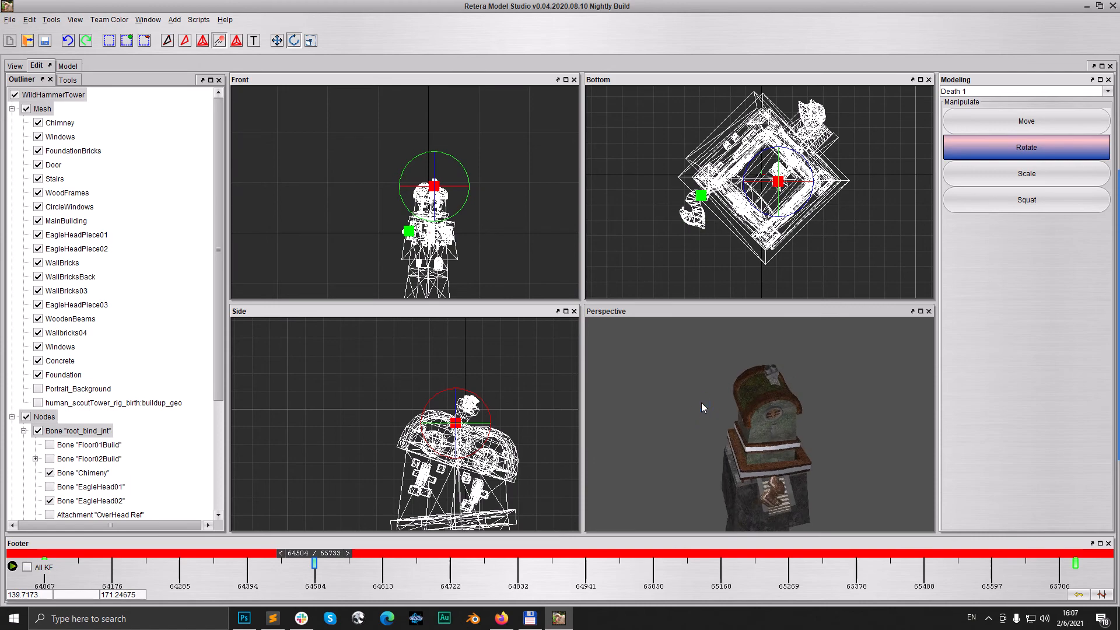
# Step: At frame 64832, move the Chimeny bone down and across onto the stone platform below the roof section
pyautogui.click(347, 553)
pyautogui.moveTo(347, 553)
pyautogui.mouseDown()
pyautogui.moveTo(502, 557)
pyautogui.moveTo(536, 571)
pyautogui.mouseUp()
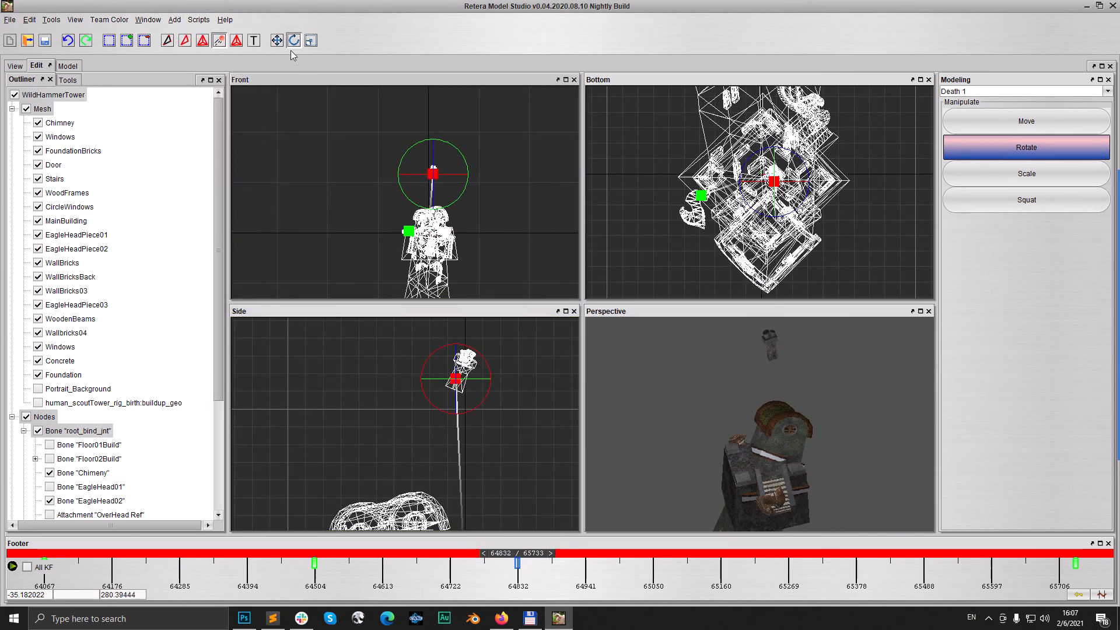
pyautogui.press('w')
pyautogui.moveTo(434, 147); pyautogui.dragTo(438, 202)
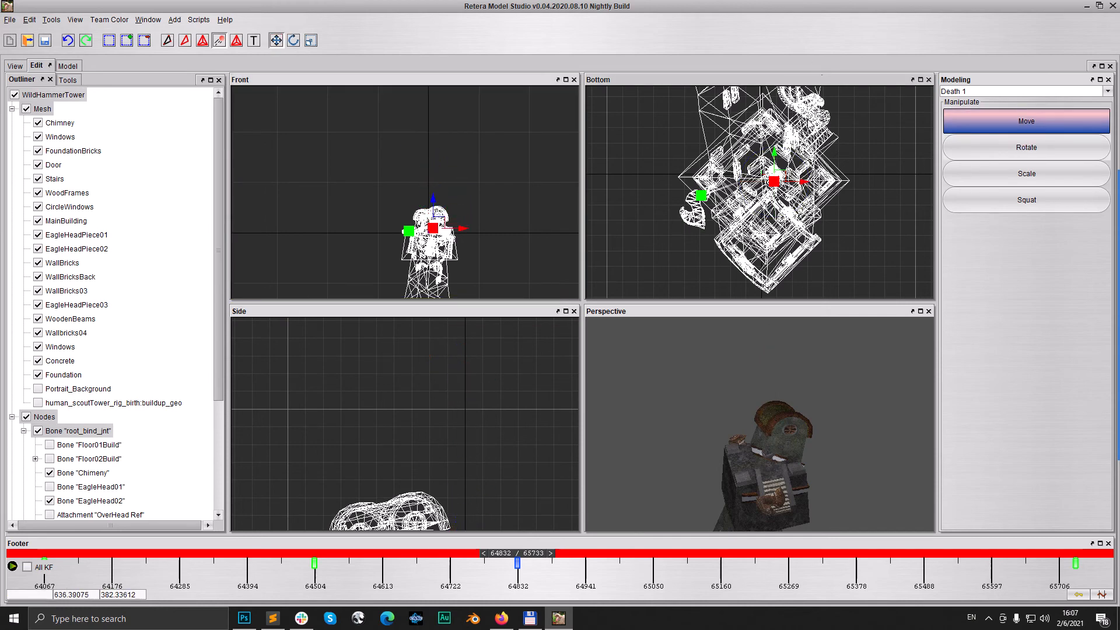
pyautogui.moveTo(780, 175); pyautogui.dragTo(773, 151)
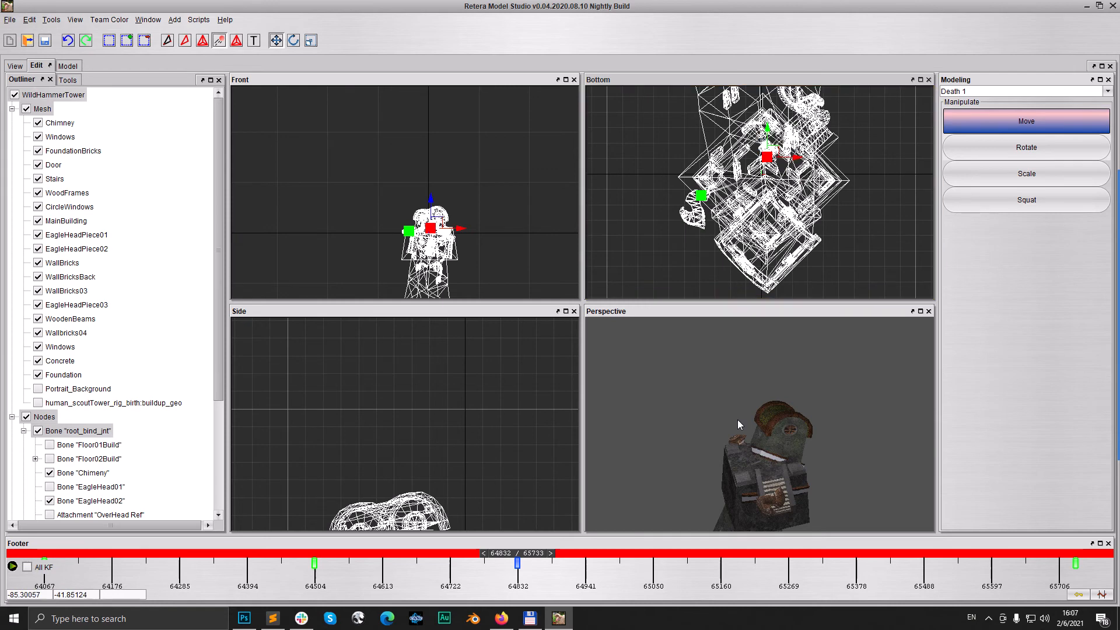
pyautogui.scroll(10, 737, 419)
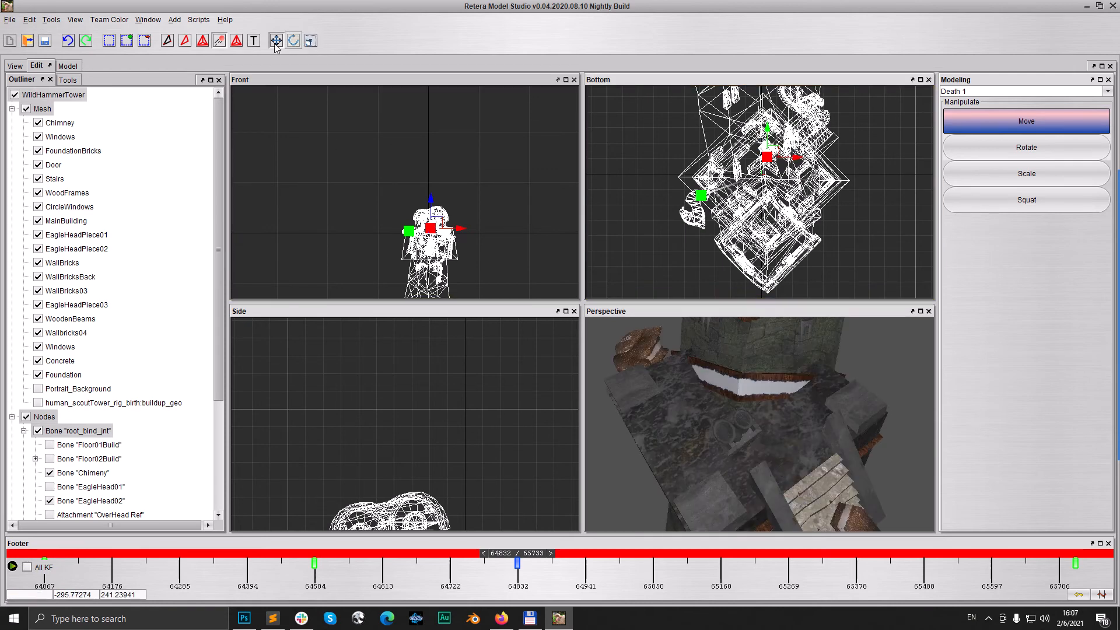
# Step: Rotate the Chimeny bone at frame 64832 so the fallen chimney lies flat on the stone platform
pyautogui.click(294, 42)
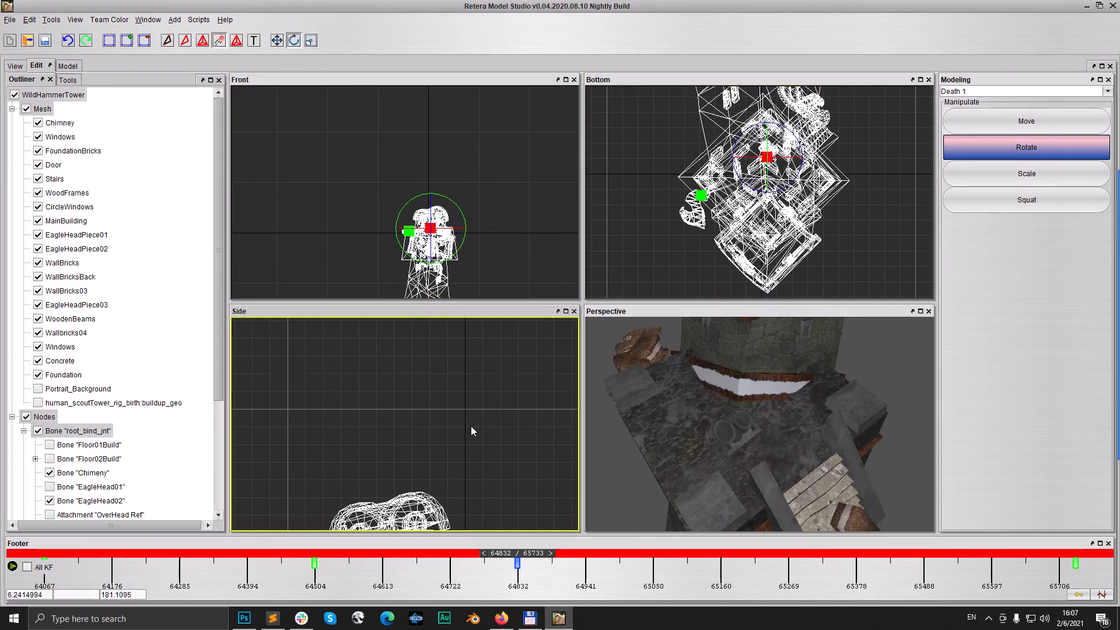
pyautogui.scroll(-3, 460, 425)
pyautogui.moveTo(451, 450); pyautogui.dragTo(482, 477)
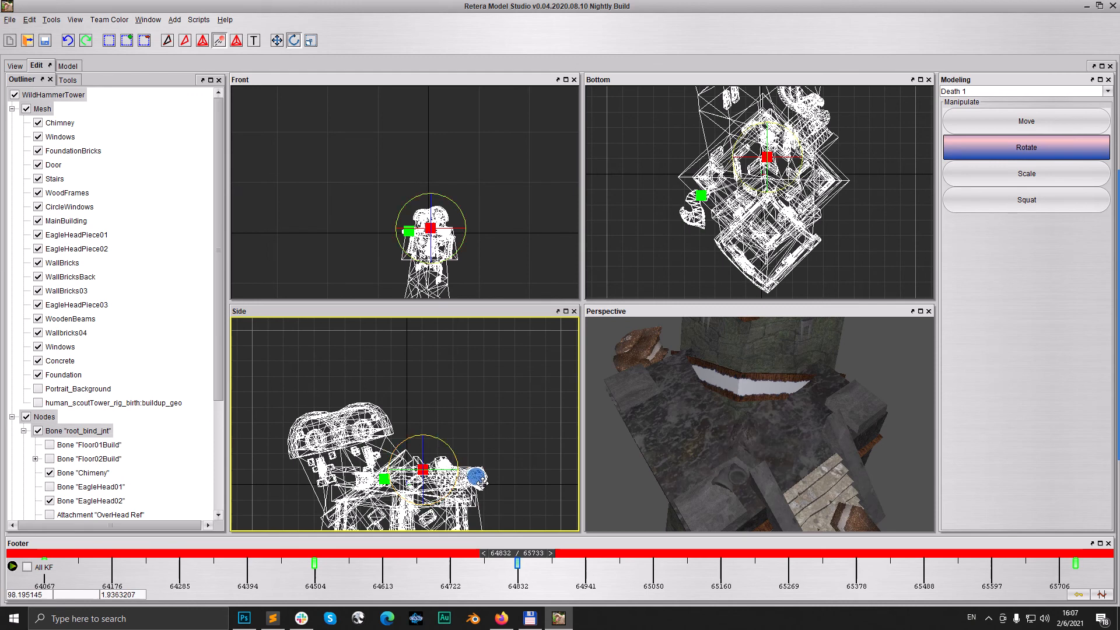
pyautogui.click(277, 40)
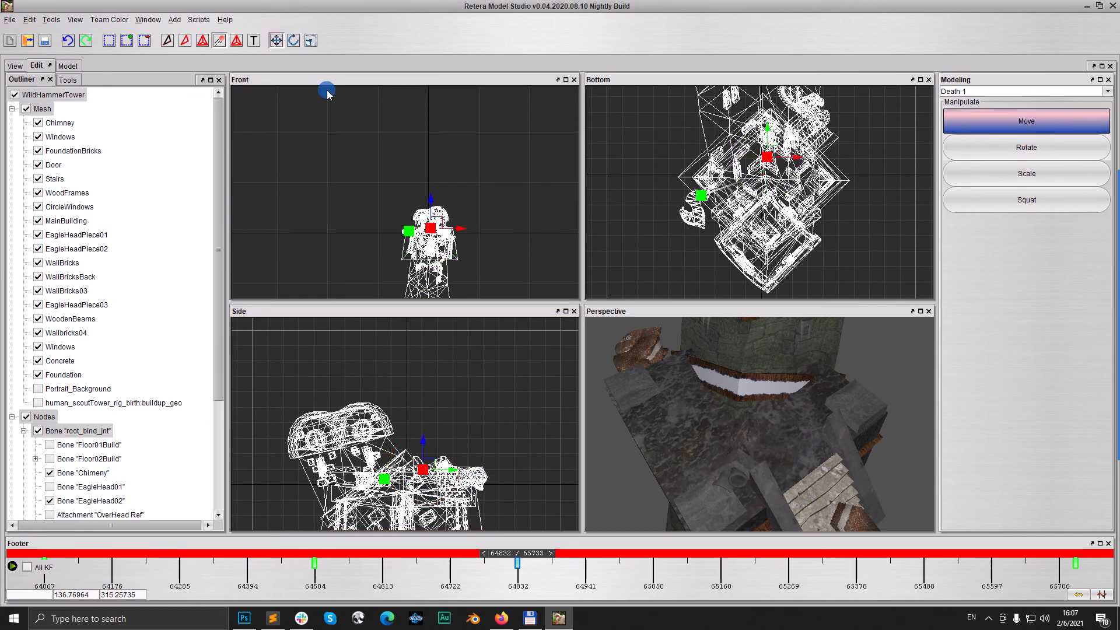
pyautogui.click(300, 40)
pyautogui.scroll(10, 417, 201)
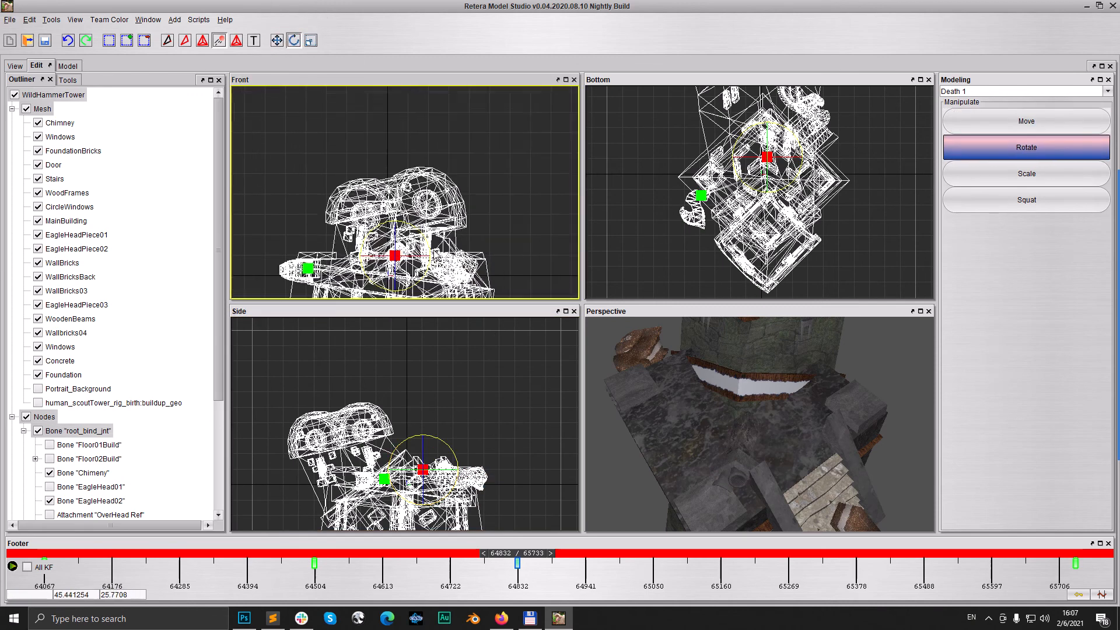
pyautogui.moveTo(415, 201); pyautogui.dragTo(433, 220)
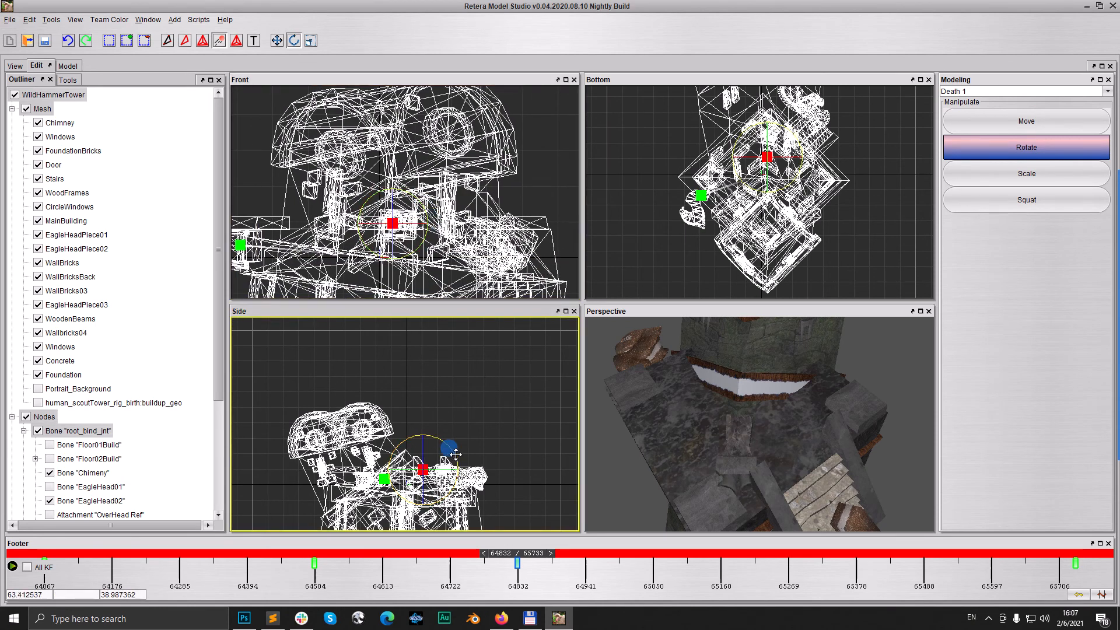
# Step: Shift the fallen chimney toward the roof section's base, and copy its keyframe at 64832 to frame 65733
pyautogui.click(277, 40)
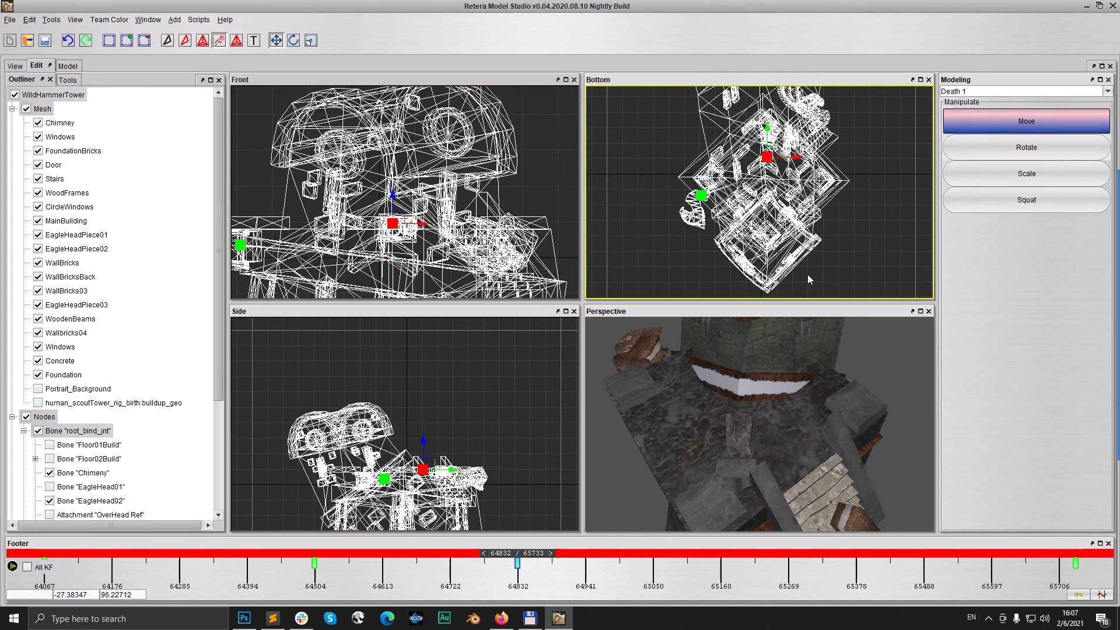
pyautogui.moveTo(775, 151); pyautogui.dragTo(771, 163)
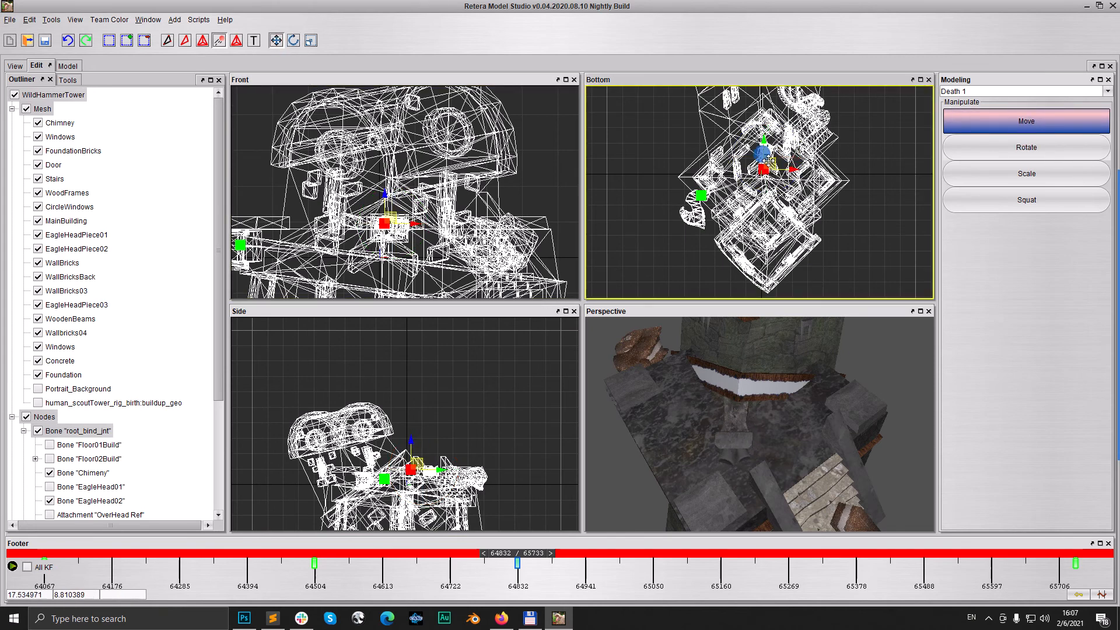
pyautogui.rightClick(518, 564)
pyautogui.click(554, 573)
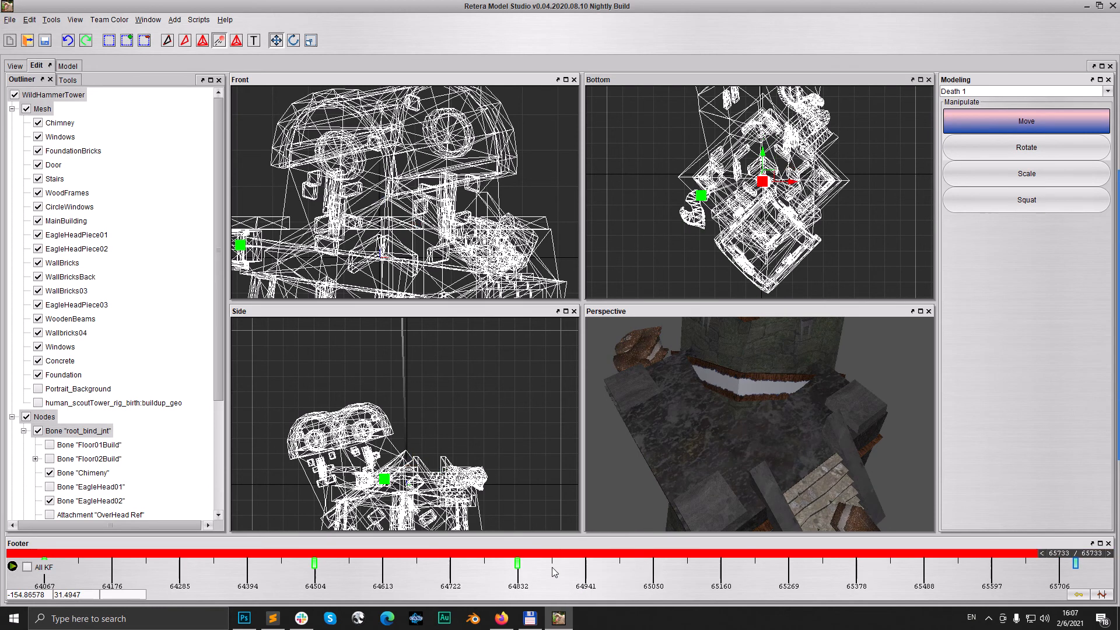
# Step: Replay the Death 1 animation in the model preview and examine how the chimney and eagle heads fall
pyautogui.click(16, 66)
pyautogui.click(753, 130)
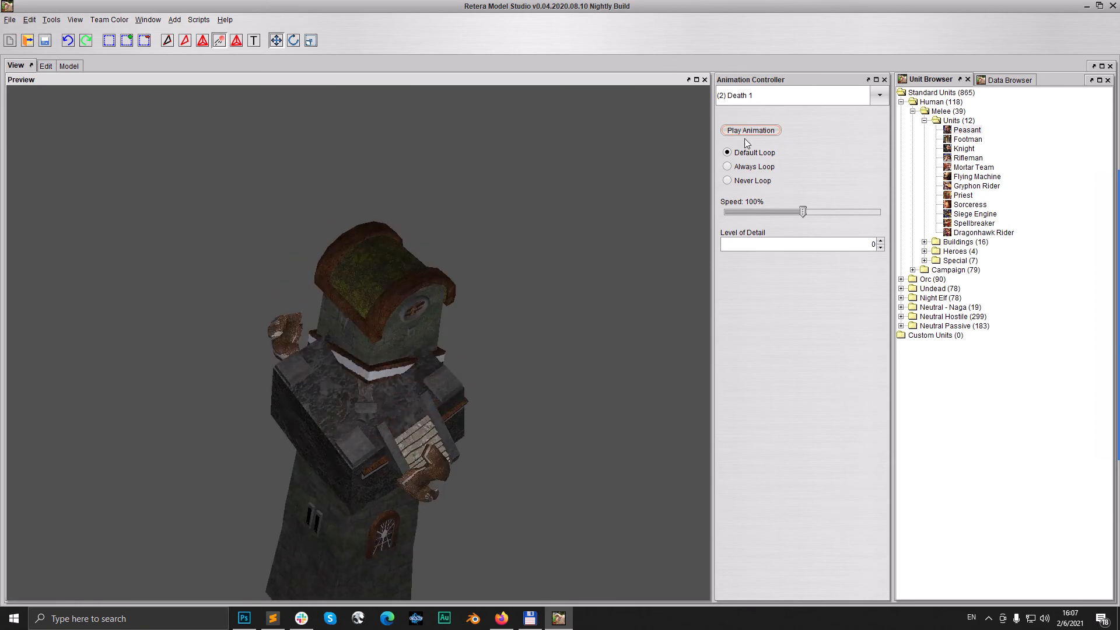
pyautogui.click(744, 133)
pyautogui.click(387, 443)
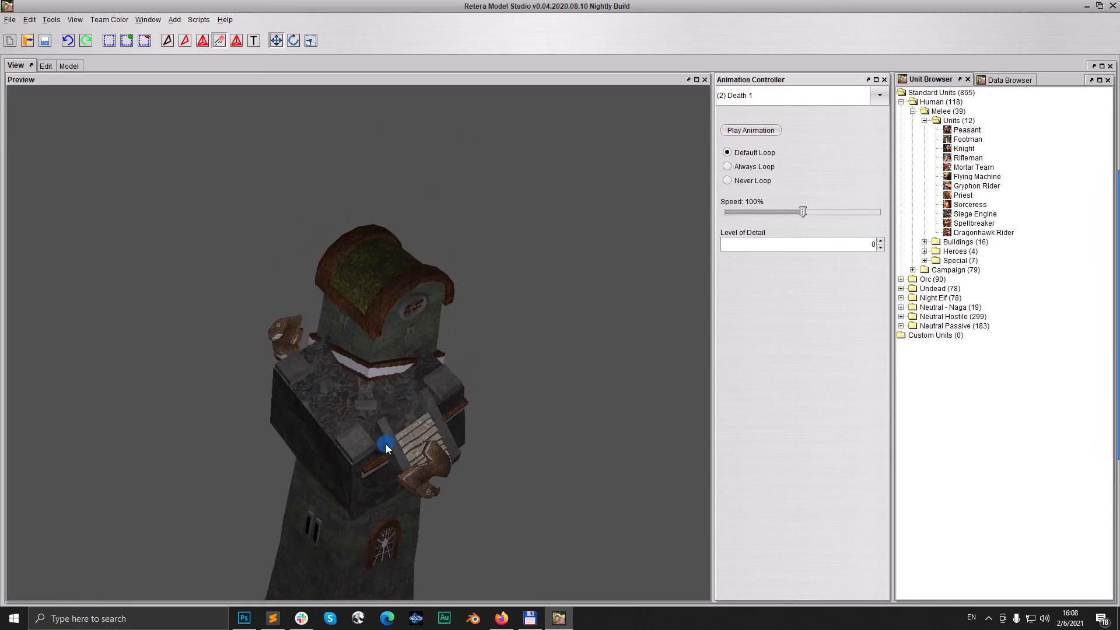
pyautogui.click(733, 130)
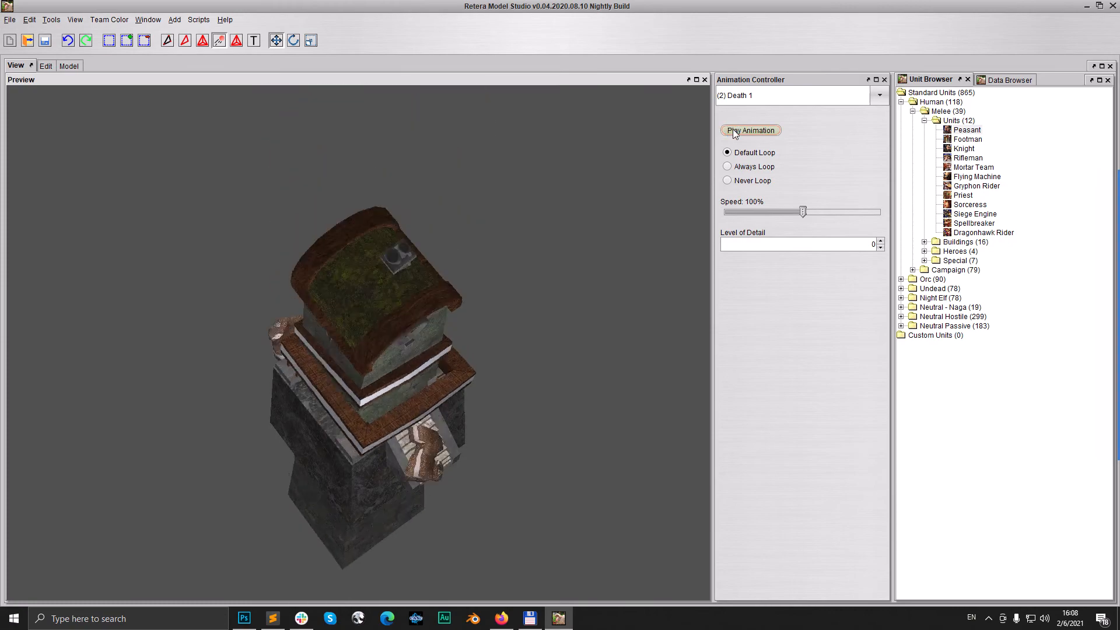
pyautogui.click(386, 447)
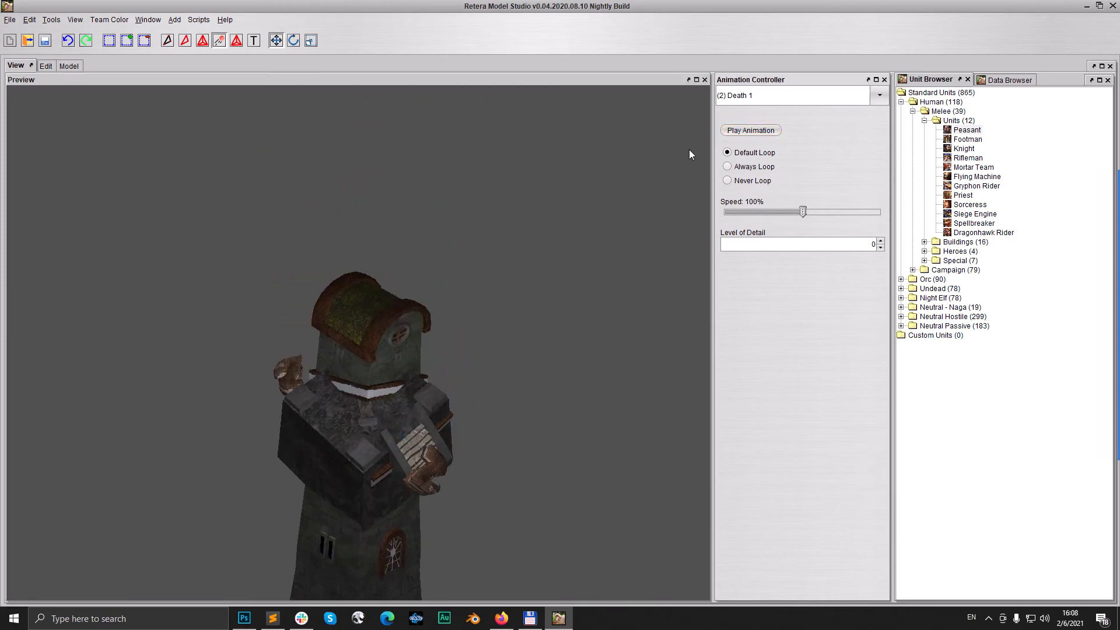
pyautogui.click(744, 129)
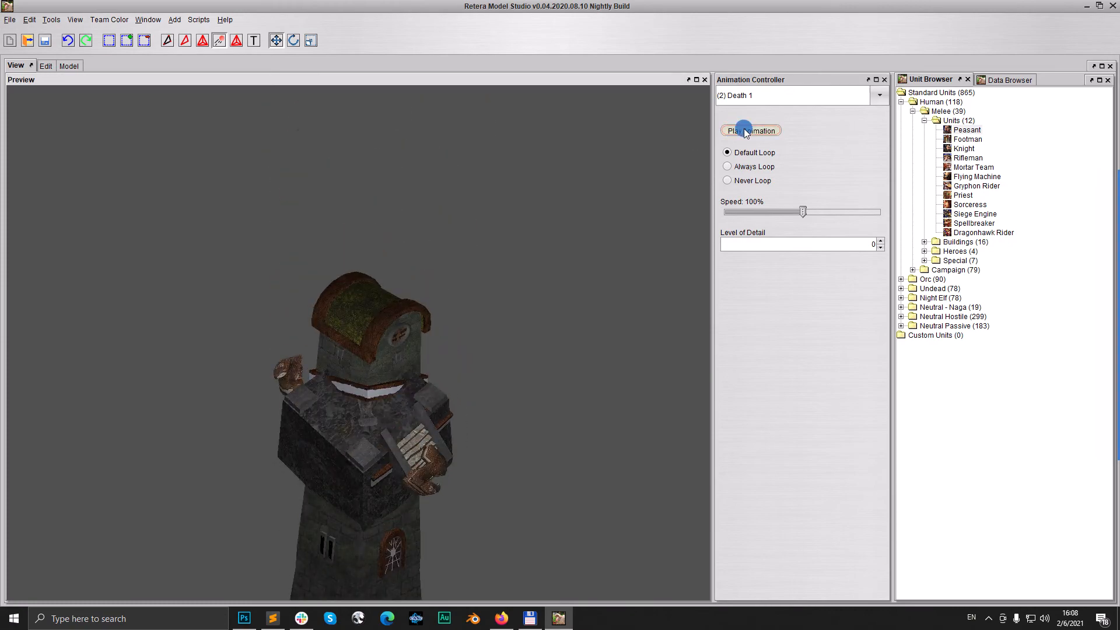
pyautogui.click(744, 129)
pyautogui.moveTo(500, 425); pyautogui.dragTo(461, 374)
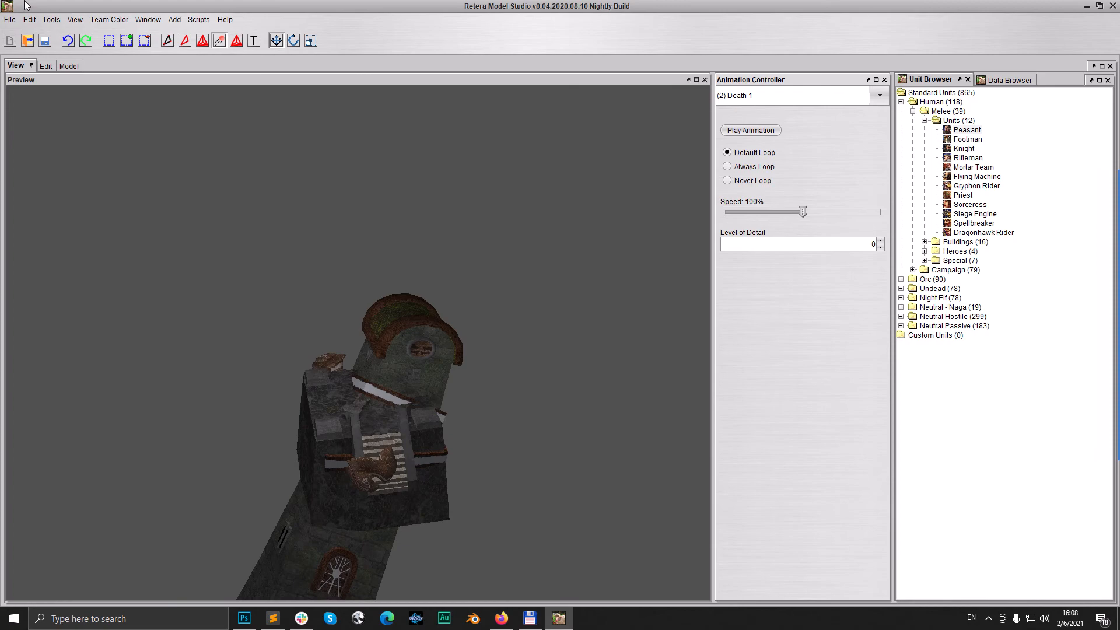
# Step: Switch the editing workspace from animation editing to Select Cluster mode and return to the model preview
pyautogui.click(47, 66)
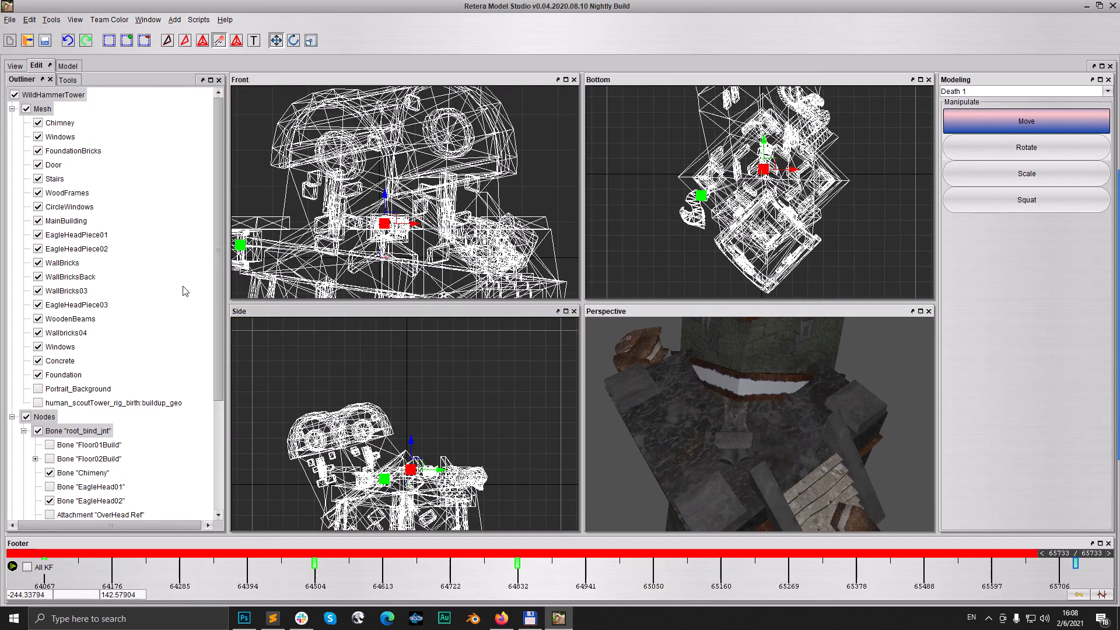
pyautogui.scroll(-4, 531, 196)
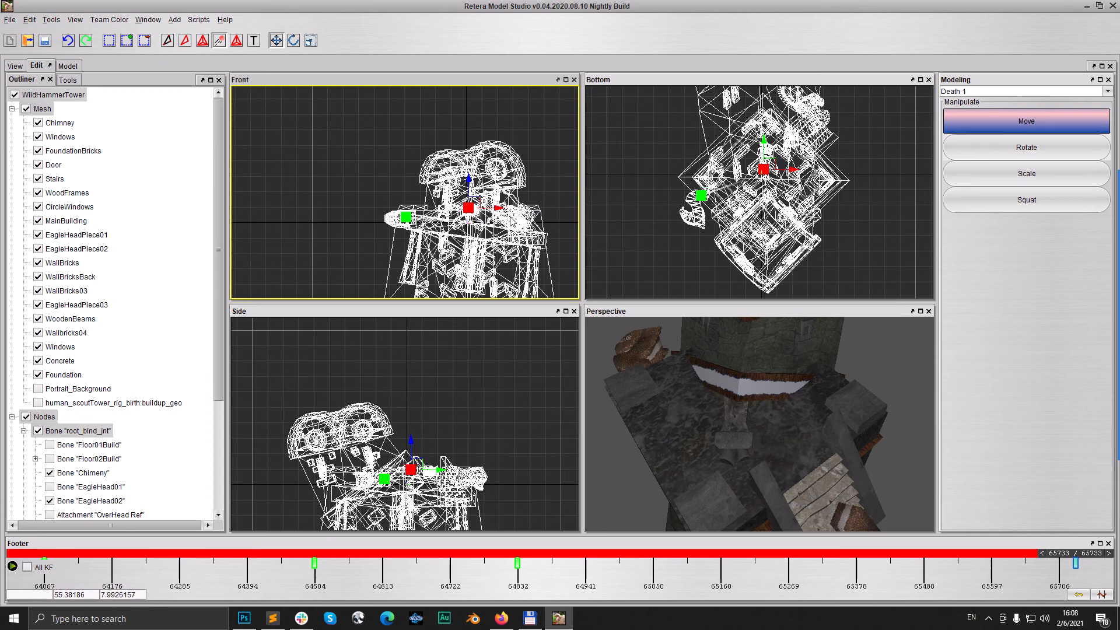
pyautogui.moveTo(511, 221); pyautogui.dragTo(477, 210, button='middle')
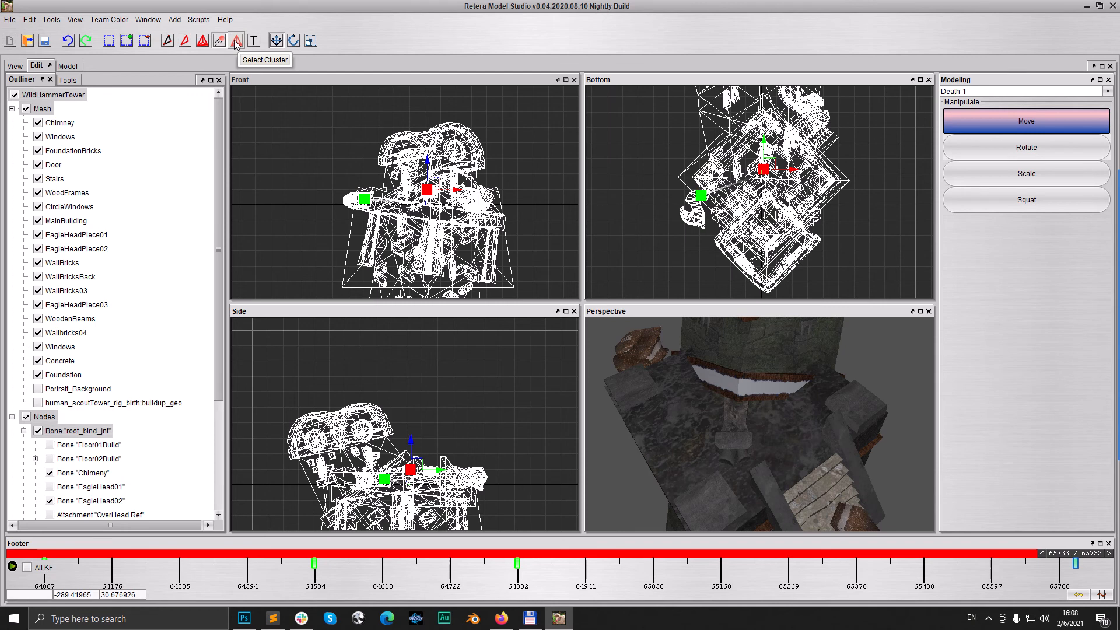
pyautogui.scroll(-3, 410, 201)
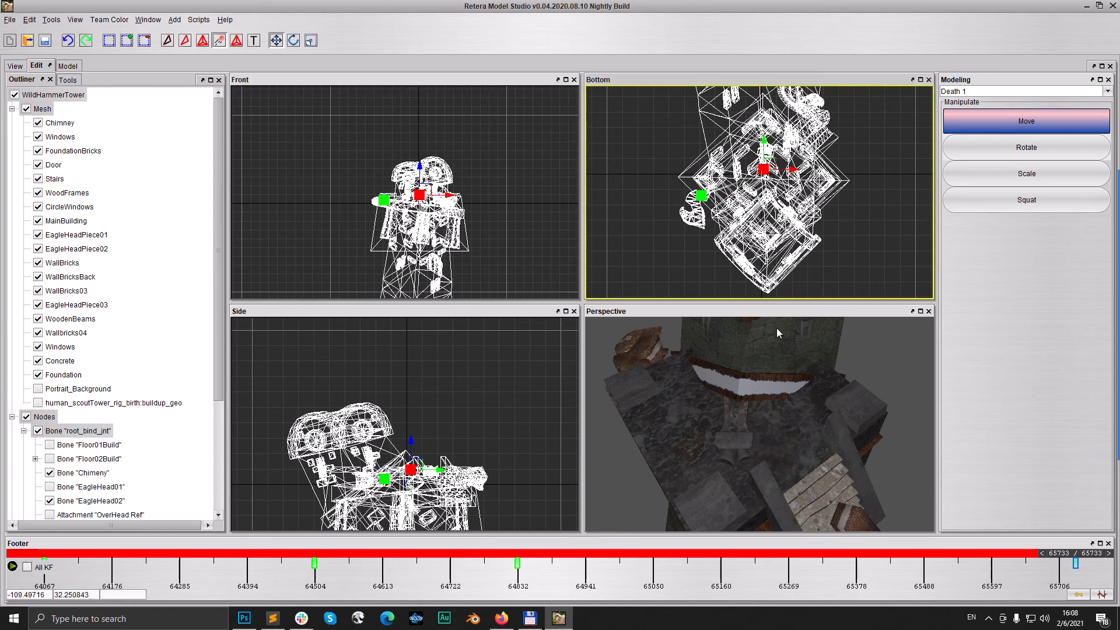
pyautogui.moveTo(693, 431); pyautogui.dragTo(719, 443, button='middle')
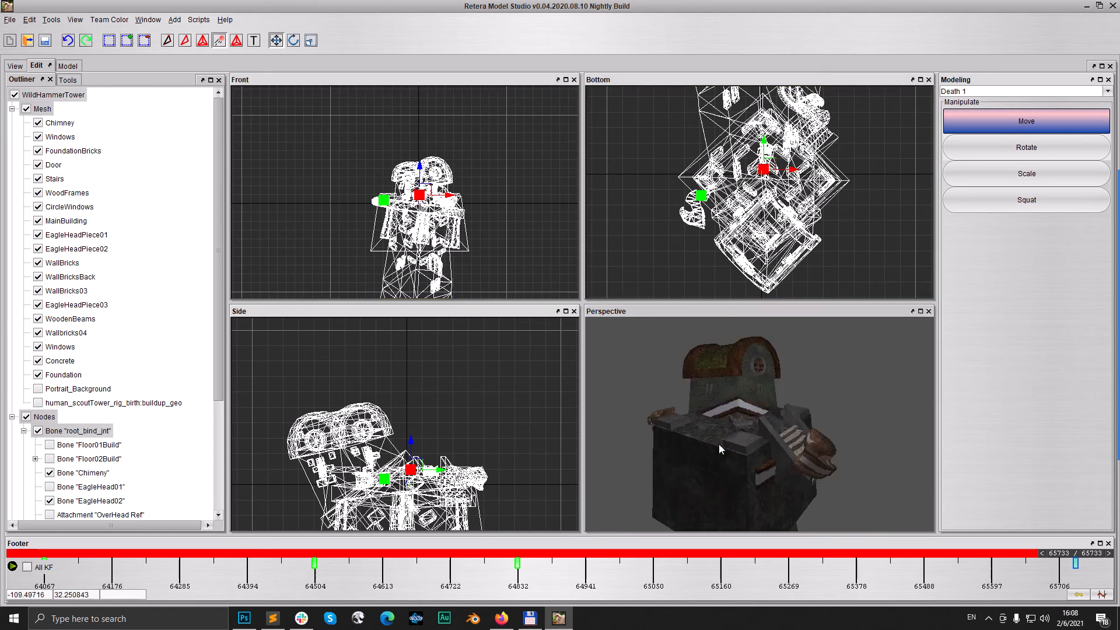
pyautogui.click(236, 40)
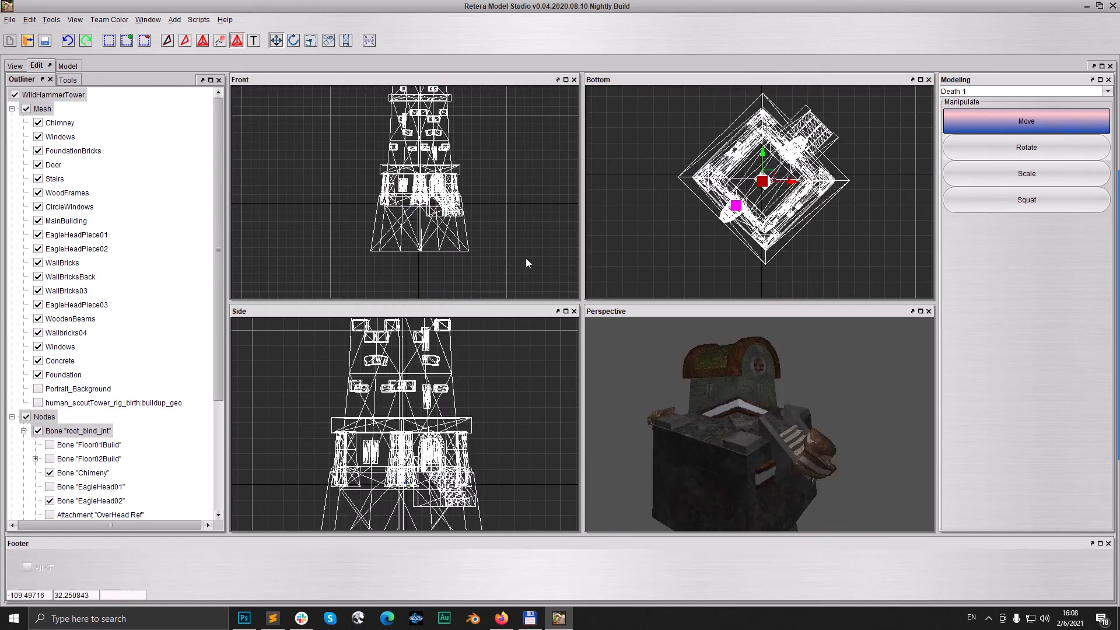
pyautogui.click(15, 64)
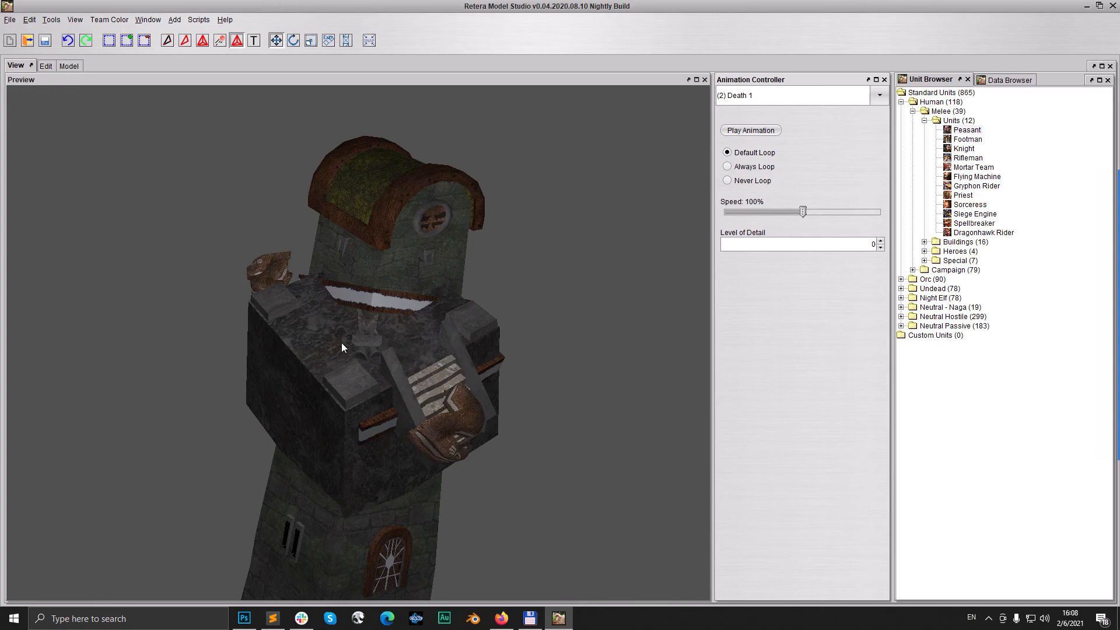
# Step: Hide all existing nodes, draw a new bone beside the tower in the Bottom view, and select it
pyautogui.moveTo(341, 343); pyautogui.dragTo(386, 356)
pyautogui.click(46, 65)
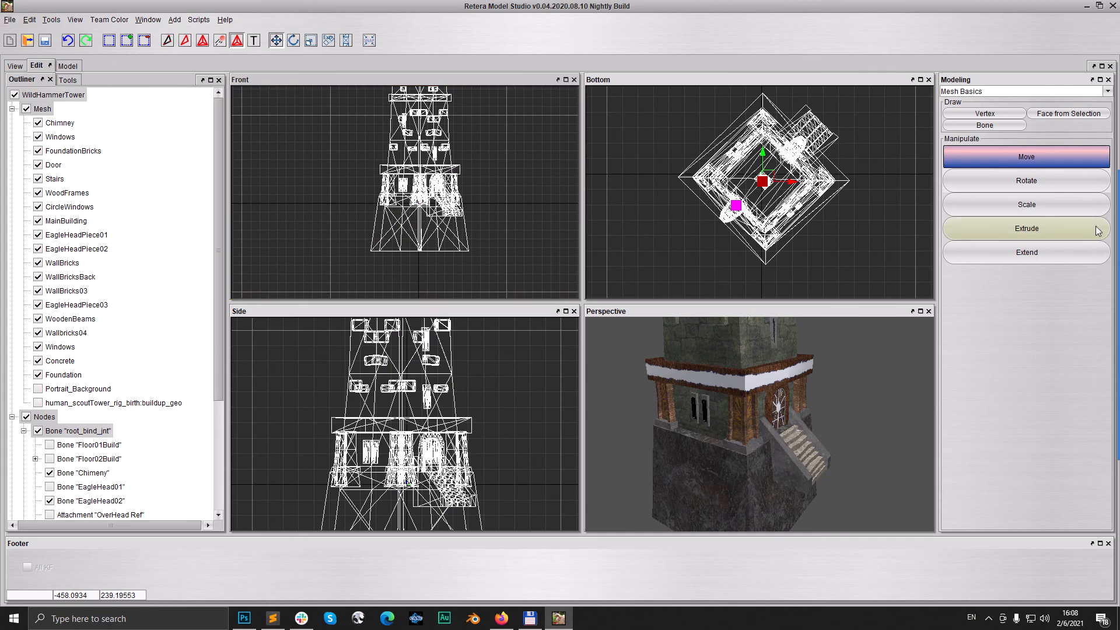
pyautogui.click(37, 432)
pyautogui.click(968, 127)
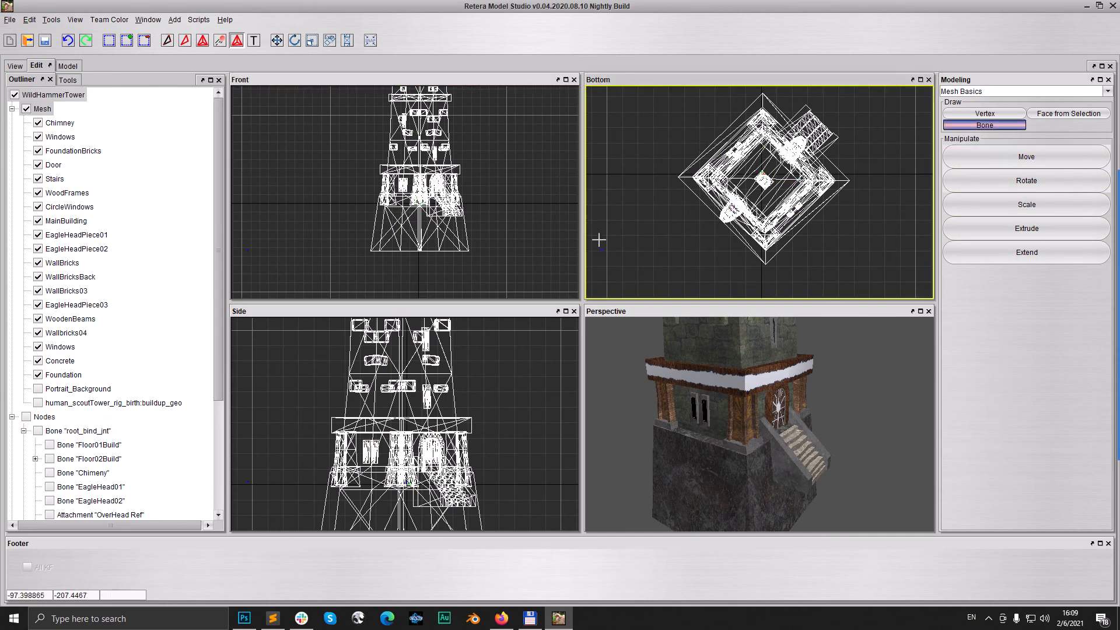
pyautogui.click(1008, 161)
pyautogui.moveTo(638, 173); pyautogui.dragTo(661, 212)
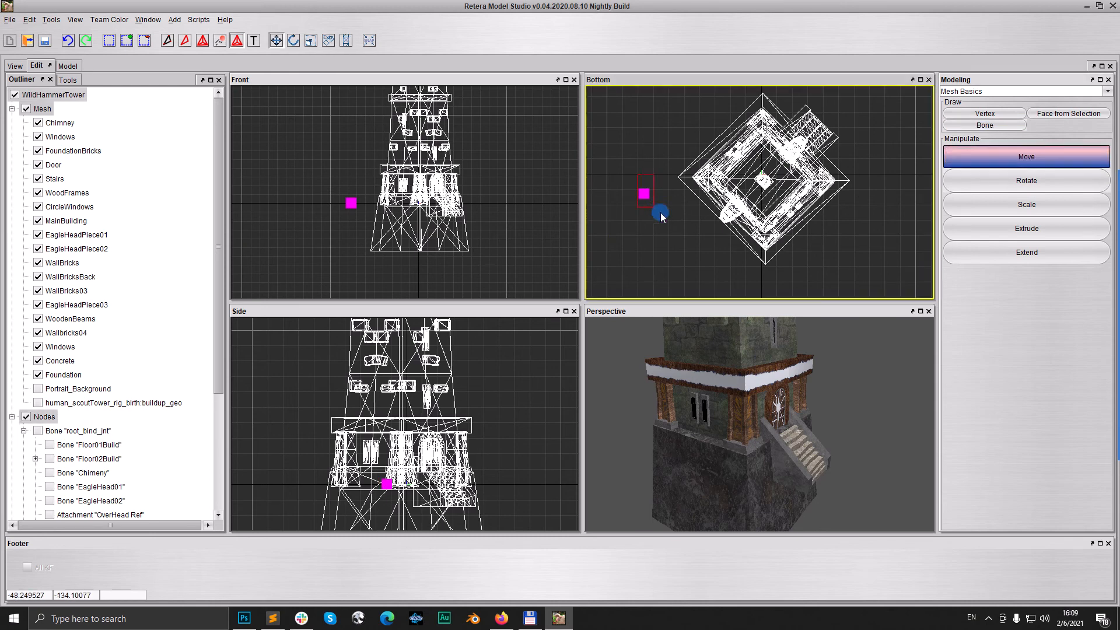
# Step: Rename the newly drawn bone as Basement
pyautogui.rightClick(639, 136)
pyautogui.click(684, 268)
pyautogui.write('Ba')
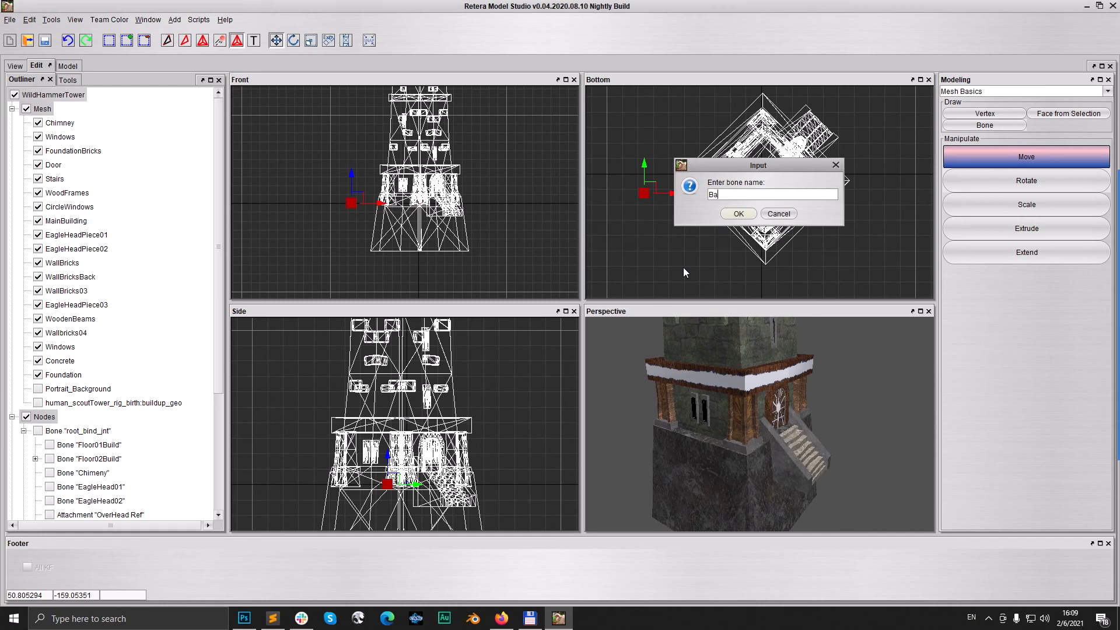
pyautogui.write('sis')
pyautogui.press('BackSpace')
pyautogui.press('BackSpace')
pyautogui.write('ement')
pyautogui.press('Return')
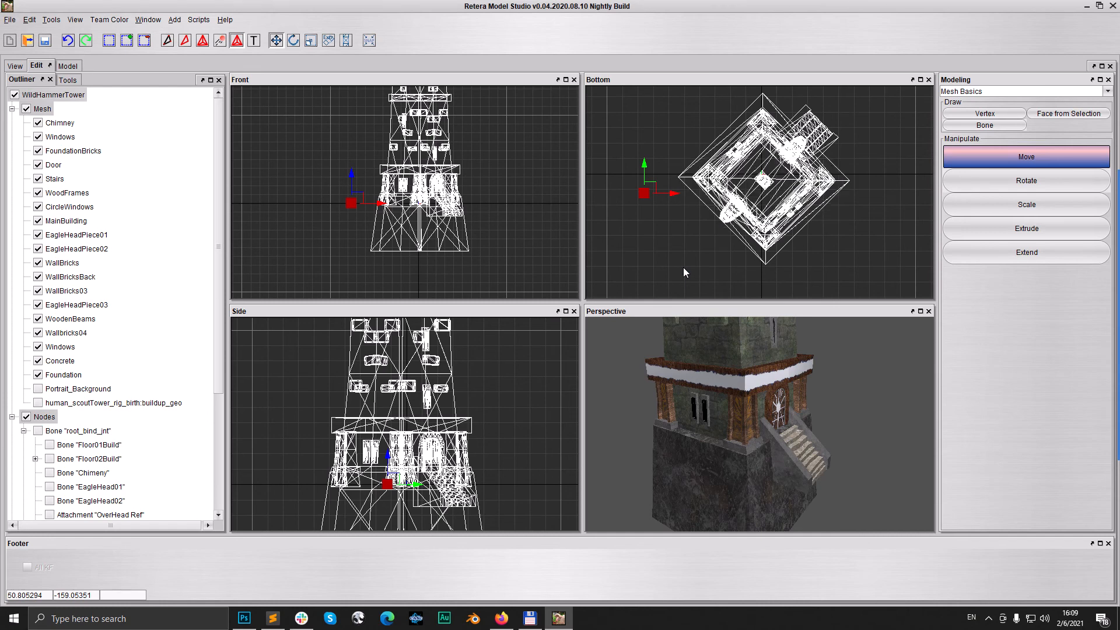
# Step: Set root_bind_jnt as the Basement bone's parent and move the bone to the centre of the tower's base
pyautogui.rightClick(666, 130)
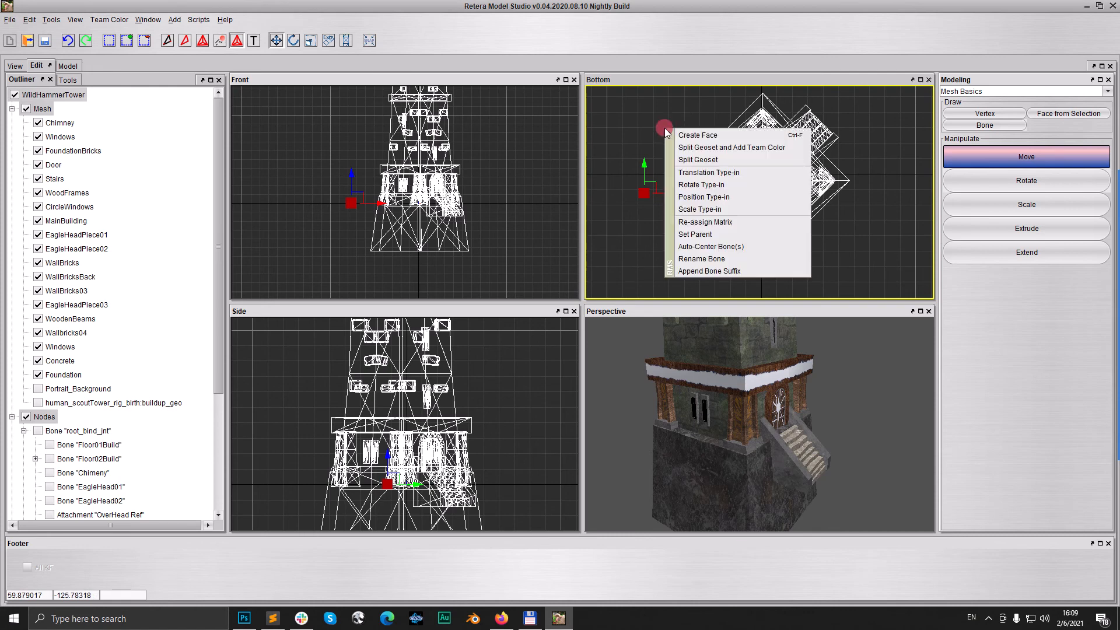
pyautogui.click(745, 233)
pyautogui.click(708, 159)
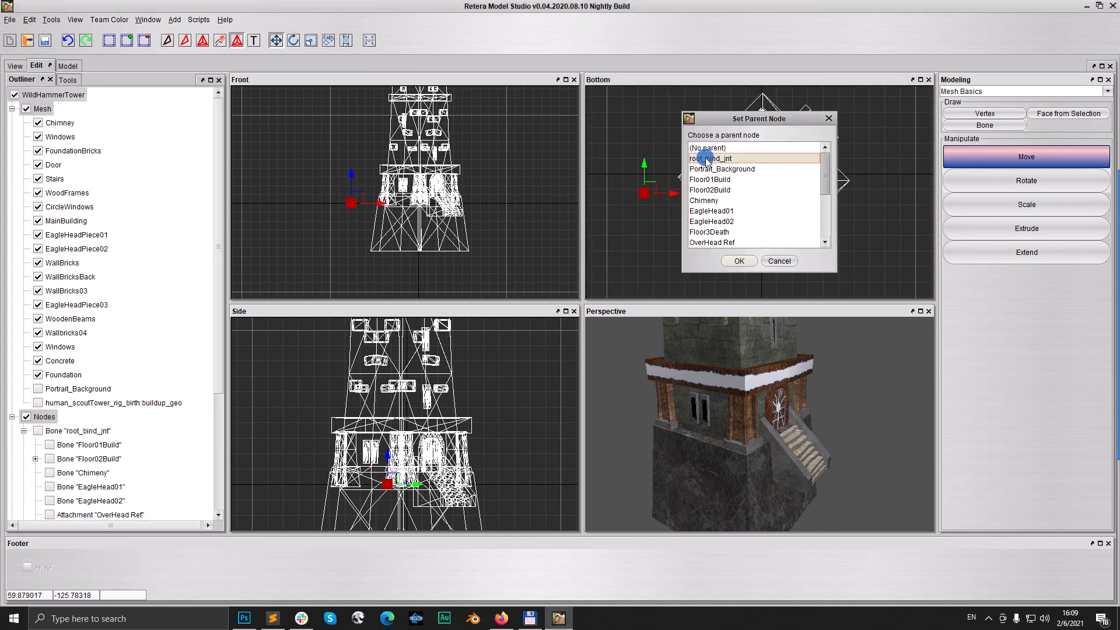
pyautogui.click(740, 261)
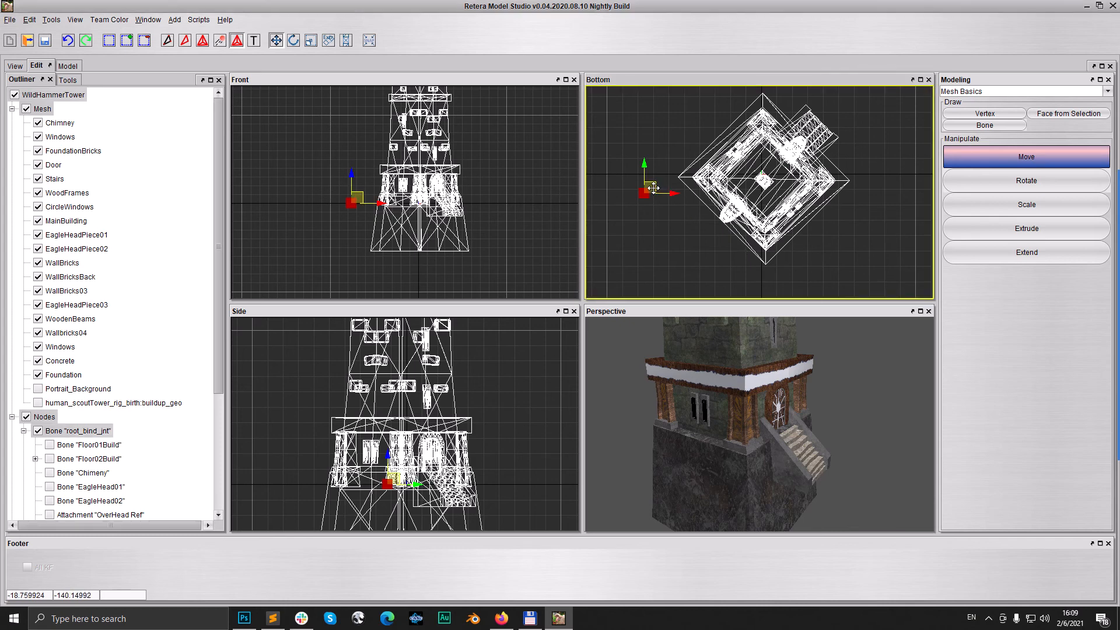
pyautogui.moveTo(654, 187); pyautogui.dragTo(771, 178)
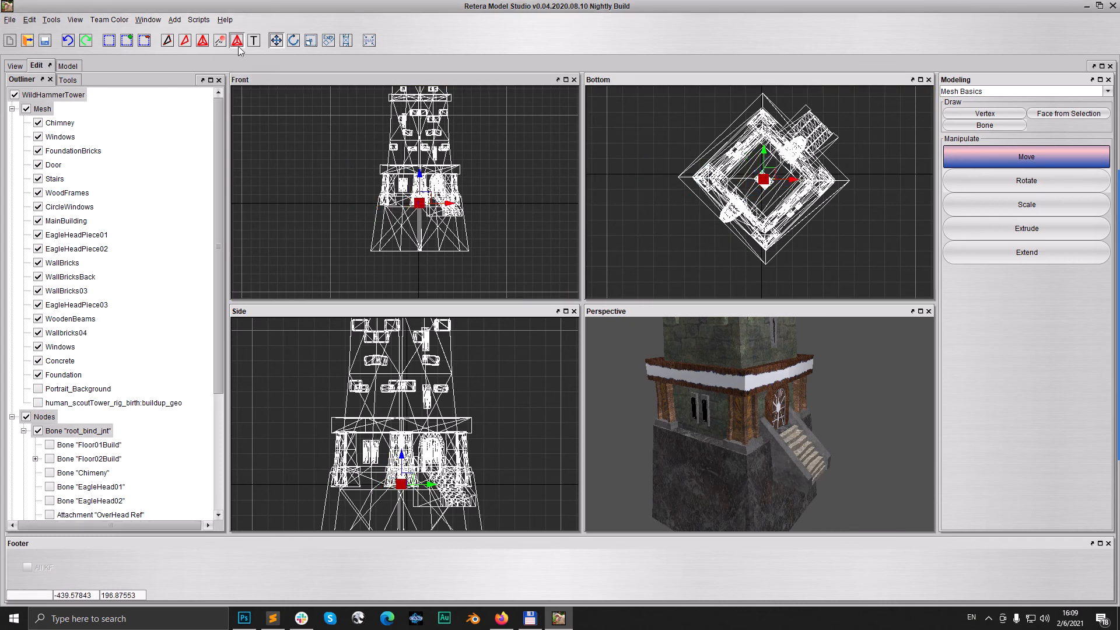
# Step: Display only the Foundation, FoundationBricks, Concrete and Stairs meshes
pyautogui.click(27, 109)
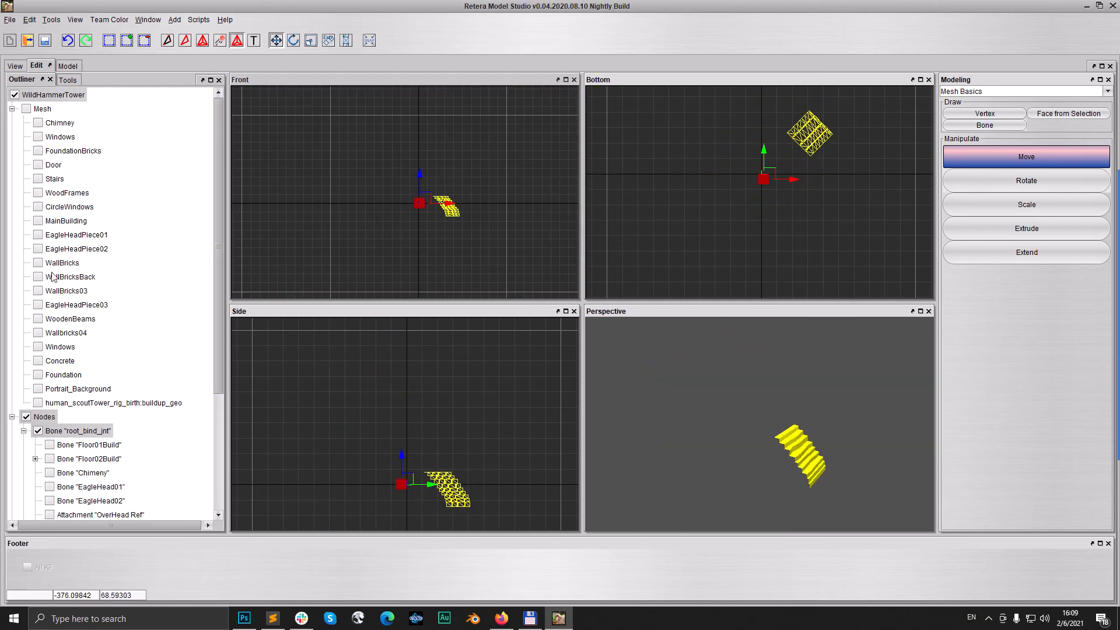
pyautogui.click(35, 377)
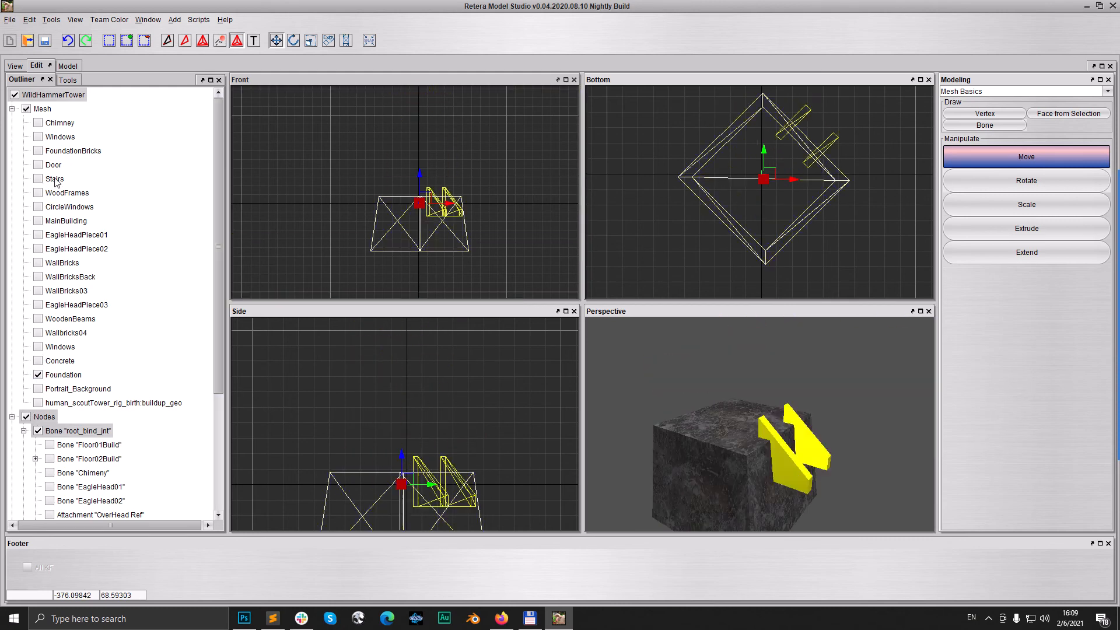
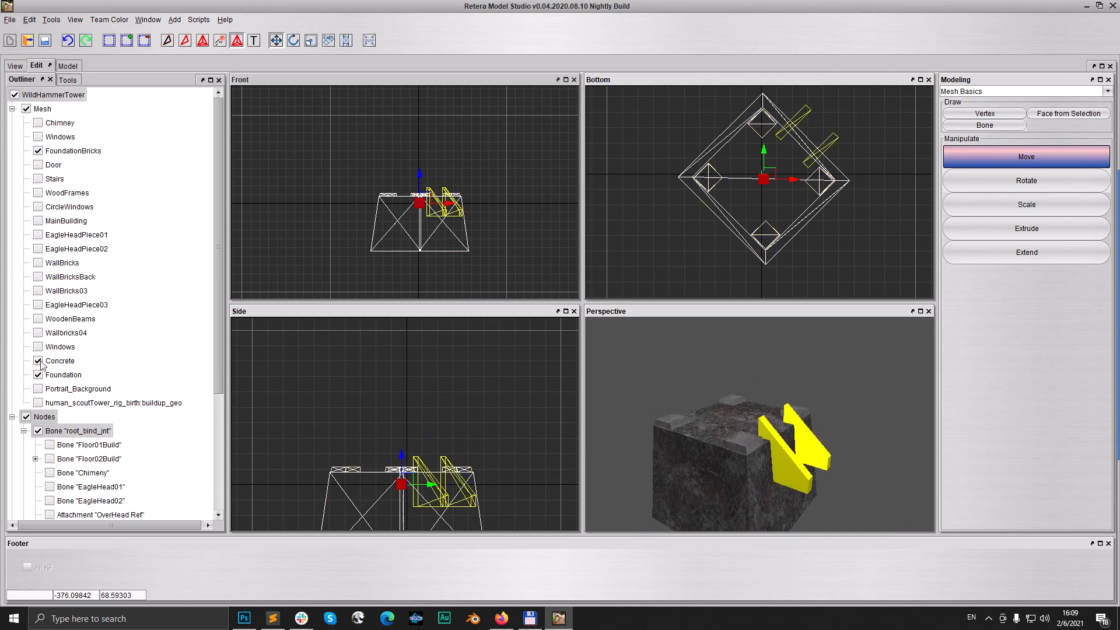
pyautogui.click(38, 178)
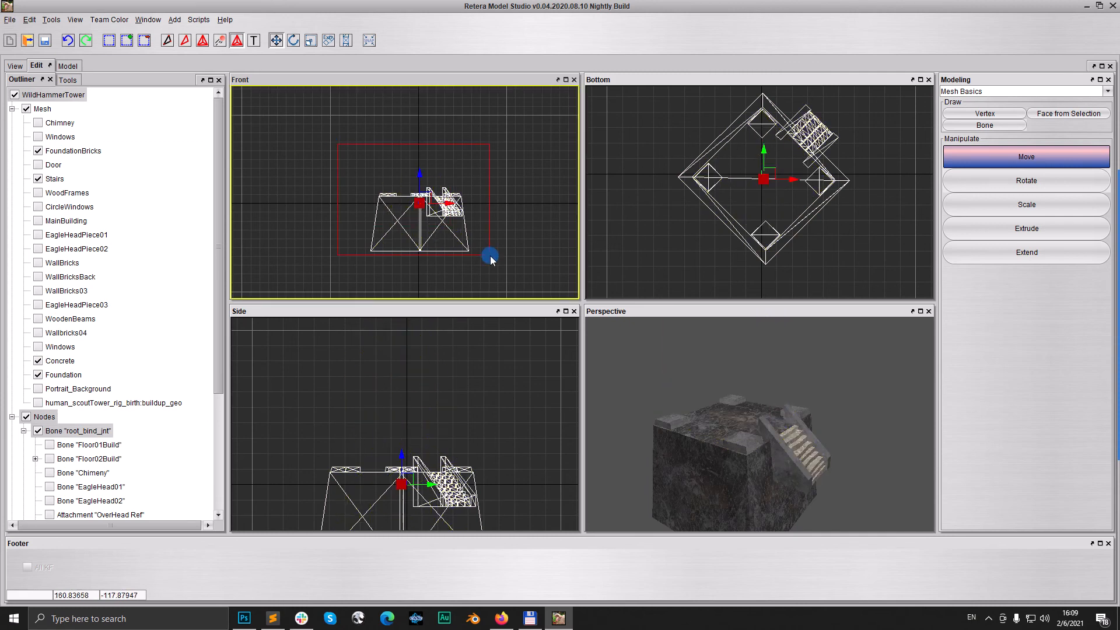
# Step: Select all the displayed foundation and stairs geometry, re-assign its matrix to the Basement bone, and save the model
pyautogui.moveTo(511, 289); pyautogui.dragTo(511, 289)
pyautogui.rightClick(499, 146)
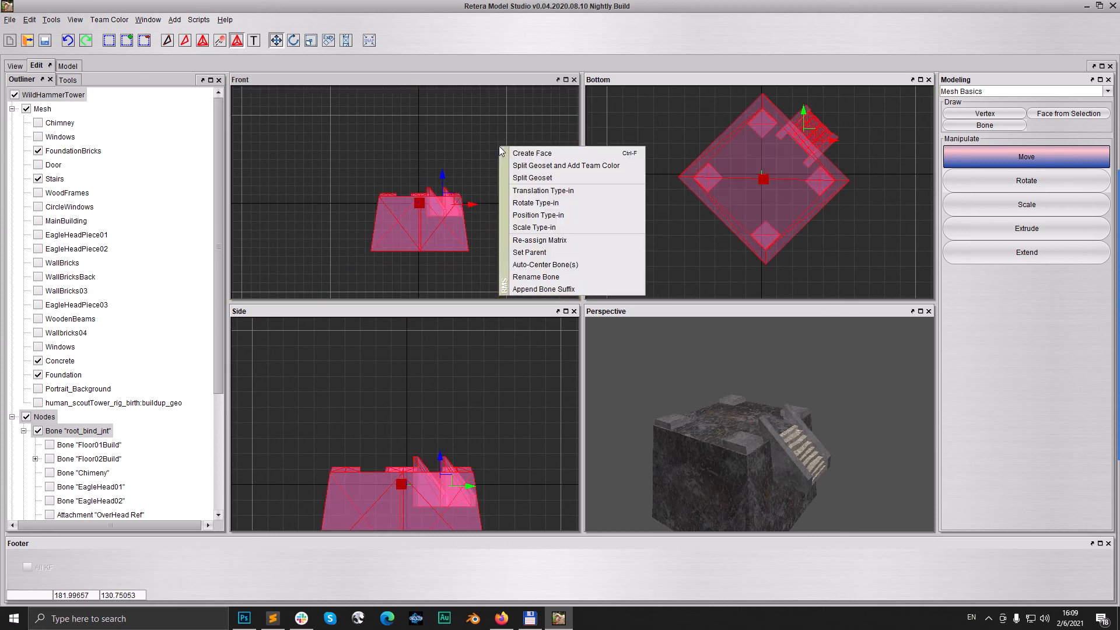
pyautogui.click(531, 240)
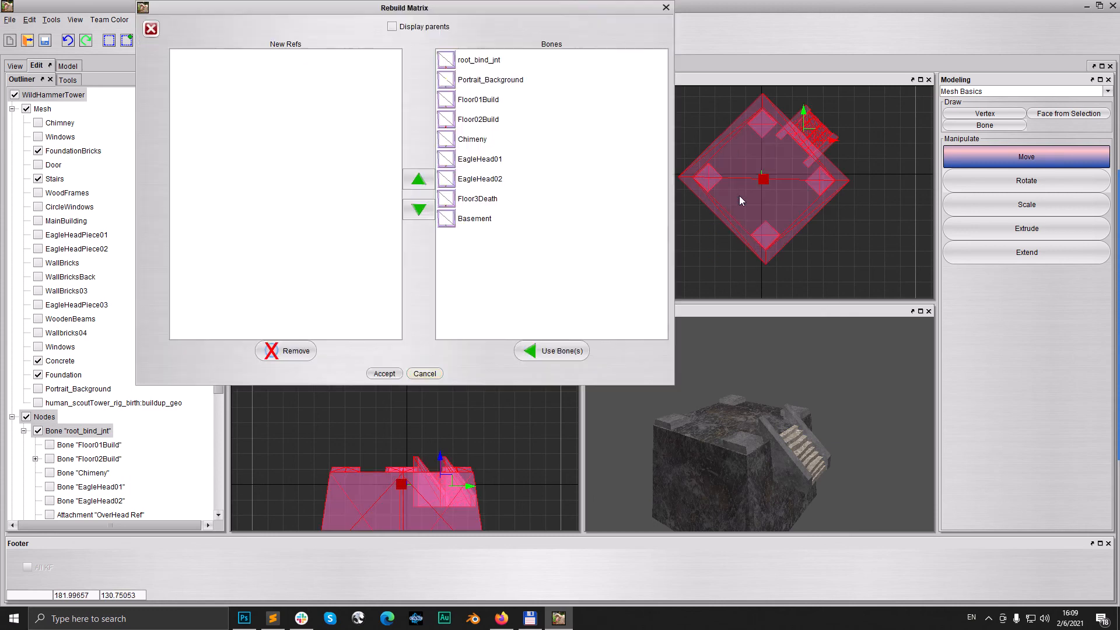
pyautogui.click(474, 219)
pyautogui.click(383, 374)
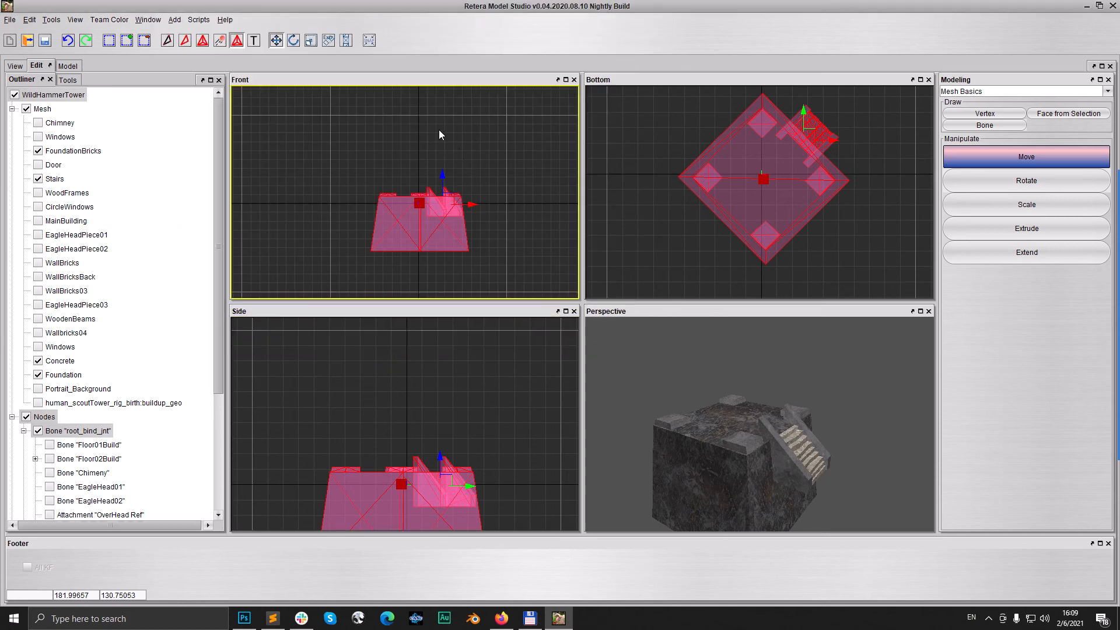
pyautogui.click(45, 41)
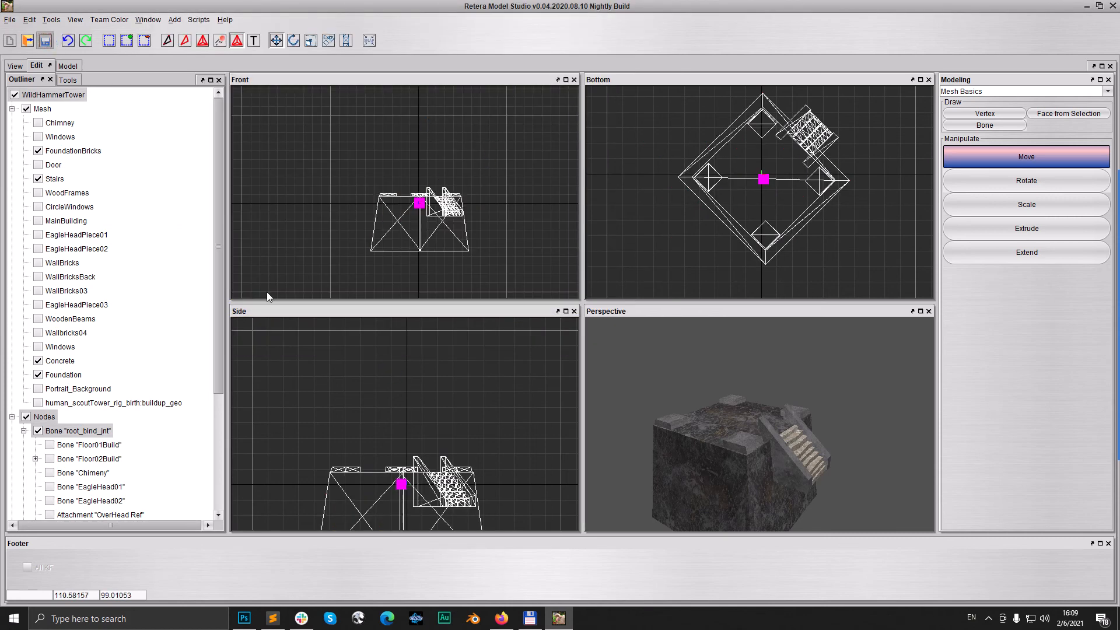
# Step: Switch to Sublime Text, find the Basement bone in WildHammerTower.mdl, and copy the neutral Translation and Rotation keyframe blocks from the Sequences file
pyautogui.click(271, 619)
pyautogui.click(632, 194)
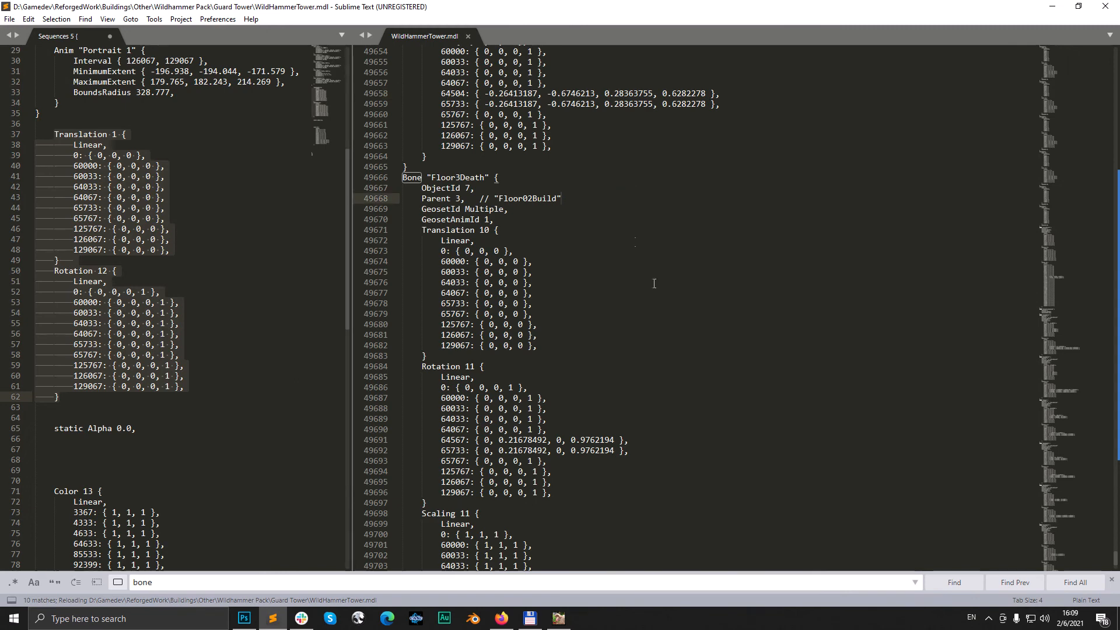
pyautogui.scroll(-5, 647, 297)
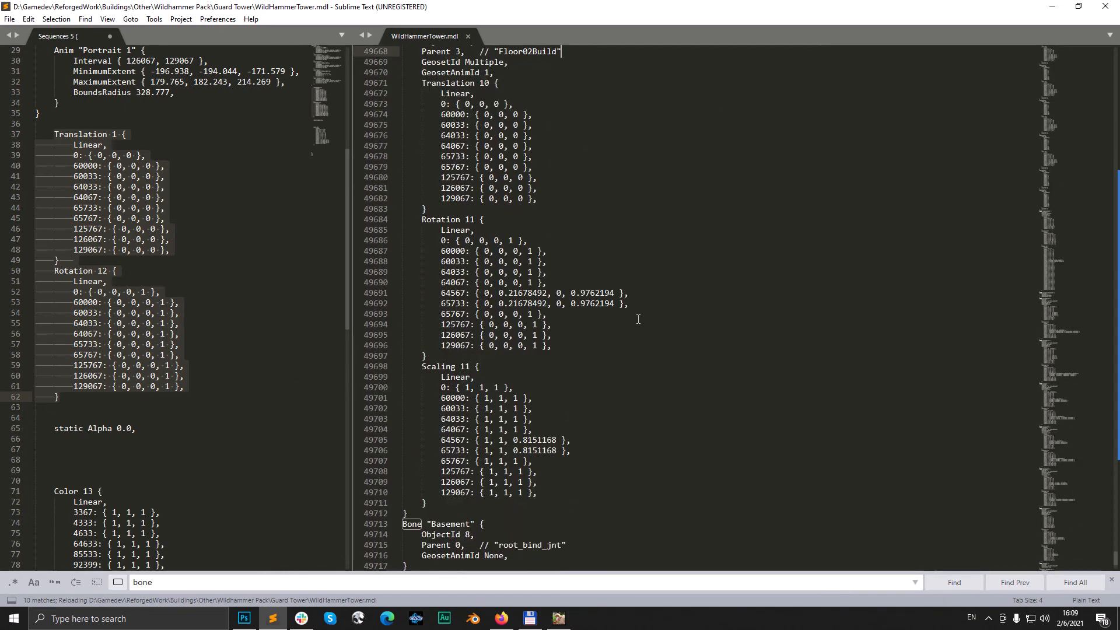
pyautogui.scroll(9, 636, 321)
pyautogui.scroll(-14, 619, 326)
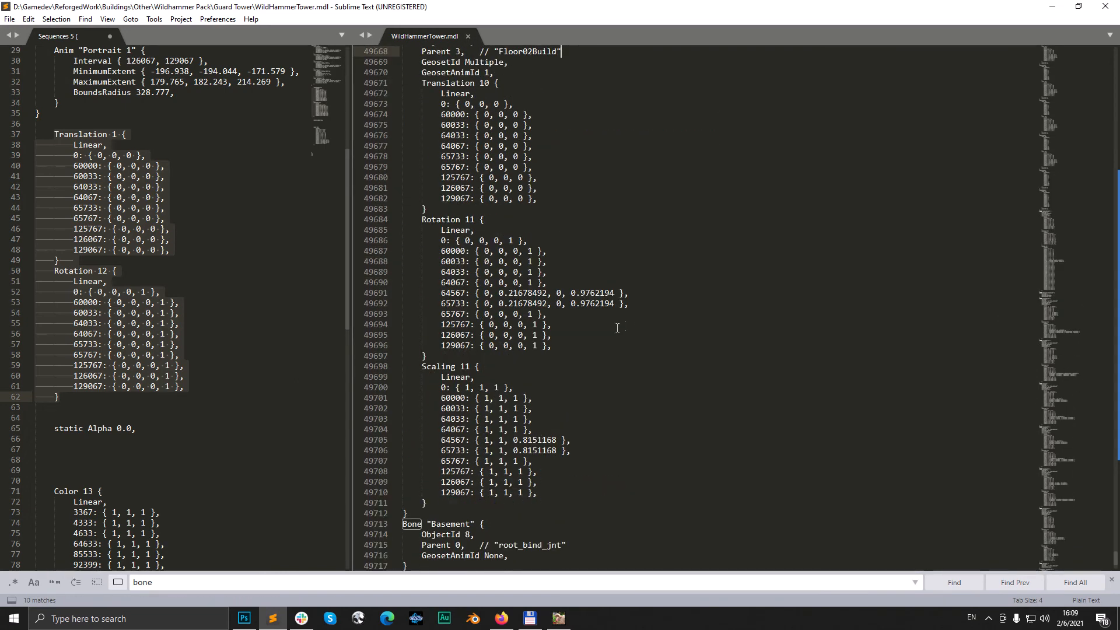
pyautogui.scroll(5, 501, 189)
pyautogui.click(149, 141)
pyautogui.moveTo(54, 134); pyautogui.dragTo(187, 395)
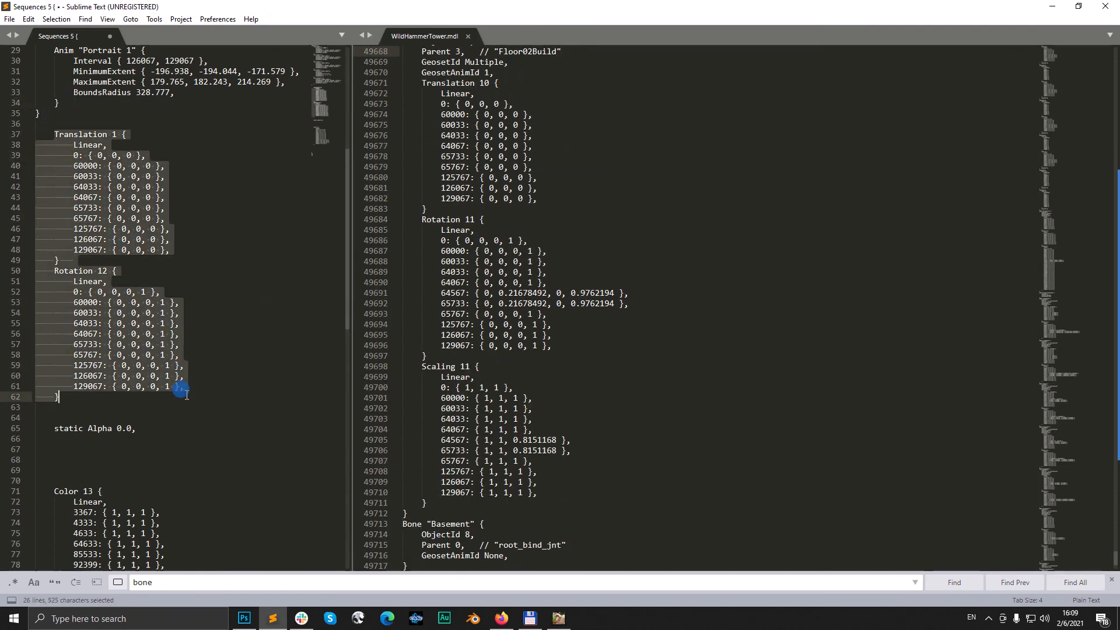
pyautogui.hotkey('ctrl', 'c')
# Step: Paste the Translation and Rotation keyframe blocks into the Basement bone below its GeosetAnimId line, and check the pasted code
pyautogui.scroll(-5, 444, 363)
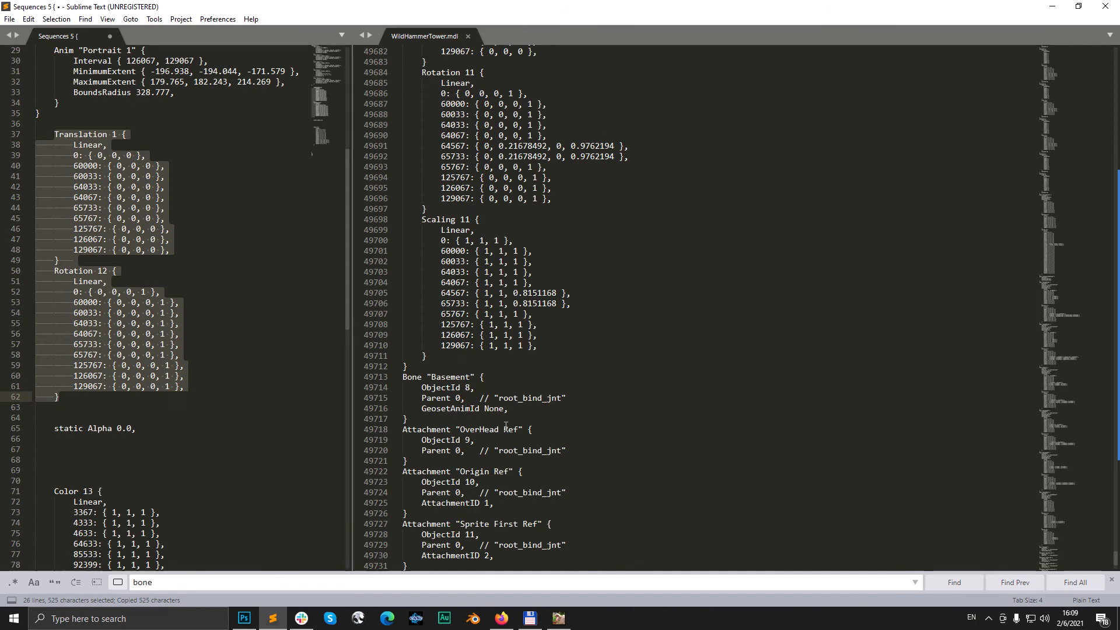
pyautogui.click(532, 409)
pyautogui.press('Return')
pyautogui.hotkey('ctrl', 'v')
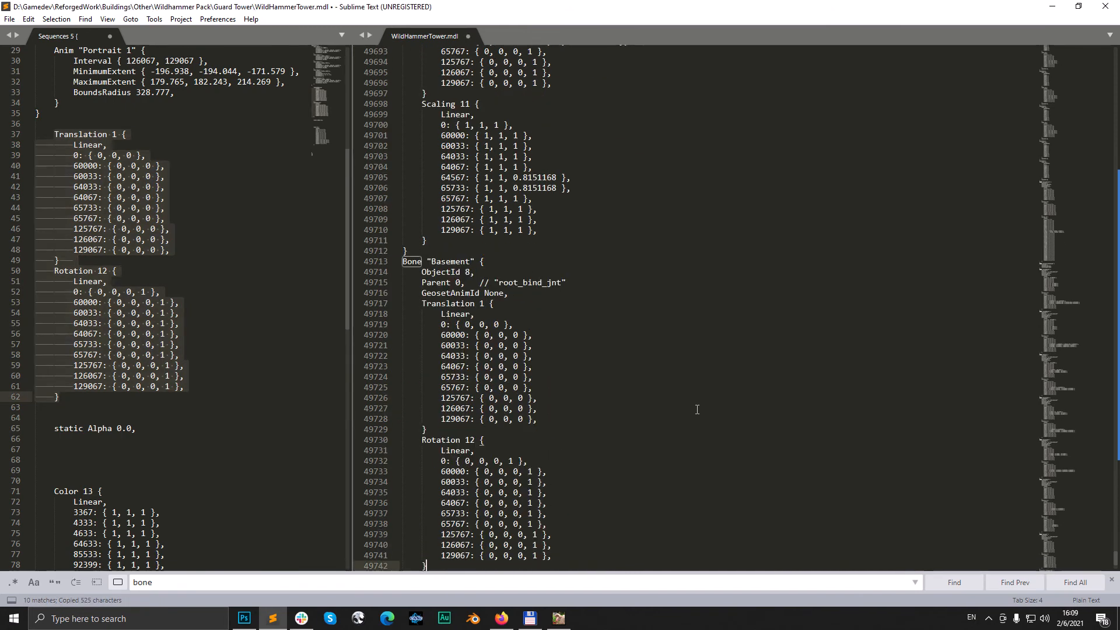
pyautogui.scroll(-9, 697, 409)
pyautogui.moveTo(612, 230); pyautogui.dragTo(612, 219)
pyautogui.scroll(5, 651, 256)
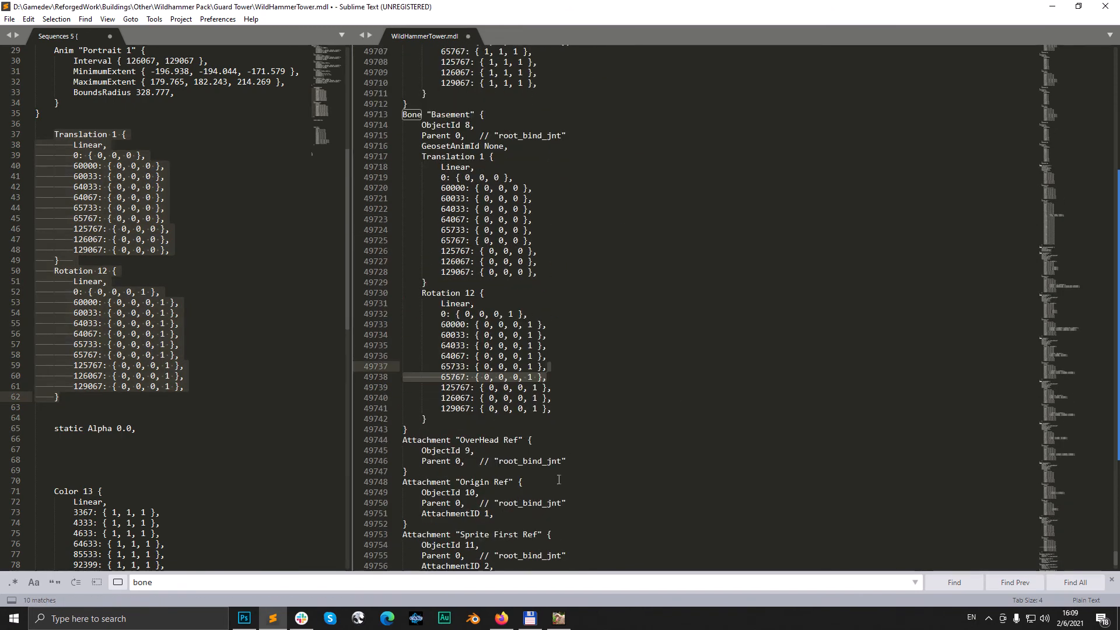
# Step: Return to Retera Model Studio, close the current model, and reopen WildHammerTower.mdl from the Guard Tower folder
pyautogui.click(558, 618)
pyautogui.click(9, 19)
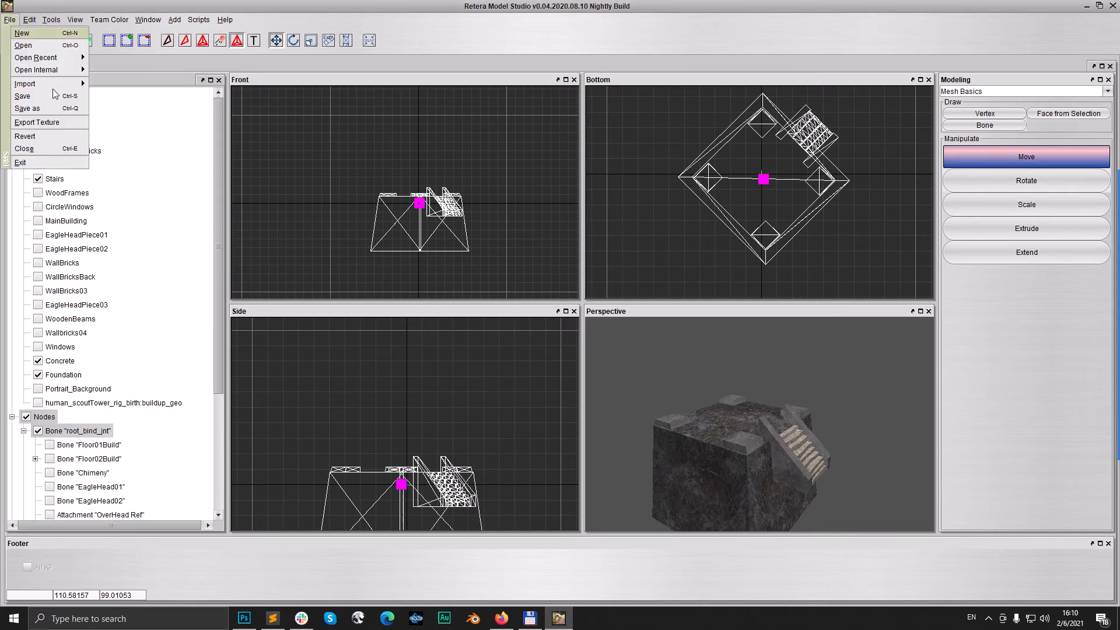
pyautogui.click(23, 146)
pyautogui.click(559, 338)
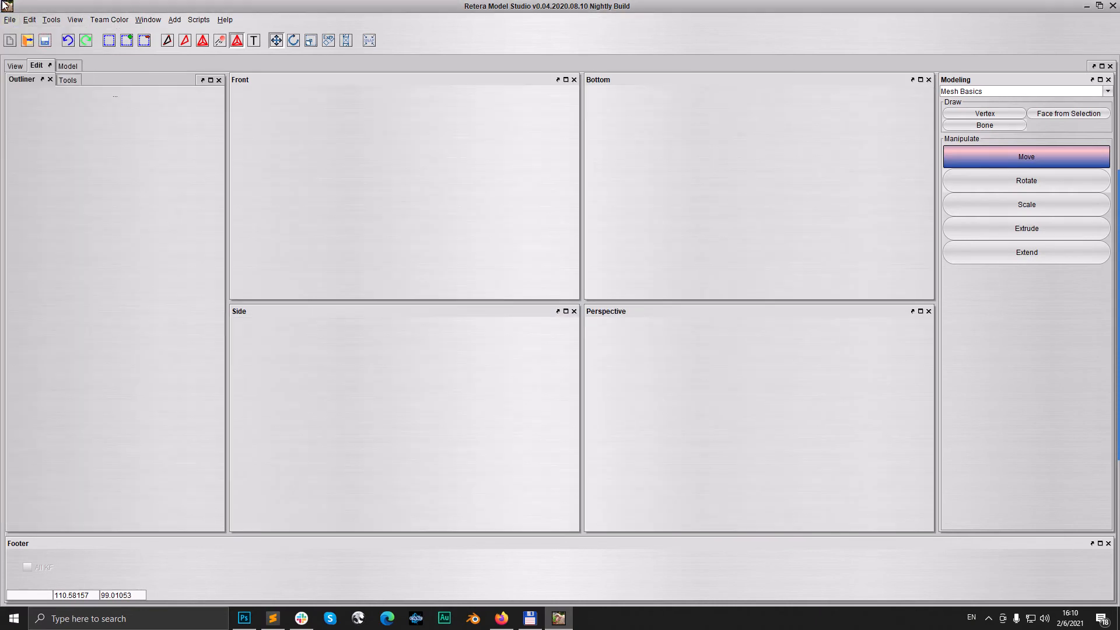
pyautogui.click(25, 40)
pyautogui.click(449, 269)
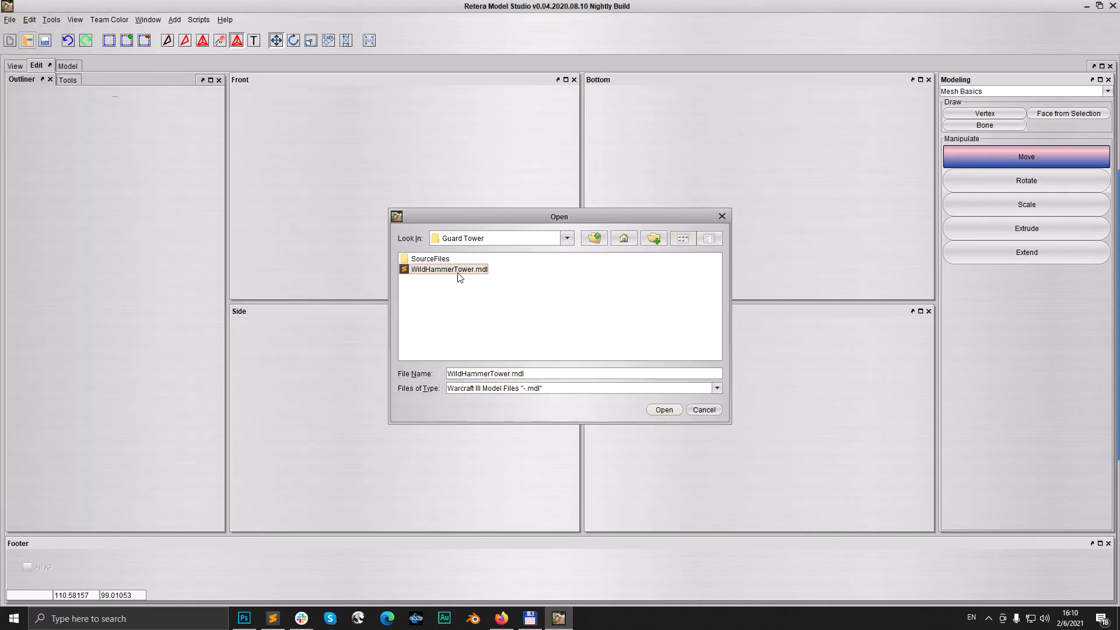
pyautogui.click(663, 410)
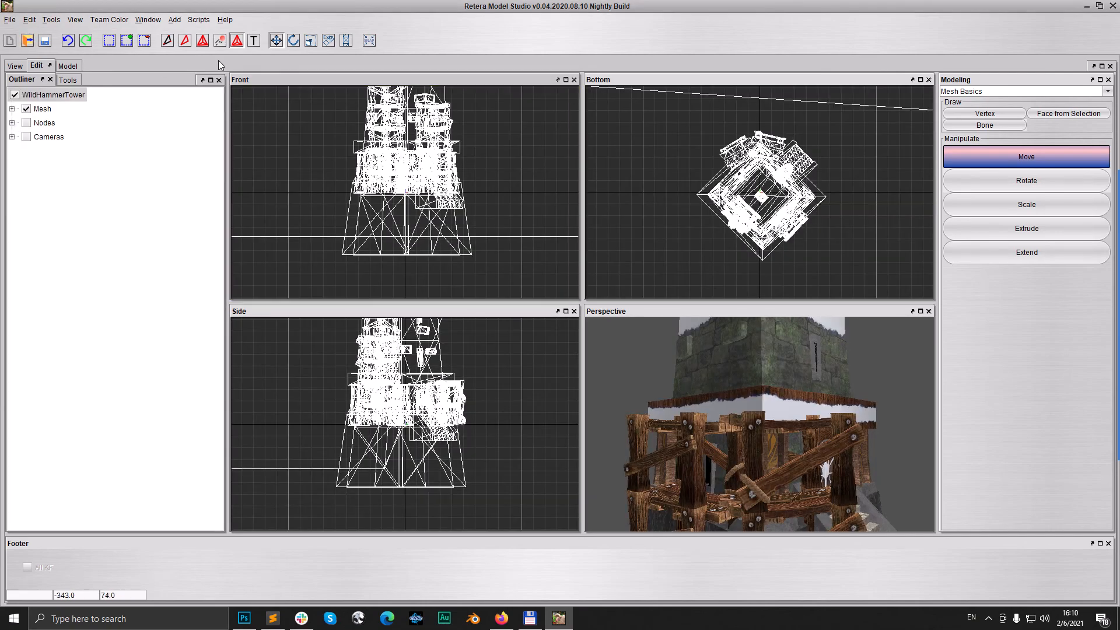
# Step: Switch to animation editing and choose the Death 1 sequence
pyautogui.click(222, 41)
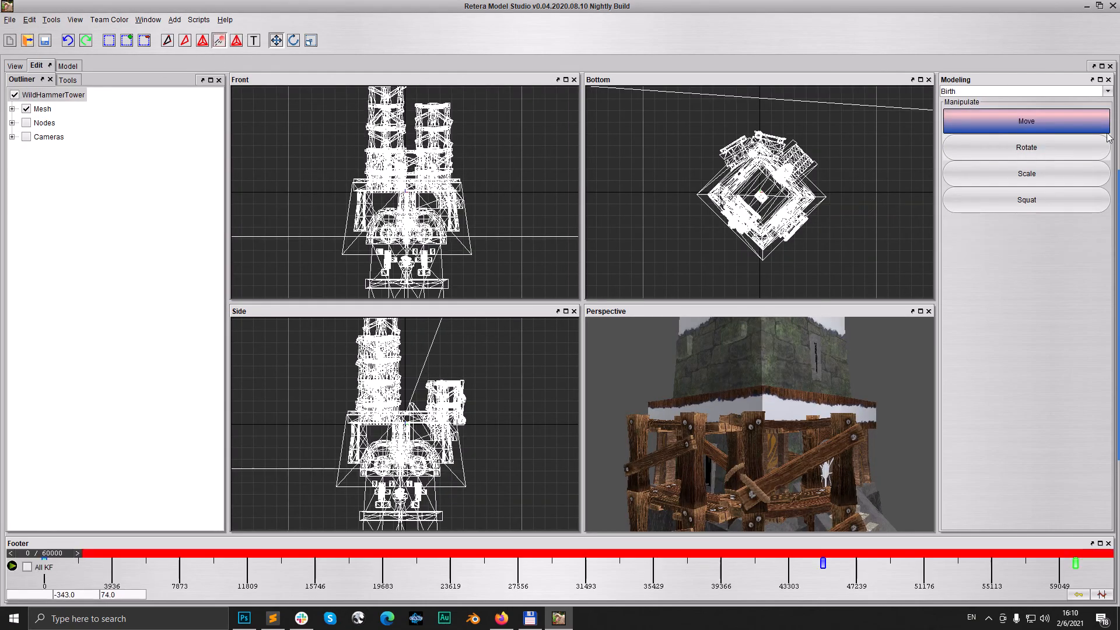
pyautogui.click(1108, 92)
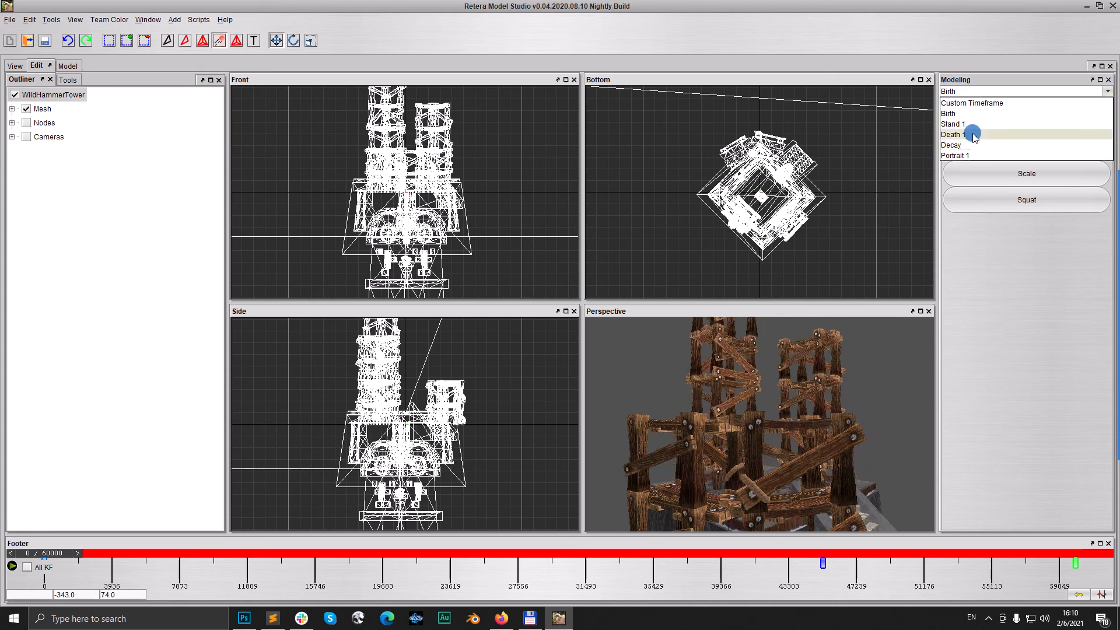
pyautogui.click(974, 135)
# Step: Display only the Basement bone together with all tower meshes except Portrait_Background and the buildup_geo scaffolding
pyautogui.click(29, 111)
pyautogui.click(12, 123)
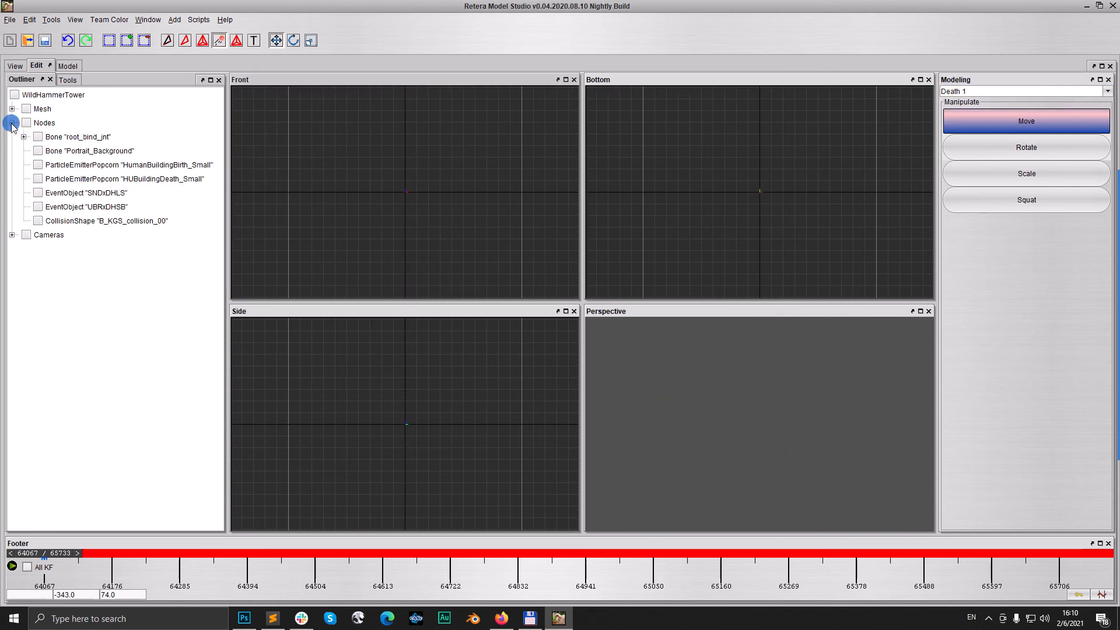
pyautogui.click(24, 136)
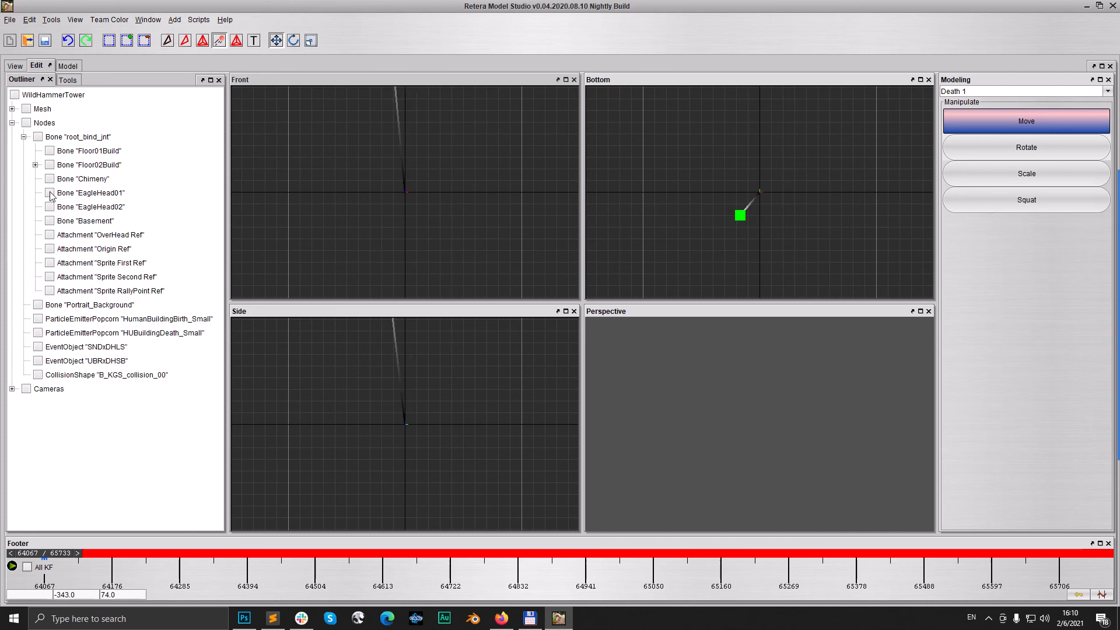
pyautogui.click(49, 221)
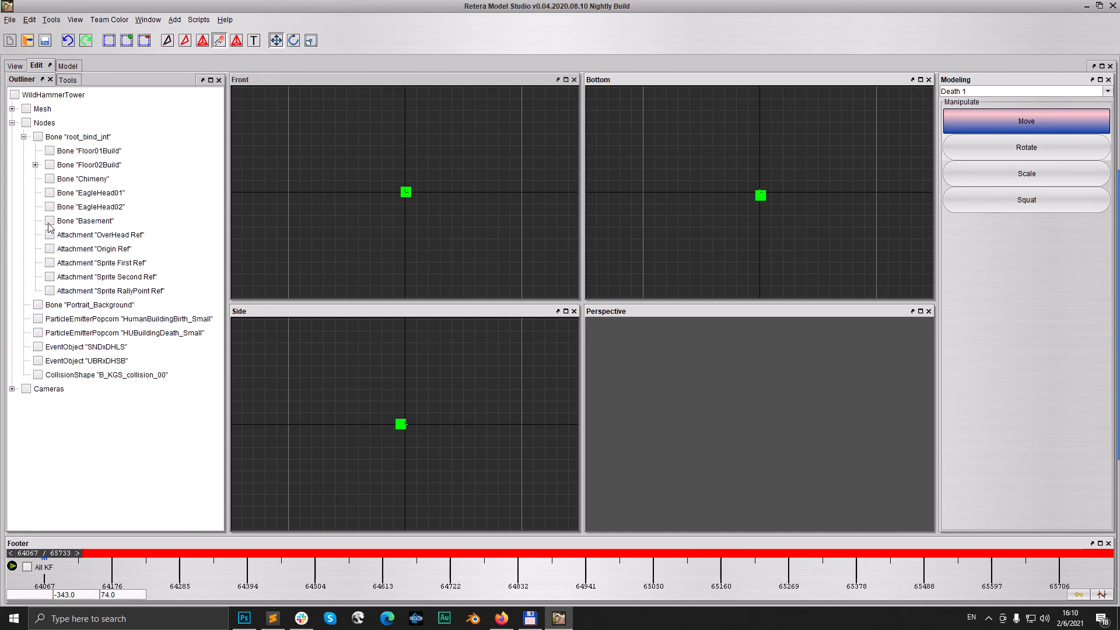
pyautogui.click(11, 109)
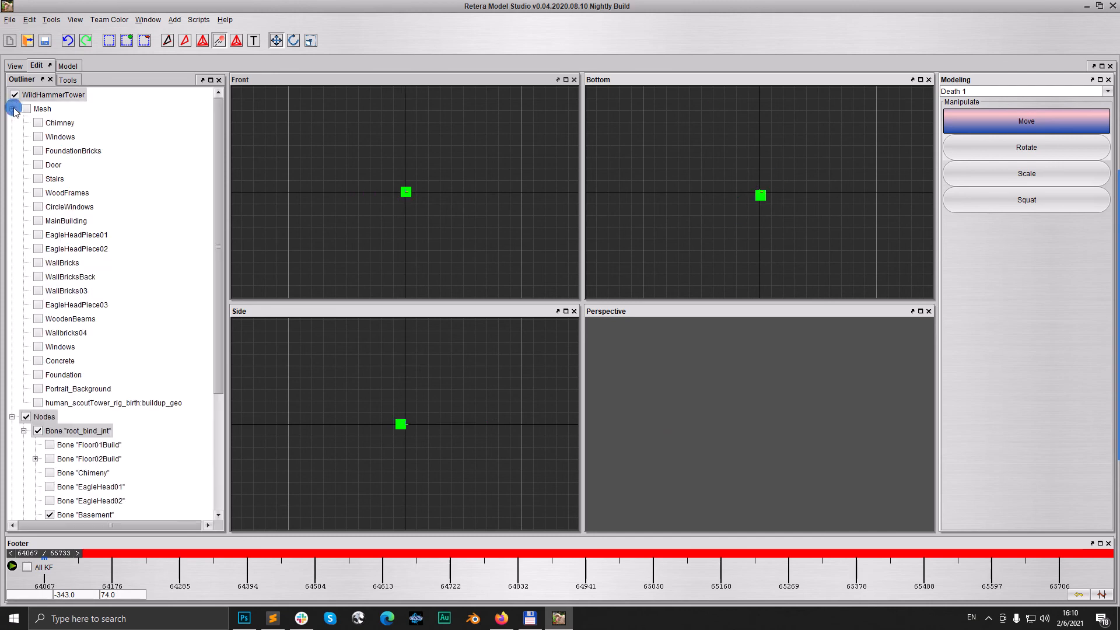
pyautogui.click(26, 109)
pyautogui.click(37, 403)
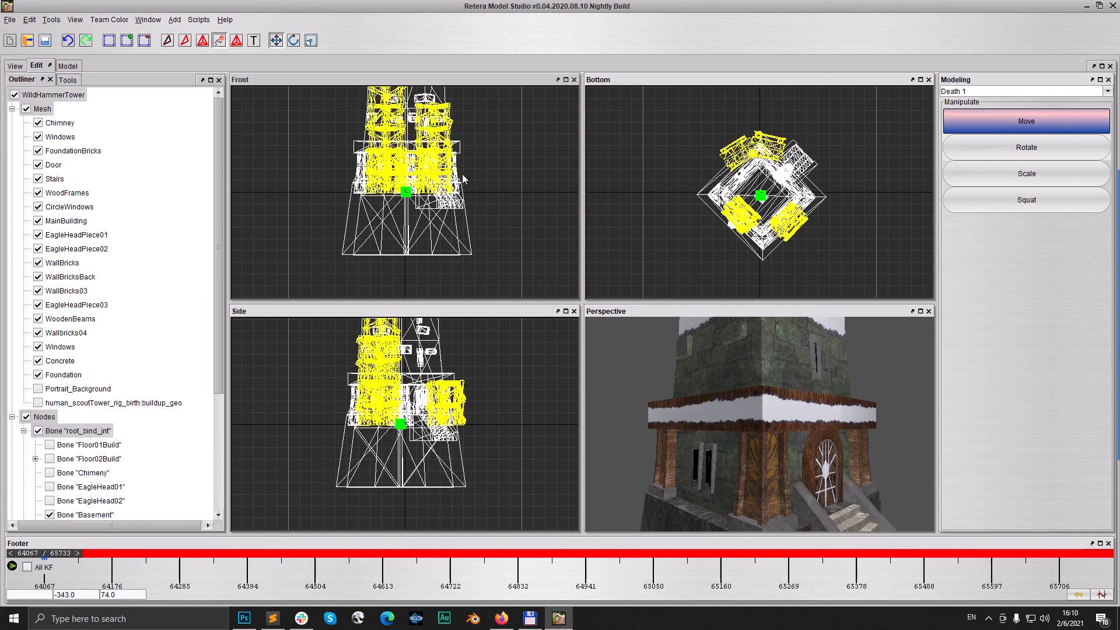
pyautogui.scroll(-2, 462, 174)
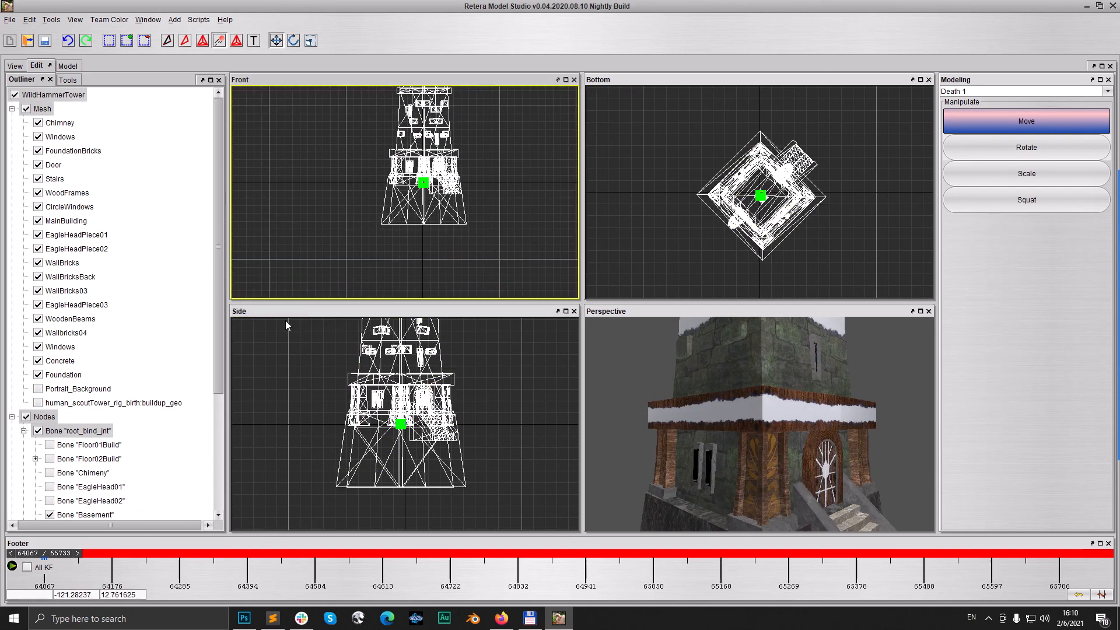
pyautogui.click(50, 444)
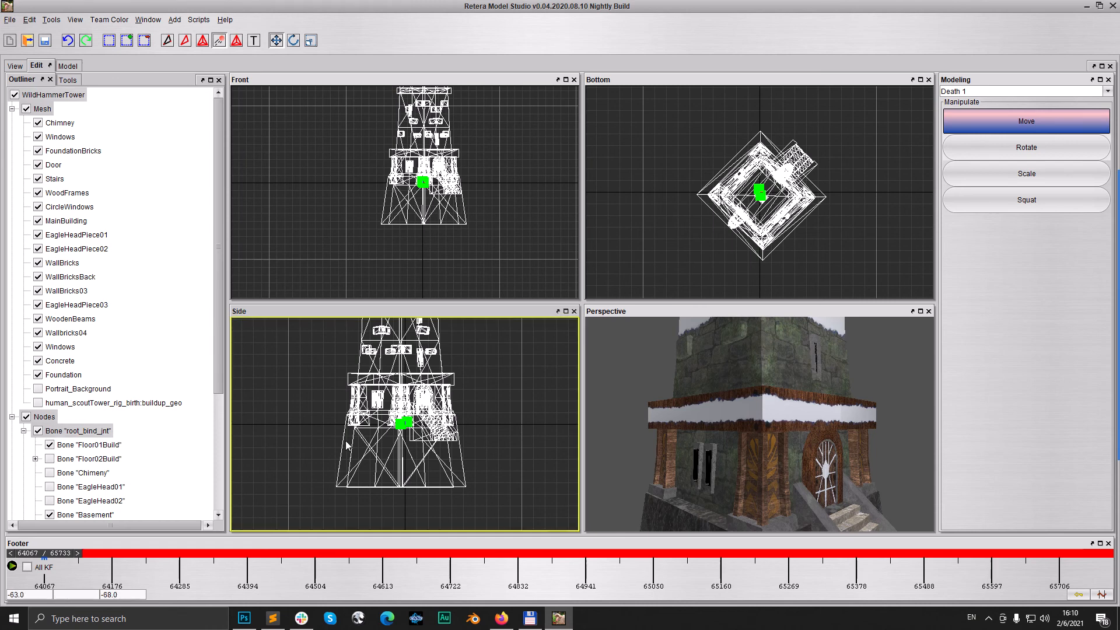
pyautogui.scroll(-2, 409, 417)
pyautogui.scroll(-2, 409, 417)
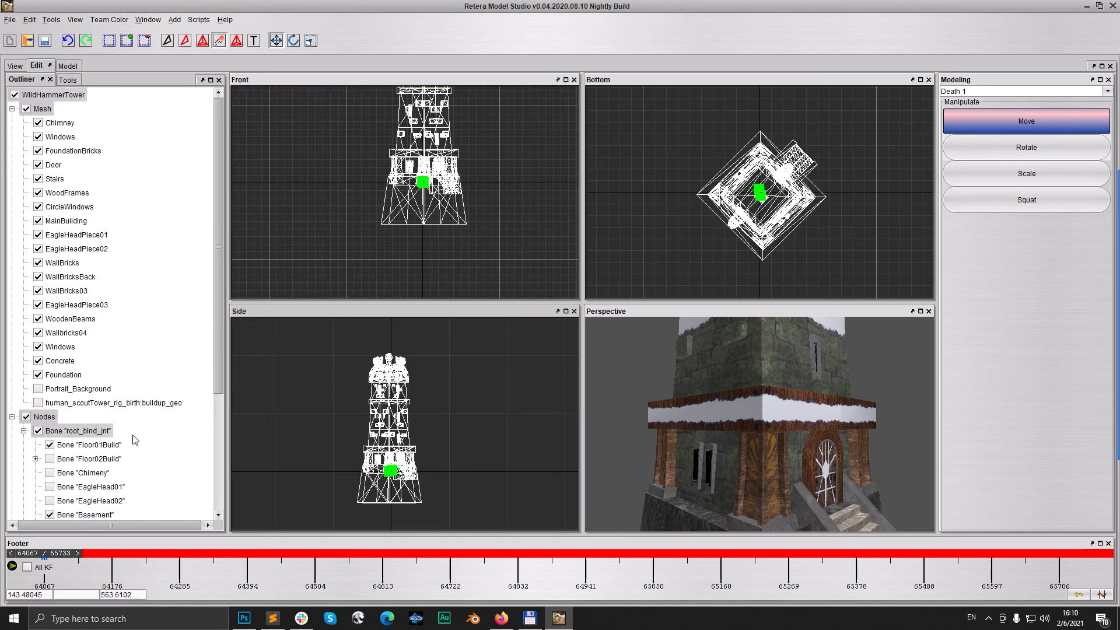
pyautogui.click(49, 444)
# Step: Display and select the Floor02Build bone, and advance the Death 1 timeline to its keyframe at frame 64833
pyautogui.click(36, 459)
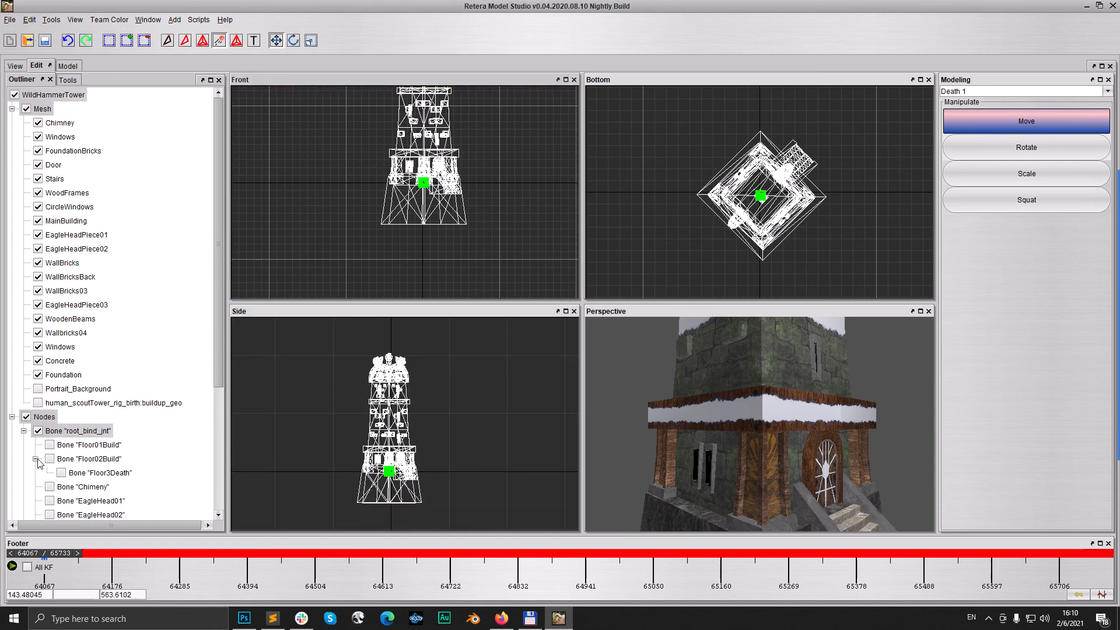
pyautogui.click(49, 458)
pyautogui.click(61, 473)
pyautogui.click(62, 473)
pyautogui.moveTo(408, 107); pyautogui.dragTo(451, 128)
pyautogui.click(353, 563)
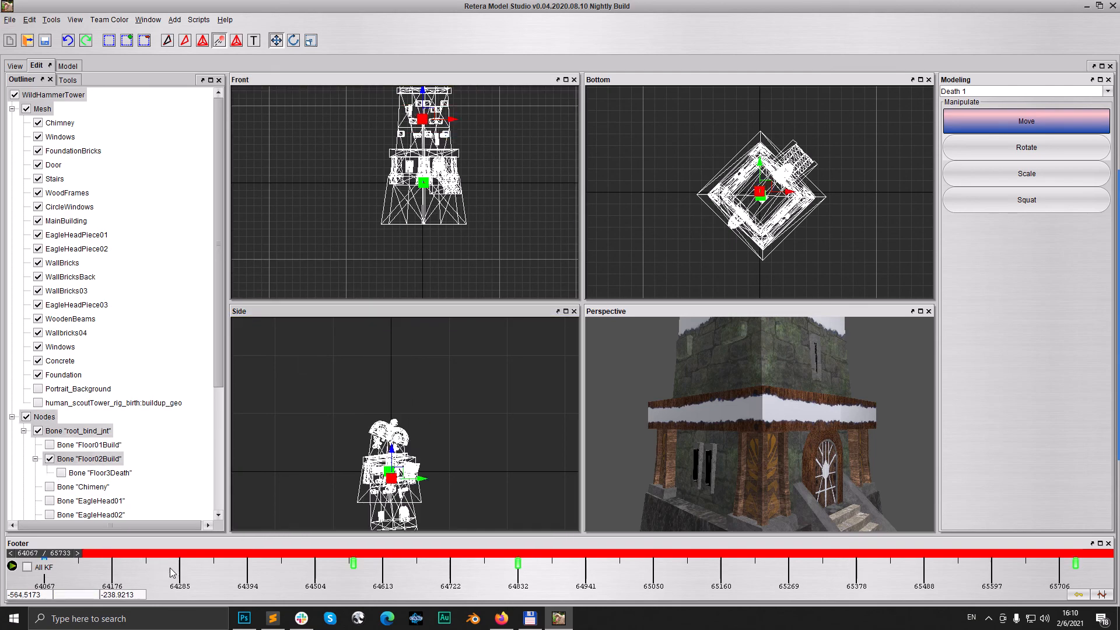
pyautogui.moveTo(851, 445); pyautogui.dragTo(800, 450)
pyautogui.press('Right')
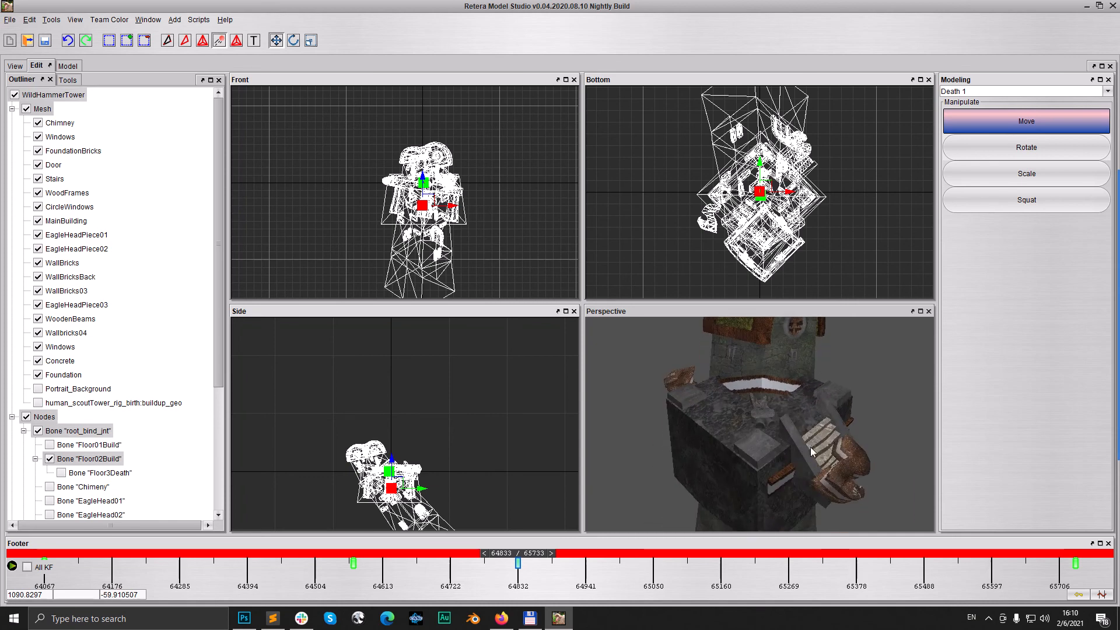
# Step: Hide the Floor02Build bone, select the Basement bone and move it slightly downward at frame 64833
pyautogui.click(50, 459)
pyautogui.scroll(-4, 58, 474)
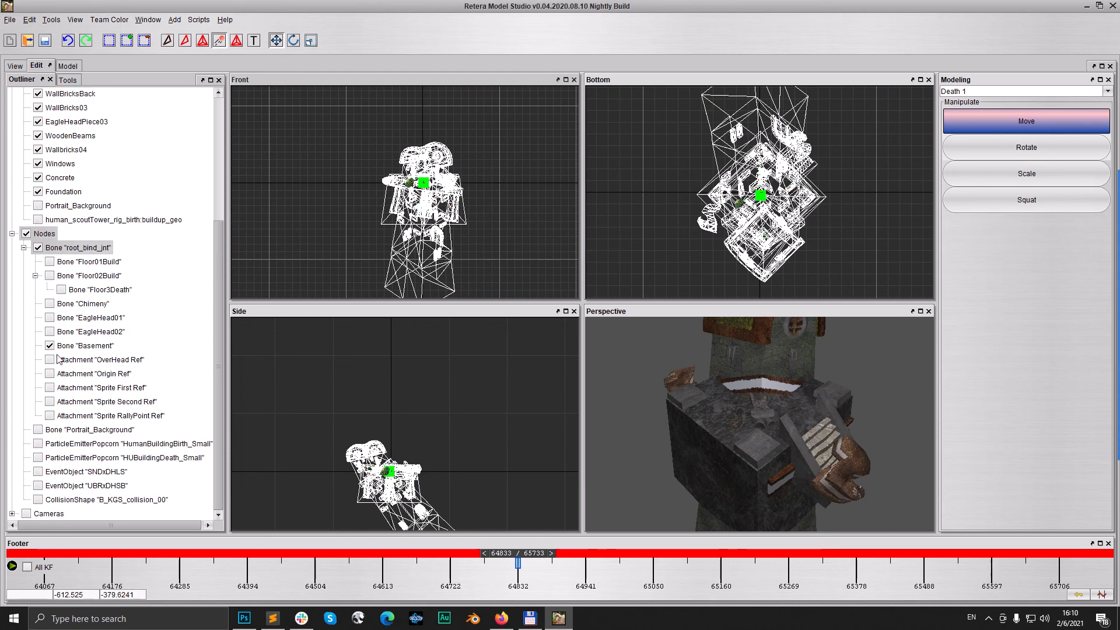
pyautogui.moveTo(395, 160); pyautogui.dragTo(472, 218)
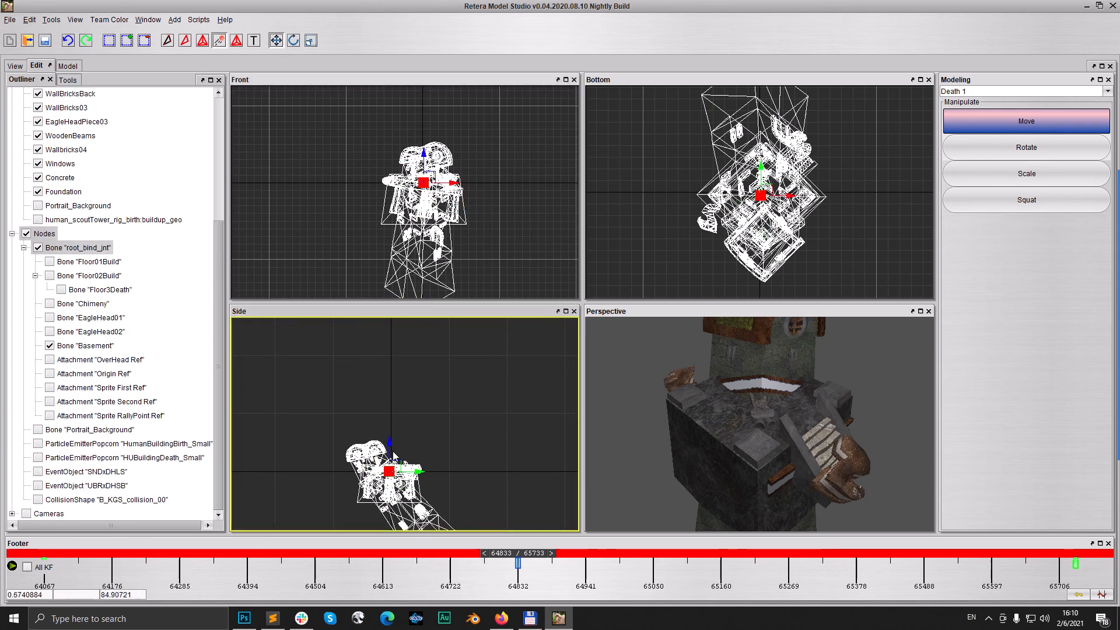
pyautogui.scroll(5, 400, 408)
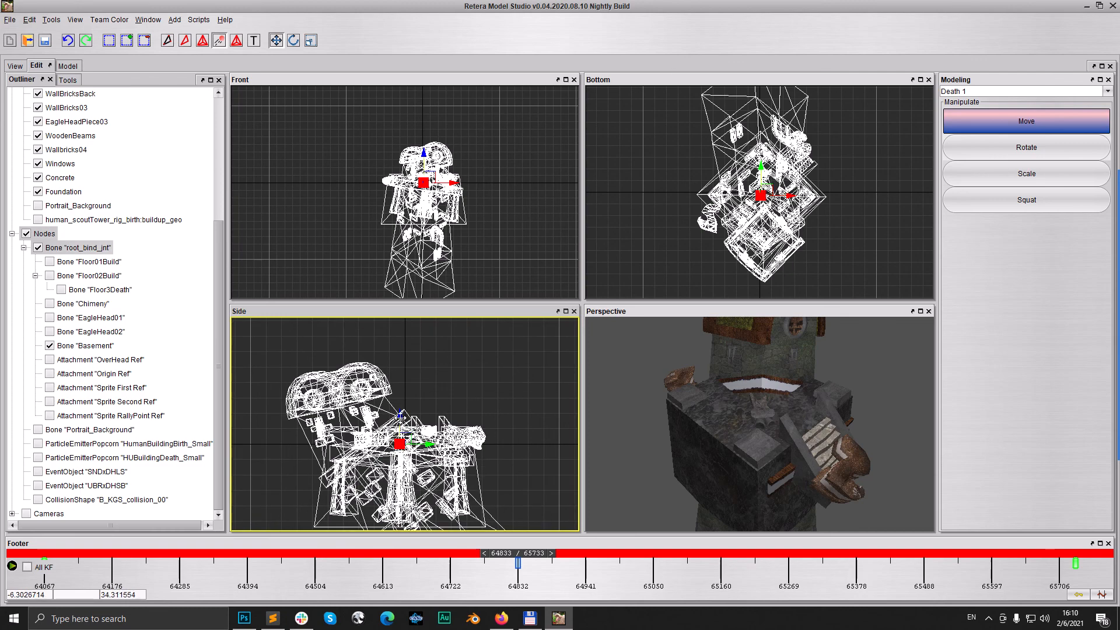
pyautogui.moveTo(400, 415); pyautogui.dragTo(402, 425)
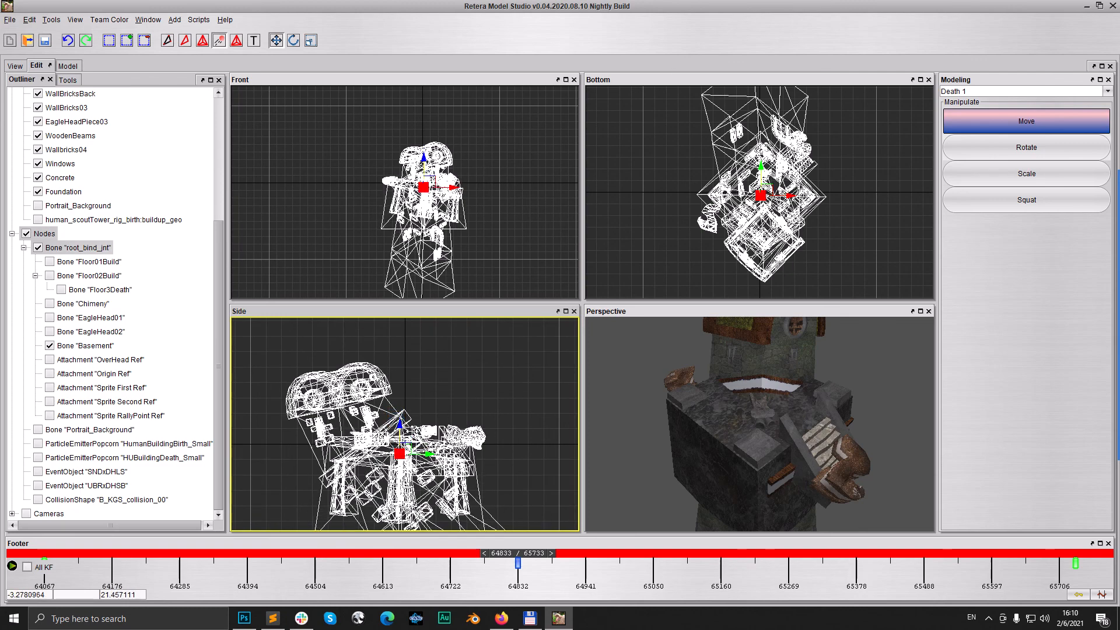
pyautogui.scroll(4, 399, 435)
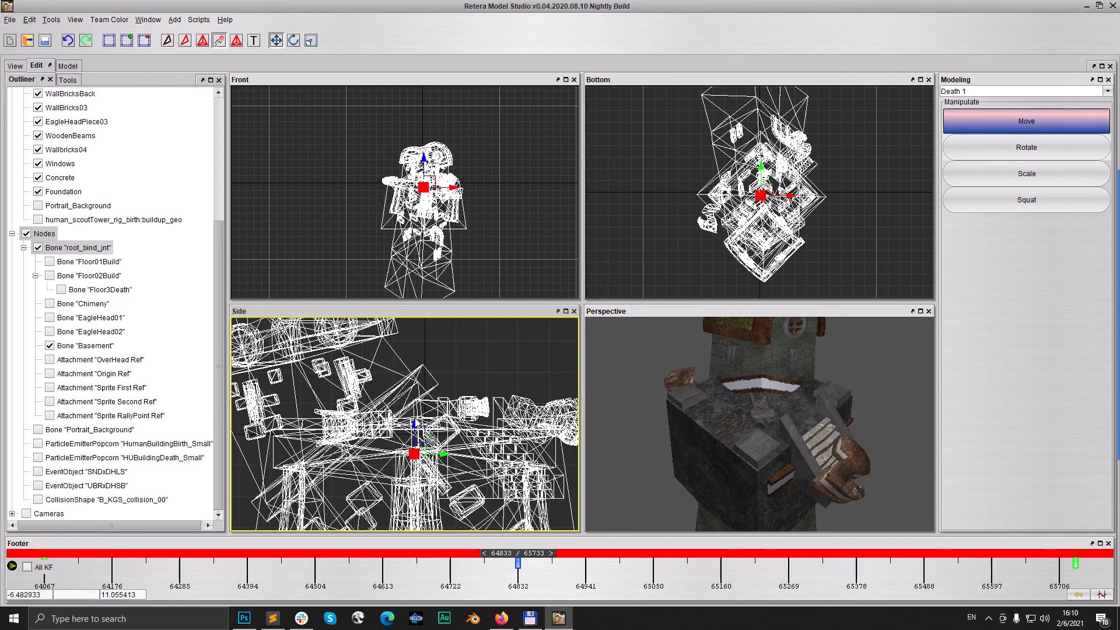
pyautogui.moveTo(407, 418); pyautogui.dragTo(410, 427)
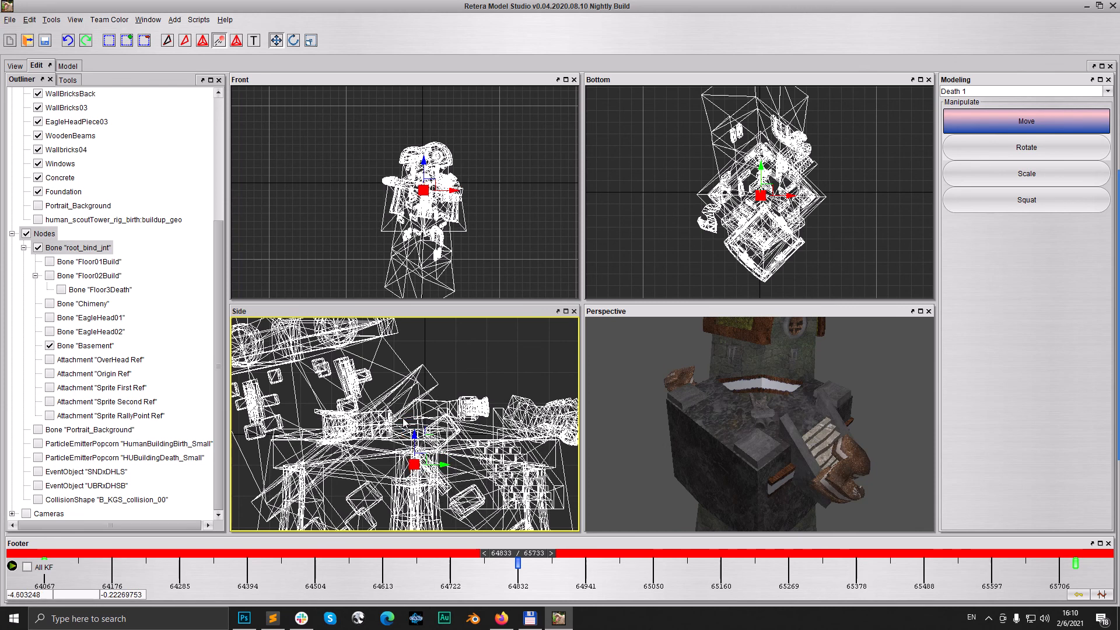
# Step: Rotate the Basement bone slightly in the Side view at frame 64833 and check the tilted foundation in perspective
pyautogui.press('e')
pyautogui.scroll(-2, 444, 435)
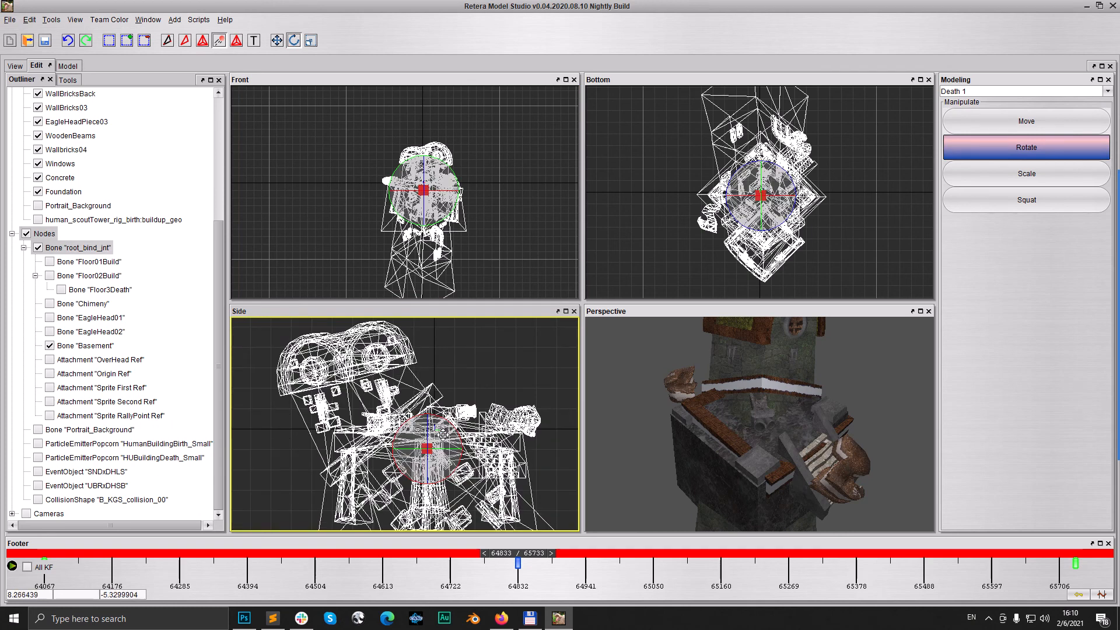
pyautogui.moveTo(454, 429); pyautogui.dragTo(440, 413)
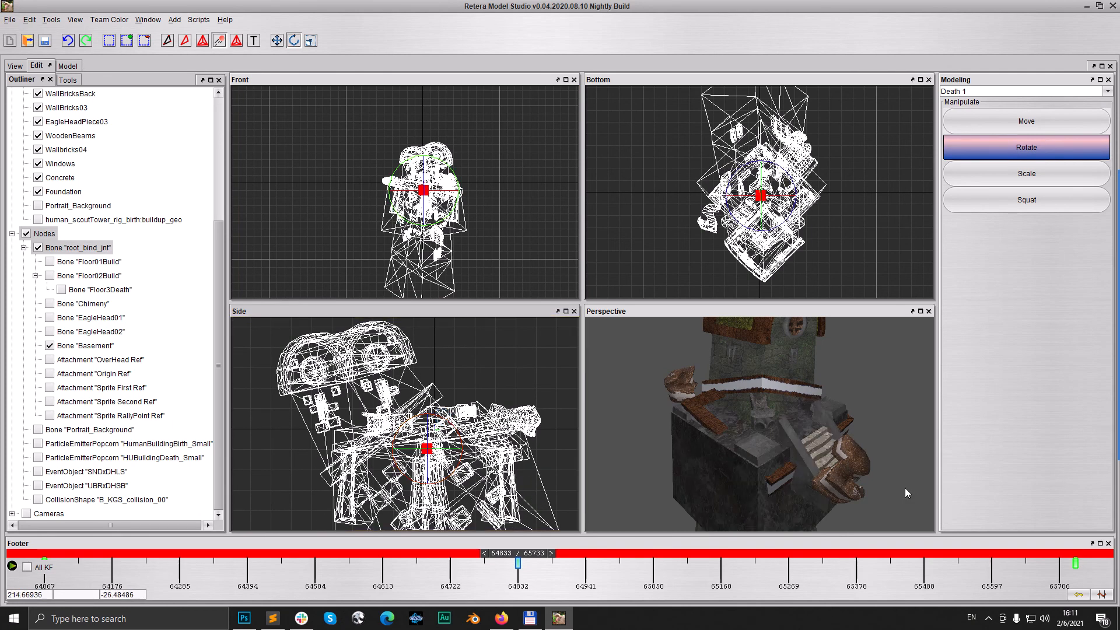
pyautogui.moveTo(904, 488); pyautogui.dragTo(857, 487, button='middle')
pyautogui.scroll(-3, 814, 451)
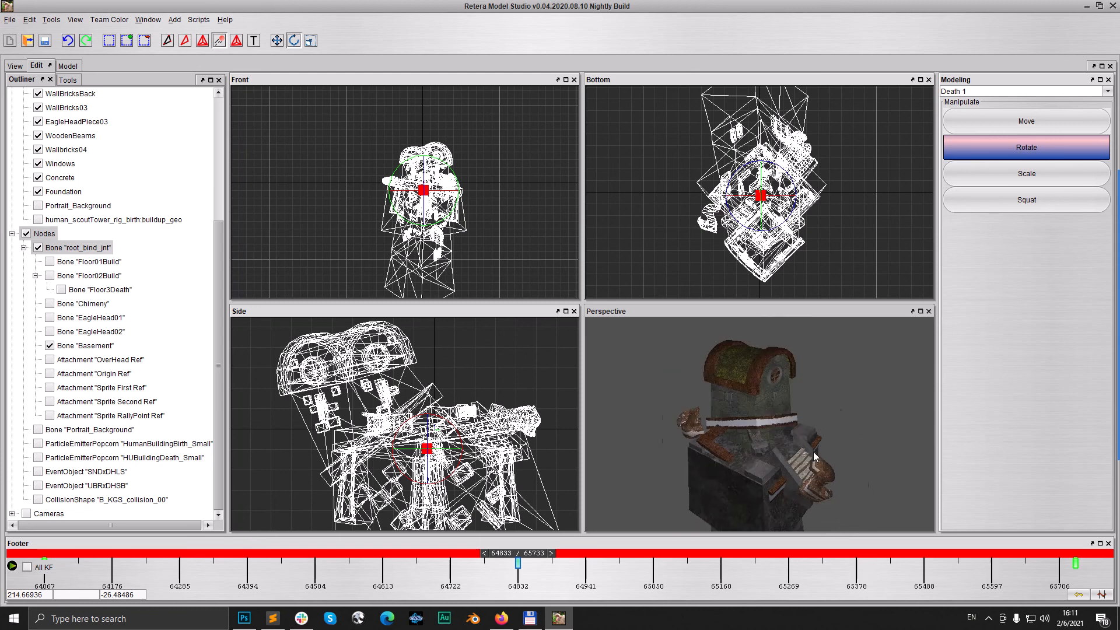
# Step: Copy the Basement bone's keyframe at frame 64833 and paste it onto the final Death 1 keyframe at 65733
pyautogui.rightClick(516, 561)
pyautogui.click(538, 572)
pyautogui.press('Right')
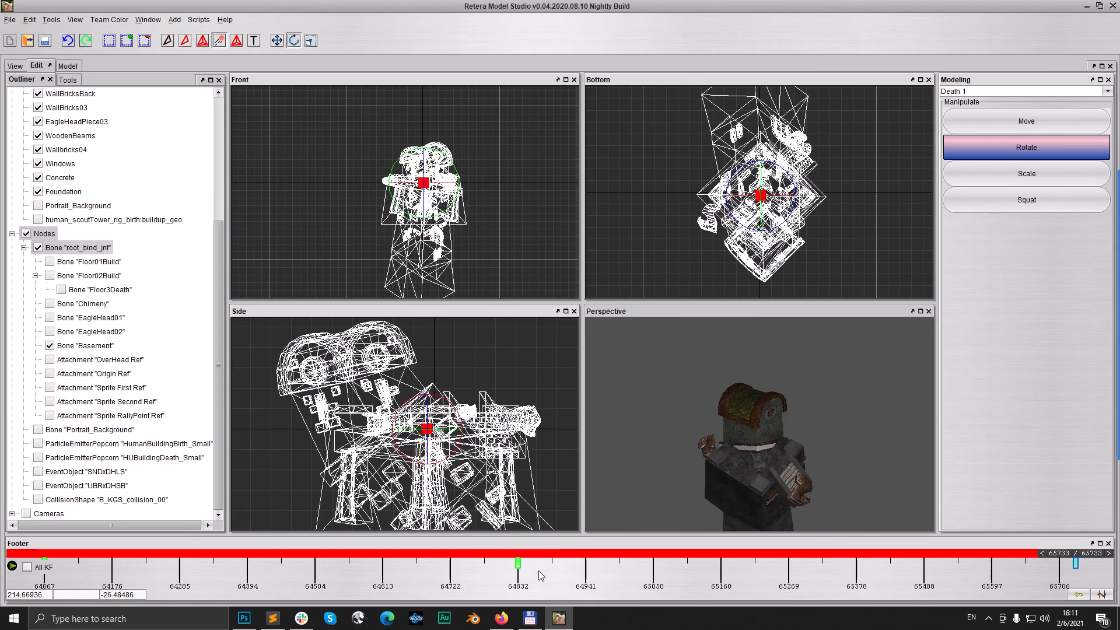
pyautogui.hotkey('ctrl', 'v')
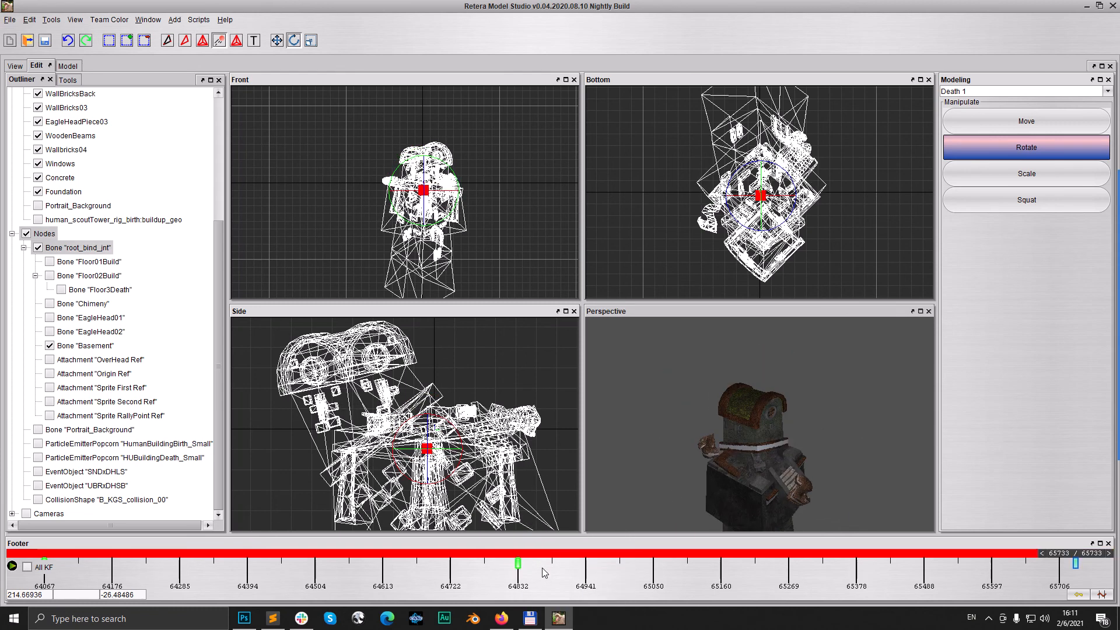
# Step: Rewind the timeline to frame 64067 and preview the Death 1 animation in the model viewer
pyautogui.click(517, 563)
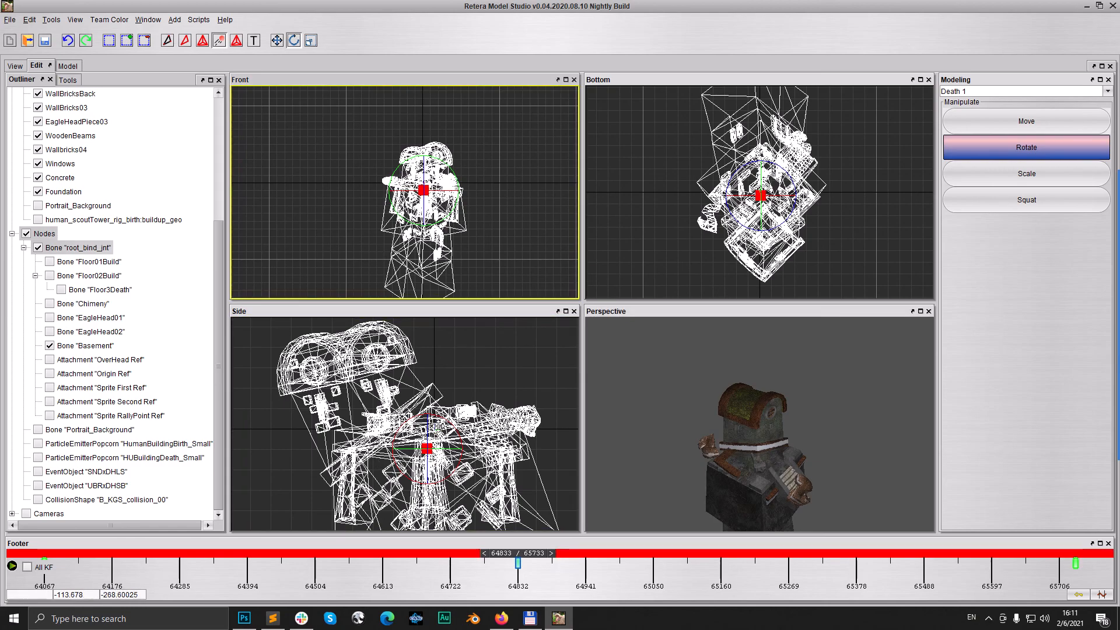
pyautogui.moveTo(523, 553); pyautogui.dragTo(8, 560)
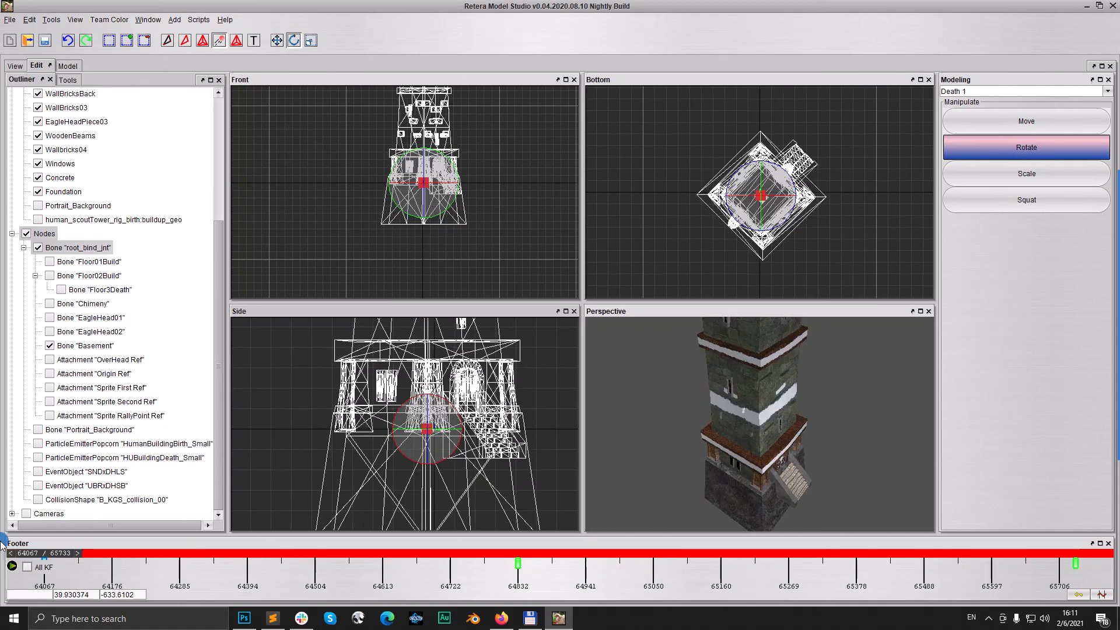
pyautogui.click(12, 66)
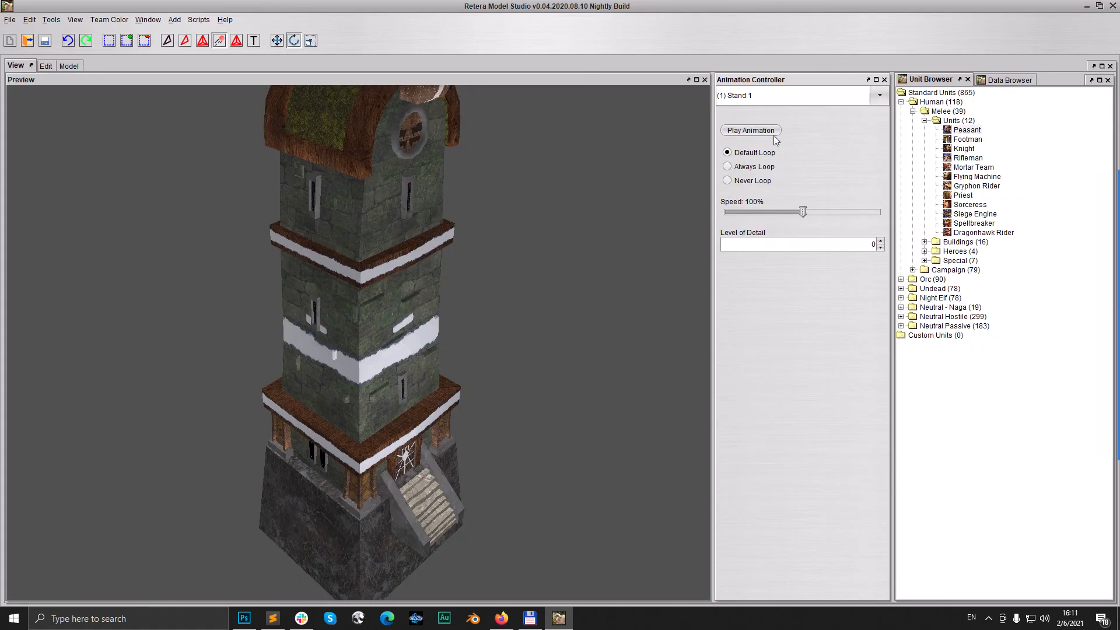
pyautogui.click(751, 97)
pyautogui.click(744, 145)
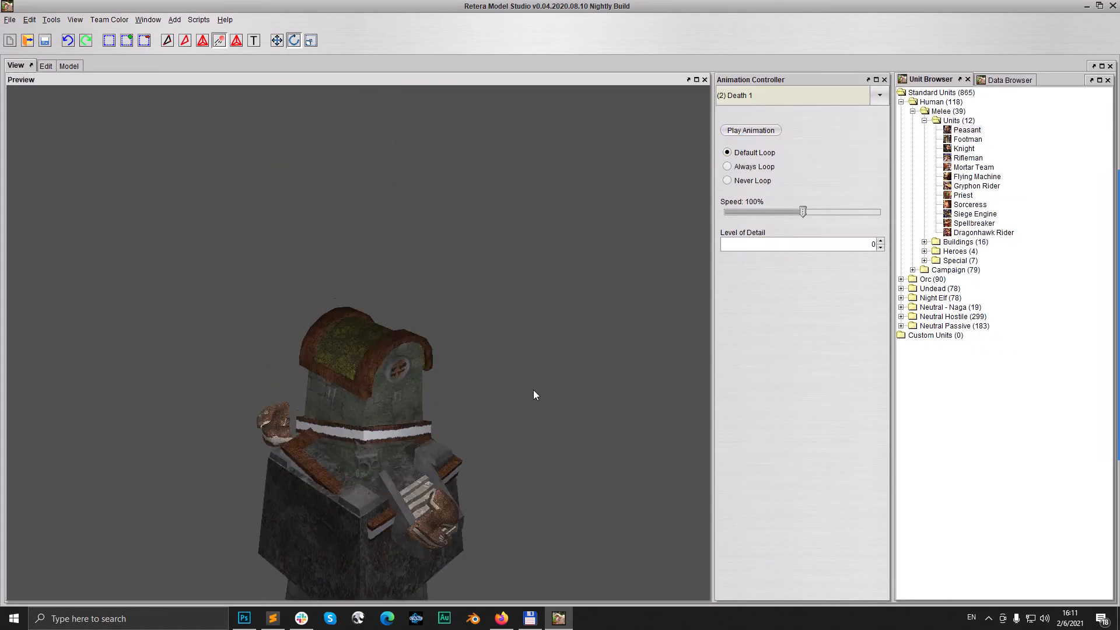
pyautogui.moveTo(439, 444)
pyautogui.mouseDown()
pyautogui.moveTo(440, 430)
pyautogui.moveTo(482, 430)
pyautogui.moveTo(427, 447)
pyautogui.mouseUp()
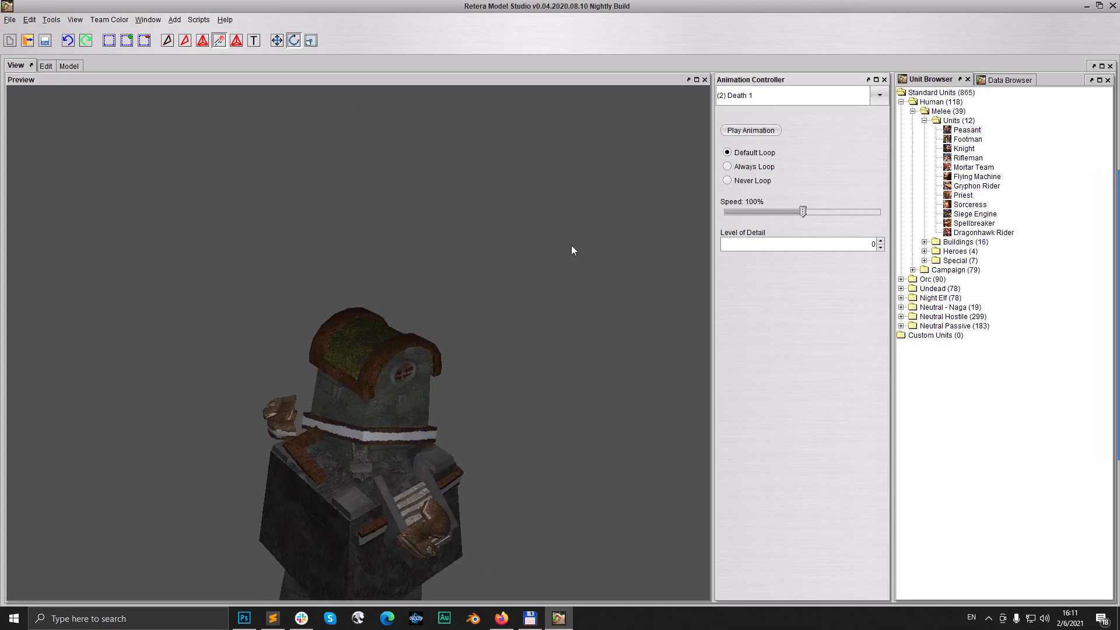
# Step: Display the Floor01Build, Floor02Build, Floor3Death, Chimeny, EagleHead01 and EagleHead02 bones, and select them together with Basement for moving
pyautogui.click(47, 68)
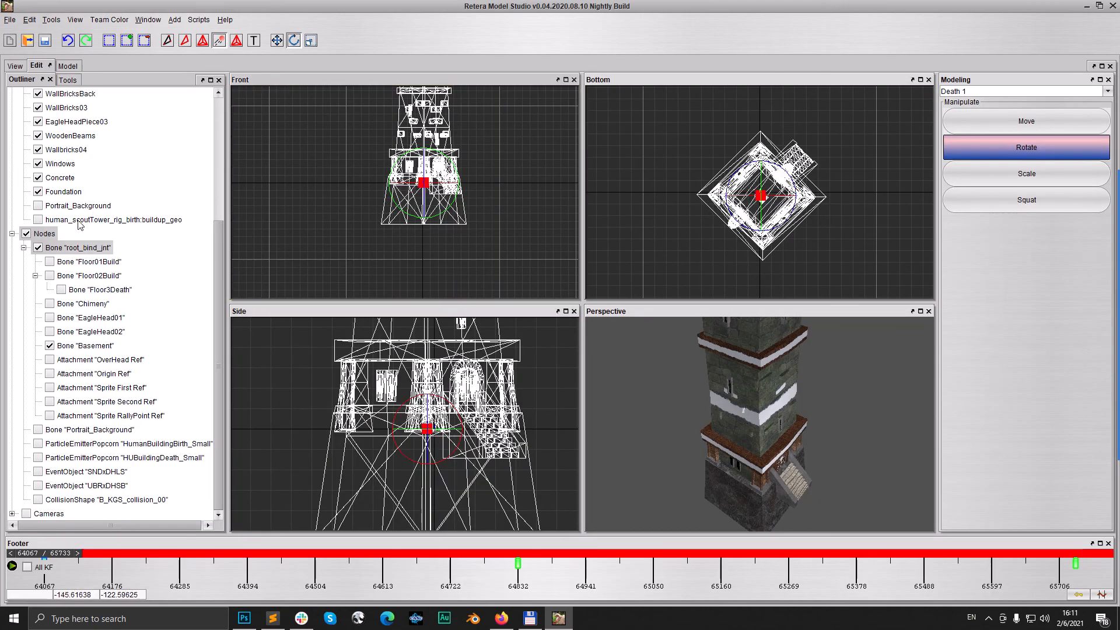
pyautogui.click(49, 262)
pyautogui.click(50, 276)
pyautogui.click(61, 290)
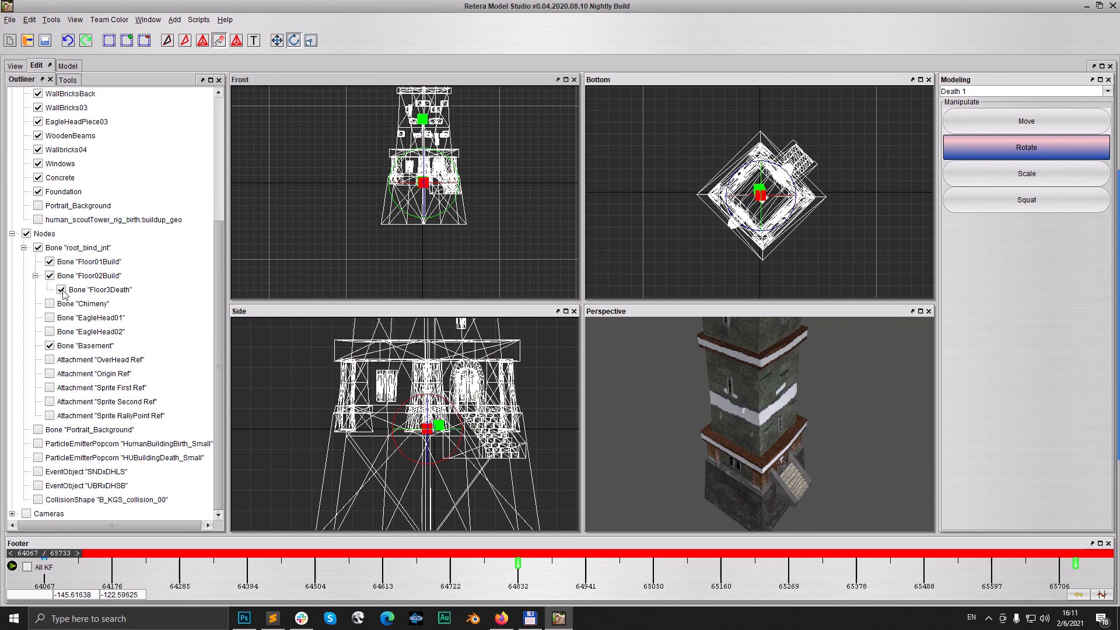
pyautogui.click(50, 318)
pyautogui.click(49, 331)
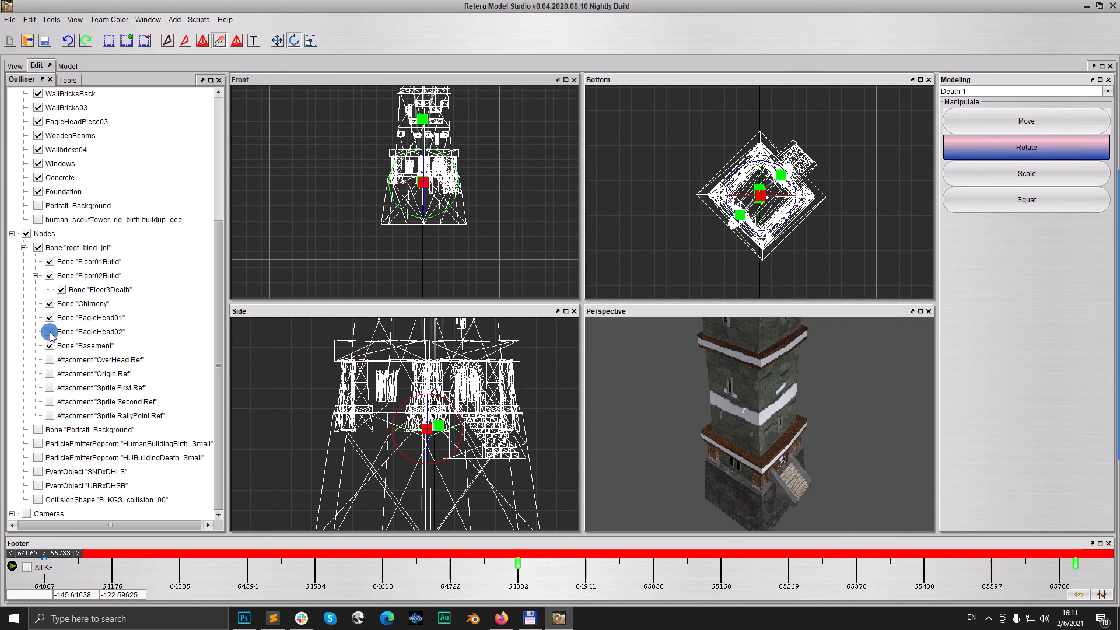
pyautogui.scroll(-5, 421, 186)
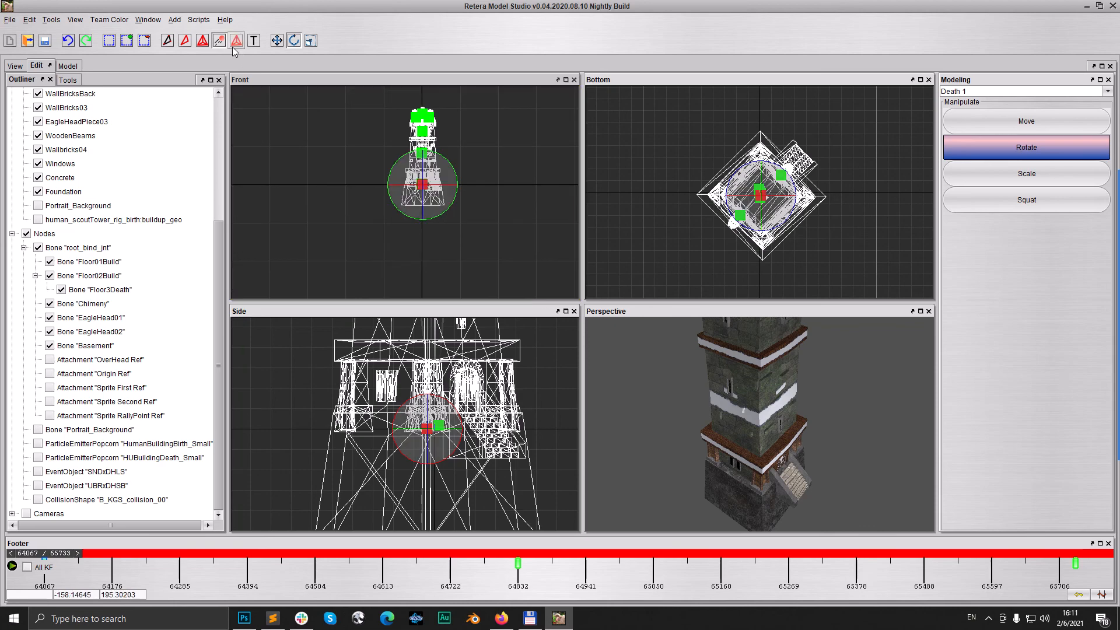
pyautogui.click(277, 41)
pyautogui.moveTo(367, 123); pyautogui.dragTo(355, 166, button='middle')
pyautogui.moveTo(357, 140); pyautogui.dragTo(496, 309)
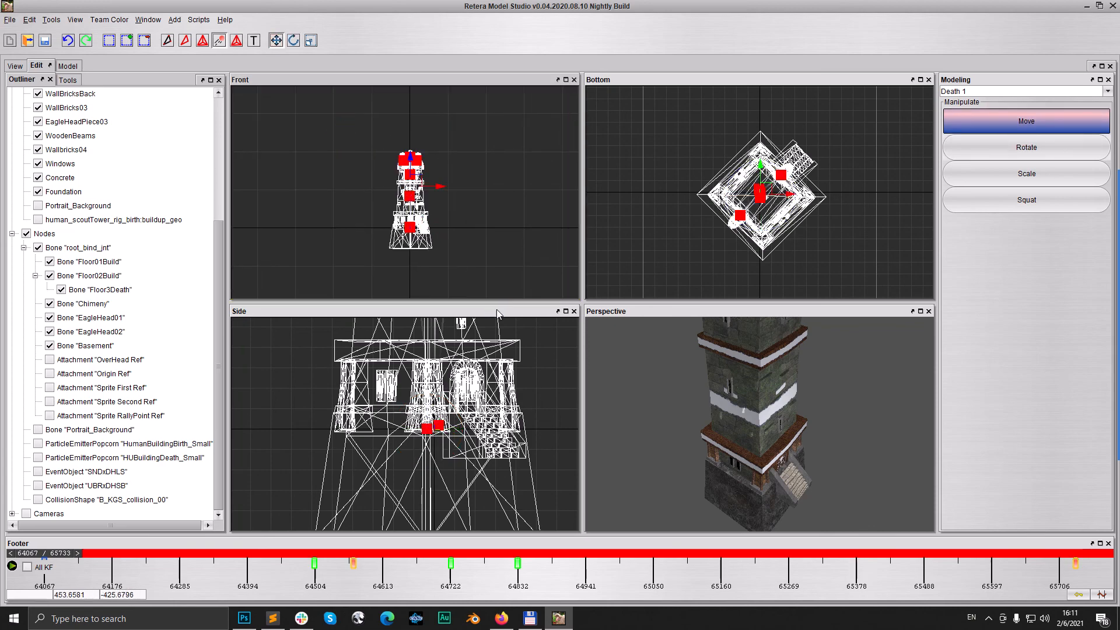
# Step: Advance to the last Death 1 keyframe at 65733 and copy the keyframes of all selected bones
pyautogui.press('Right')
pyautogui.press('Right')
pyautogui.press('Right')
pyautogui.press('Right')
pyautogui.press('Right')
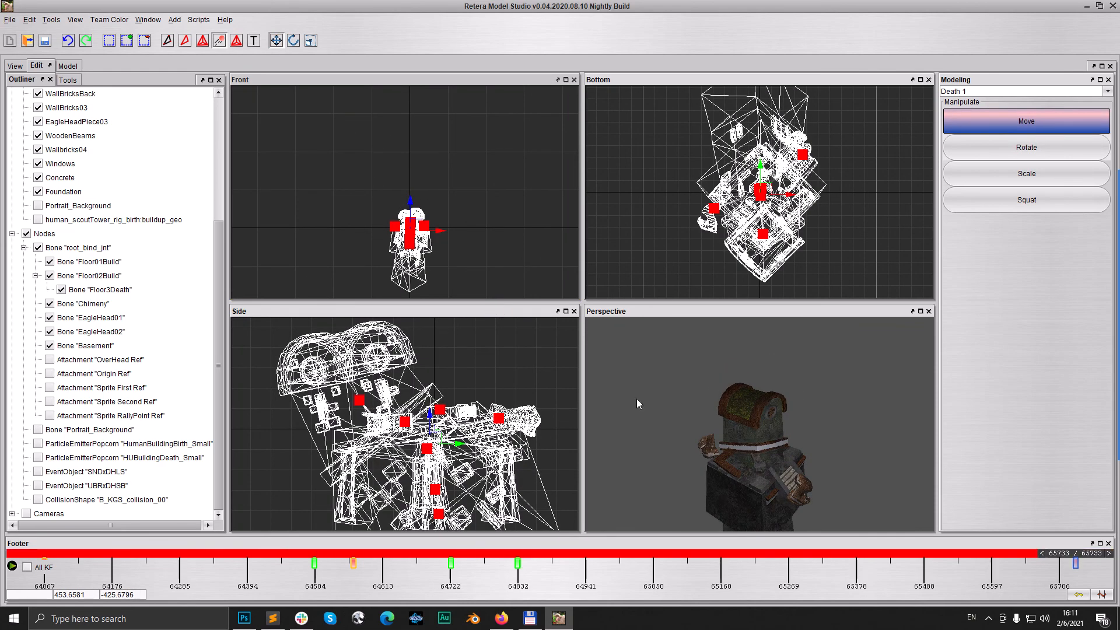
pyautogui.moveTo(792, 435); pyautogui.dragTo(751, 411, button='middle')
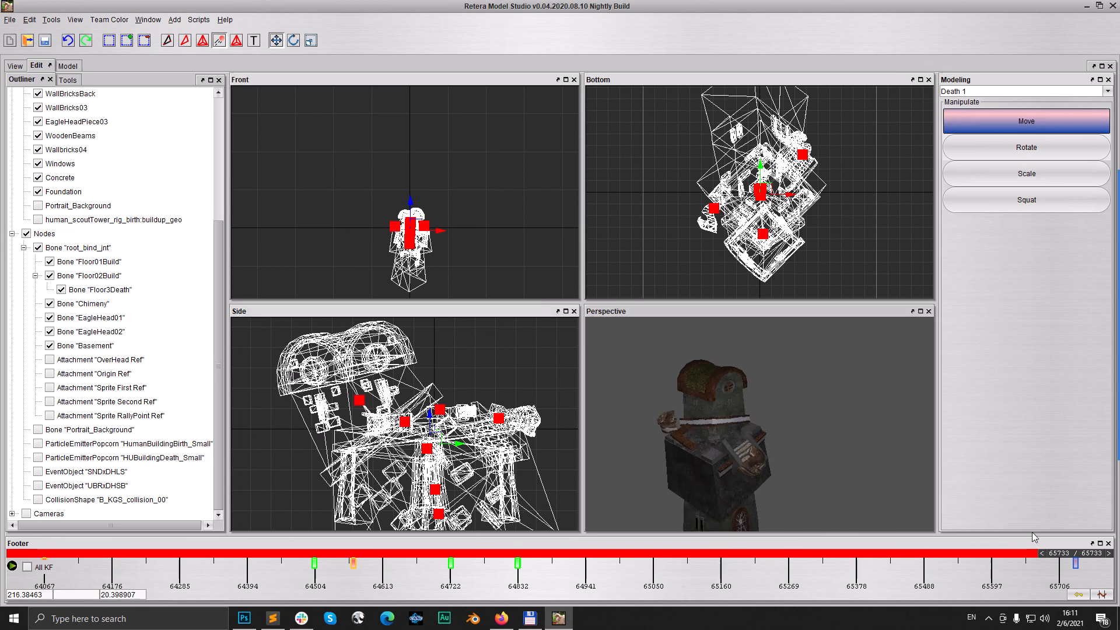
pyautogui.rightClick(1076, 564)
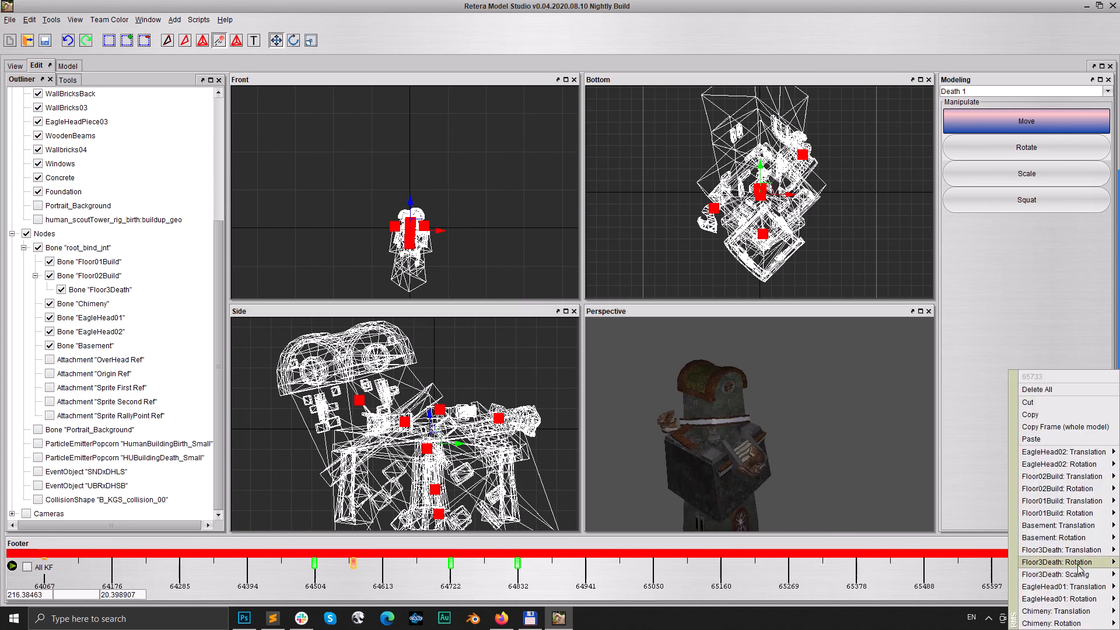
pyautogui.click(1044, 415)
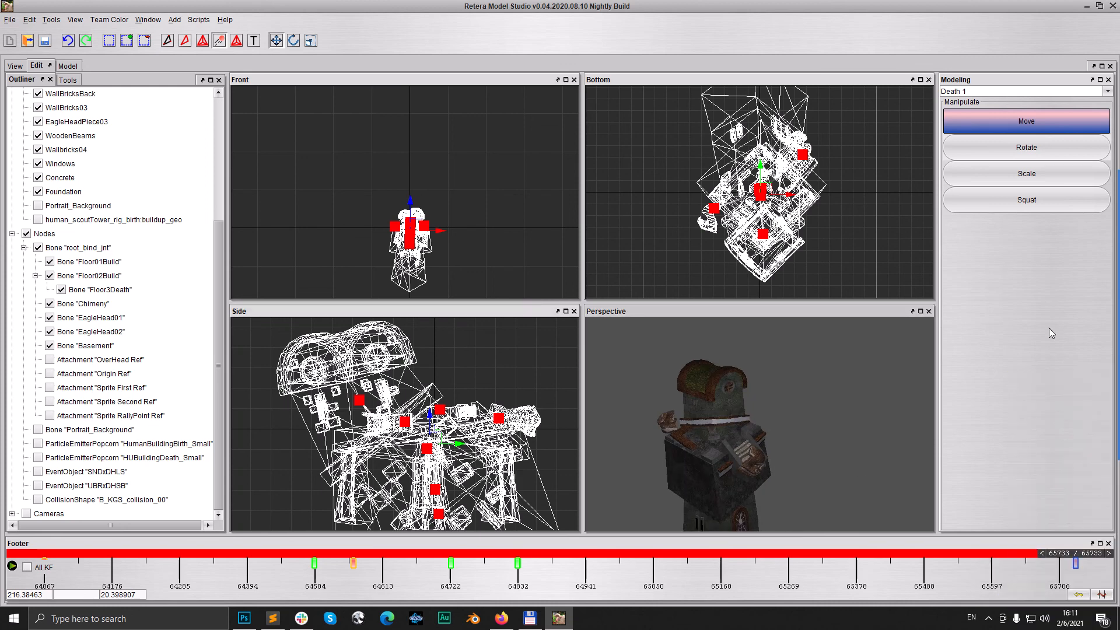
# Step: Switch to the Decay sequence and paste the collapsed pose at its first frame 65767 and last frame 125767
pyautogui.click(1108, 92)
pyautogui.click(980, 146)
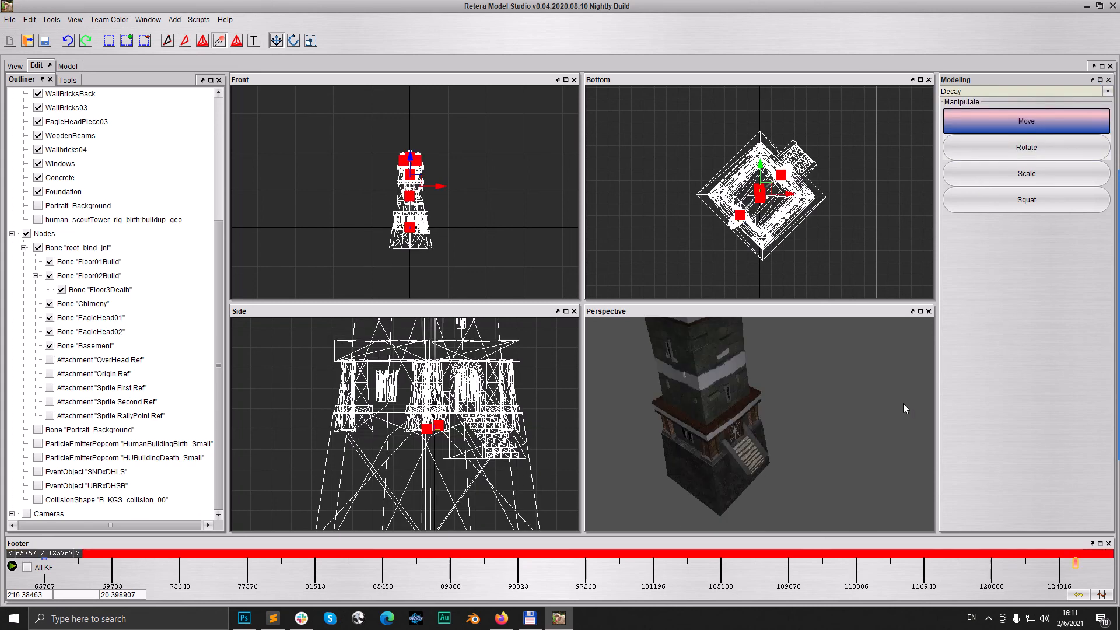
pyautogui.hotkey('ctrl', 'v')
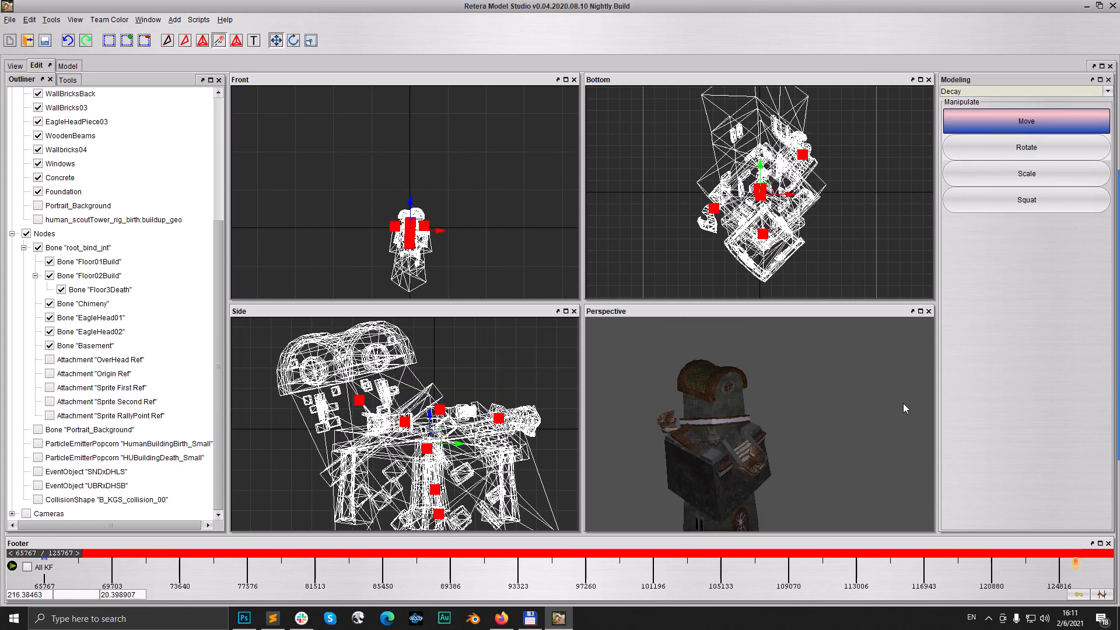
pyautogui.press('Right')
pyautogui.hotkey('ctrl', 'v')
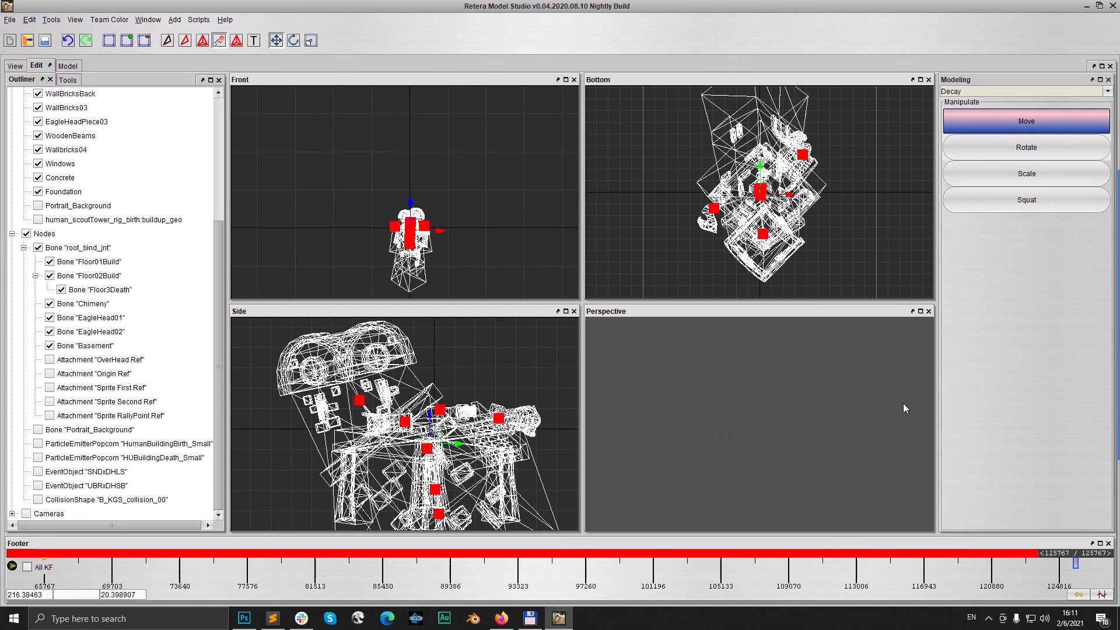
# Step: Replay the Death 1 animation in the model preview
pyautogui.click(15, 66)
pyautogui.click(752, 131)
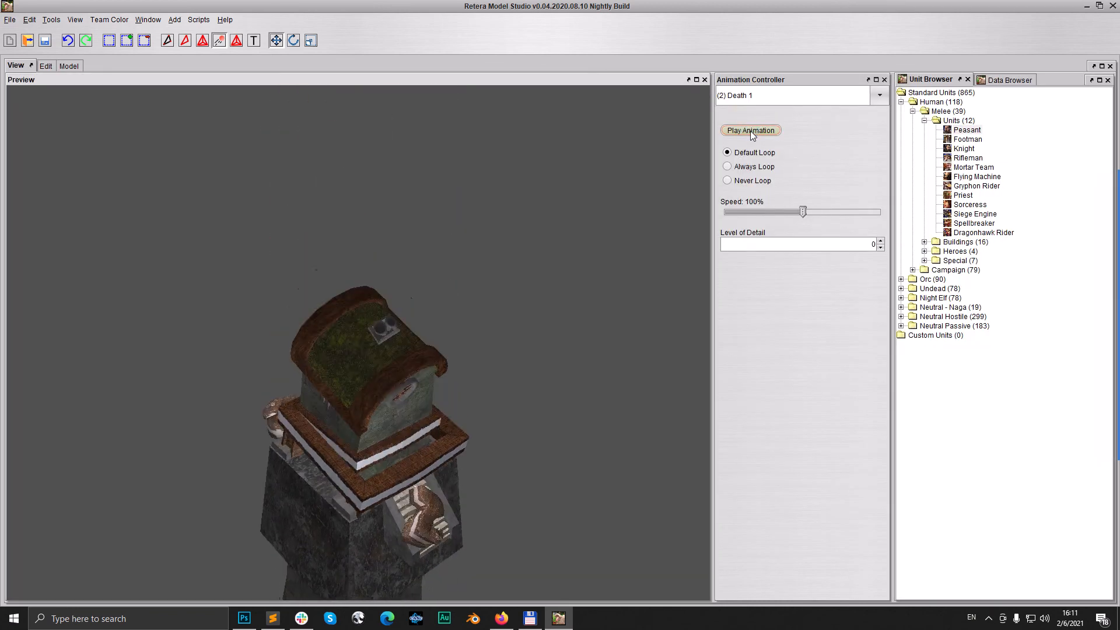
# Step: Preview the Decay, Birth and Stand 1 animations on the tower model
pyautogui.click(741, 95)
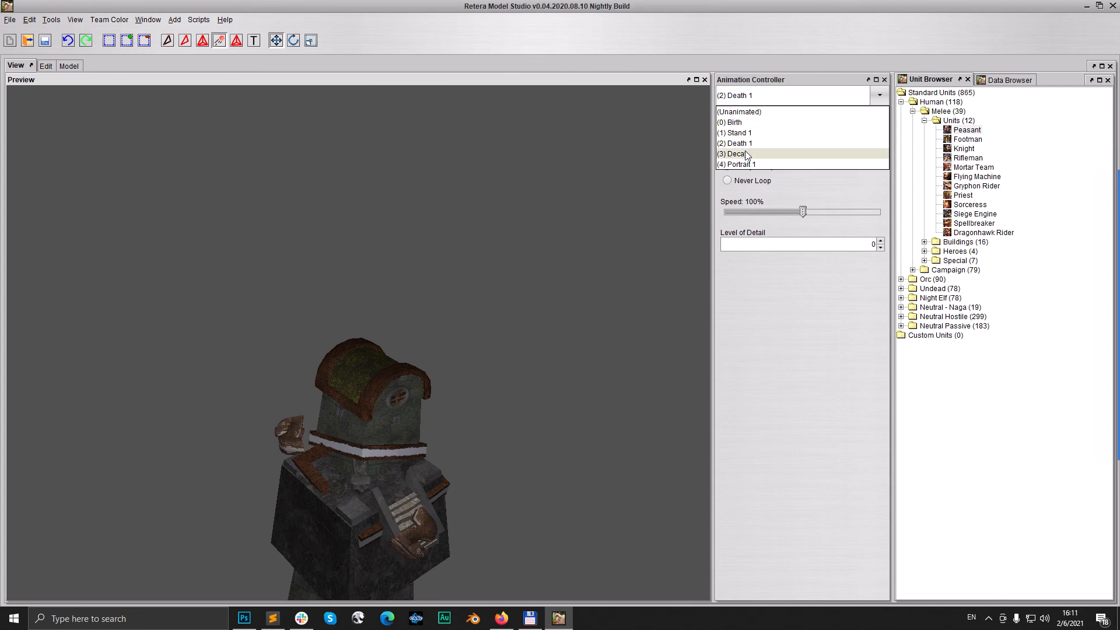
pyautogui.click(745, 151)
pyautogui.moveTo(540, 388); pyautogui.dragTo(450, 440, button='right')
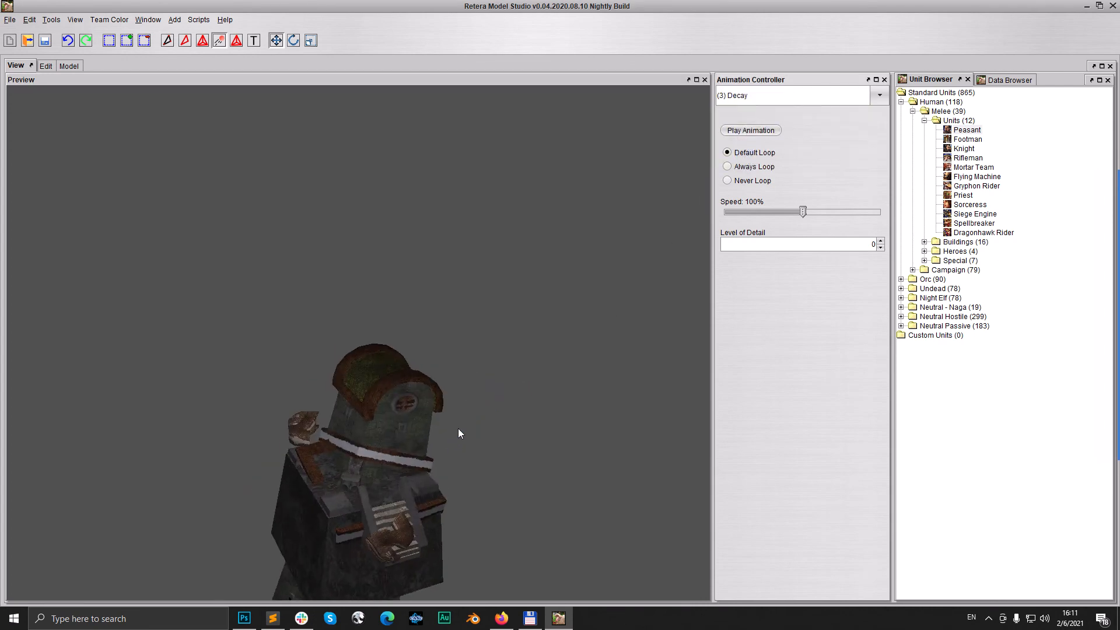
pyautogui.click(773, 98)
pyautogui.click(758, 123)
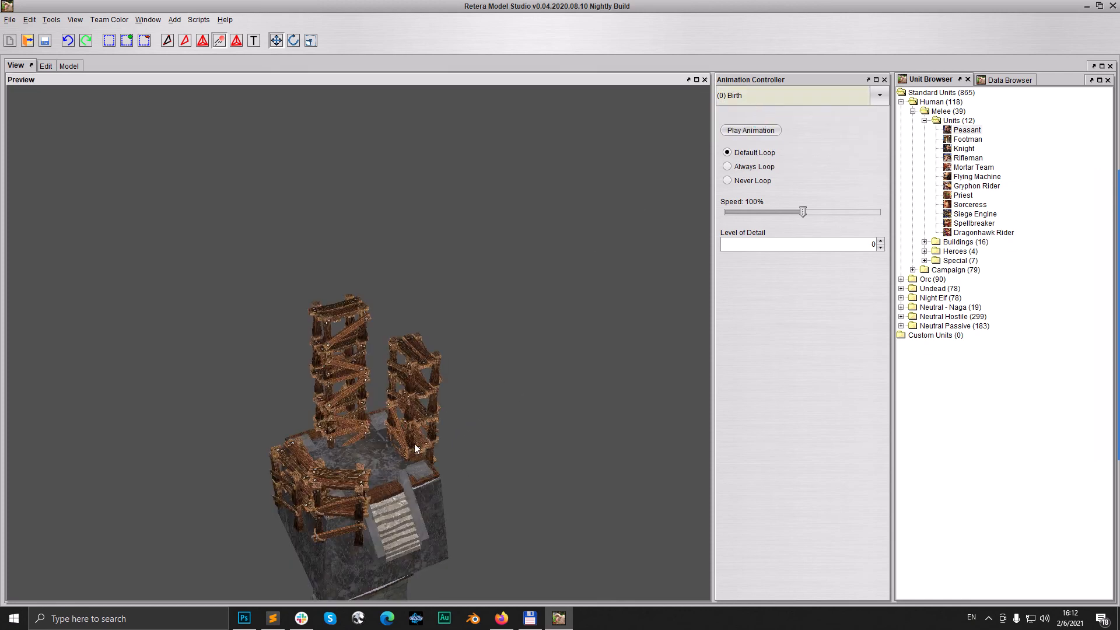
pyautogui.click(751, 98)
pyautogui.click(754, 127)
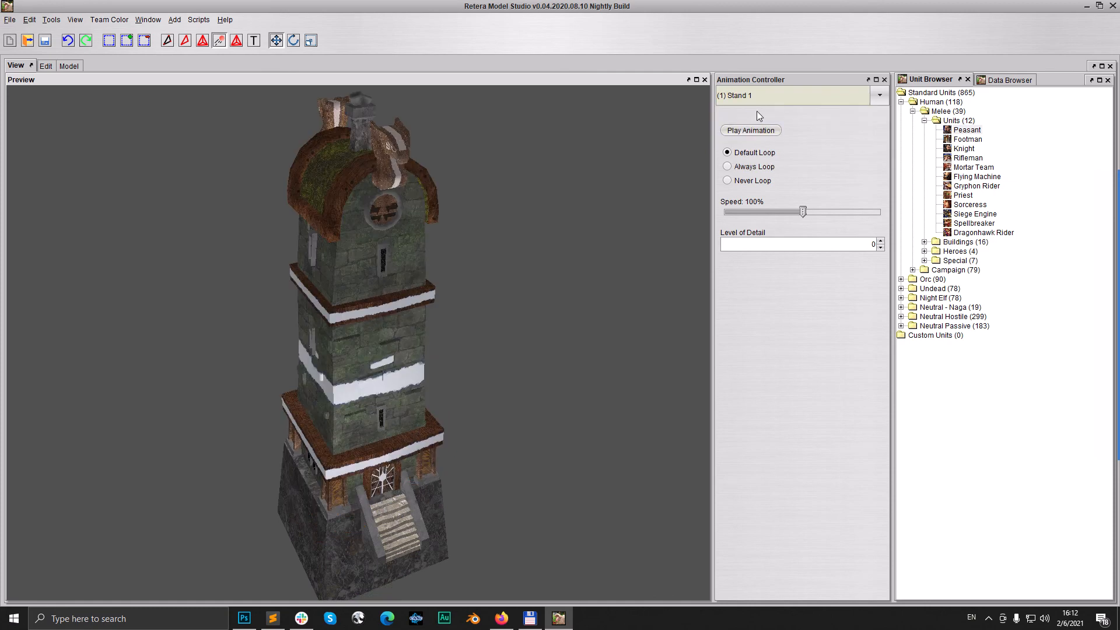
# Step: Preview the Death 1, Decay and Portrait 1 animations, and return the preview to Stand 1
pyautogui.scroll(-3, 443, 350)
pyautogui.click(746, 95)
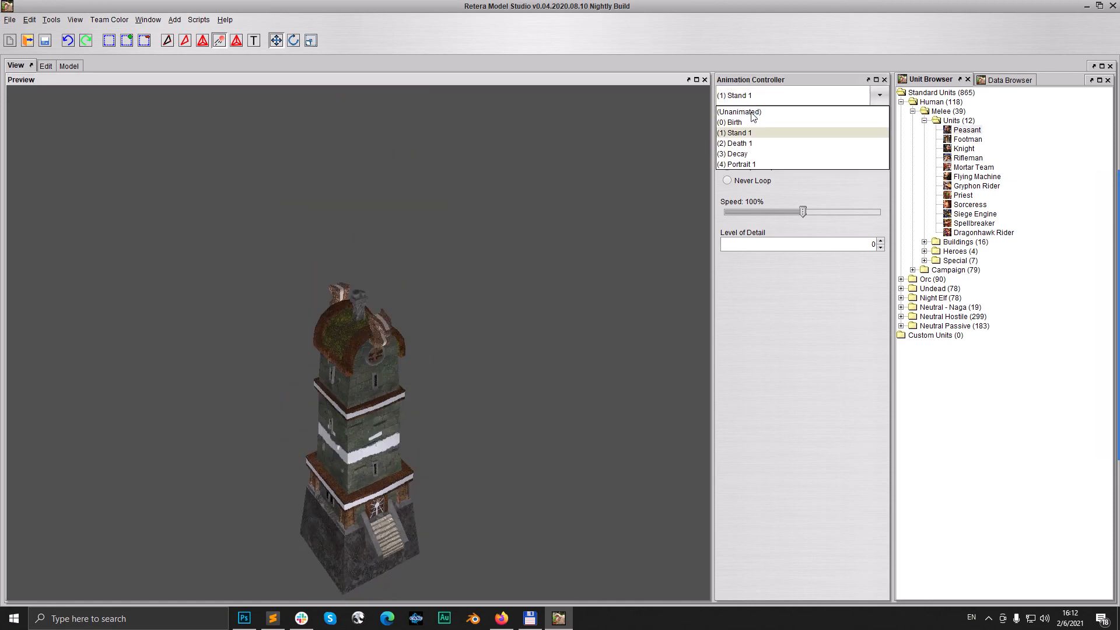
pyautogui.click(751, 146)
pyautogui.click(755, 91)
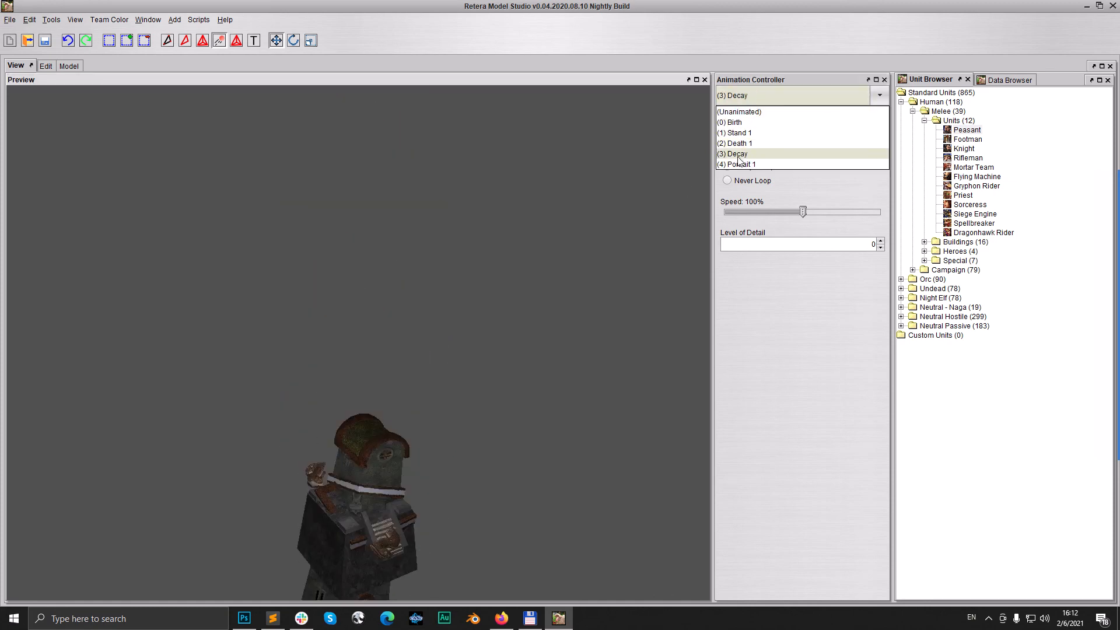
pyautogui.click(743, 154)
pyautogui.click(741, 96)
pyautogui.click(743, 166)
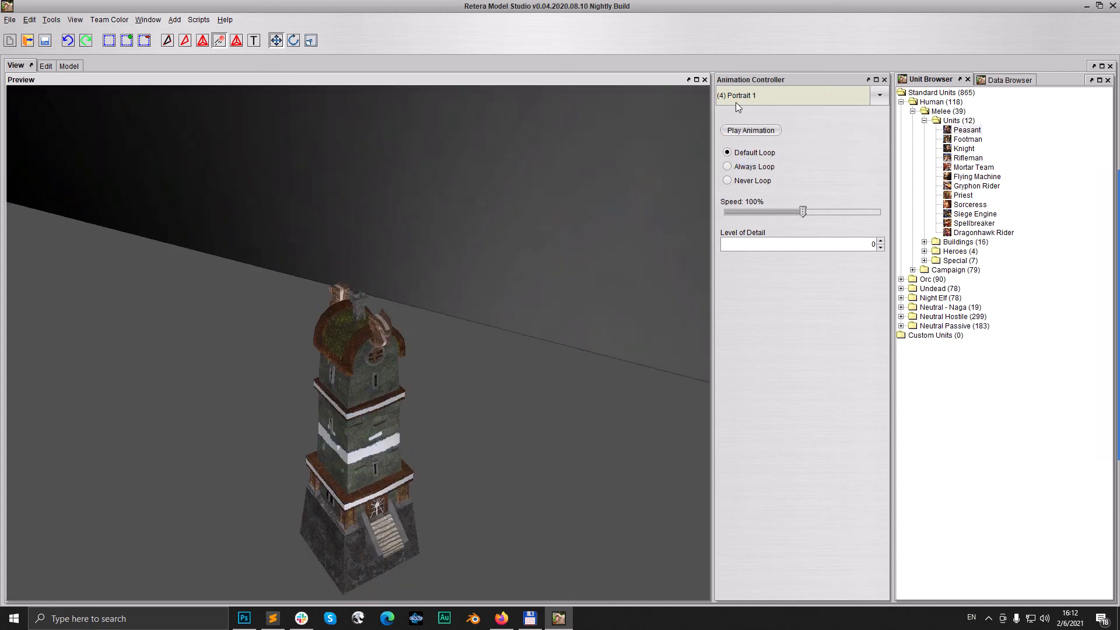
pyautogui.click(744, 96)
pyautogui.click(747, 131)
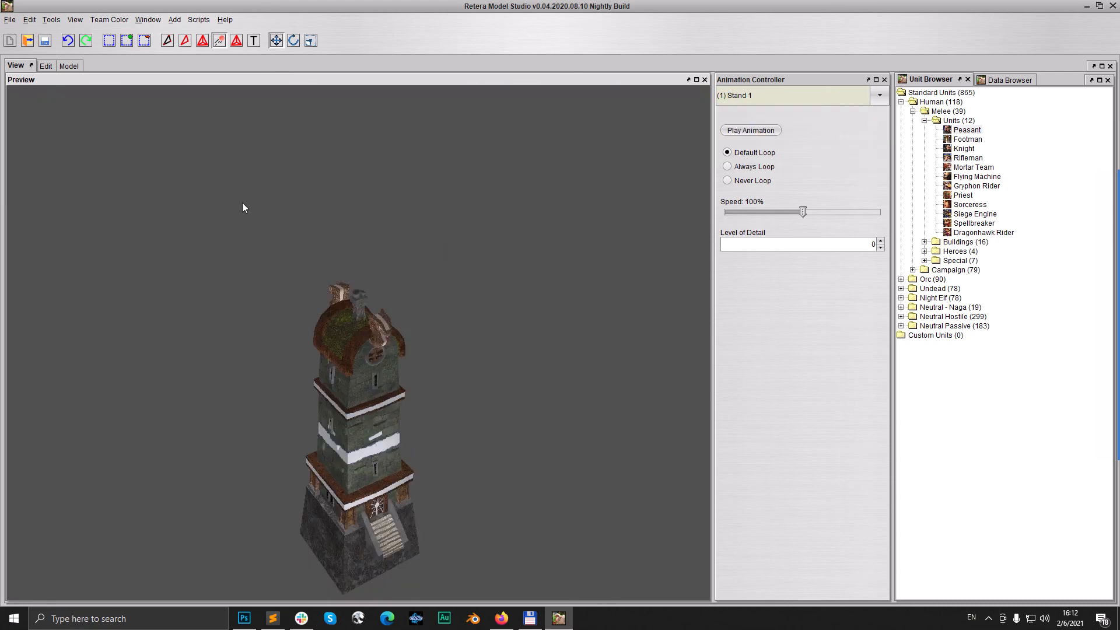
# Step: Return to the editing view, hide all meshes and nodes, and collapse both groups in the outliner
pyautogui.click(46, 67)
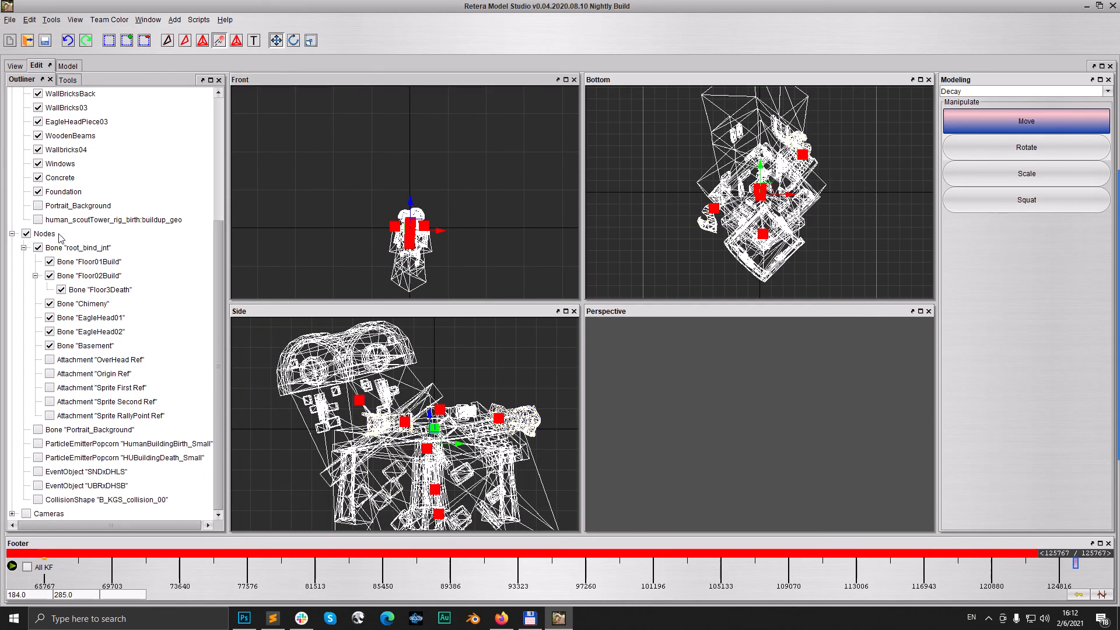
pyautogui.scroll(5, 60, 238)
pyautogui.click(26, 110)
pyautogui.click(12, 108)
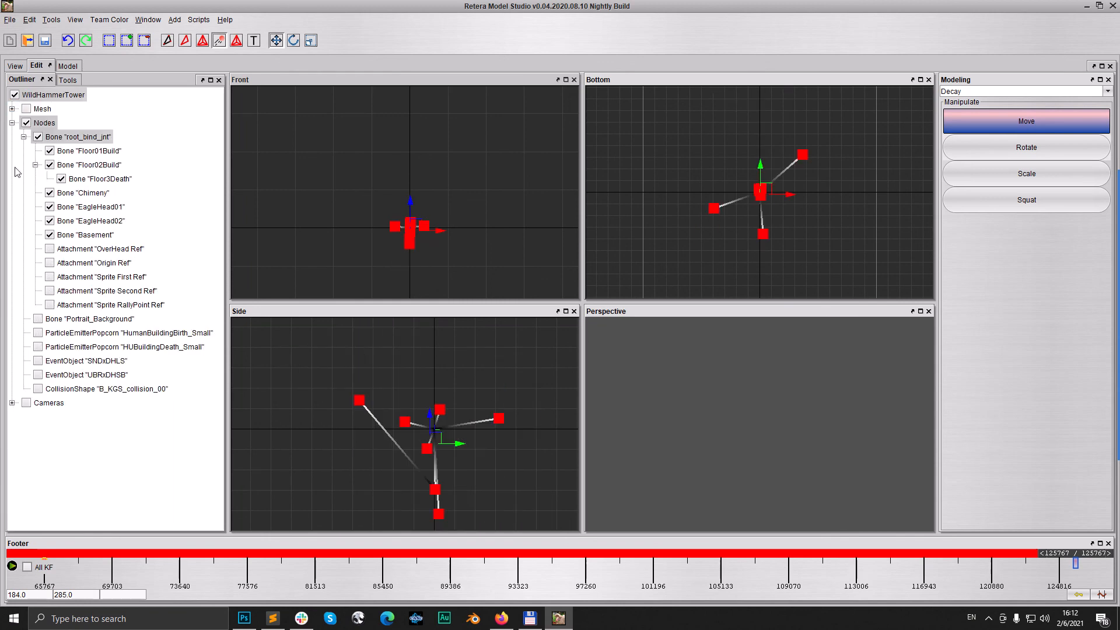
pyautogui.click(26, 124)
pyautogui.click(12, 123)
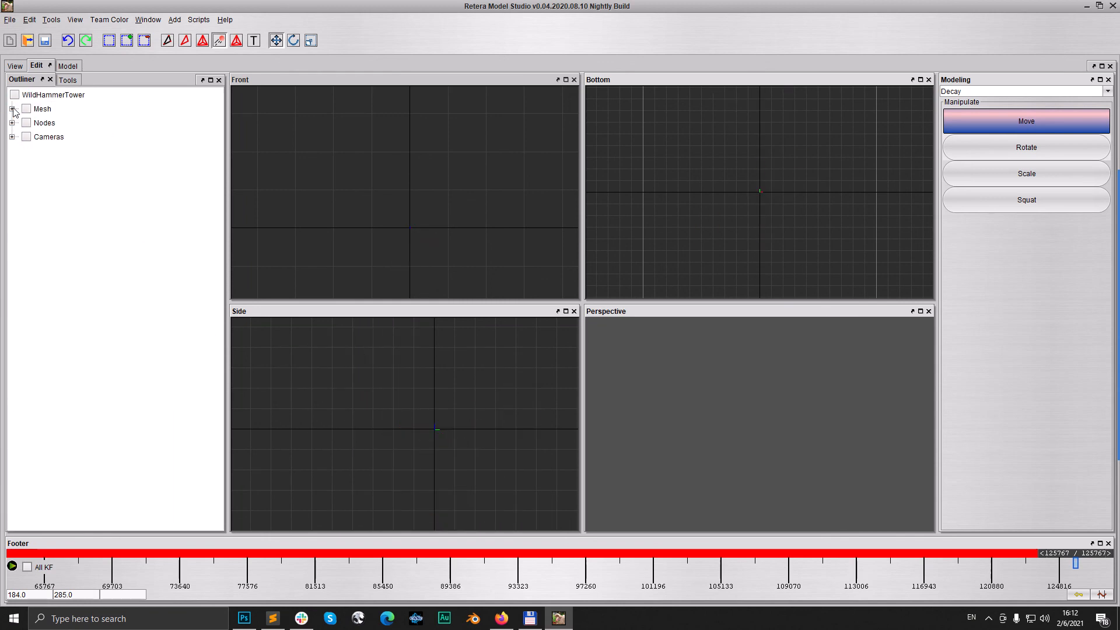
# Step: Switch from animation editing to mesh selection and show all meshes except Portrait_Background and human_scoutTower_rig_birth:buildup_geo
pyautogui.click(11, 109)
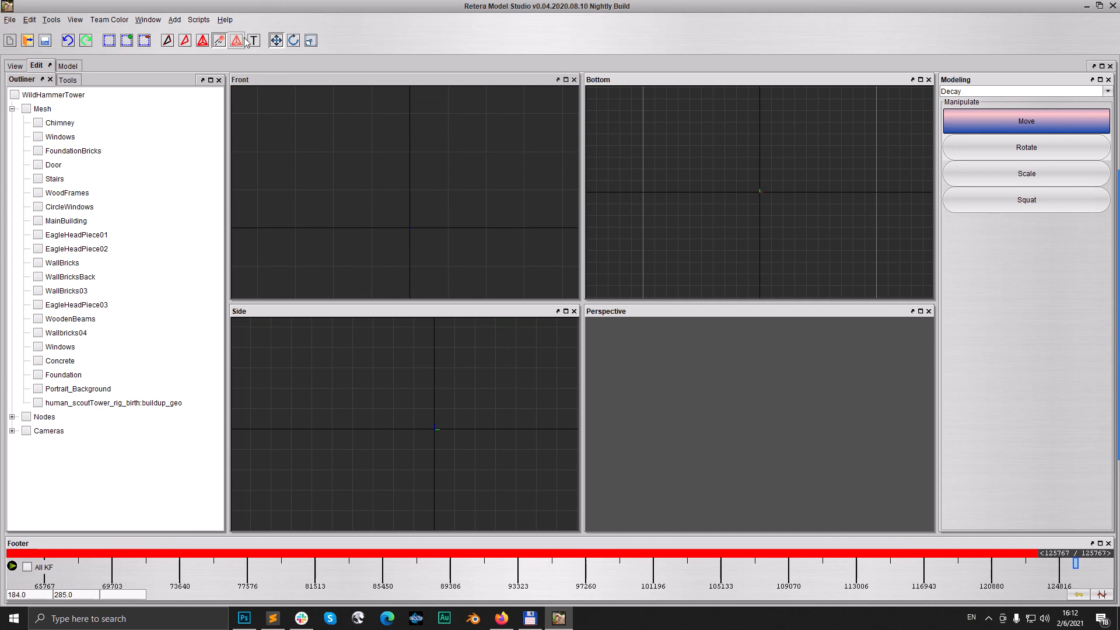
pyautogui.click(244, 39)
pyautogui.click(26, 109)
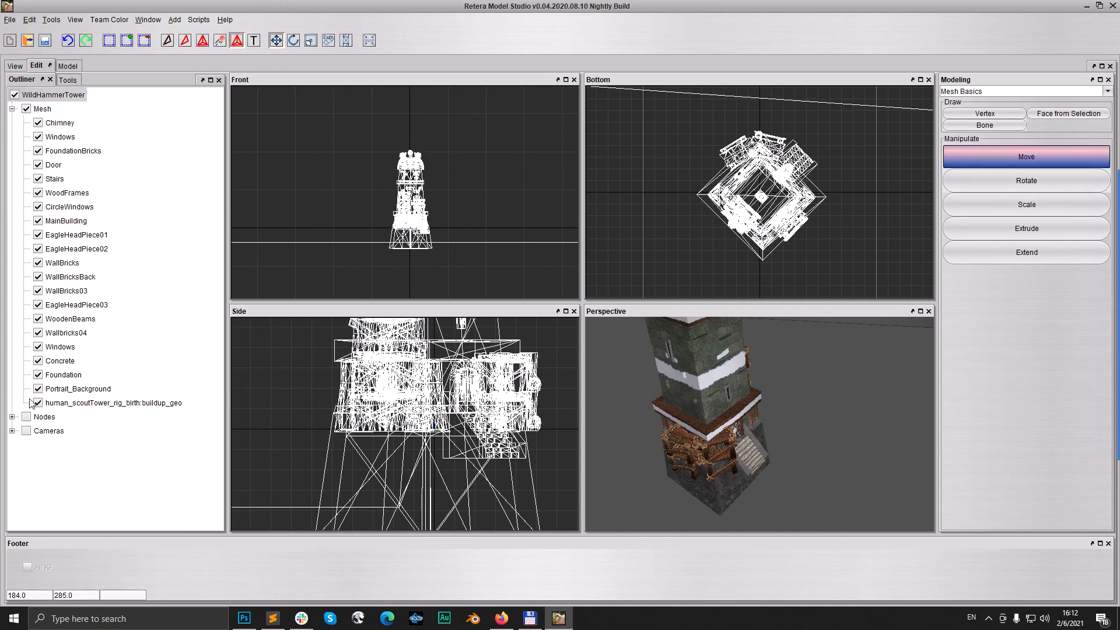
pyautogui.click(38, 388)
pyautogui.click(38, 403)
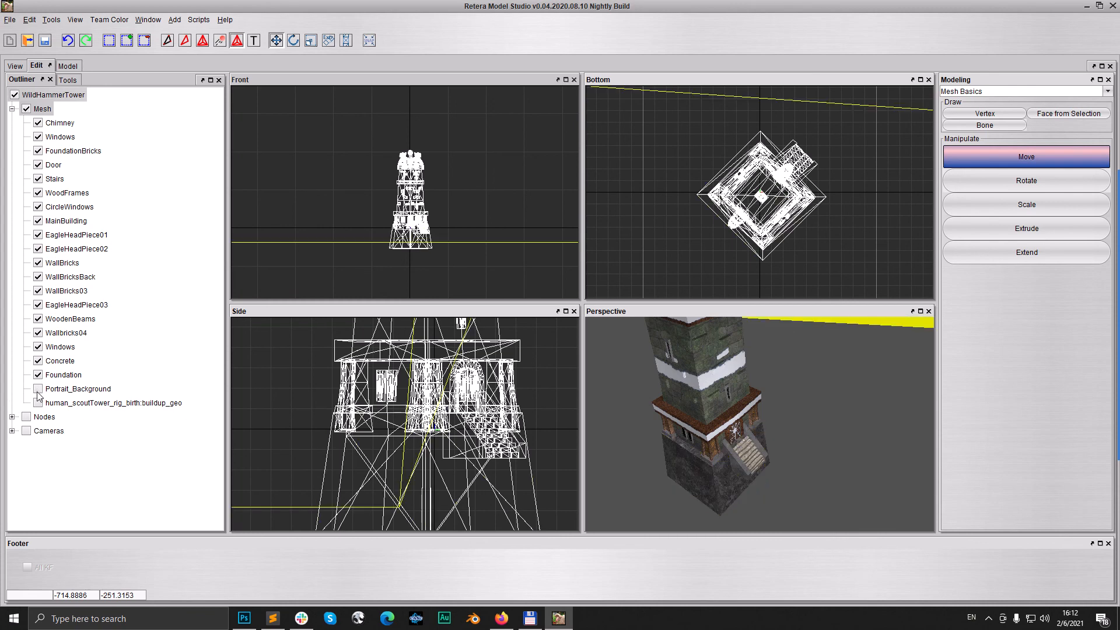
# Step: Select the whole tower and recalculate its extents considering only the current editable geosets, and clear the selection
pyautogui.click(429, 221)
pyautogui.moveTo(456, 260); pyautogui.dragTo(456, 261)
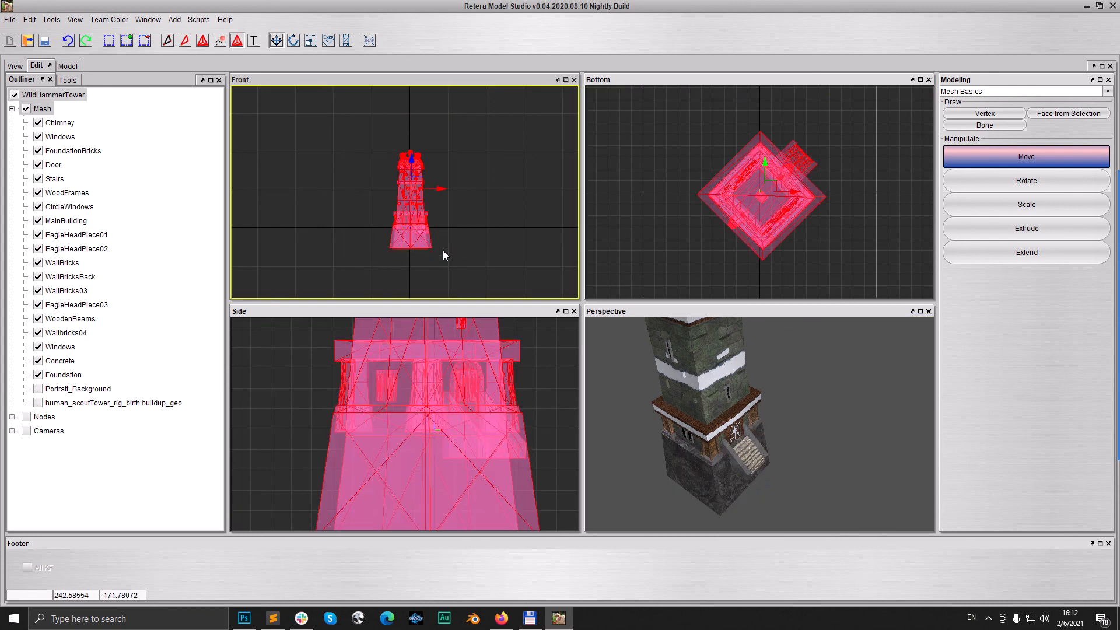
pyautogui.click(30, 19)
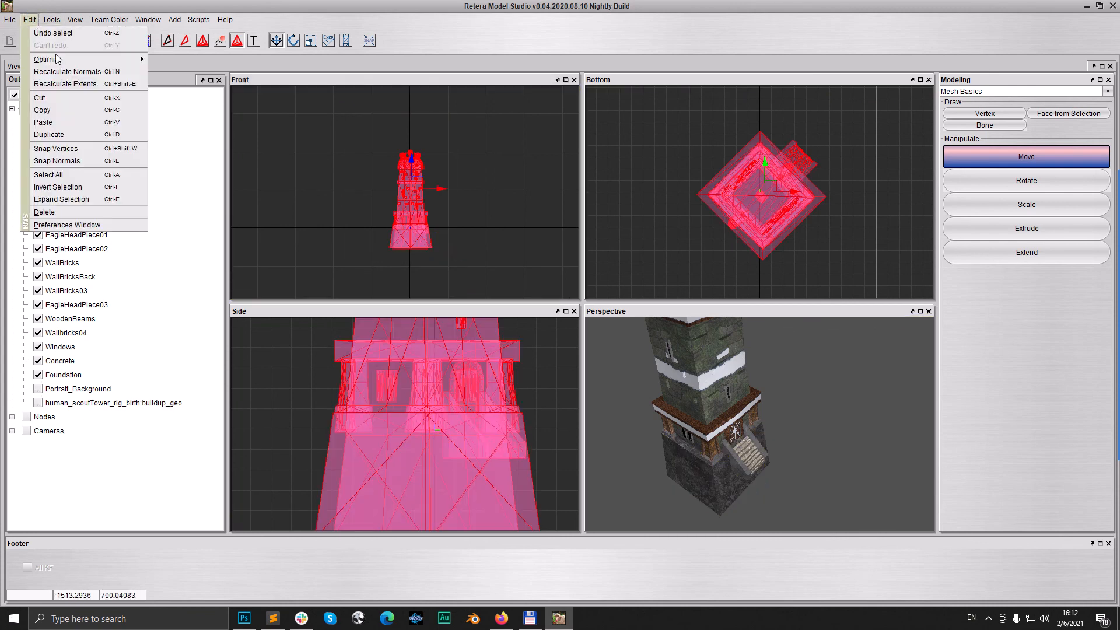
pyautogui.click(65, 84)
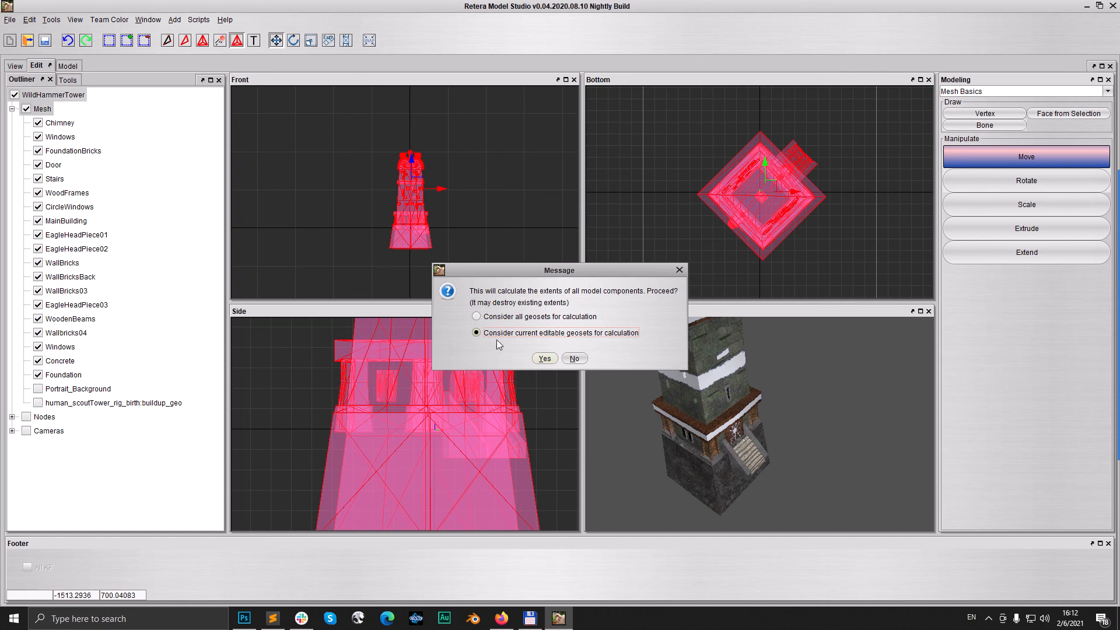
pyautogui.click(541, 358)
pyautogui.moveTo(480, 141); pyautogui.dragTo(505, 164)
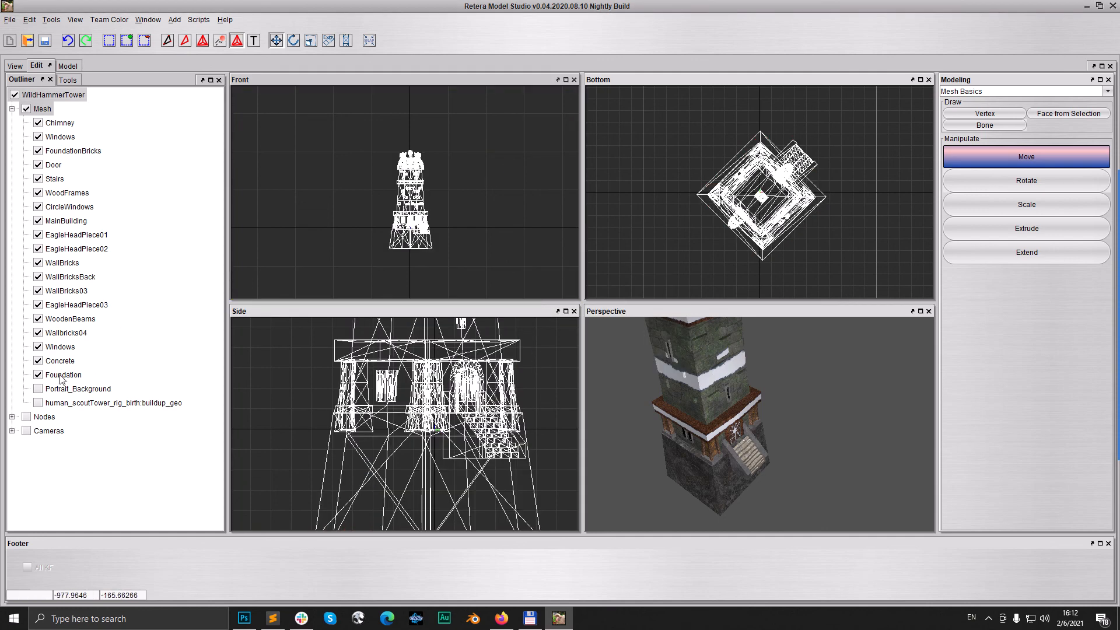
# Step: Hide the meshes, expand the root_bind_jnt node, and display and select the OverHead Ref attachment
pyautogui.click(22, 124)
pyautogui.click(13, 416)
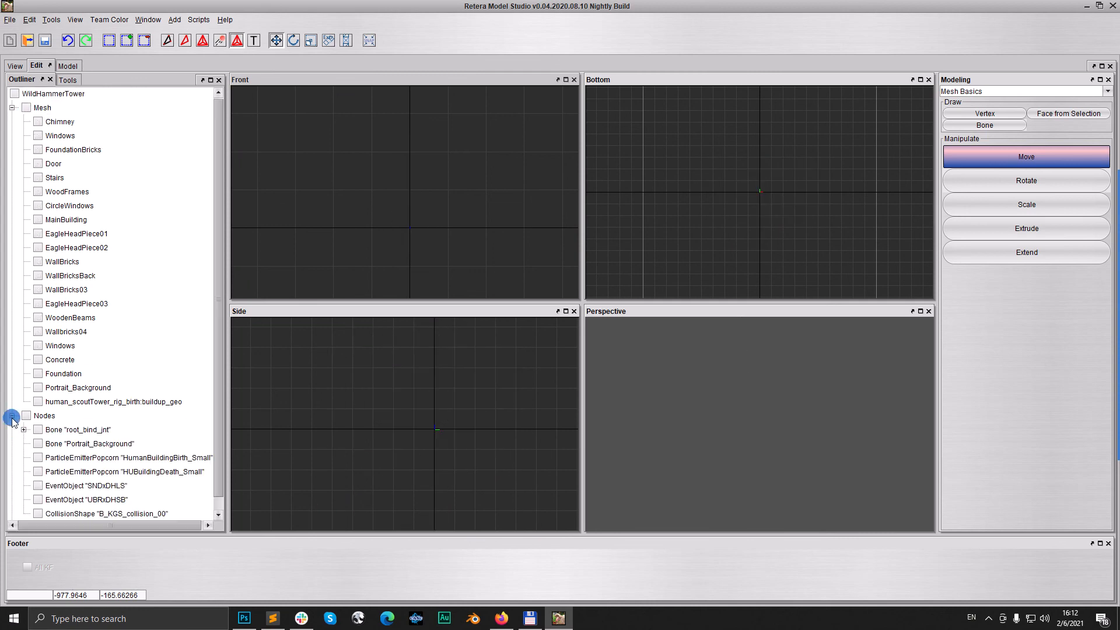
pyautogui.click(24, 430)
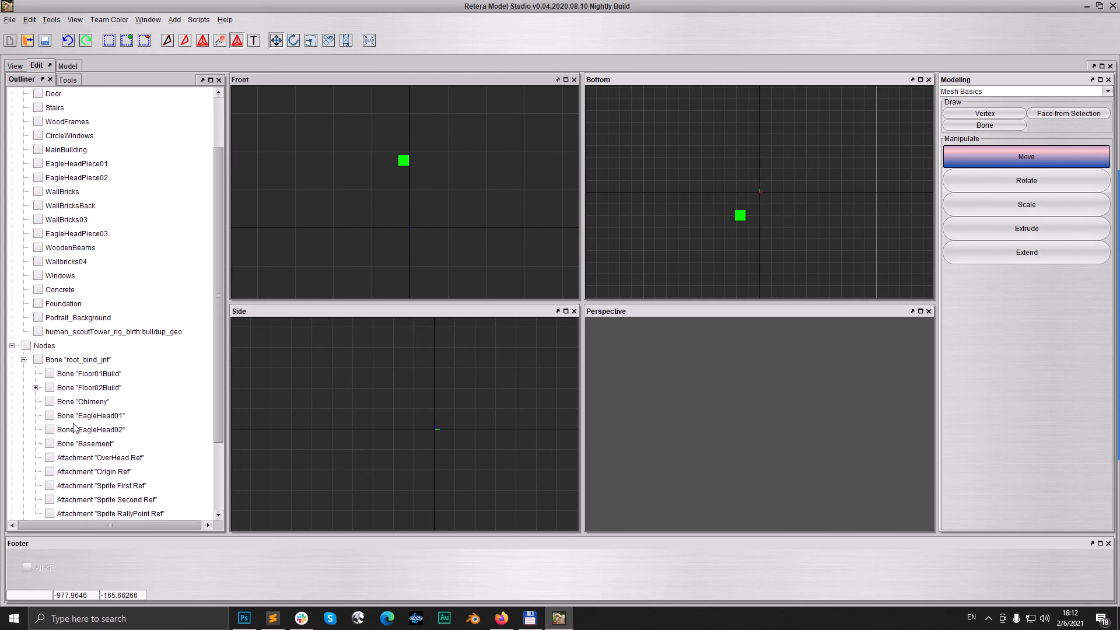
pyautogui.click(50, 457)
pyautogui.moveTo(379, 149); pyautogui.dragTo(460, 209)
# Step: Show all meshes for reference and move the OverHead Ref attachment straight up to the top of the tower's roof
pyautogui.scroll(2, 82, 143)
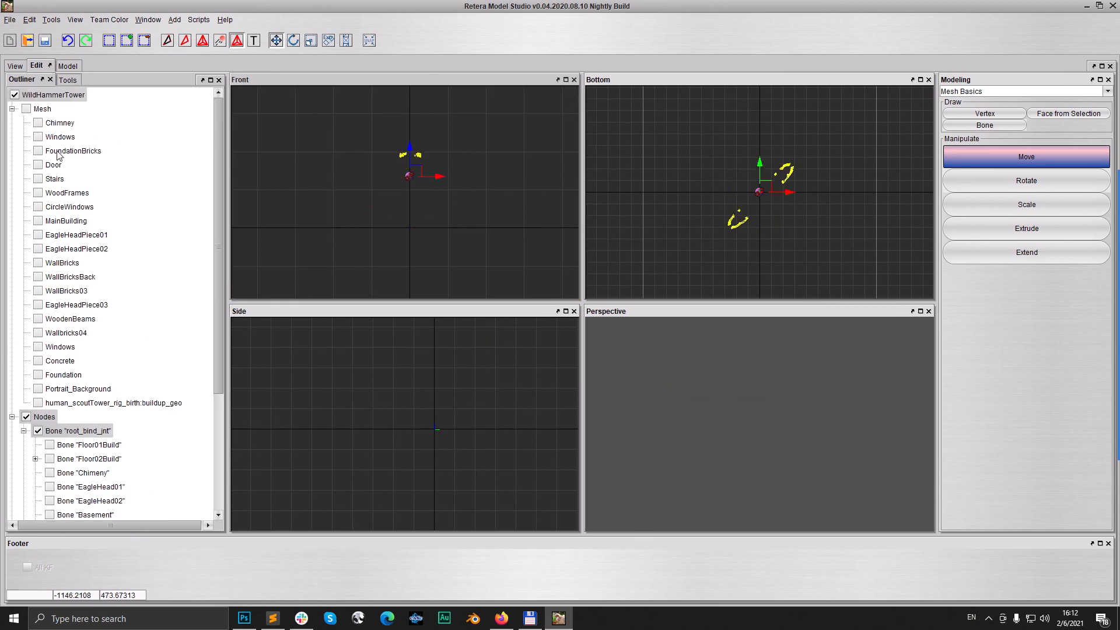
pyautogui.click(26, 108)
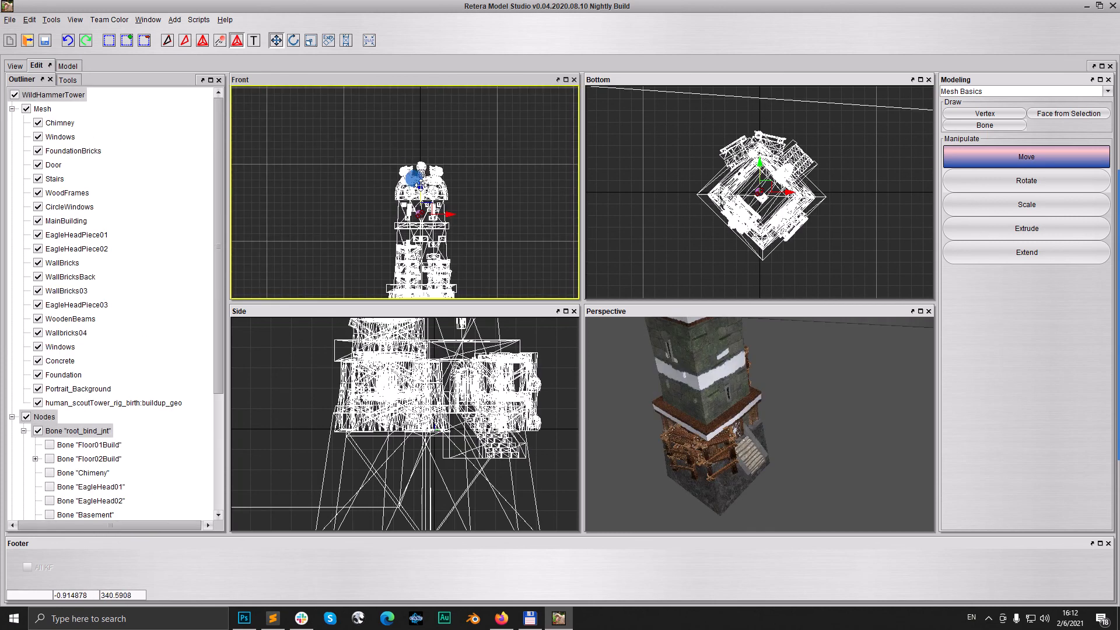
pyautogui.moveTo(420, 185); pyautogui.dragTo(427, 149)
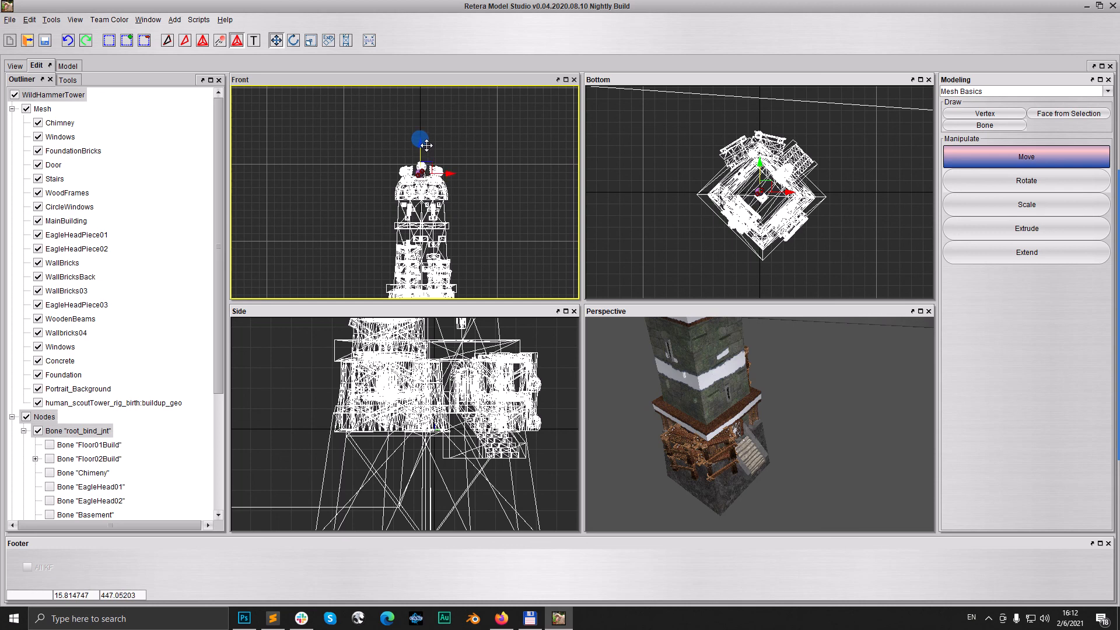
pyautogui.scroll(-3, 461, 207)
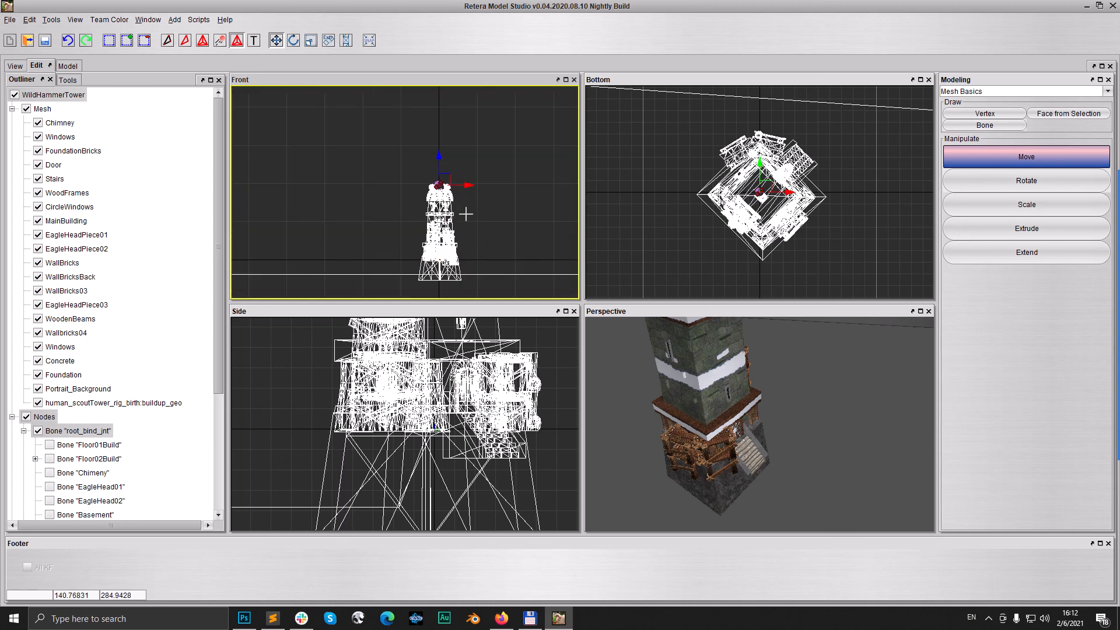
# Step: Save the model as a Warcraft III binary model, overwriting WildHammerTower.mdx in the Guard Tower folder
pyautogui.click(17, 66)
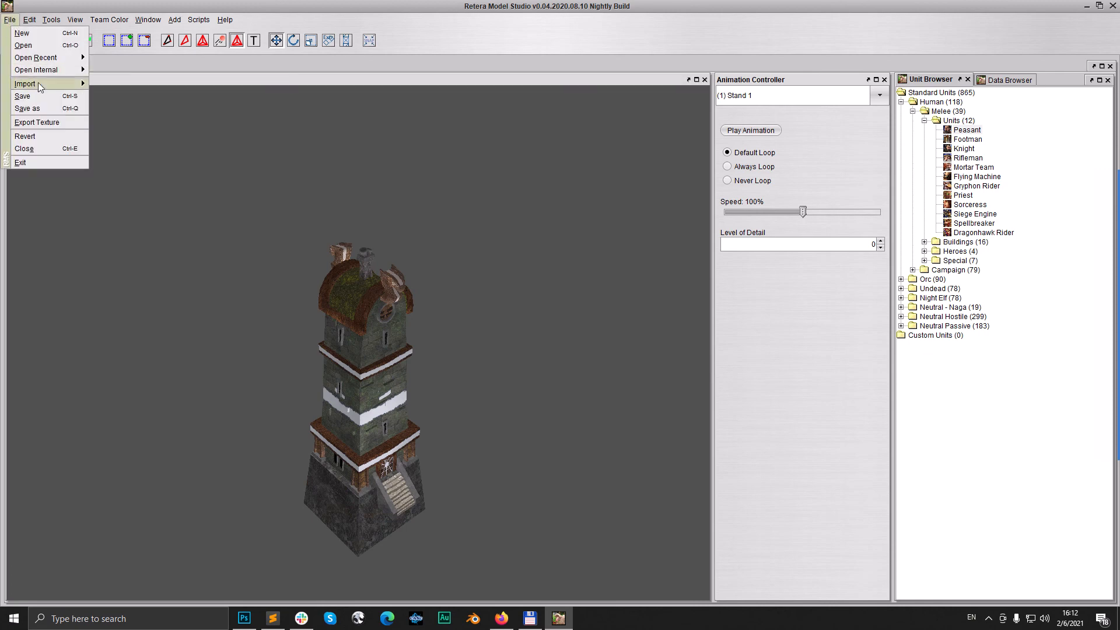
pyautogui.click(35, 108)
pyautogui.click(516, 388)
pyautogui.click(530, 400)
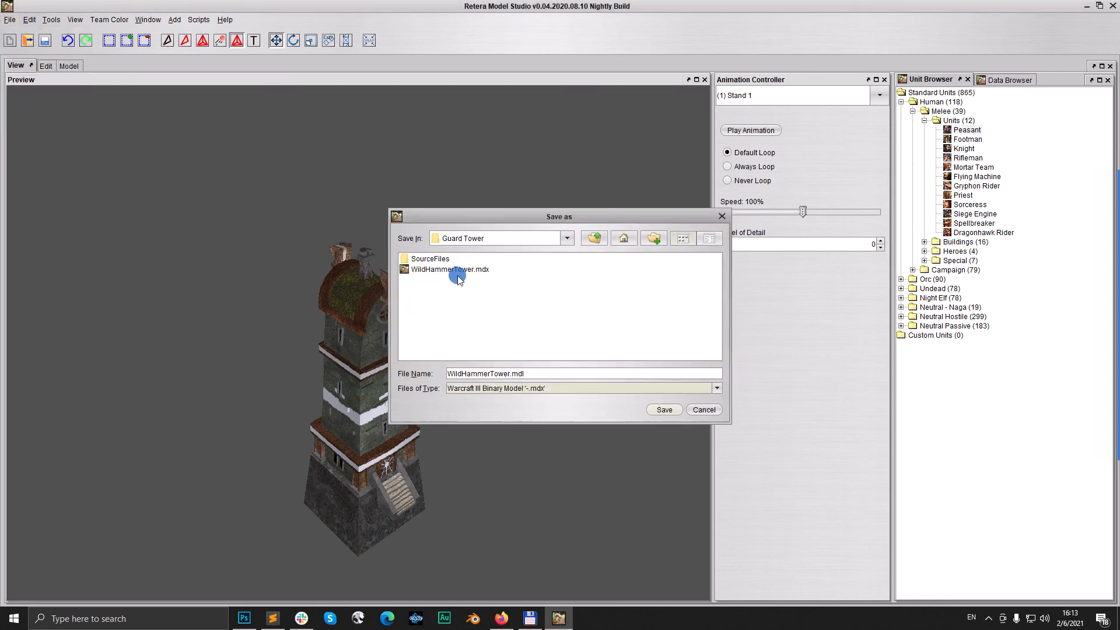
pyautogui.click(452, 269)
pyautogui.click(662, 413)
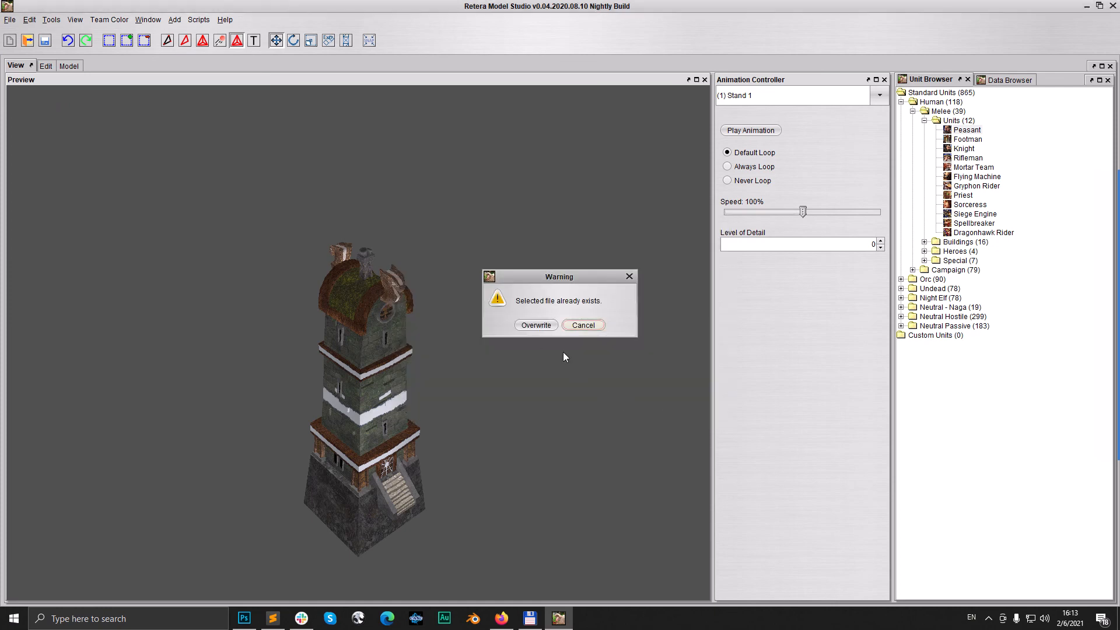
pyautogui.click(534, 327)
# Step: Display the Sprite First Ref and Sprite Second Ref attachments and select both of them
pyautogui.moveTo(1097, 287)
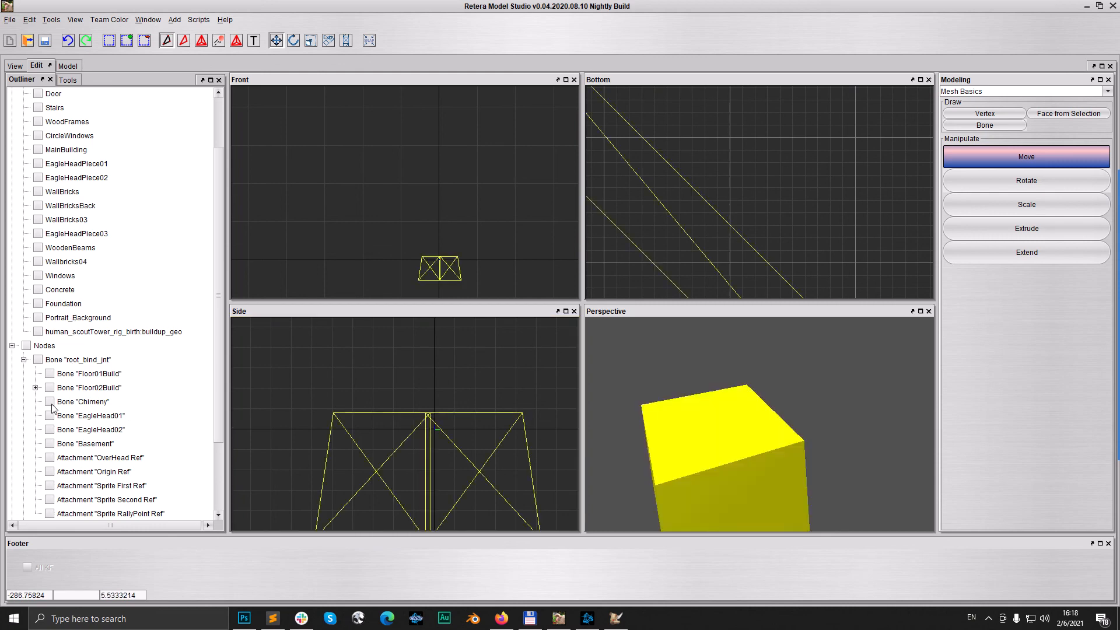
pyautogui.scroll(-3, 66, 465)
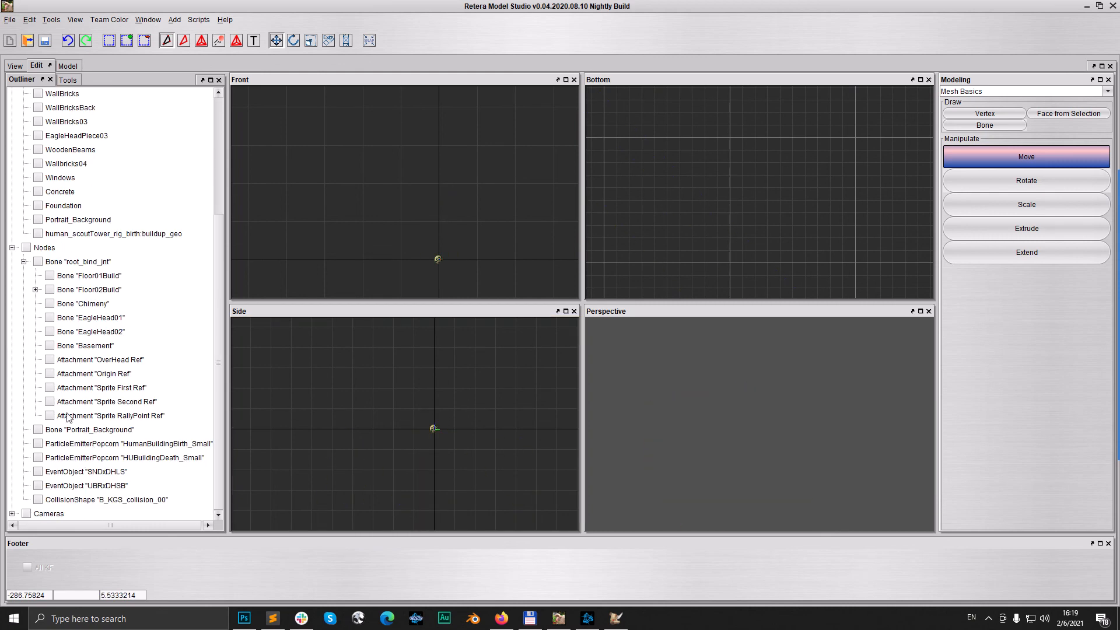
pyautogui.click(50, 401)
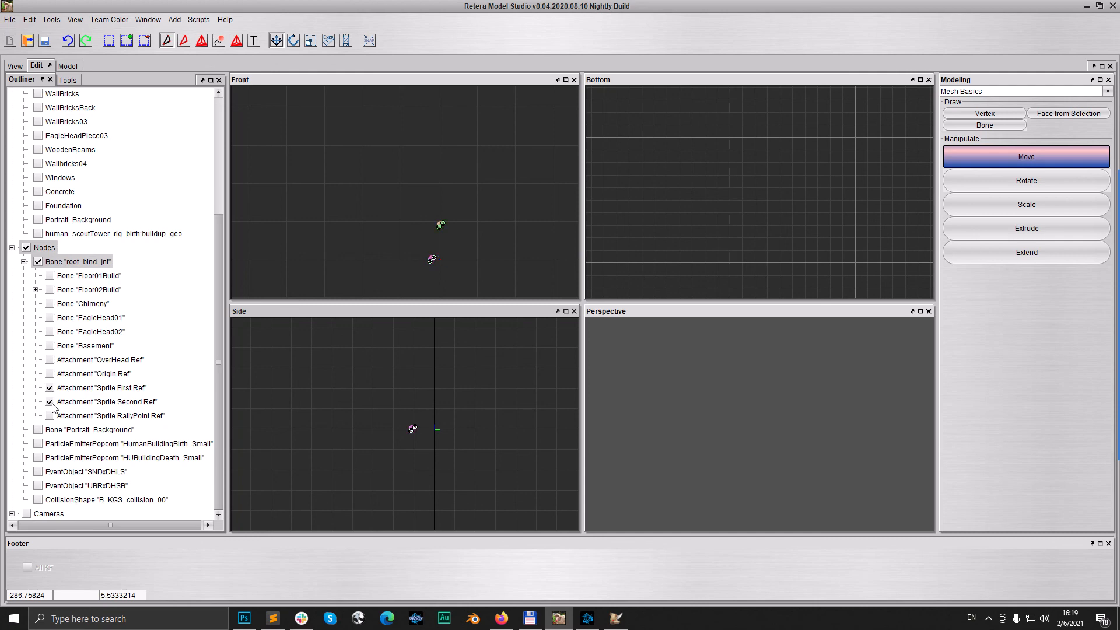
pyautogui.scroll(5, 98, 209)
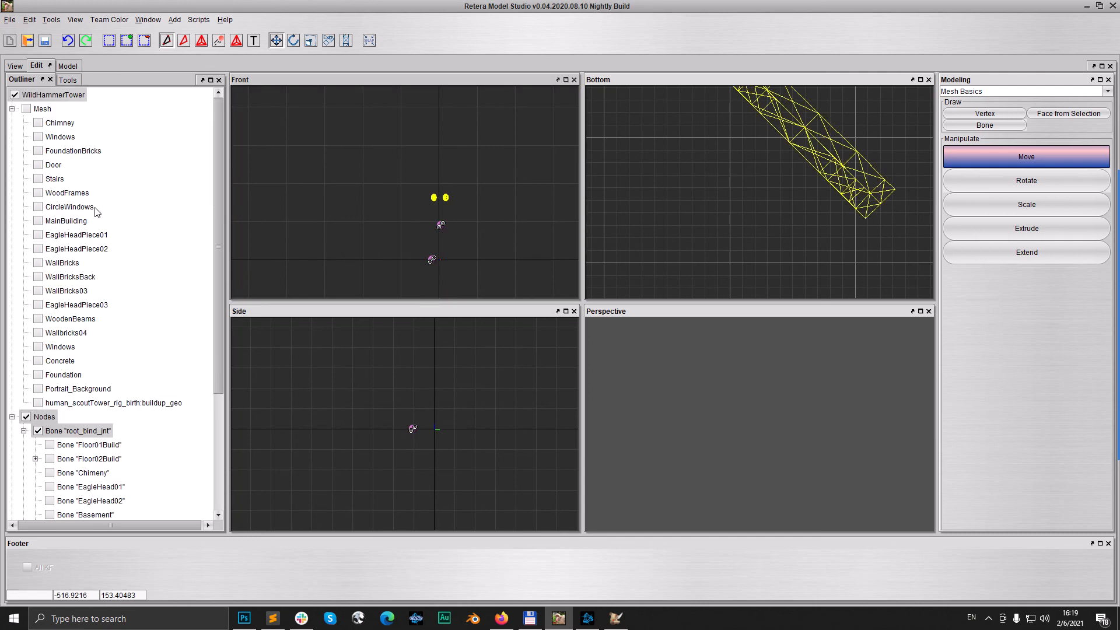
pyautogui.moveTo(387, 208); pyautogui.dragTo(481, 289)
# Step: Move both selected sprite attachments sideways along the red axis, well clear of the tower, and deselect them
pyautogui.scroll(-20, 757, 218)
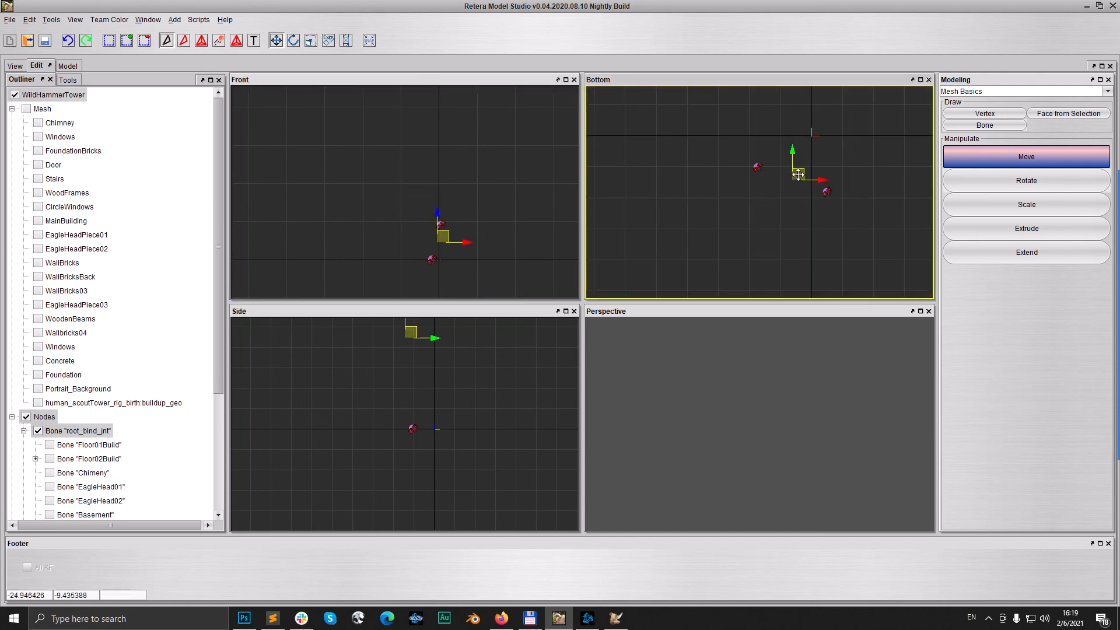
pyautogui.moveTo(822, 180); pyautogui.dragTo(703, 176)
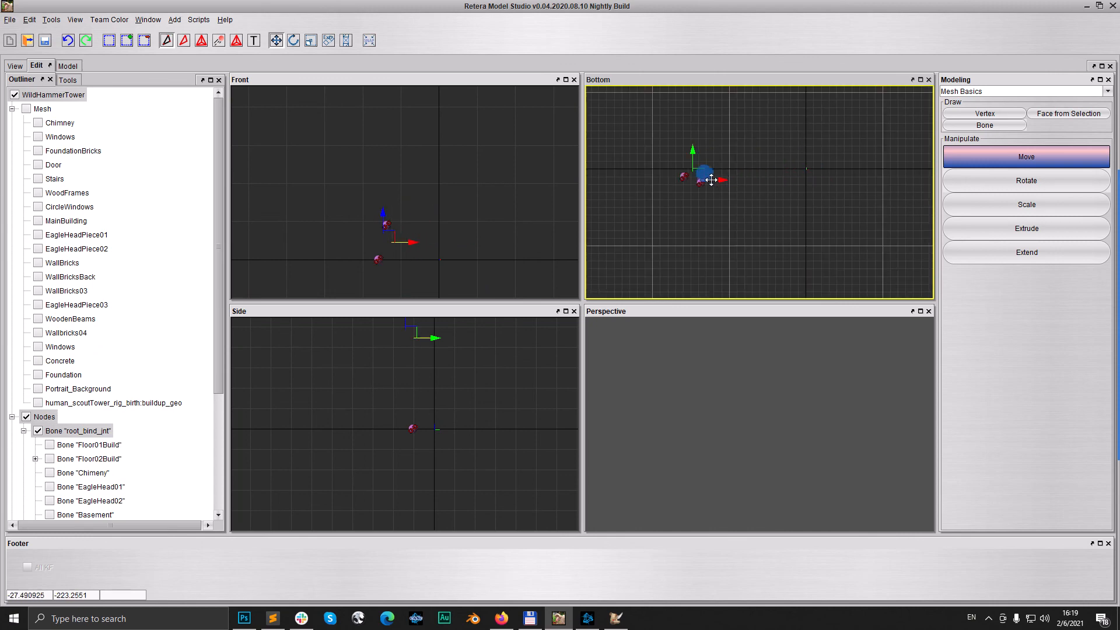
pyautogui.click(730, 193)
# Step: Show the tower meshes beside the sprite attachments, leaving Portrait_Background and human_scoutTower_rig_birth:buildup_geo hidden
pyautogui.click(26, 108)
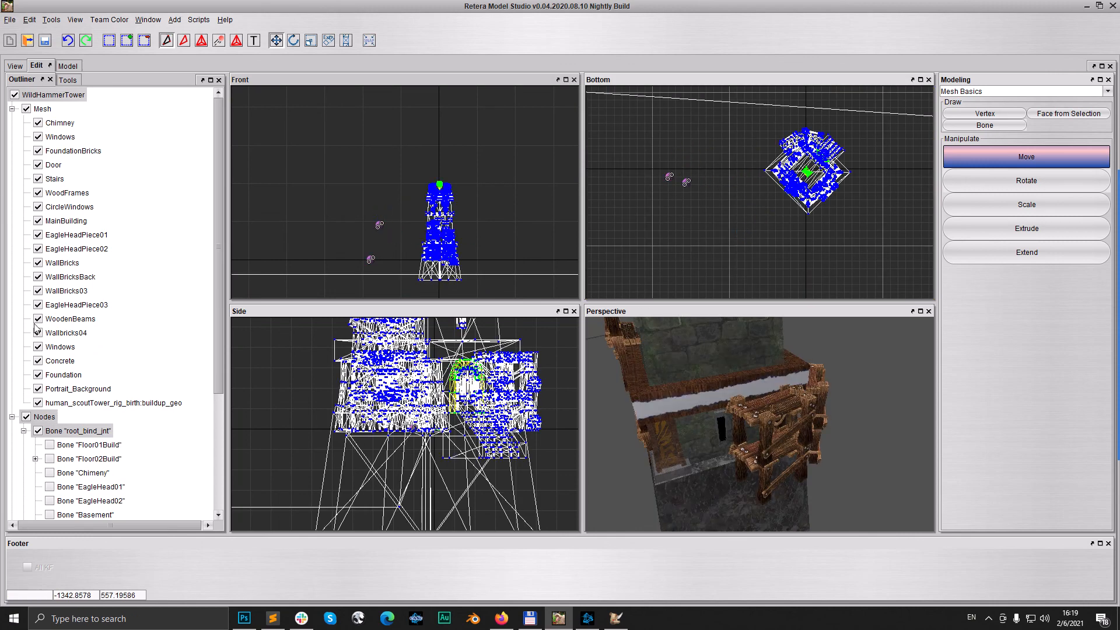
pyautogui.click(38, 389)
pyautogui.click(38, 403)
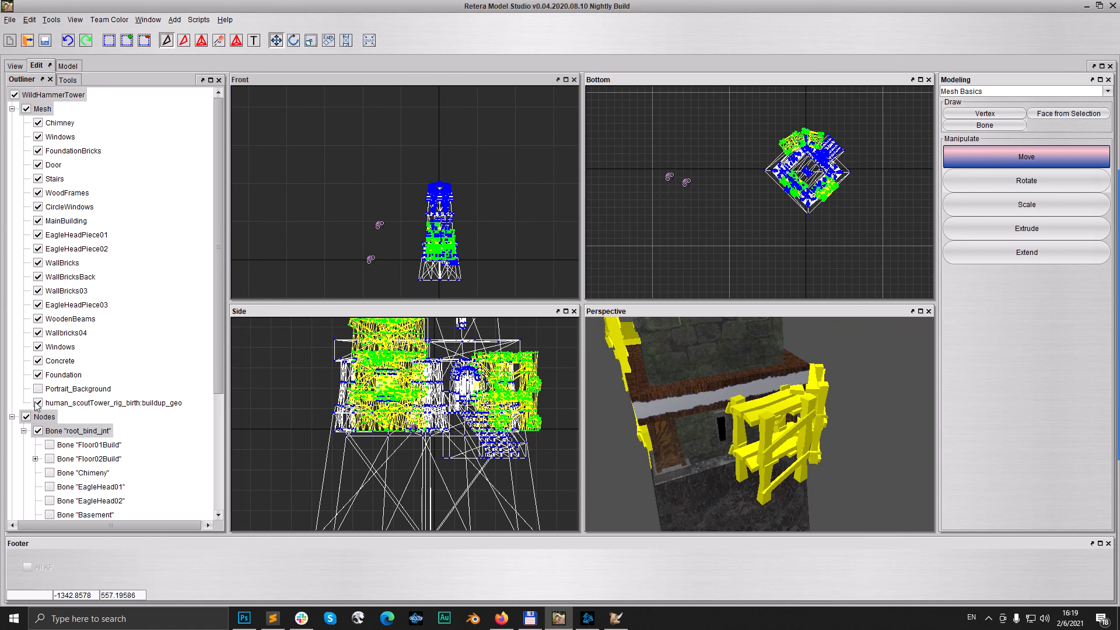
# Step: Hide the human_scoutTower_rig_birth:buildup_geo mesh, switch to a selection mode that ignores mesh vertices, and select the upper sprite attachment
pyautogui.click(38, 403)
pyautogui.click(379, 224)
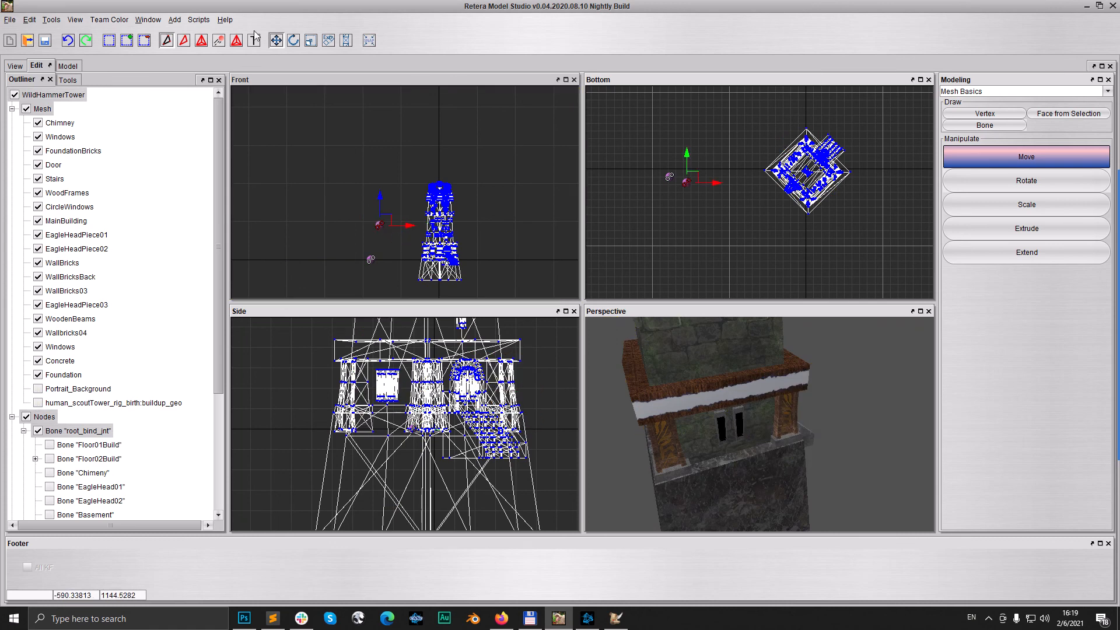
pyautogui.click(237, 41)
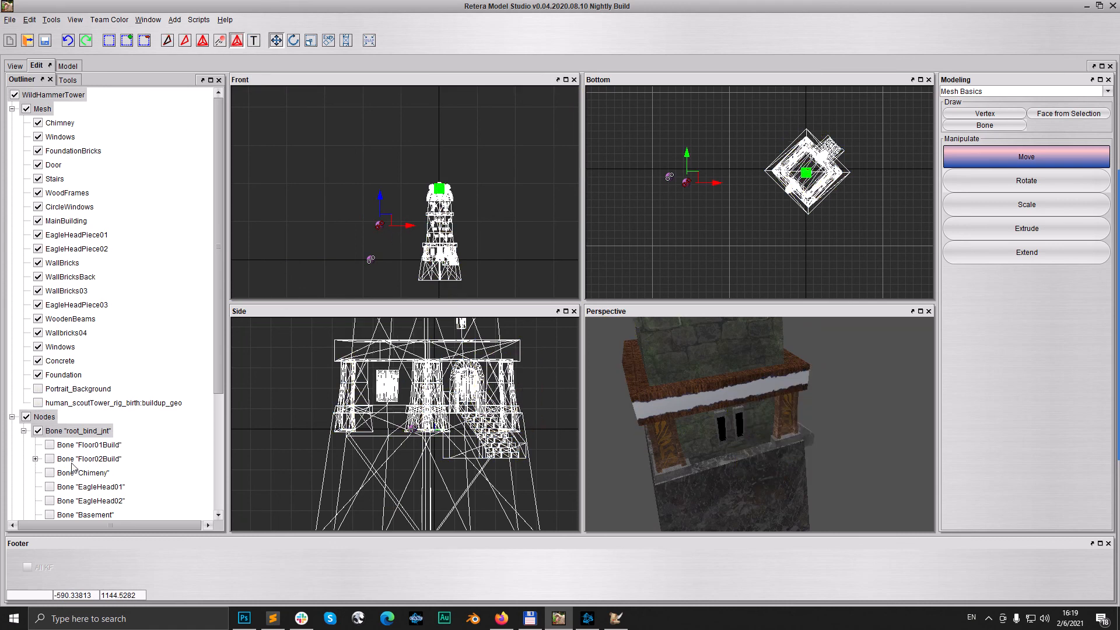
pyautogui.scroll(-4, 98, 394)
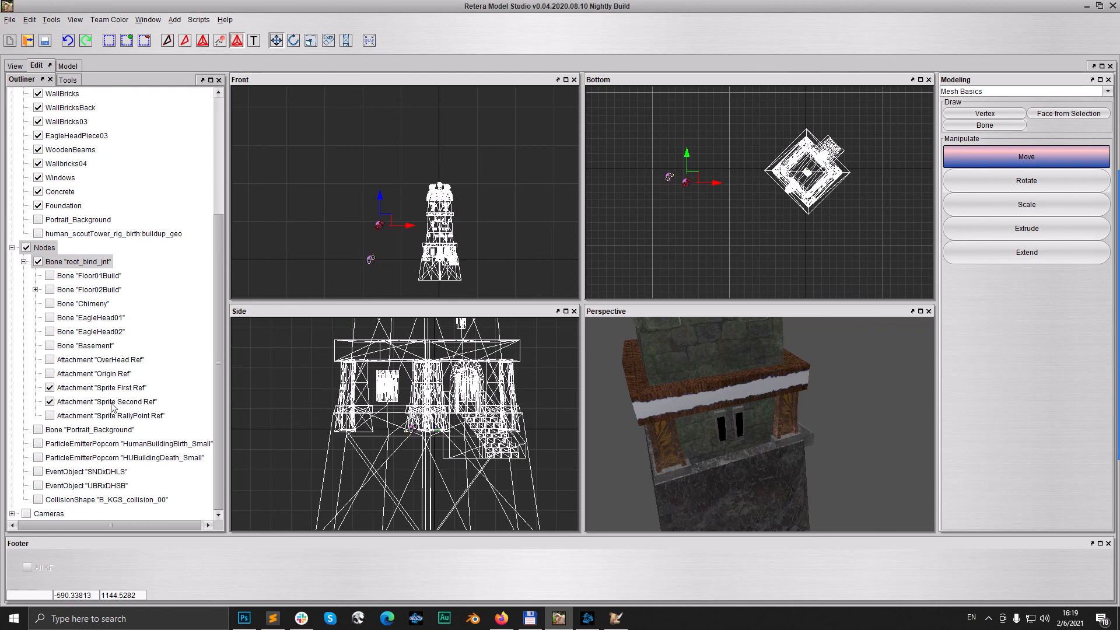
pyautogui.moveTo(286, 209); pyautogui.dragTo(327, 244)
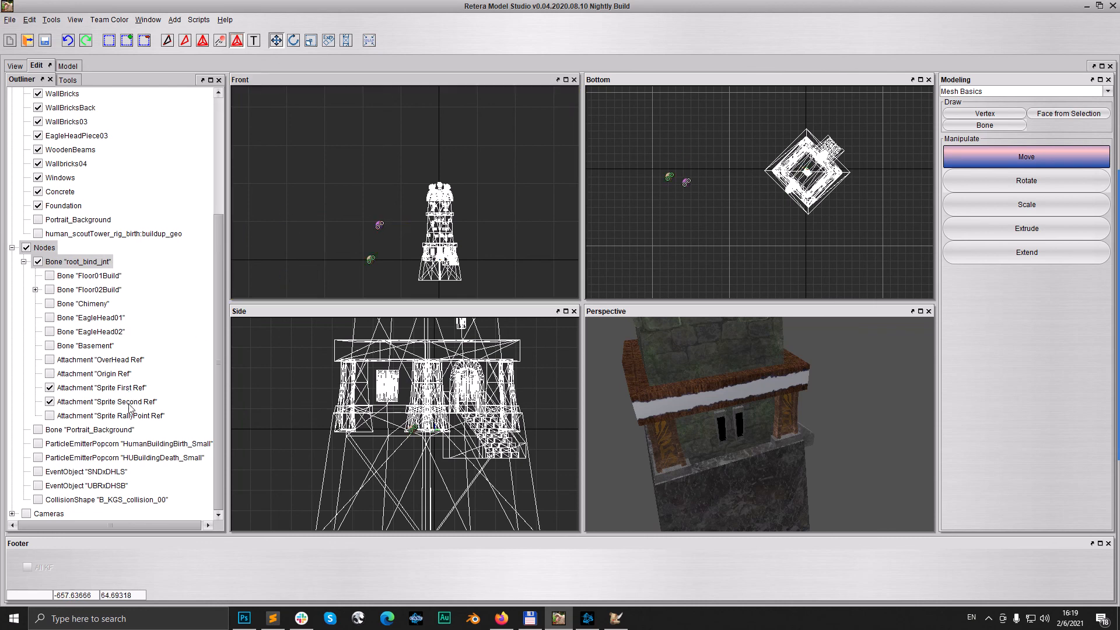
pyautogui.click(380, 225)
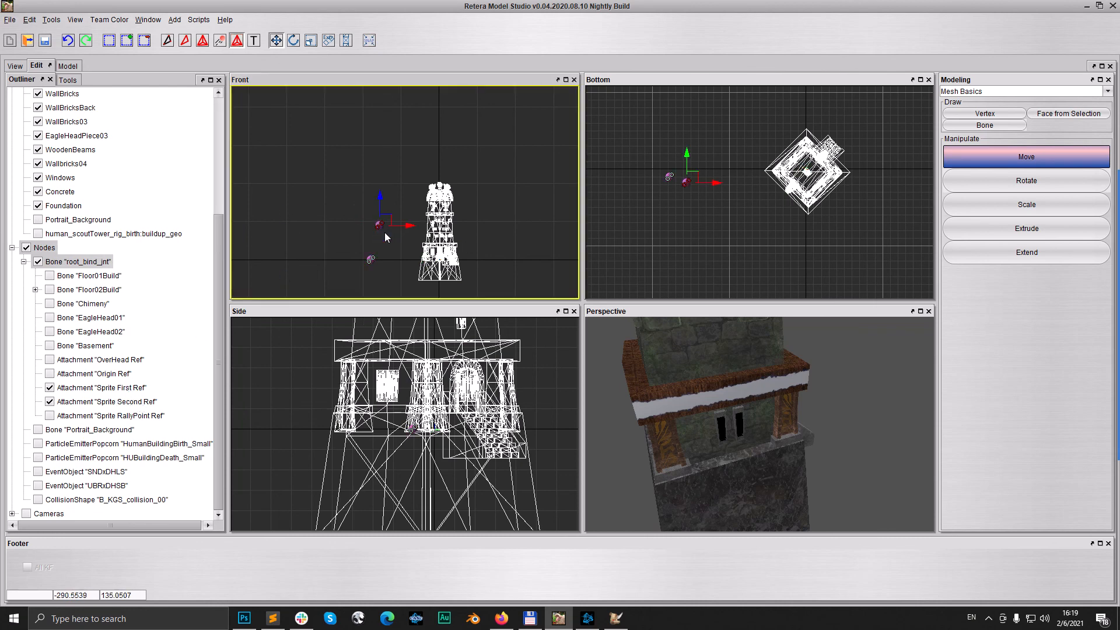
# Step: Move the upper sprite attachment onto the tower's top level, at the round window on the stair side, and check the spot against the textured model
pyautogui.scroll(3, 400, 233)
pyautogui.moveTo(377, 240); pyautogui.dragTo(484, 188)
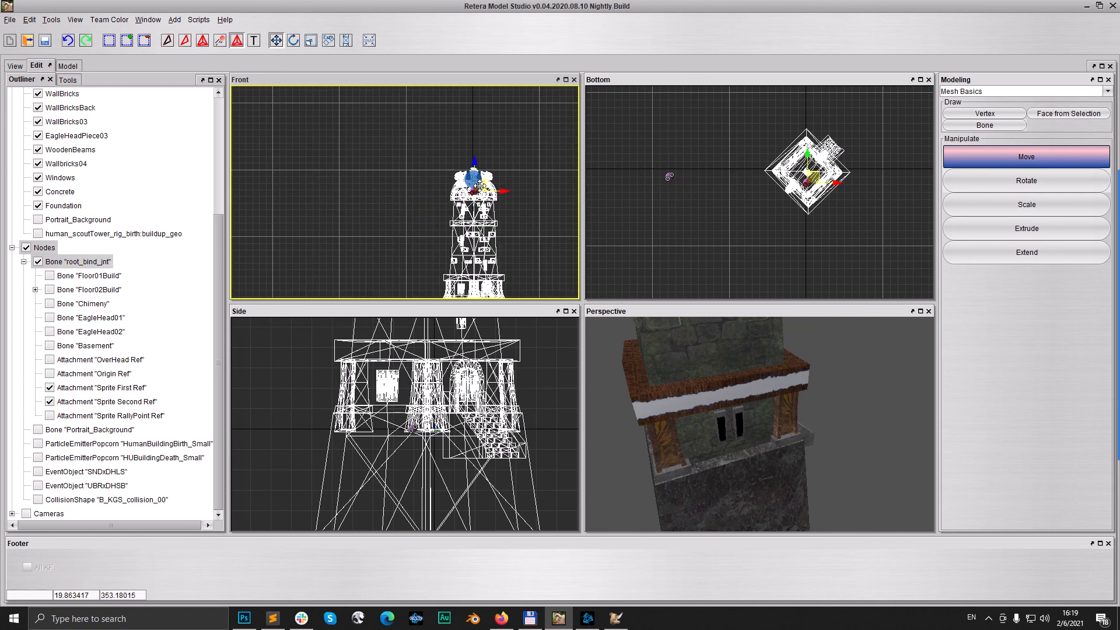
pyautogui.scroll(3, 837, 175)
pyautogui.scroll(2, 799, 160)
pyautogui.moveTo(791, 173); pyautogui.dragTo(818, 141)
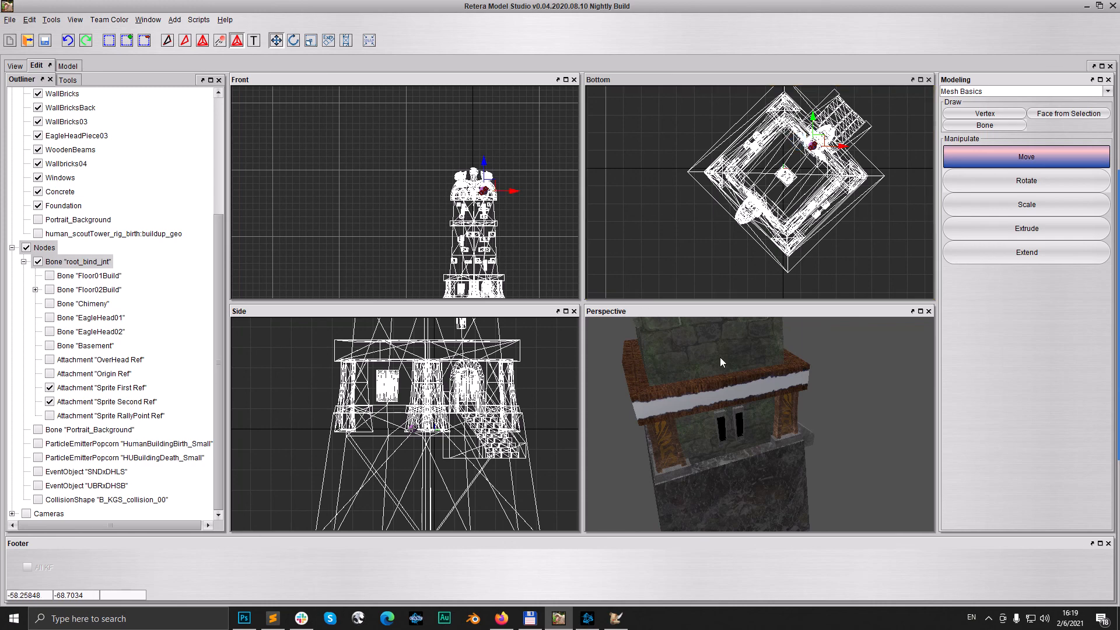
pyautogui.scroll(2, 483, 186)
pyautogui.scroll(5, 482, 186)
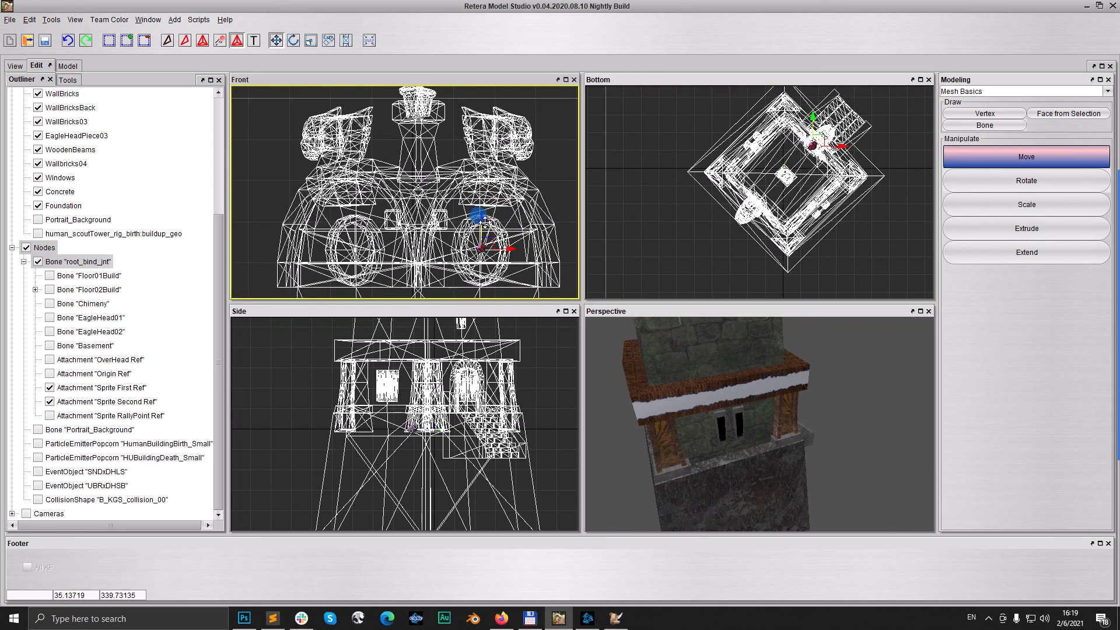
pyautogui.click(15, 66)
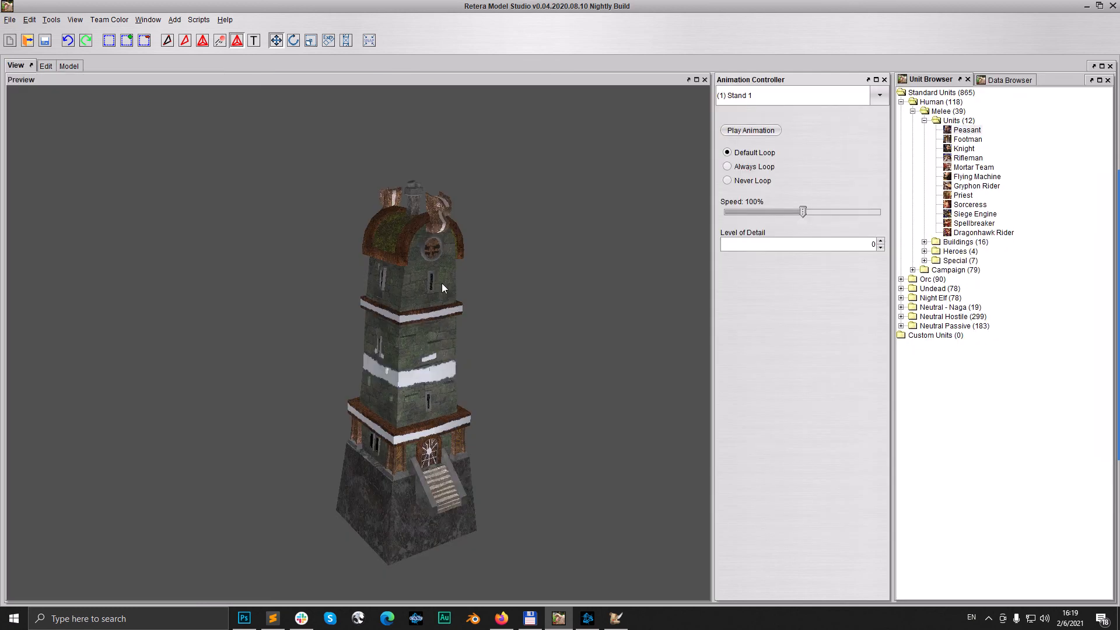
pyautogui.click(44, 66)
# Step: Select the lower sprite attachment, bring it over the tower, and raise it to the height of the windows just above the foundation
pyautogui.moveTo(705, 219); pyautogui.dragTo(766, 194, button='middle')
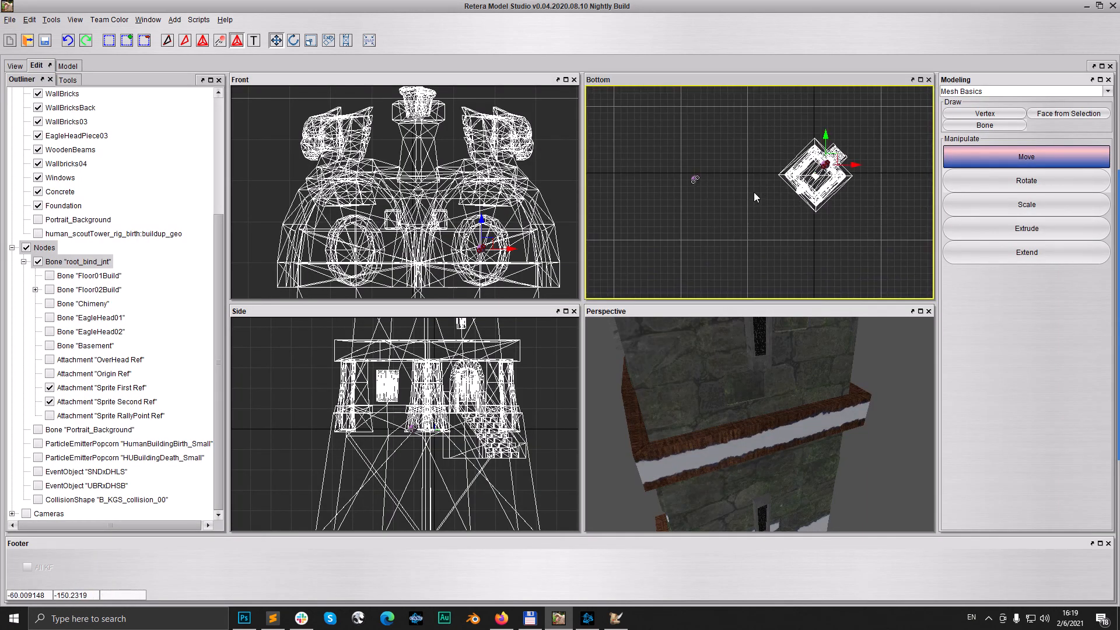
pyautogui.moveTo(667, 150); pyautogui.dragTo(726, 215)
pyautogui.moveTo(724, 185); pyautogui.dragTo(662, 198, button='middle')
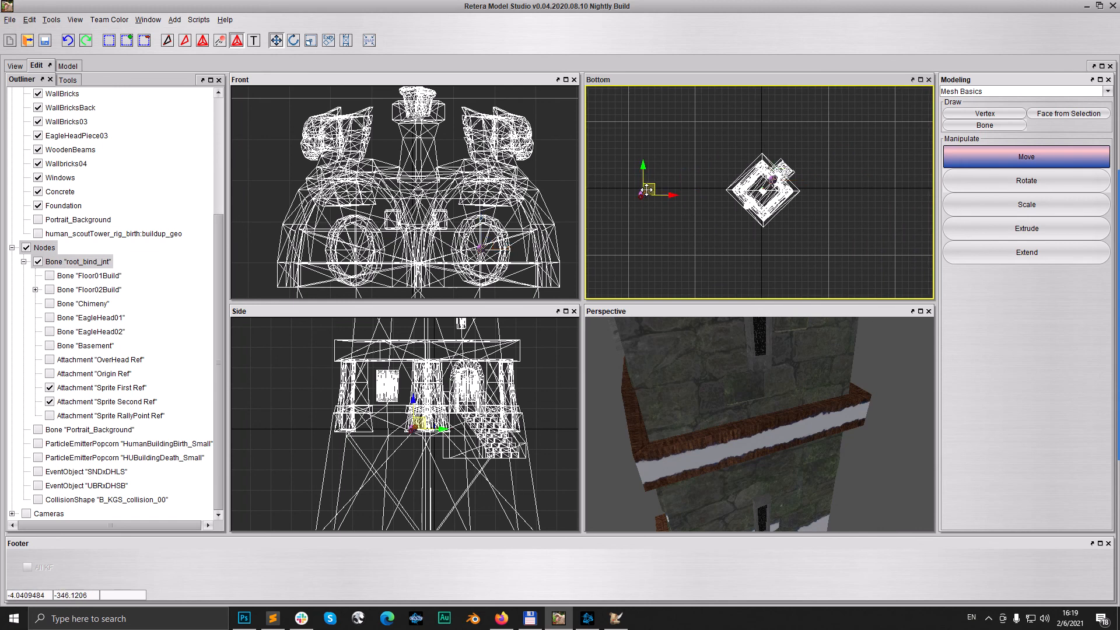
pyautogui.moveTo(663, 199); pyautogui.dragTo(761, 206)
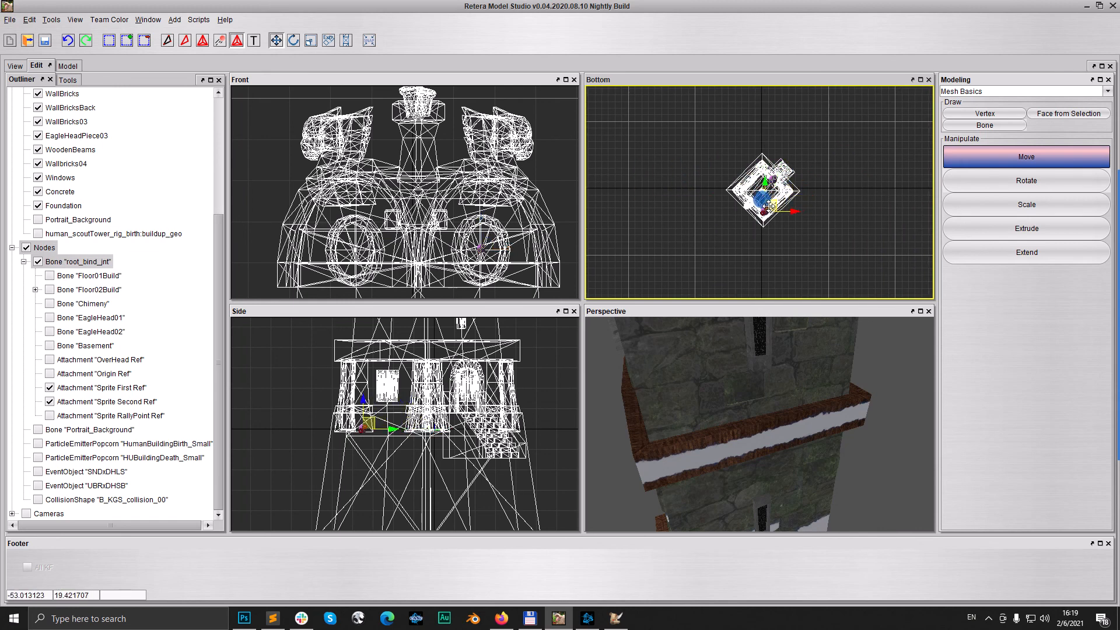
pyautogui.moveTo(370, 421); pyautogui.dragTo(390, 382)
# Step: Shift the lower sprite attachment across the tower to the wall adjoining the stair side and check its location against the textured model
pyautogui.scroll(8, 776, 204)
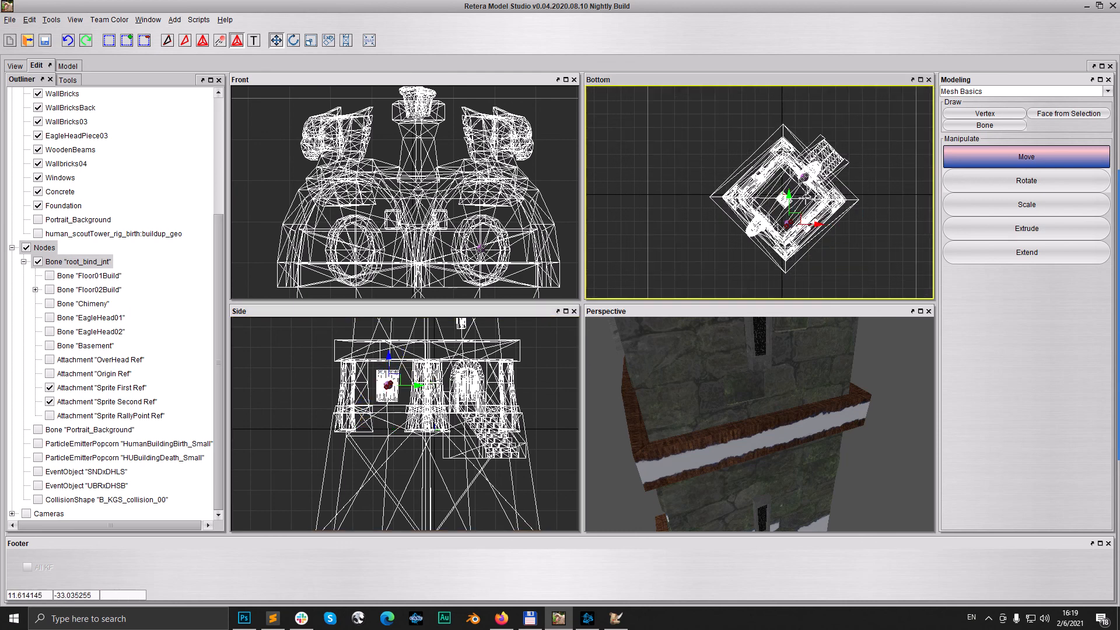
pyautogui.scroll(-3, 781, 212)
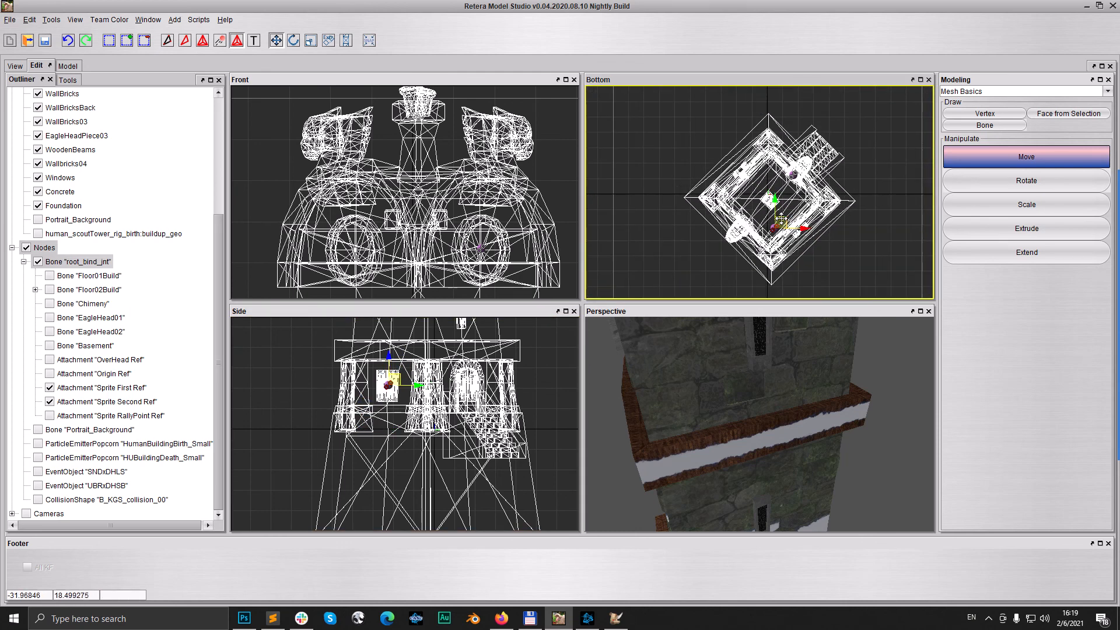
pyautogui.moveTo(779, 221); pyautogui.dragTo(748, 168)
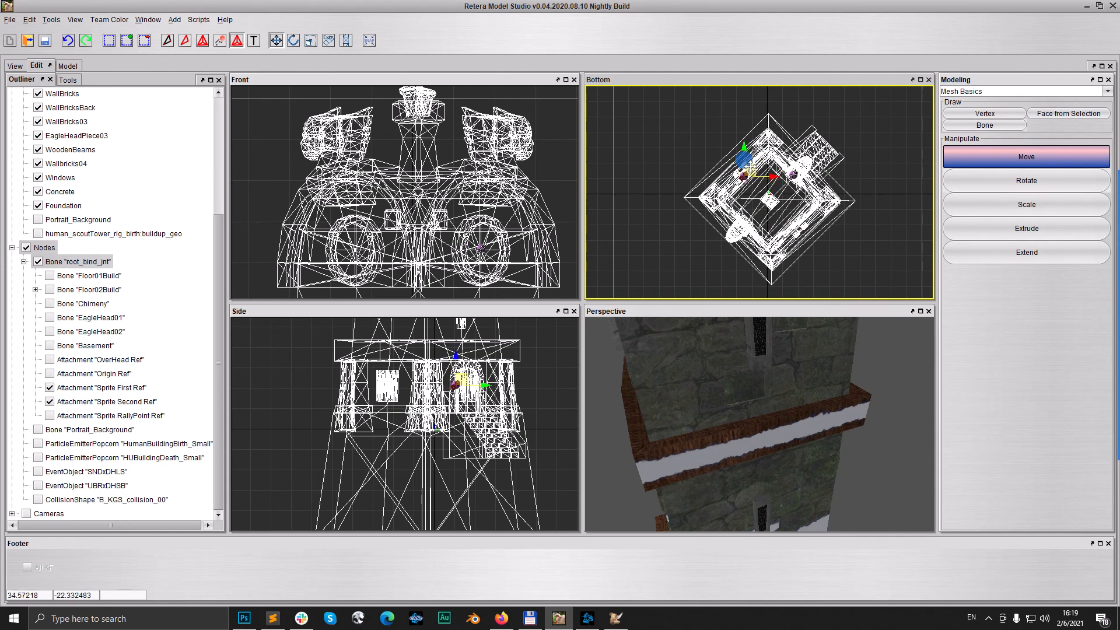
pyautogui.click(15, 65)
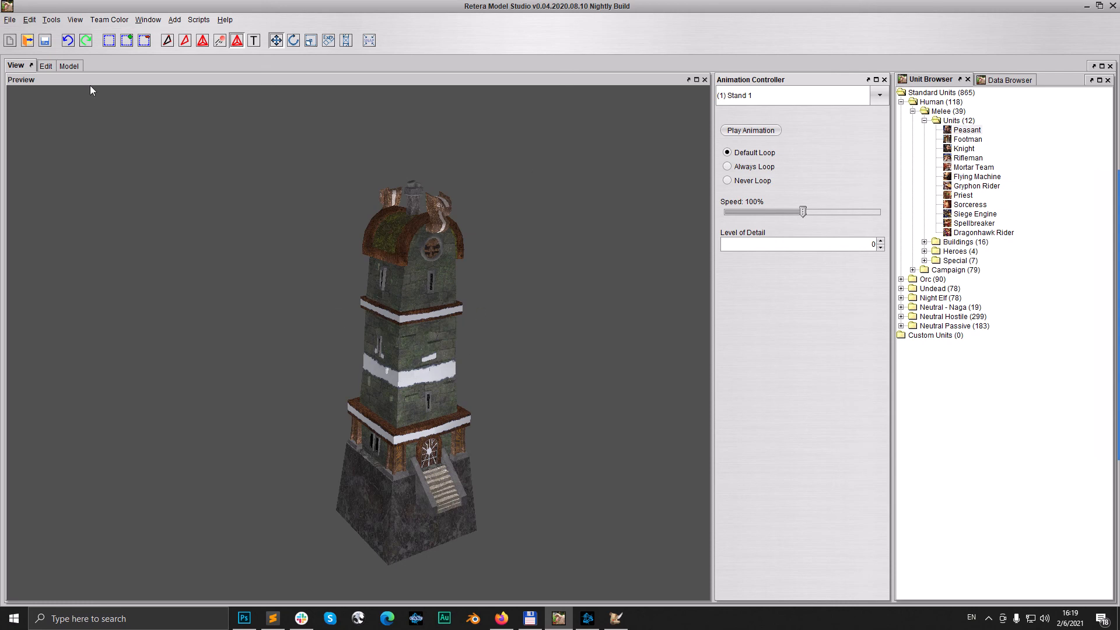
pyautogui.click(46, 65)
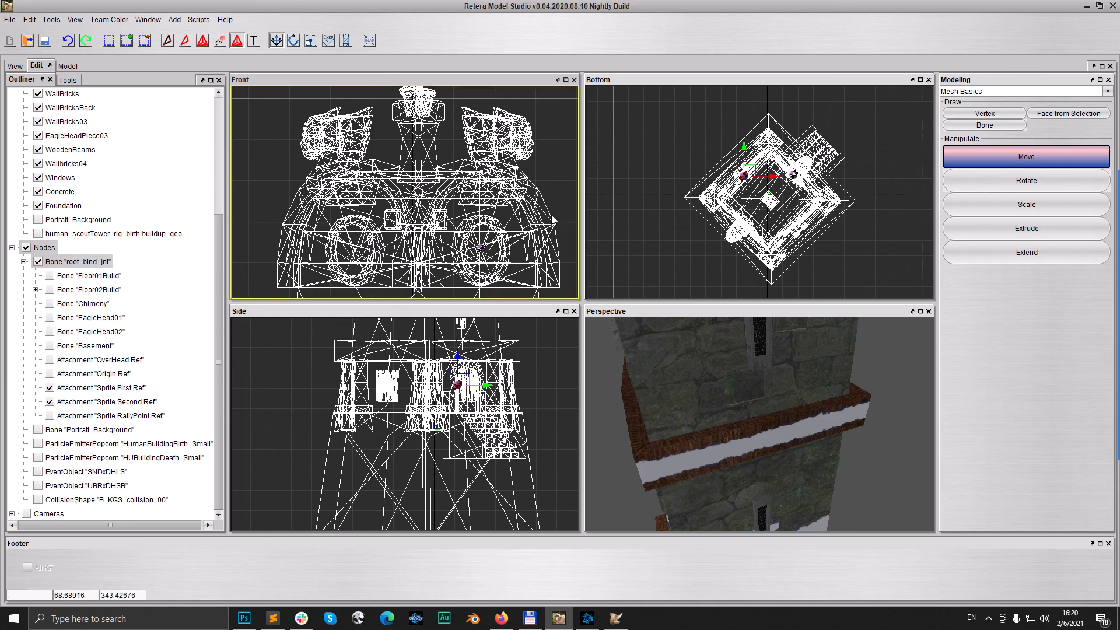
pyautogui.click(15, 65)
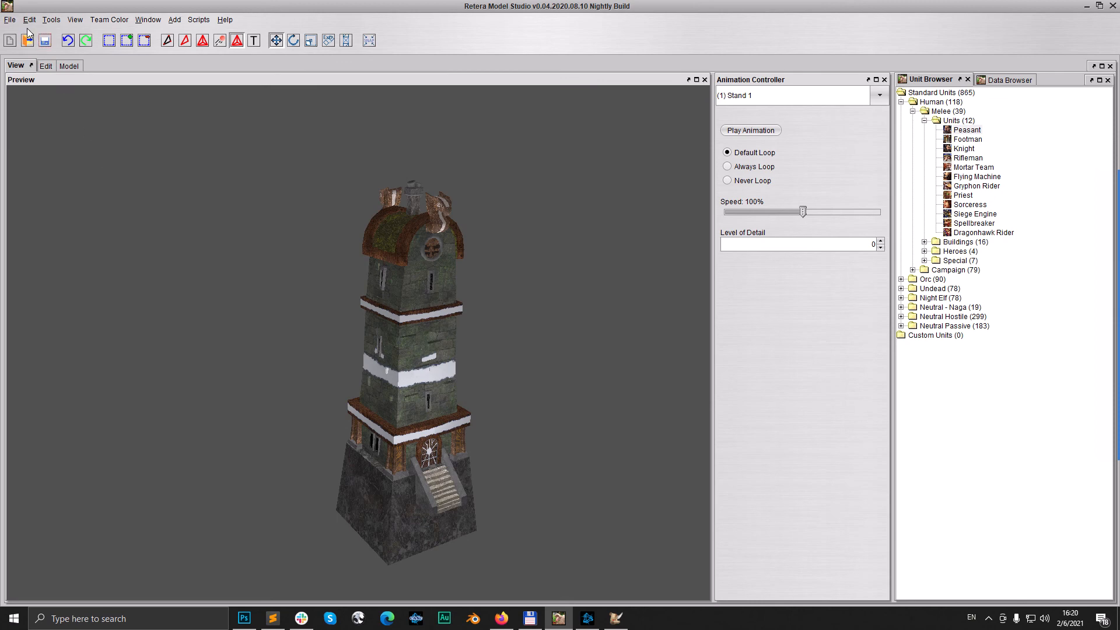
# Step: Save the repositioned model as a Warcraft III binary model in the Guard Tower folder, overwriting the existing WildHammerTower file
pyautogui.click(9, 20)
pyautogui.click(43, 110)
pyautogui.click(536, 389)
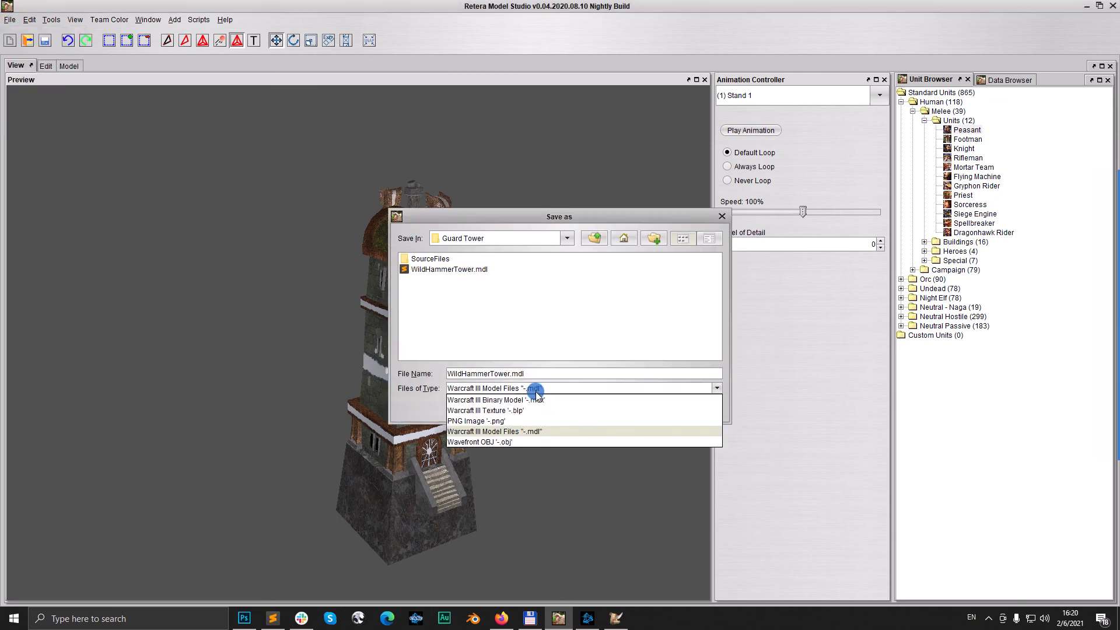
pyautogui.click(551, 401)
pyautogui.click(663, 411)
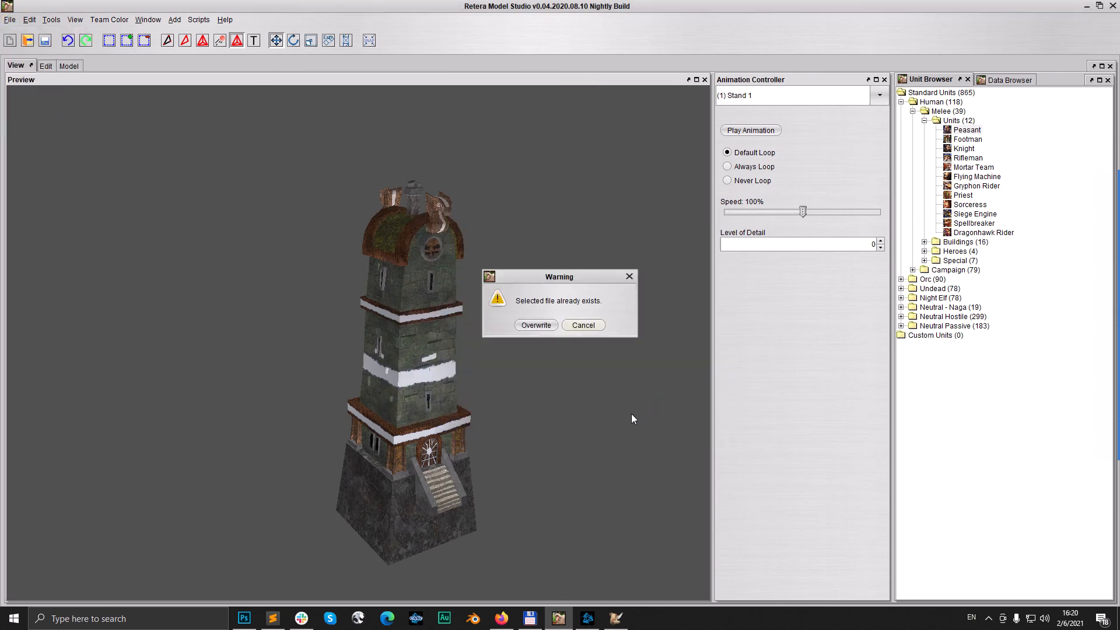
pyautogui.click(529, 324)
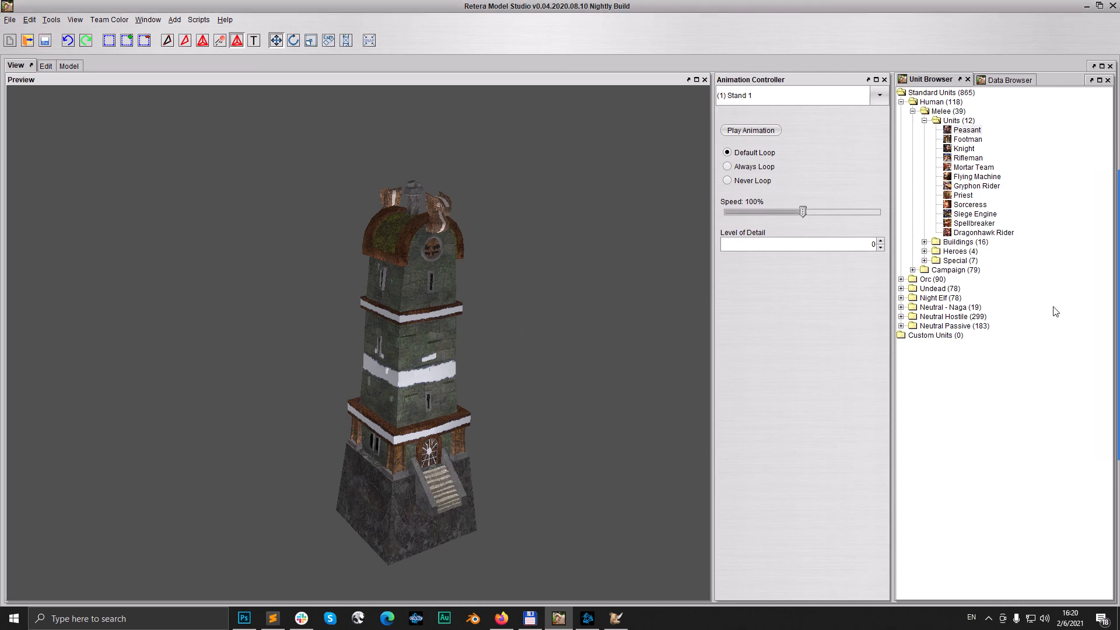